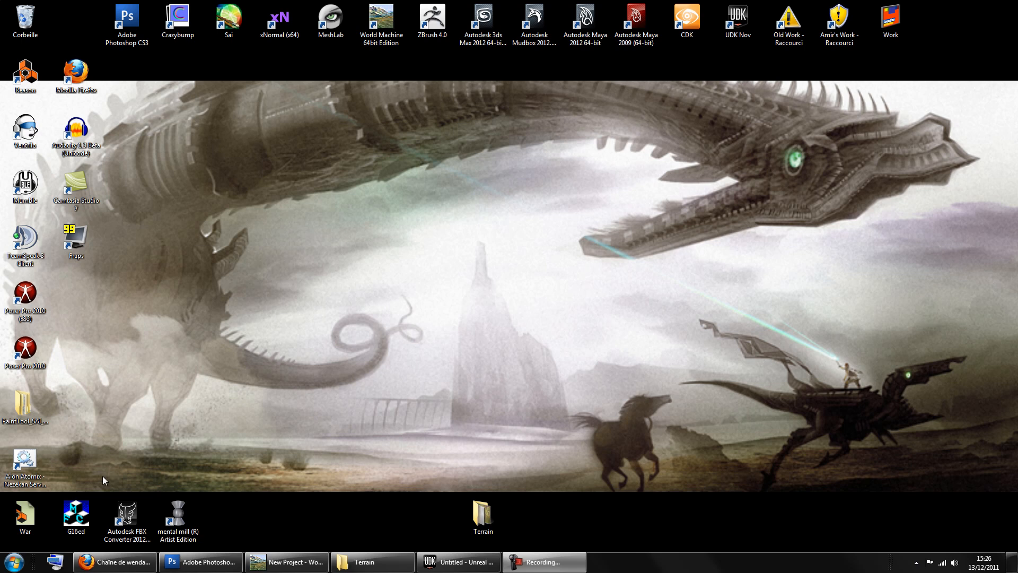
Browse the uploaded CryEngine terrain tutorials on the YouTube channel page in Firefox, and minimize the browser.
click(126, 562)
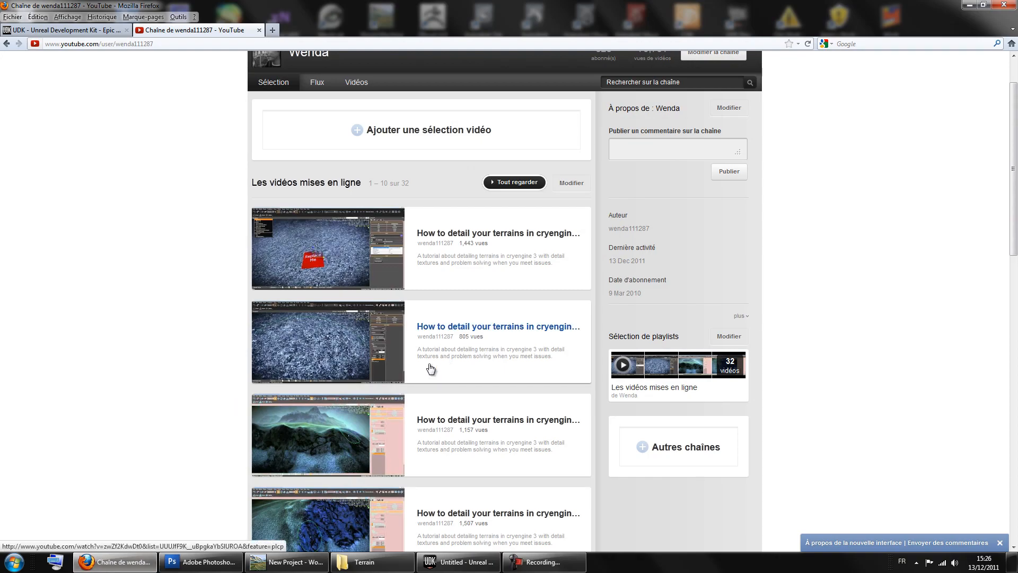
scroll(227, 392, down, 4)
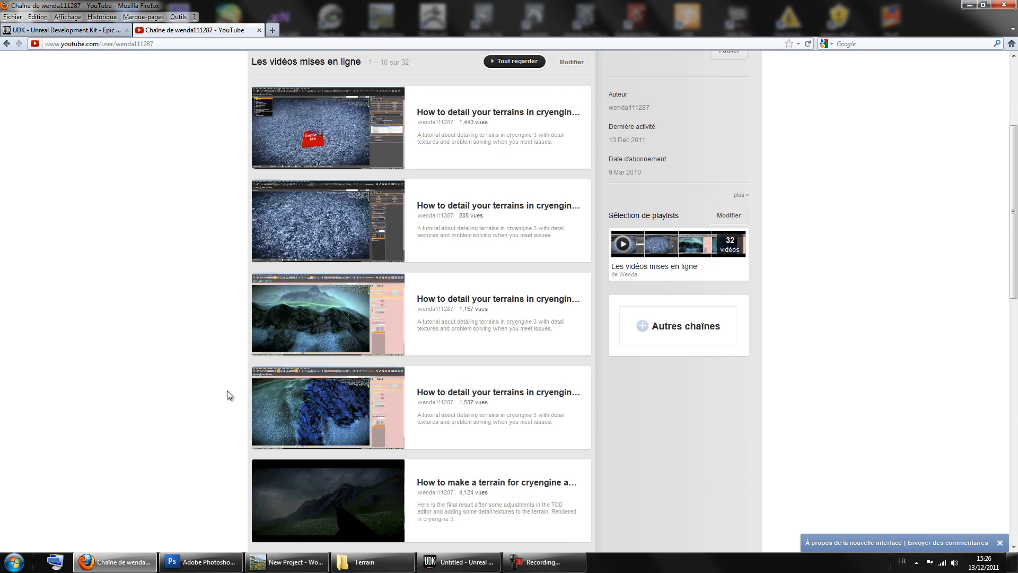
scroll(227, 390, down, 2)
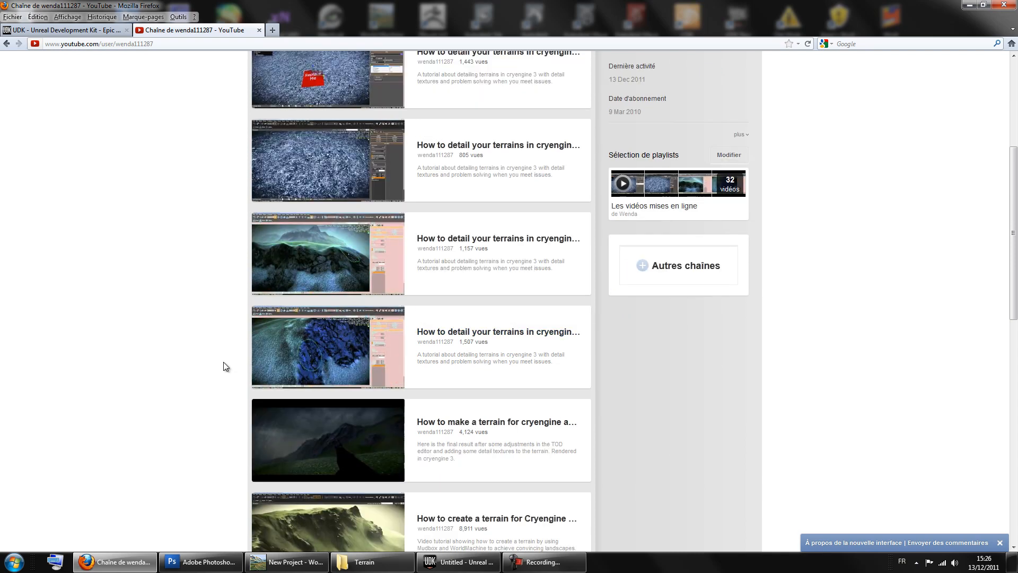
scroll(225, 365, up, 8)
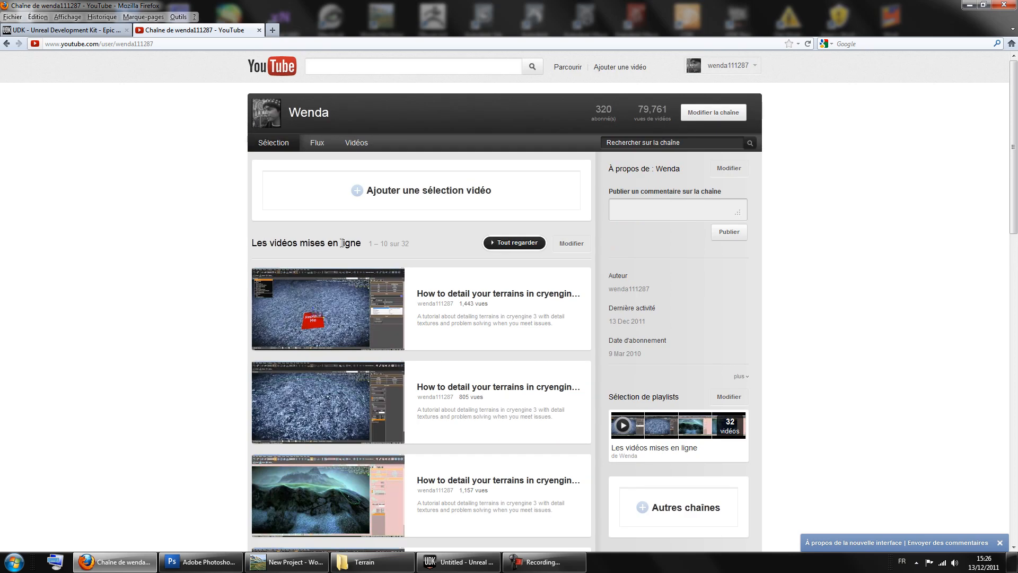
scroll(234, 269, down, 2)
scroll(233, 268, up, 2)
click(969, 5)
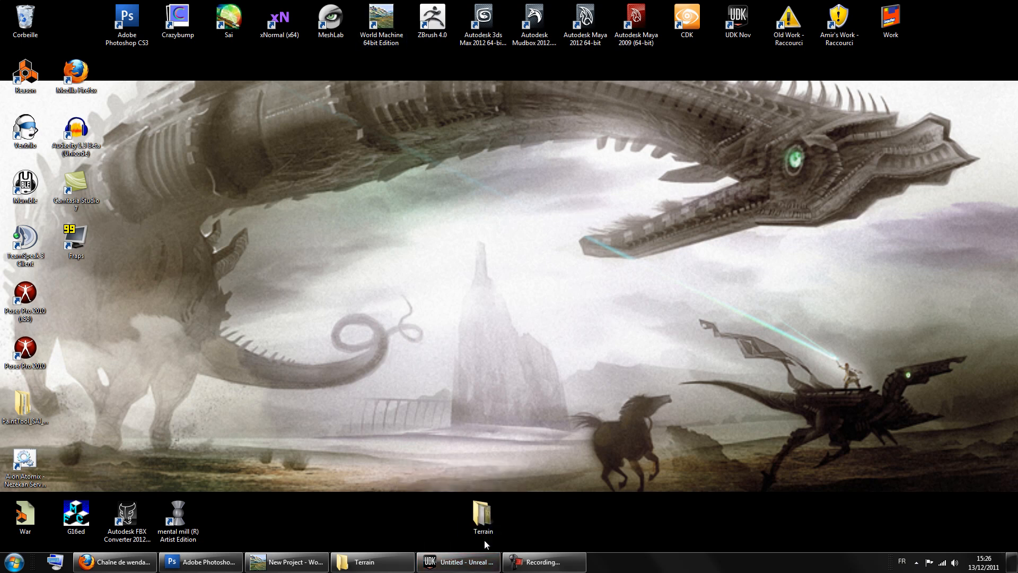
Switch to the Unreal Development Kit editor, look at the empty level, and hide its window again.
click(461, 563)
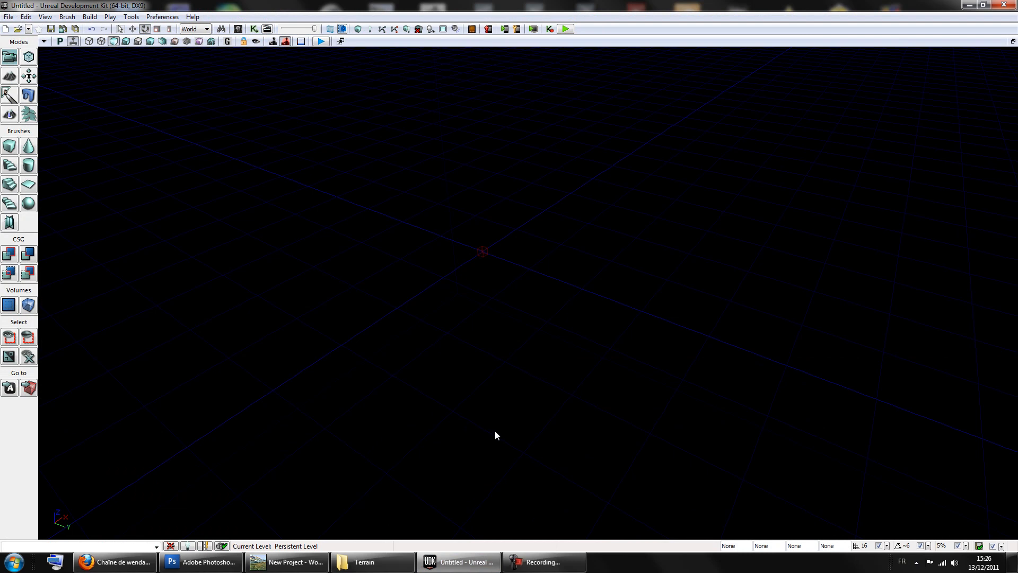
scroll(599, 394, down, 4)
click(457, 562)
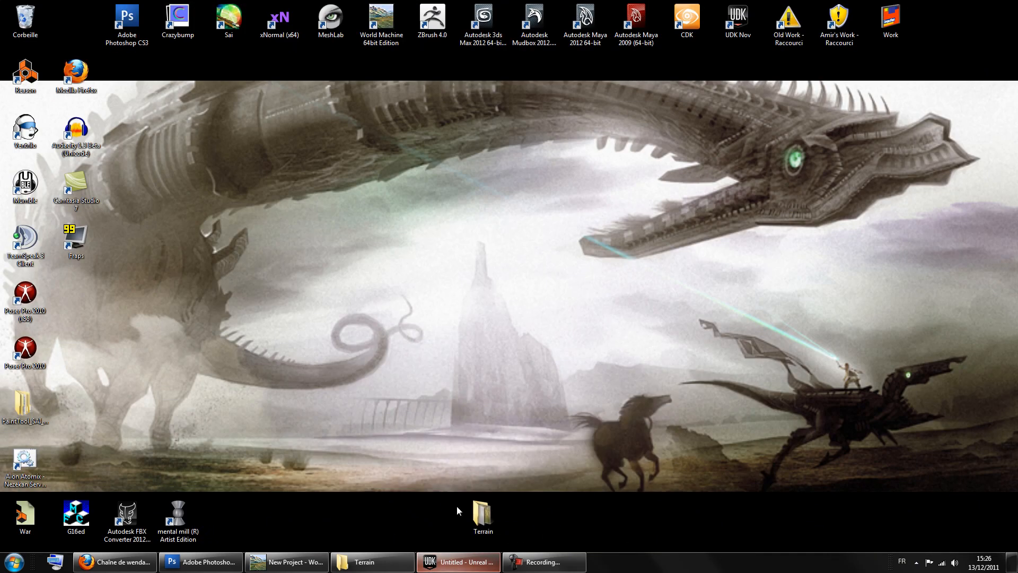
Open the Terrain folder in the file explorer and inspect the Terrain_01_Diffuse and Terrain_01_Heightmap files.
click(385, 570)
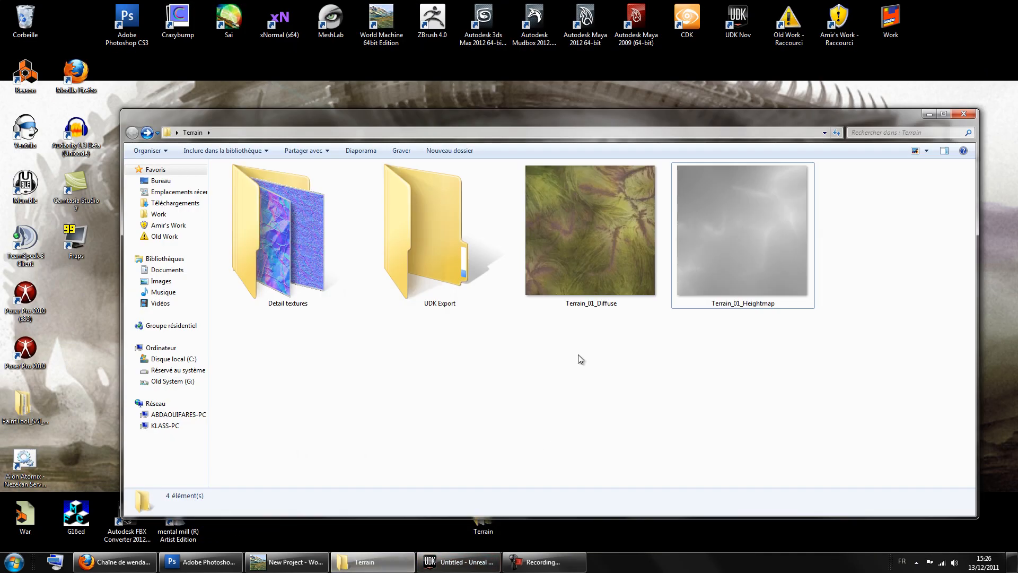
click(586, 268)
click(702, 288)
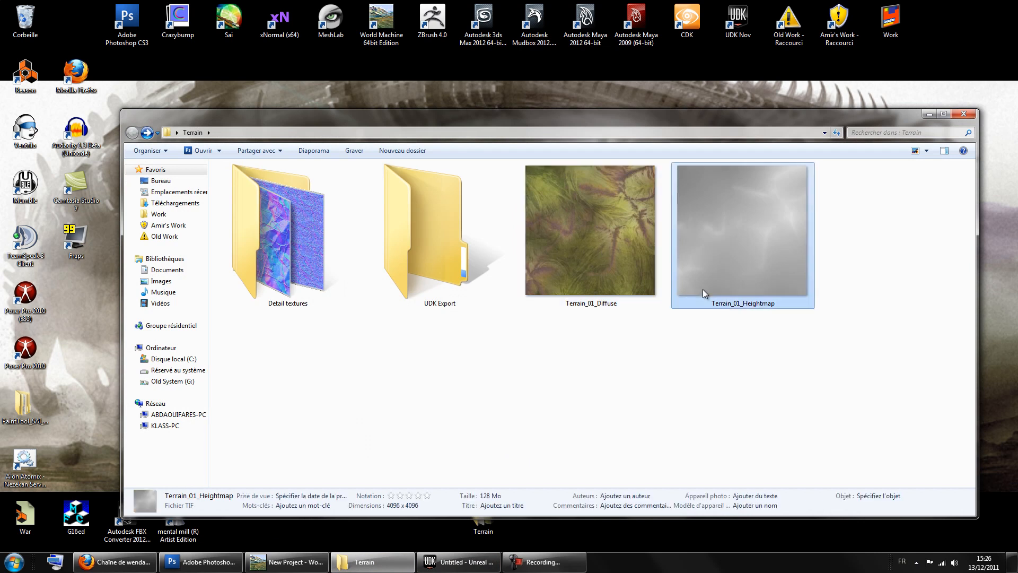
click(686, 358)
click(706, 302)
click(612, 284)
click(714, 286)
click(604, 270)
click(680, 266)
click(624, 371)
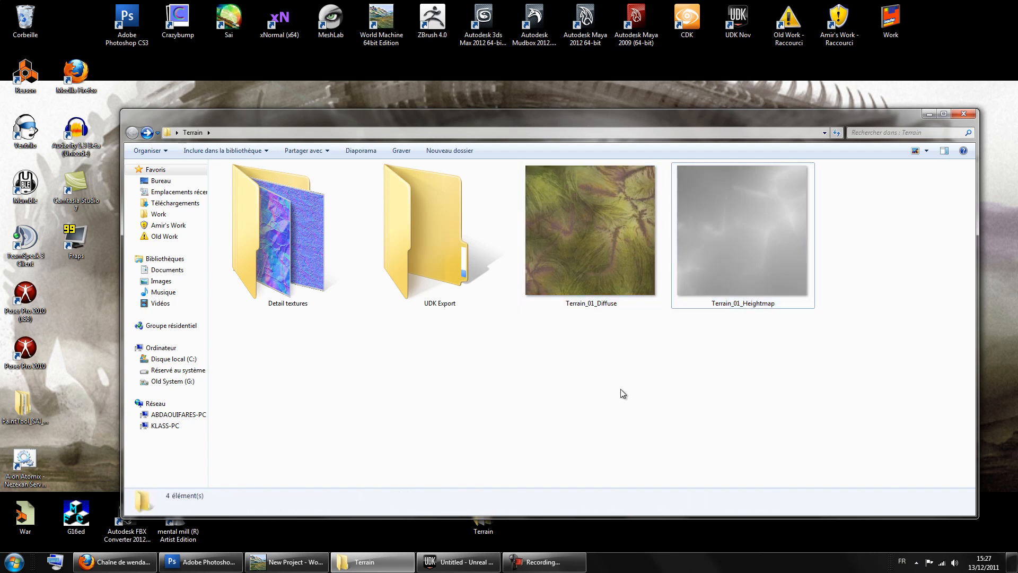
click(586, 262)
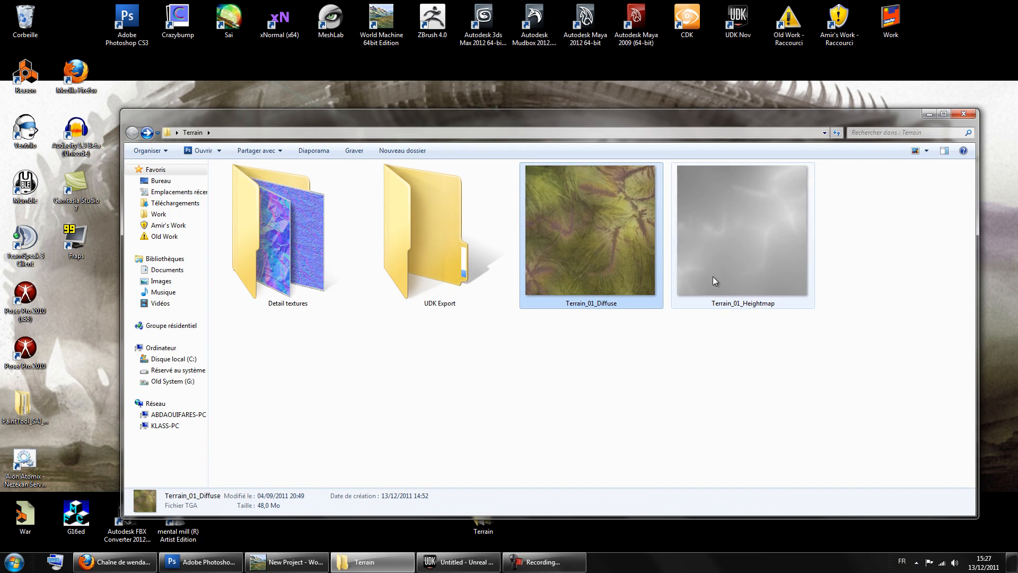
click(652, 357)
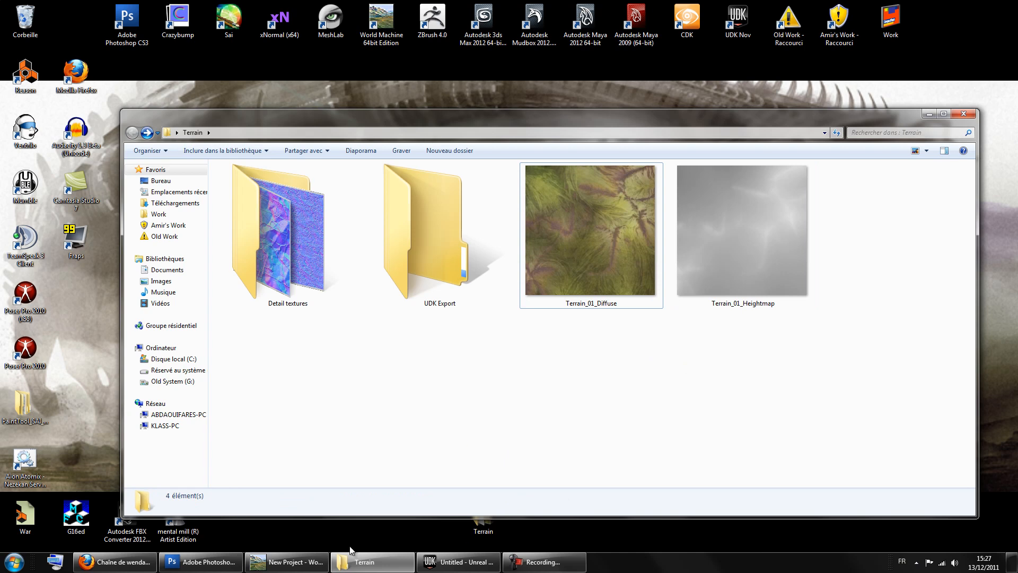
Switch to Firefox, search the UDK website's documentation for "landscape", and view the UDN Landscape overview page.
click(115, 562)
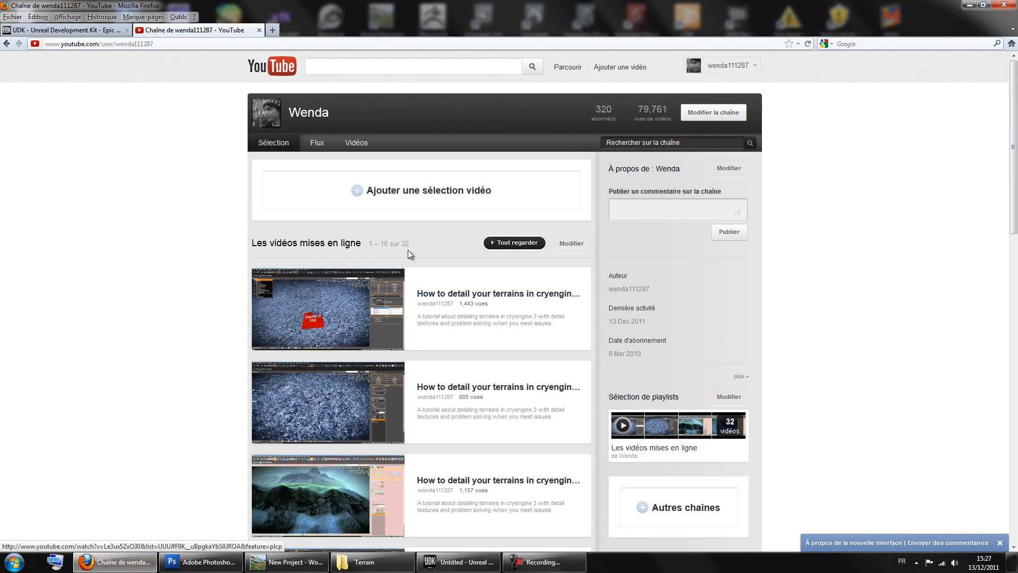
click(68, 31)
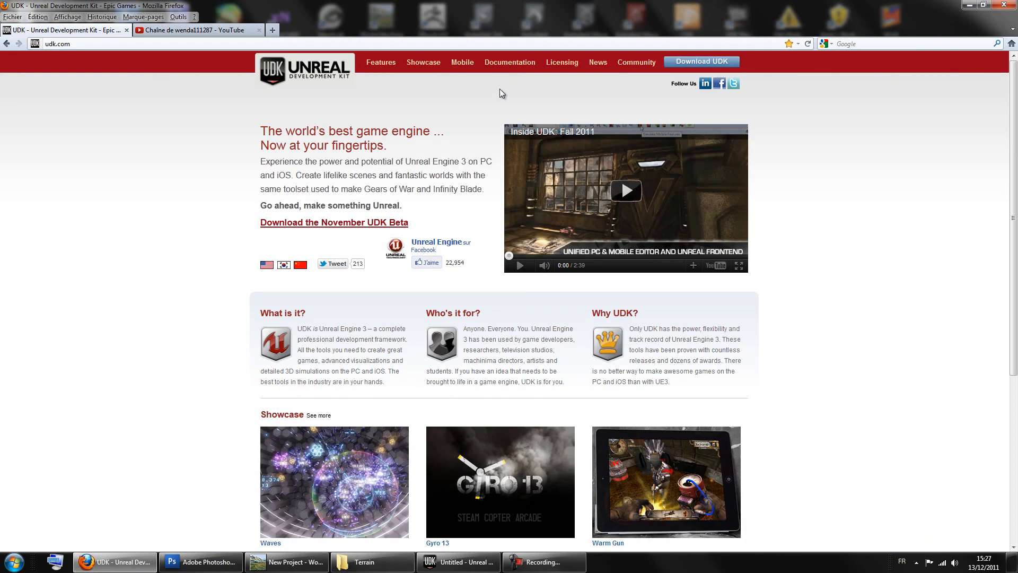
click(506, 64)
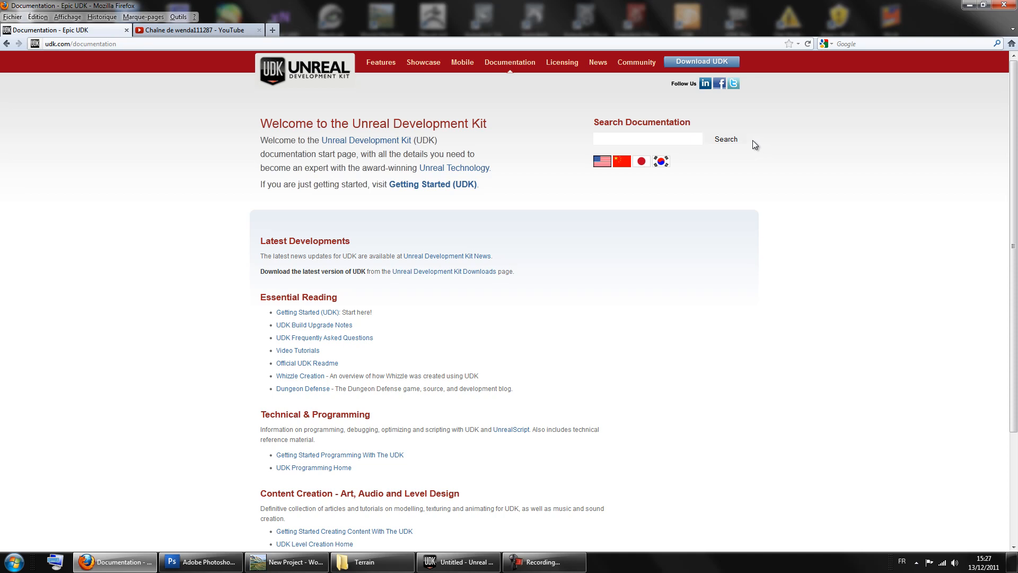
click(605, 140)
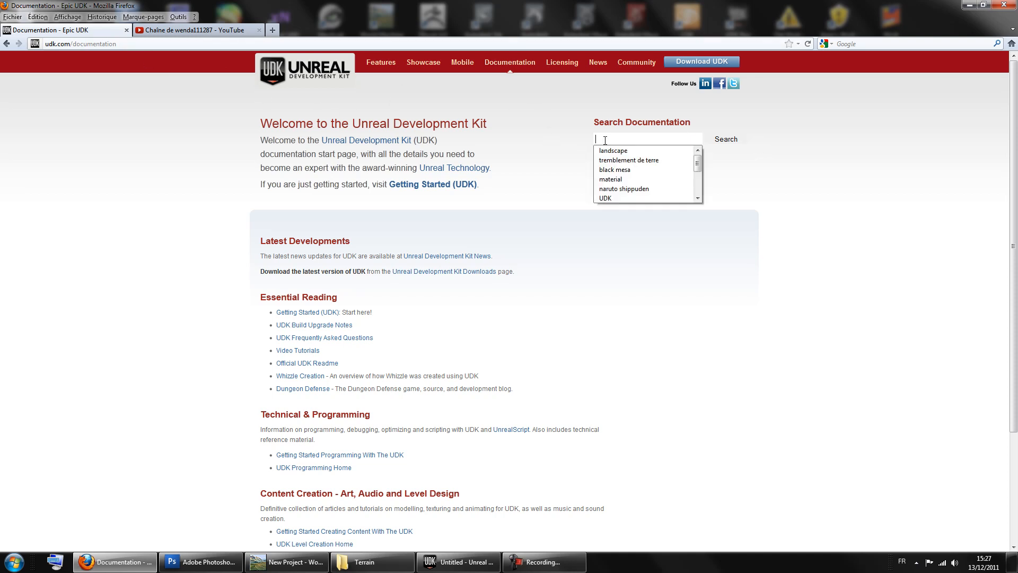
text(lan)
key(Down)
key(Return)
key(Return)
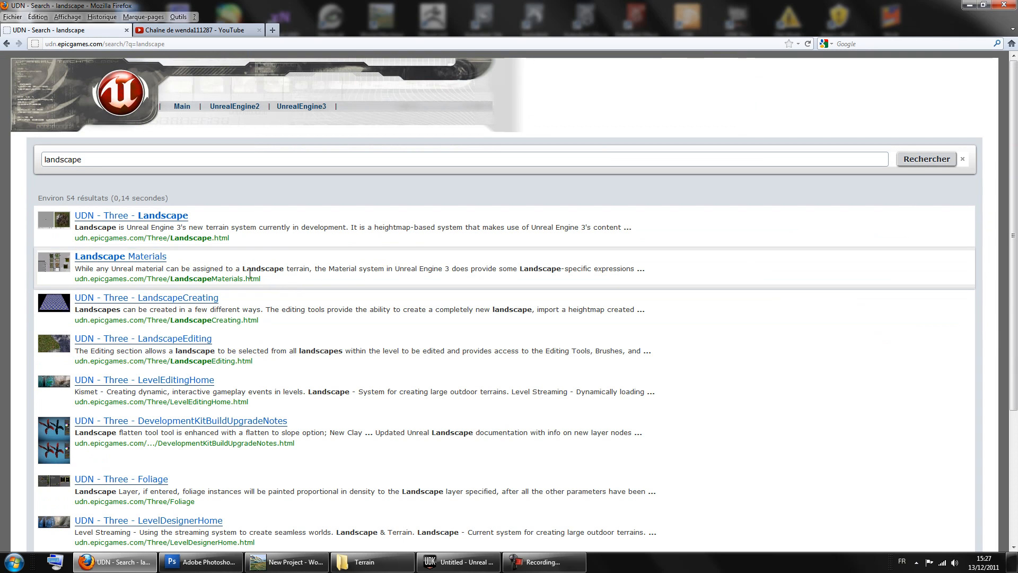
click(109, 216)
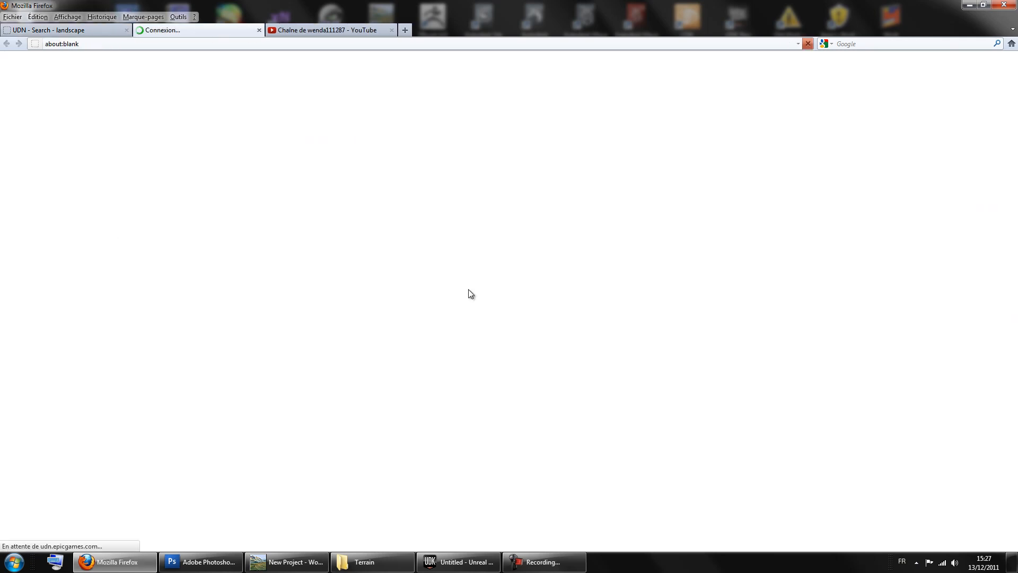
scroll(227, 154, down, 10)
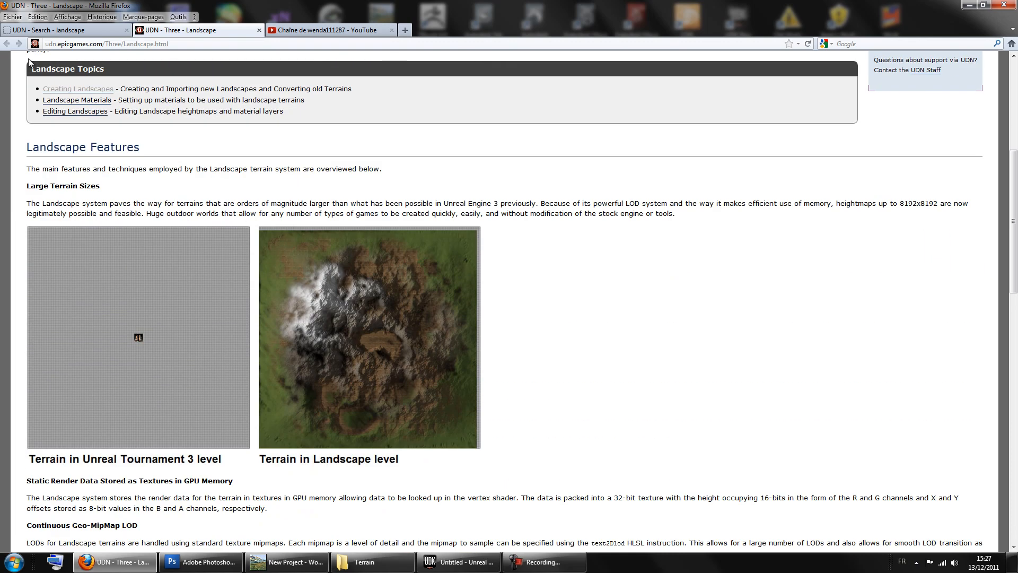
Open the LandscapeCreating page from the search results and examine the Recommended Landscape Sizes table, highlighting the 1009x1009 size.
click(110, 32)
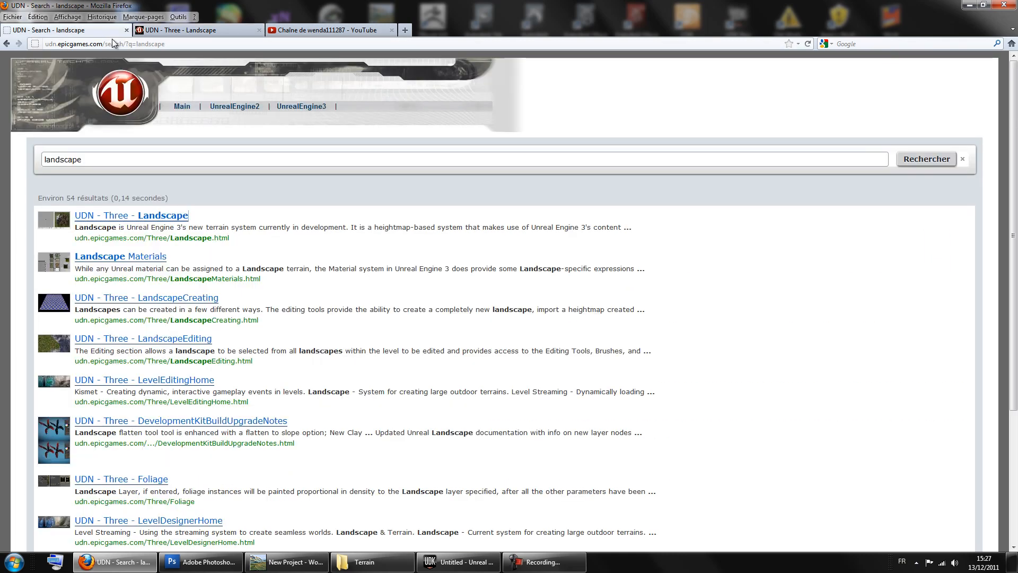
click(153, 298)
scroll(410, 310, down, 15)
scroll(409, 309, down, 6)
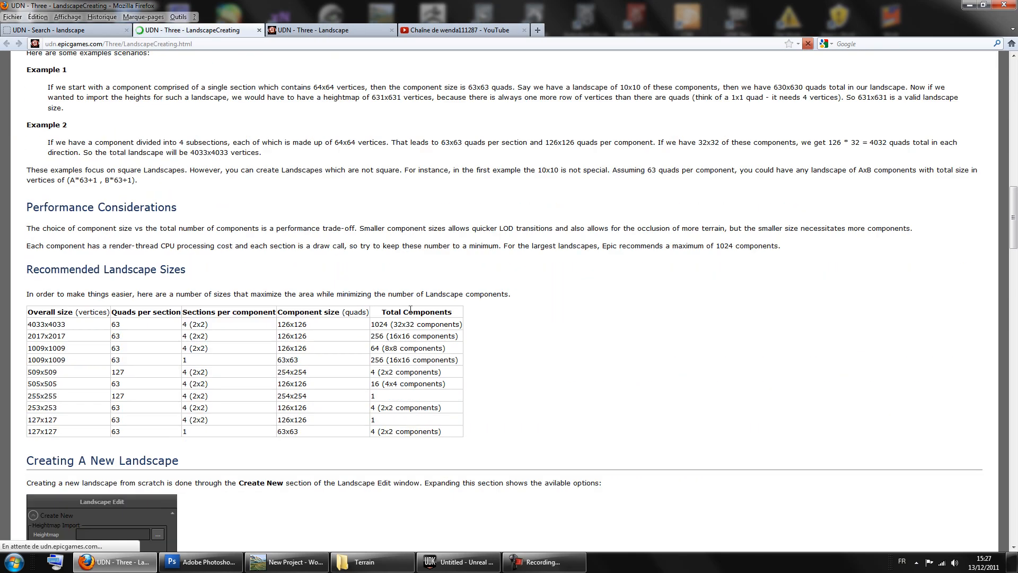
drag(18, 271, 247, 293)
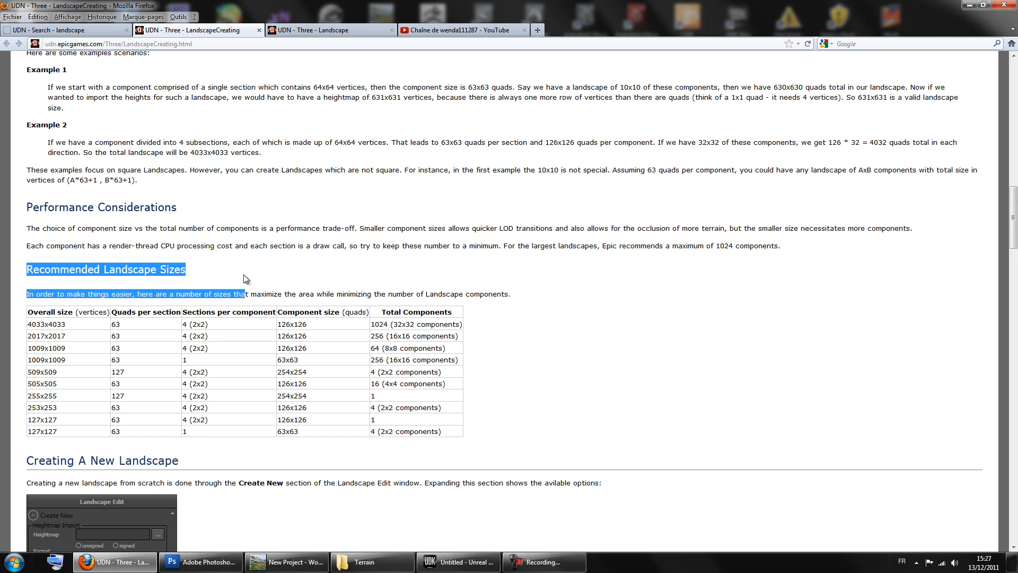
click(216, 275)
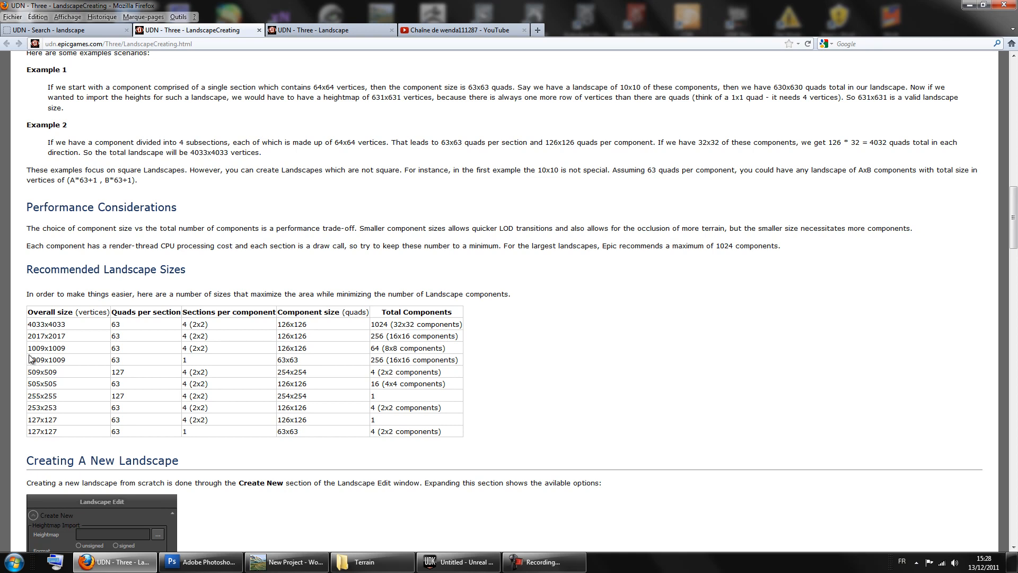
drag(27, 348, 70, 347)
click(69, 348)
Return to the Terrain folder and check the dimensions of Terrain_01_Heightmap.
click(365, 561)
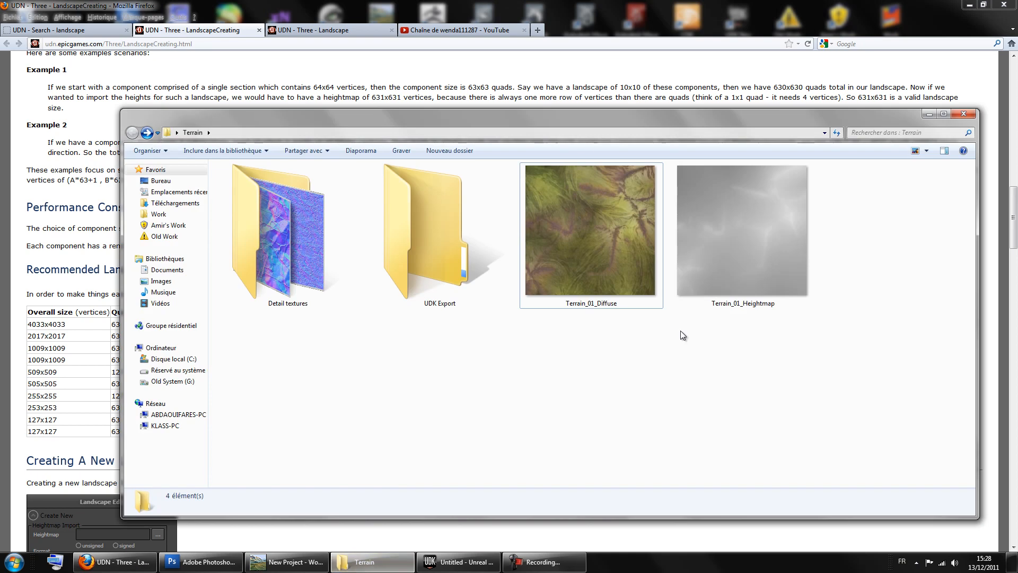
click(741, 282)
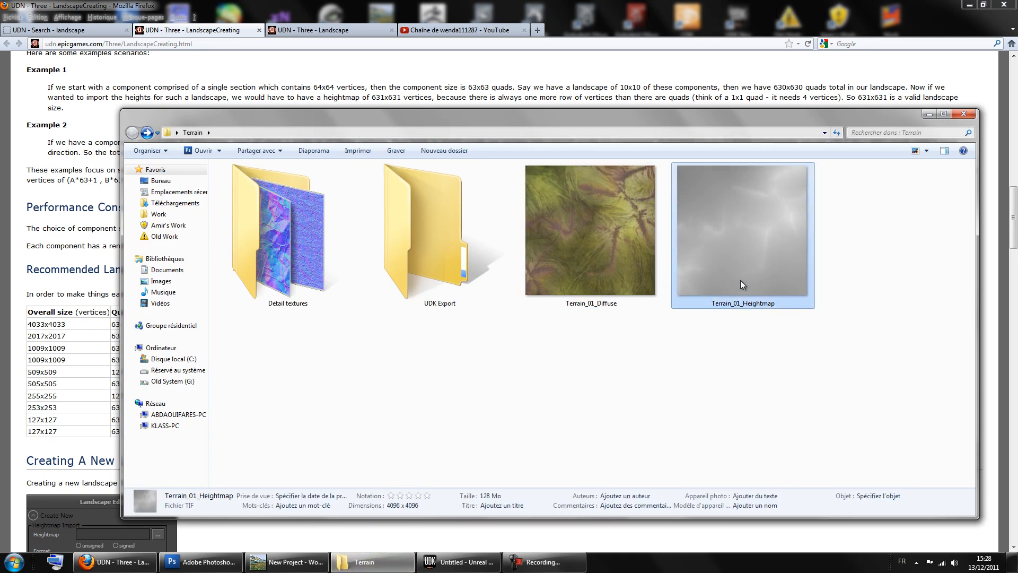
click(659, 396)
click(714, 257)
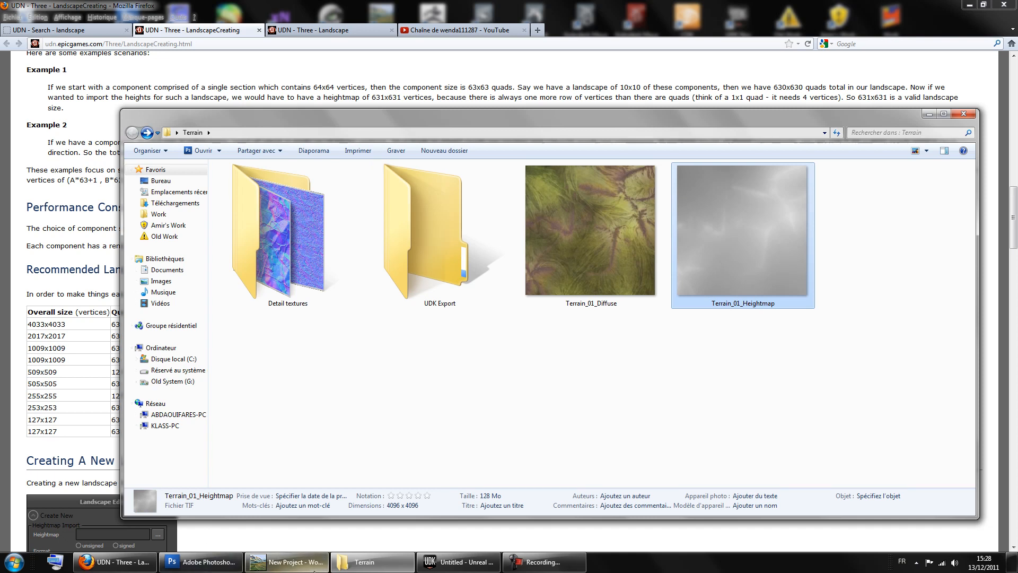
Switch to World Machine and place a File Input generator device in the empty workview.
click(286, 561)
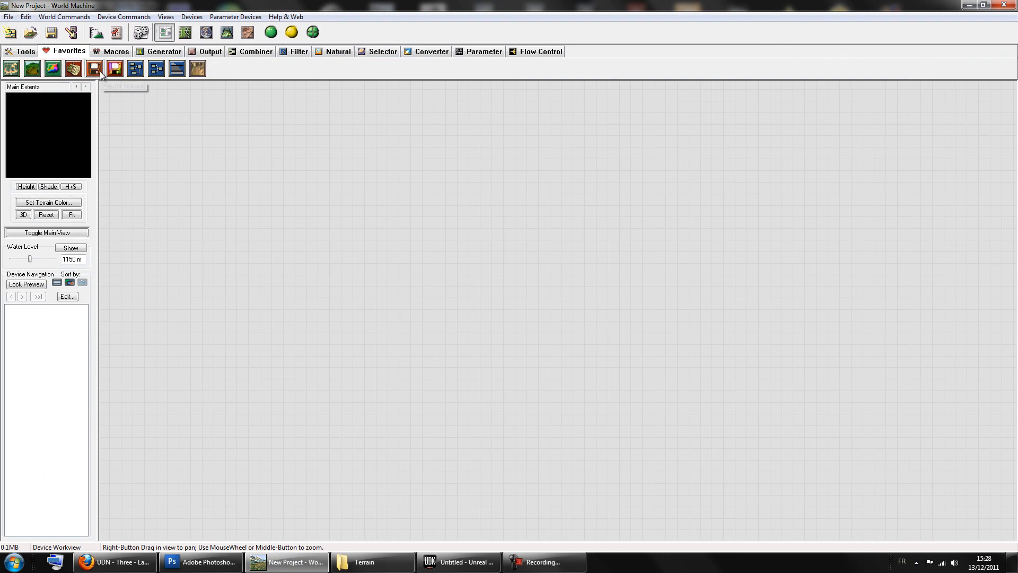
click(149, 53)
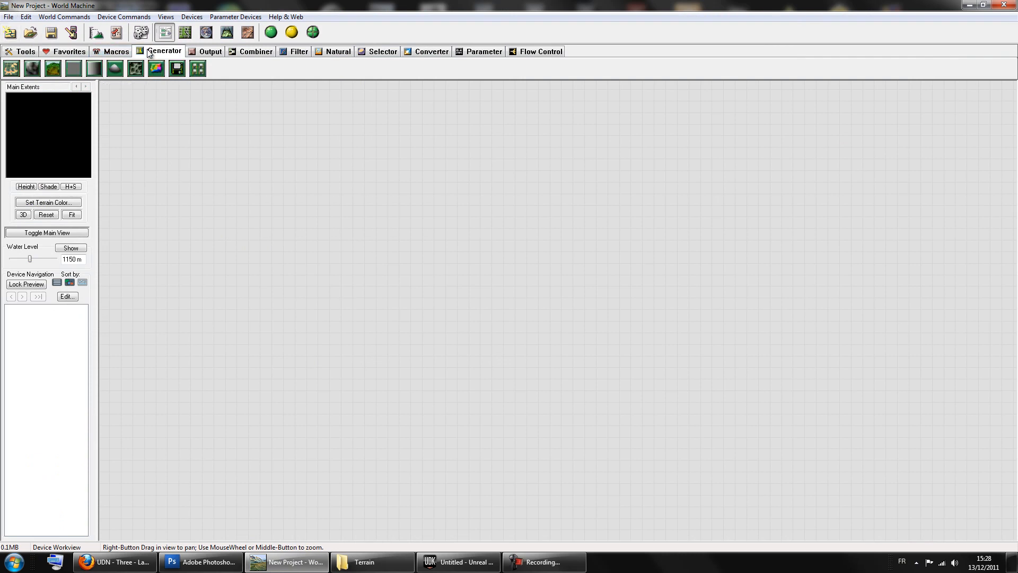
drag(178, 69, 197, 297)
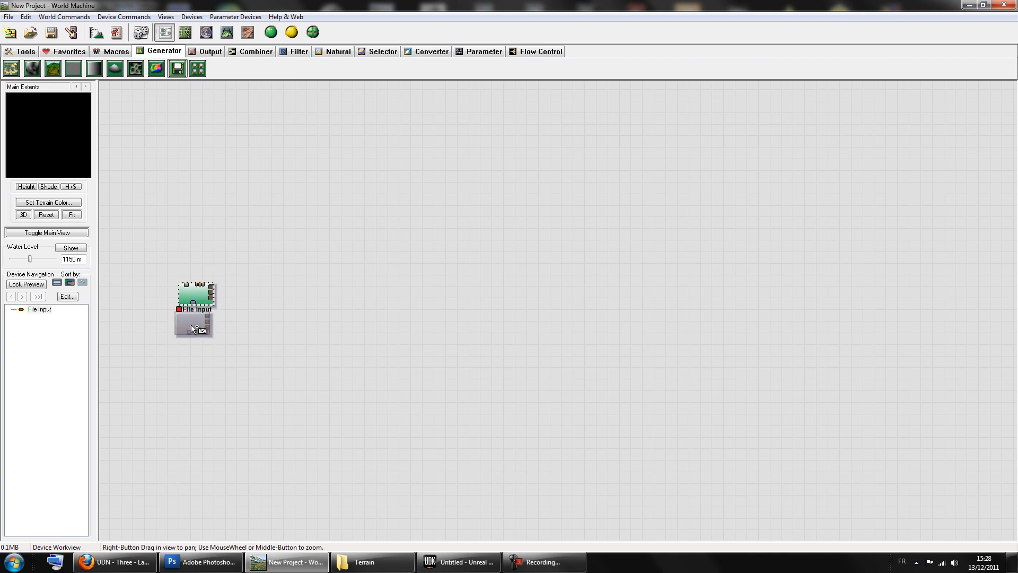
Load Terrain_01_Heightmap from the desktop's Terrain folder into the File Input device.
double_click(197, 295)
click(417, 238)
click(386, 277)
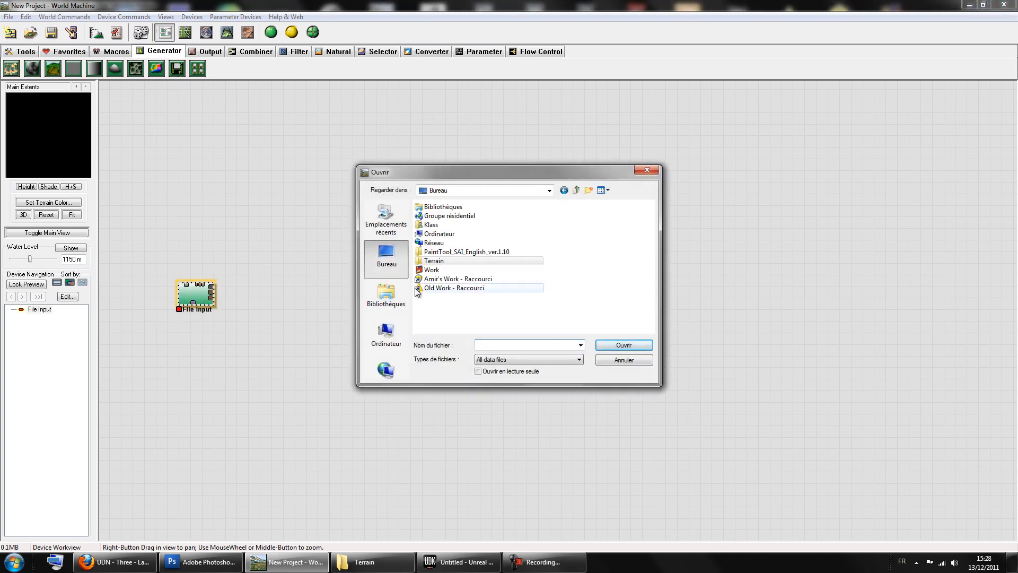
double_click(434, 262)
click(601, 247)
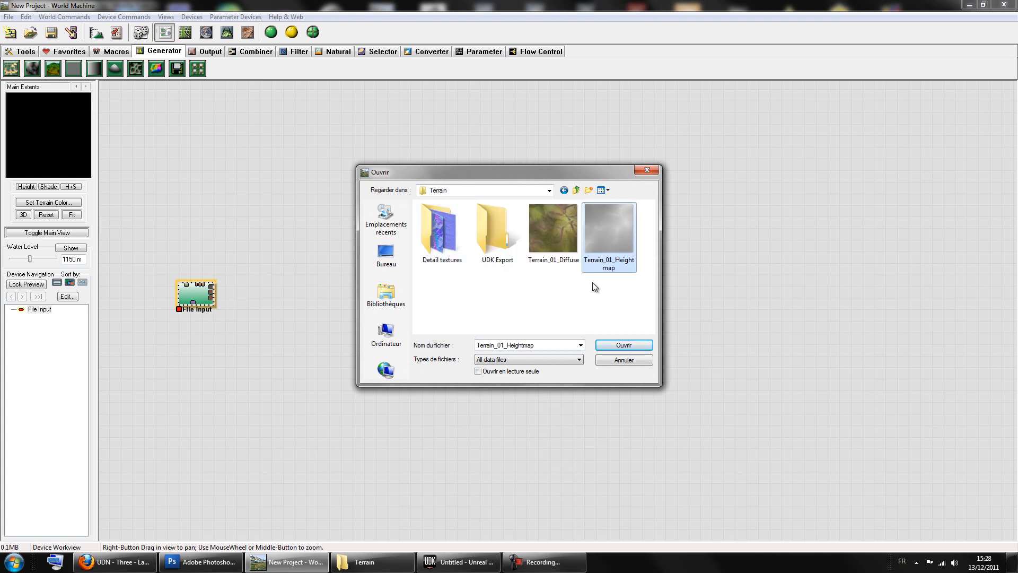
click(617, 347)
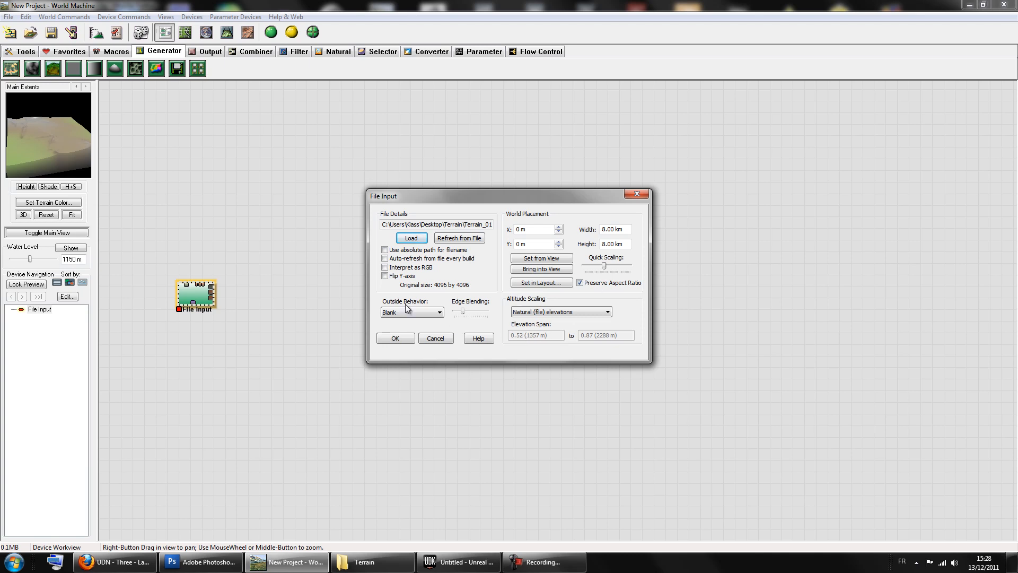
Set the File Input's altitude scaling to Specific range with 16 as the upper elevation, and accept the device settings.
click(551, 311)
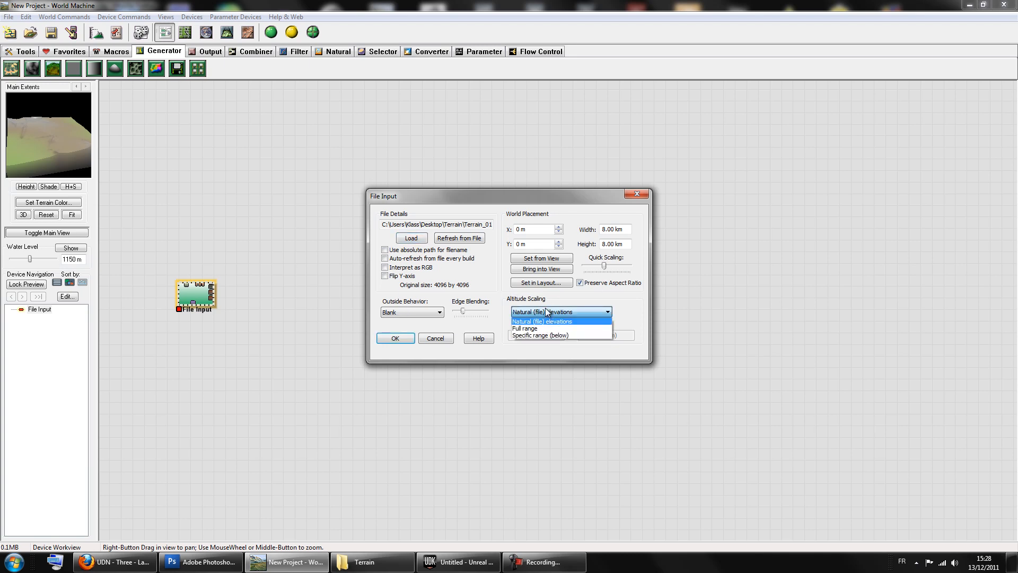
click(546, 335)
key(Tab)
text(16)
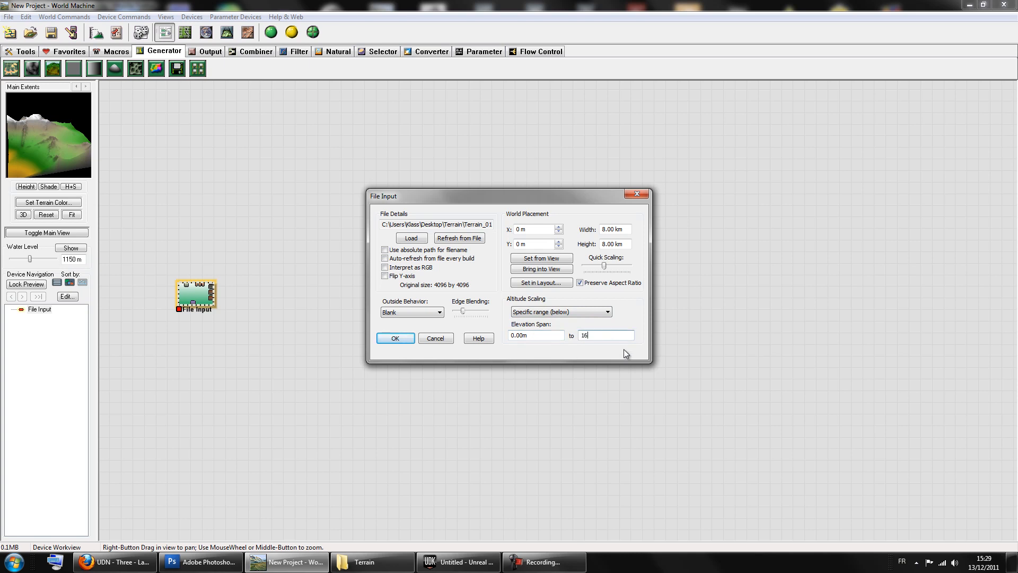
key(Return)
Inspect the imported terrain in the 3D View from several angles and distances.
mouse_move(44, 149)
mouse_down()
mouse_move(47, 122)
mouse_move(55, 131)
mouse_move(14, 138)
mouse_move(61, 159)
mouse_up()
click(227, 33)
drag(672, 327, 567, 276)
scroll(347, 360, down, 5)
scroll(567, 275, up, 5)
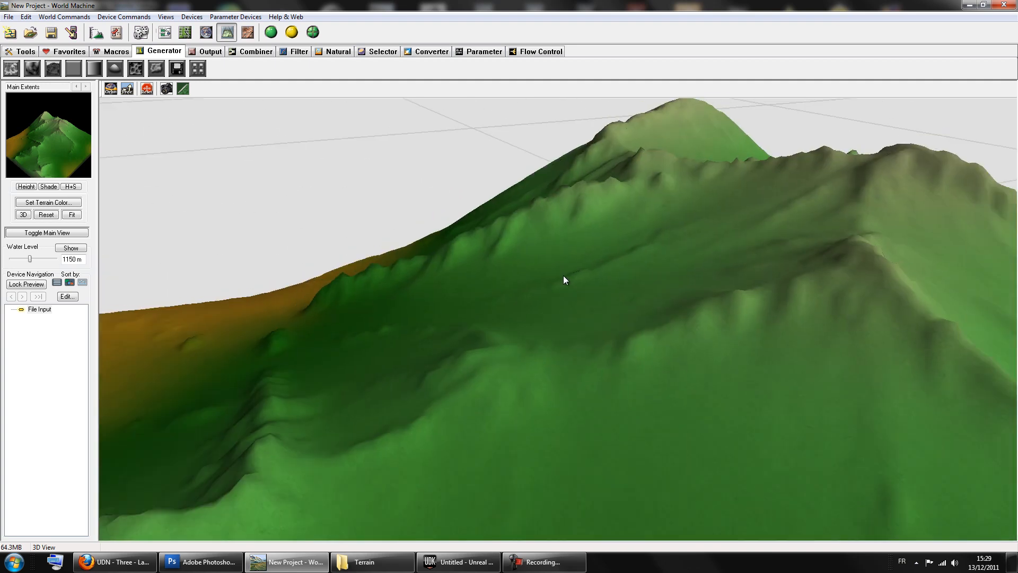
Open the project settings for the render extents and normal build resolution, and move the dialog aside.
scroll(567, 275, down, 5)
drag(470, 311, 763, 320)
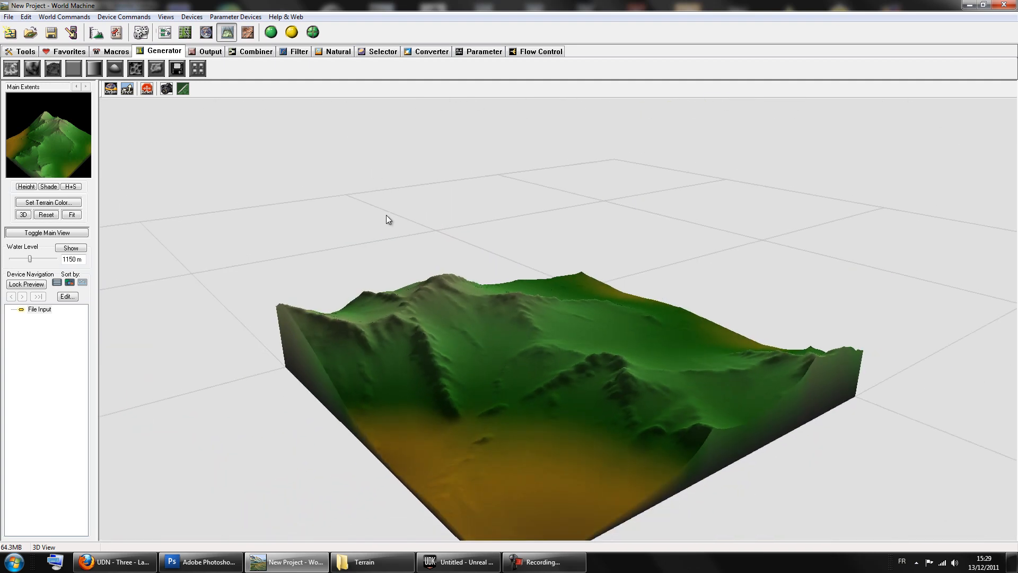
click(96, 32)
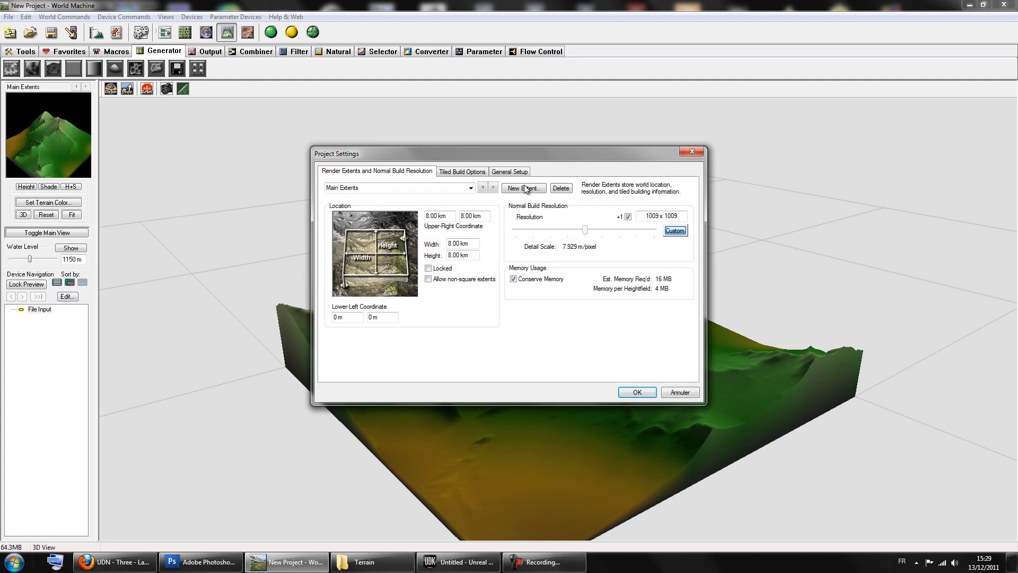
drag(387, 153, 214, 152)
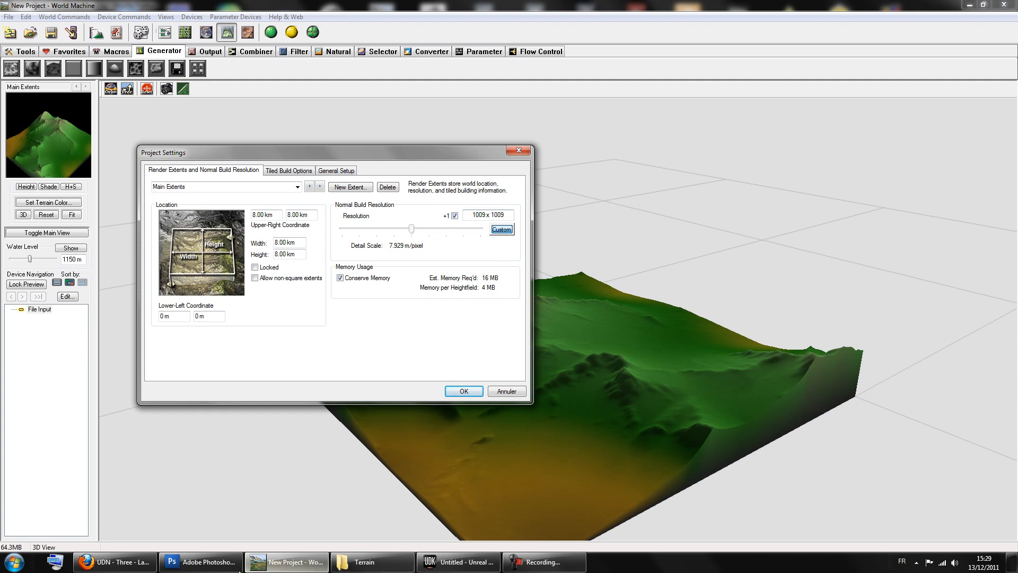
Switch to Firefox and compare the 4033x4033 and 1009x1009 entries in the Recommended Landscape Sizes table.
click(114, 561)
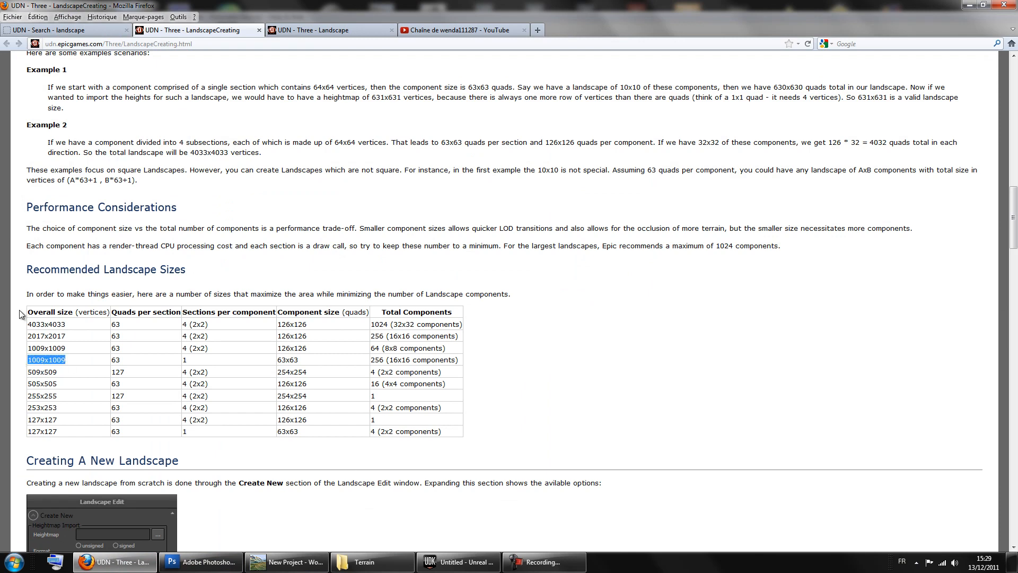
drag(28, 325, 74, 326)
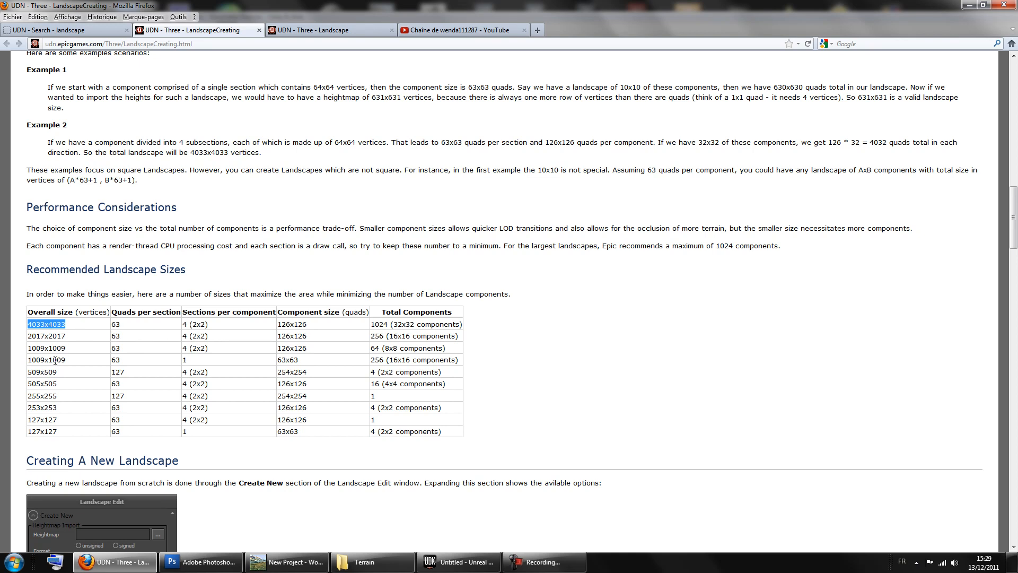
drag(28, 347, 65, 348)
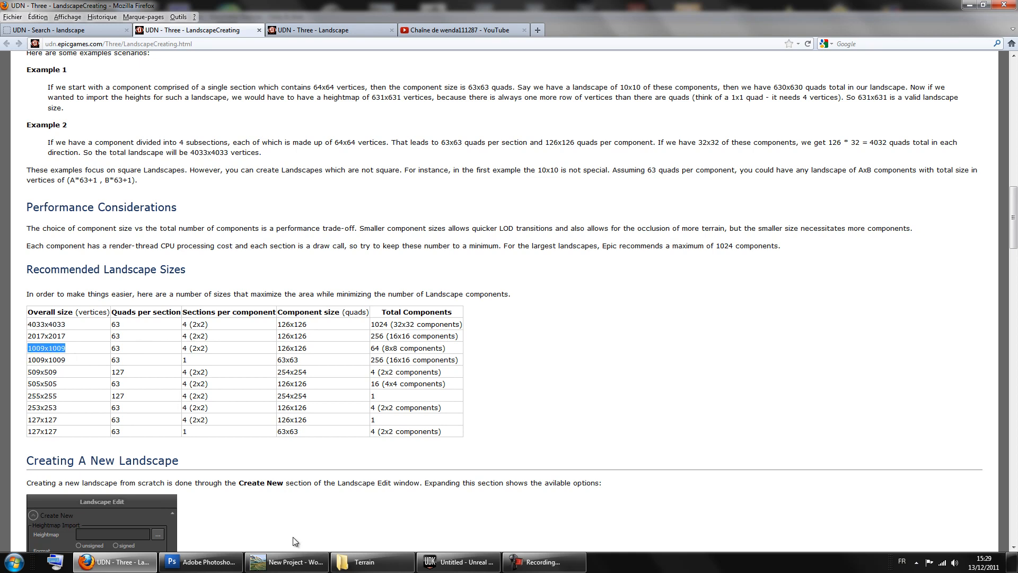
Return to World Machine, set a custom normal build resolution of 1009 and accept the project settings.
click(286, 561)
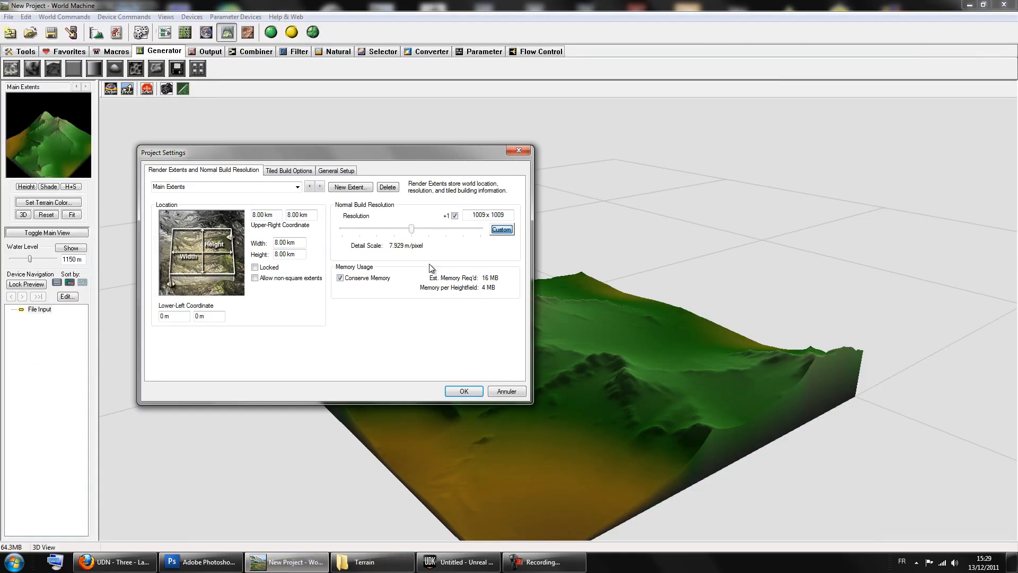
click(507, 214)
click(502, 230)
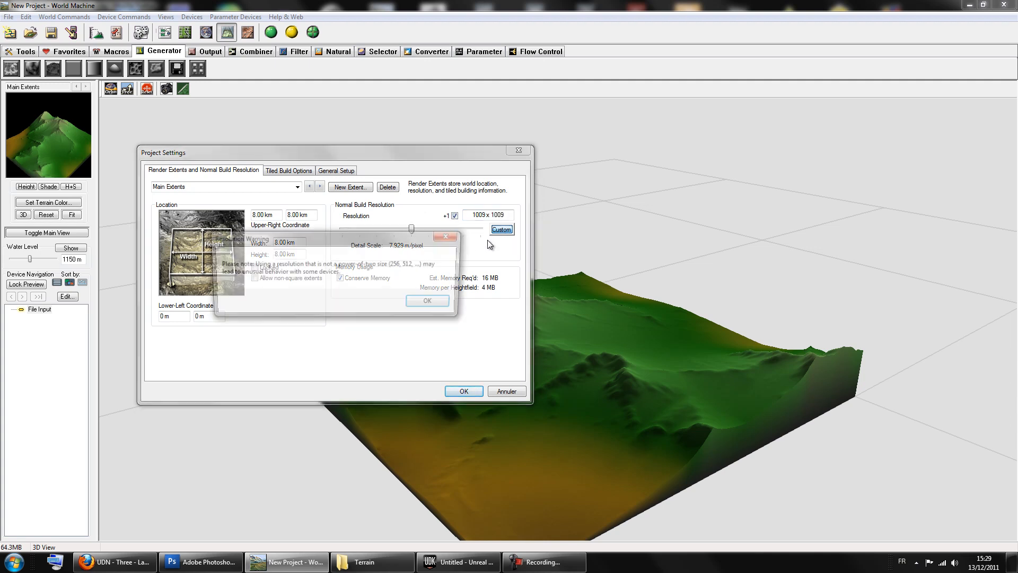
click(430, 303)
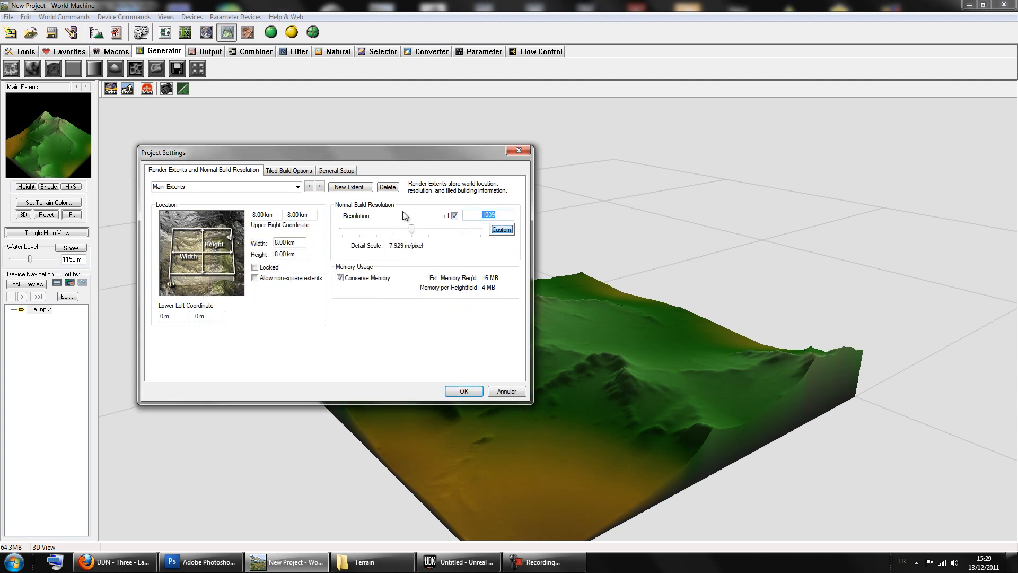
text(1009)
key(Return)
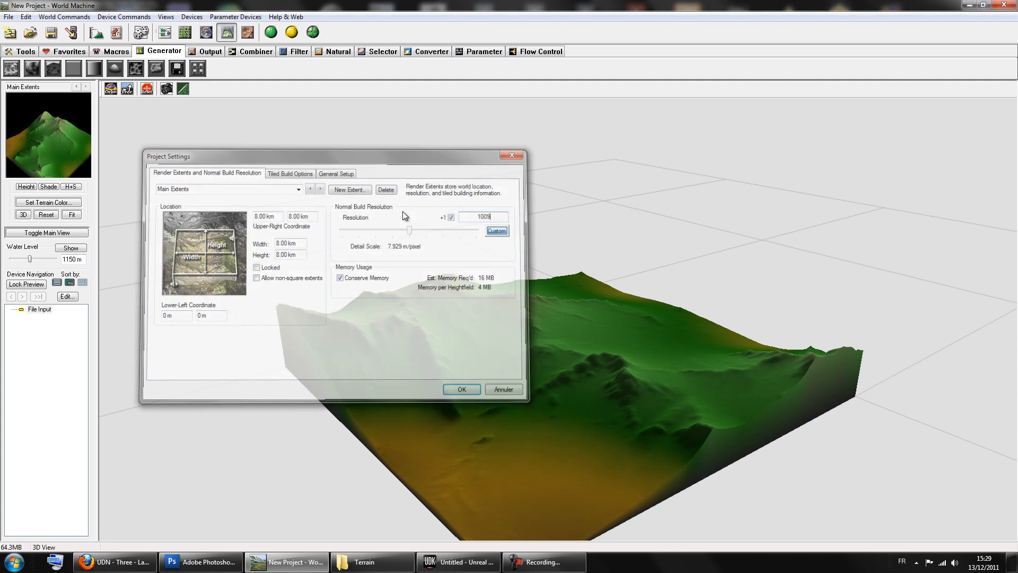
Build the world at the new resolution and examine the terrain's detail from several angles in the 3D View.
drag(697, 346, 599, 346)
click(288, 35)
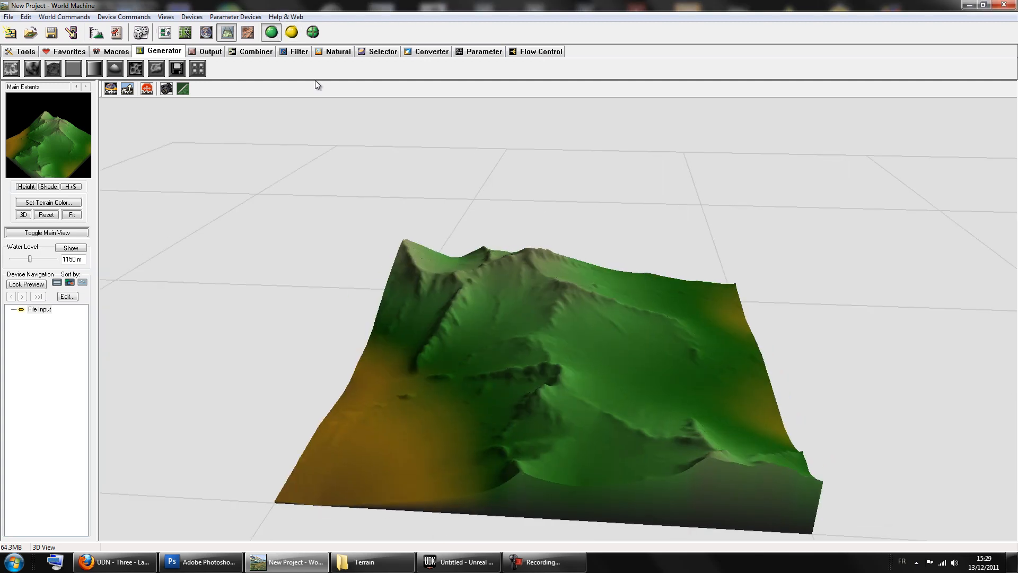
drag(746, 351, 496, 311)
right_drag(495, 311, 692, 329)
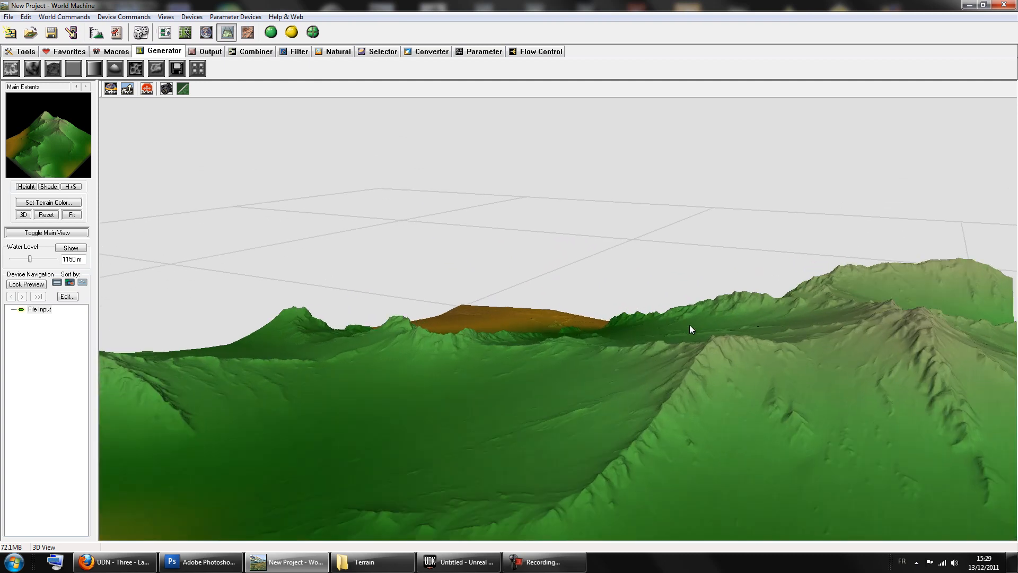
drag(691, 330, 573, 313)
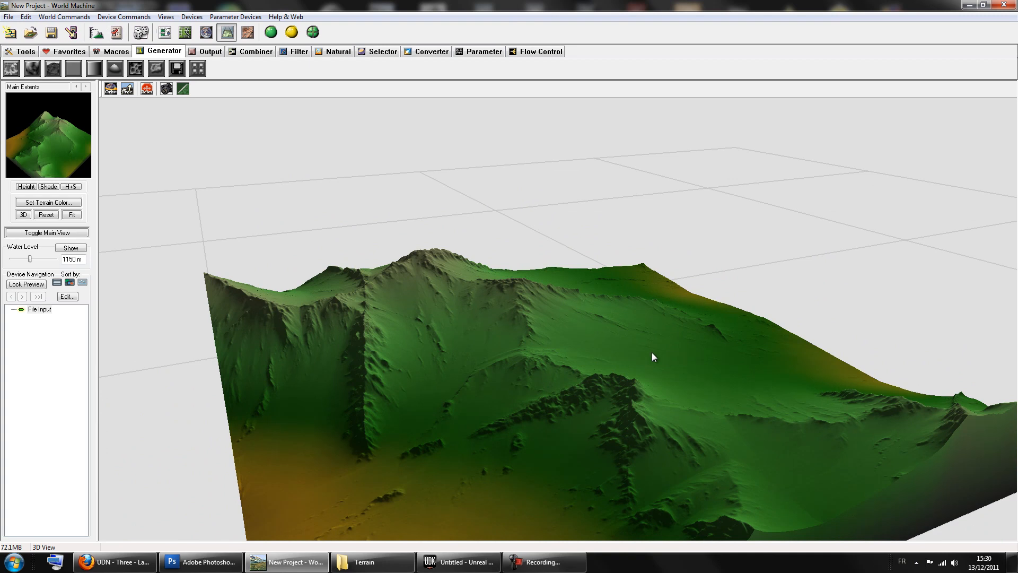
Switch to Unreal Development Kit and check which file types the Landscape Edit heightmap import accepts, without importing anything.
click(461, 561)
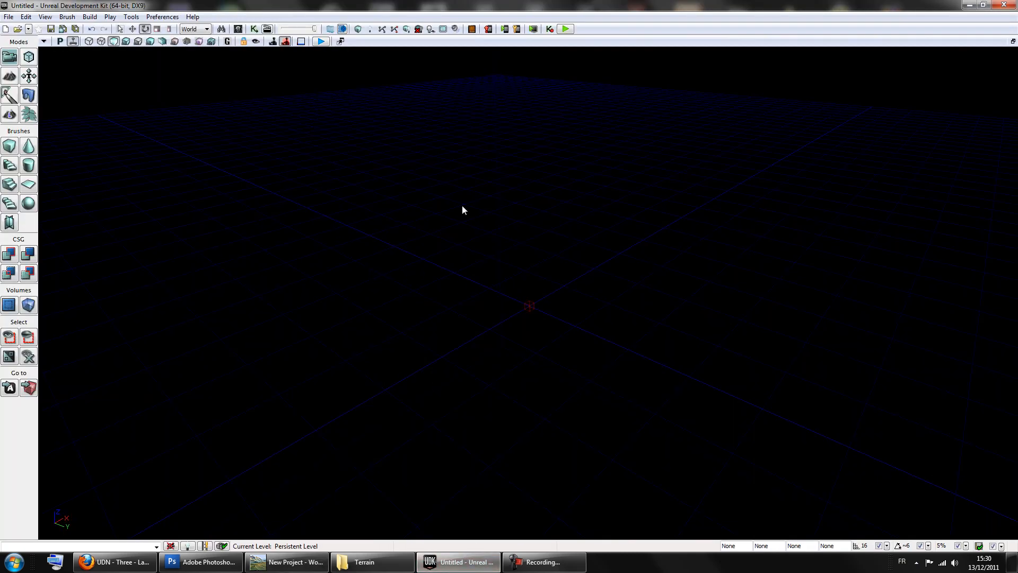
click(10, 114)
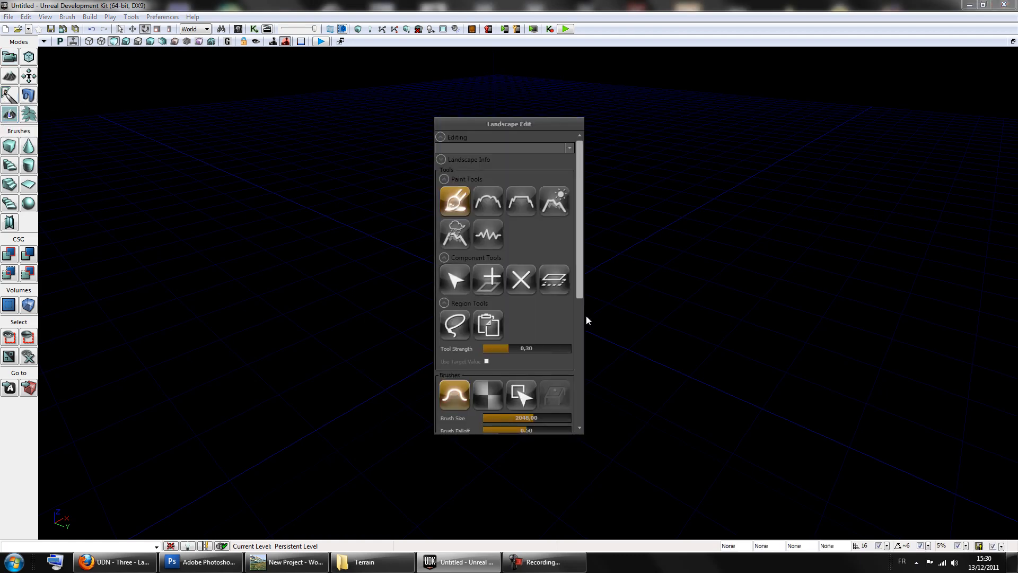
drag(580, 262, 571, 372)
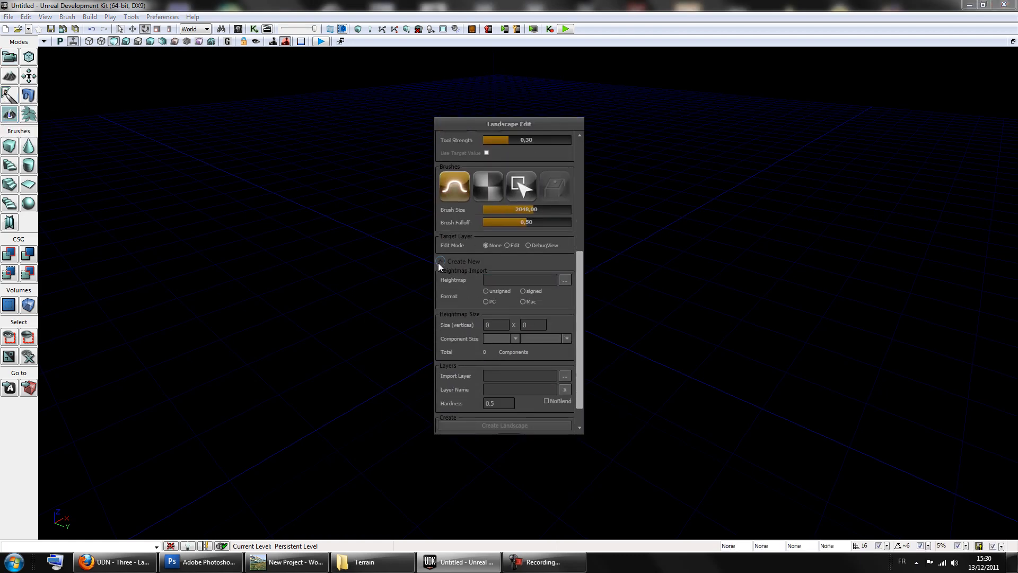
click(562, 281)
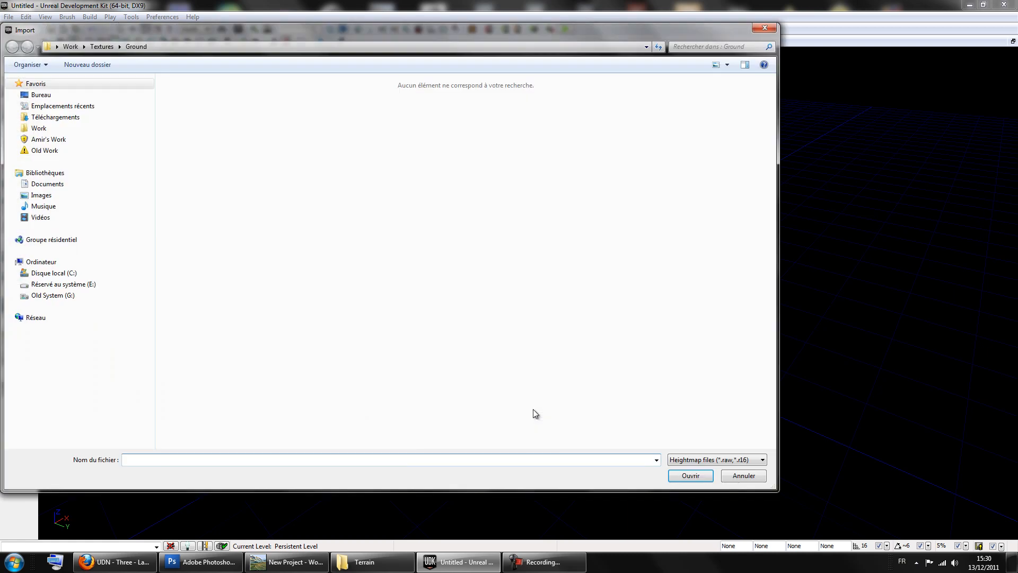
click(713, 460)
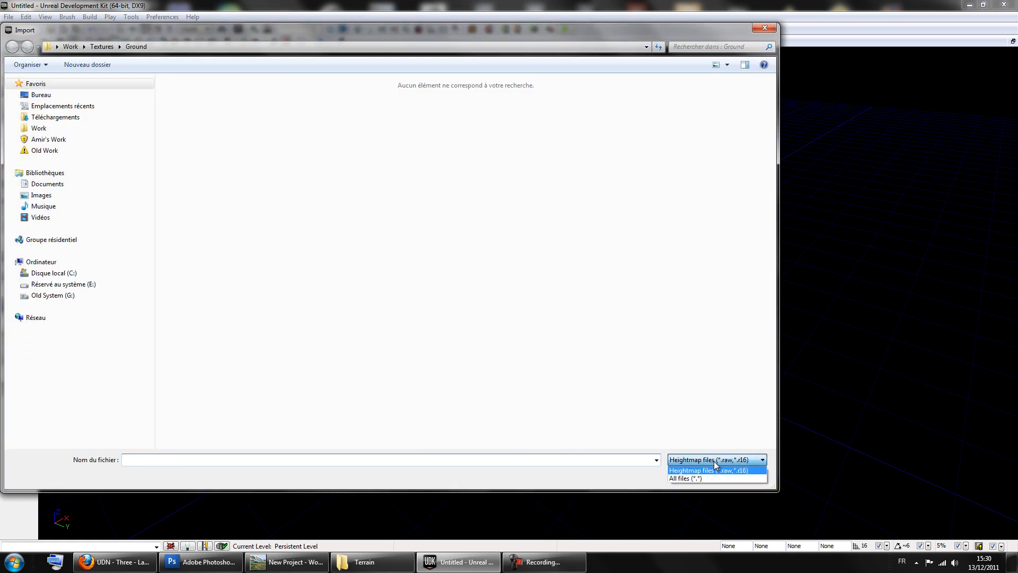
click(738, 471)
click(743, 475)
click(294, 561)
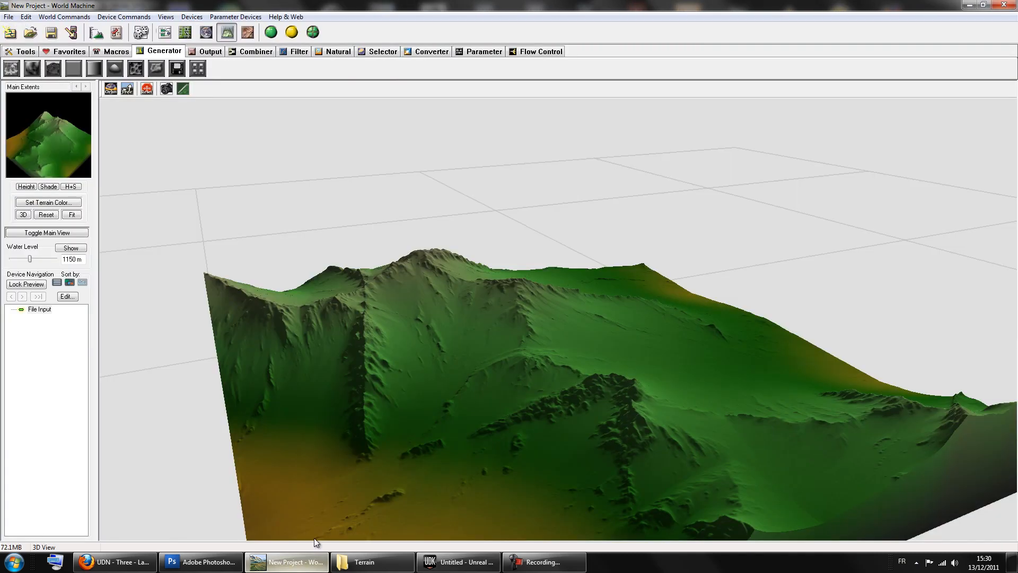
click(165, 32)
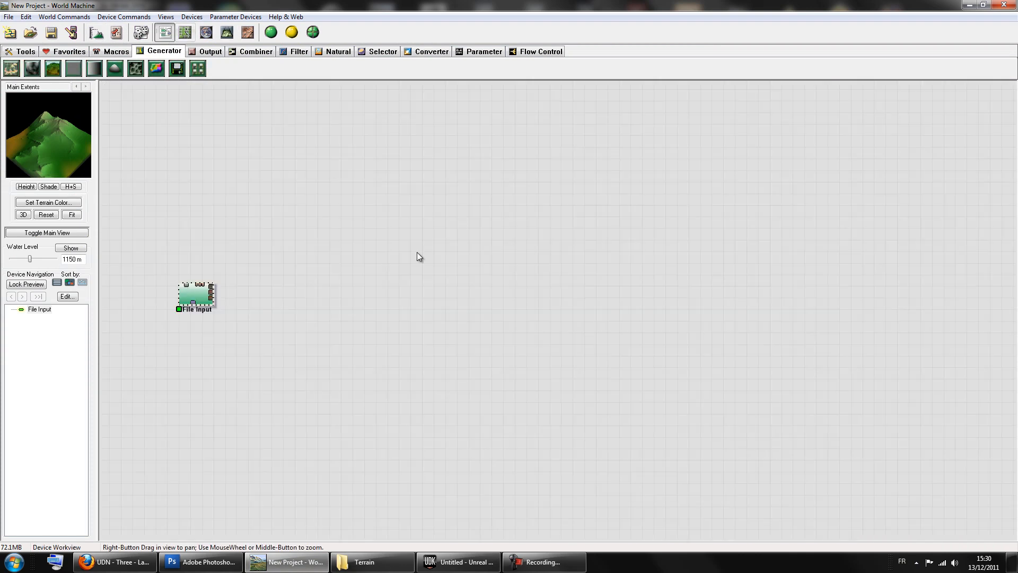
click(113, 52)
click(64, 51)
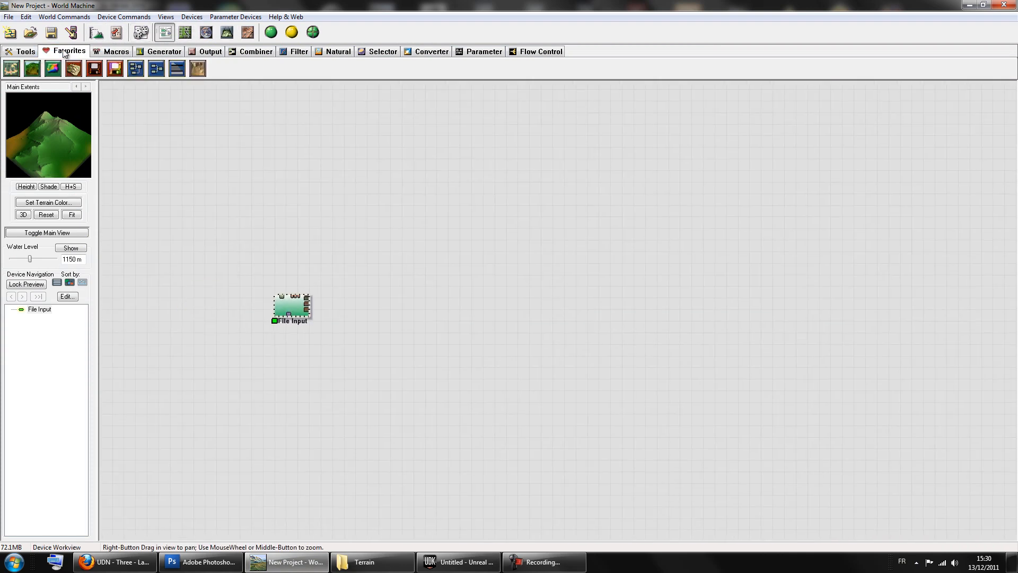
click(94, 68)
click(428, 317)
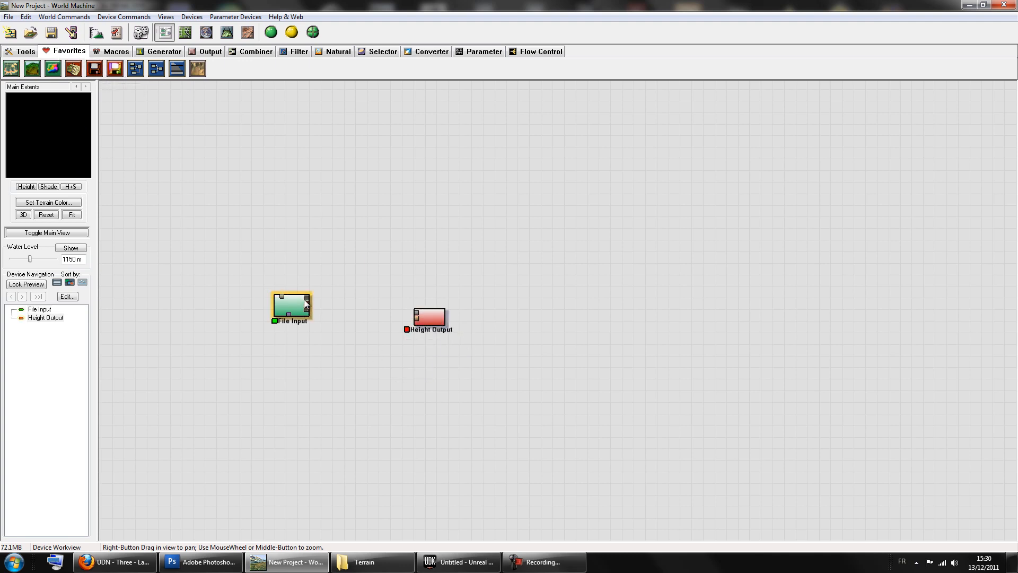
drag(306, 298, 417, 313)
Set the Height Output device's file format to RAW16.
click(431, 318)
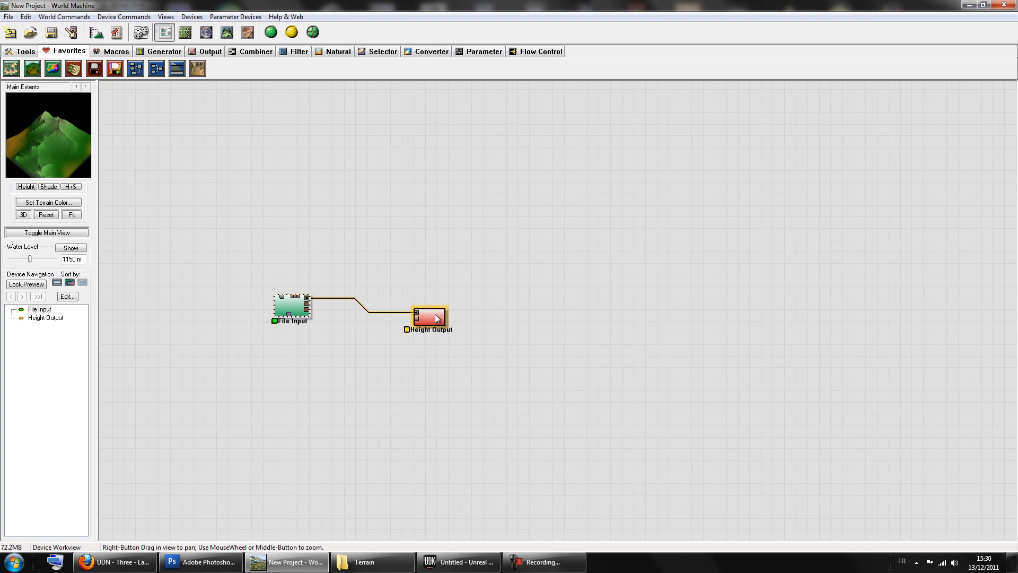
double_click(437, 318)
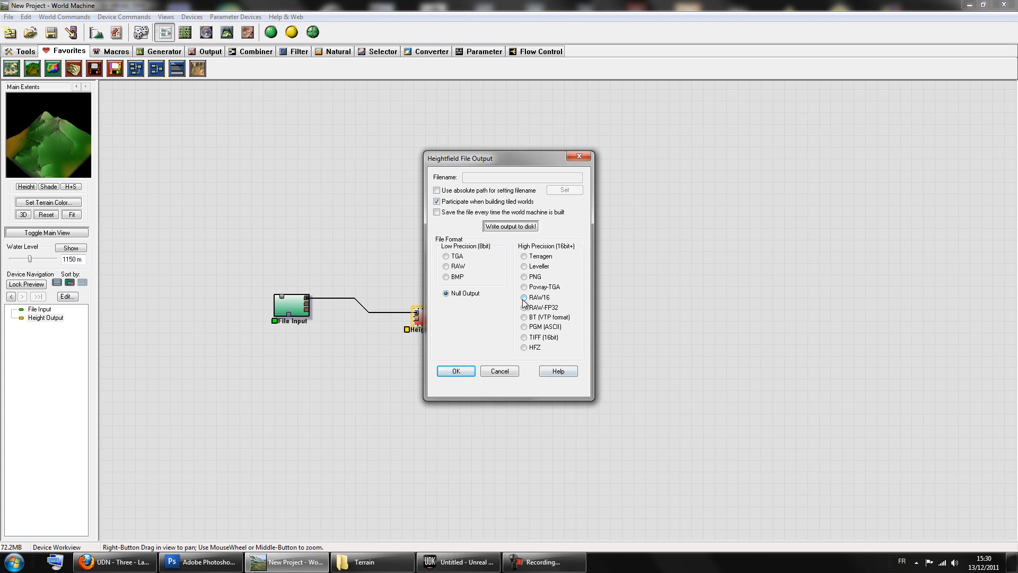
click(524, 298)
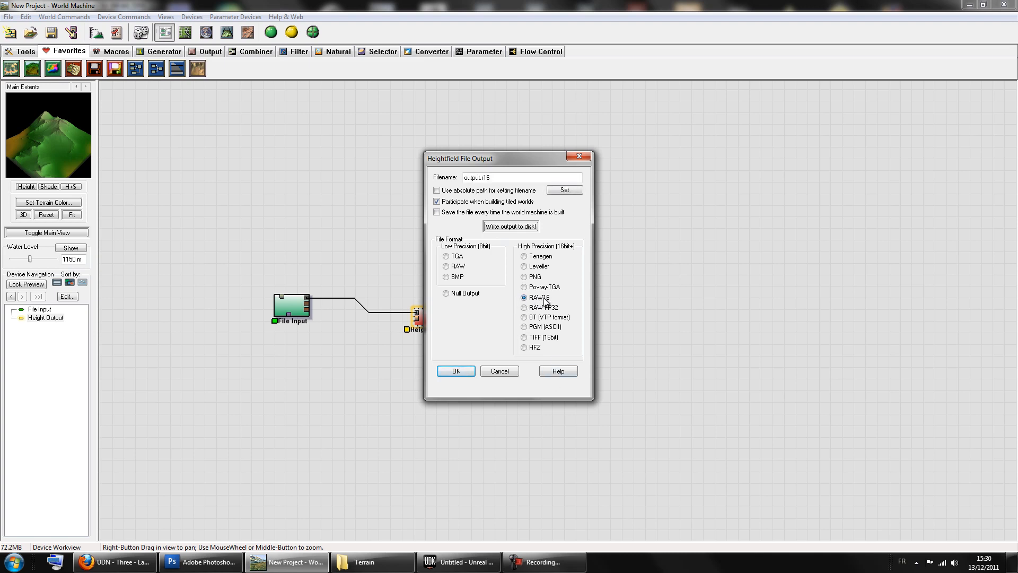
Set the output file to Terrain_UDK_1009 in the desktop's Terrain\UDK Export folder and accept the Height Output settings.
click(564, 190)
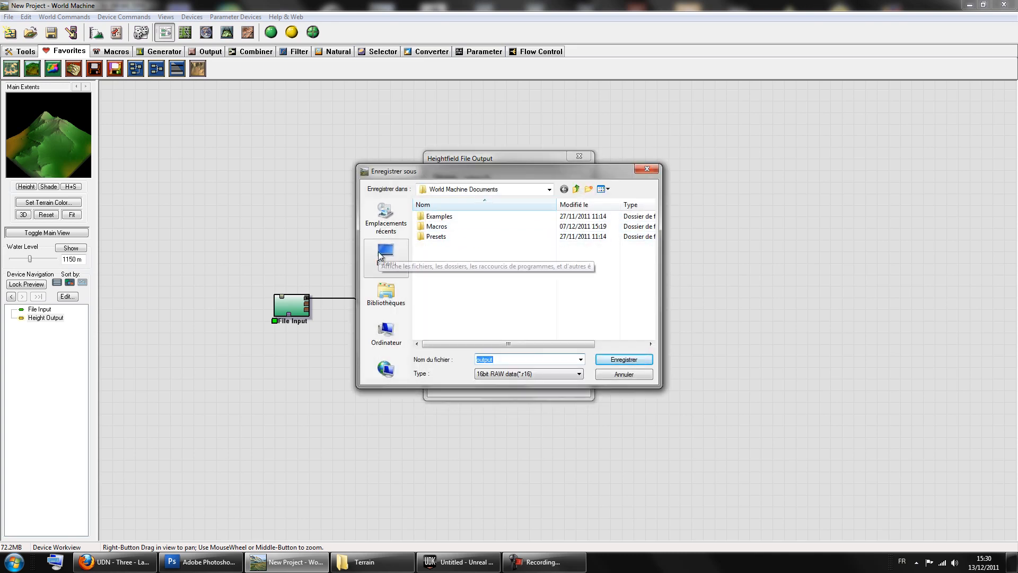
click(390, 260)
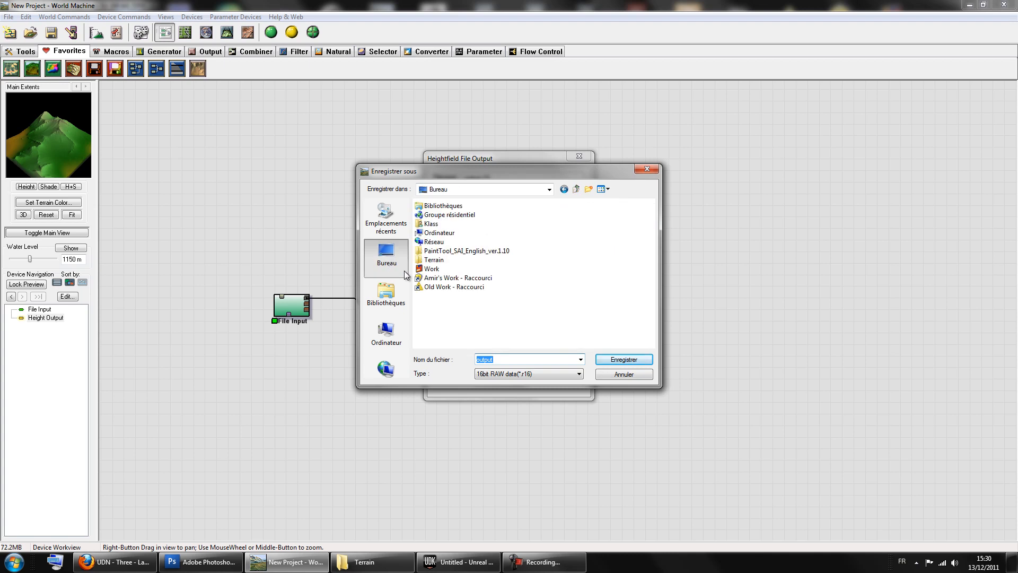
click(443, 260)
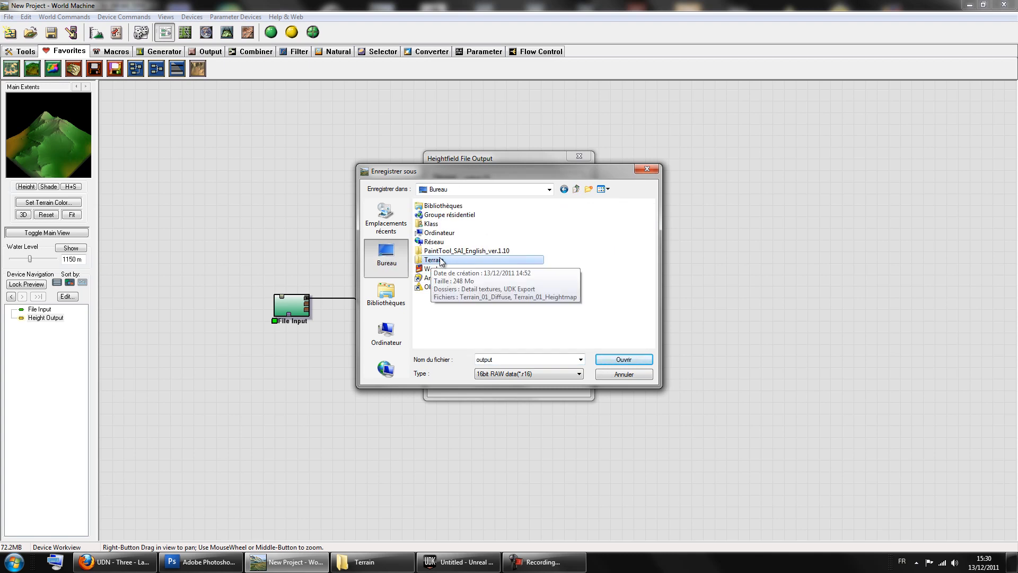
double_click(456, 261)
click(497, 252)
click(509, 300)
double_click(493, 260)
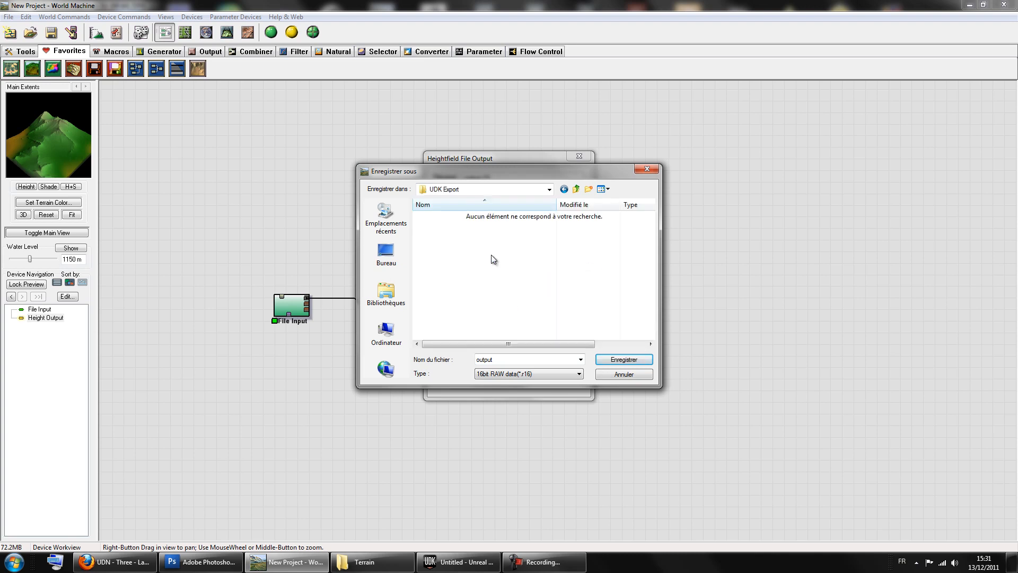
drag(465, 344, 443, 343)
text(Terrain_UDK_1009)
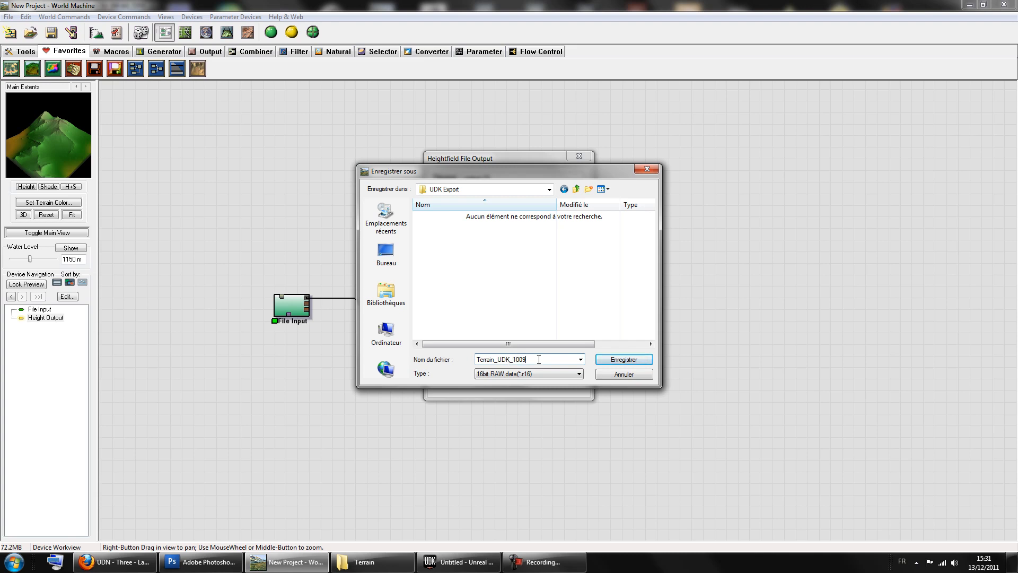
drag(539, 359, 470, 360)
click(621, 363)
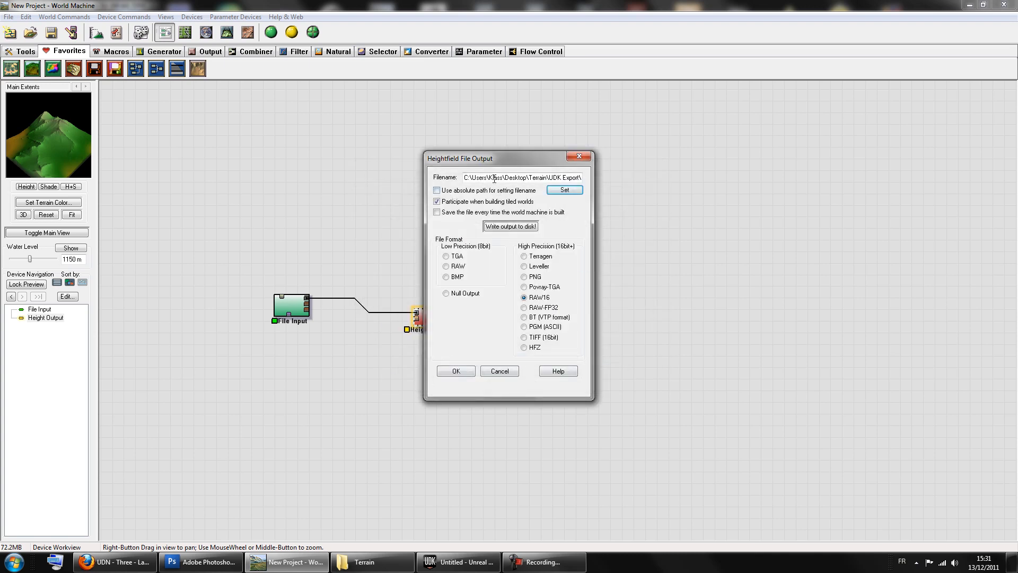
click(456, 371)
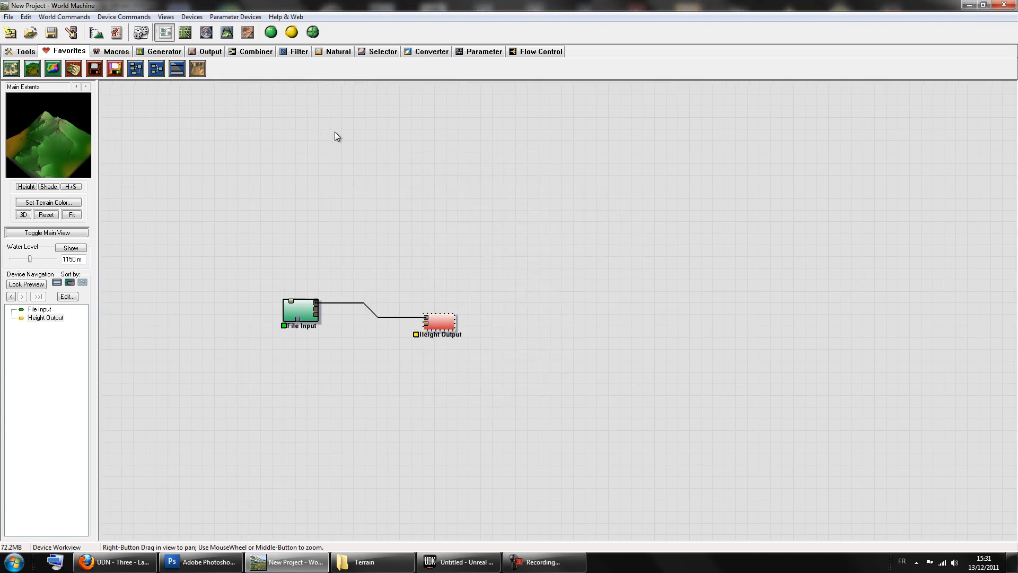
Build the world and write the Height Output's heightmap file to disk.
click(271, 31)
double_click(444, 322)
click(506, 227)
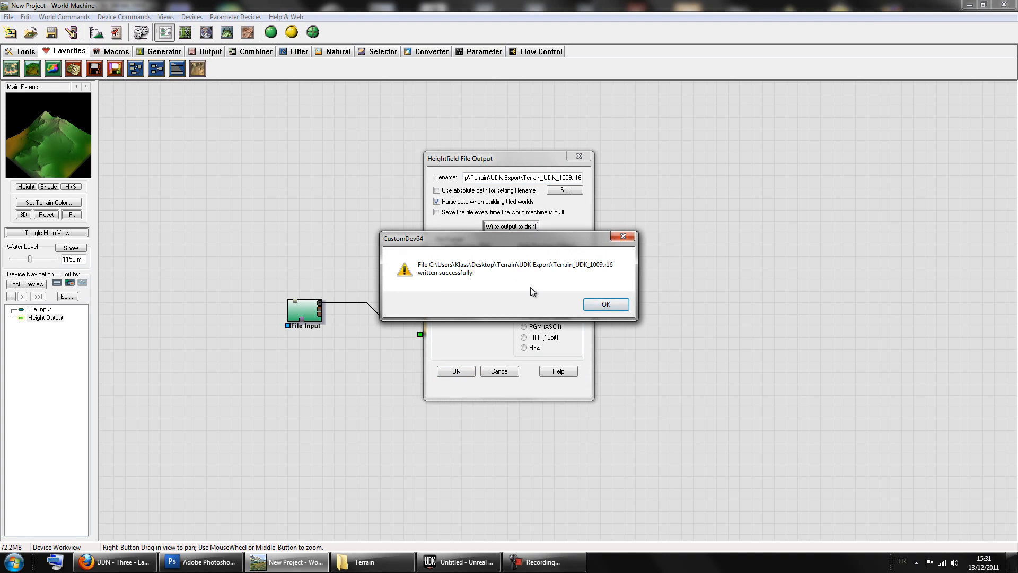
click(598, 304)
click(457, 371)
Dismiss the export confirmation, close the Height Output settings and exit World Machine without saving the project.
click(753, 339)
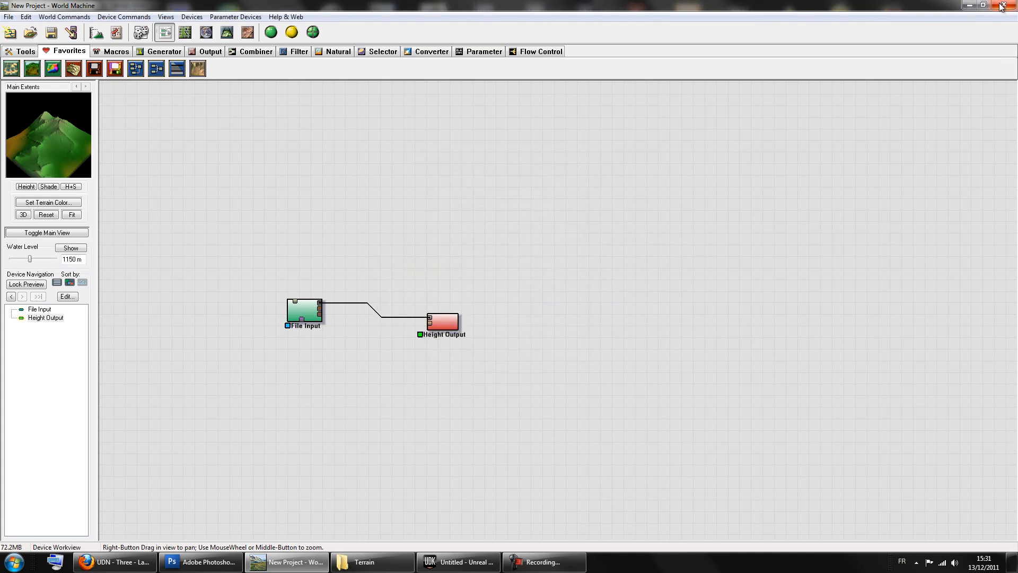
click(1000, 6)
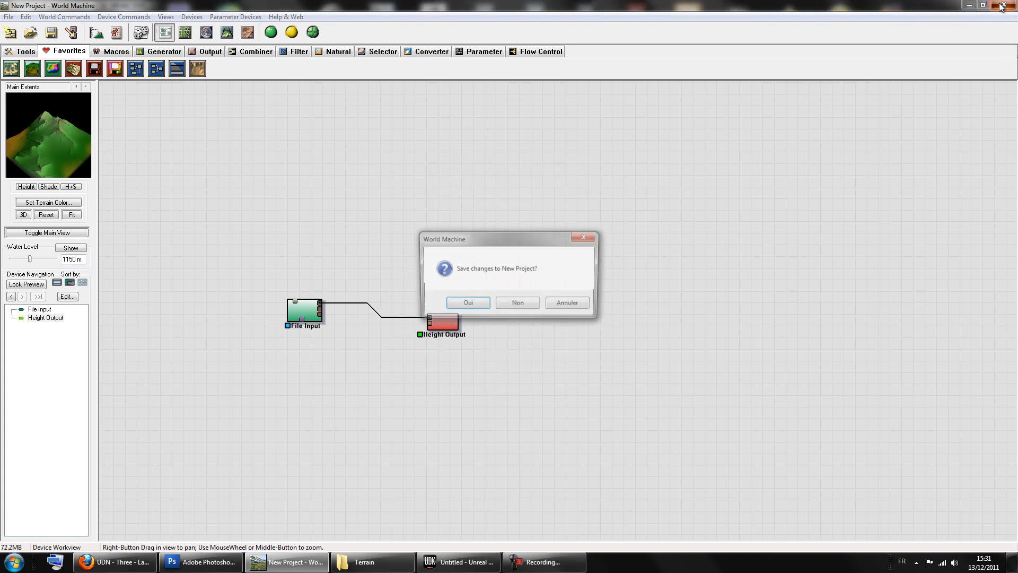
click(518, 306)
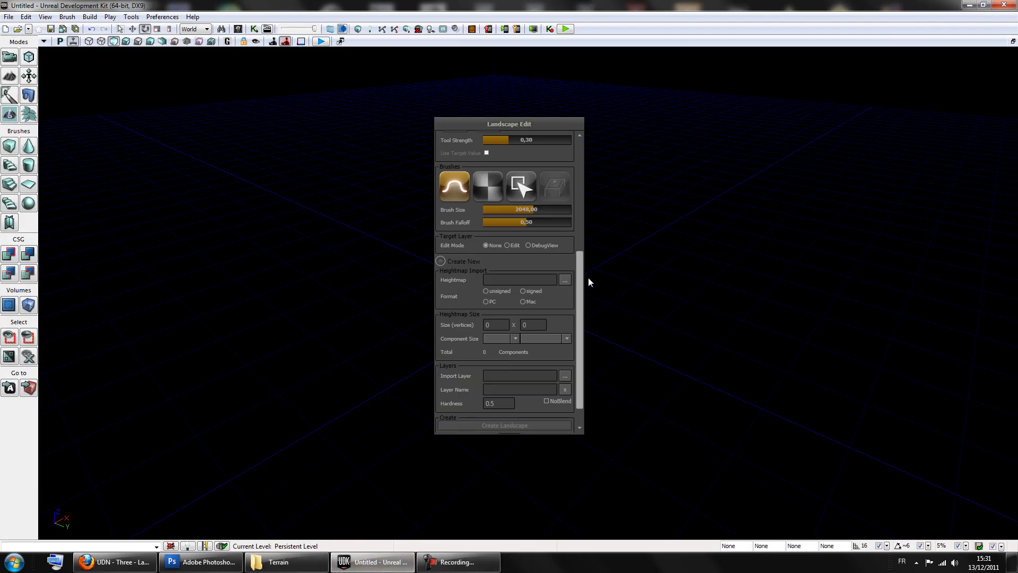
In Unreal Development Kit's landscape mode, choose Terrain_UDK_1009 from the desktop's Terrain\UDK Export folder as the heightmap for a new landscape.
drag(581, 283, 581, 300)
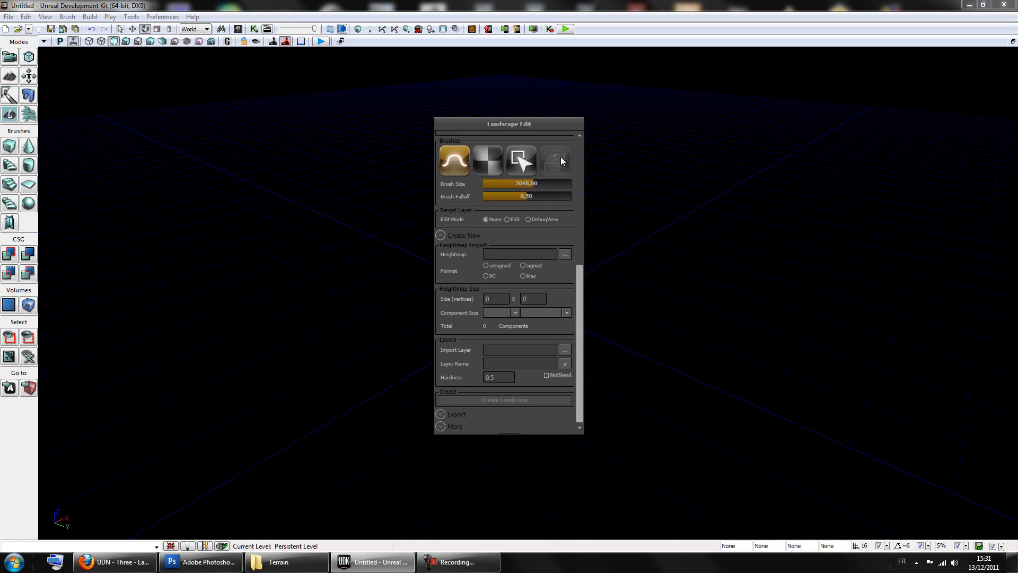
click(8, 59)
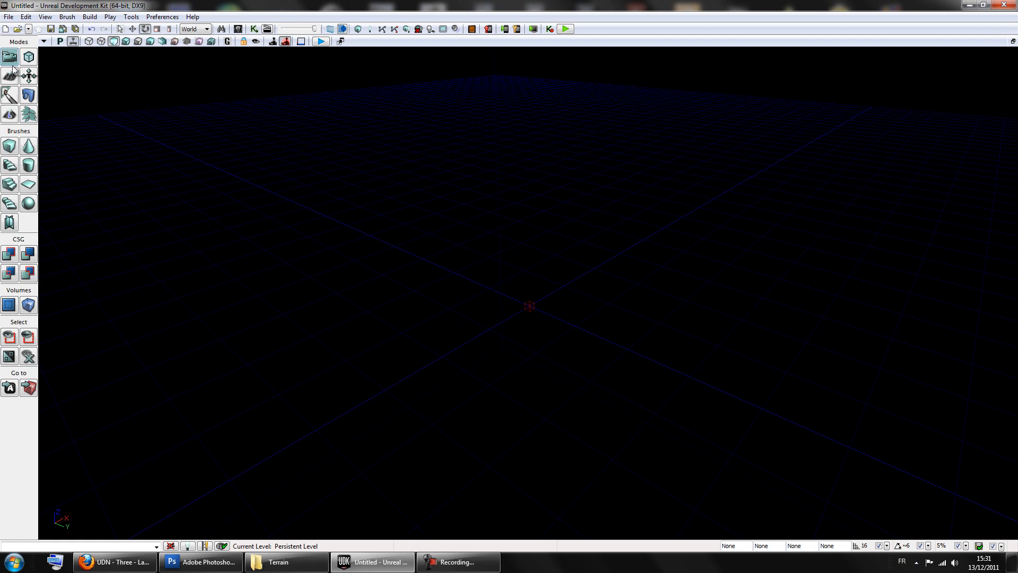
click(8, 115)
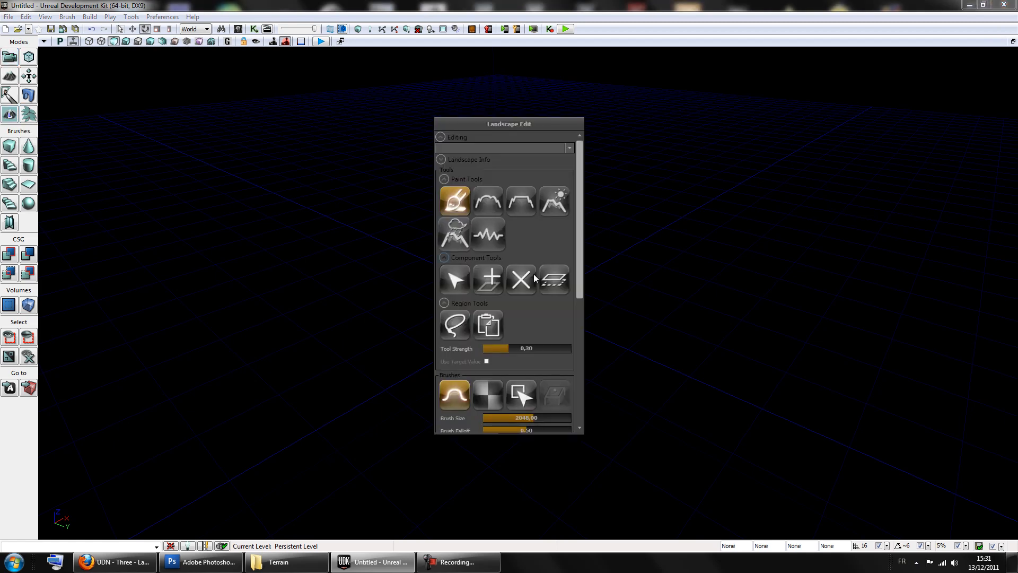
drag(578, 268, 574, 367)
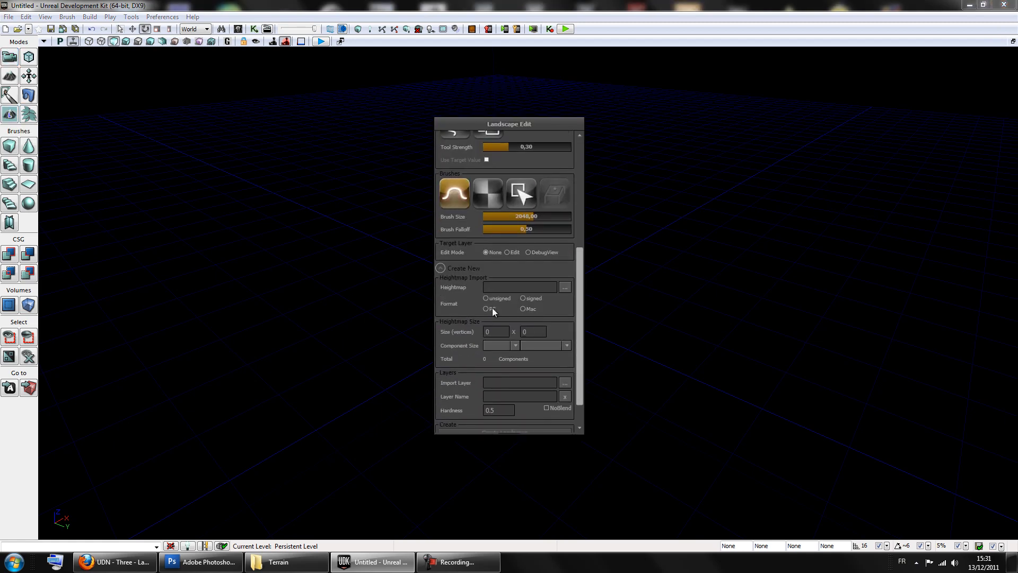
click(564, 287)
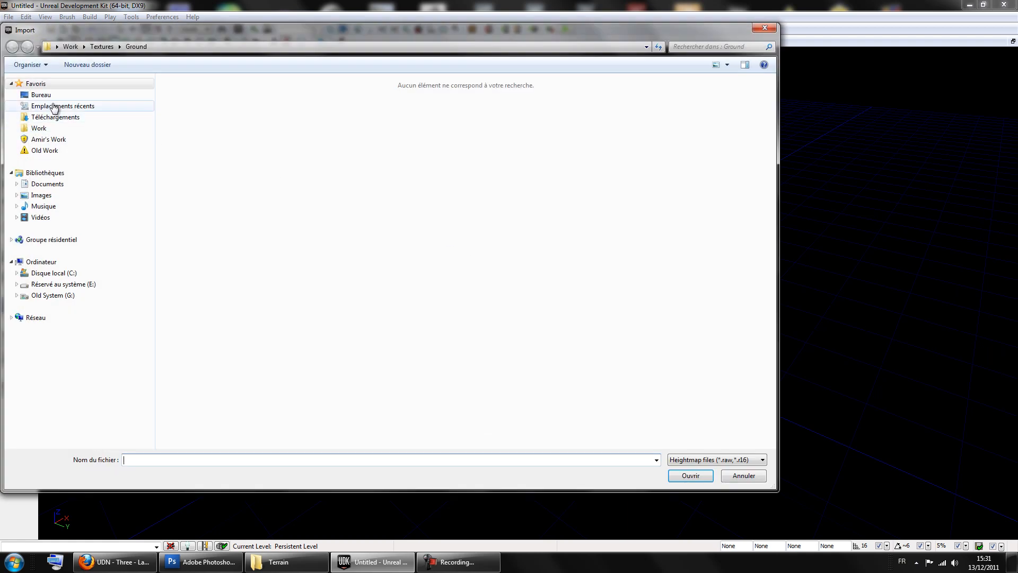
click(38, 94)
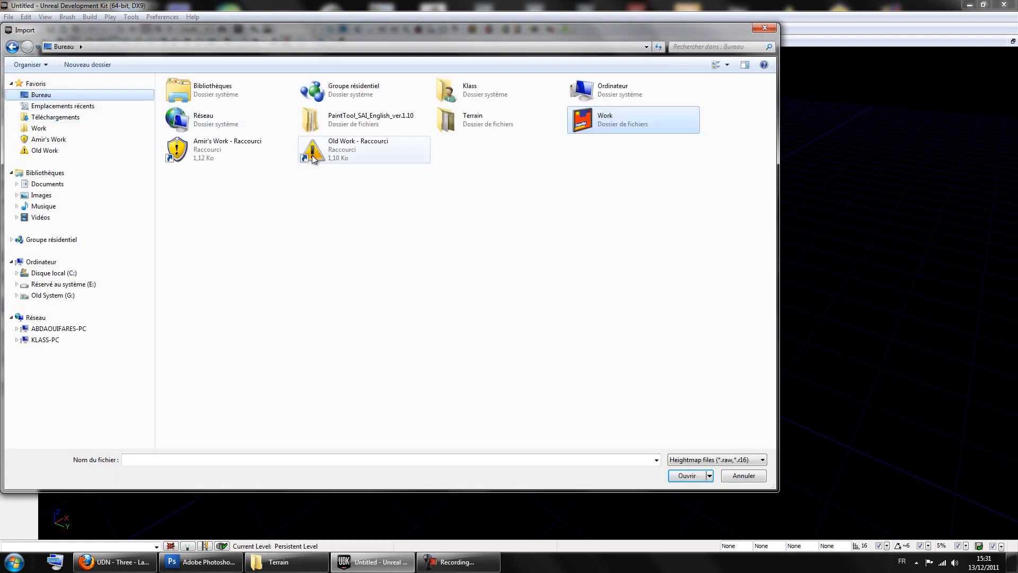
double_click(470, 122)
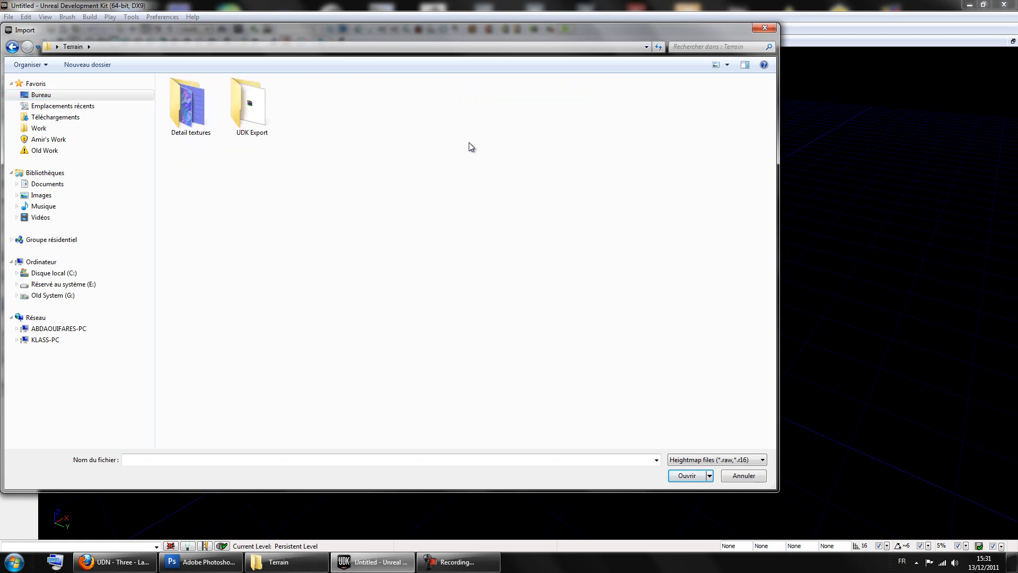
double_click(237, 108)
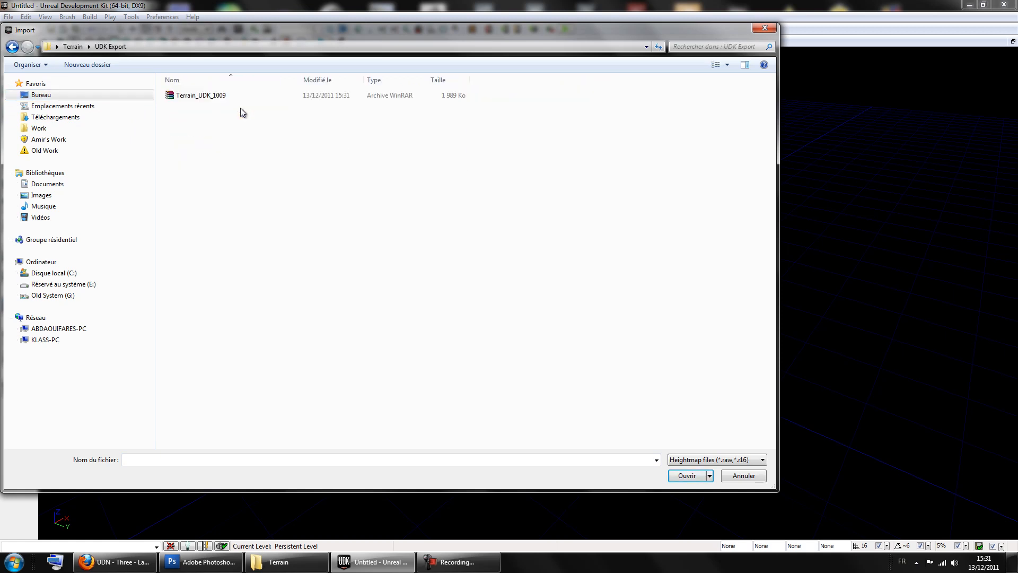
click(178, 98)
click(684, 475)
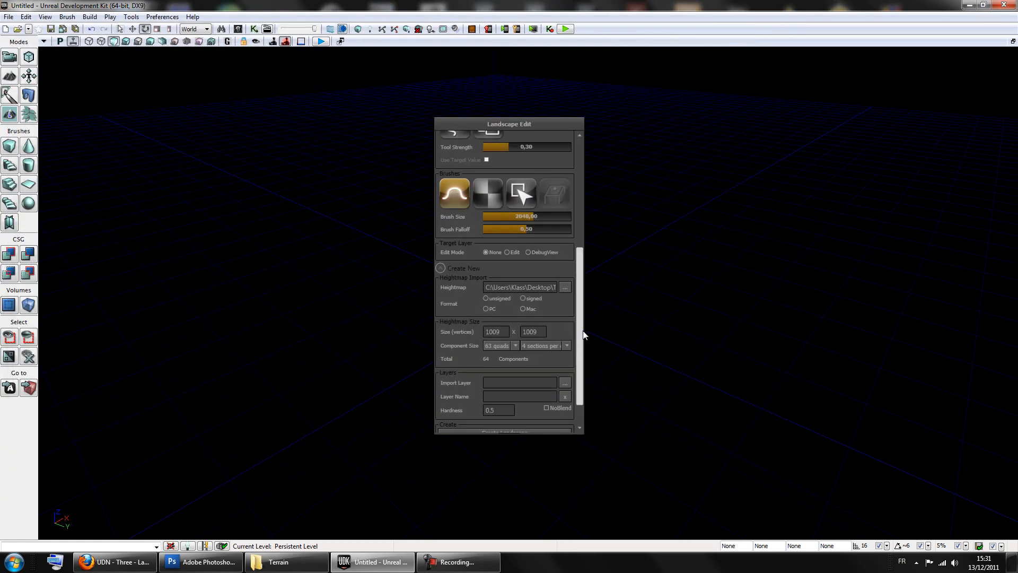
Try the new landscape's component size with 1 and 4 sections per component, ending on 1 section.
drag(583, 329, 583, 350)
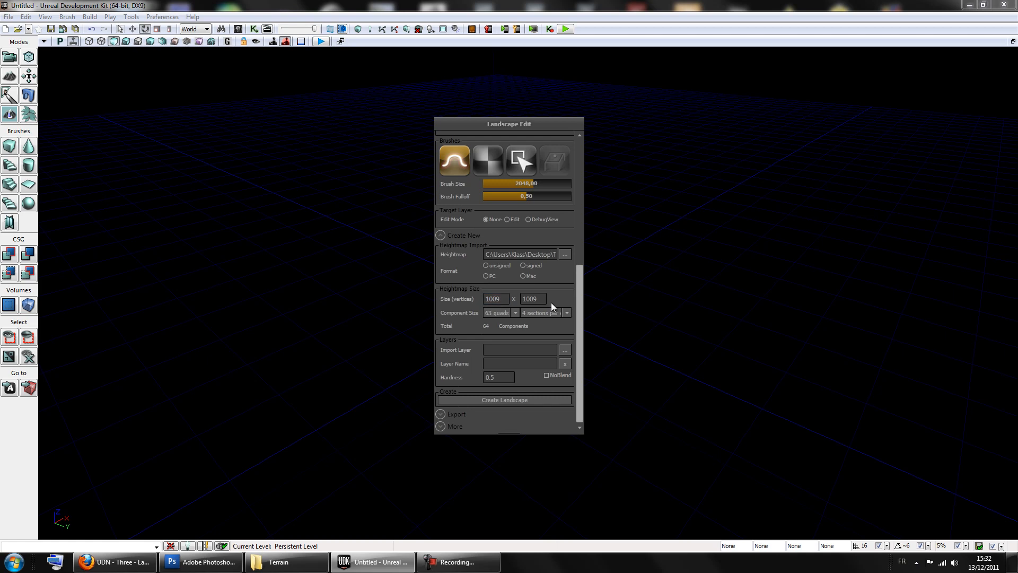
click(503, 313)
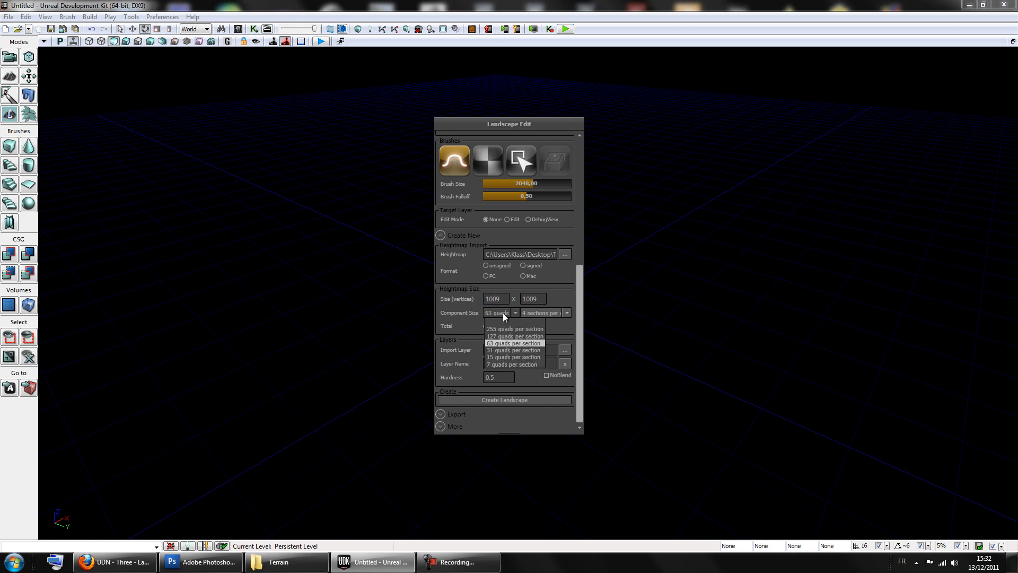
click(502, 313)
click(536, 313)
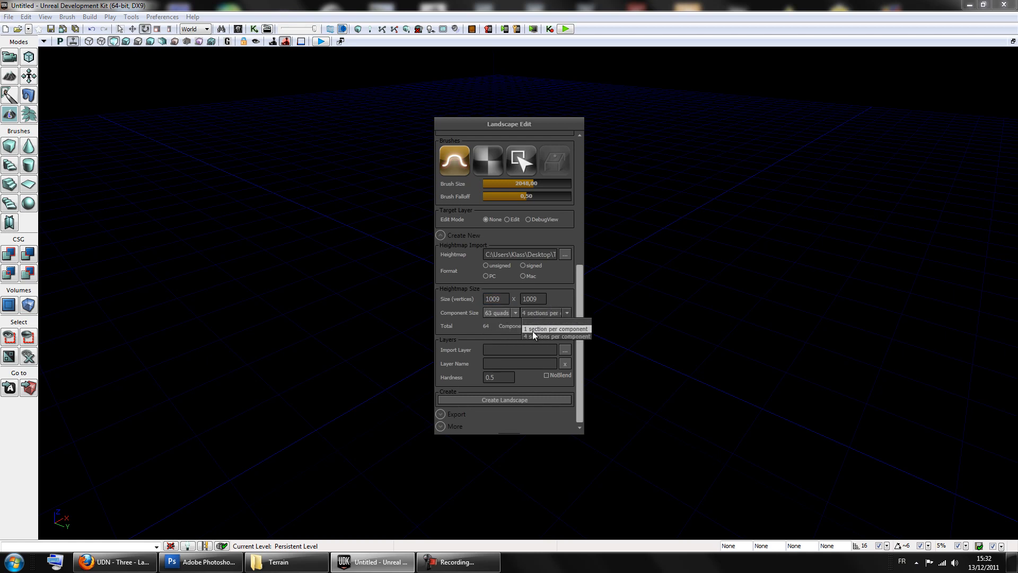
click(532, 328)
click(535, 311)
click(531, 336)
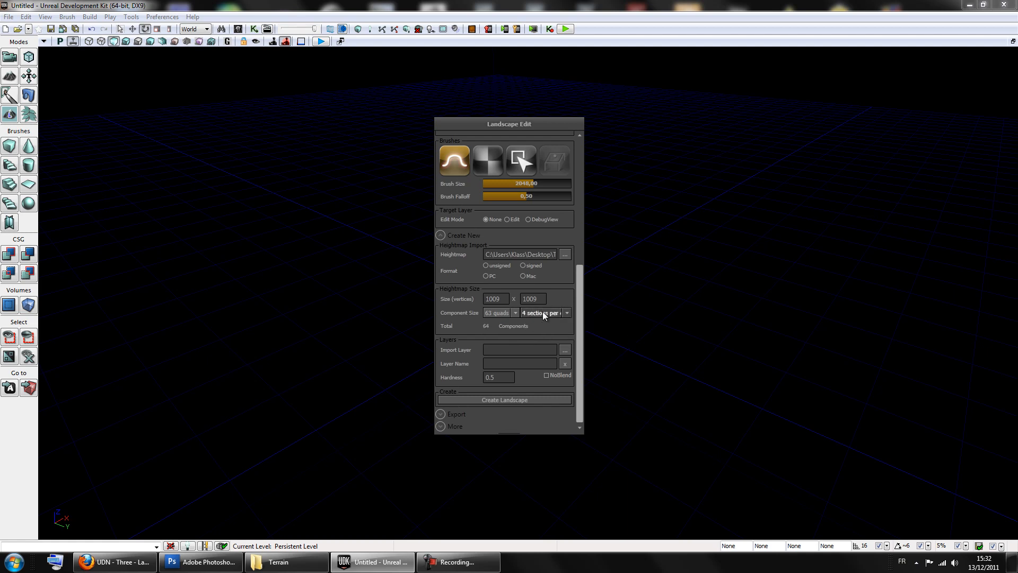
click(543, 313)
click(532, 329)
Switch to Firefox and examine the recommended landscape sizes, component sections and heightmap dimensions on the UDN LandscapeCreating page.
click(115, 562)
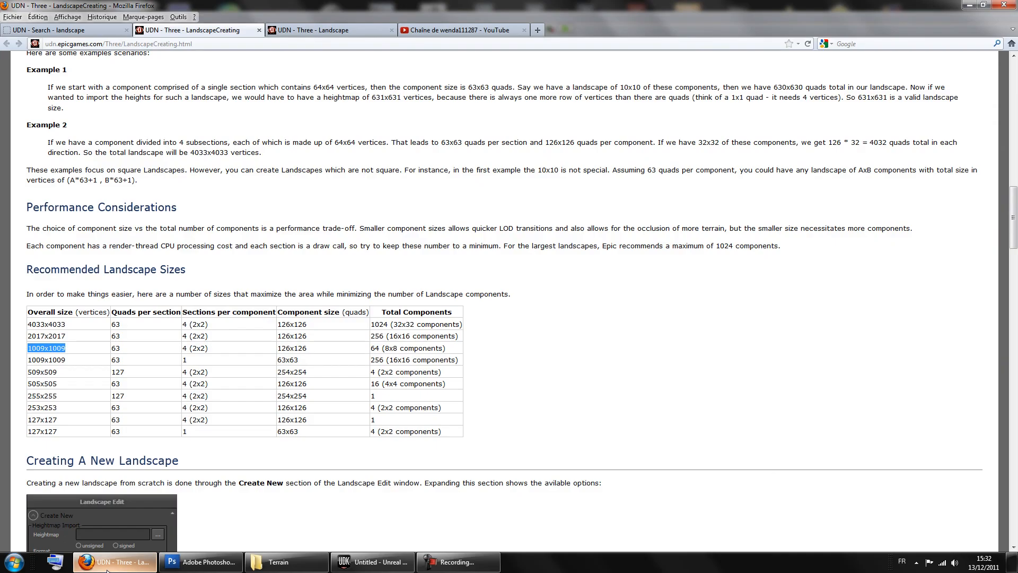
click(453, 350)
scroll(517, 348, down, 2)
scroll(500, 348, up, 2)
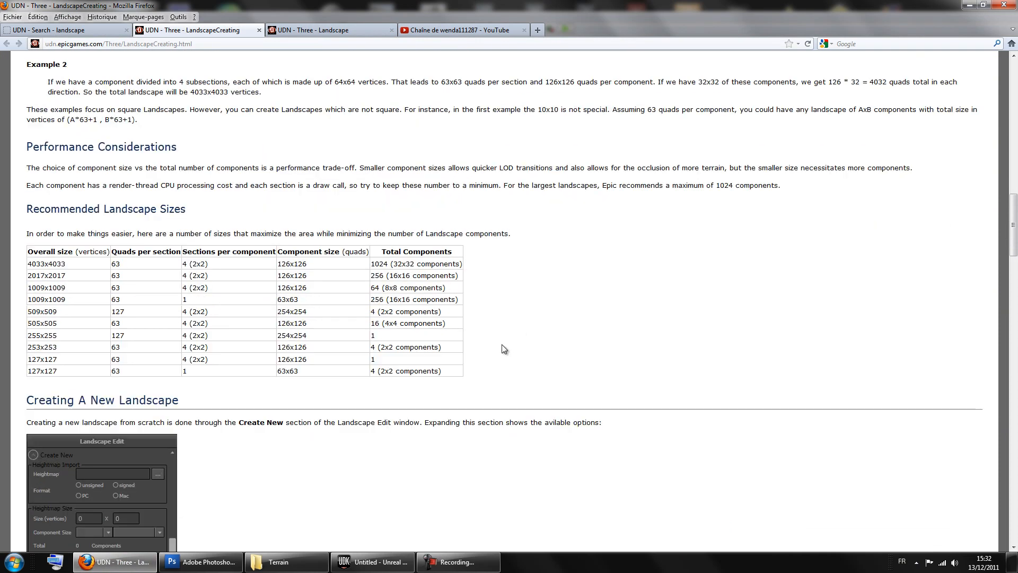
click(385, 564)
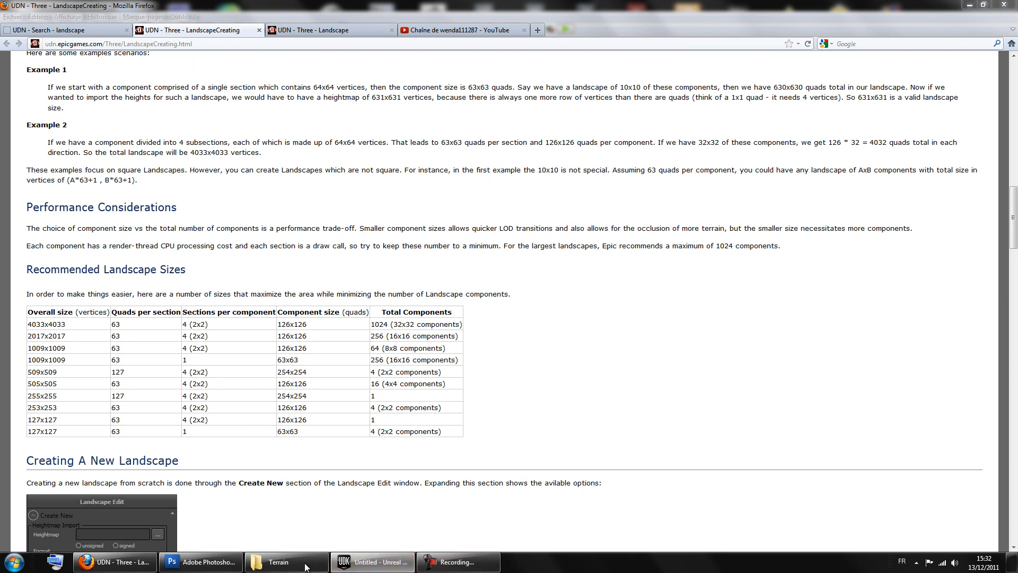
click(370, 295)
scroll(434, 258, up, 2)
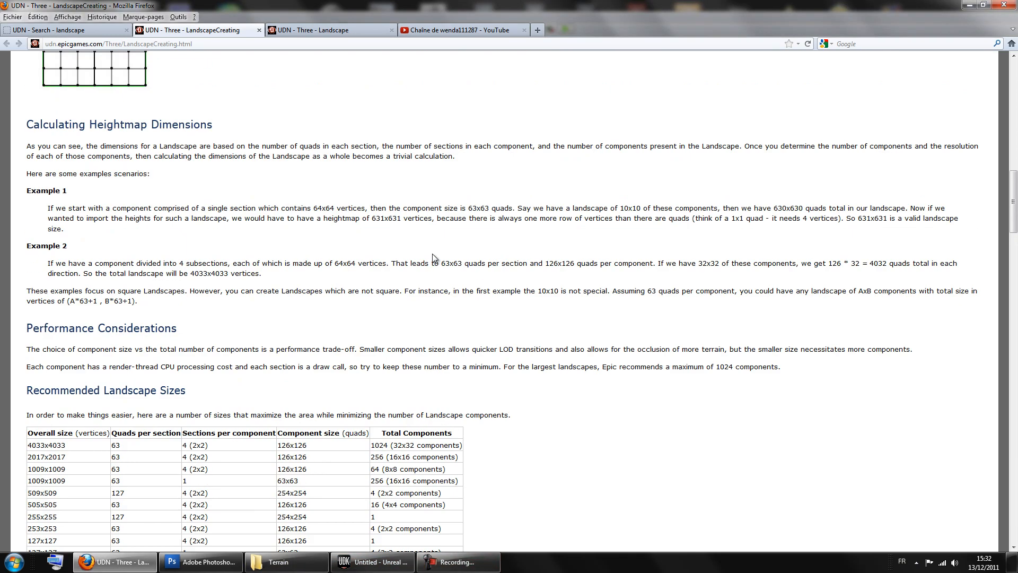
scroll(494, 298, up, 15)
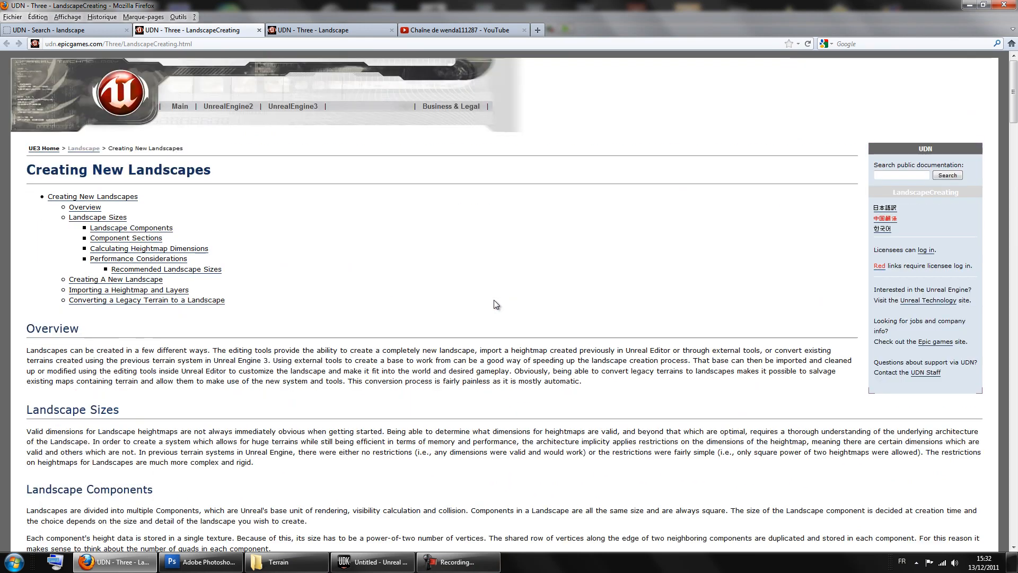
scroll(570, 377, down, 9)
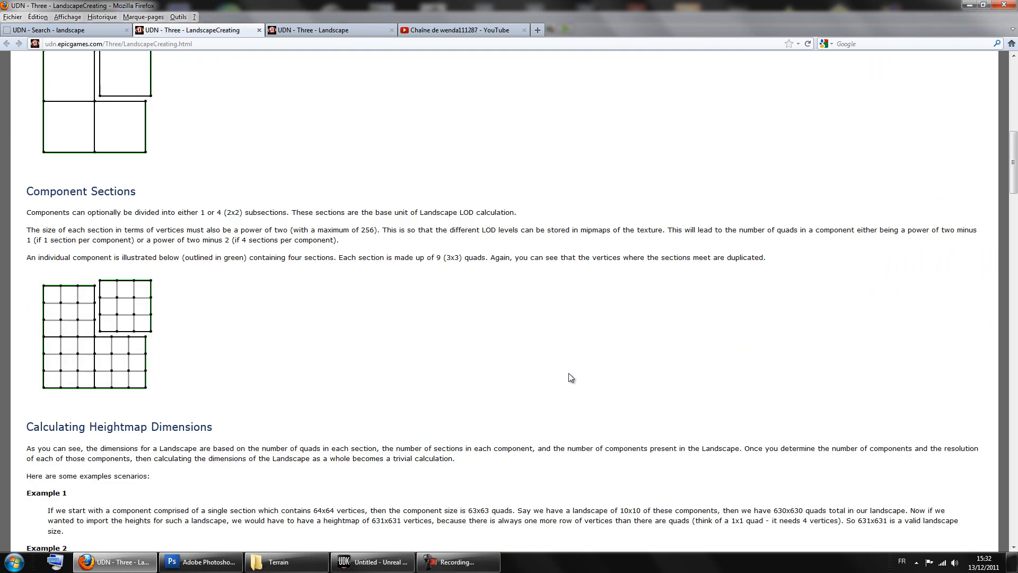
scroll(571, 377, down, 2)
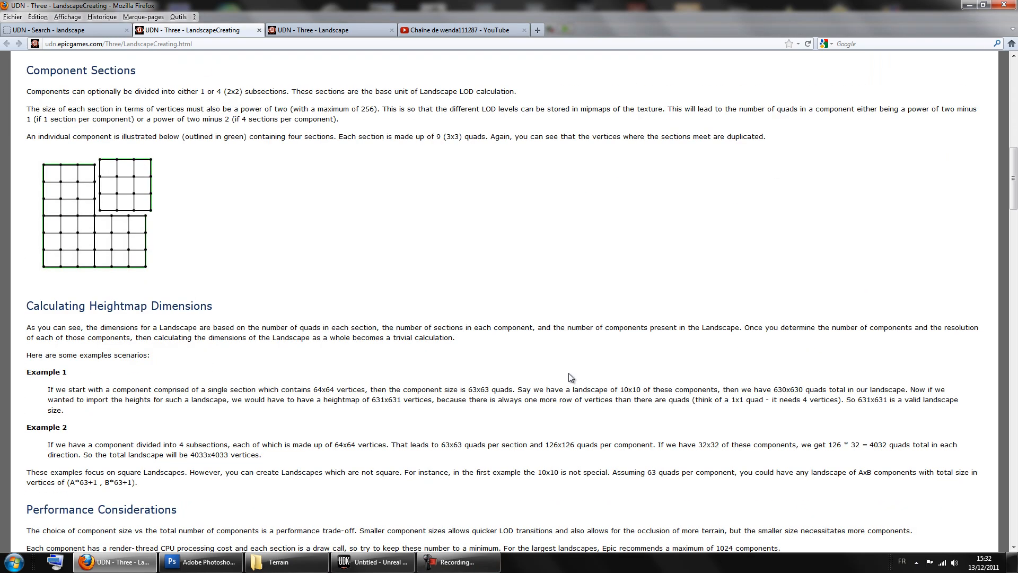
scroll(569, 373, down, 1)
scroll(569, 373, down, 15)
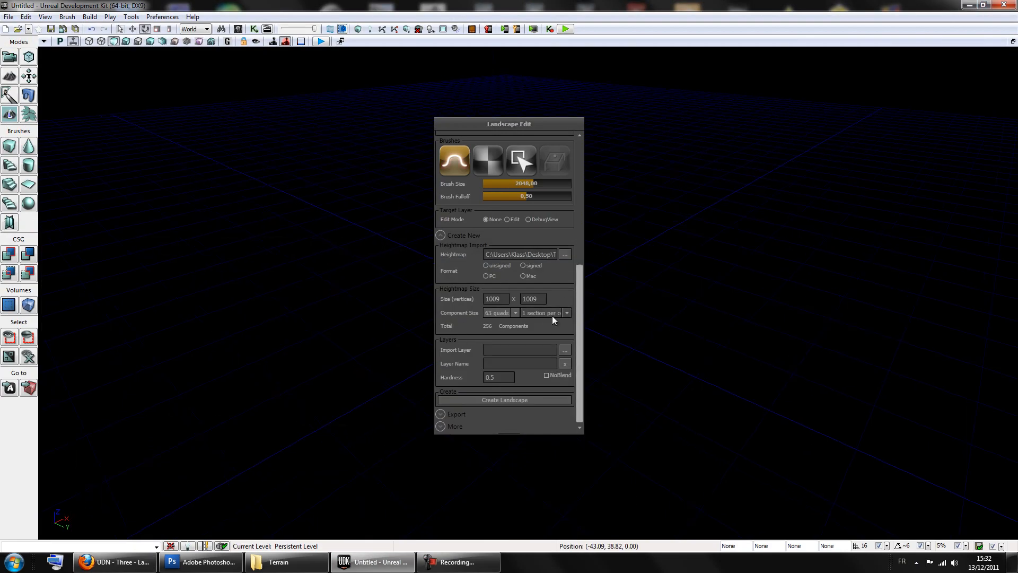
Back in Unreal Development Kit, set 4 sections per component and create the landscape from the heightmap.
click(552, 316)
click(537, 335)
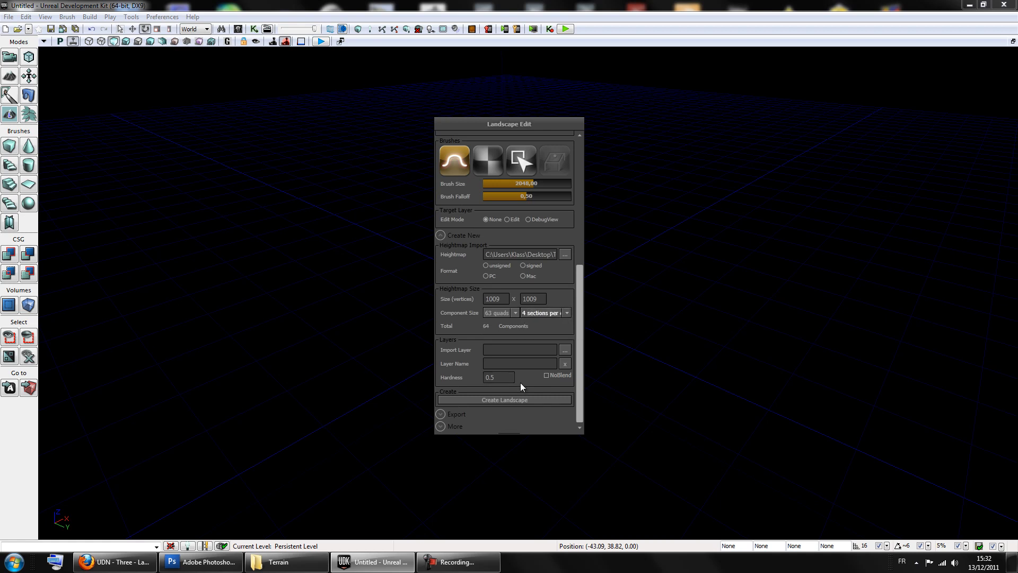
click(513, 399)
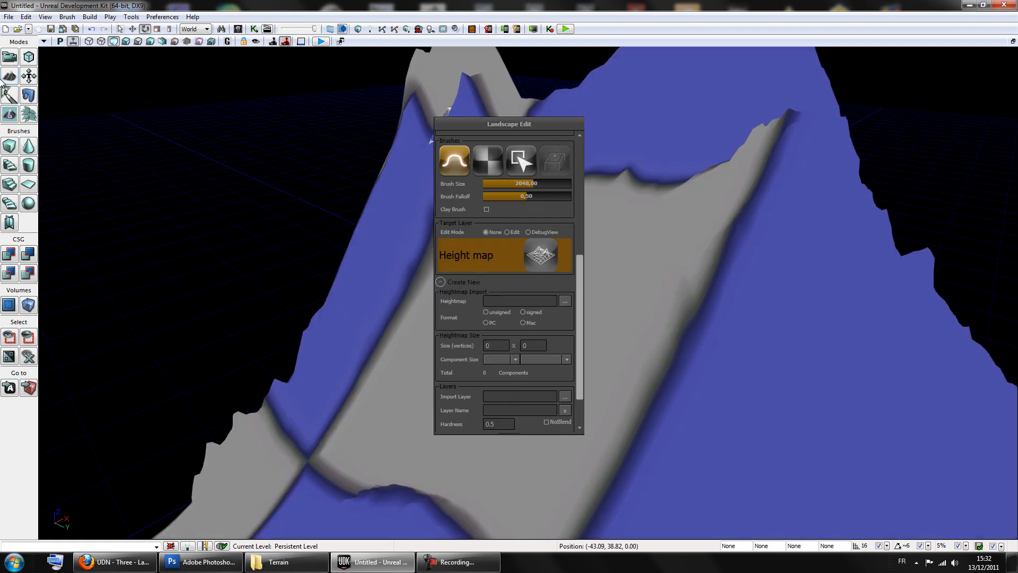
Switch to camera mode, select the imported landscape and view its properties.
click(10, 56)
drag(535, 302, 492, 188)
right_drag(488, 190, 570, 273)
click(571, 273)
double_click(571, 272)
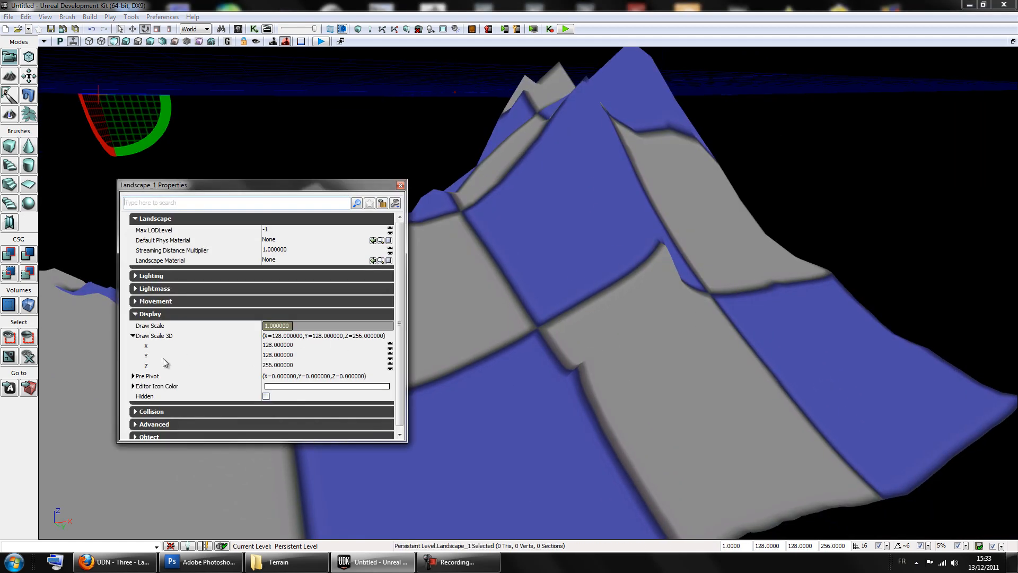
click(638, 215)
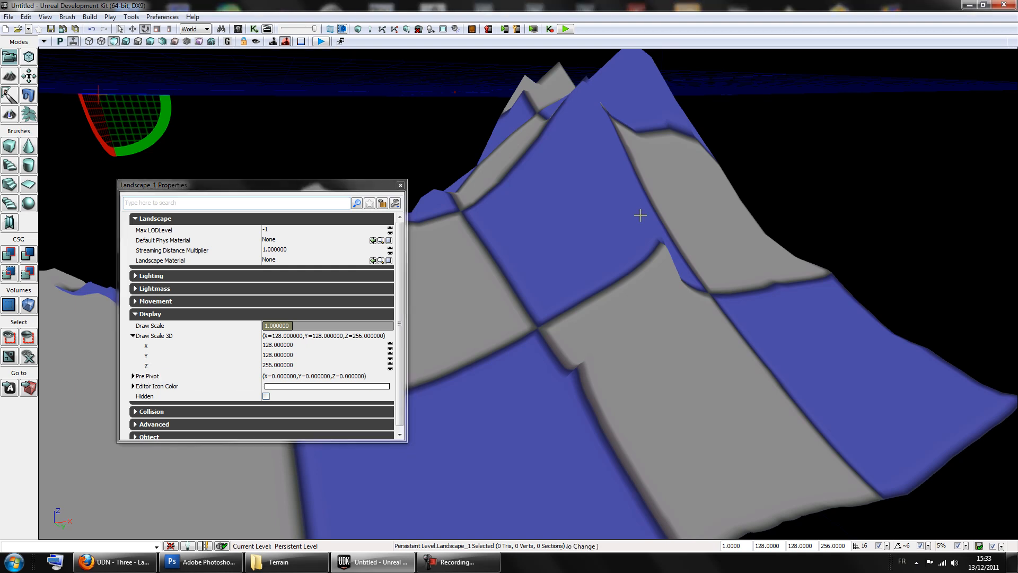
click(400, 185)
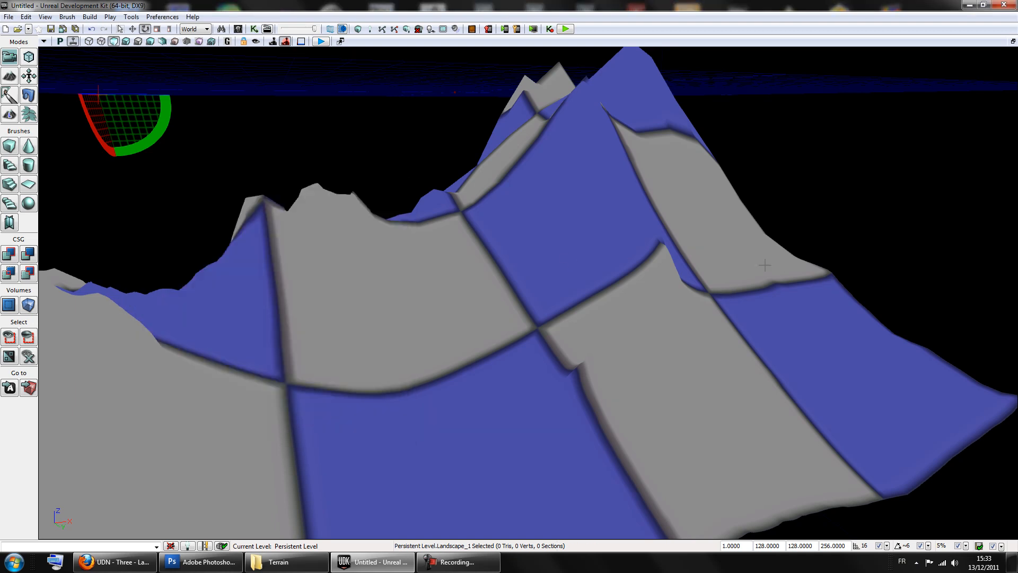
Reopen the landscape's properties and set the Z value of Draw Scale 3D to 128.
key(F4)
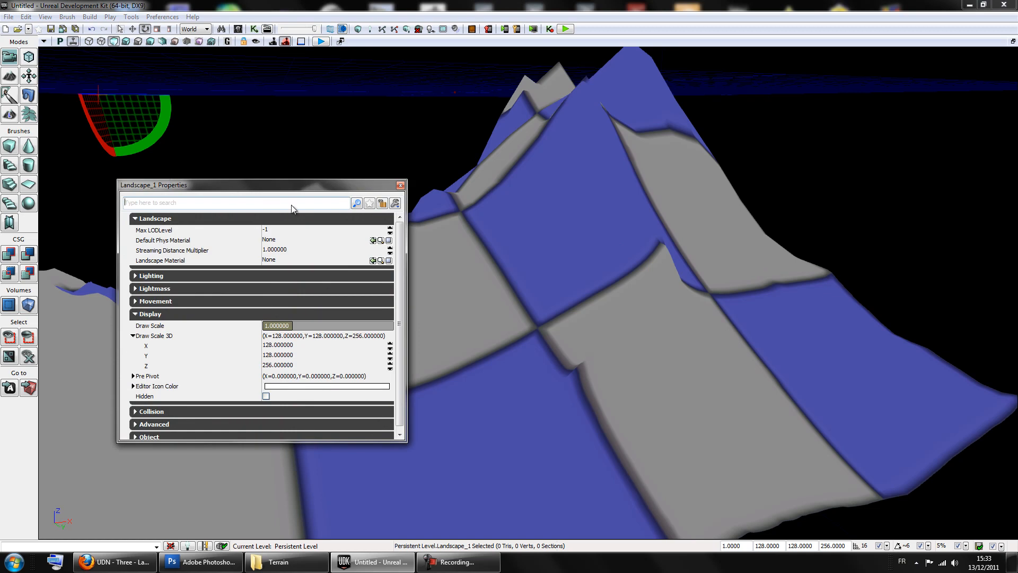
click(151, 314)
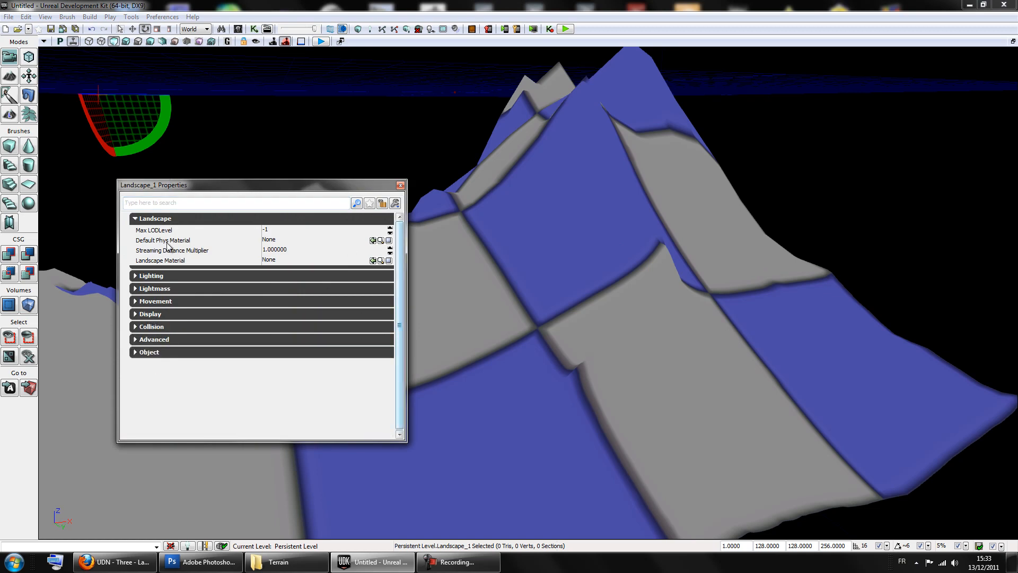
click(170, 218)
click(144, 270)
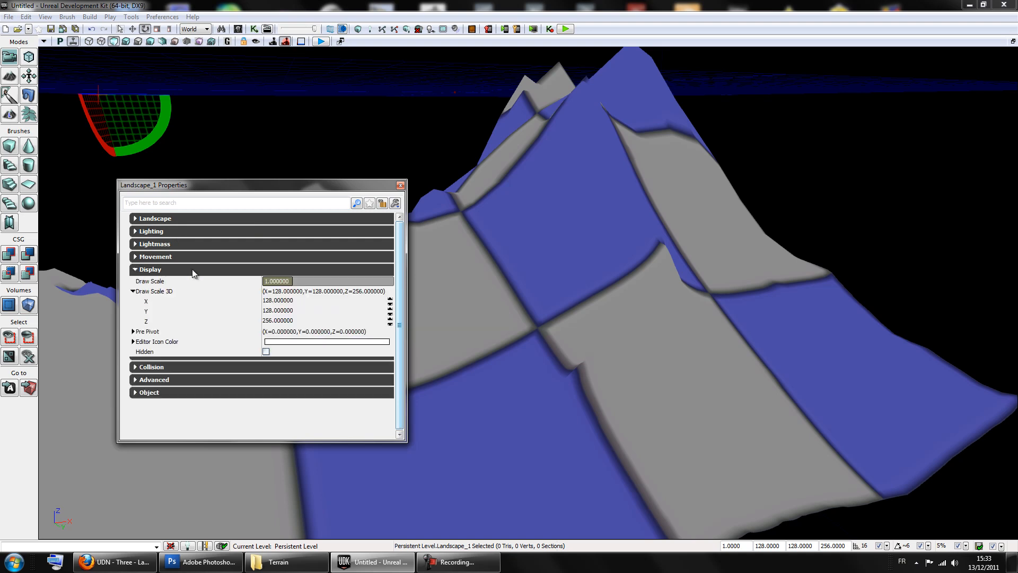
click(279, 321)
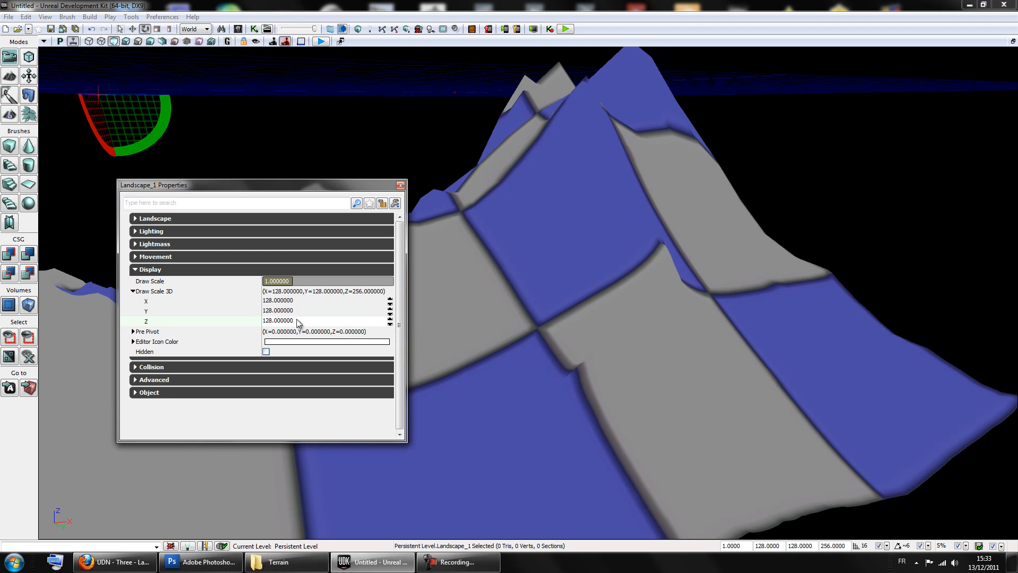
key(Return)
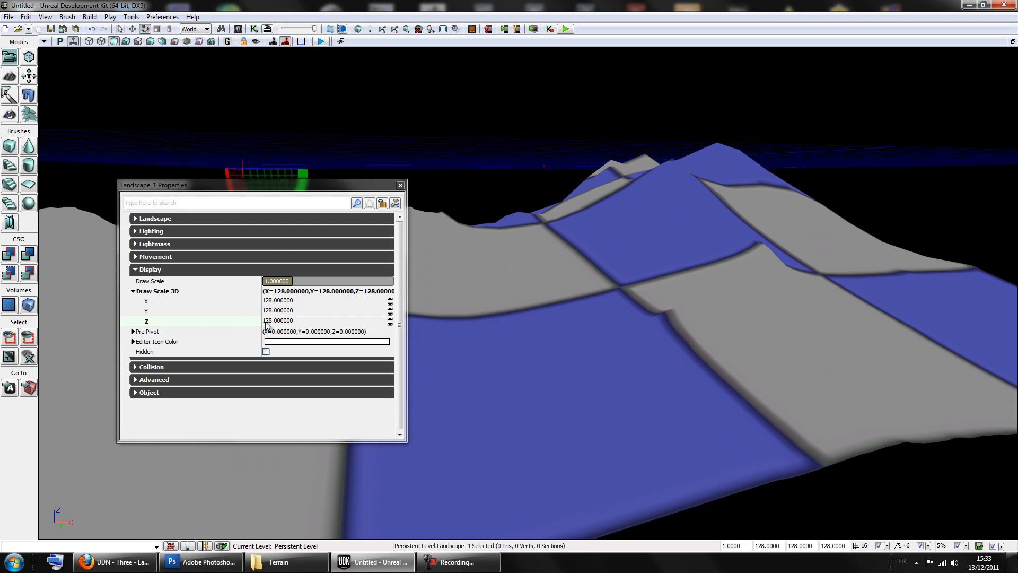
right_drag(661, 350, 827, 352)
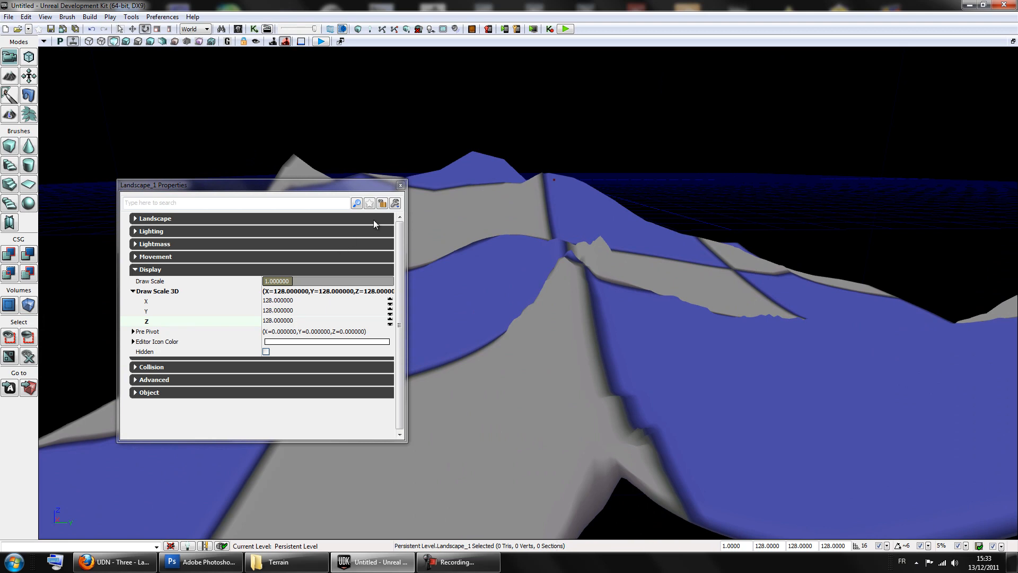
Reopen the landscape's properties to check its Draw Scale 3D, and inspect the rescaled terrain from several angles.
click(401, 186)
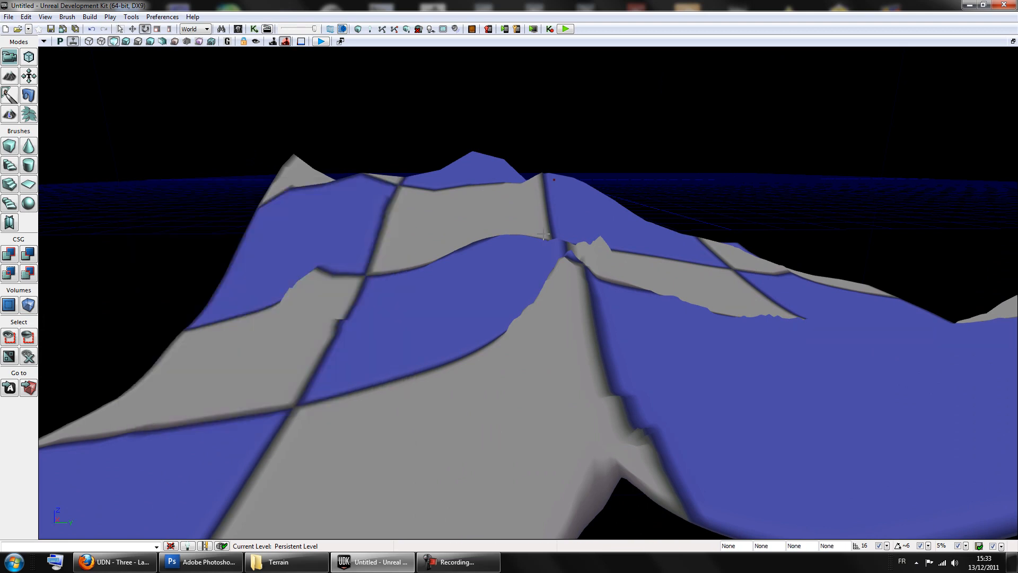
double_click(506, 310)
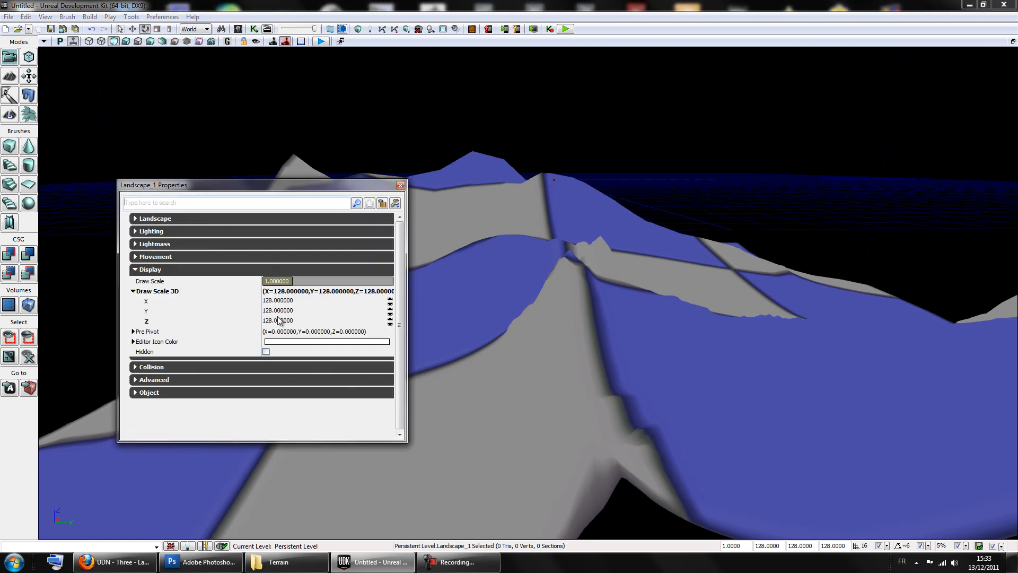
right_drag(618, 311, 764, 274)
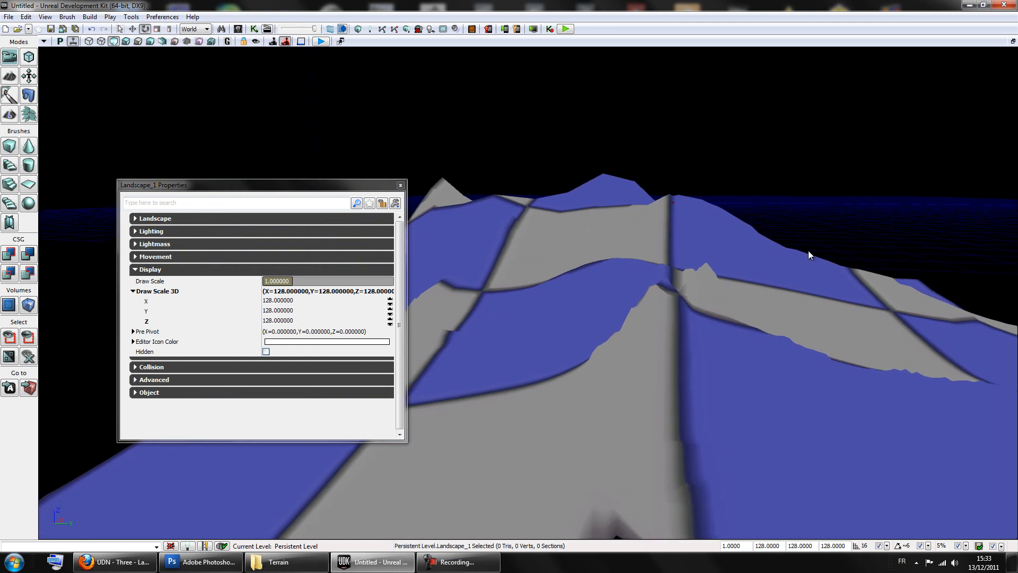
right_drag(598, 289, 539, 246)
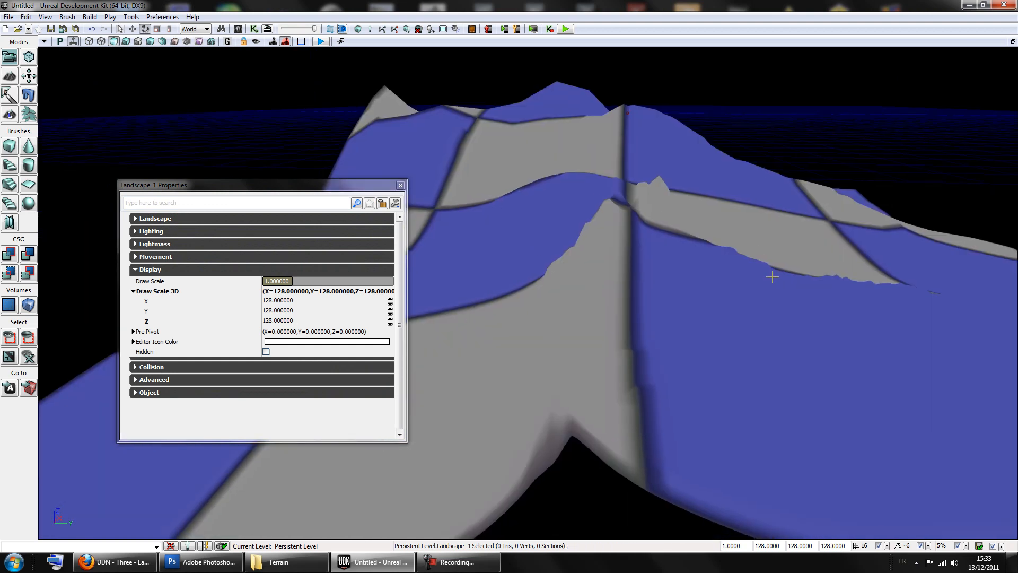
right_drag(624, 279, 510, 237)
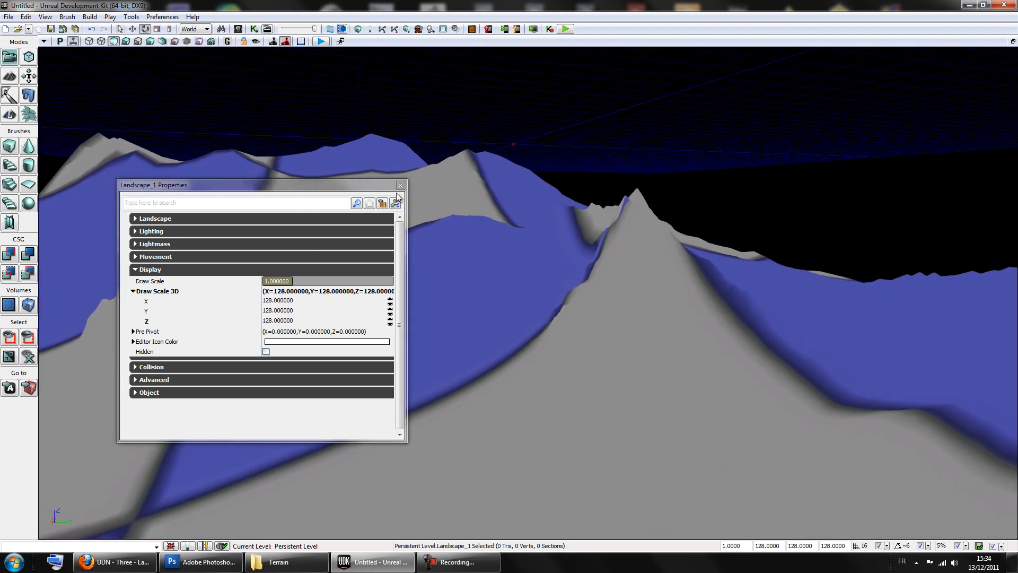
click(400, 184)
right_drag(464, 143, 445, 233)
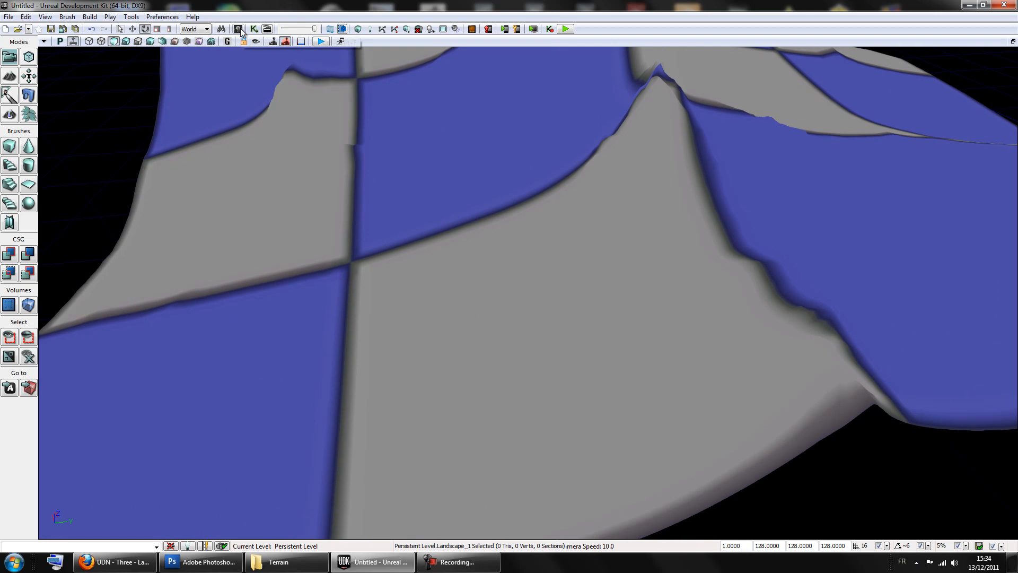
Open the Content Browser and move its window partly aside from the viewport.
click(238, 28)
drag(133, 31, 344, 66)
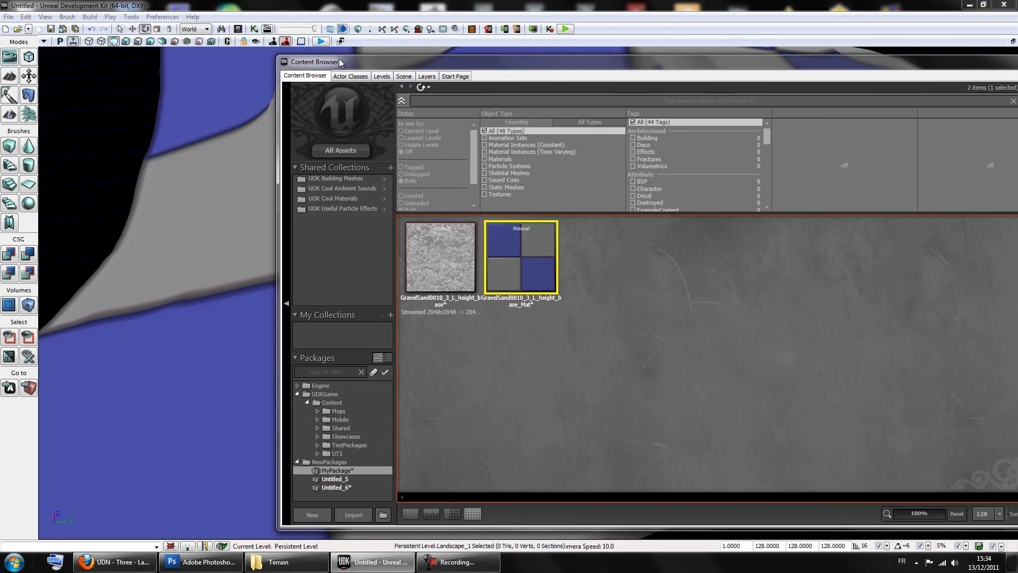
right_drag(215, 196, 215, 195)
Switch to the Terrain folder in Windows Explorer and open Terrain_01_Diffuse in Photoshop to examine the texture up close.
click(281, 561)
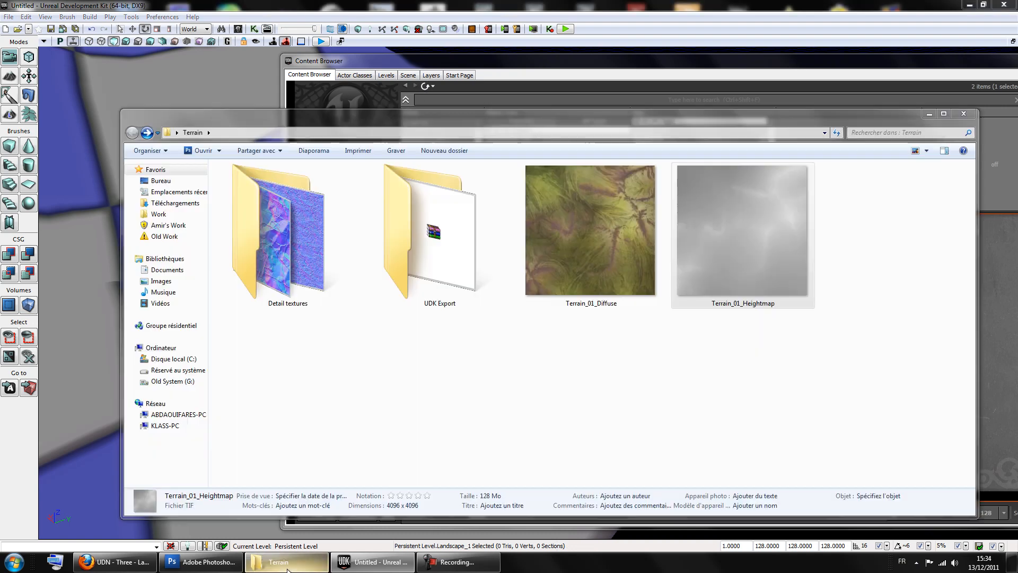
click(576, 249)
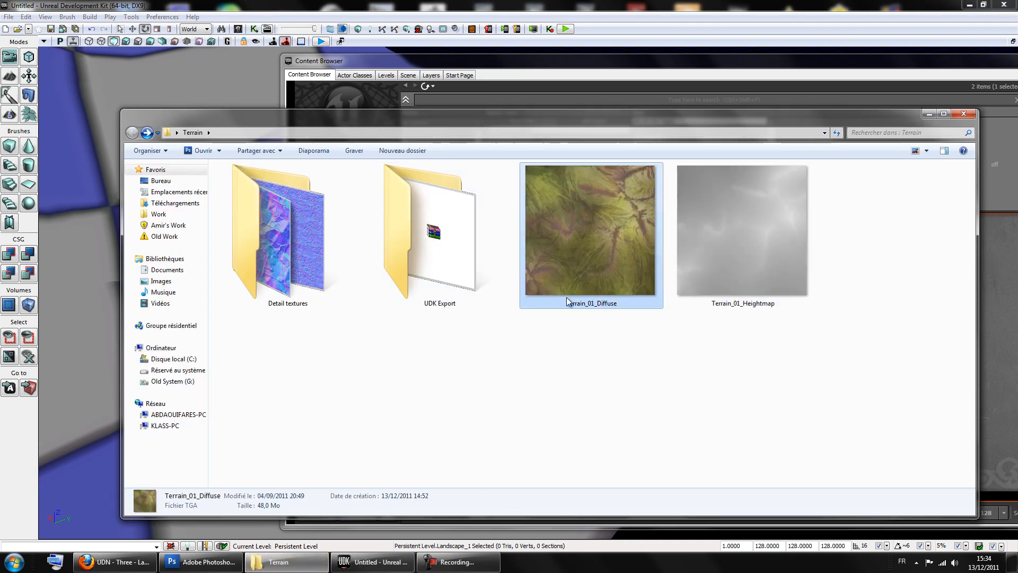
double_click(595, 224)
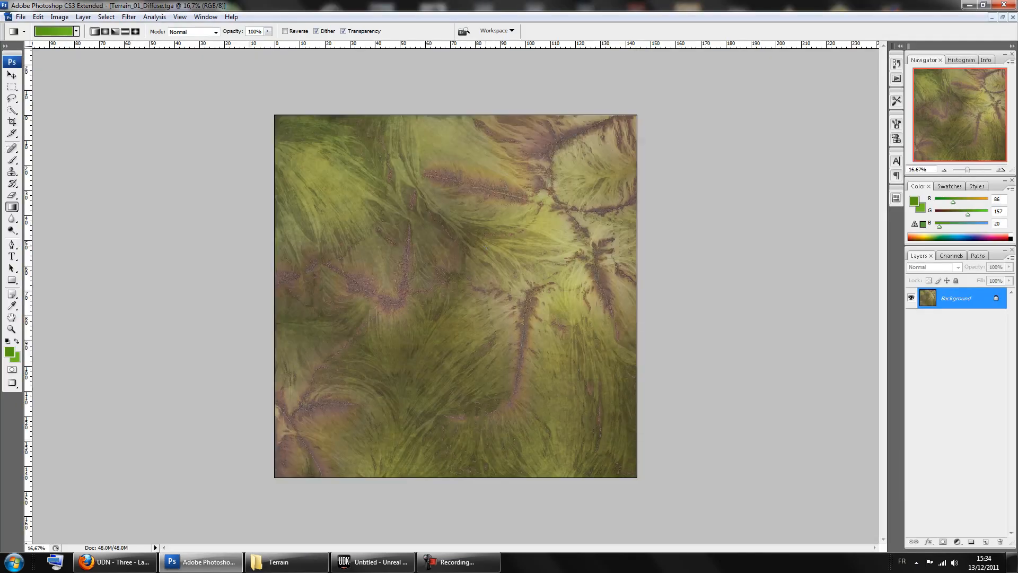
alt+scroll(506, 274, up, 6)
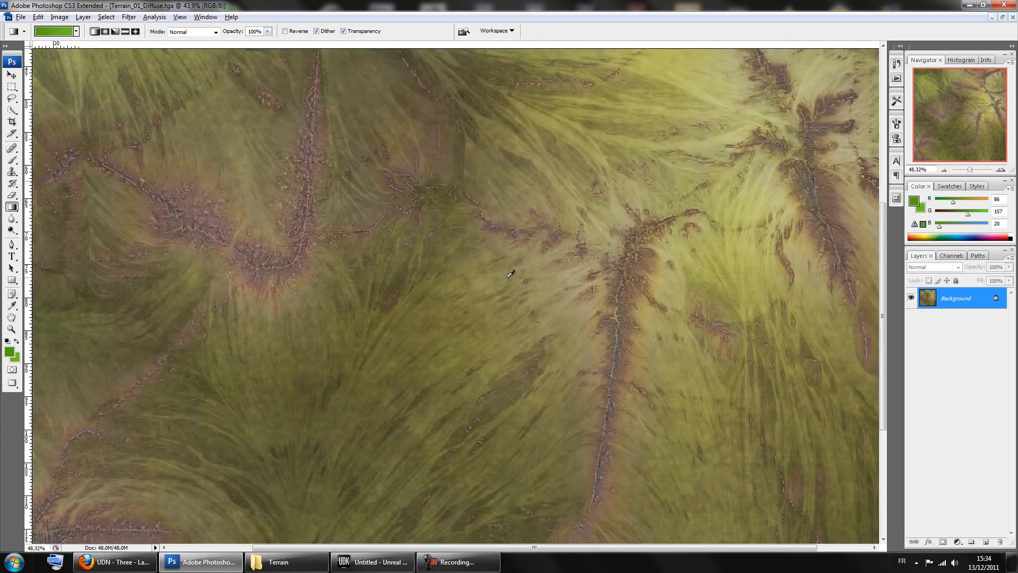
alt+scroll(509, 270, down, 3)
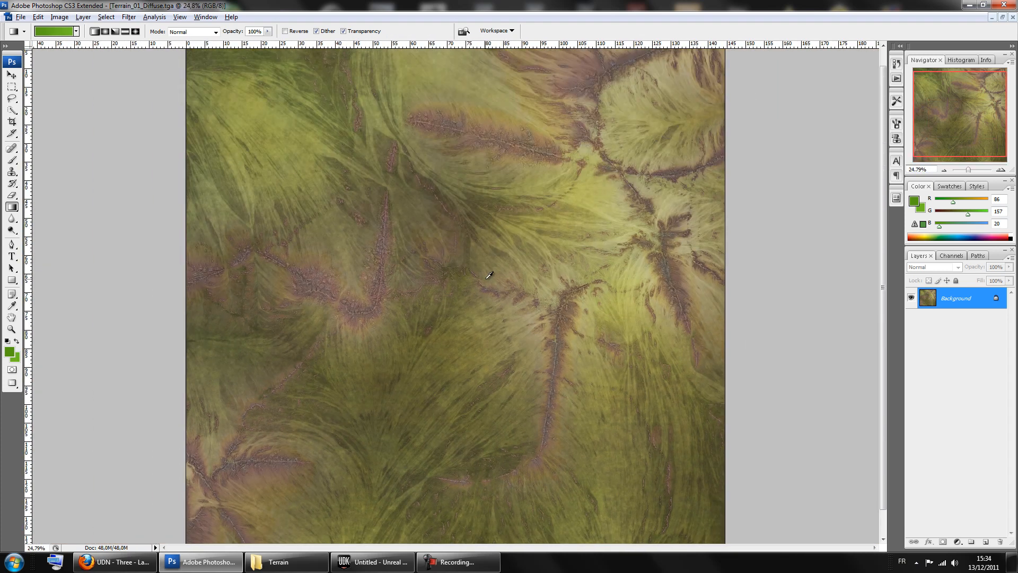
click(969, 5)
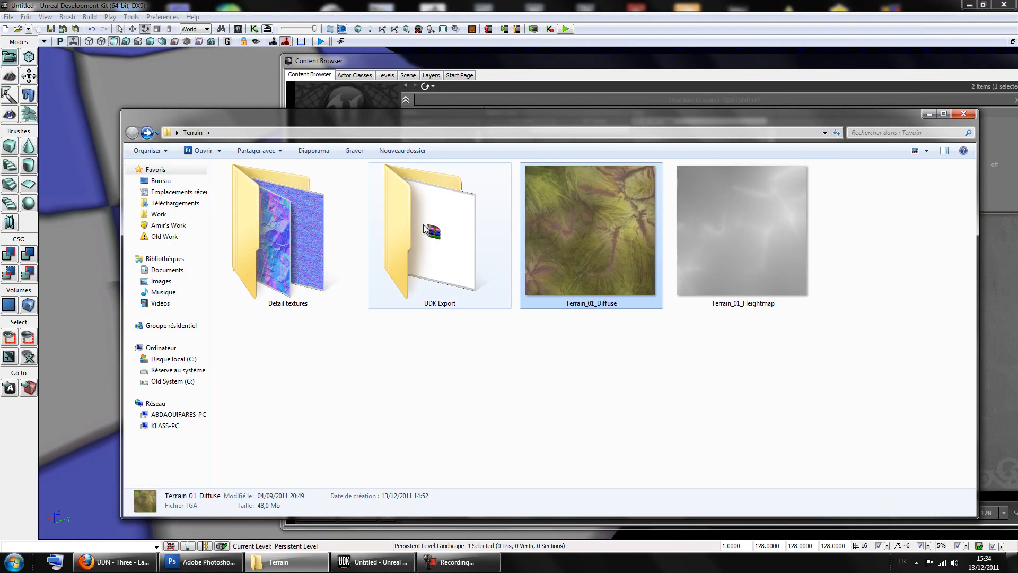
Back in Unreal Development Kit, start a Content Browser import of Terrain_01_Diffuse from the desktop's Terrain folder.
click(493, 4)
drag(472, 65, 407, 63)
click(417, 482)
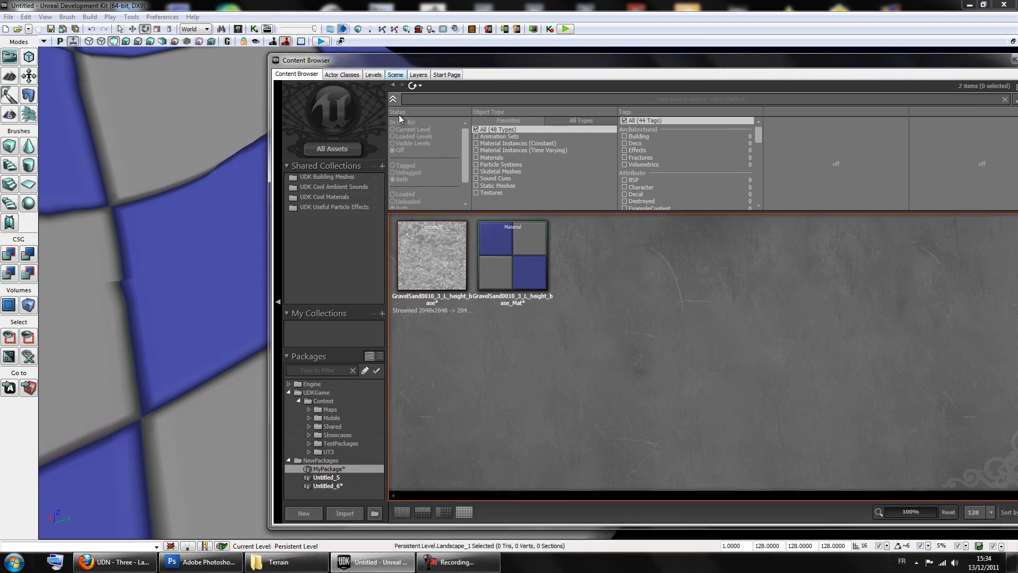
click(345, 513)
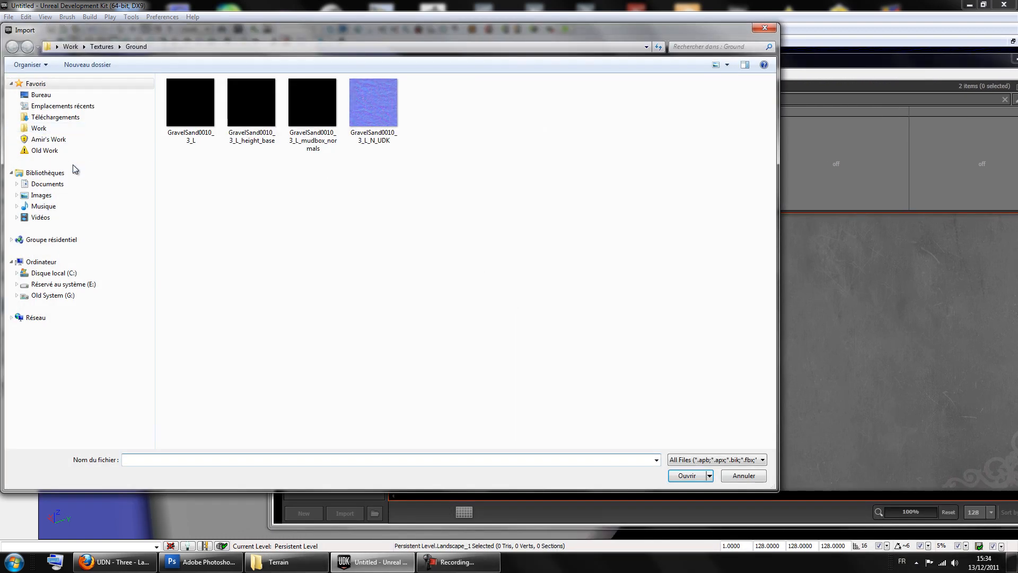
click(38, 98)
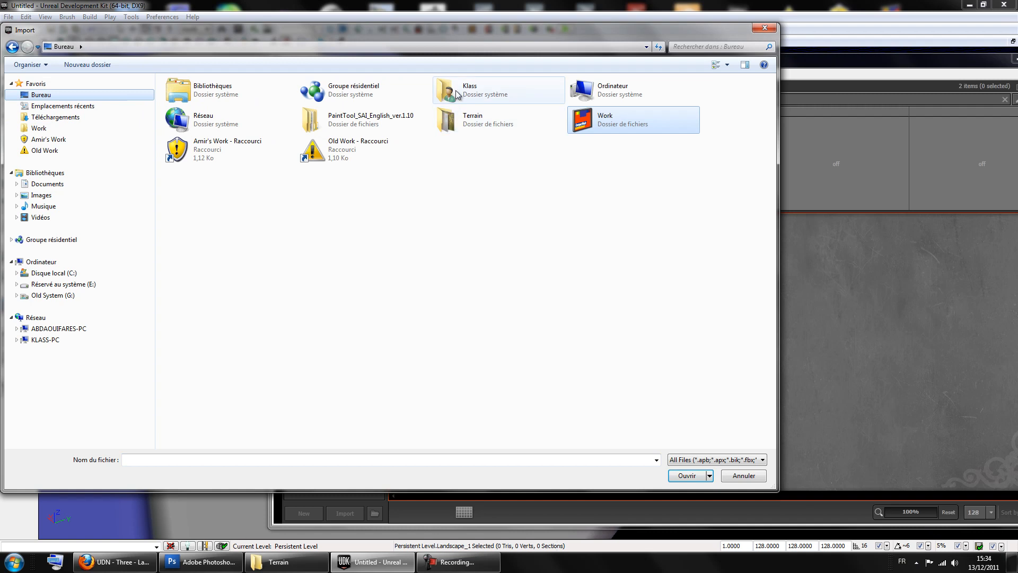
double_click(502, 125)
click(311, 142)
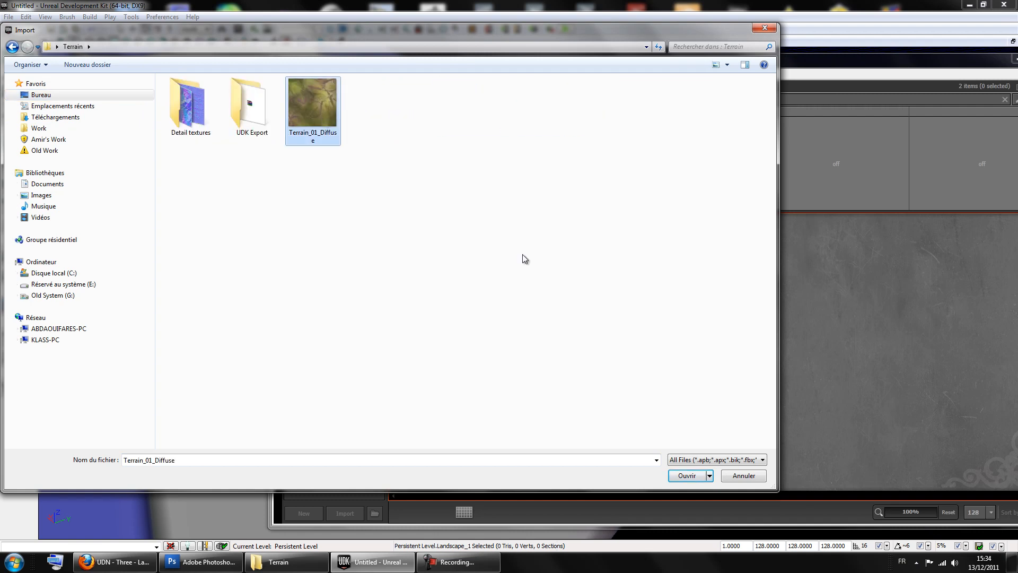
click(684, 475)
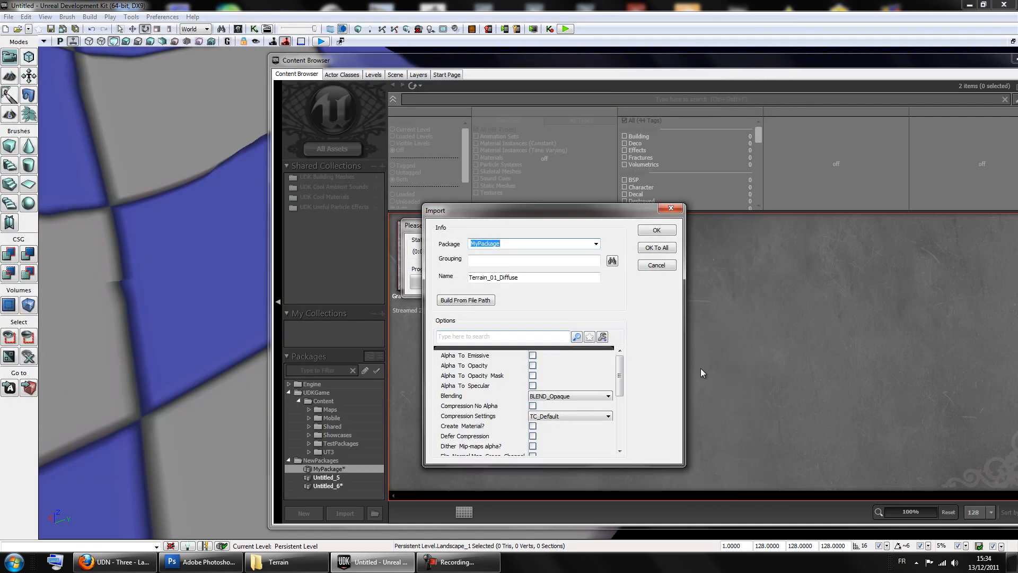
Import the texture into package Terrain_01 with Compression No Alpha and Defer Compression enabled.
text(Terrain_01)
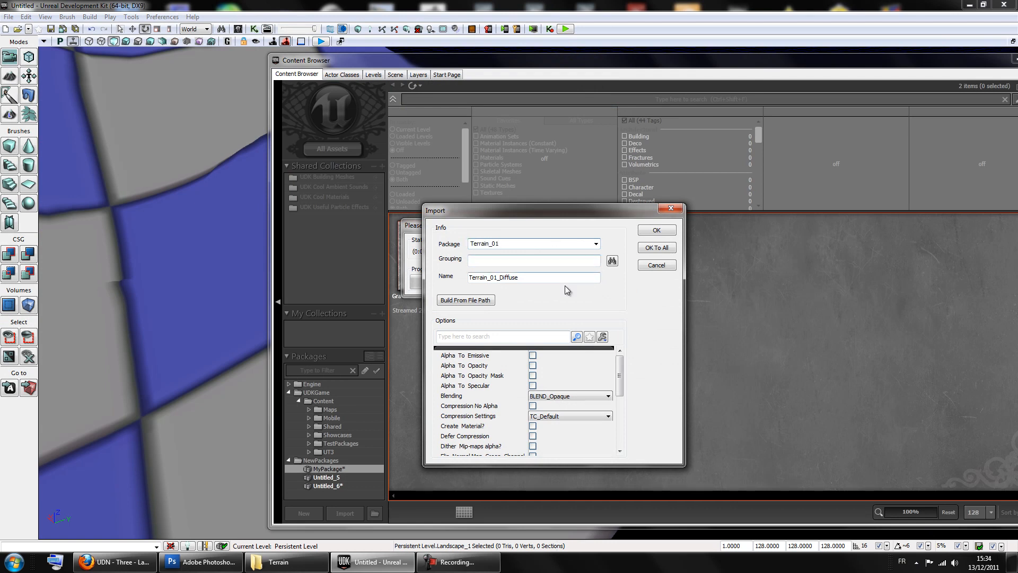
click(533, 406)
mouse_move(619, 382)
mouse_down()
mouse_move(618, 410)
mouse_move(621, 375)
mouse_up()
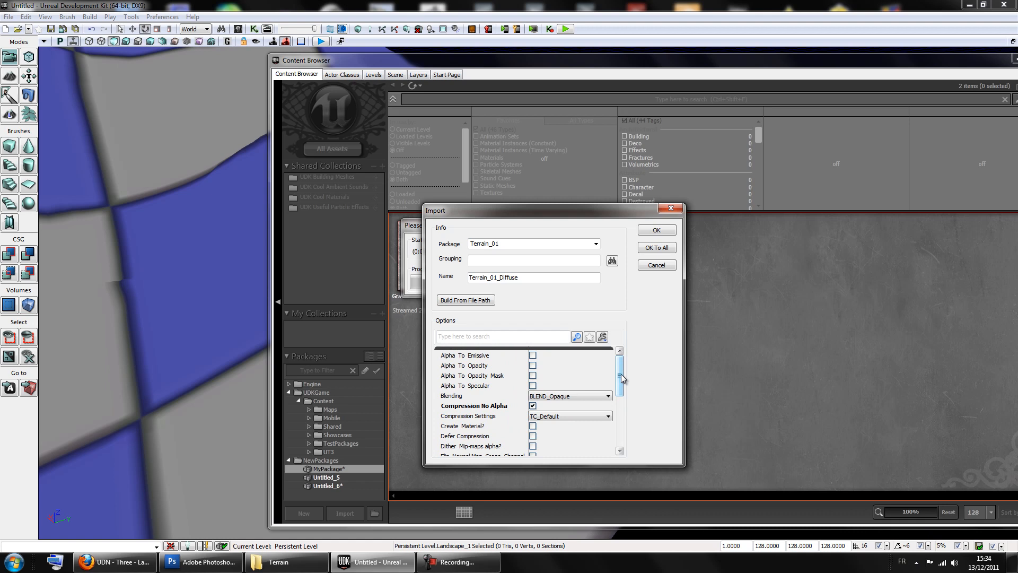
drag(532, 208, 666, 183)
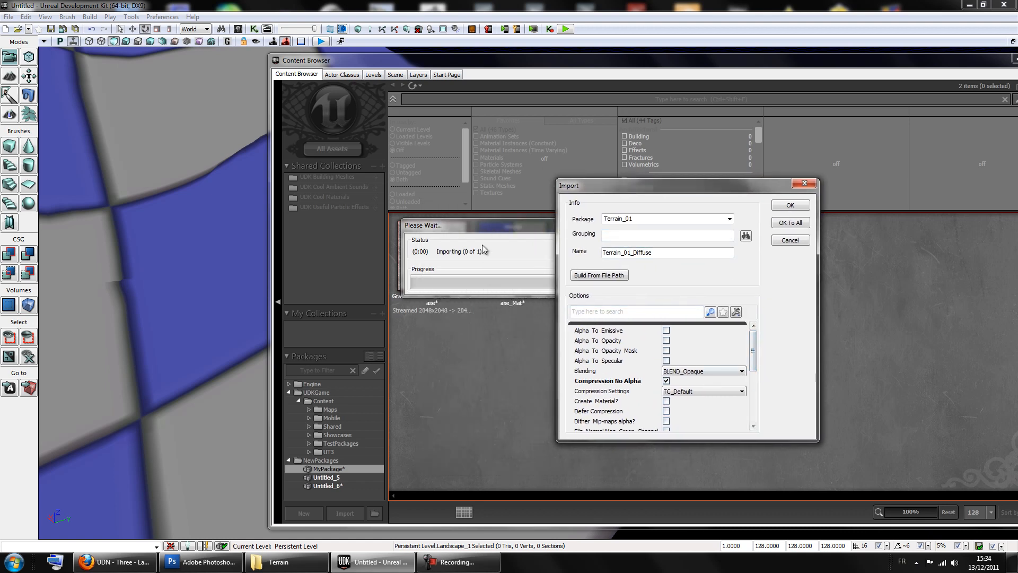
mouse_move(755, 354)
mouse_down()
mouse_move(754, 402)
mouse_move(753, 351)
mouse_up()
click(667, 412)
drag(631, 194, 622, 279)
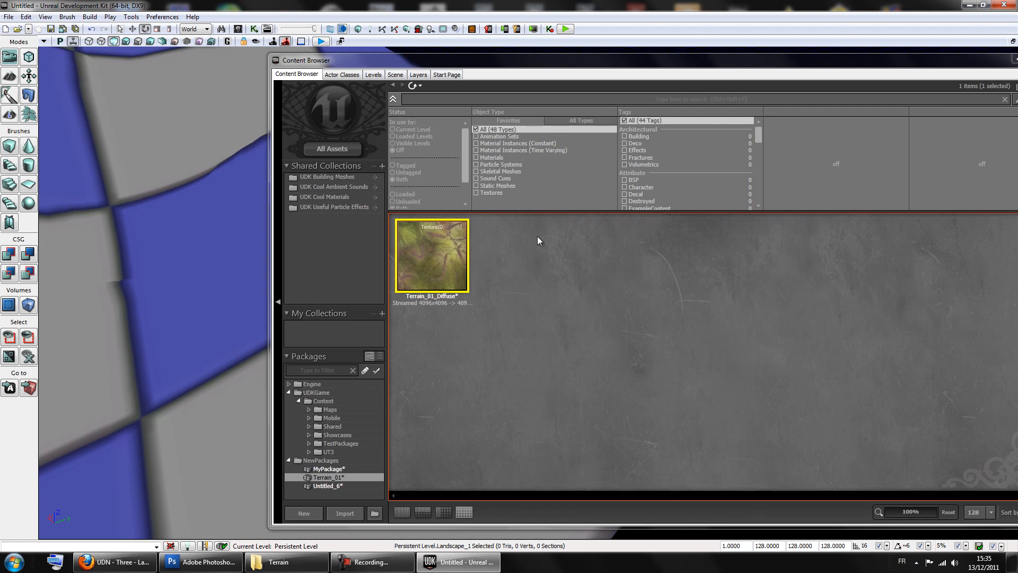
Select the imported Terrain_01_Diffuse texture and move the Content Browser aside to expose the landscape.
click(548, 341)
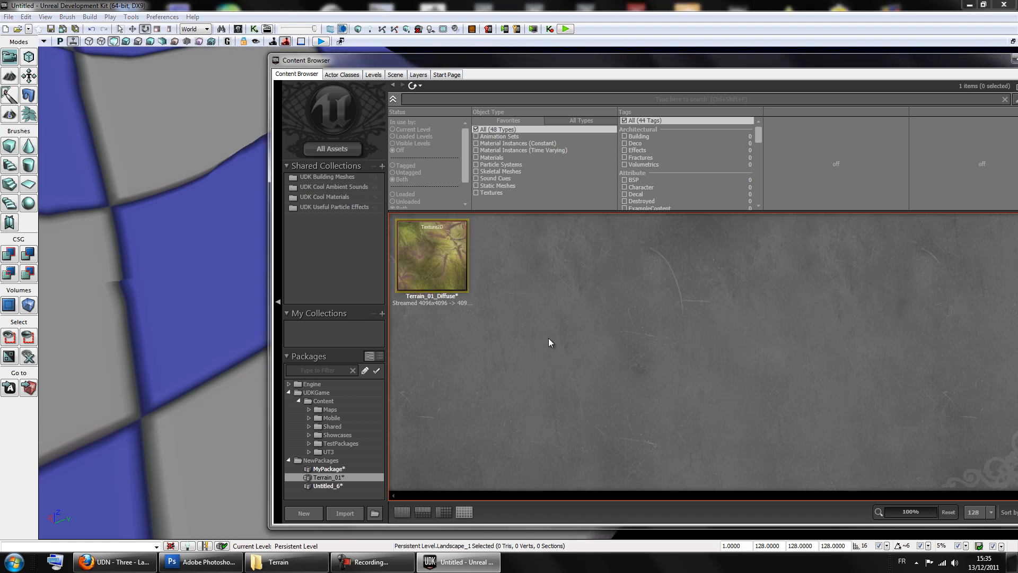
drag(455, 62, 350, 62)
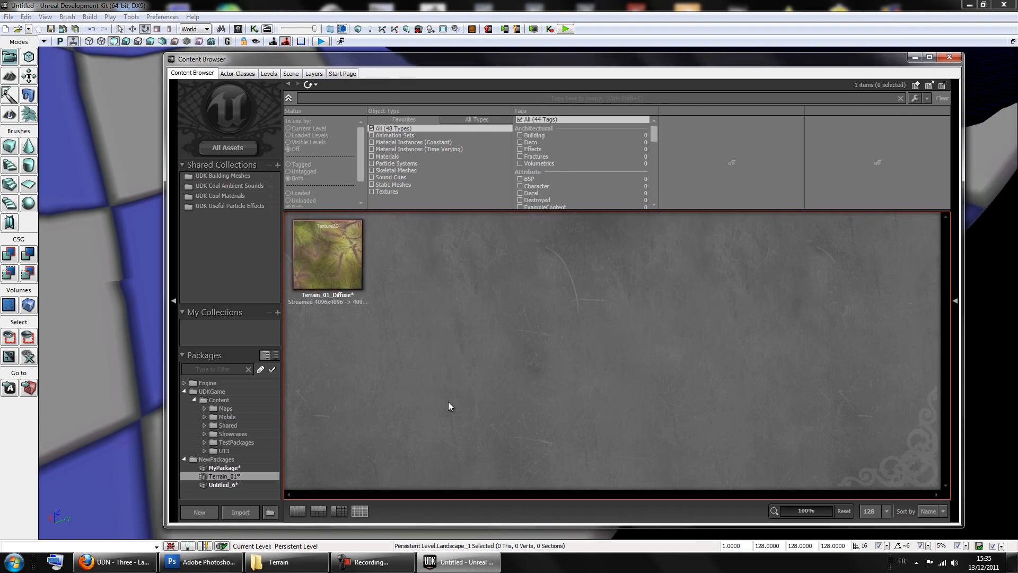
click(335, 299)
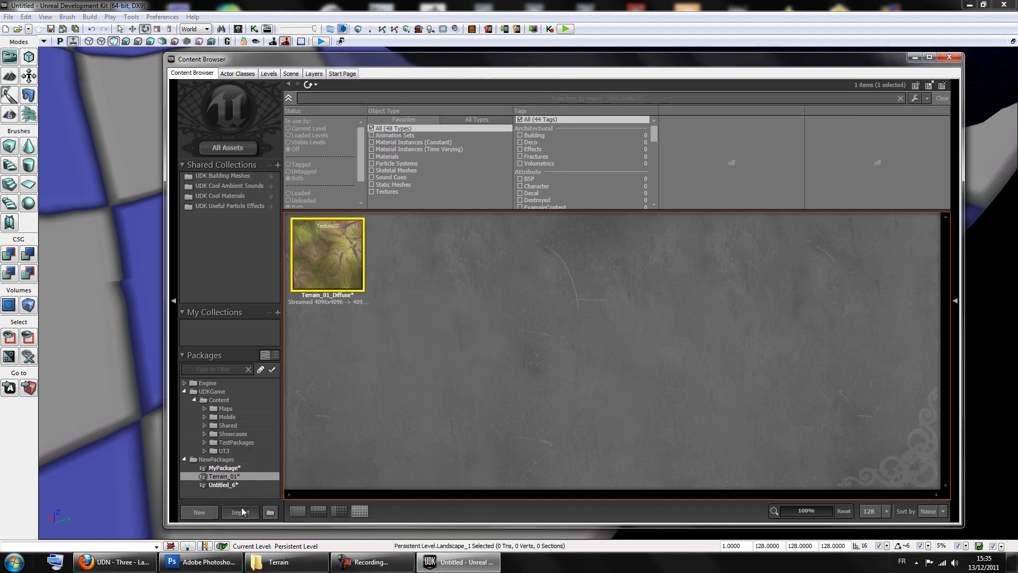
drag(385, 63, 728, 115)
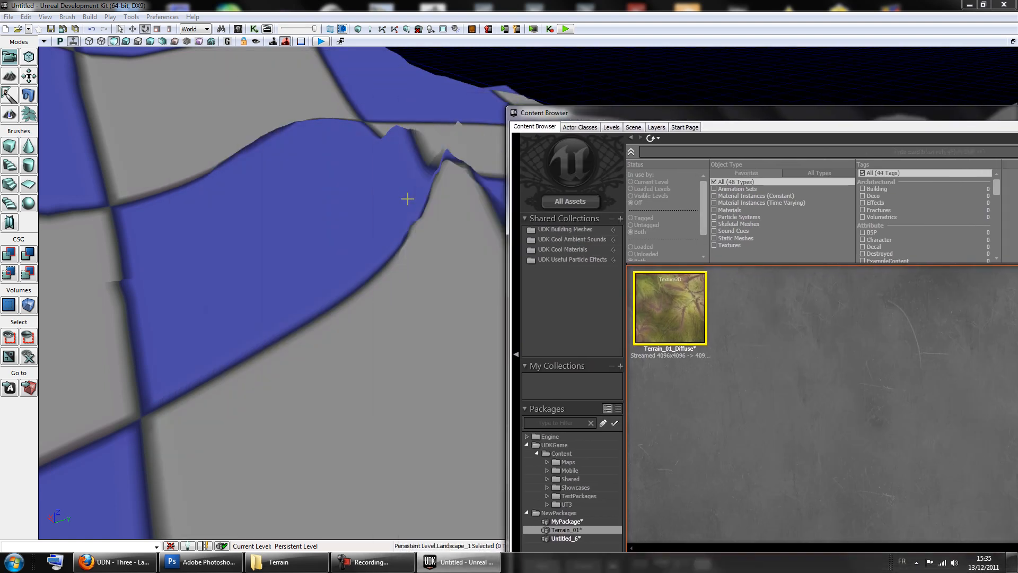
mouse_move(414, 209)
right_down()
mouse_move(380, 198)
mouse_move(413, 196)
right_up()
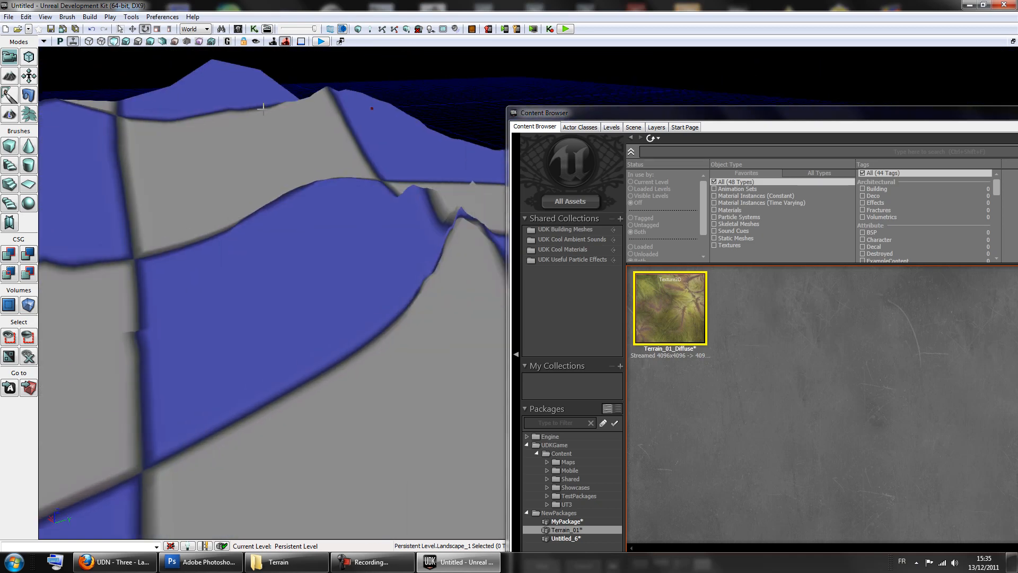
right_drag(366, 142, 360, 140)
right_drag(402, 194, 395, 199)
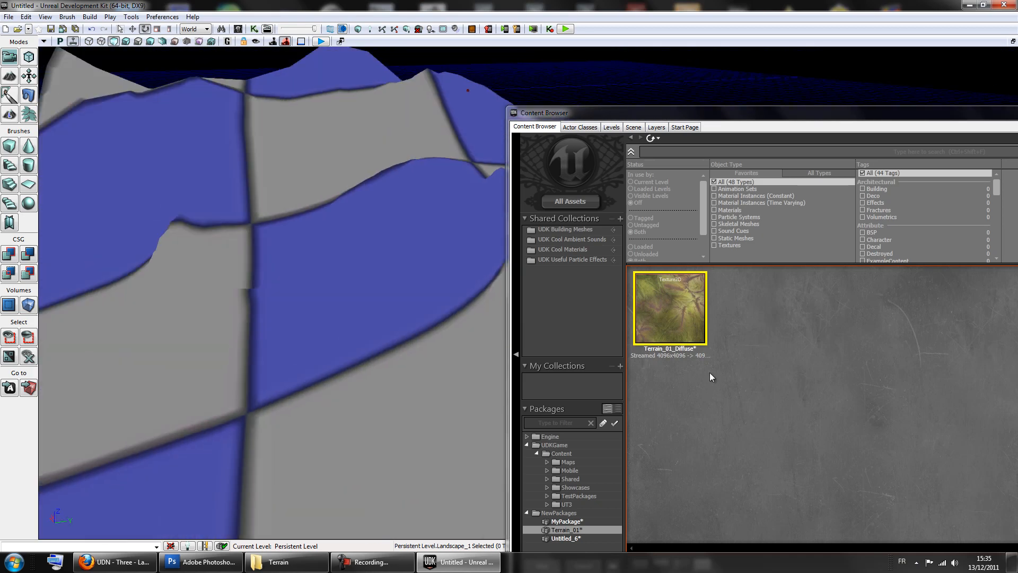
Create a new material named Terrain_01_Diffuse_Mat from the diffuse texture in package Terrain_01.
right_click(663, 306)
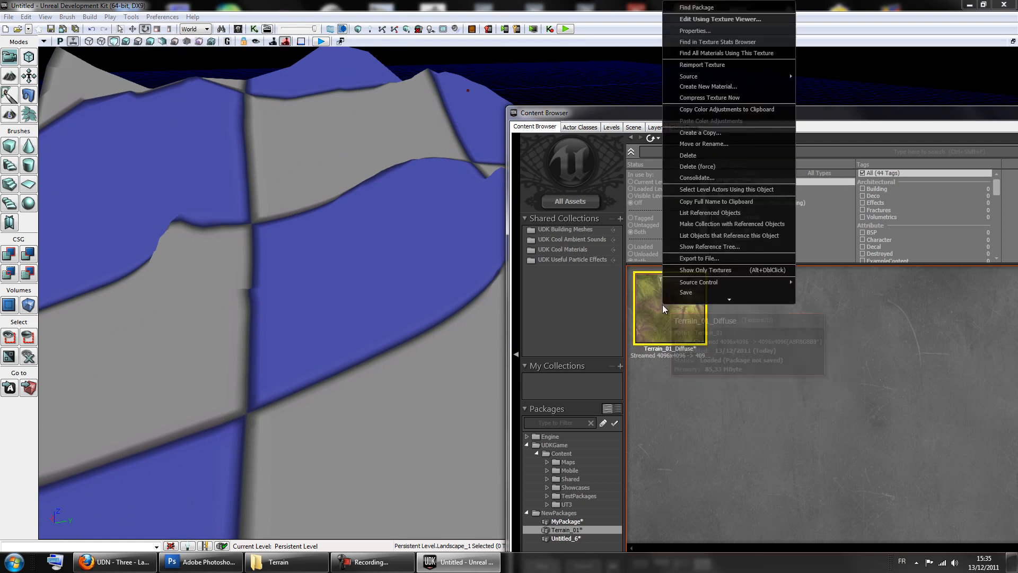
click(709, 83)
click(508, 286)
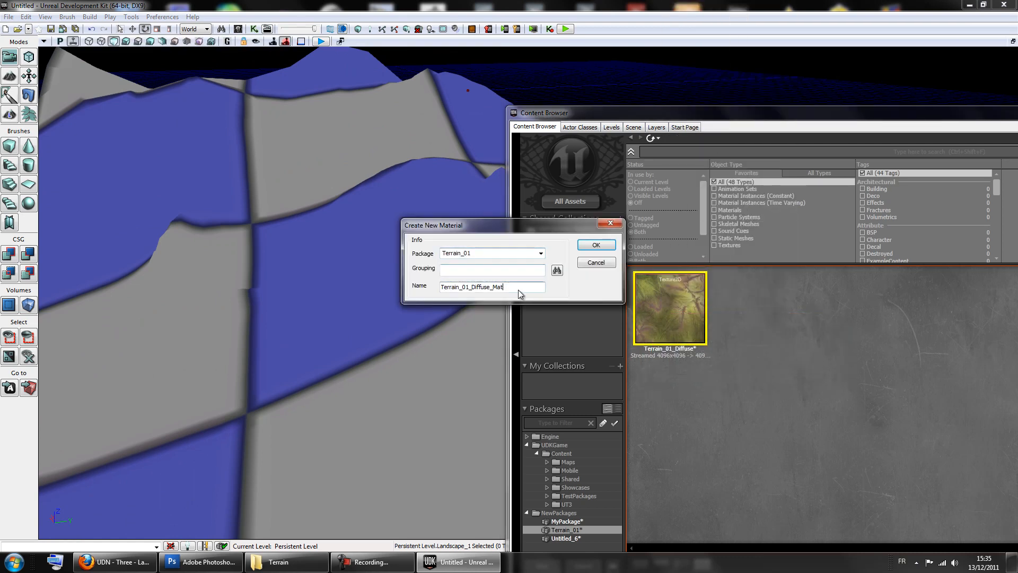
click(596, 244)
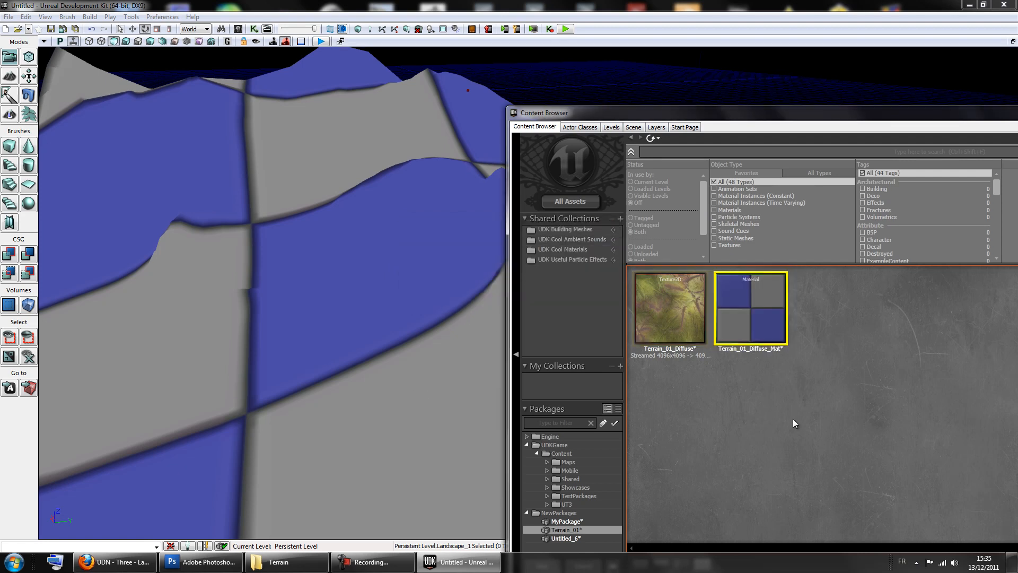
Open Terrain_01_Diffuse_Mat in an enlarged Material Editor and connect the Texture Sample to the Diffuse input.
click(754, 315)
double_click(753, 318)
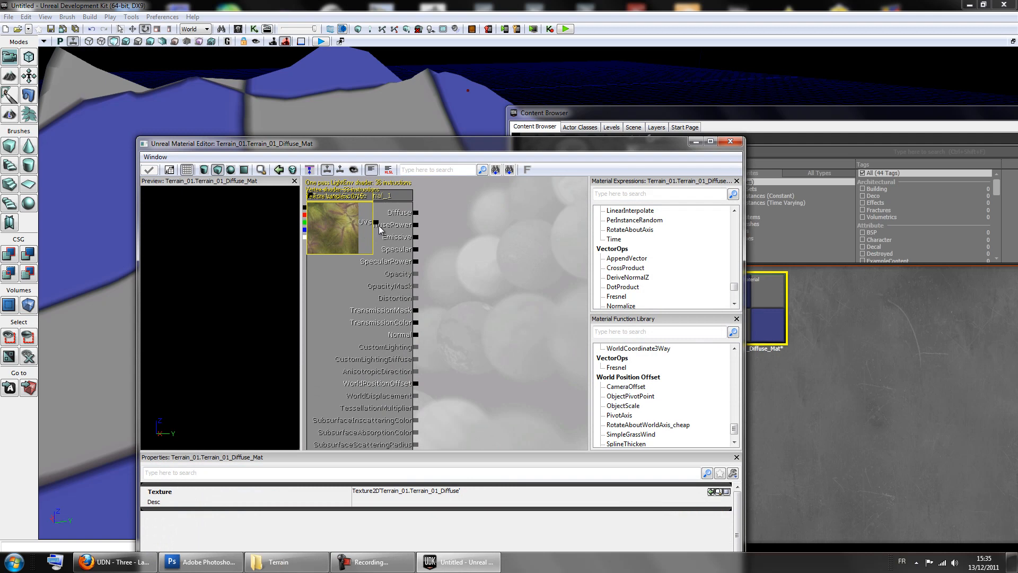
drag(341, 229, 416, 213)
drag(348, 143, 362, 70)
drag(749, 535, 936, 534)
drag(560, 285, 620, 291)
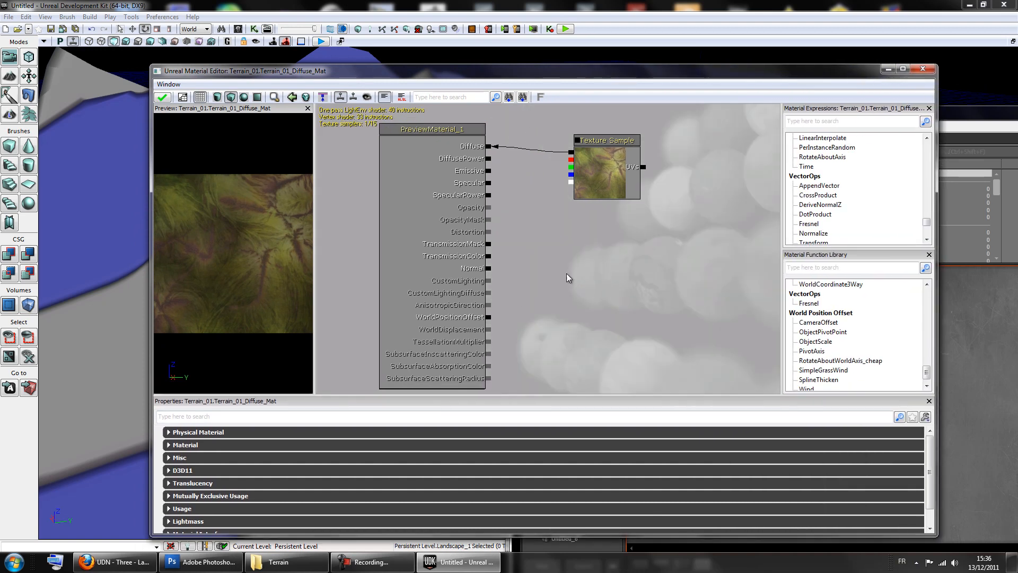
Rotate the material preview to inspect the texture and select the Texture Sample node.
drag(204, 234, 241, 199)
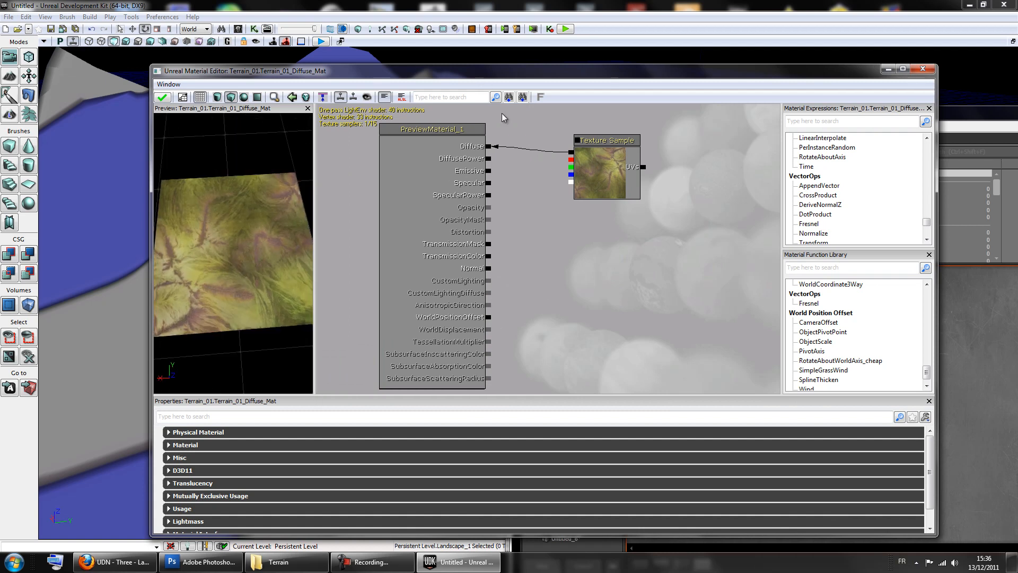
drag(602, 183, 629, 210)
click(624, 180)
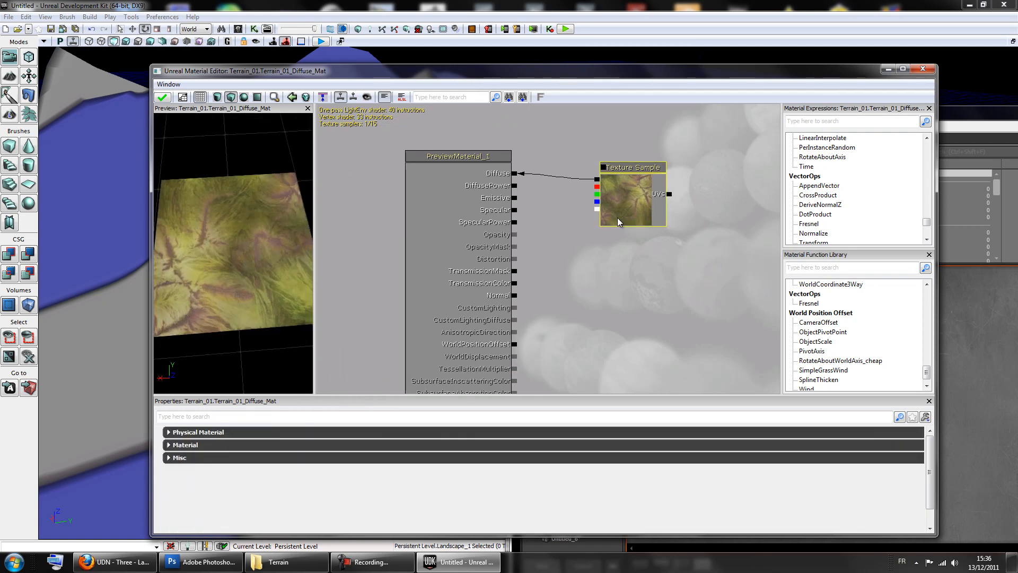
Recreate the Texture Sample node from Terrain_01_Diffuse, connect it to the Diffuse input, and apply the material before closing its editor.
key(Delete)
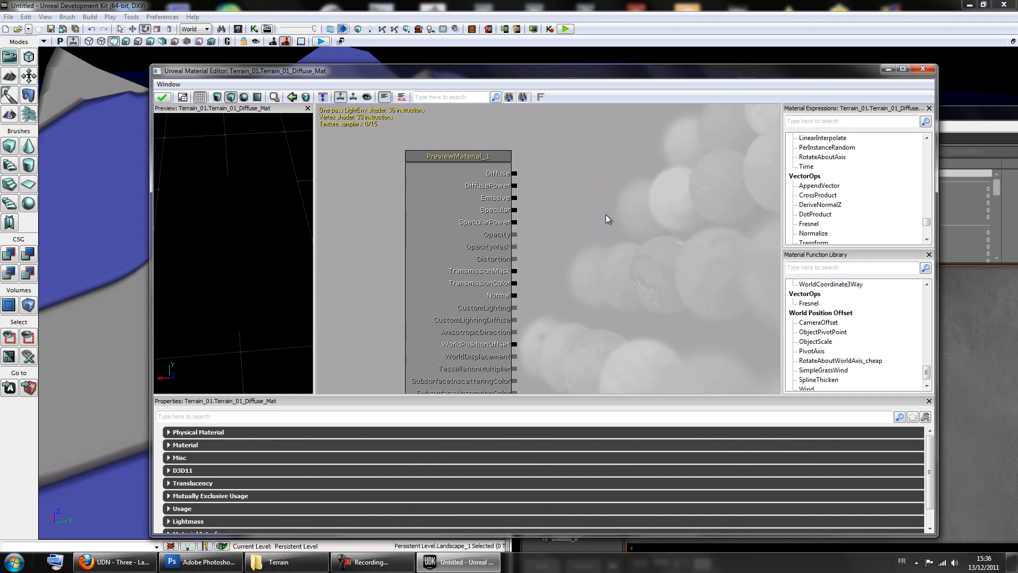
key(ctrl+shift+f)
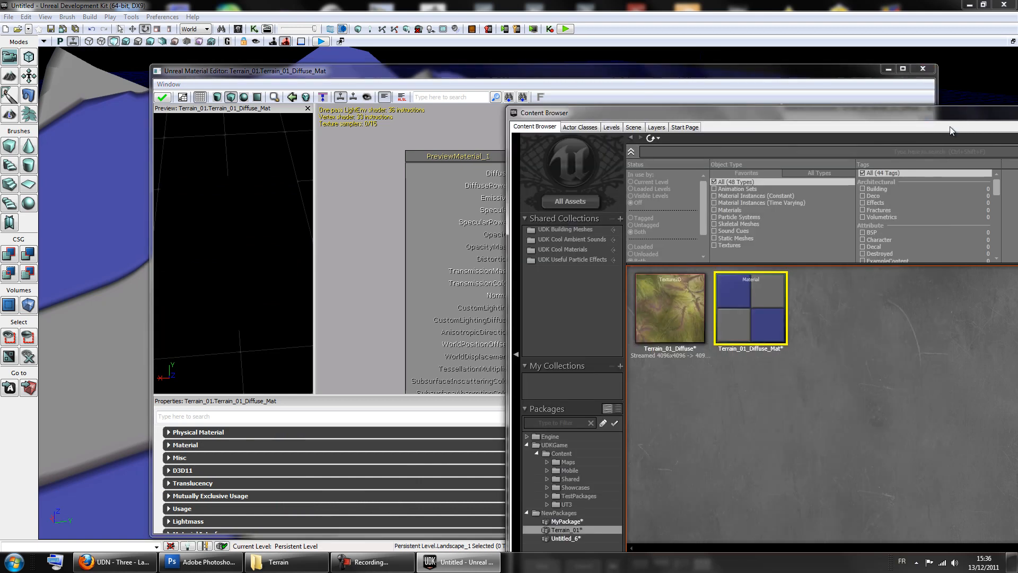
click(678, 304)
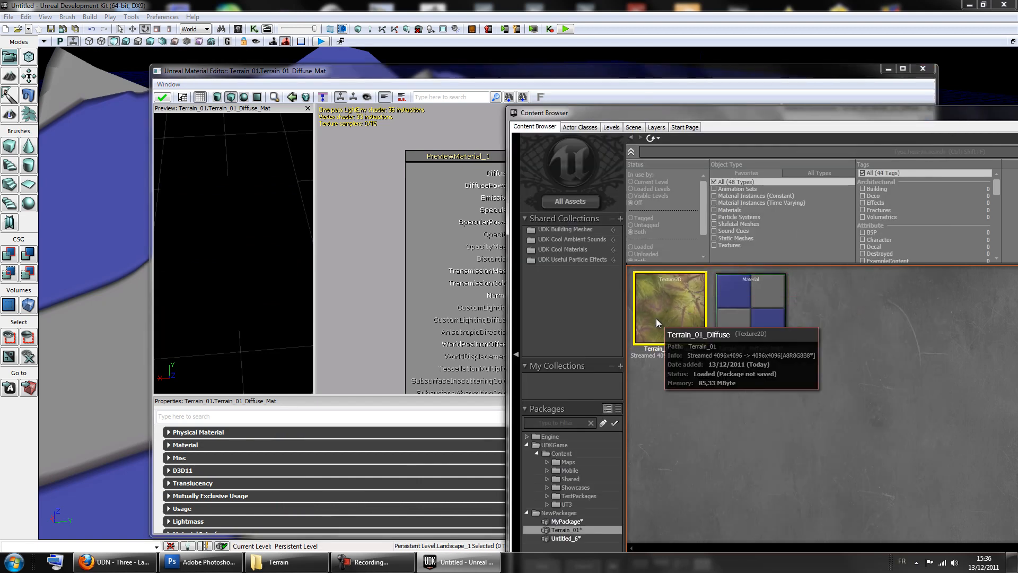
click(415, 73)
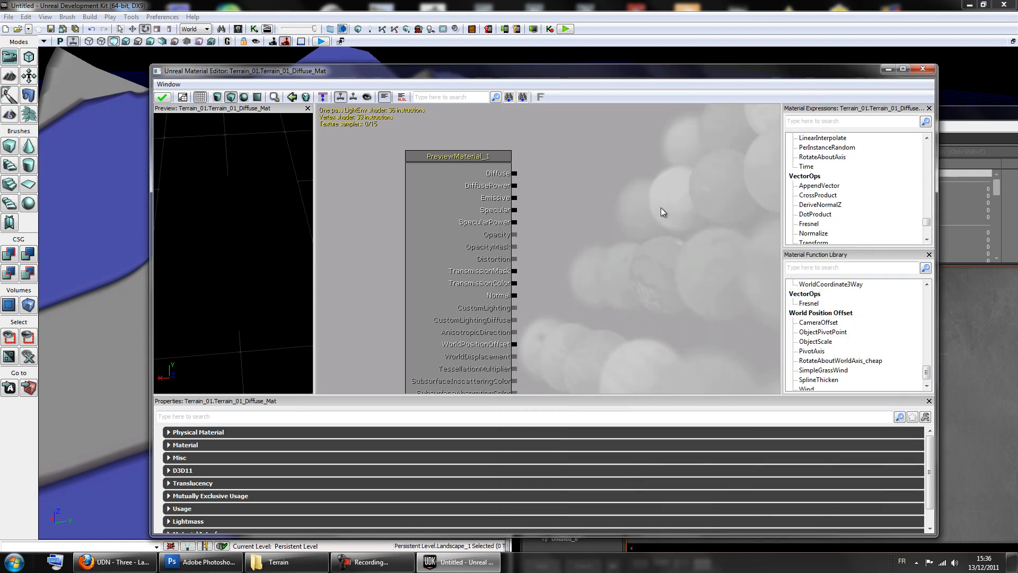
click(638, 186)
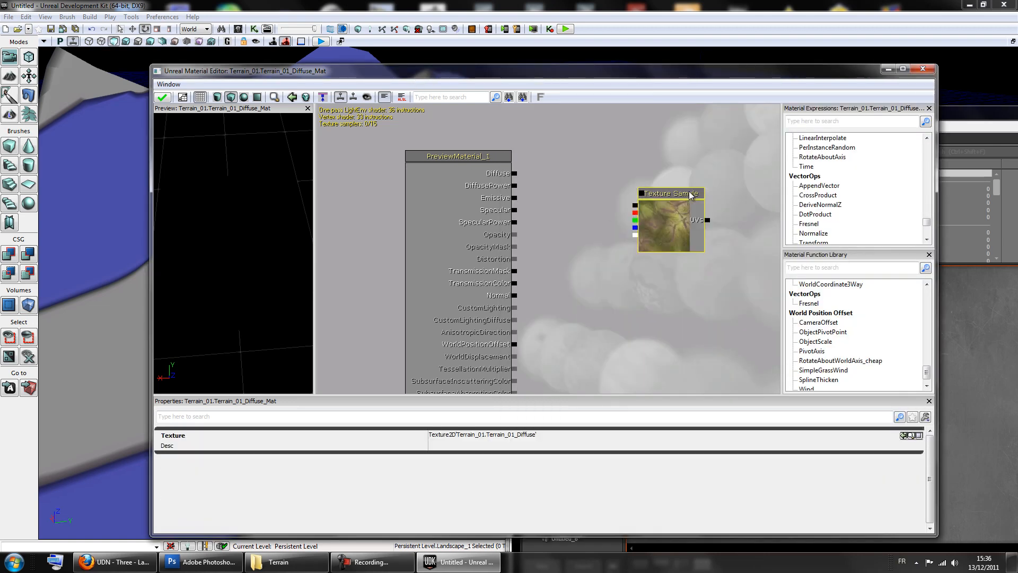
drag(634, 205, 514, 173)
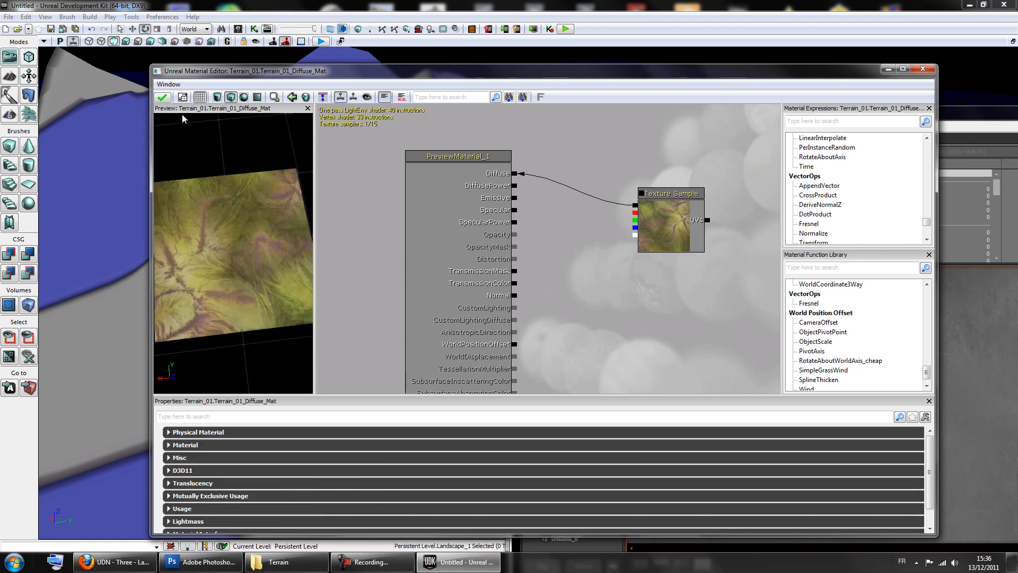
click(162, 97)
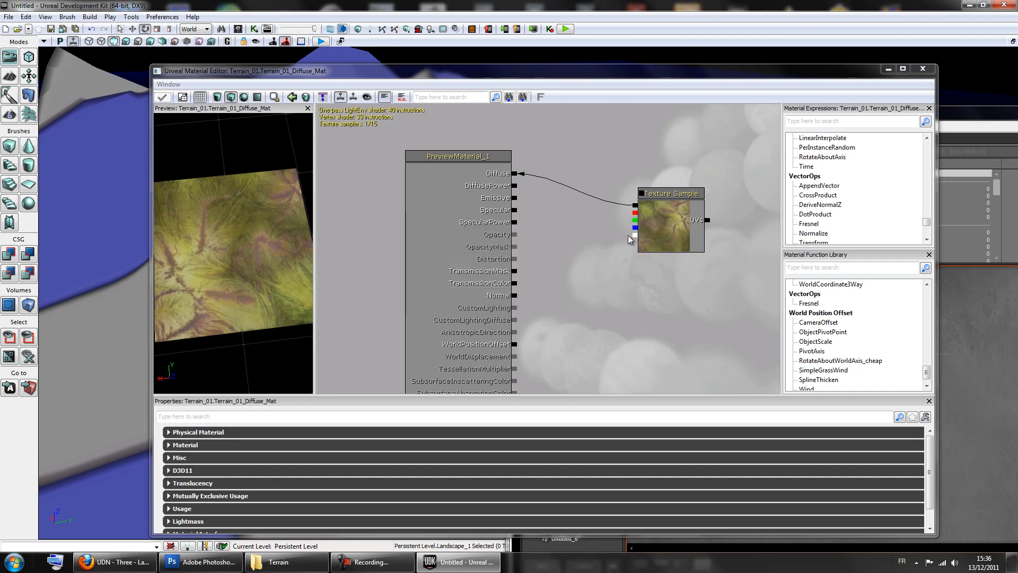
click(922, 69)
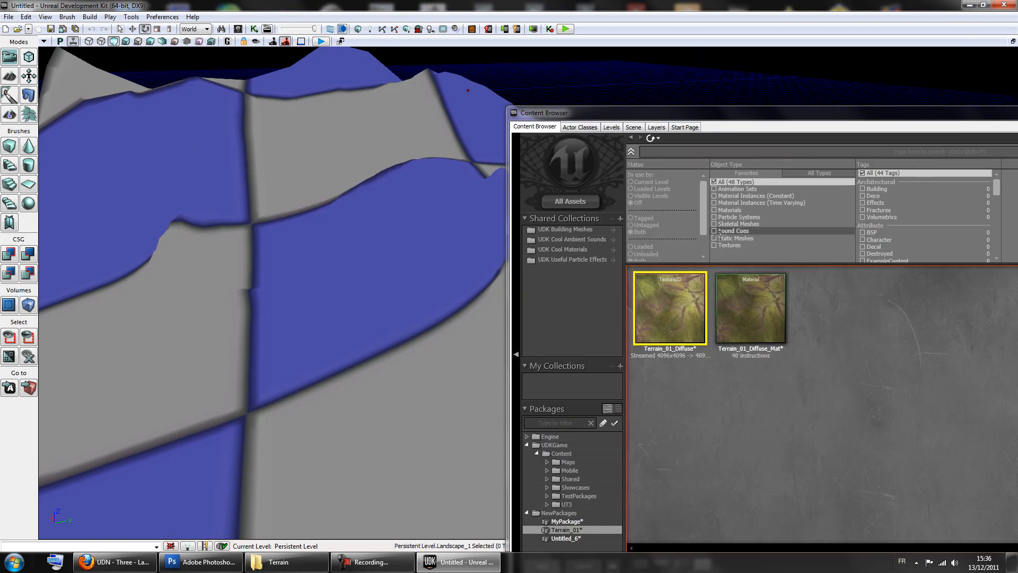
Open the landscape's properties and assign Terrain_01_Diffuse_Mat as its Landscape Material.
double_click(375, 231)
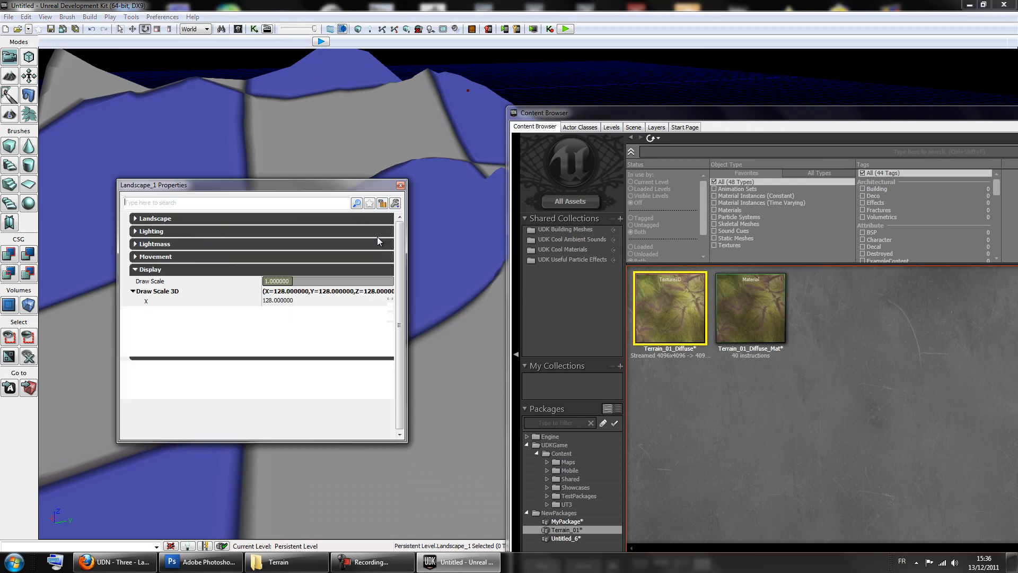
click(135, 219)
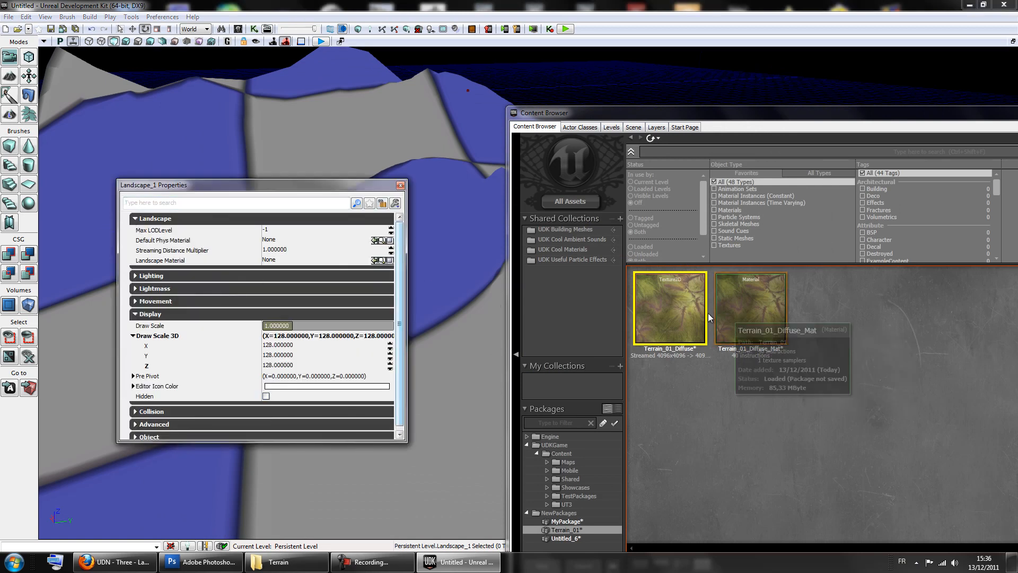
click(742, 318)
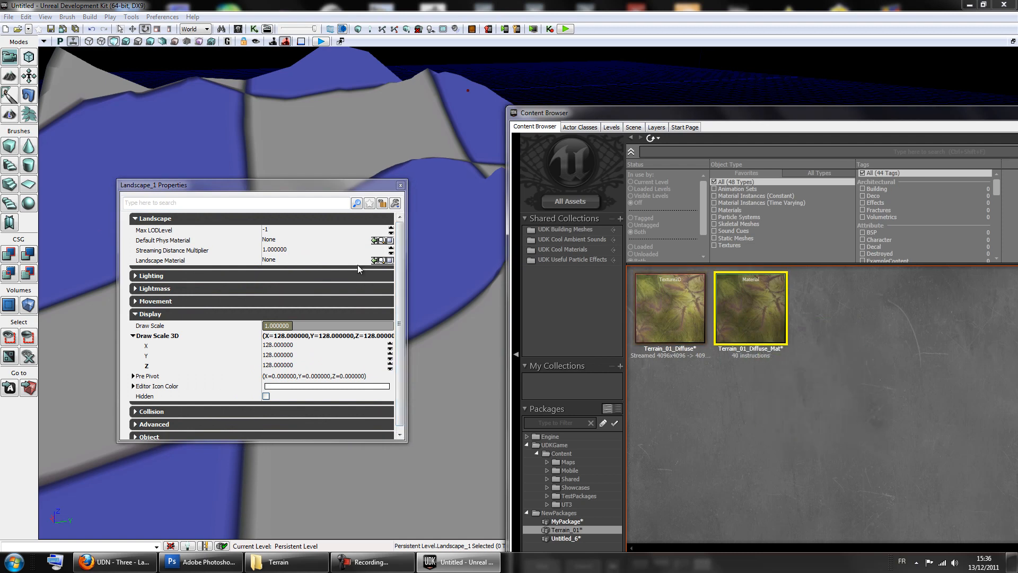
click(372, 260)
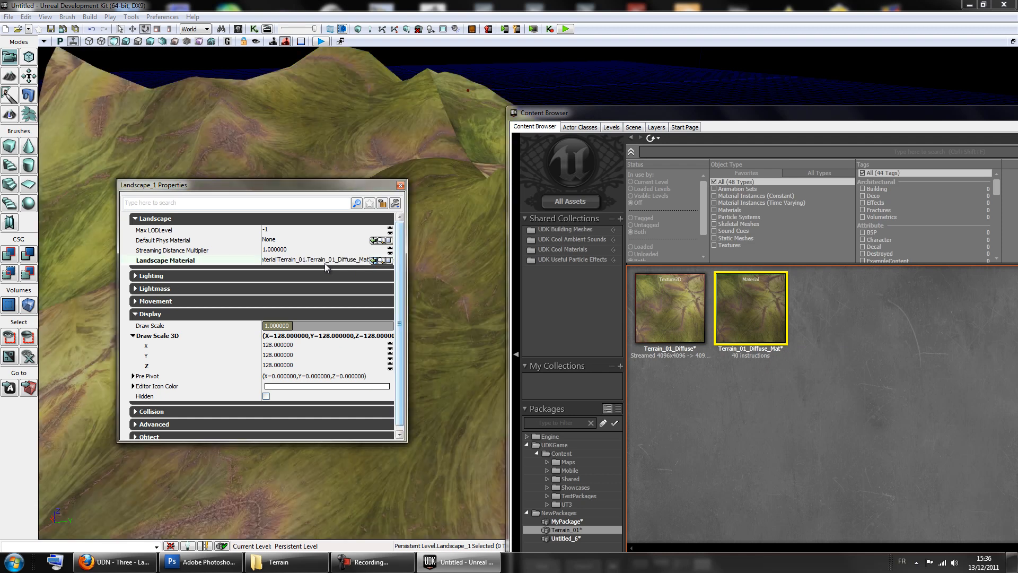
Inspect how the material is laid out across the landscape, moving the Content Browser aside and back.
drag(620, 111, 507, 413)
right_drag(541, 297, 647, 91)
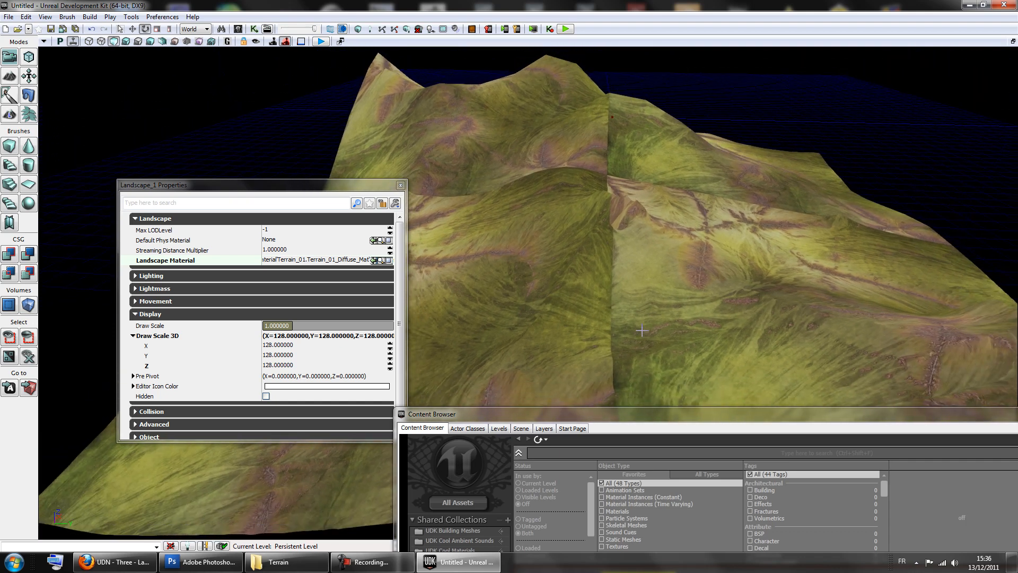
right_drag(648, 329, 692, 328)
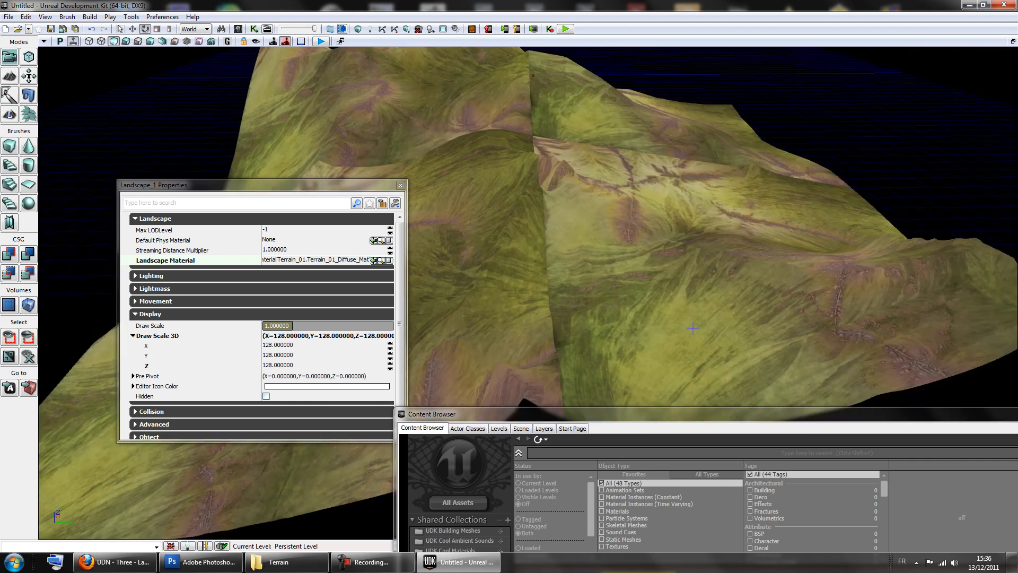
right_drag(830, 332, 719, 307)
drag(713, 425, 781, 121)
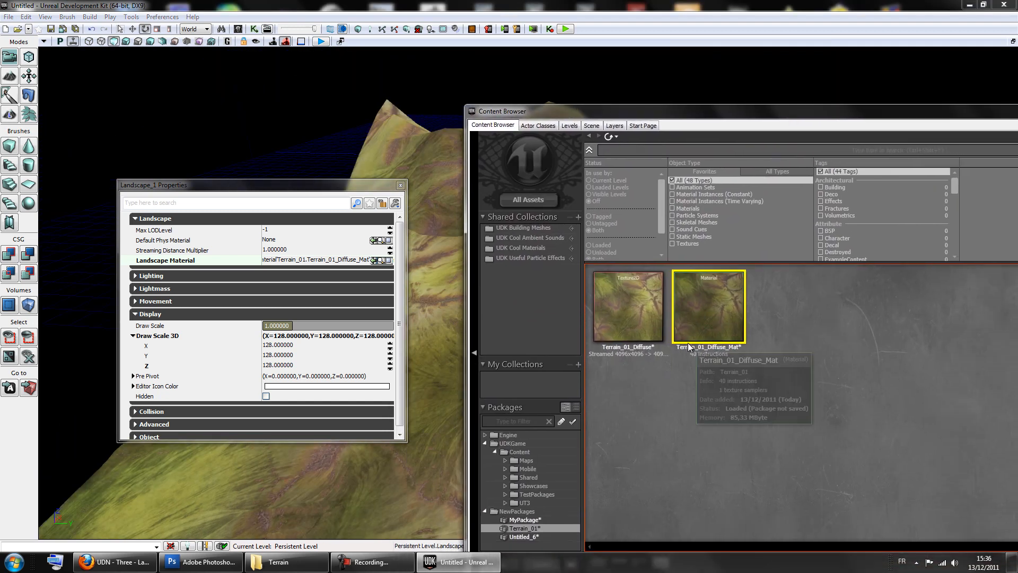
Reopen Terrain_01_Diffuse_Mat in the Material Editor and reposition the editor window.
double_click(685, 353)
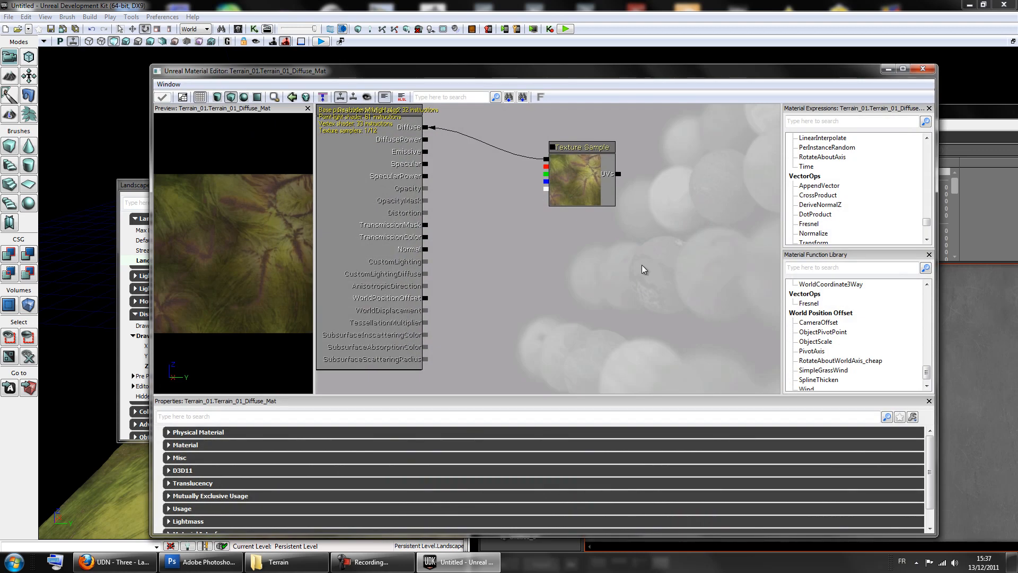
drag(645, 265, 606, 284)
click(826, 124)
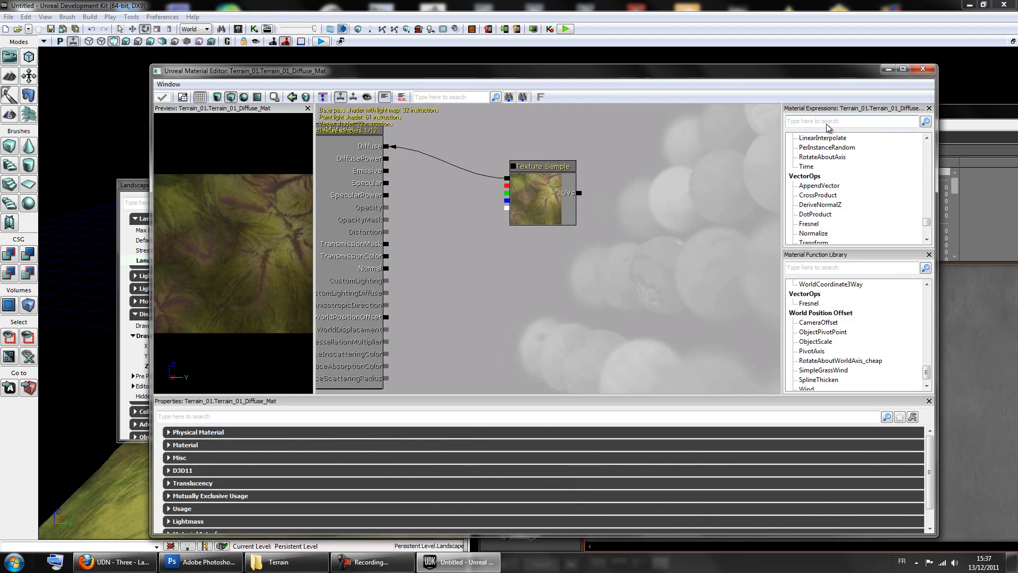
drag(575, 75, 556, 284)
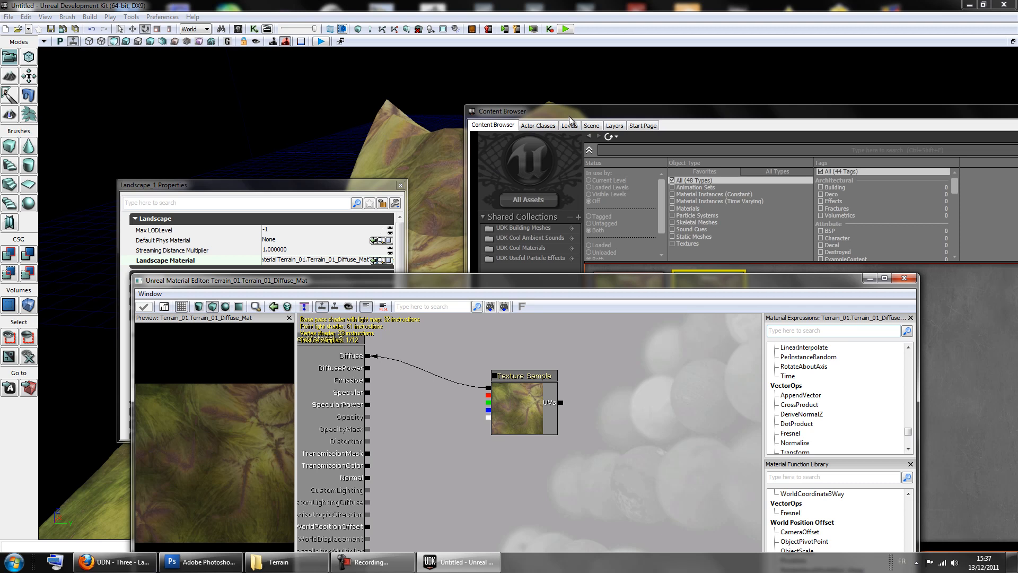
drag(540, 282, 570, 246)
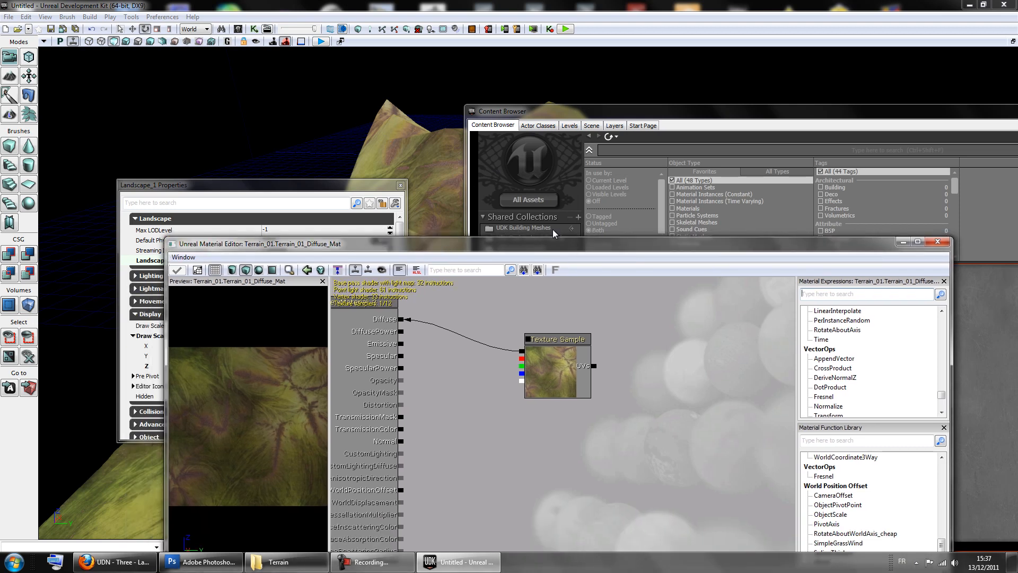
Find the TextureCoordinate expression with "coo", add it to the graph, and connect it to the Texture Sample's UVs input.
click(851, 295)
text(coo)
click(809, 322)
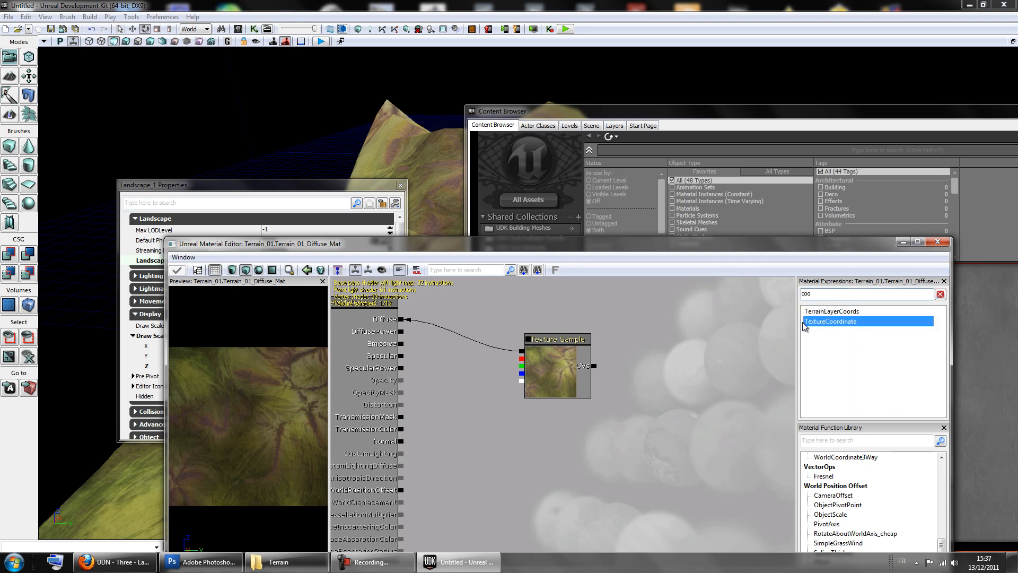
drag(672, 318, 689, 380)
drag(671, 337, 602, 378)
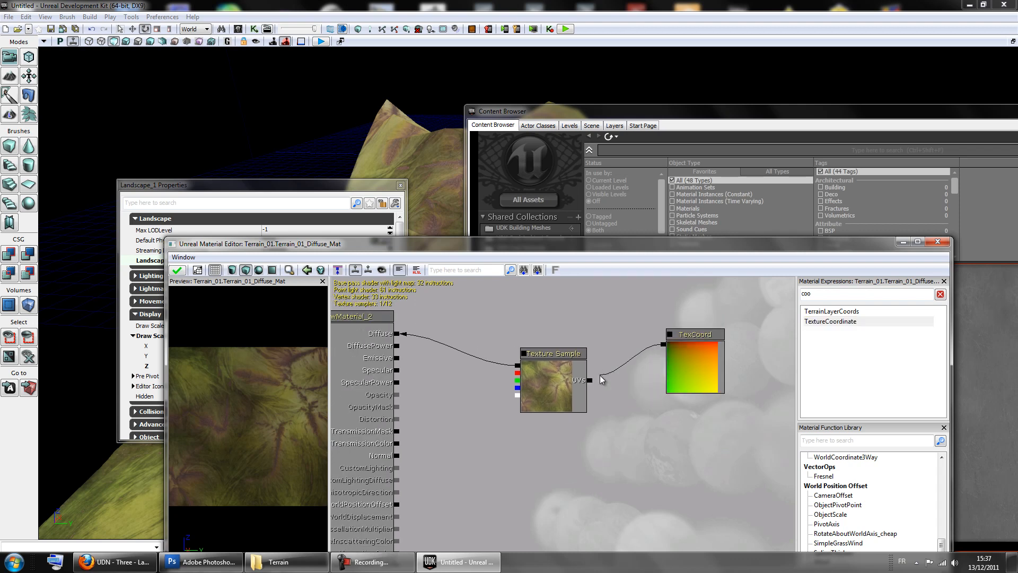
Check the UTiling and VTiling properties of the TexCoord node and delete the node.
click(689, 377)
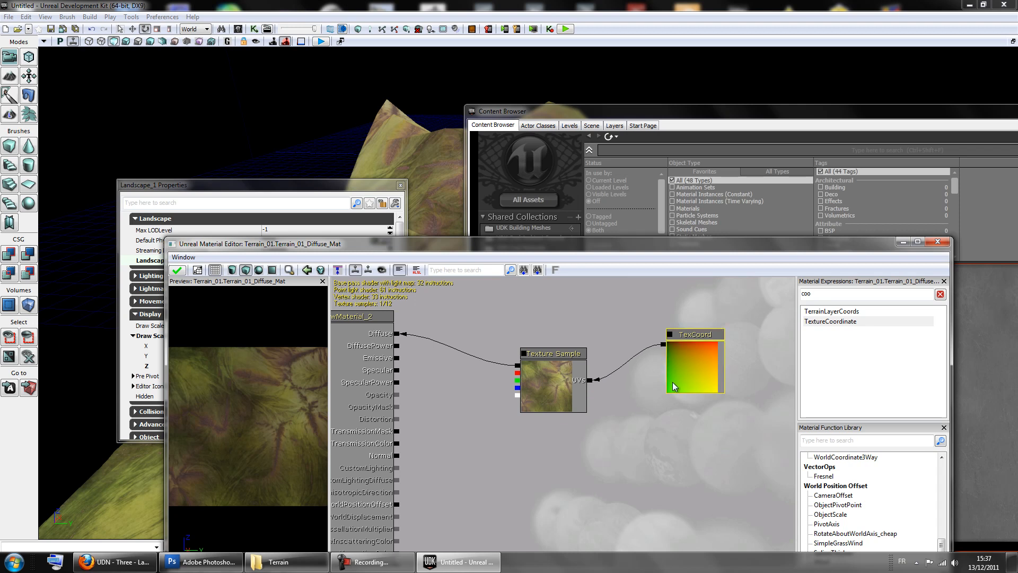
drag(590, 247, 582, 62)
mouse_move(172, 438)
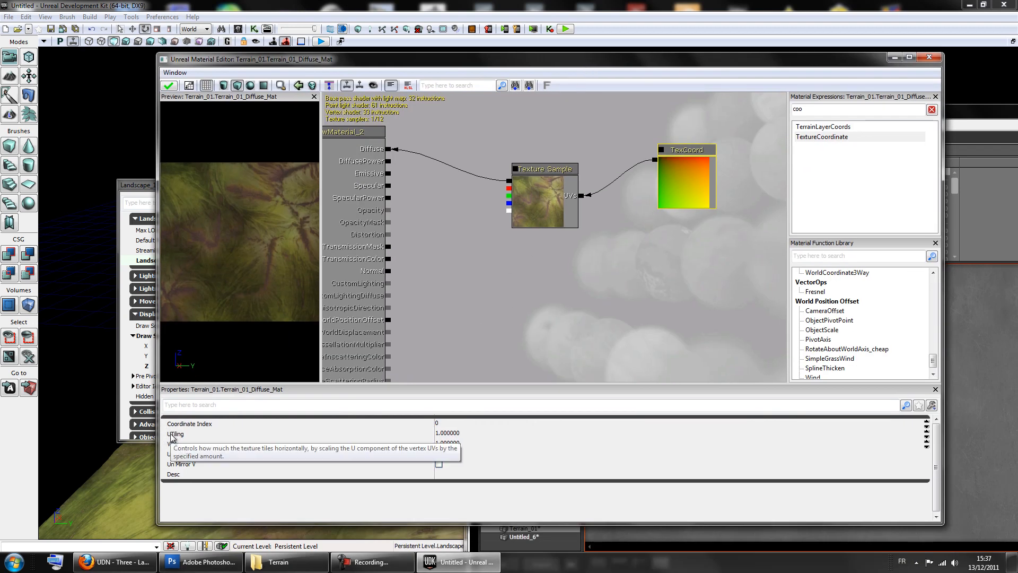
mouse_move(251, 446)
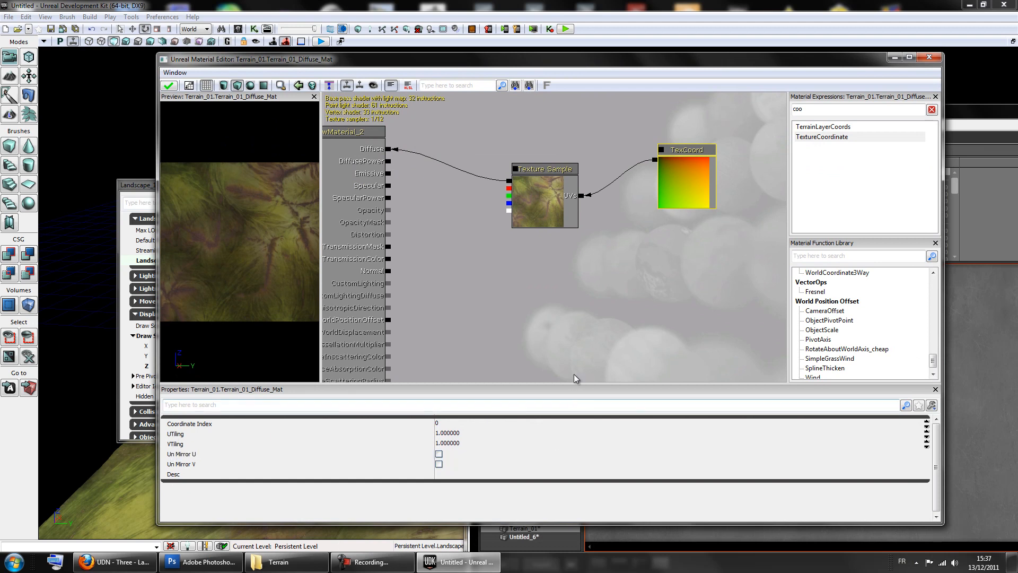
click(720, 195)
click(681, 170)
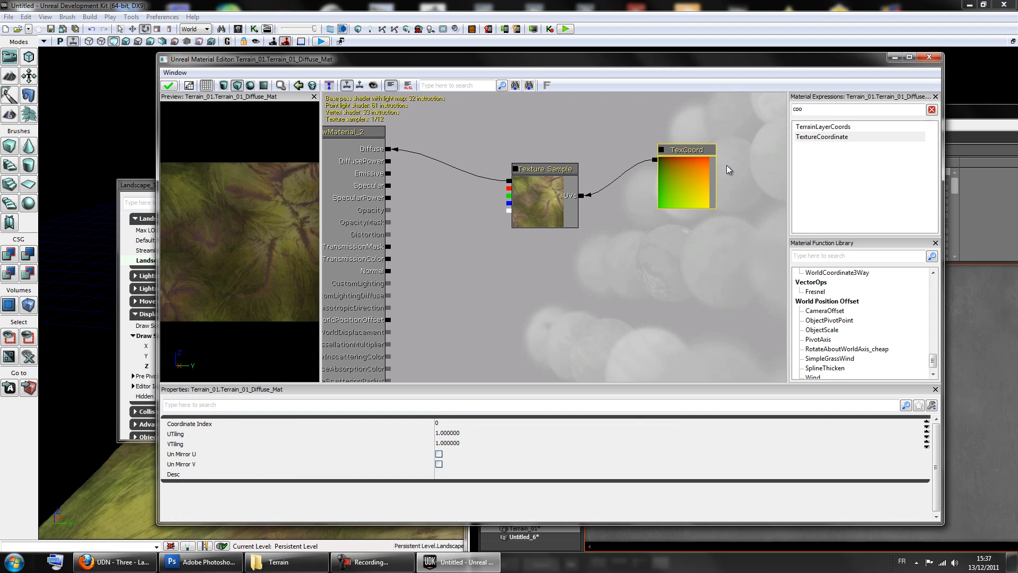
key(Delete)
Search the material expressions for "tex" and "lan", clearing the search field after each.
click(815, 110)
key(BackSpace)
key(BackSpace)
key(BackSpace)
text(tex)
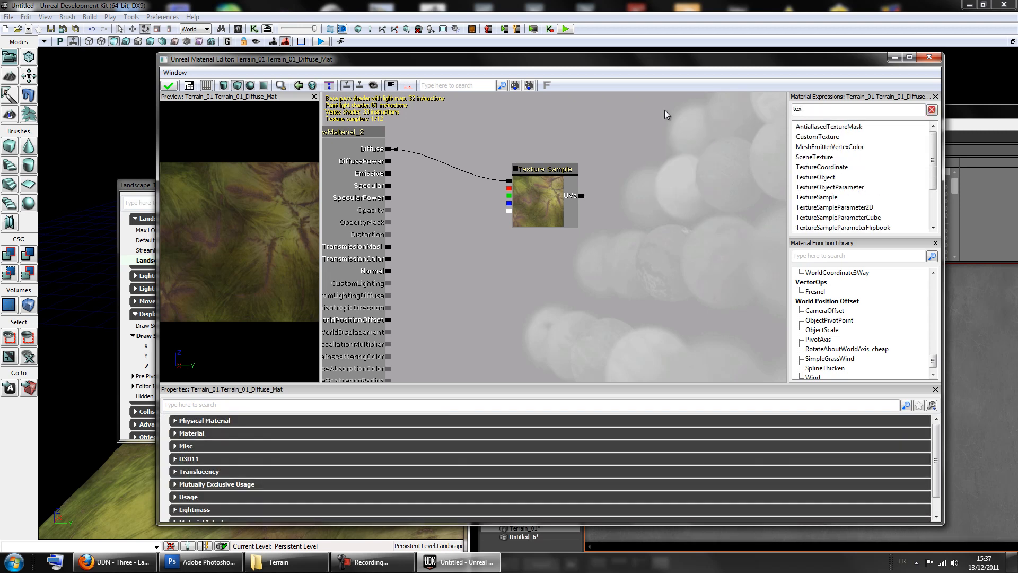
key(BackSpace)
key(BackSpace)
key(BackSpace)
text(lan)
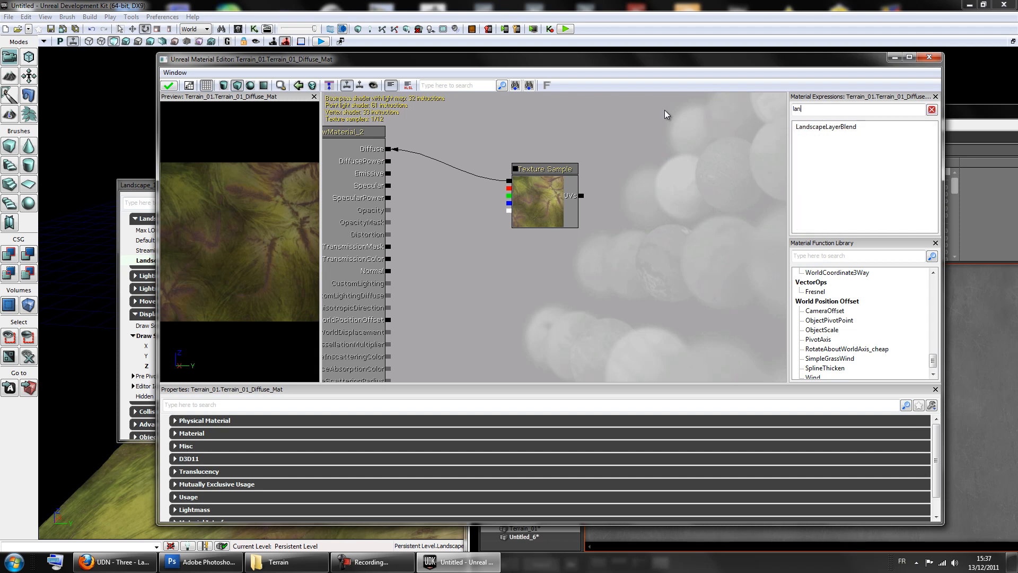
key(BackSpace)
key(BackSpace)
key(BackSpace)
Add a TerrainLayerCoords node from the Terrain expressions, connect it to the Texture Sample's UVs input, and select it.
scroll(834, 197, down, 10)
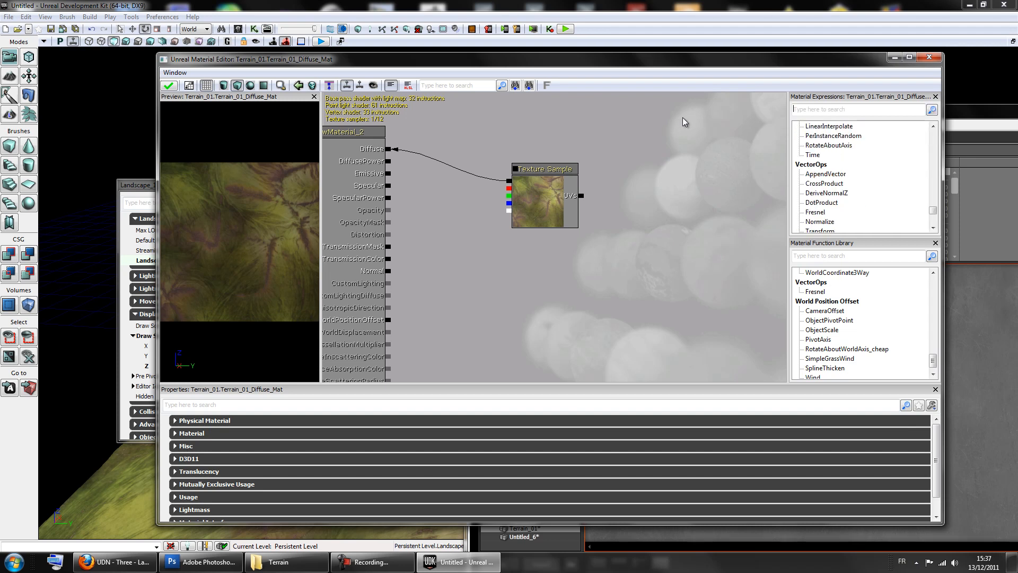
click(833, 194)
scroll(836, 192, down, 2)
scroll(836, 190, down, 3)
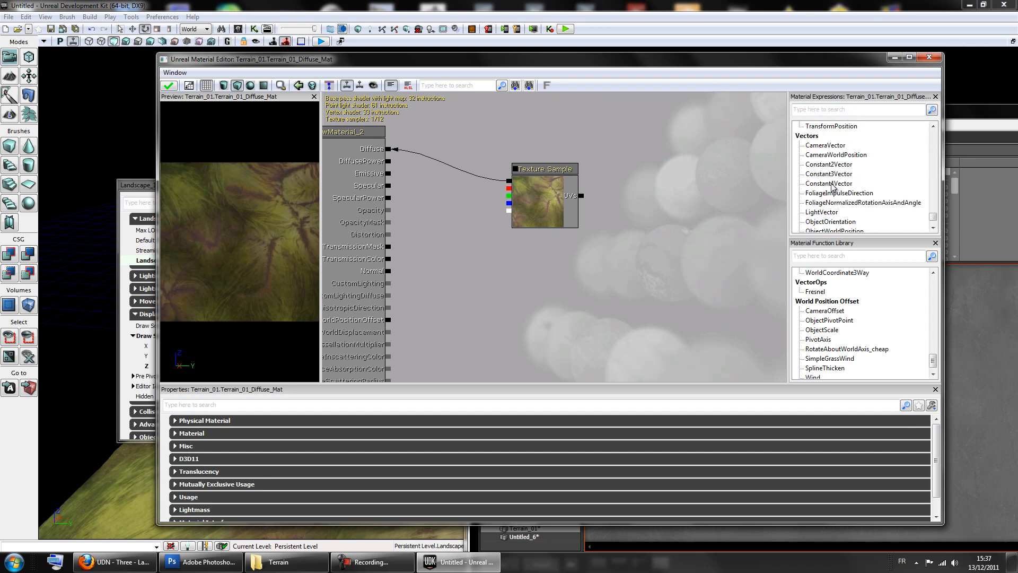
scroll(833, 187, up, 4)
scroll(833, 184, up, 8)
scroll(863, 197, up, 3)
scroll(859, 201, down, 1)
scroll(876, 206, up, 1)
scroll(841, 194, up, 1)
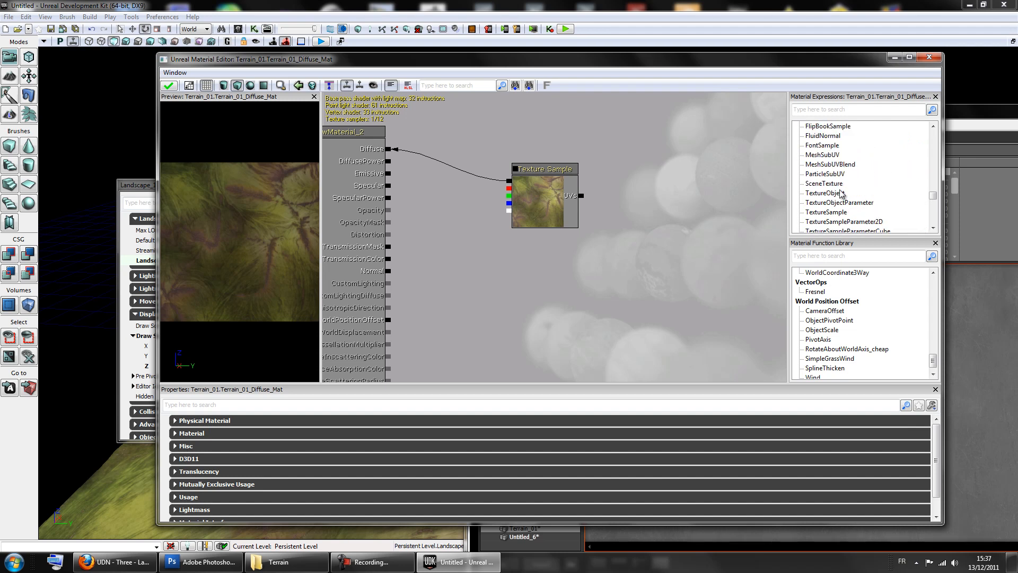
scroll(842, 194, up, 3)
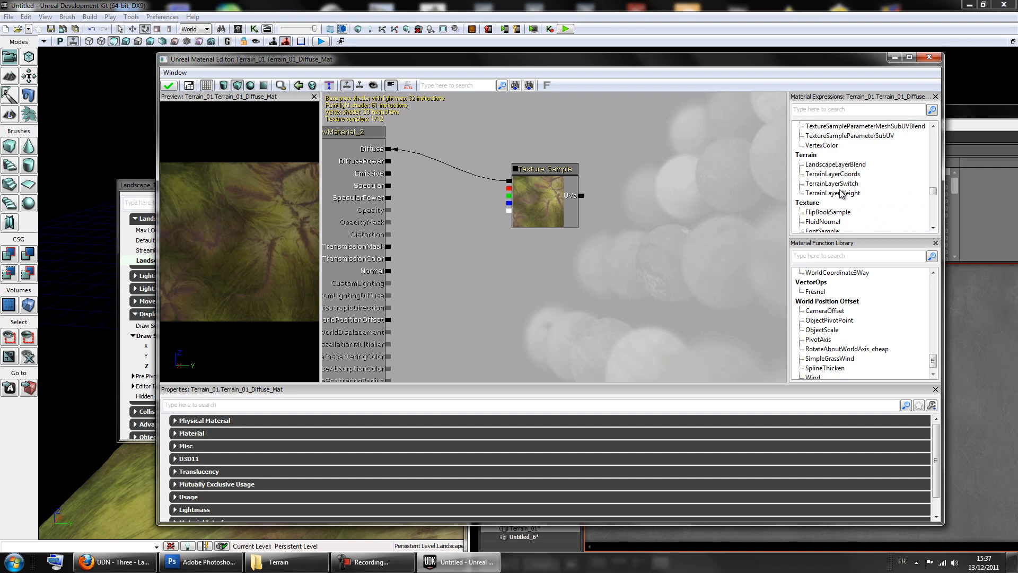
click(833, 173)
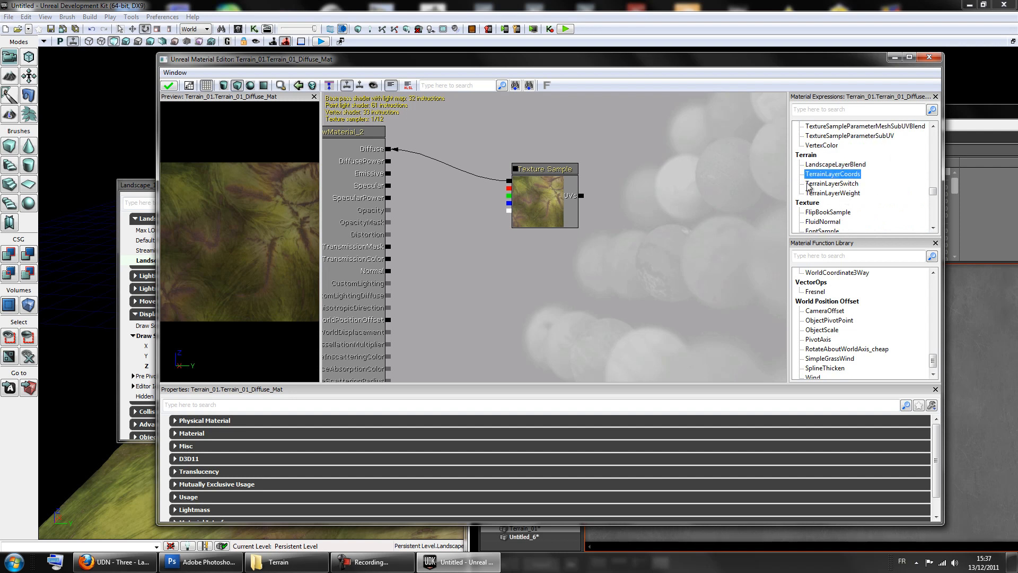
drag(658, 217, 664, 228)
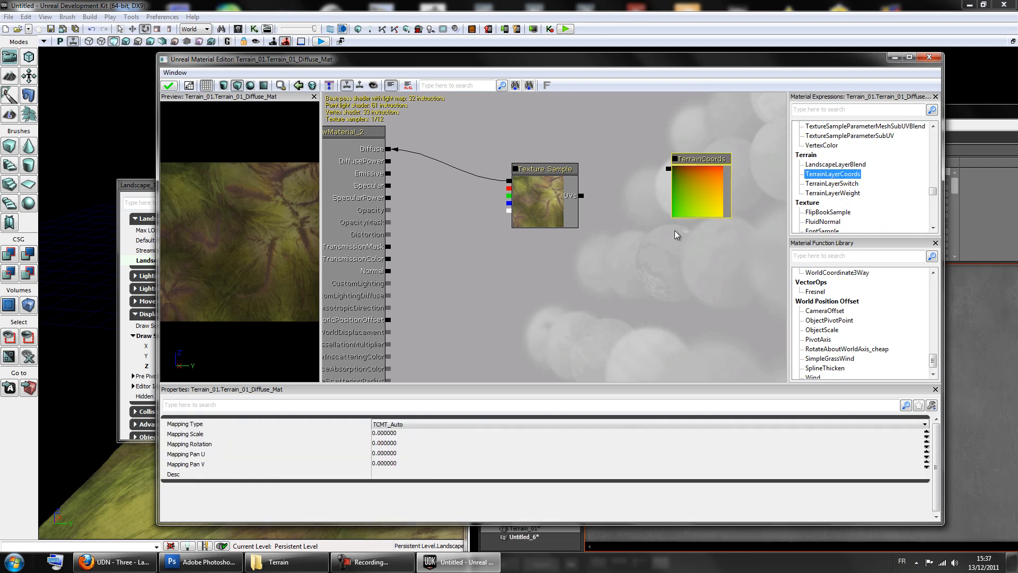
drag(664, 168, 578, 195)
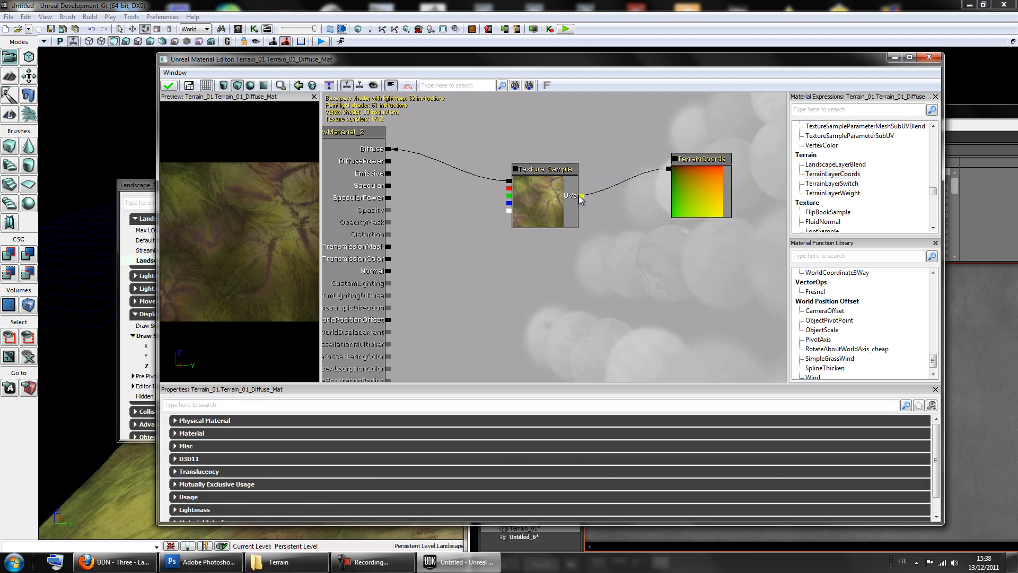
click(712, 188)
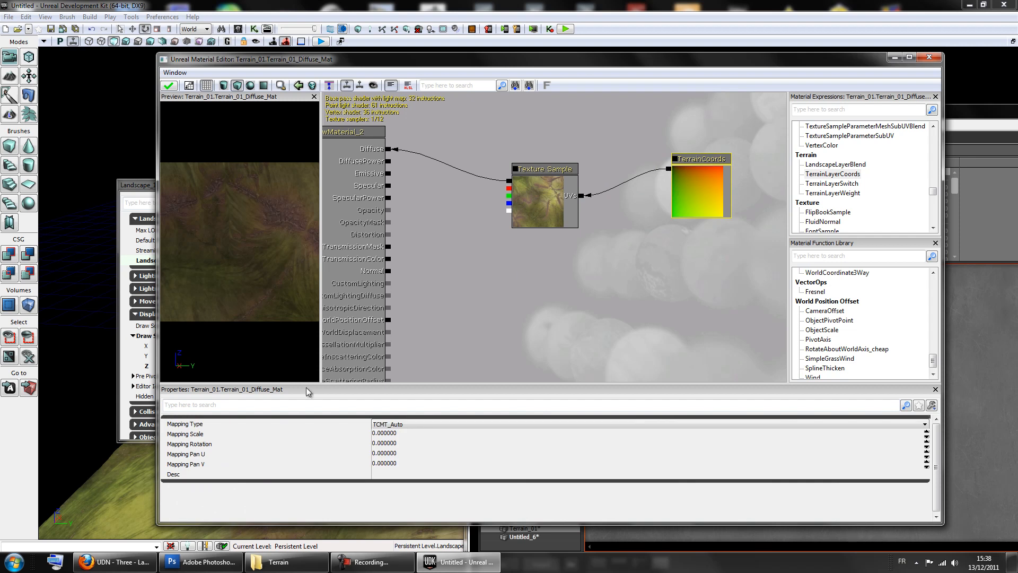
Set the TerrainCoords node's Mapping Scale to 1009 and apply the material changes to the world.
click(191, 436)
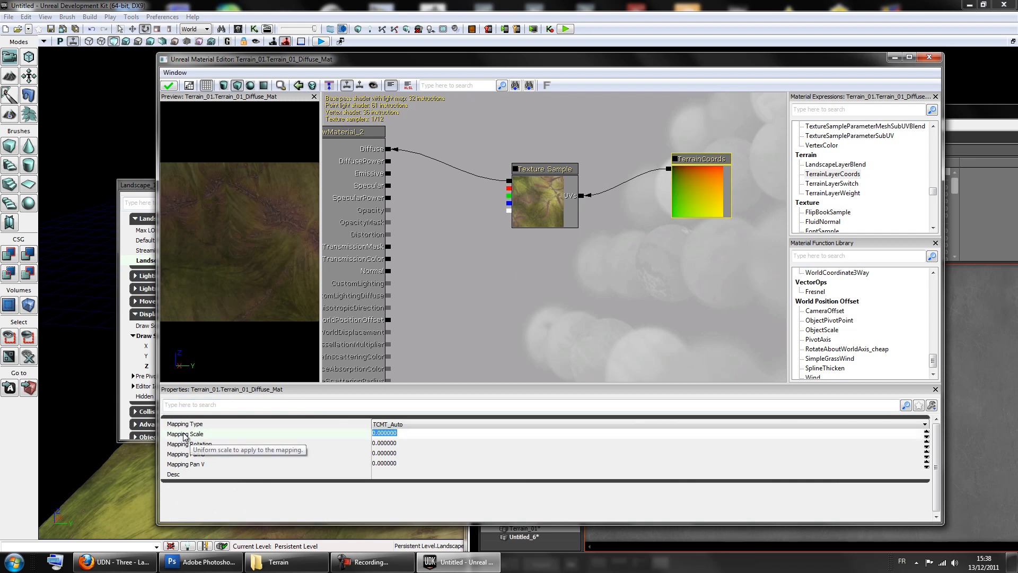
drag(527, 61, 466, 281)
click(748, 115)
click(645, 319)
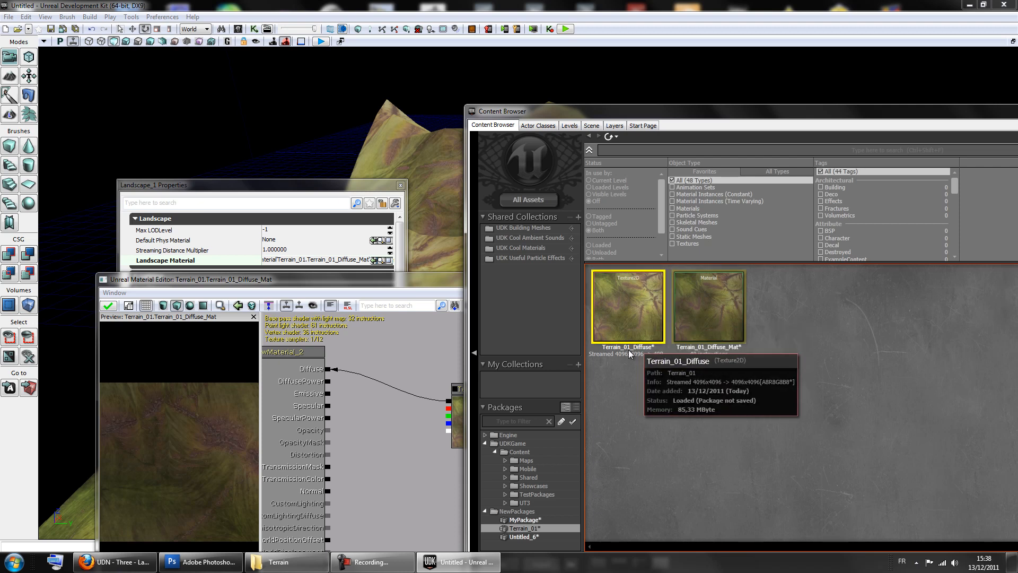
drag(410, 281, 633, 128)
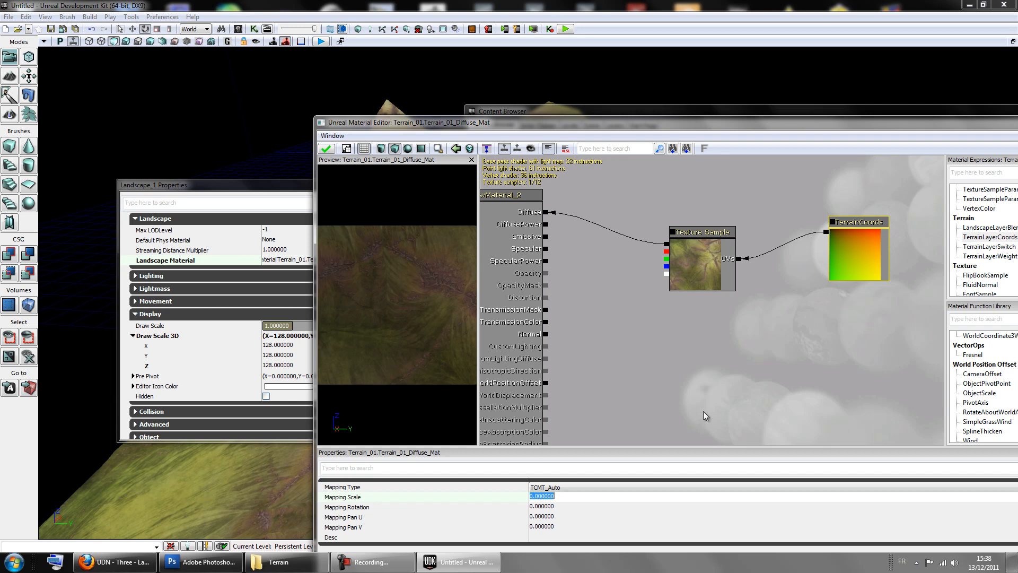
text(1009)
key(Return)
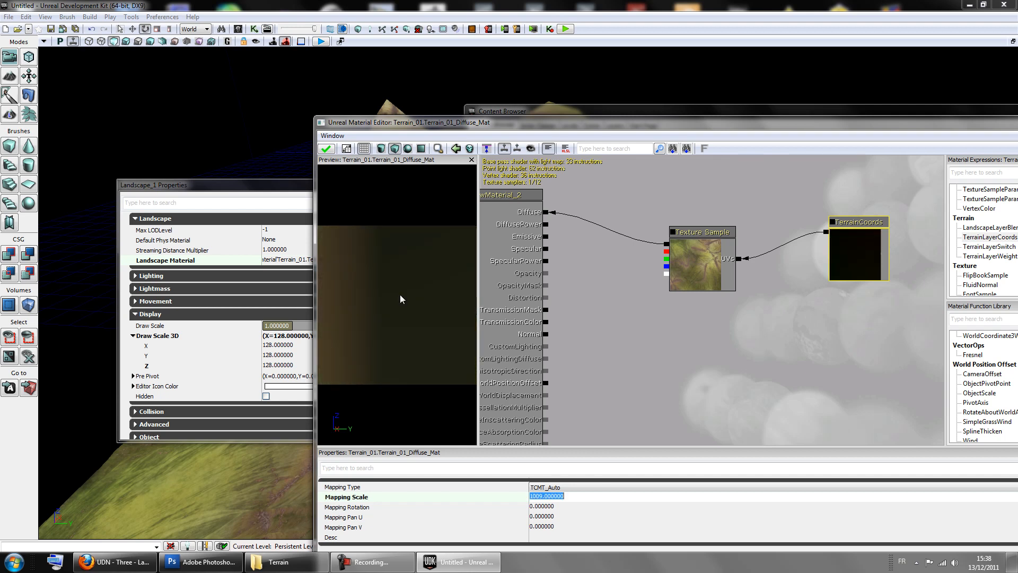
drag(437, 126, 749, 201)
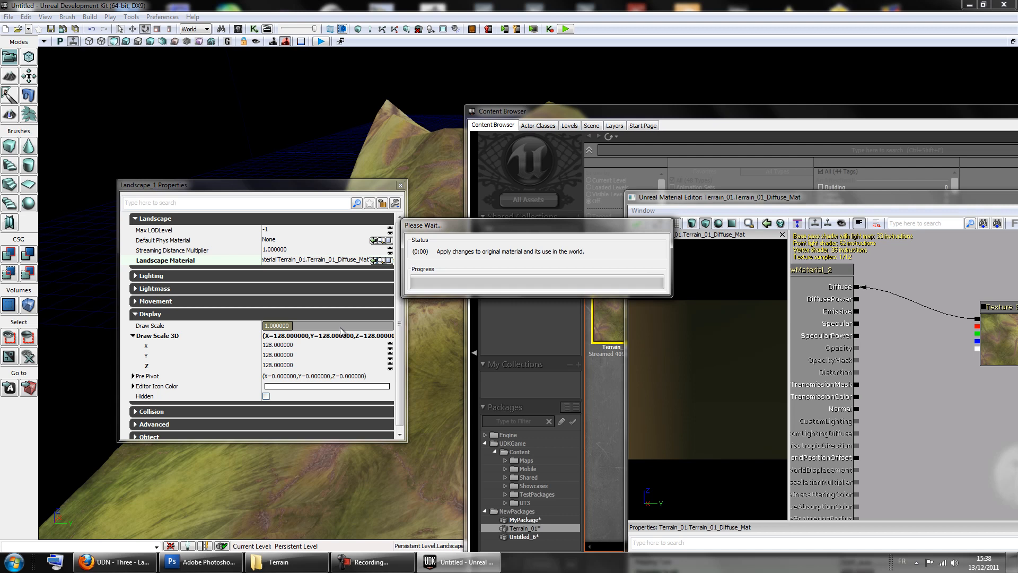
click(653, 132)
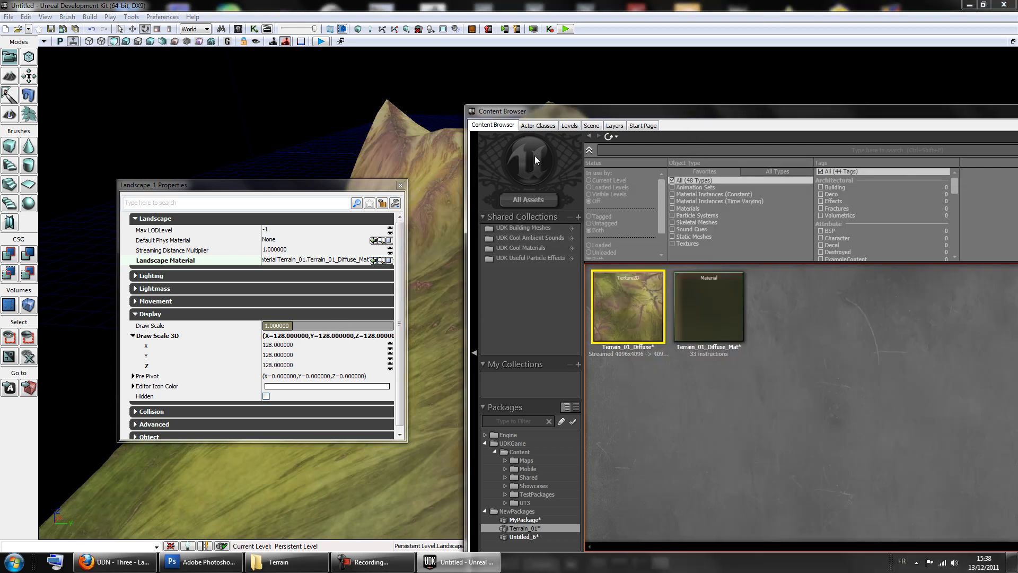
Clear the Content Browser and landscape properties out of the viewport and examine how the diffuse texture maps across the mountains.
drag(710, 115, 243, 209)
drag(794, 202, 333, 247)
click(948, 238)
right_drag(636, 284, 713, 250)
key(w)
mouse_move(567, 244)
right_down()
mouse_move(559, 258)
mouse_move(555, 239)
right_up()
right_drag(718, 317, 764, 350)
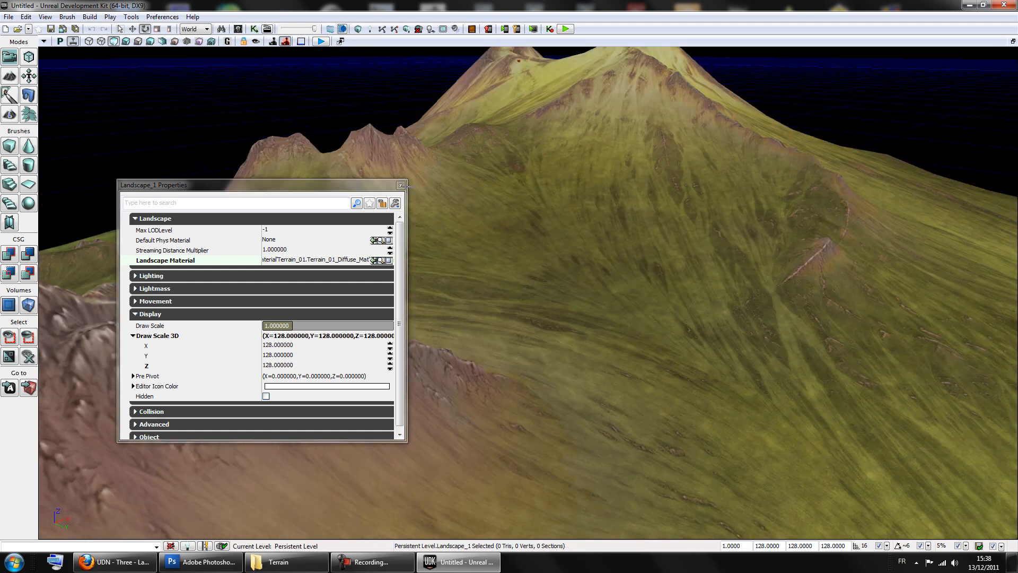
click(401, 185)
right_drag(595, 284, 612, 216)
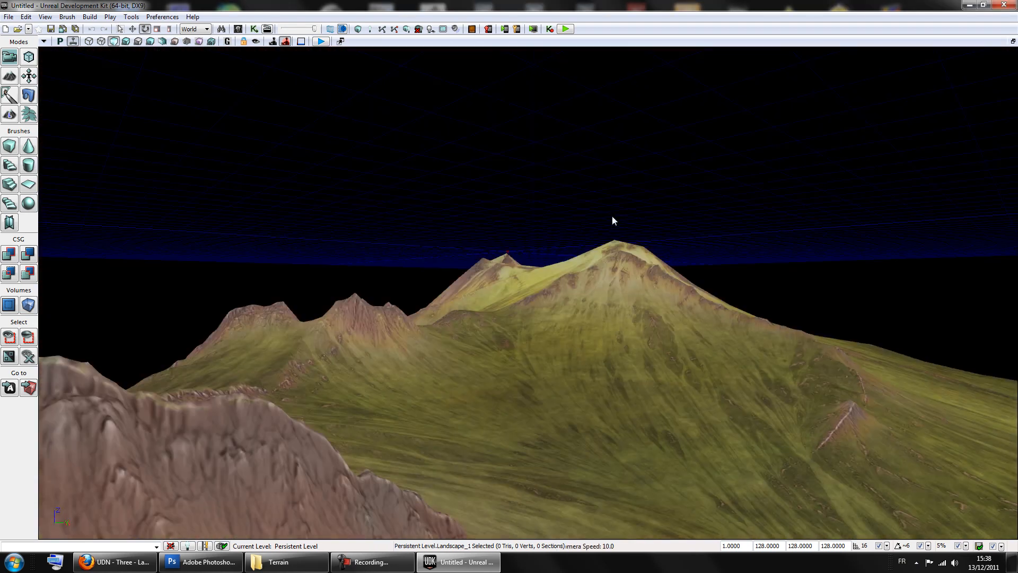
Display the landscape in wireframe, open its properties, and set Max LODLevel to 0.
click(99, 41)
mouse_move(654, 324)
right_down()
mouse_move(653, 451)
mouse_move(656, 282)
mouse_move(655, 339)
right_up()
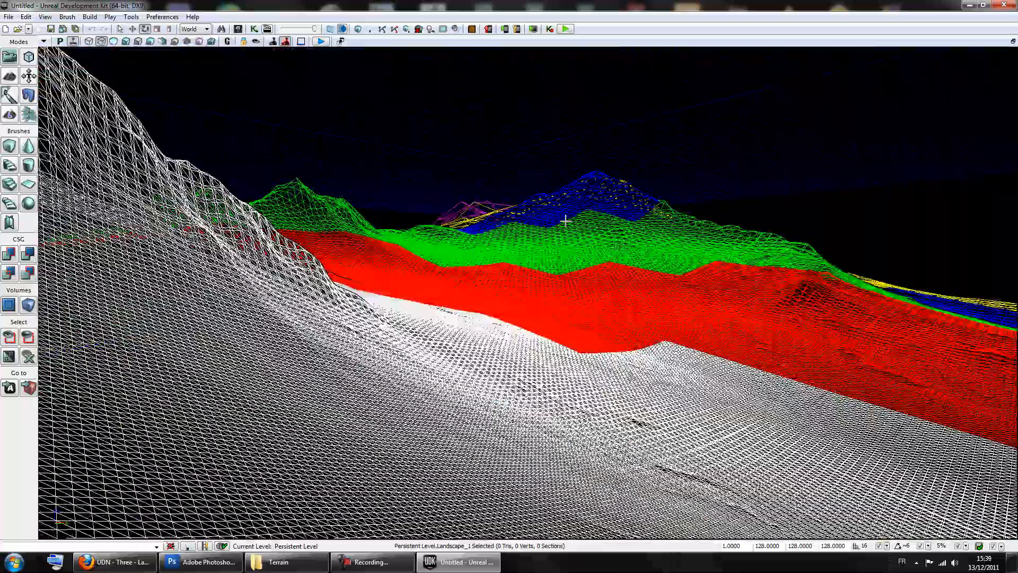
key(F4)
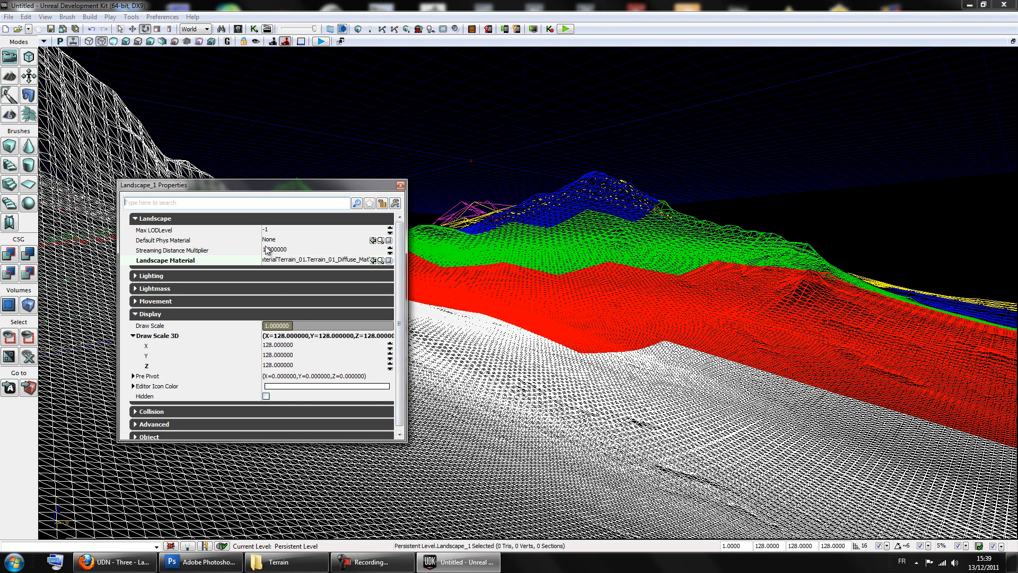
click(166, 231)
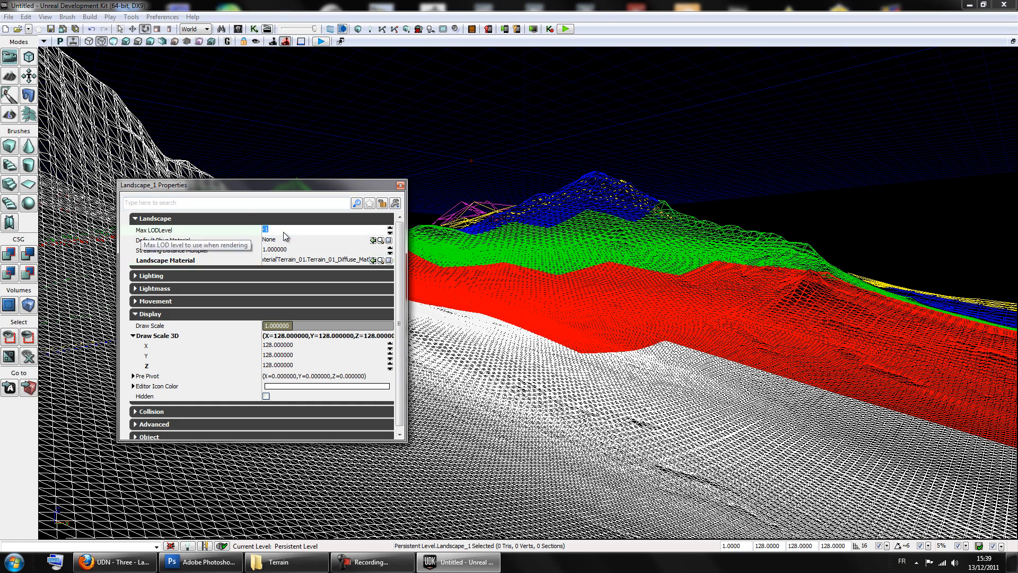
text(0)
key(Return)
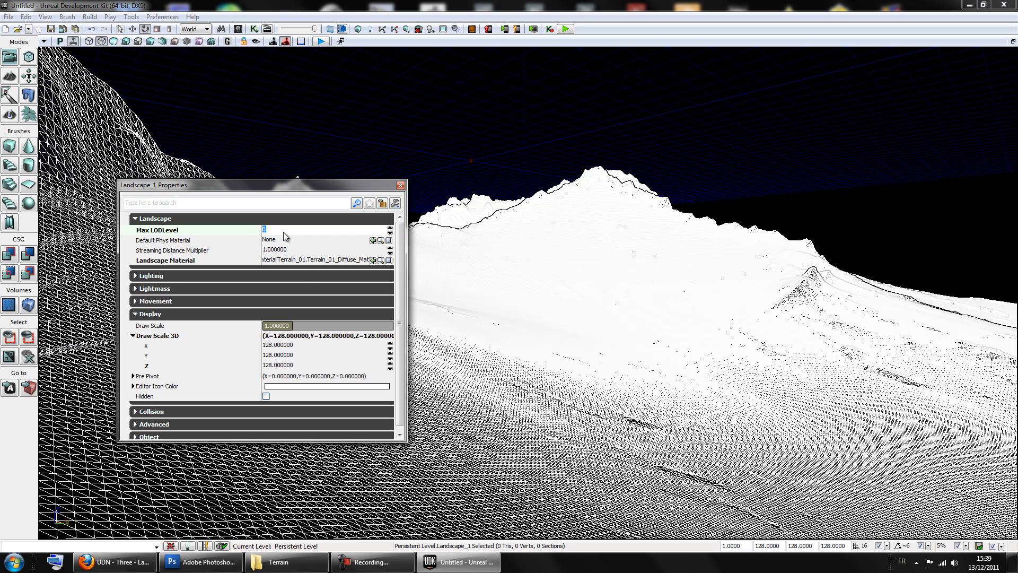
Inspect the mountain ridges with unlit shading and return the viewport to wireframe.
click(125, 41)
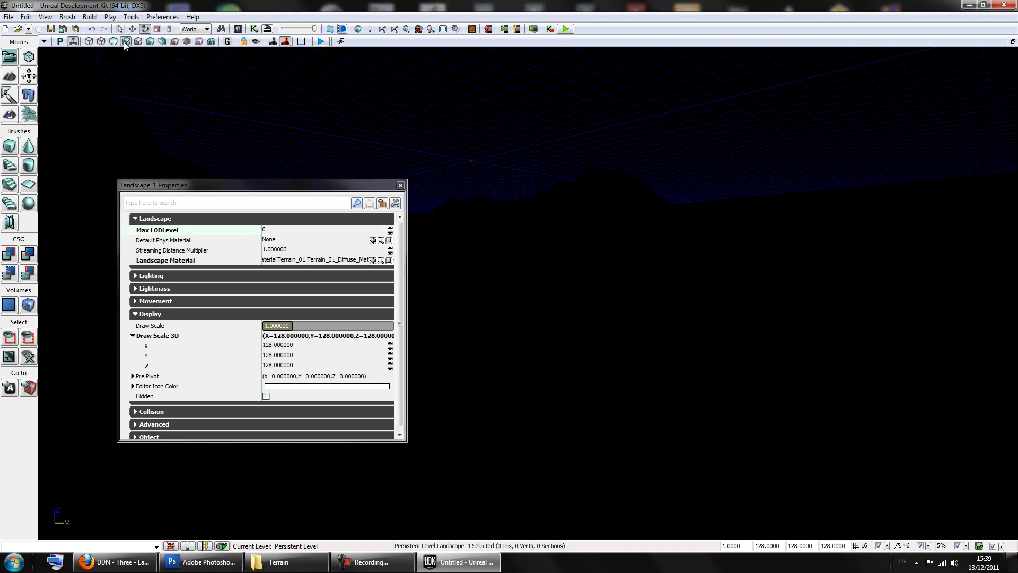
click(113, 42)
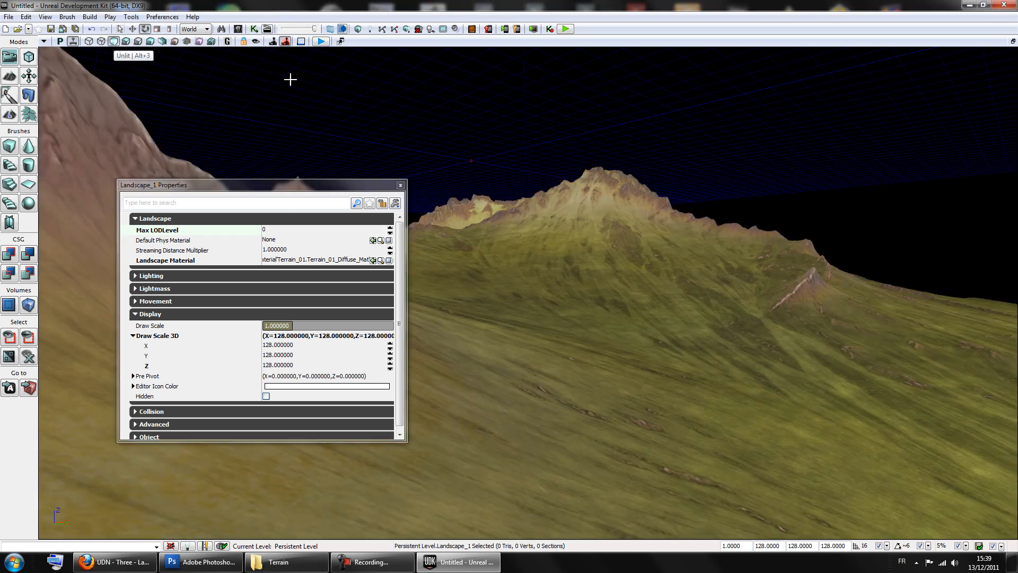
right_drag(710, 213, 592, 304)
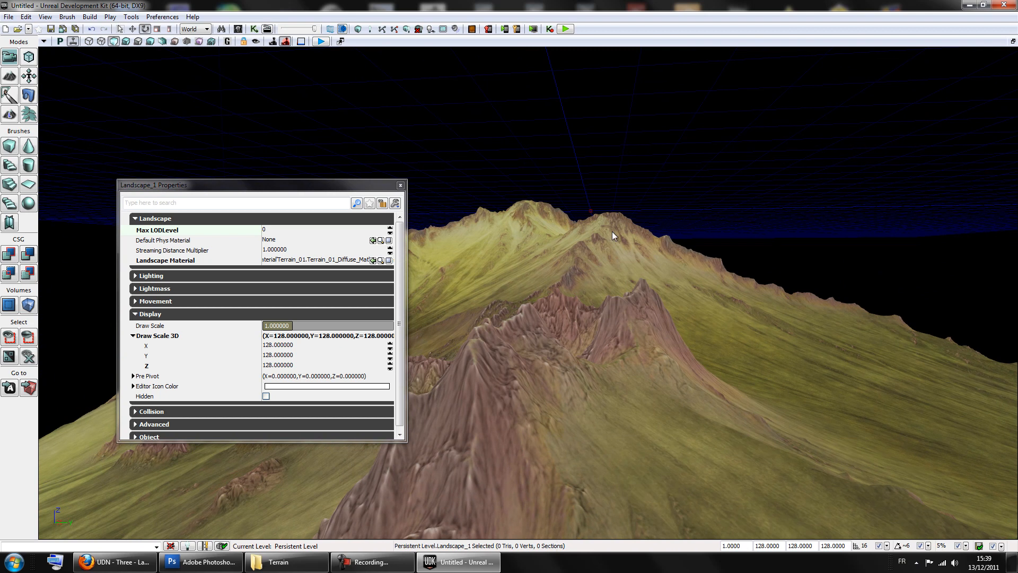
key(Up)
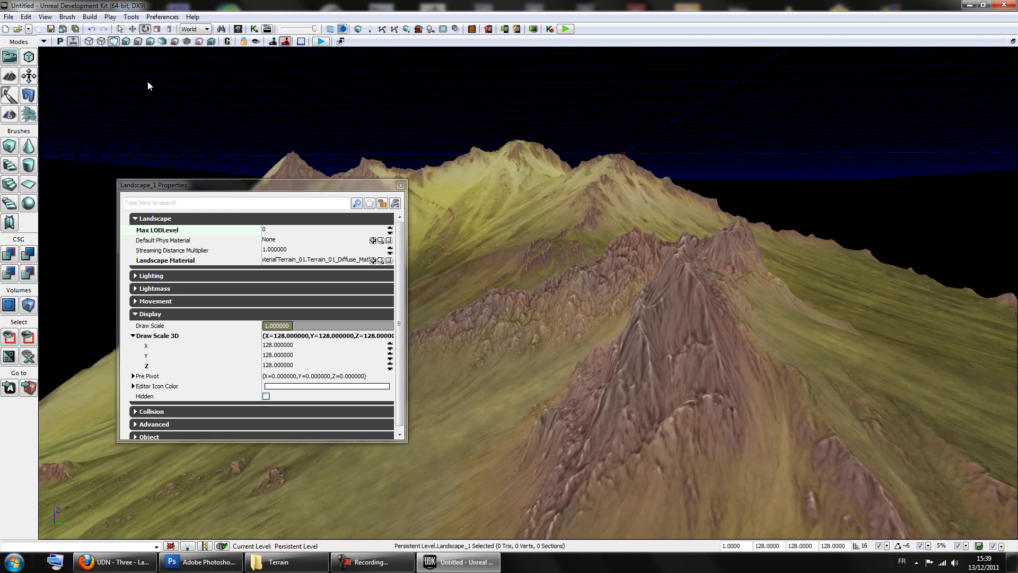
click(88, 41)
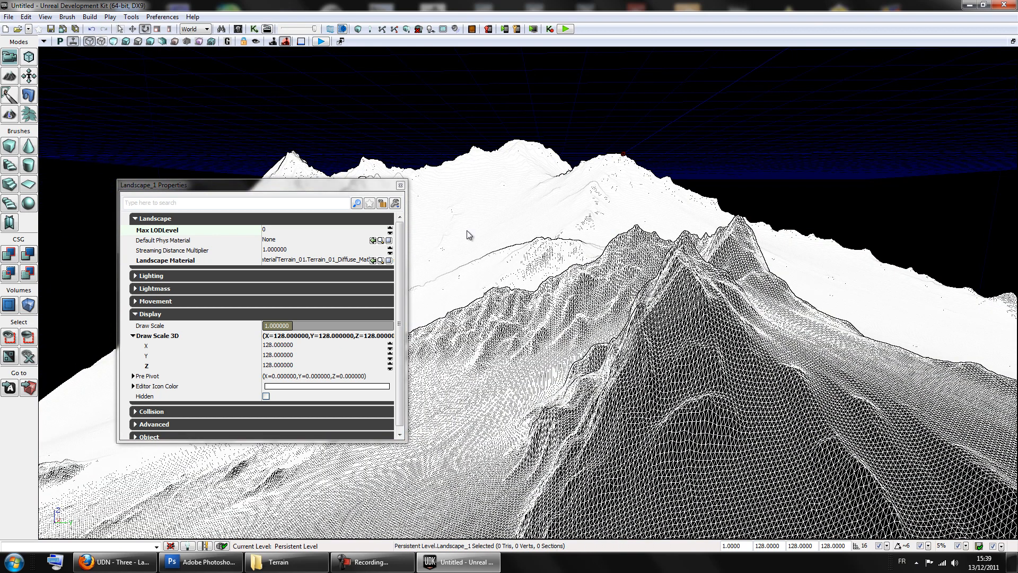
Try Max LODLevel values of 2 and 3 on the landscape and compare the wireframe density.
click(263, 231)
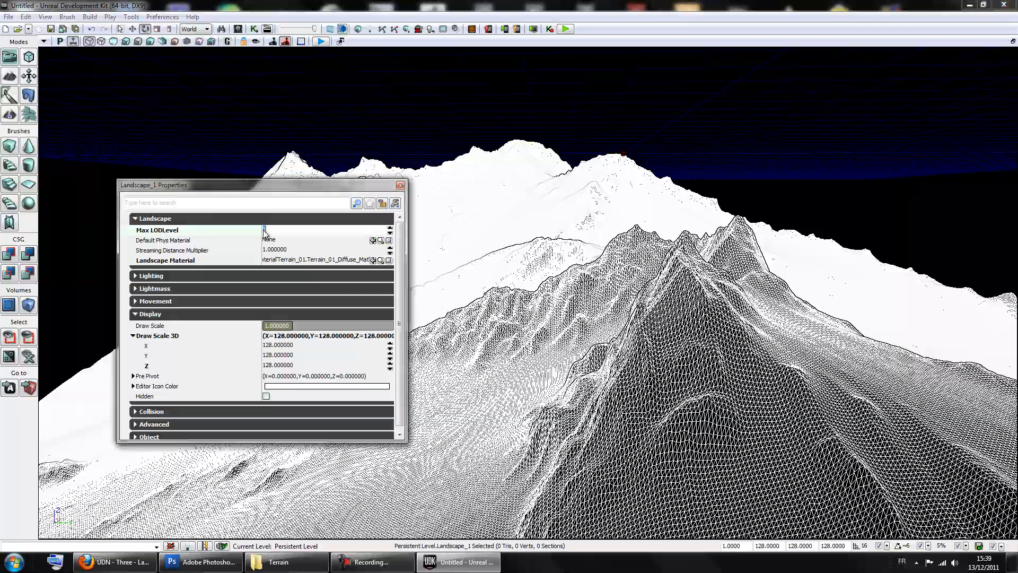
drag(830, 354, 817, 272)
click(277, 231)
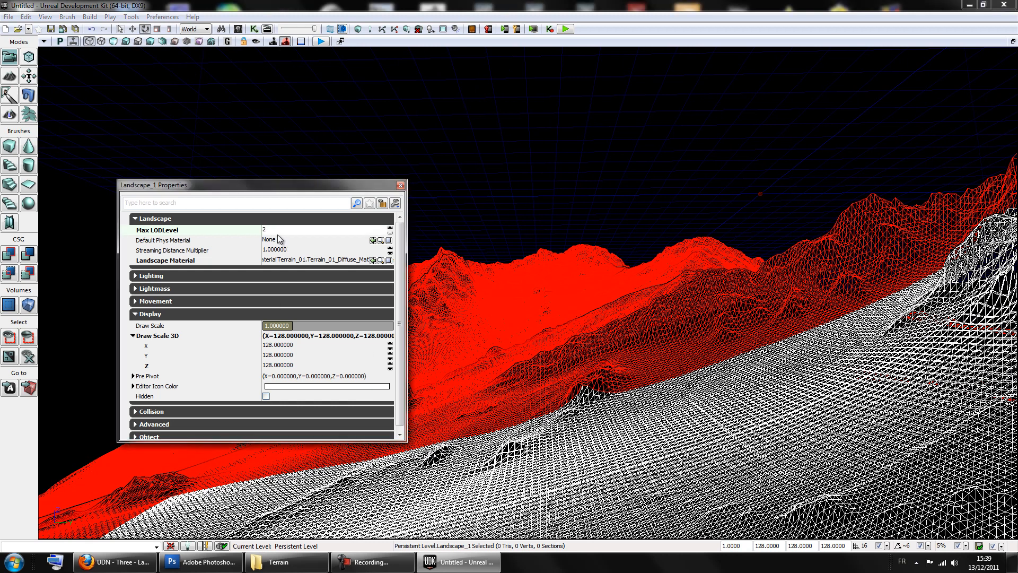
text(2)
key(Return)
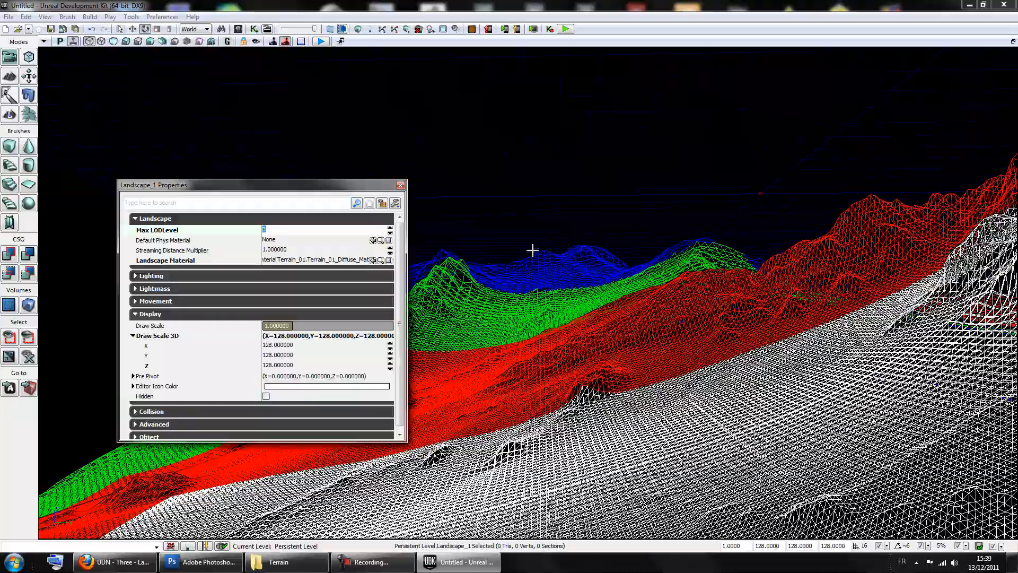
drag(605, 264, 580, 243)
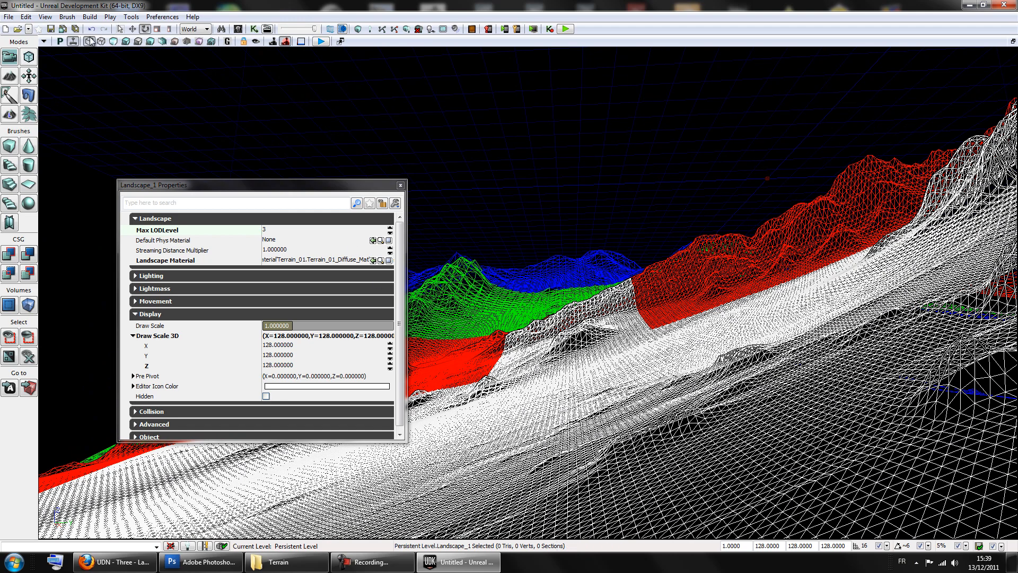
Switch the viewport to unlit shading and set the landscape's Max LODLevel to 2.
right_drag(665, 300, 600, 301)
right_drag(630, 268, 660, 148)
key(alt+3)
click(275, 229)
drag(657, 278, 633, 286)
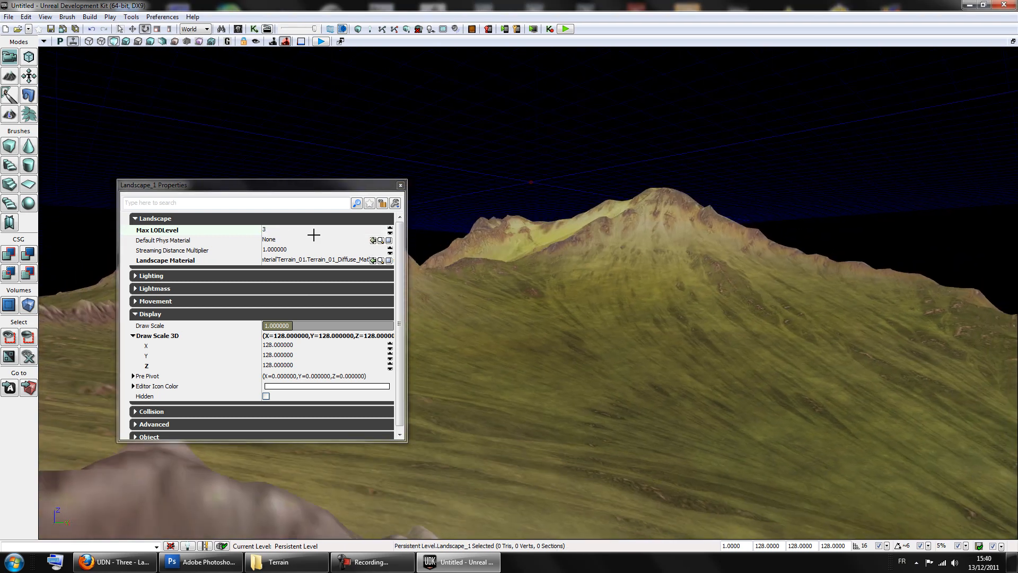
click(270, 229)
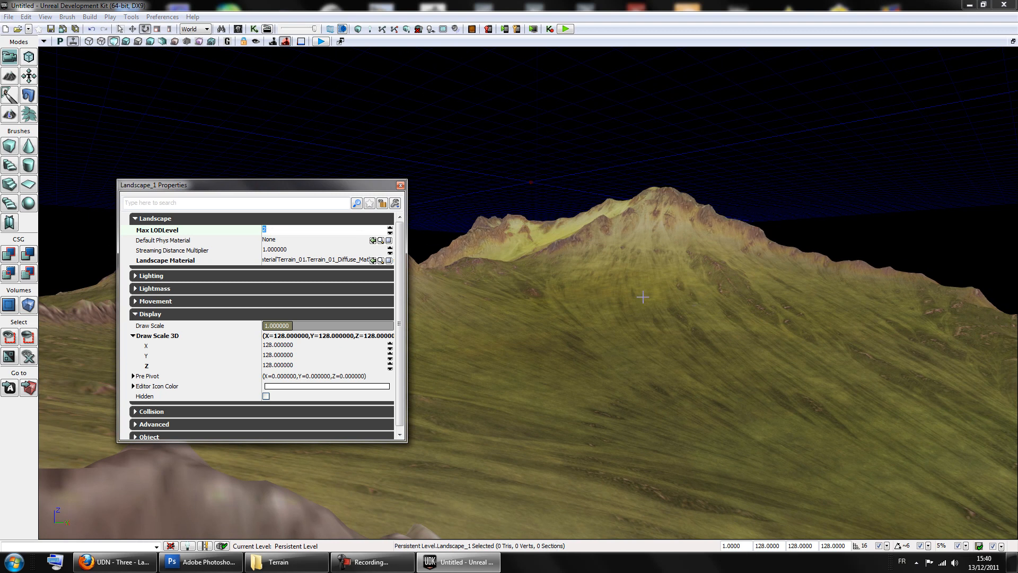
Compare Max LODLevel values of 2 and 3 on the distant mountains and set it to 1.
drag(864, 259, 848, 278)
right_drag(847, 274, 757, 245)
right_drag(752, 281, 543, 225)
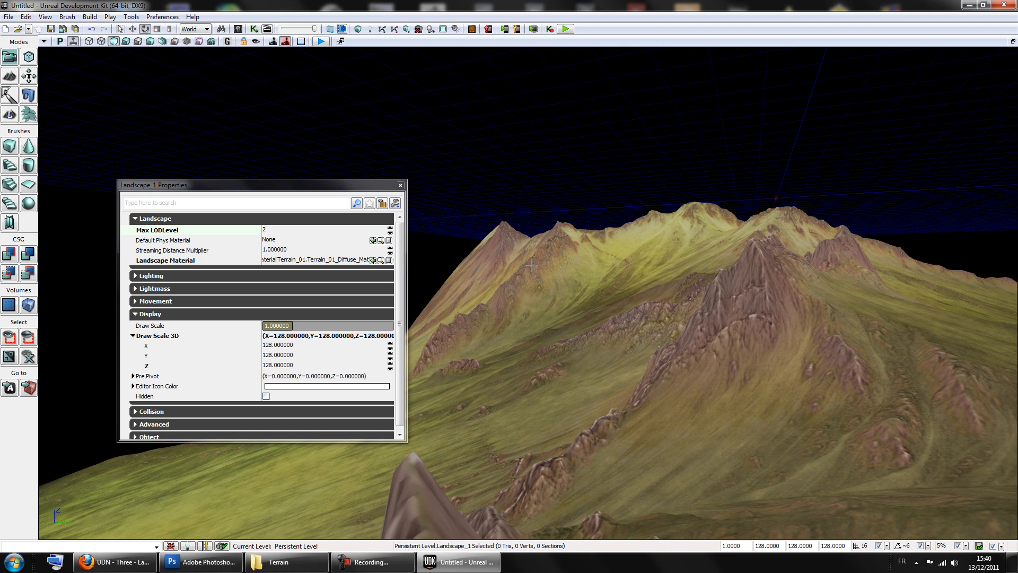
mouse_move(667, 253)
right_down()
mouse_move(829, 253)
mouse_move(825, 243)
mouse_move(660, 260)
right_up()
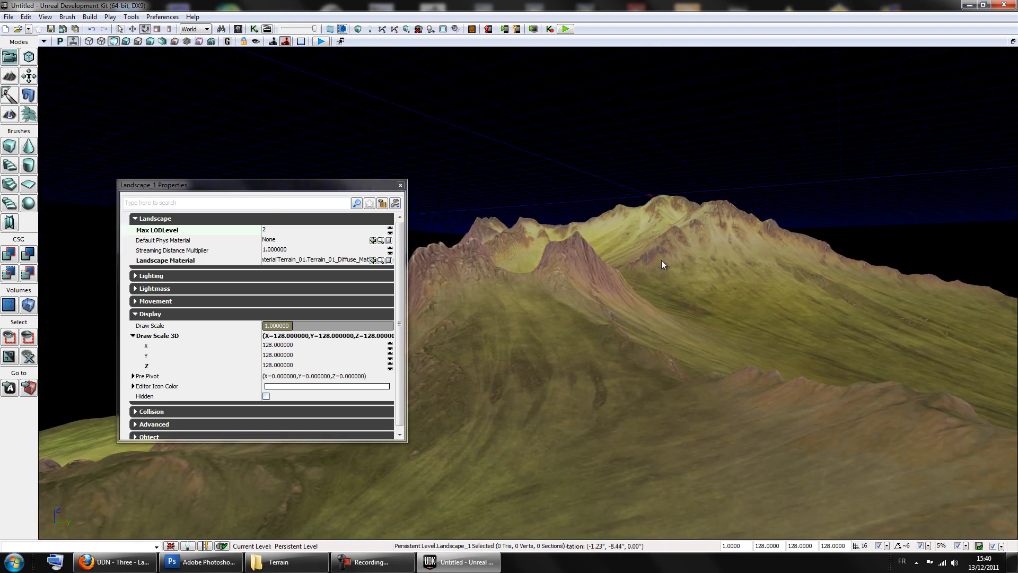
click(269, 228)
key(Return)
text(2)
key(Return)
text(3)
key(Return)
text(1)
key(Return)
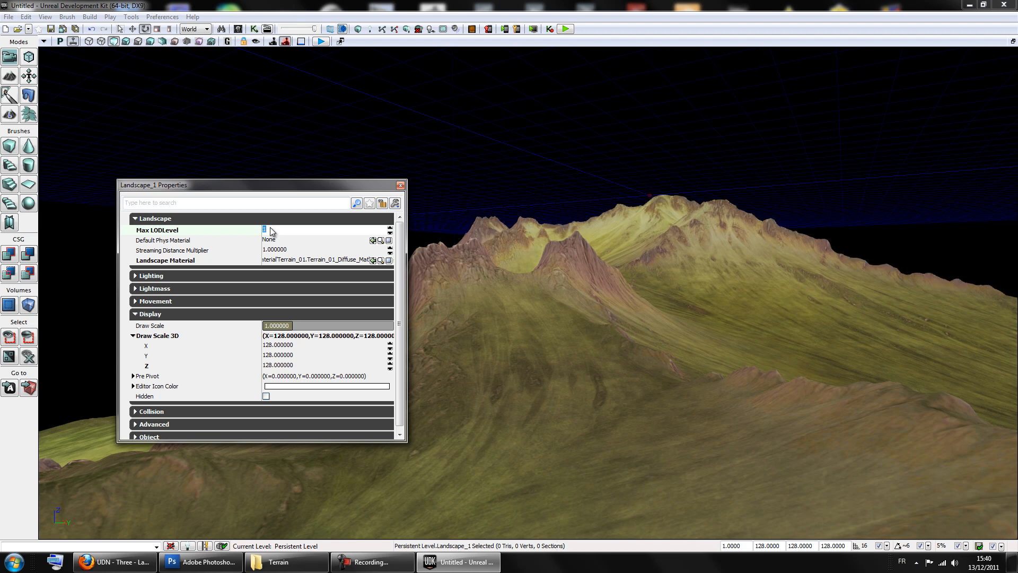
Inspect the landscape's detail levels in wireframe and set Max LODLevel to 3.
right_drag(646, 297, 651, 308)
click(101, 41)
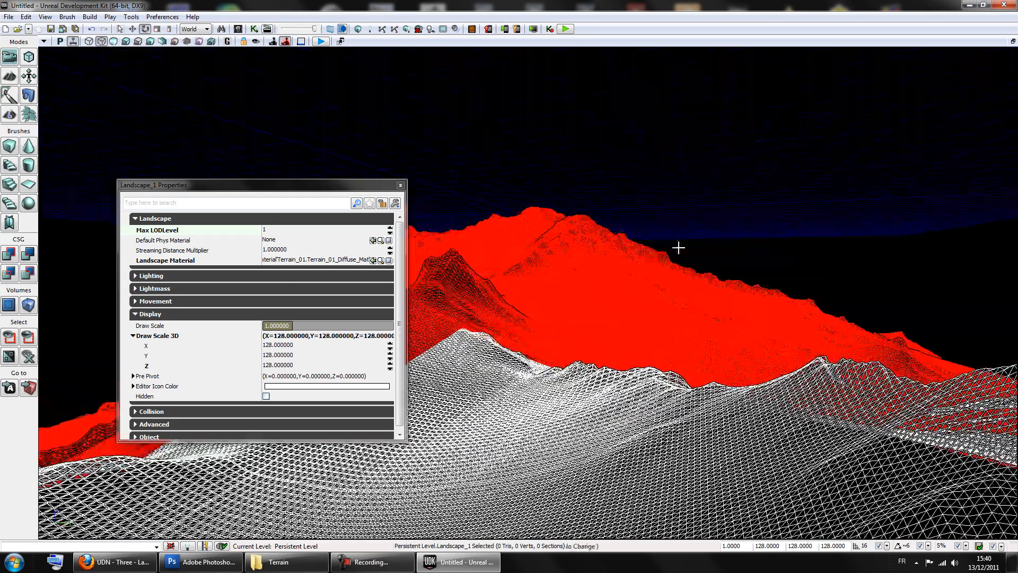
right_drag(684, 250, 774, 232)
right_drag(743, 262, 683, 305)
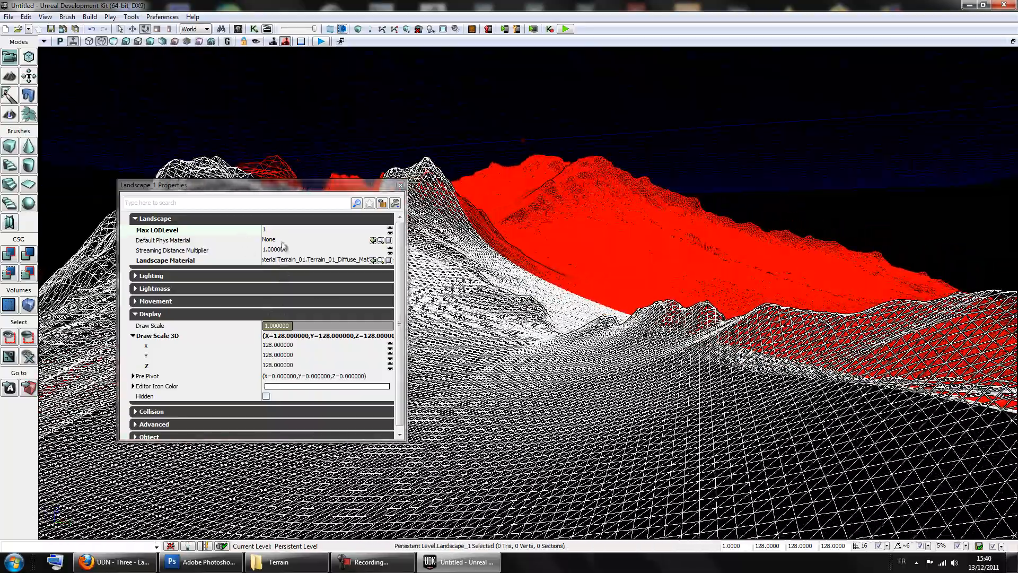
click(278, 230)
text(3)
key(Return)
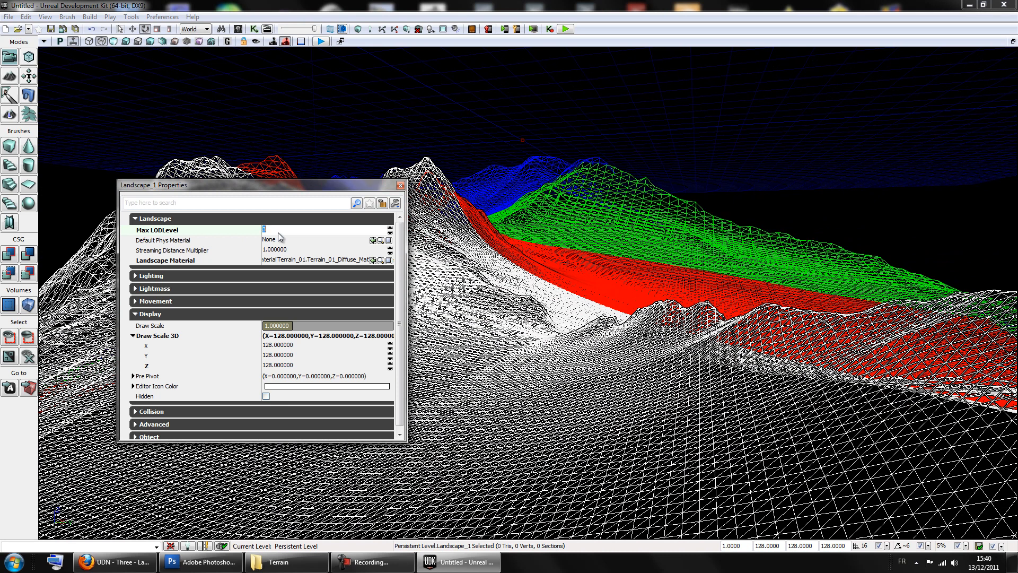
Set the landscape's Max LODLevel to 1 and check the wireframe around the peaks.
right_drag(630, 245, 624, 235)
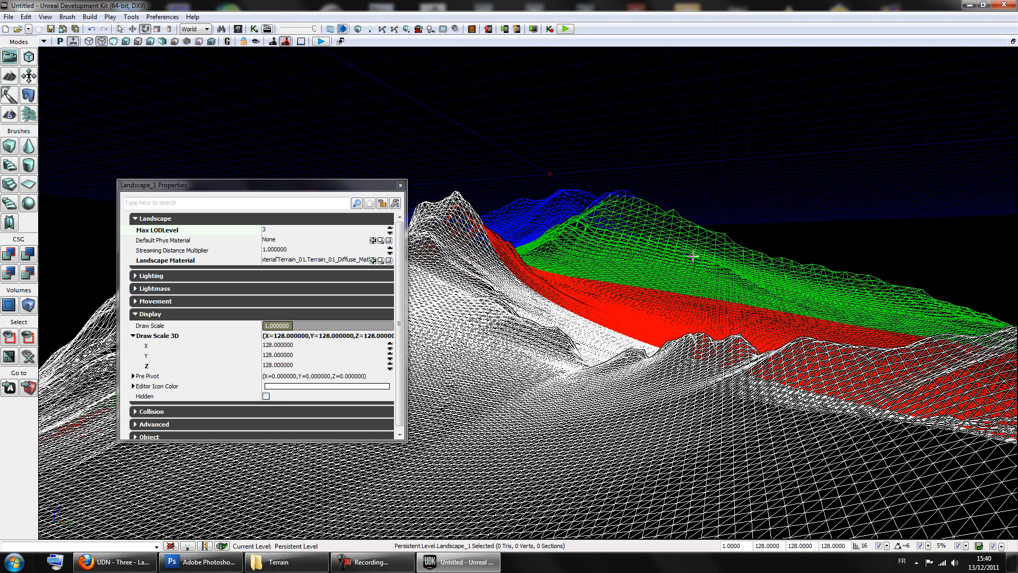
click(275, 231)
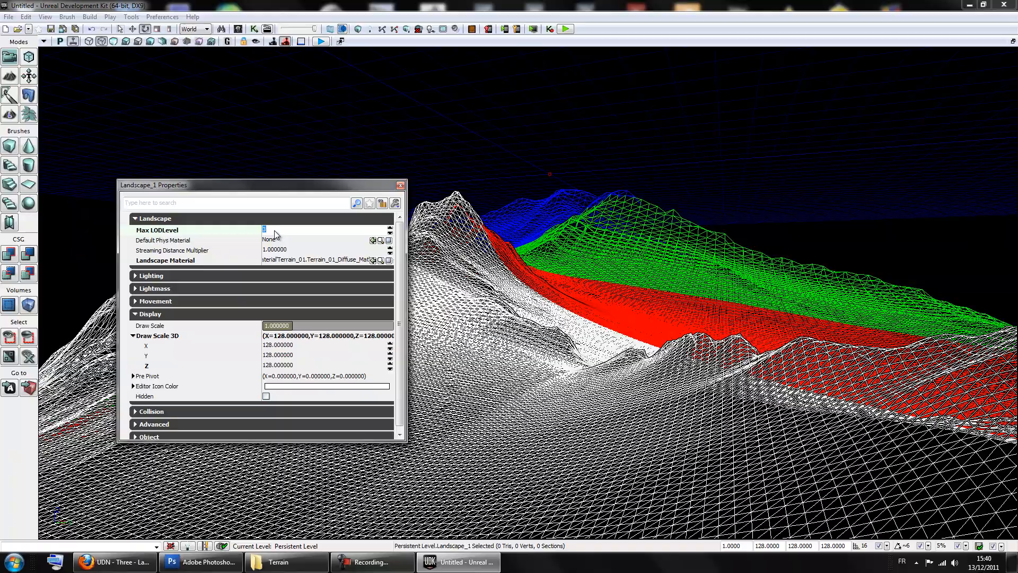
key(Return)
right_drag(652, 291, 619, 318)
right_drag(729, 290, 768, 324)
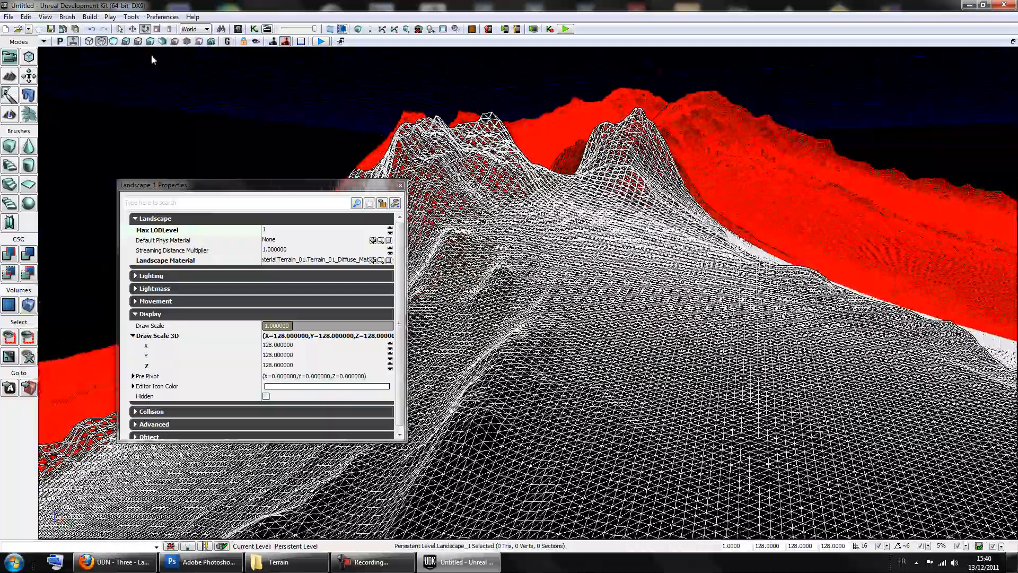
Return the viewport to unlit shading and close the landscape's properties.
click(113, 41)
click(394, 189)
click(400, 185)
Look over the textured ridges and valleys of the landscape and open the Content Browser.
right_drag(809, 245, 458, 208)
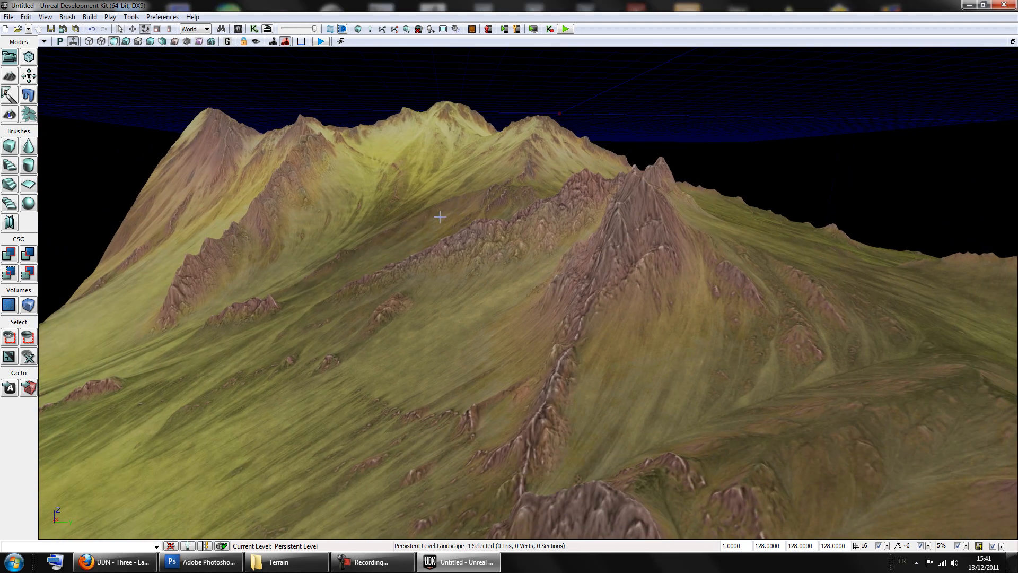
right_drag(563, 258, 727, 245)
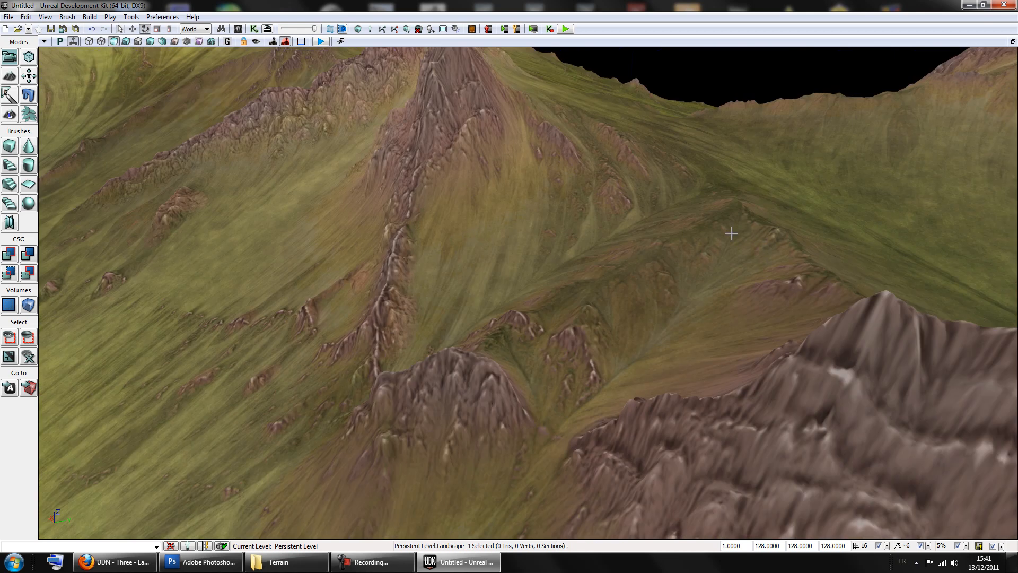
right_drag(487, 302, 381, 267)
click(267, 29)
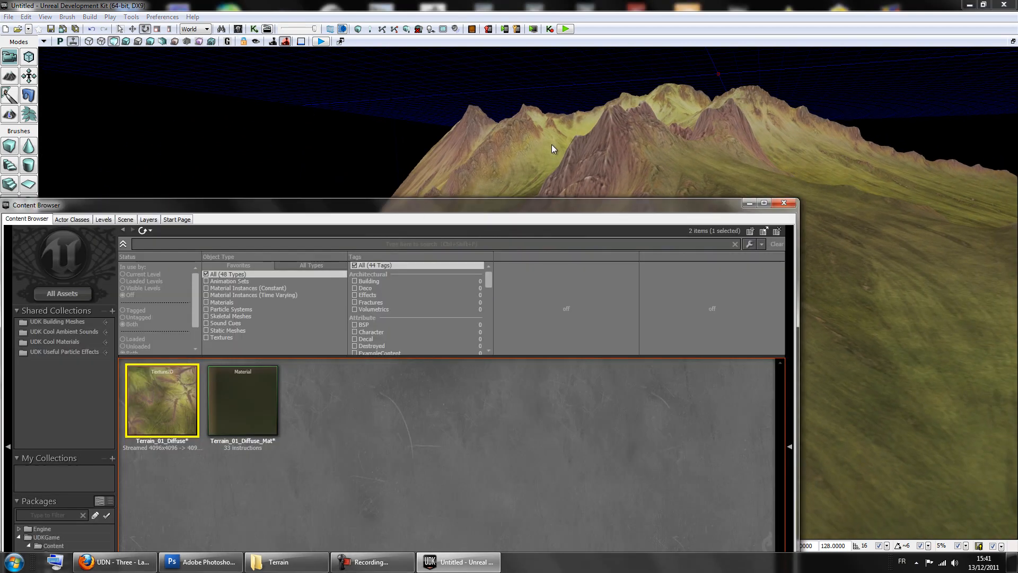
click(568, 412)
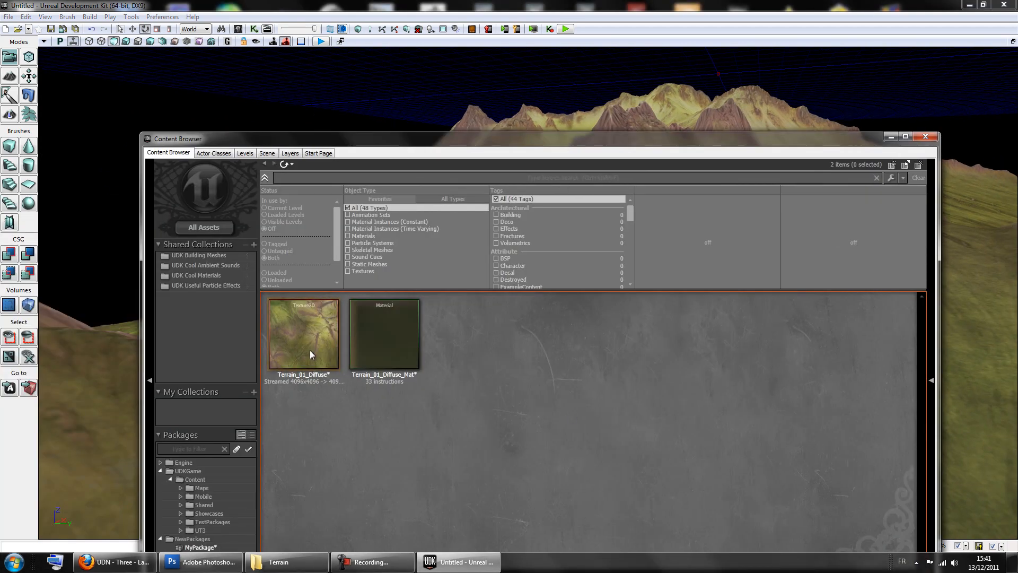
double_click(382, 348)
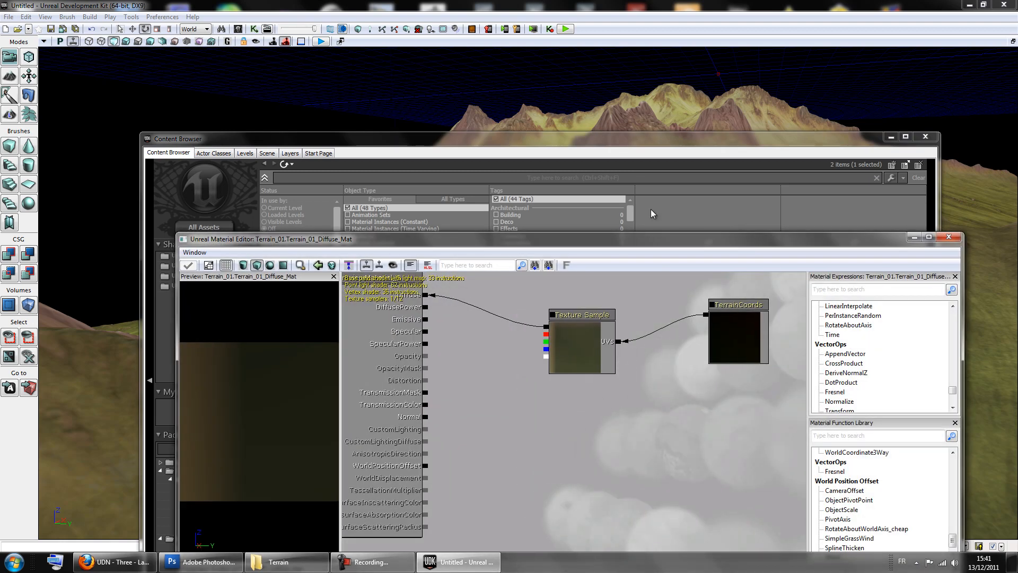
drag(770, 137, 684, 278)
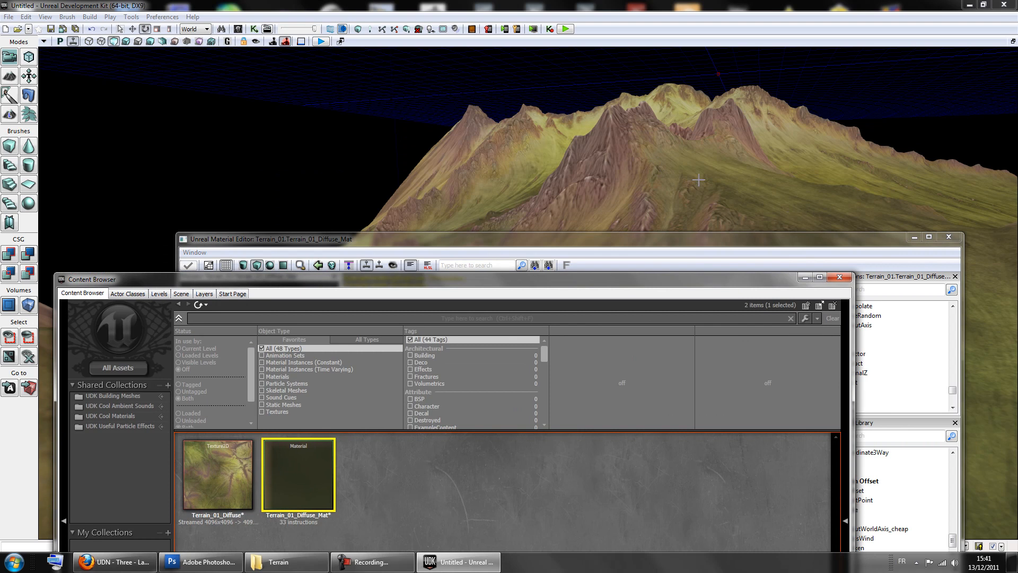
drag(630, 220, 723, 206)
click(840, 276)
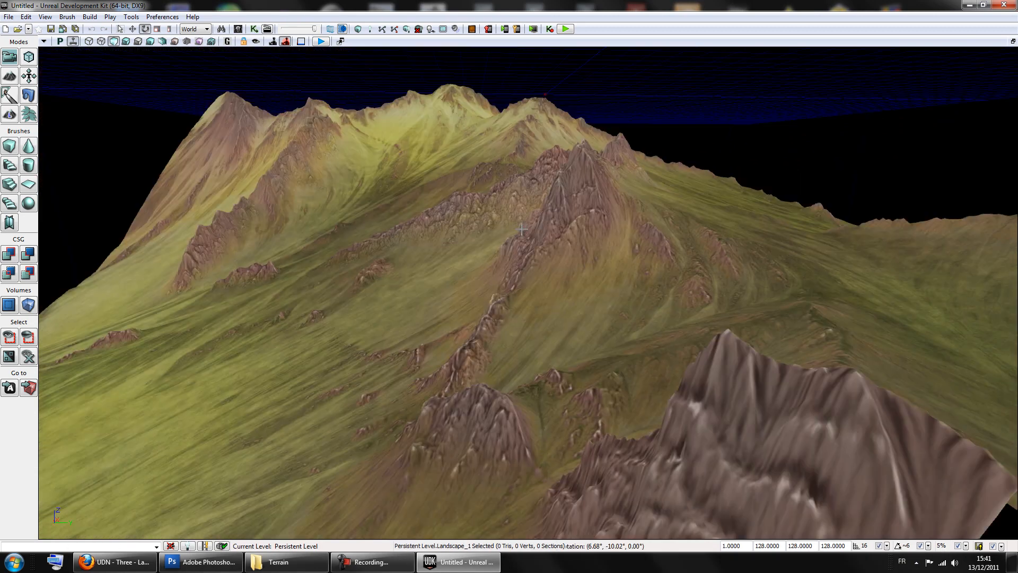
Examine the landscape's rocky ridges and grassy slopes up close for texture detail.
drag(522, 229, 871, 287)
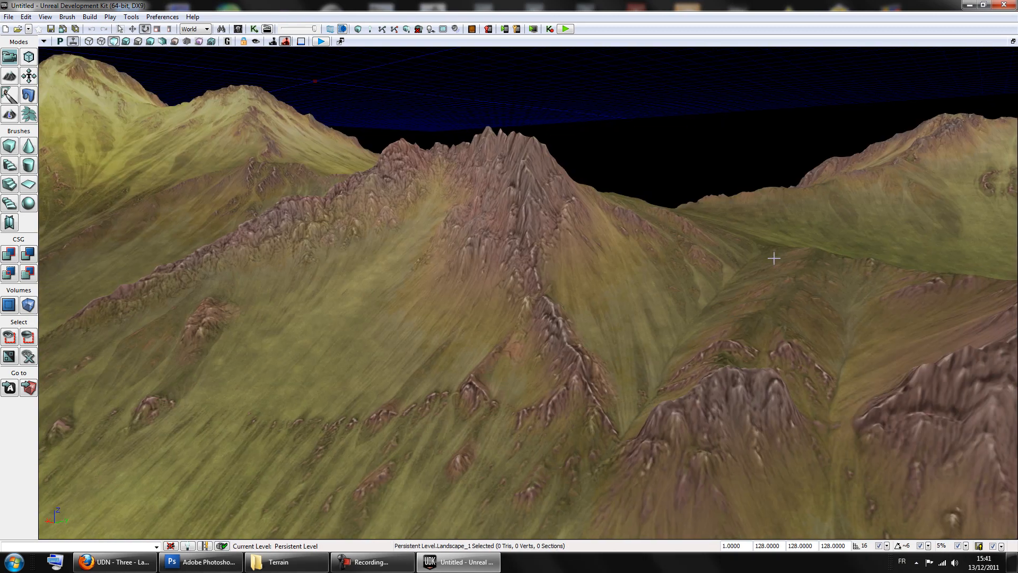
right_drag(621, 319, 679, 272)
drag(604, 359, 648, 318)
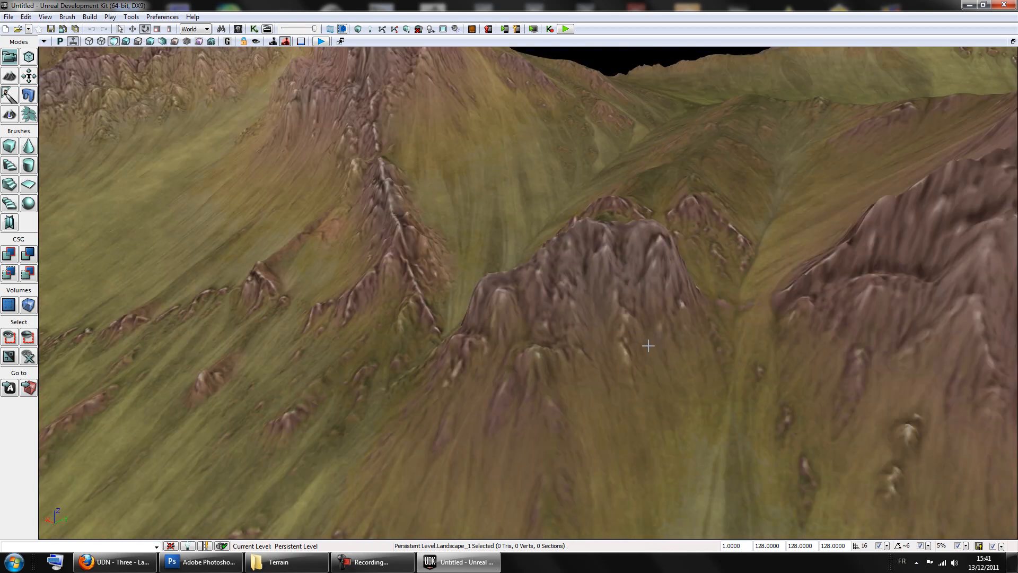
right_drag(657, 336, 626, 297)
drag(626, 297, 692, 307)
drag(650, 250, 548, 353)
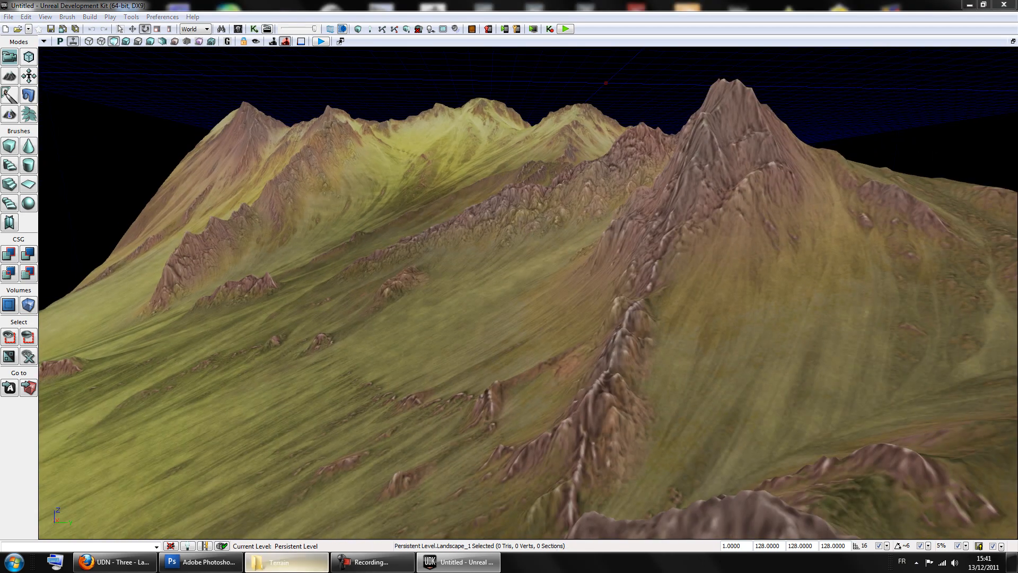
Review the cliff, grass and gravel textures and their normal maps in the Detail textures folder, then return to Unreal Development Kit.
click(287, 562)
double_click(302, 244)
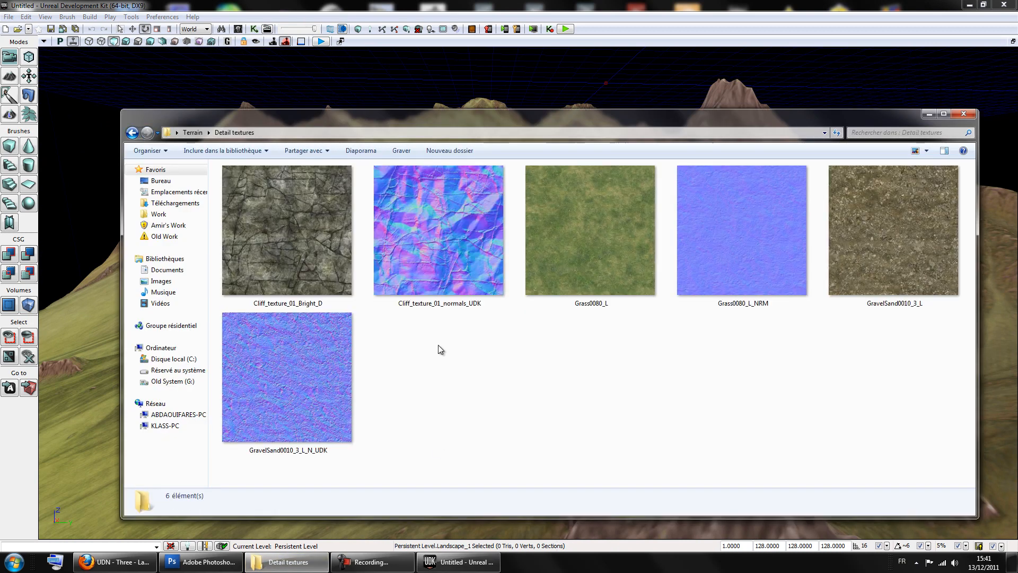
click(345, 256)
click(432, 245)
click(586, 250)
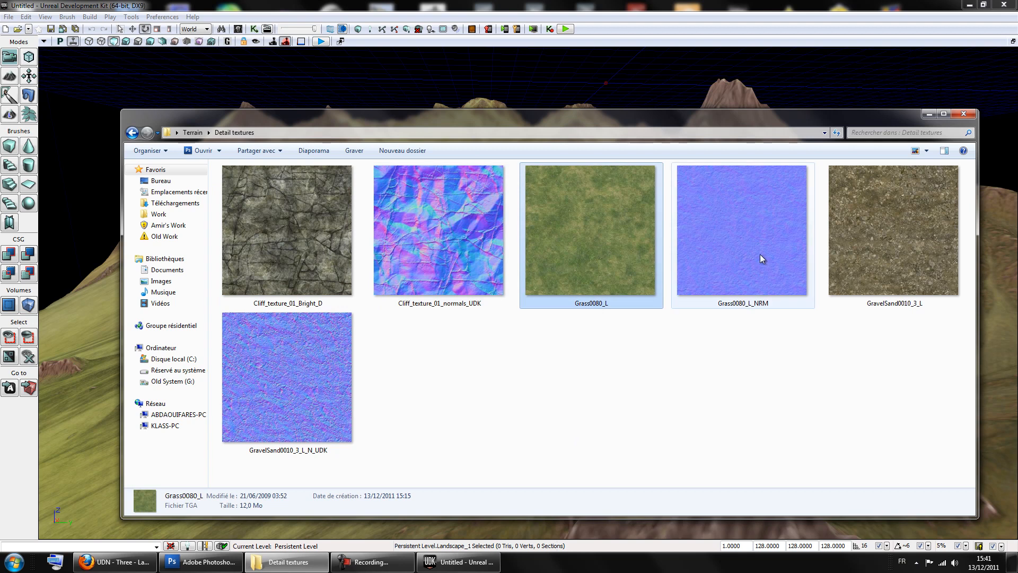
click(759, 253)
click(772, 341)
click(876, 270)
click(319, 392)
click(320, 285)
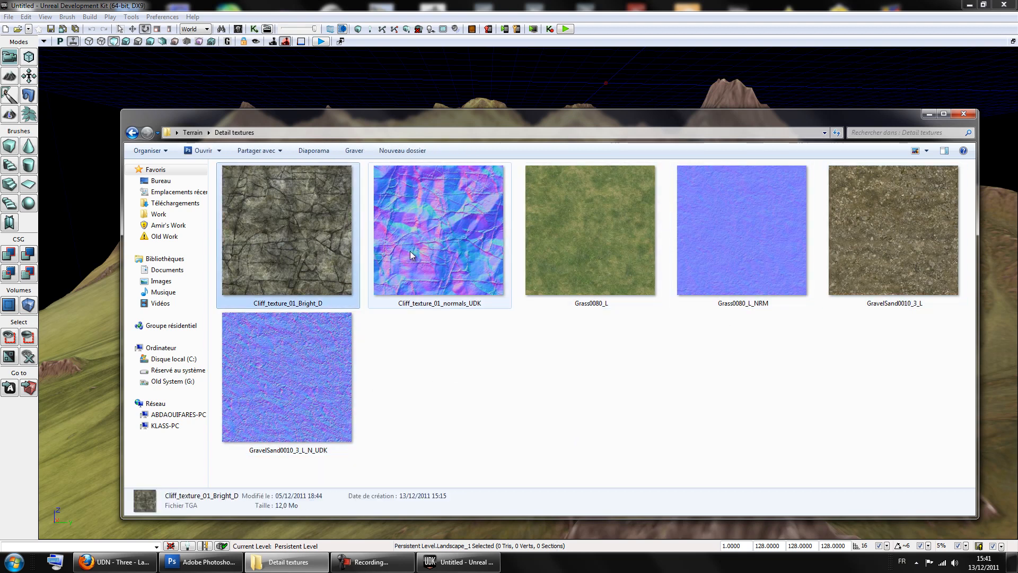
click(590, 265)
click(654, 359)
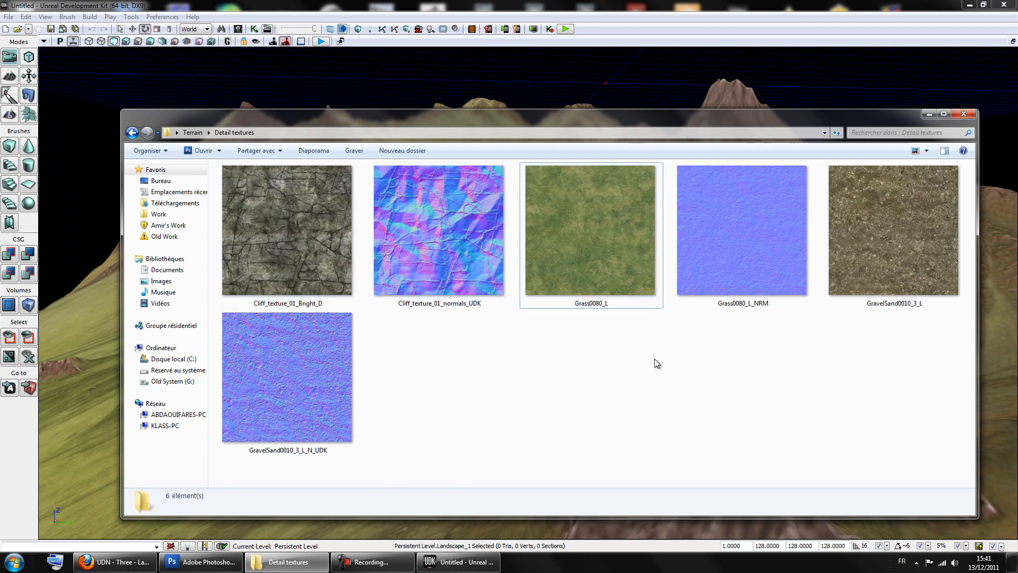
click(923, 117)
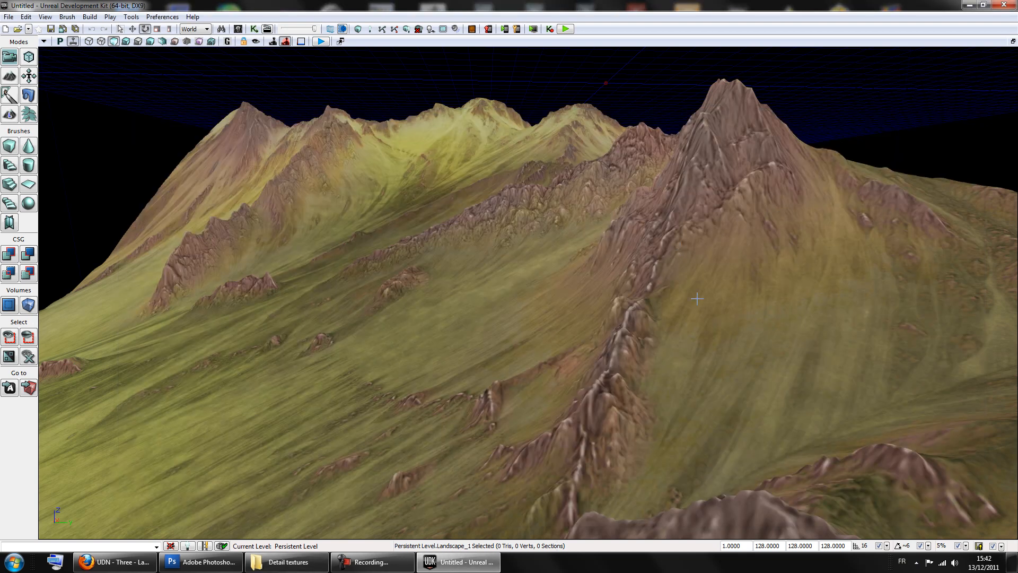
click(286, 562)
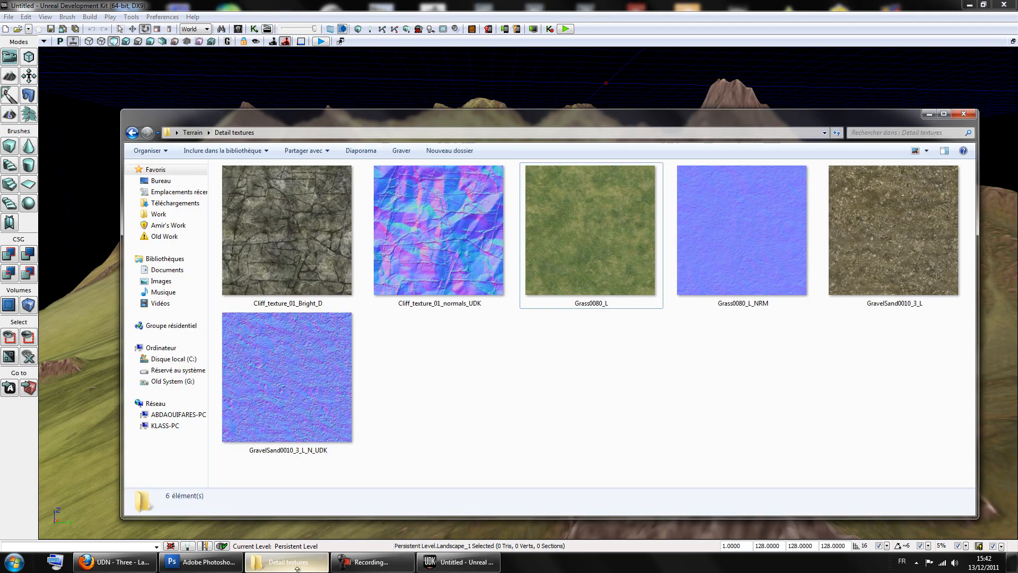
click(466, 563)
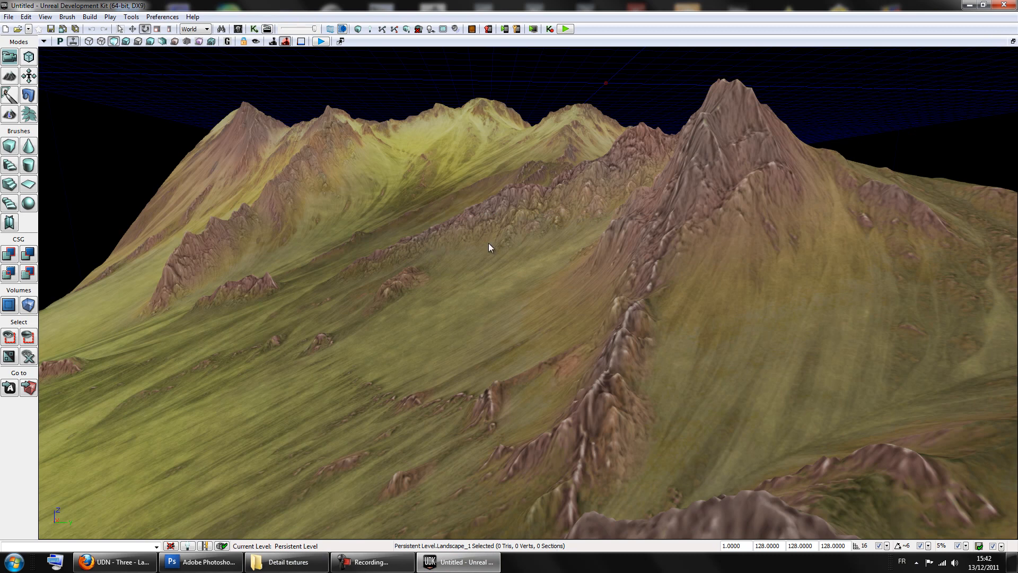
Inspect the landscape's peaks, slopes and valley from near and far to judge the diffuse texture's sharpness.
right_drag(695, 290, 743, 304)
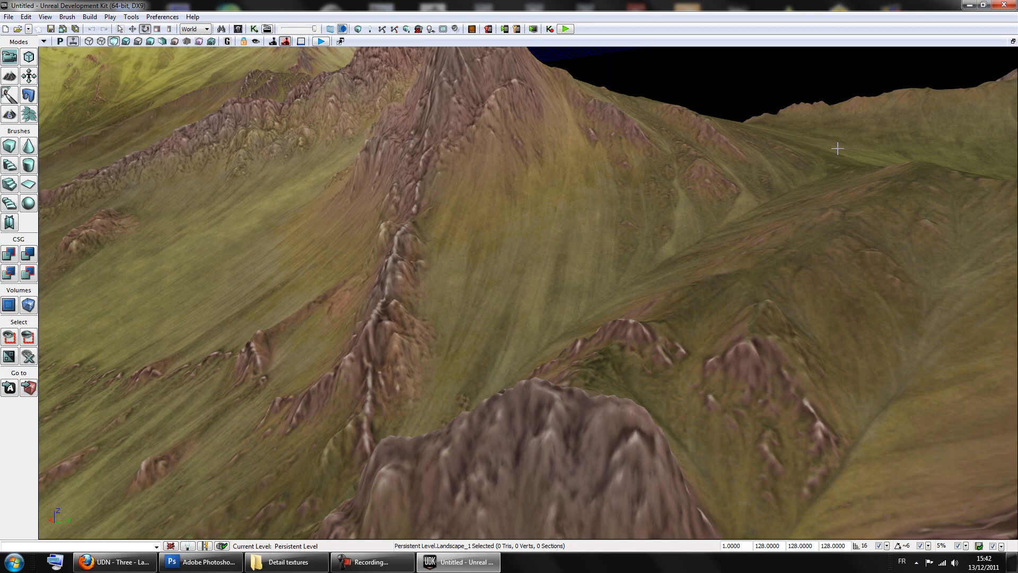
right_drag(877, 177, 836, 160)
right_drag(676, 336, 646, 314)
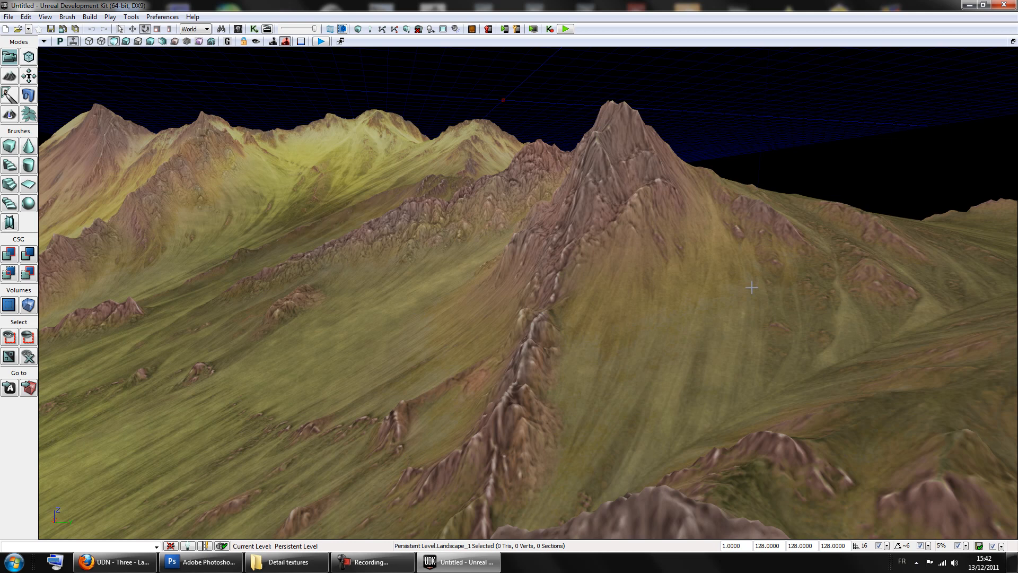
right_drag(714, 281, 506, 217)
drag(505, 217, 704, 317)
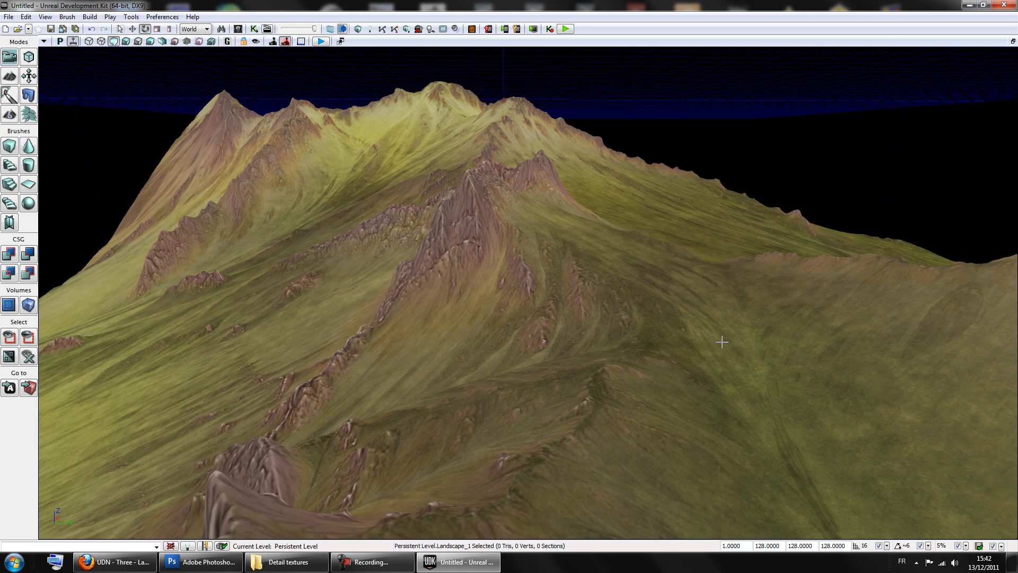
right_drag(672, 317, 450, 265)
drag(450, 265, 756, 355)
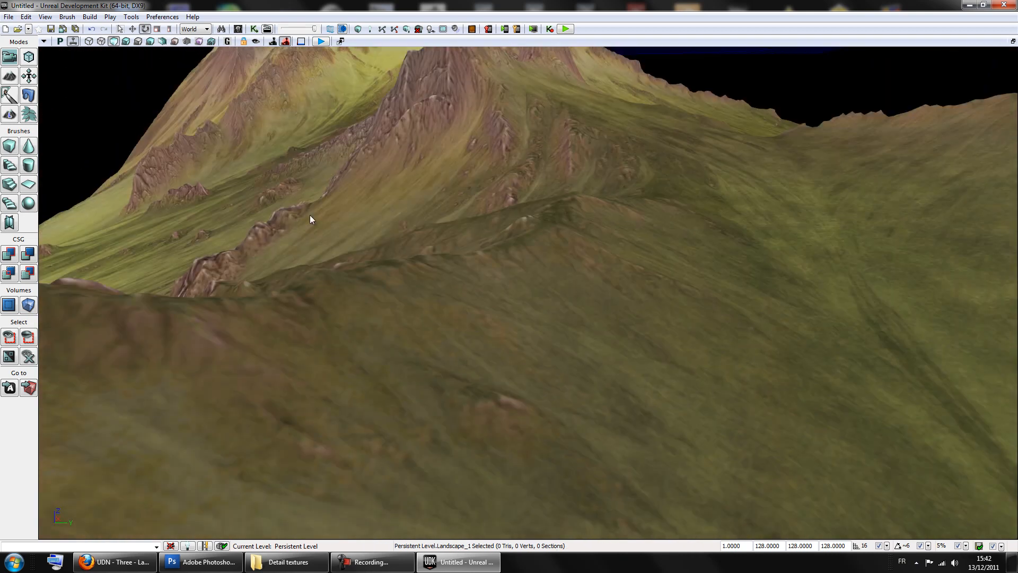
right_drag(648, 282, 552, 304)
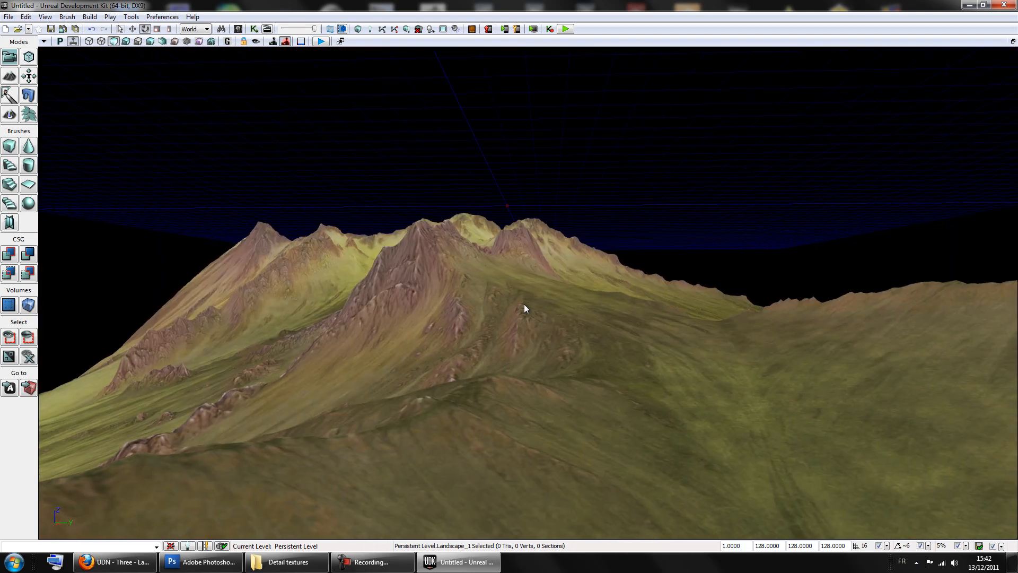
Open the Terrain_01_Diffuse_Mat material for editing and find the Blends group in the Material Function Library.
click(238, 28)
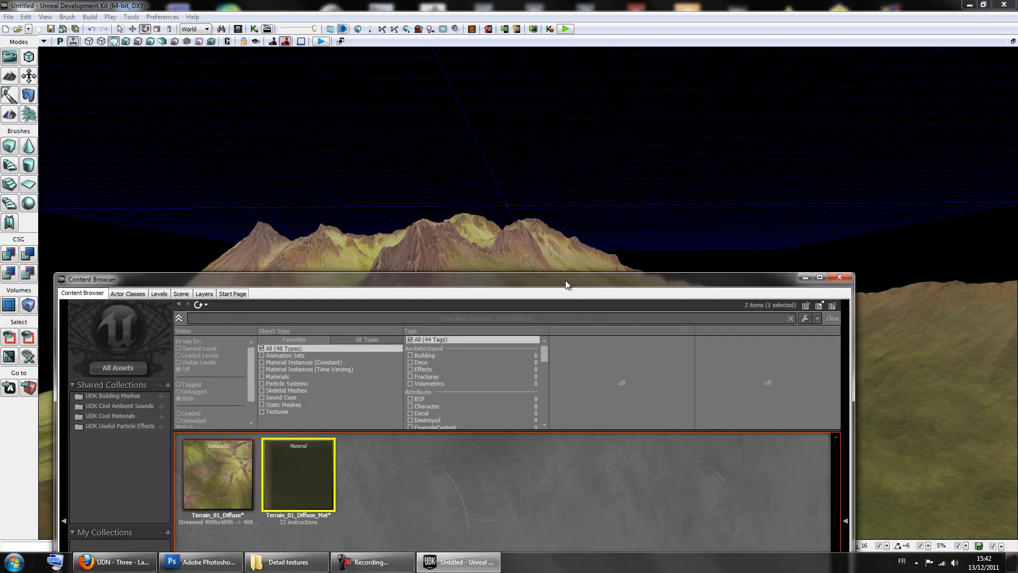
drag(567, 275, 715, 90)
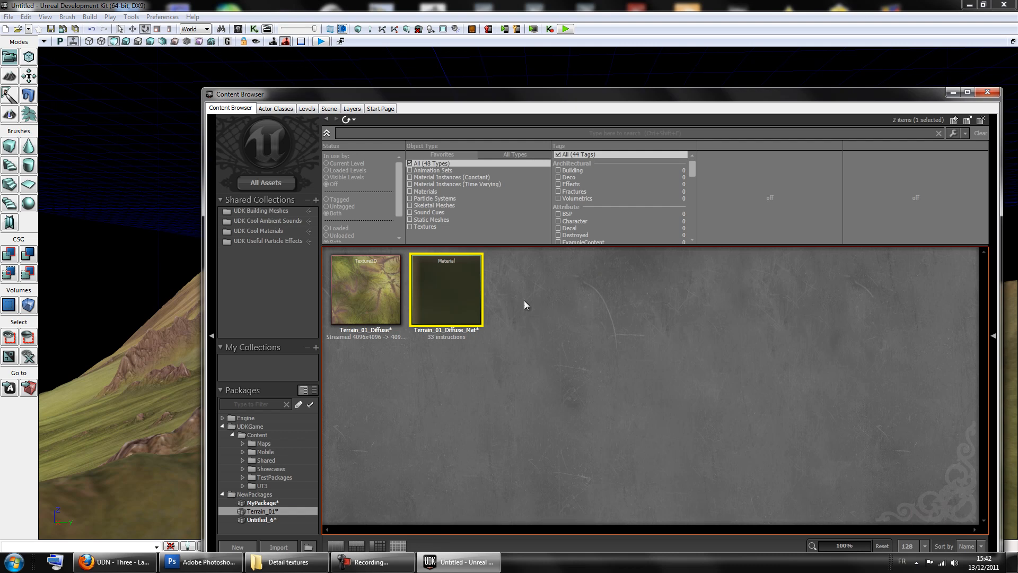
mouse_move(432, 307)
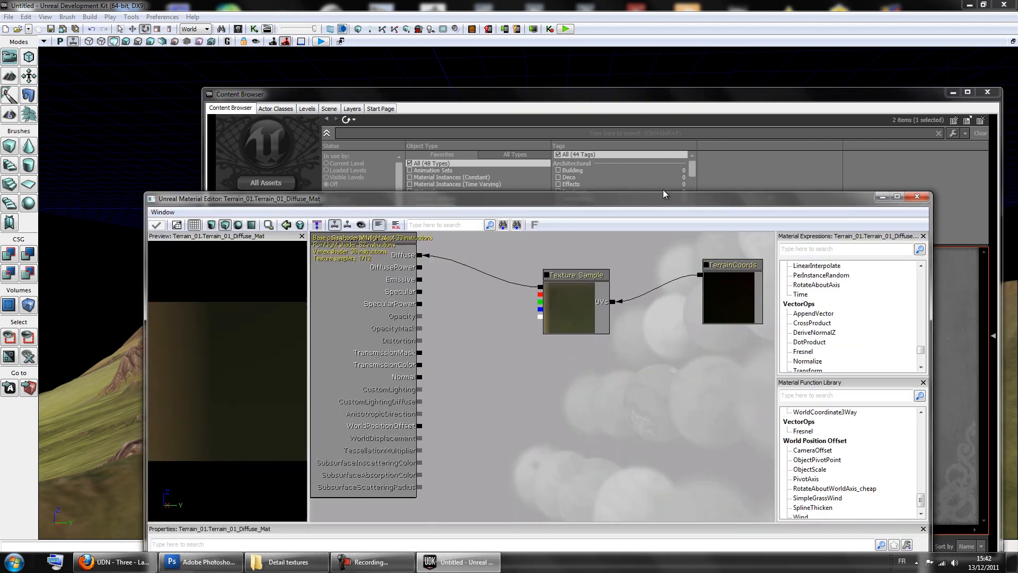
drag(663, 194, 594, 68)
drag(843, 365, 852, 294)
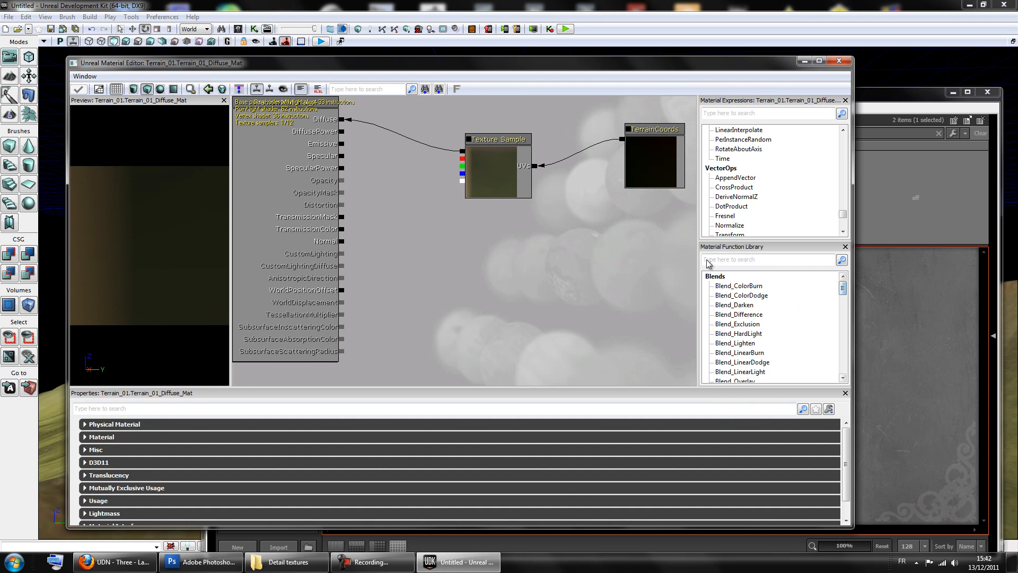
click(717, 276)
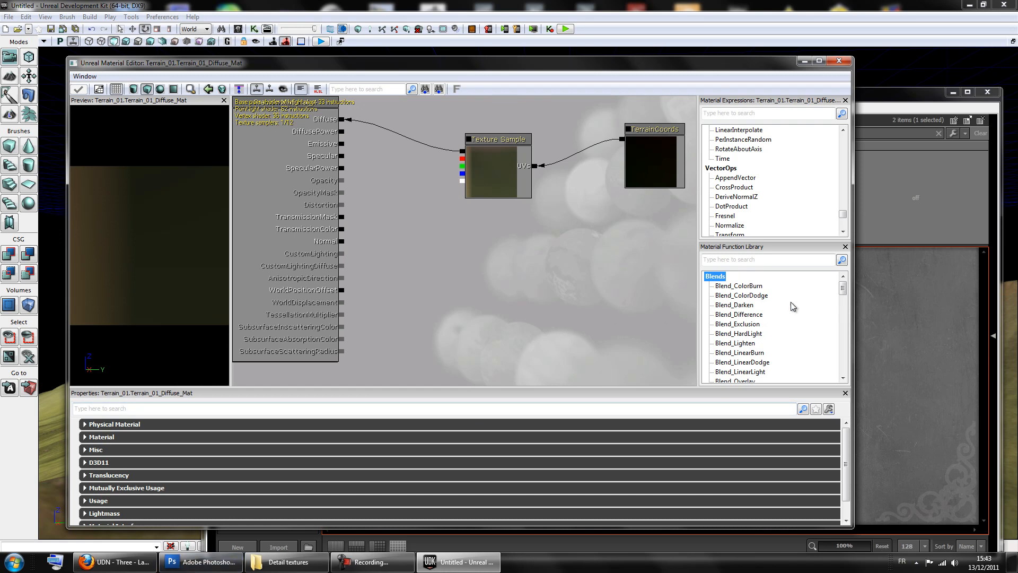
scroll(775, 363, down, 1)
scroll(774, 353, down, 1)
scroll(771, 333, up, 2)
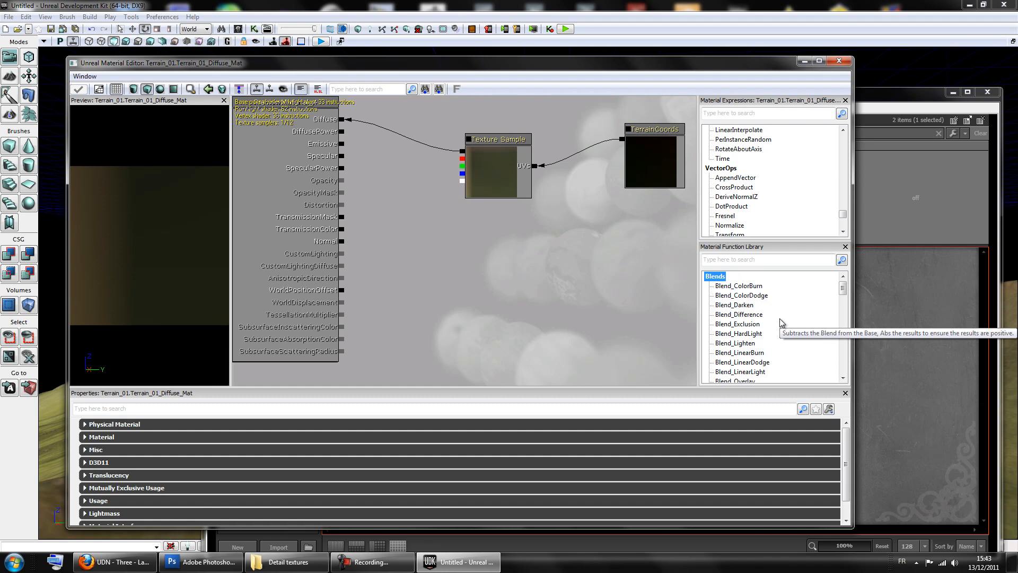
drag(504, 200, 576, 232)
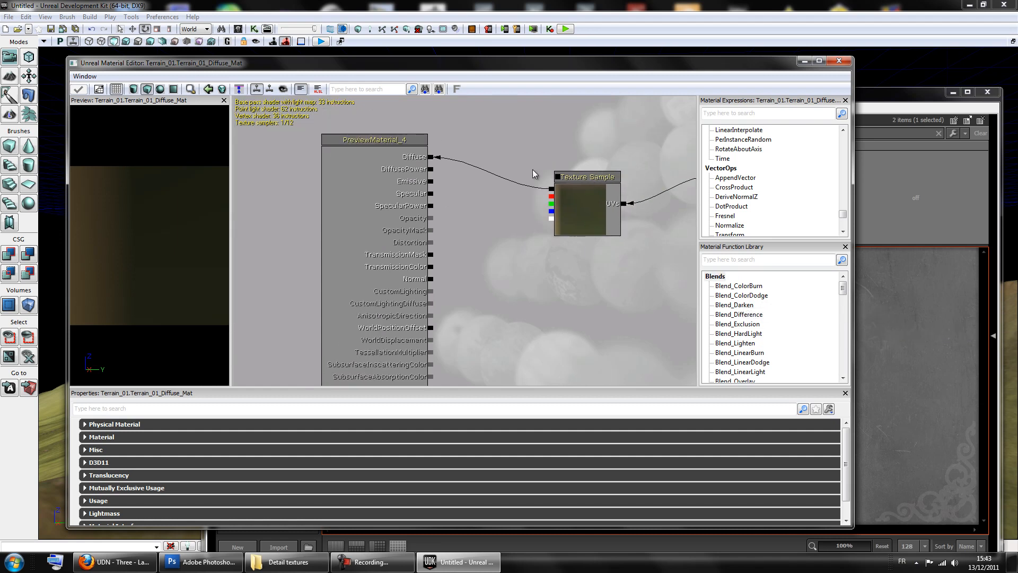
drag(548, 169, 490, 147)
drag(591, 293, 539, 288)
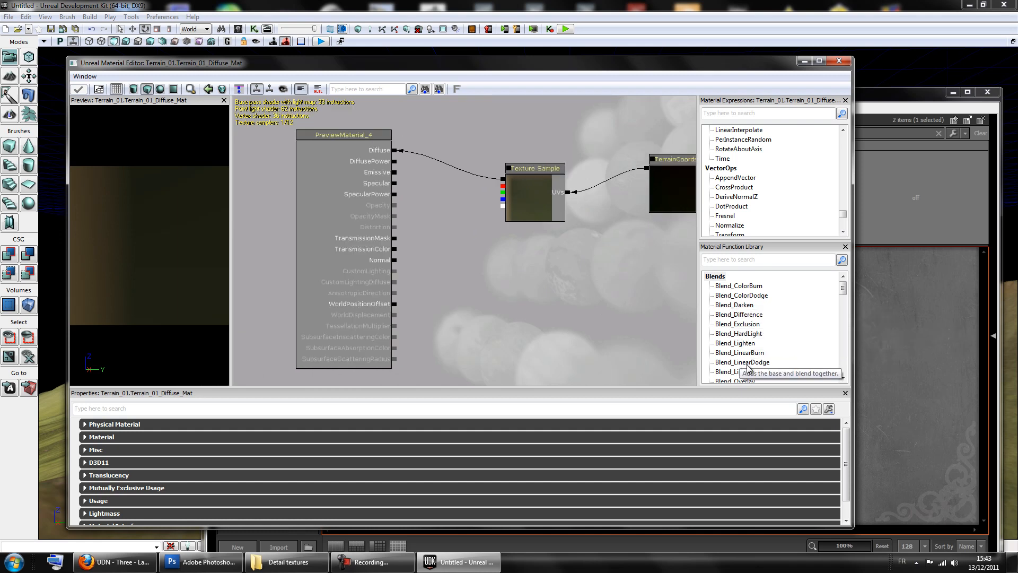
click(741, 380)
drag(744, 382, 575, 295)
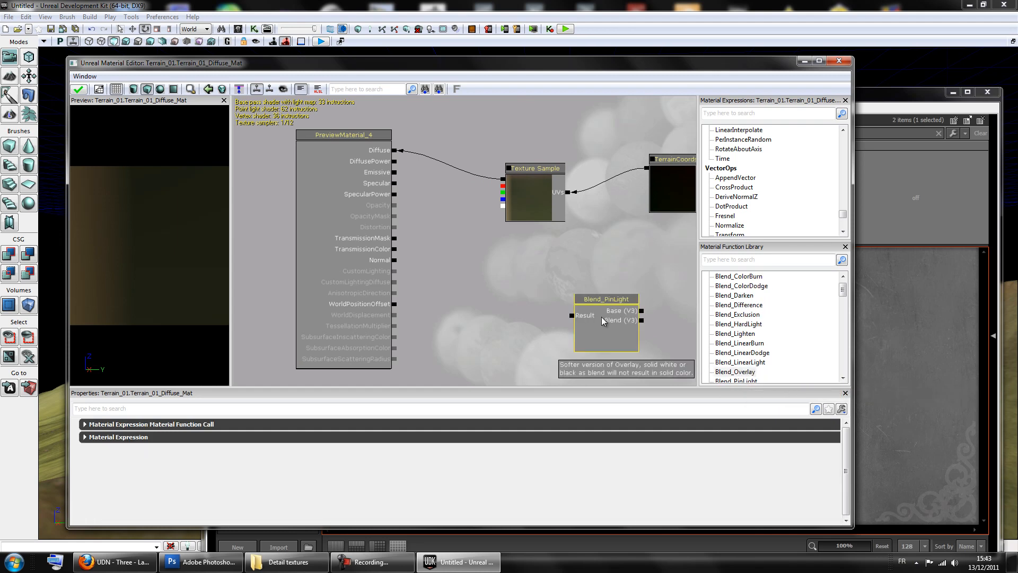
key(Delete)
Add a Blend_Overlay function to the material graph near the Diffuse input.
drag(885, 97, 708, 397)
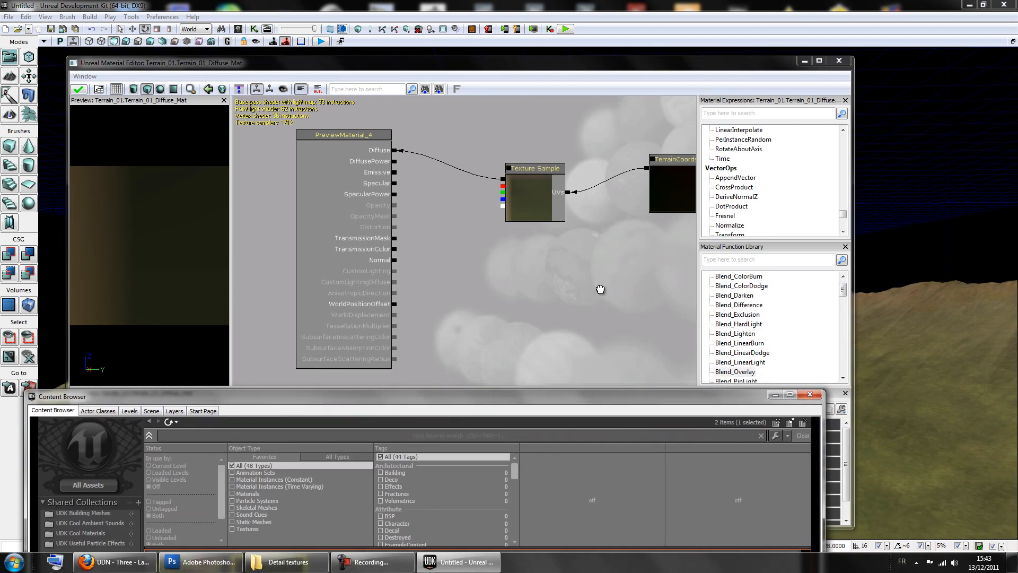
drag(606, 292, 595, 289)
click(822, 537)
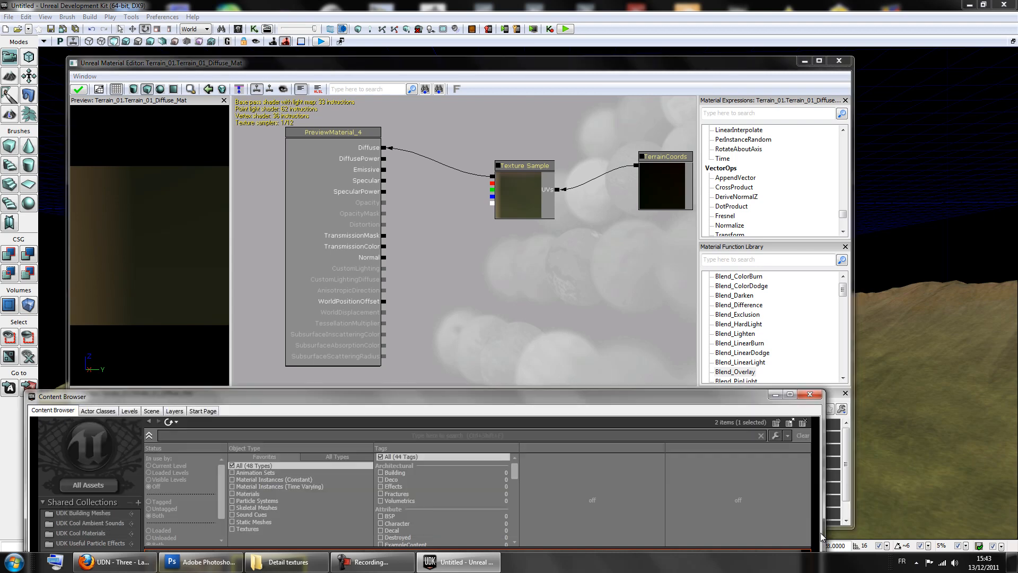
drag(577, 395, 701, 216)
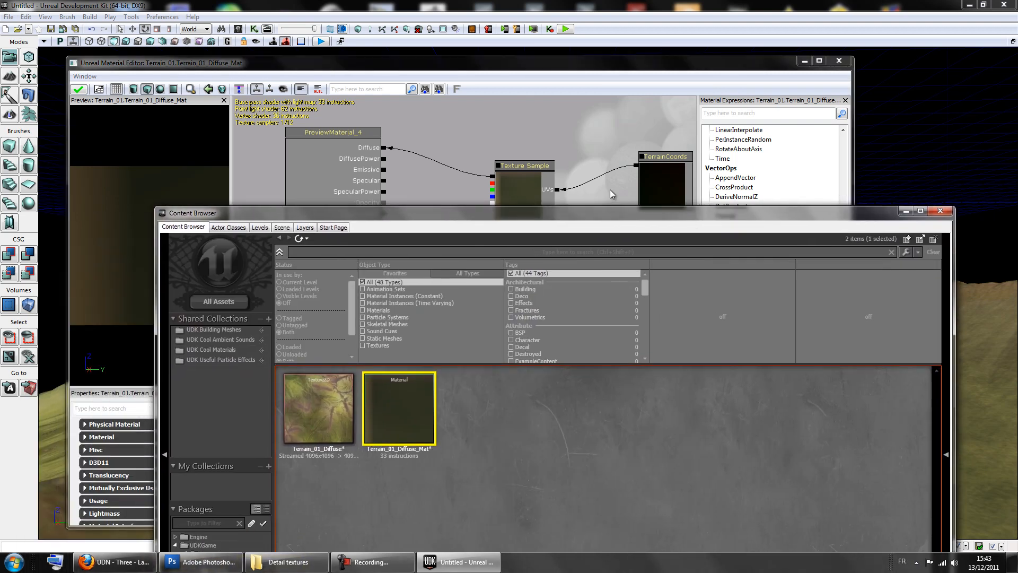
click(596, 69)
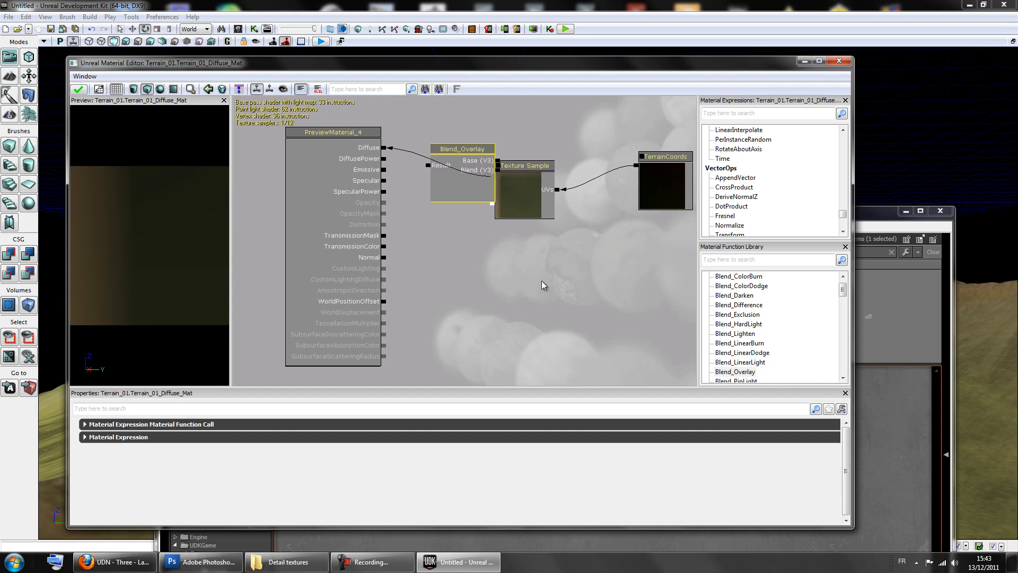
Move the Texture Sample and TerrainCoords nodes away from the material node and place Blend_Overlay in the gap between.
click(516, 205)
ctrl+click(662, 196)
drag(538, 208, 643, 163)
click(589, 238)
click(470, 205)
ctrl+drag(468, 197, 471, 219)
click(597, 284)
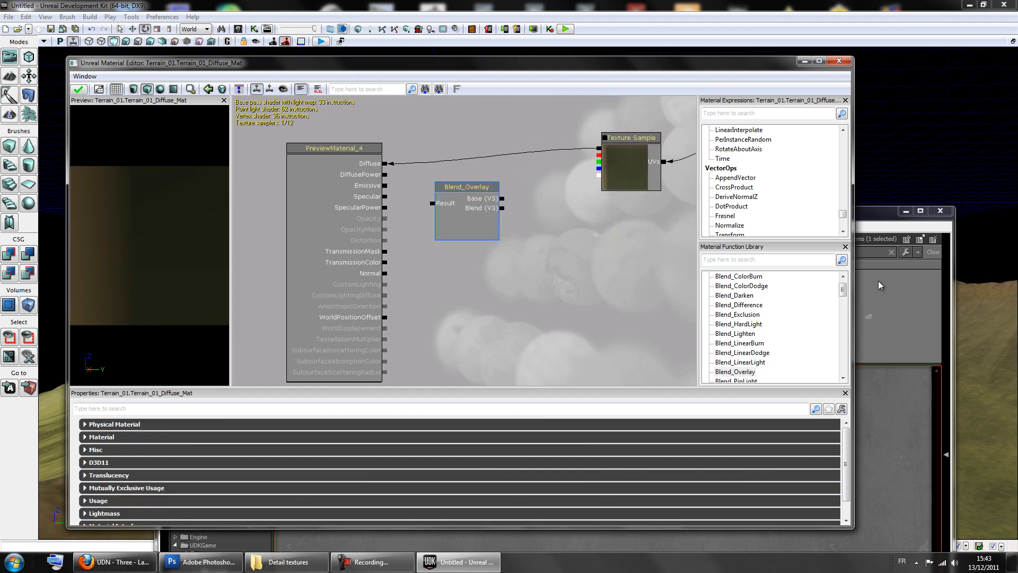
Open the Detail textures folder over the Content Browser and review its cliff, grass and gravel texture files.
click(890, 219)
drag(726, 220, 769, 78)
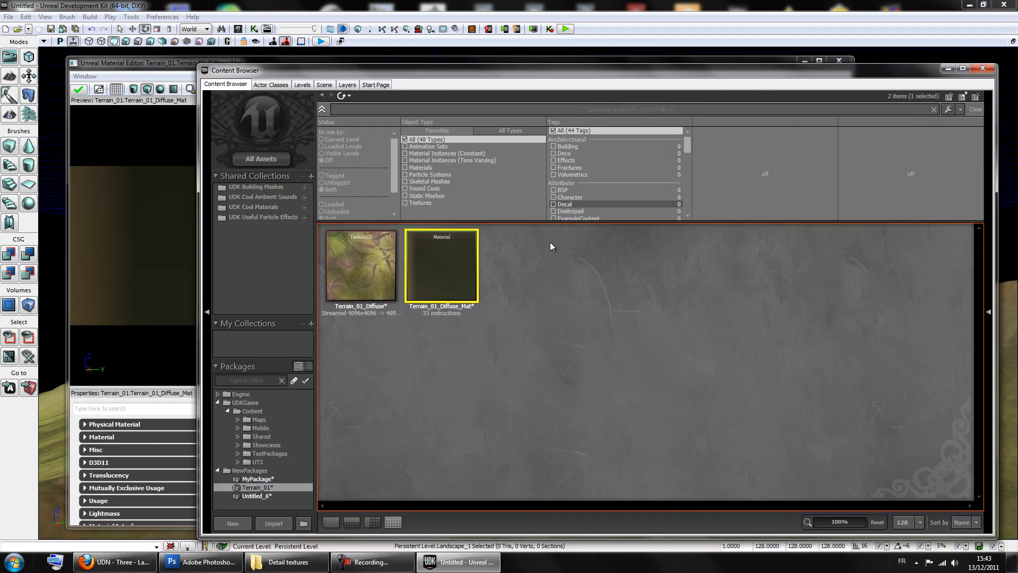
click(294, 561)
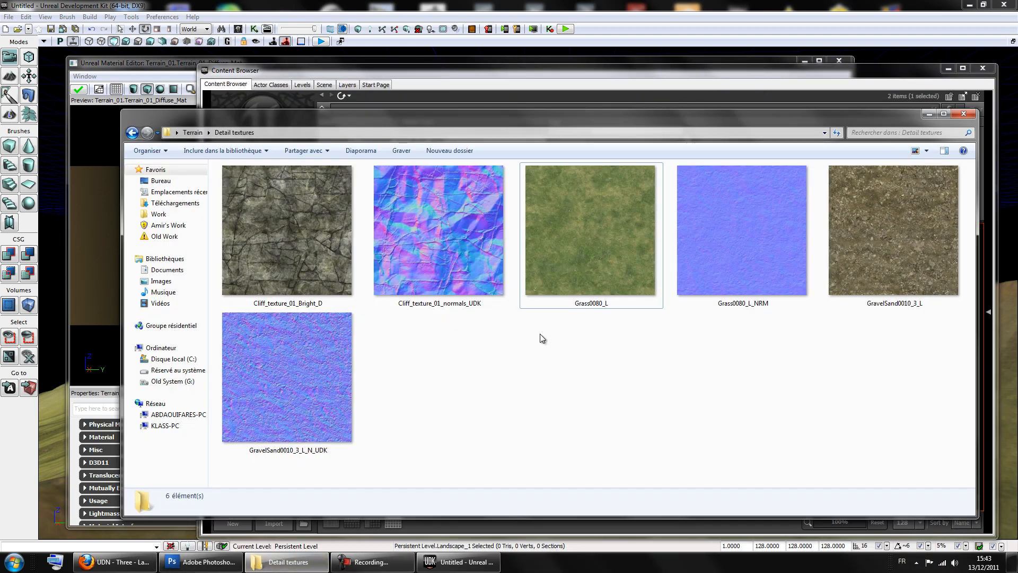
click(341, 253)
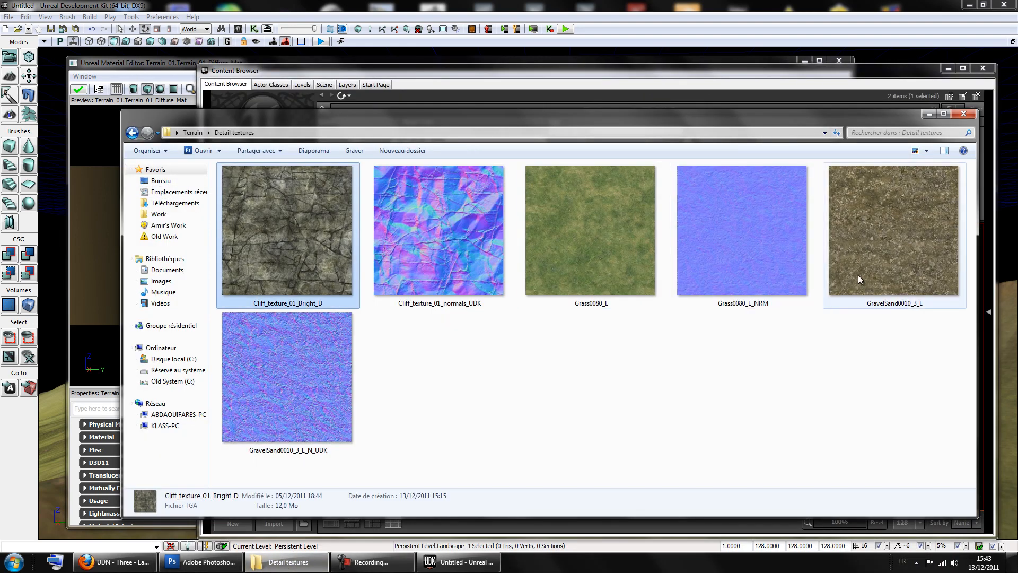
drag(536, 121, 563, 141)
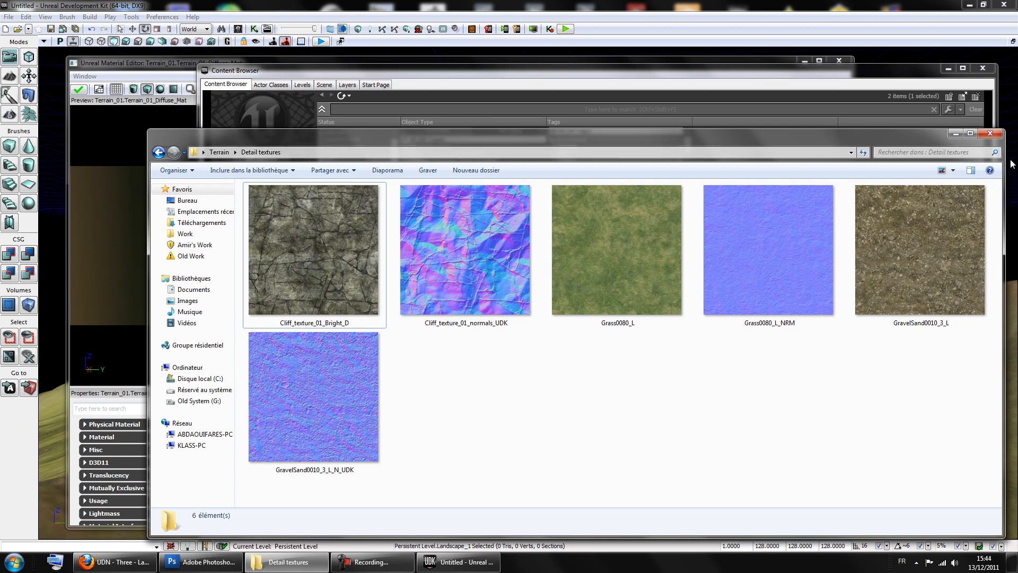
drag(887, 139, 794, 182)
Minimize the Content Browser and shift the material editor aside to examine the landscape's rocky and grassy areas.
click(949, 68)
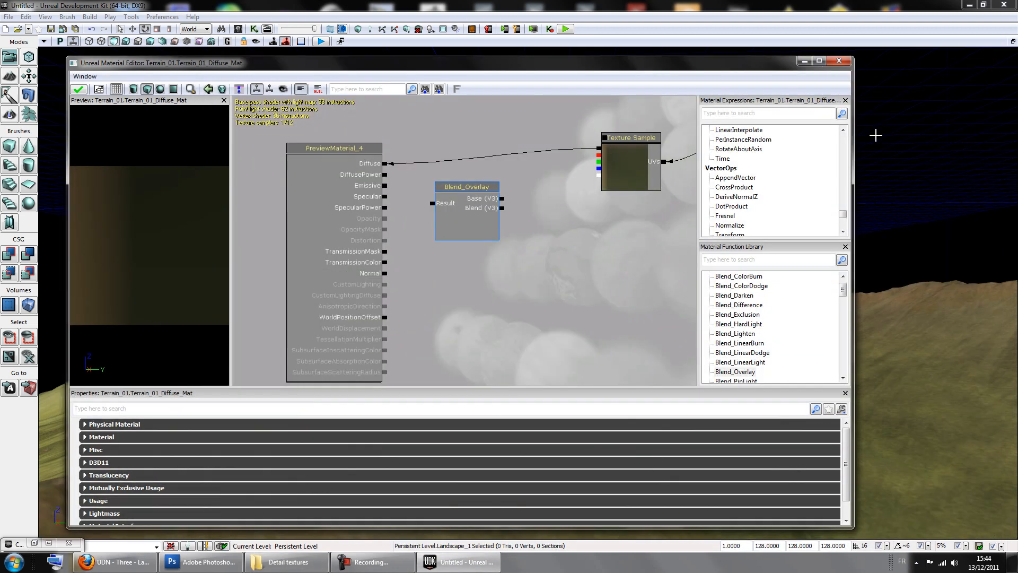
drag(743, 60, 643, 326)
right_drag(754, 172, 745, 188)
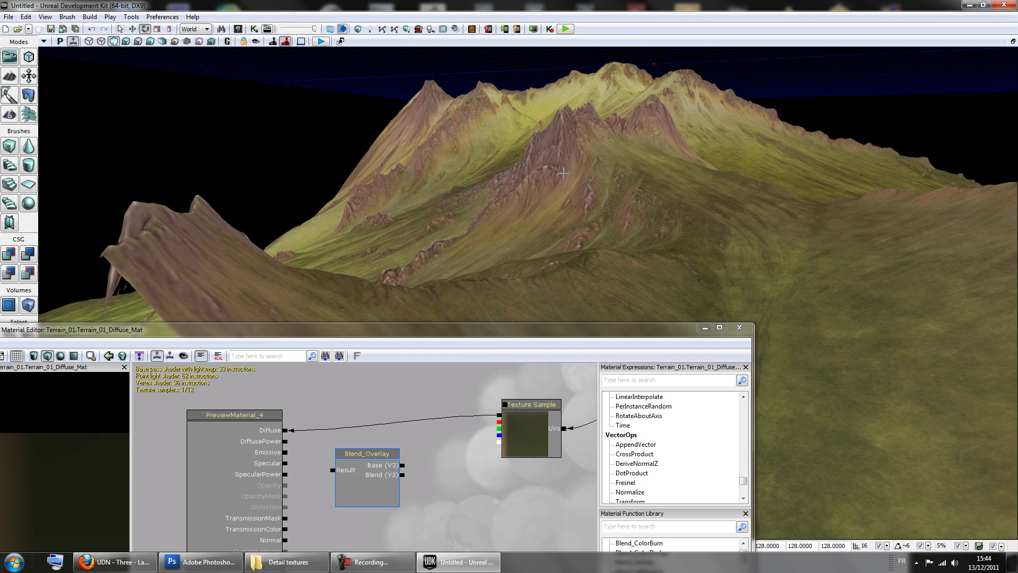
drag(641, 329, 843, 130)
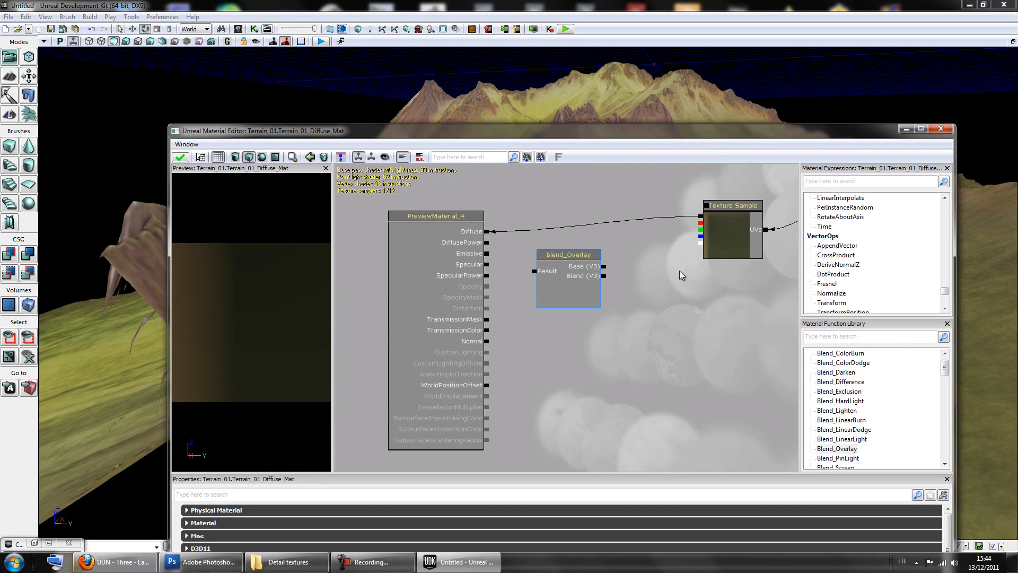
Return to the Detail textures folder and examine the Grass0080_L and GravelSand0010_3_L diffuse textures.
click(307, 567)
click(558, 317)
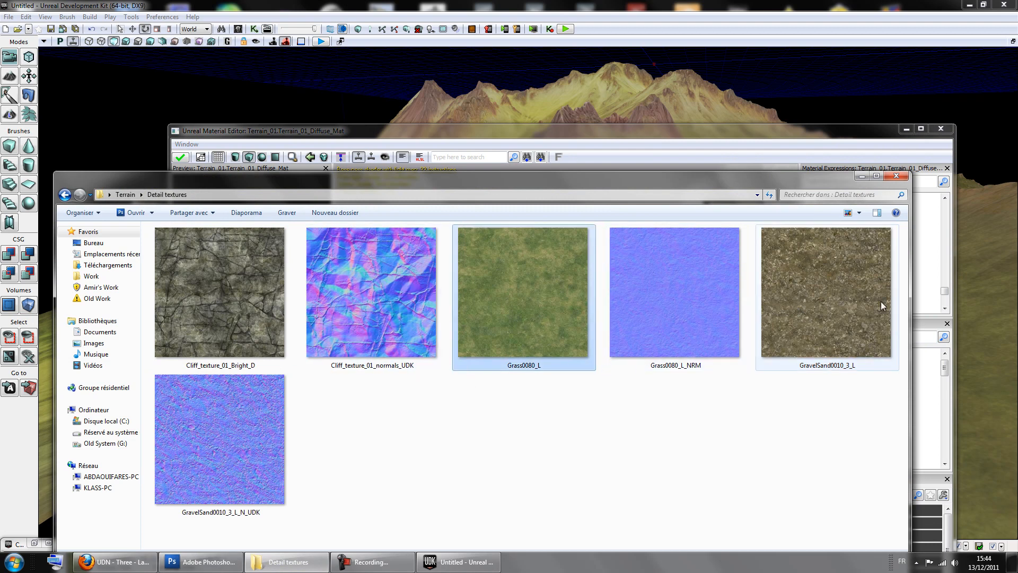
click(802, 318)
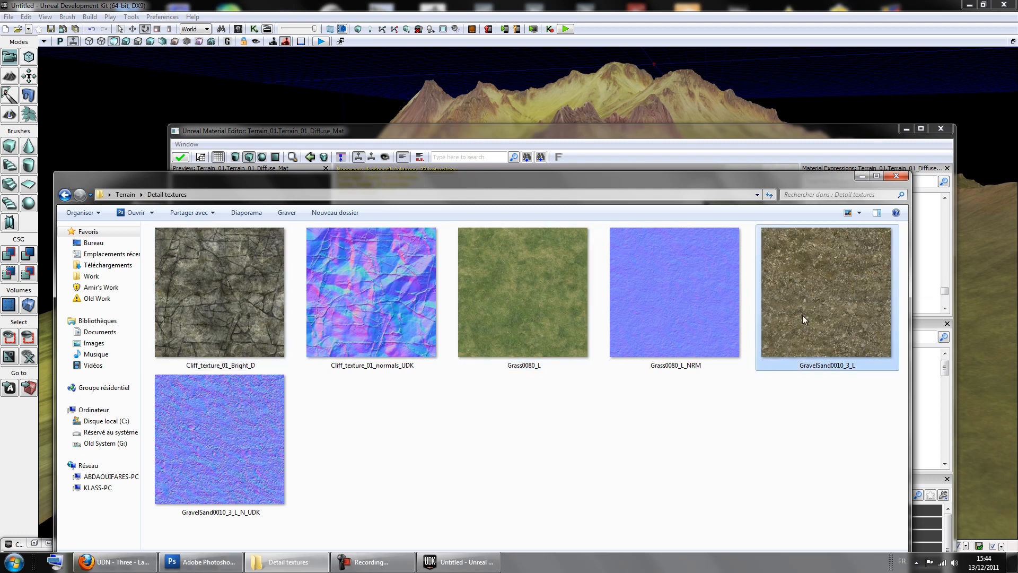
click(764, 430)
drag(529, 180, 654, 93)
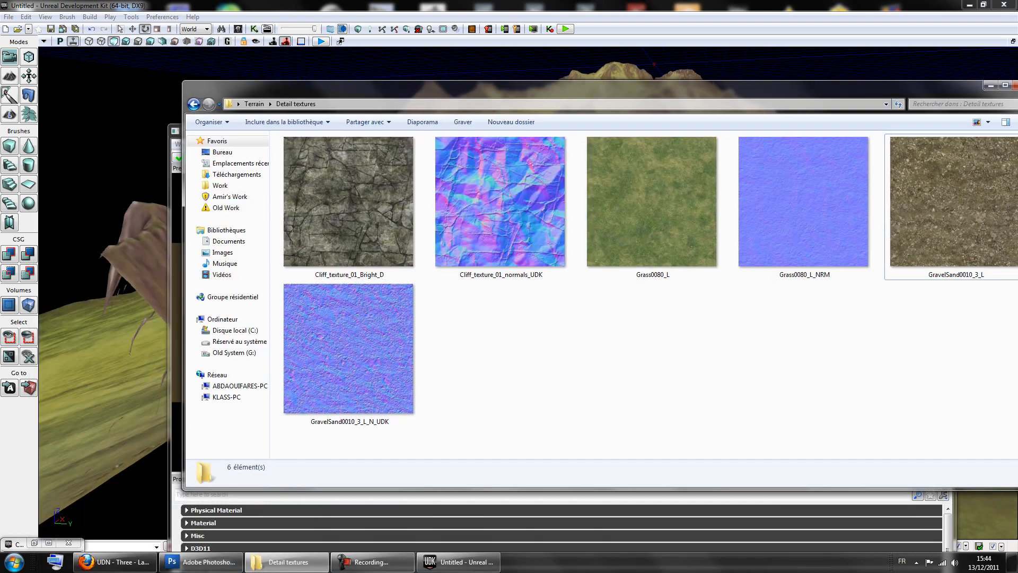
Open Cliff_texture_01_Bright_D, Grass0080_L and GravelSand0010_3_L from the Detail textures folder in Photoshop.
click(300, 567)
click(201, 562)
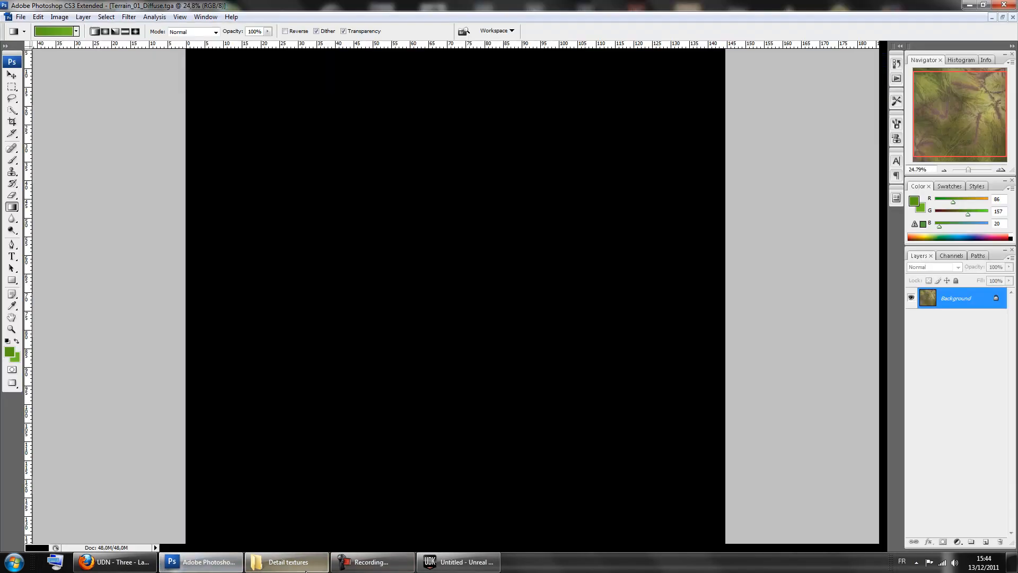
click(303, 561)
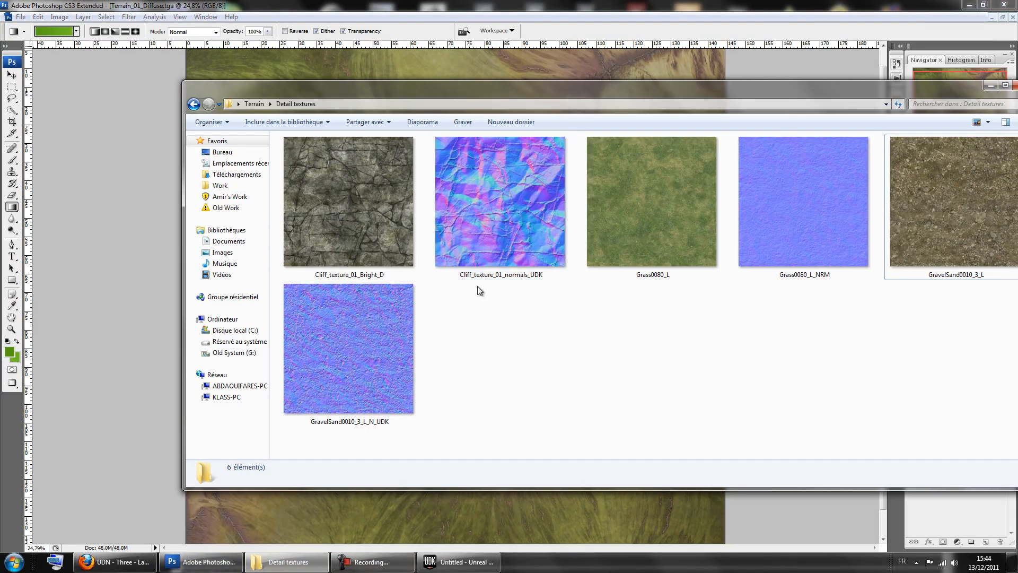
ctrl+click(596, 265)
ctrl+click(911, 249)
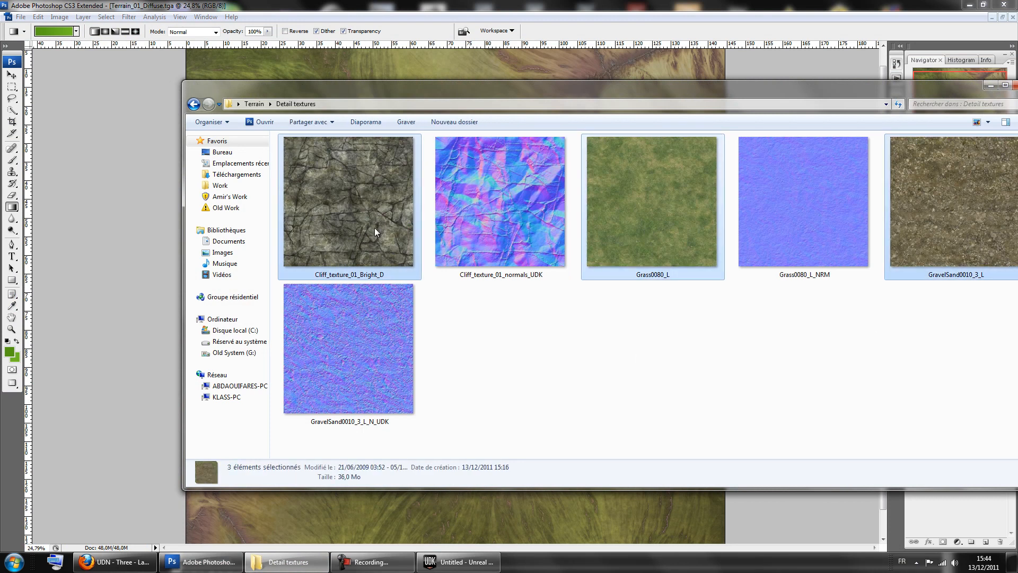
key(Return)
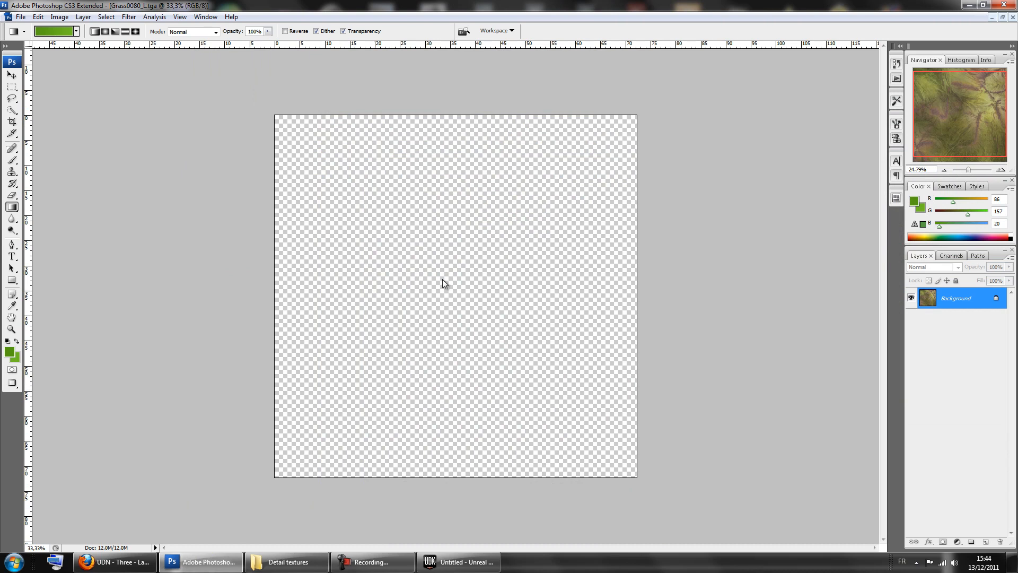
Restore the images to floating windows and spread the GravelSand0010_3_L and Grass0080_L windows away from the cliff texture.
click(1002, 17)
drag(234, 65, 667, 99)
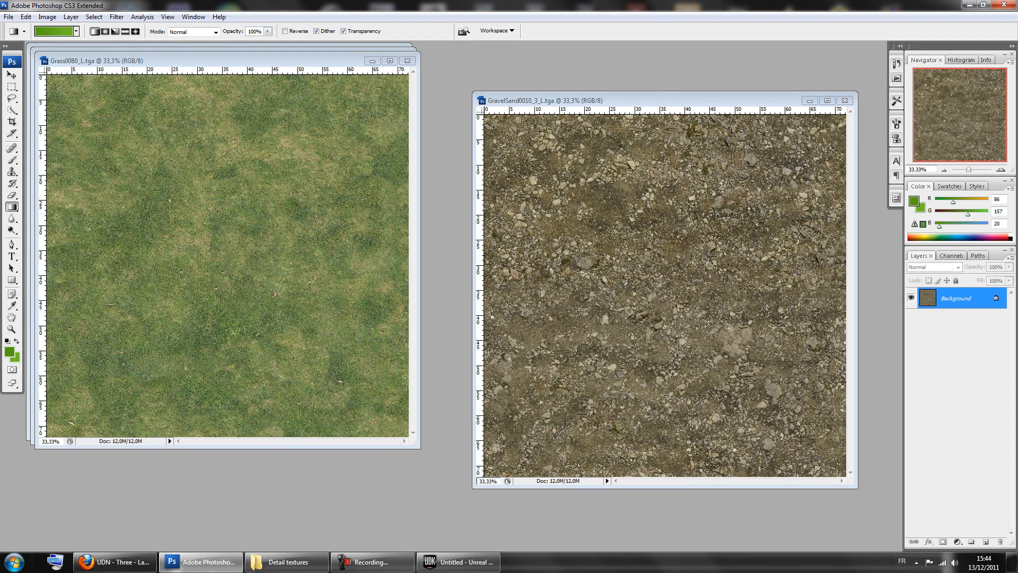
drag(220, 64, 689, 190)
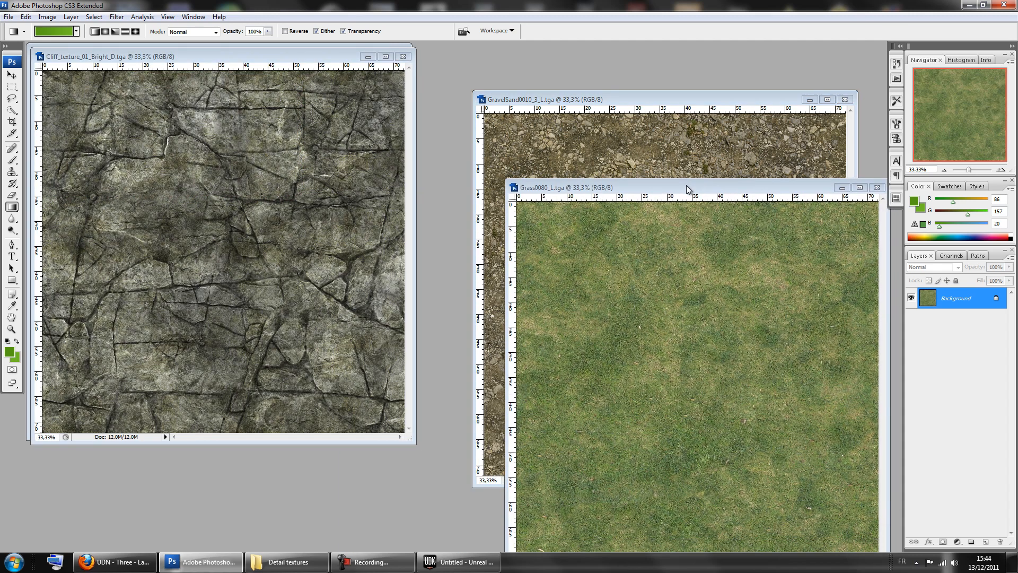
click(734, 146)
drag(718, 103, 611, 58)
click(808, 184)
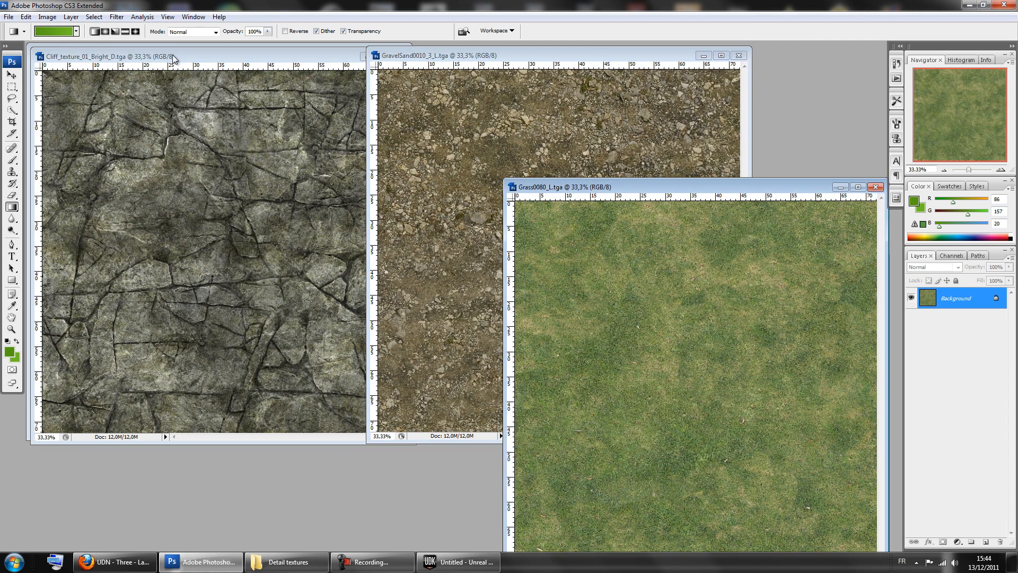
Enlarge the Cliff_texture_01_Bright_D window beyond its canvas and move it to uncover part of the Terrain_01_Diffuse image.
click(175, 56)
drag(175, 56, 209, 50)
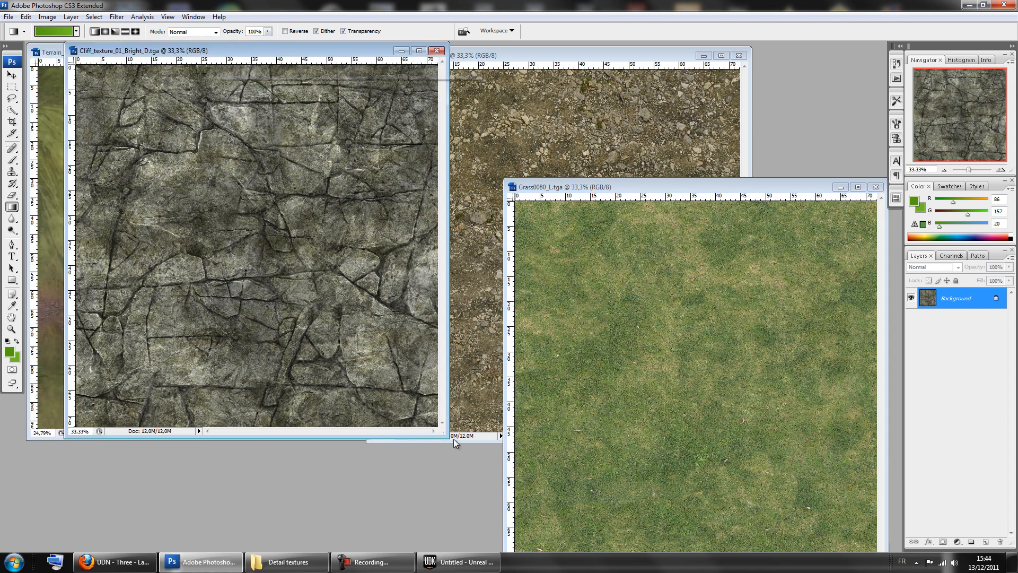
drag(448, 438, 554, 490)
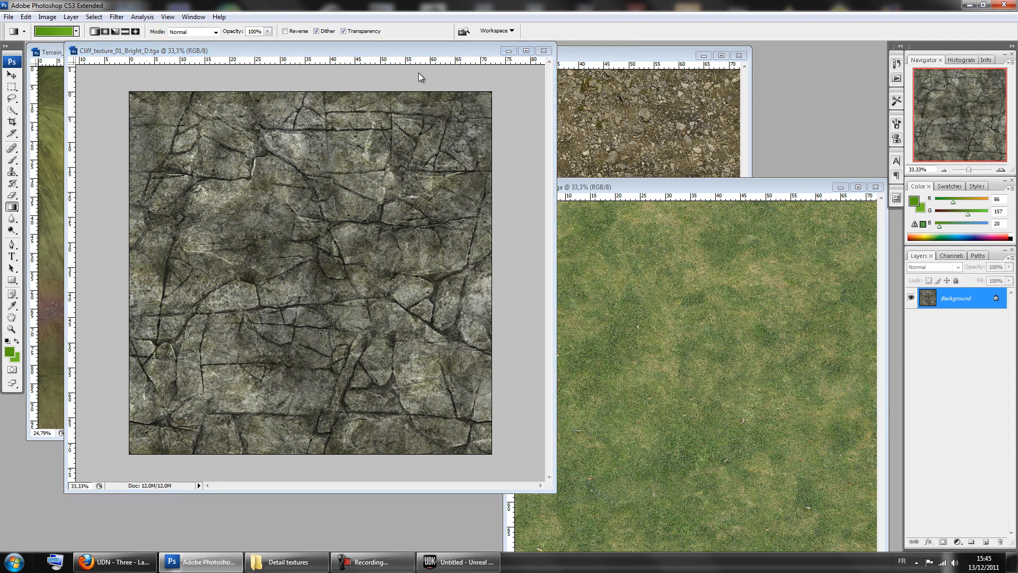
drag(377, 52, 439, 85)
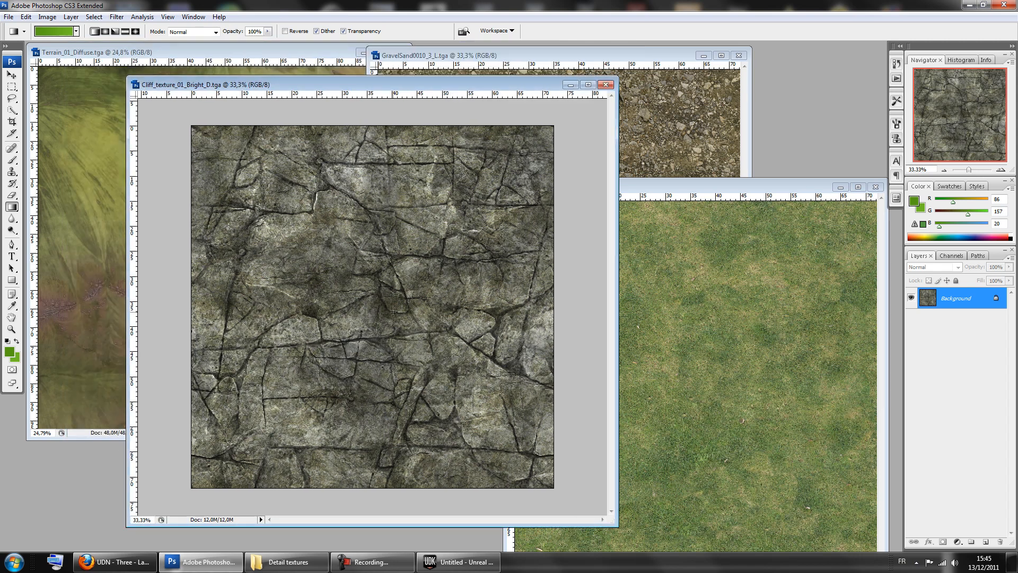
Bring Grass0080_L to the front, find the Hue/Saturation adjustment, and place the image window overlapping the cliff and gravel textures.
click(672, 191)
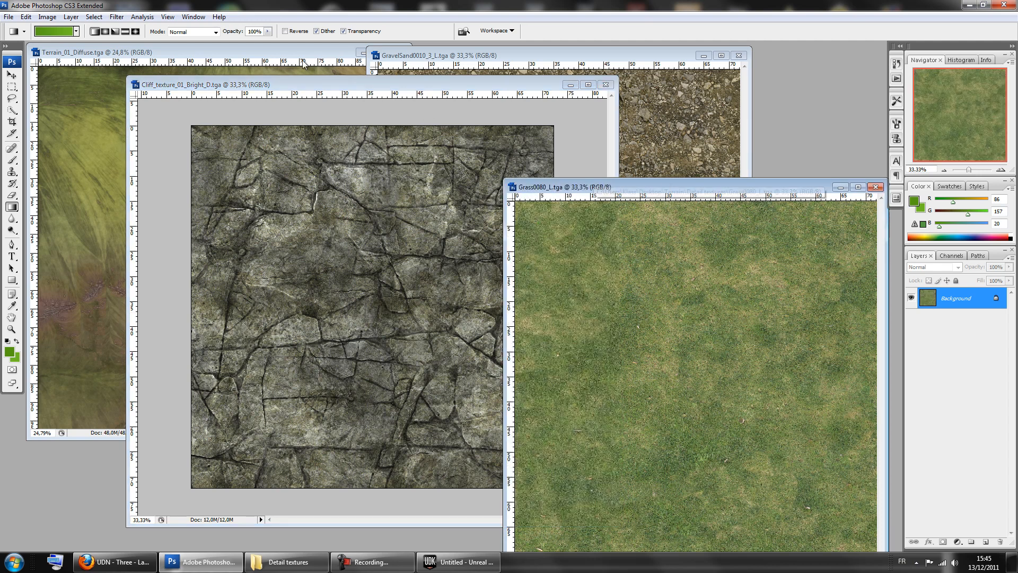
drag(706, 190, 443, 121)
click(57, 20)
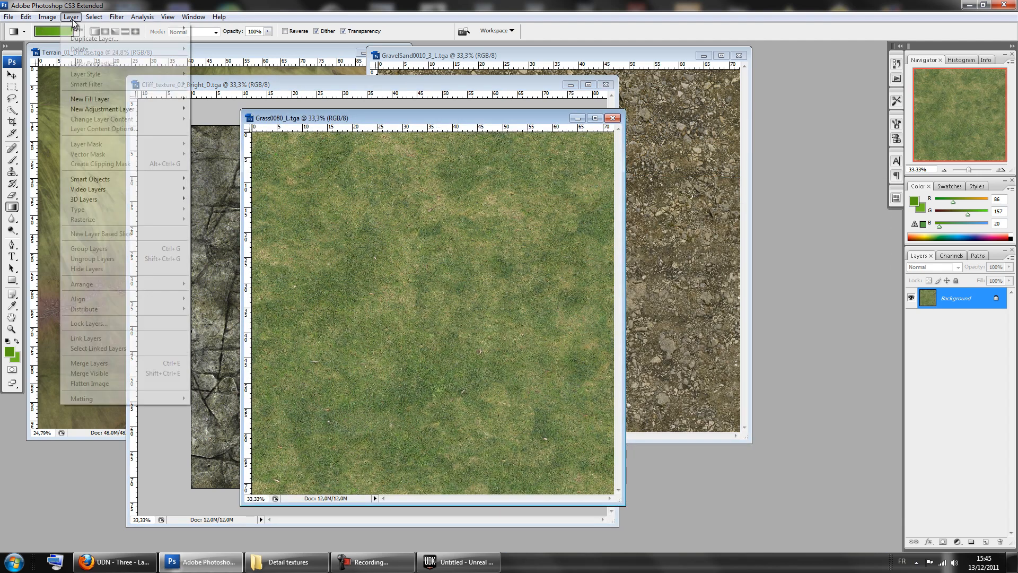
mouse_move(87, 44)
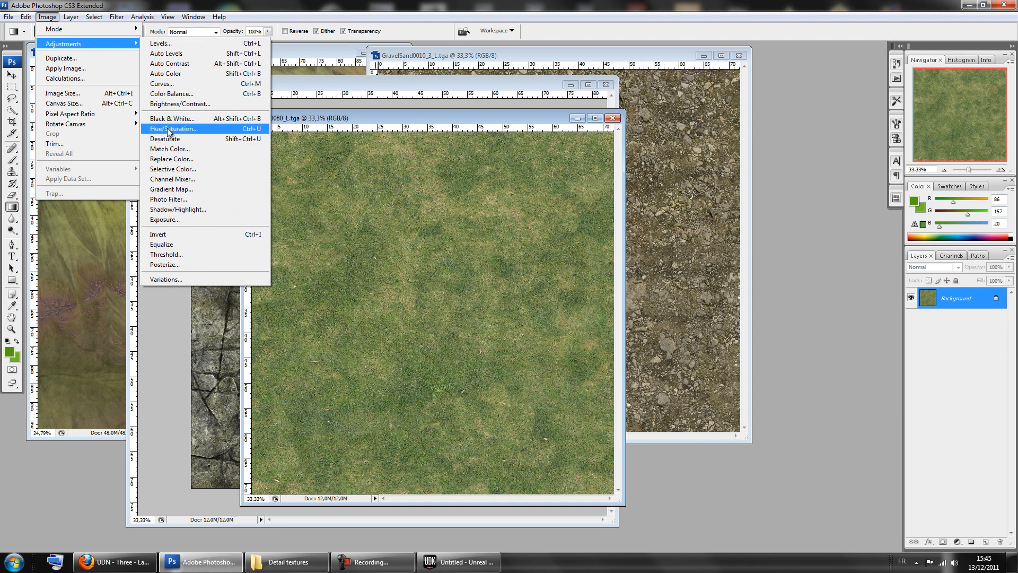
drag(480, 116, 600, 121)
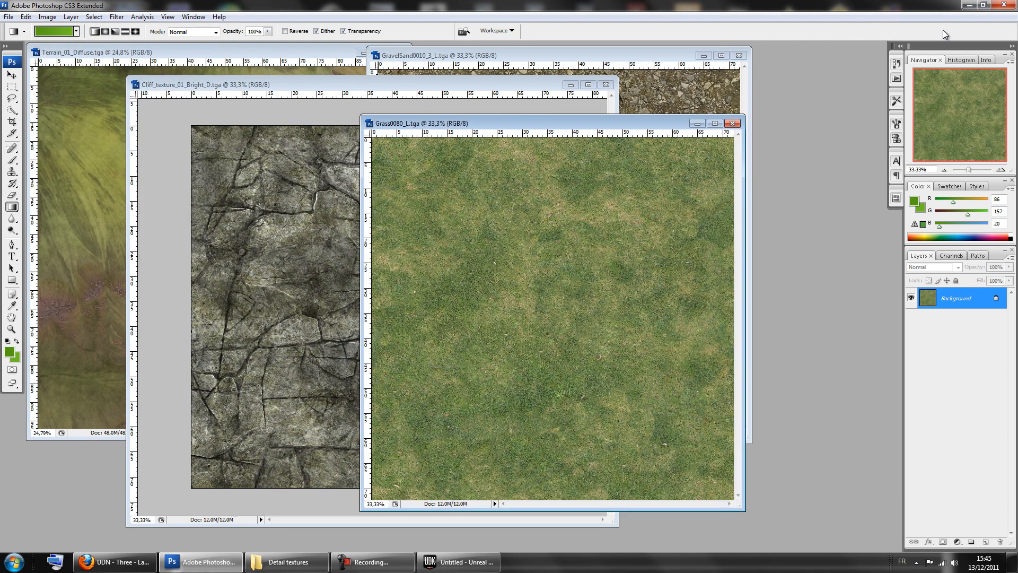
Switch back to Unreal Development Kit and review the Blend_Overlay node in the Terrain_01_Diffuse_Mat graph.
click(969, 5)
drag(728, 87, 654, 210)
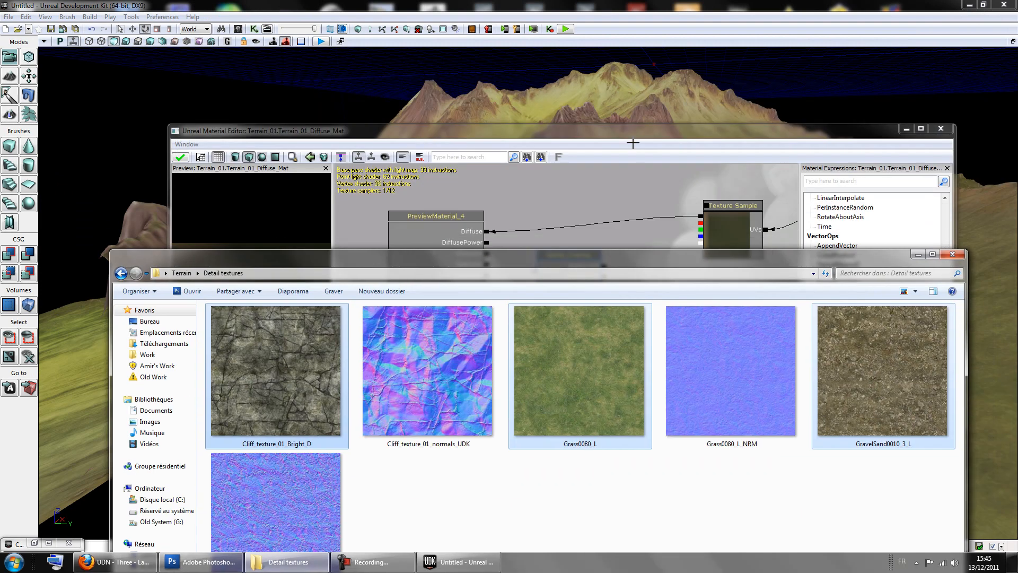
drag(776, 136, 772, 90)
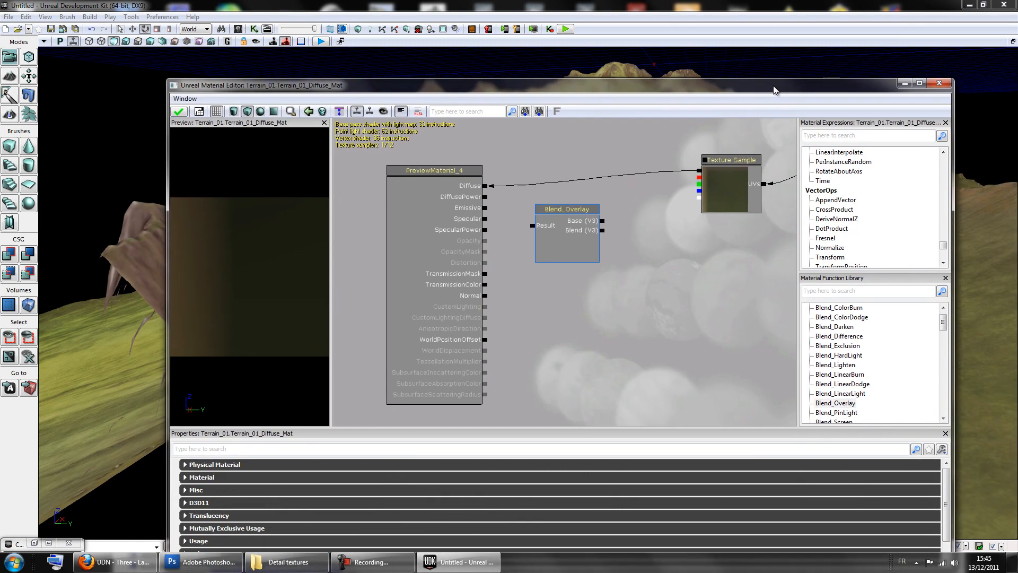
Switch to Photoshop and desaturate the Grass0080_L texture with Hue/Saturation, setting Saturation to -100.
click(192, 561)
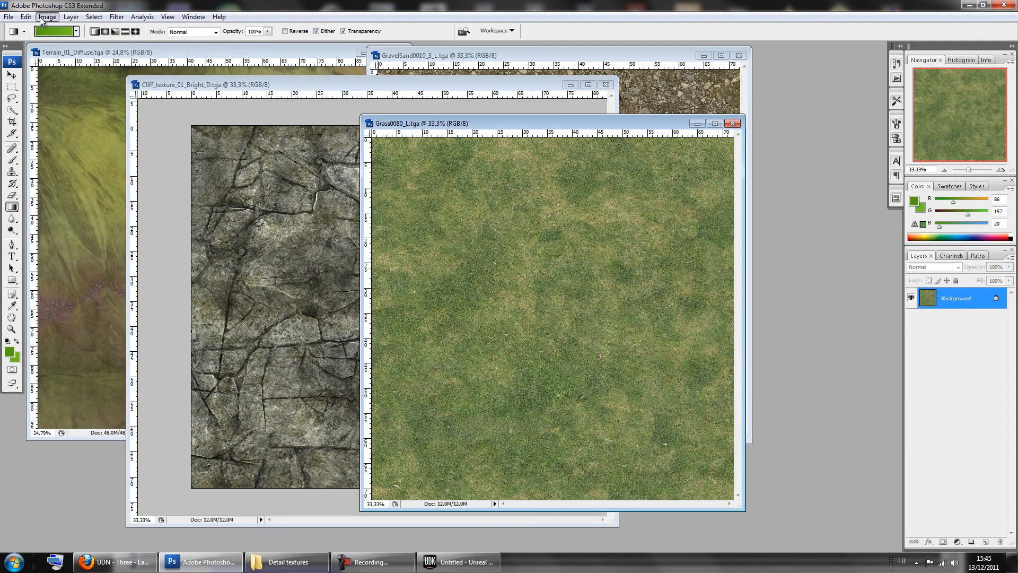
click(42, 17)
mouse_move(75, 44)
click(218, 132)
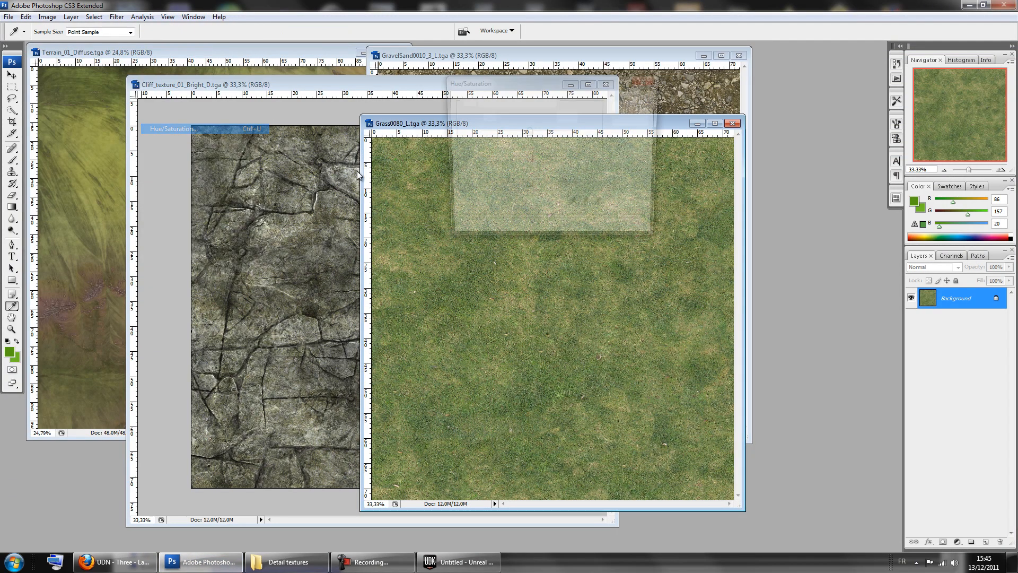
drag(528, 160, 476, 160)
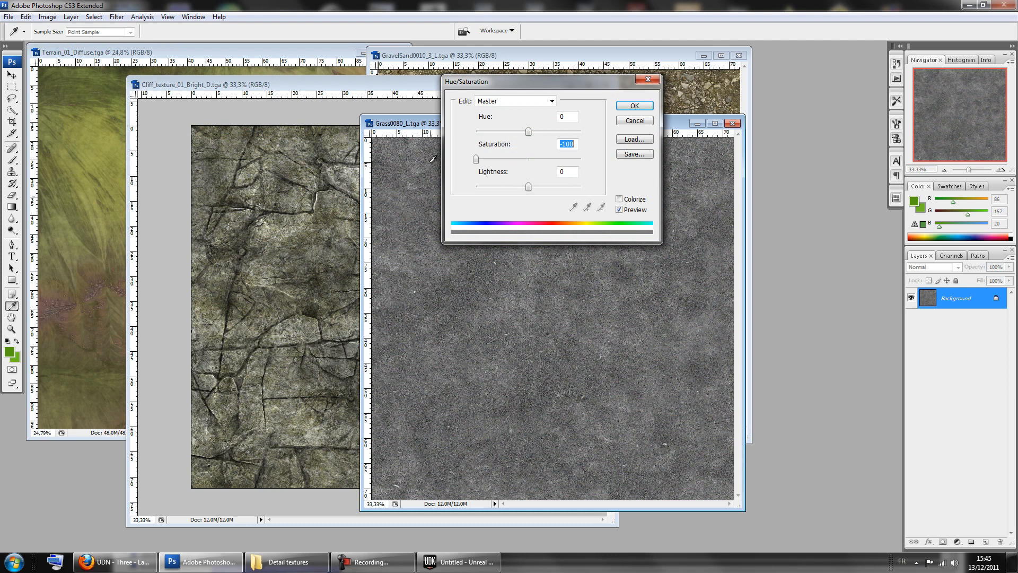
click(634, 106)
key(g)
Fully desaturate the Cliff_texture_01_Bright_D texture with a Hue/Saturation adjustment.
click(284, 87)
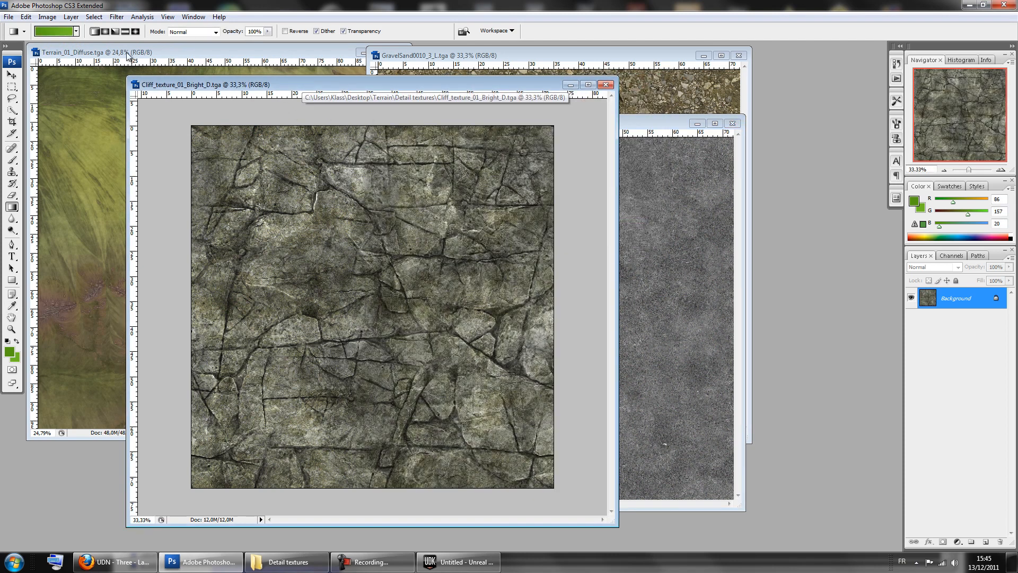
click(47, 17)
mouse_move(129, 46)
click(171, 129)
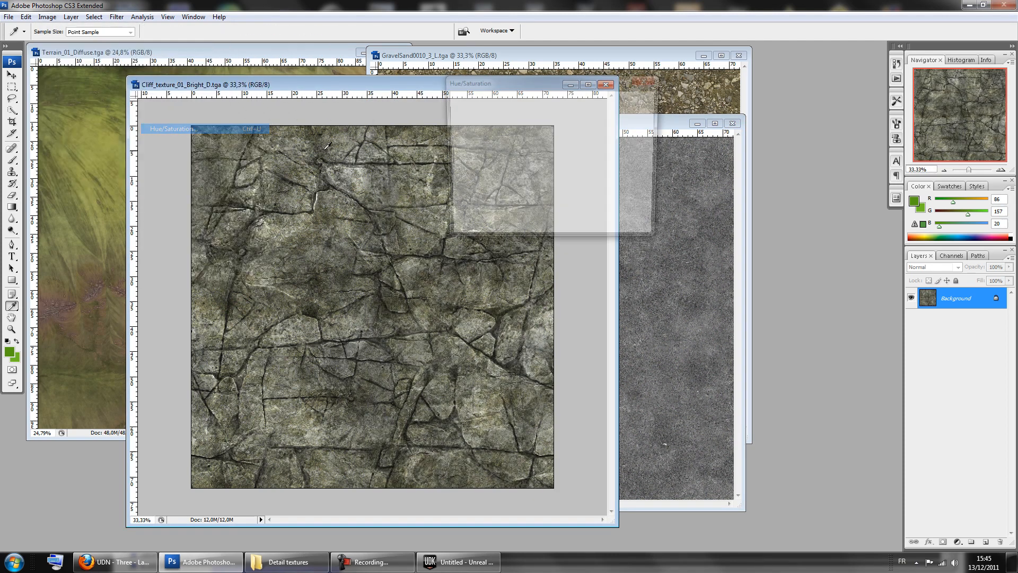
drag(510, 163, 476, 160)
click(634, 106)
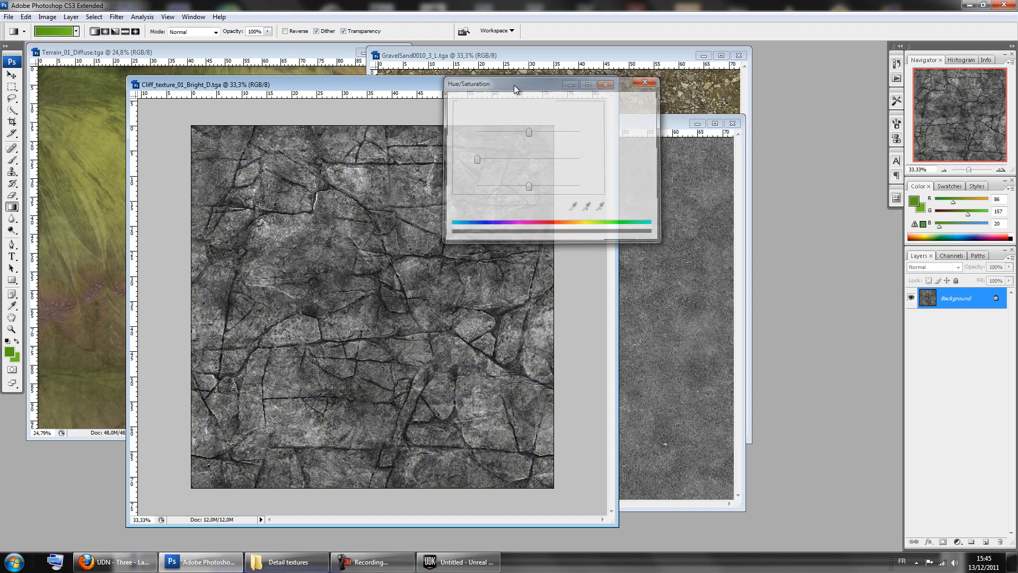
Fully desaturate the GravelSand0010_3_L texture with a Hue/Saturation adjustment.
click(413, 55)
click(47, 16)
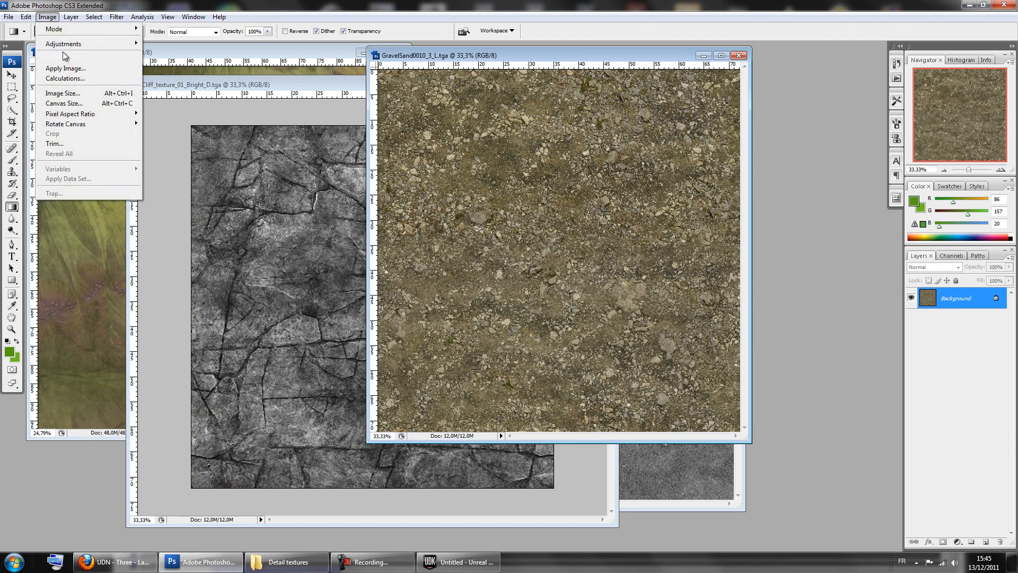
mouse_move(66, 44)
click(175, 129)
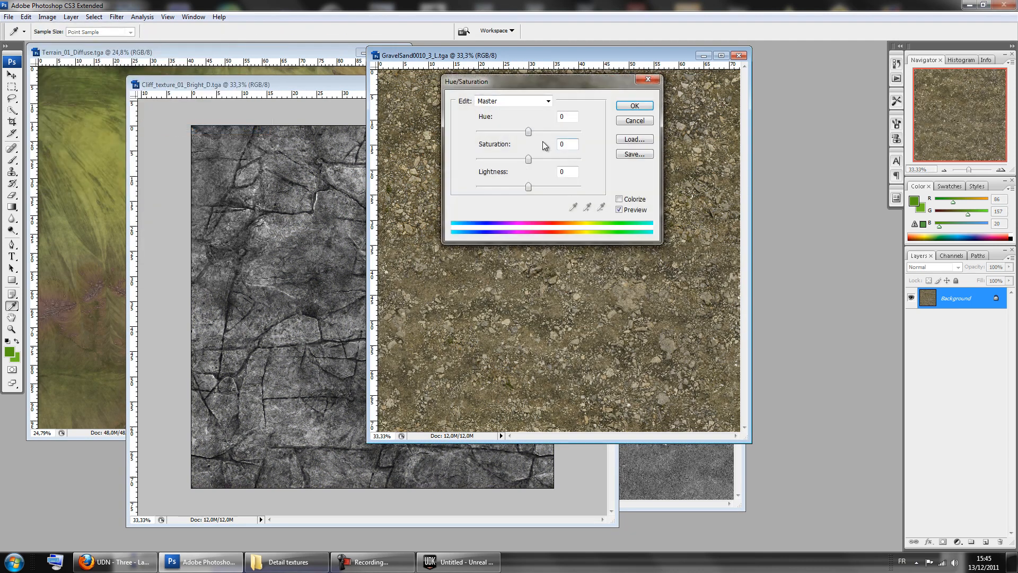
drag(528, 161, 476, 159)
click(634, 106)
key(g)
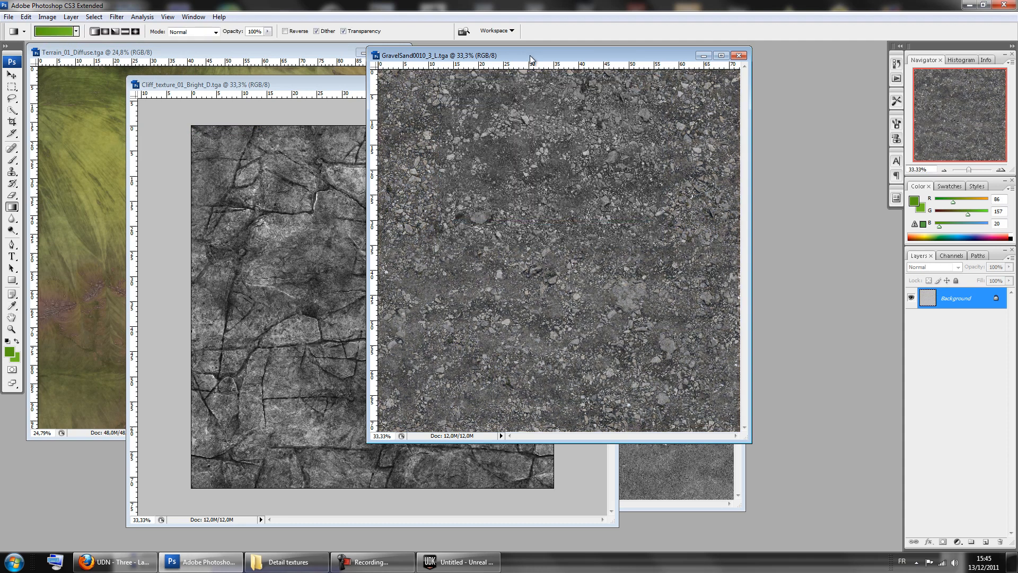
Save the desaturated Cliff_texture_01_Bright_D as a 24 bits/pixel Targa in the Terrain folder's UDK Export subfolder.
drag(535, 55, 616, 108)
drag(371, 86, 246, 77)
key(ctrl+shift+s)
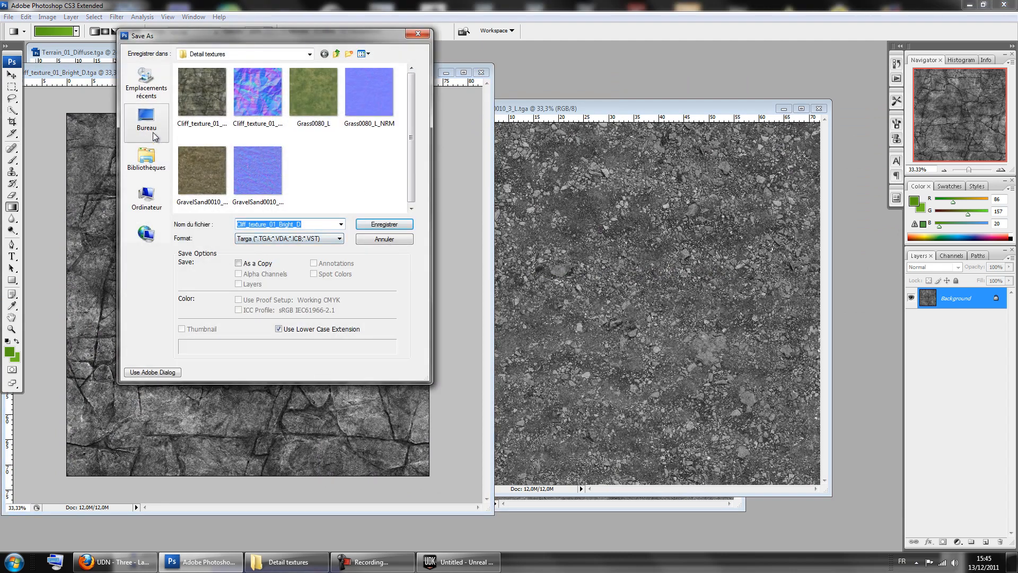
click(147, 119)
double_click(189, 133)
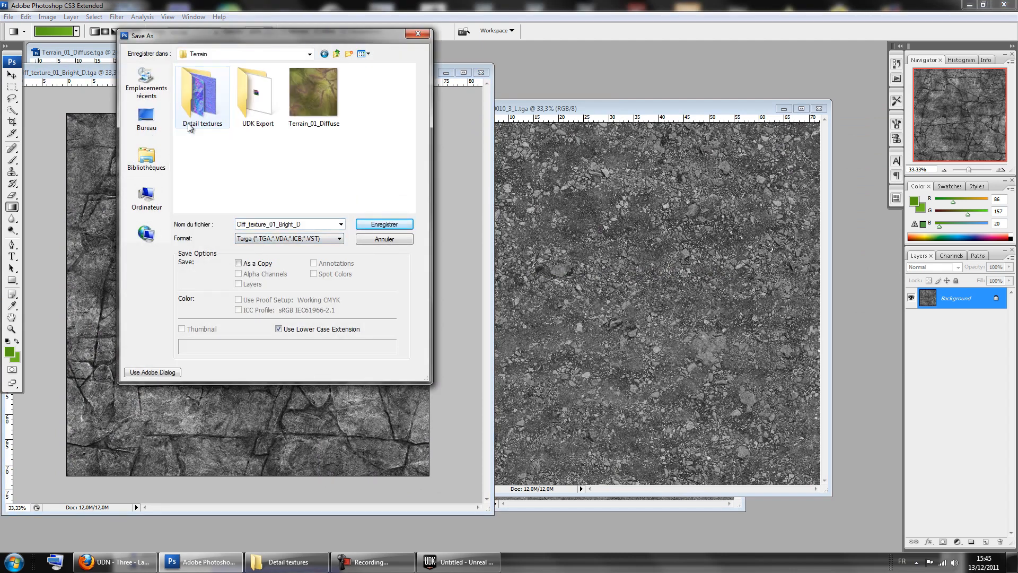
double_click(257, 117)
click(314, 224)
click(389, 225)
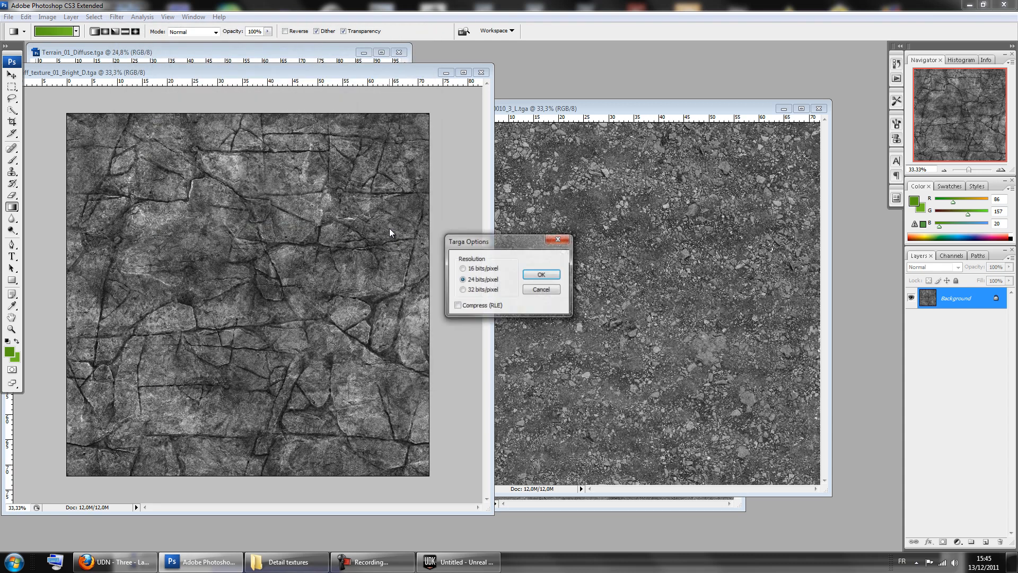
click(546, 279)
Save the desaturated GravelSand0010_3_L texture as a Targa file in the UDK Export folder.
click(647, 110)
key(ctrl+shift+s)
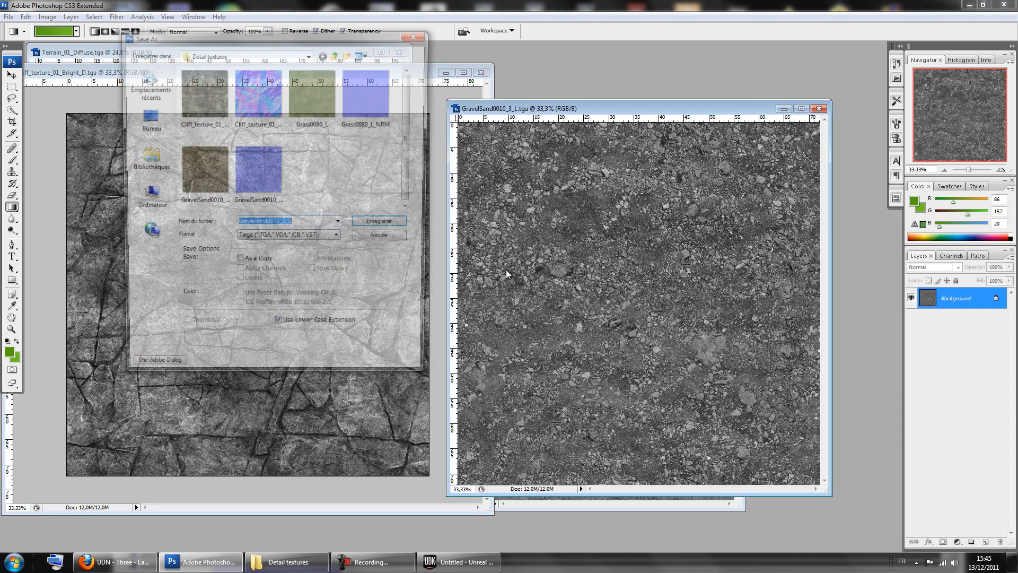
click(146, 119)
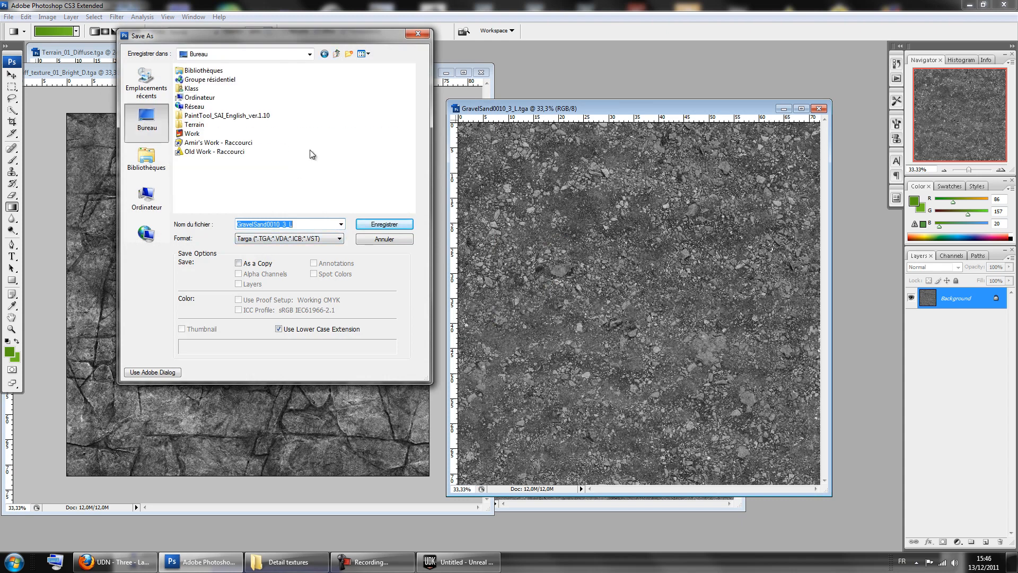
click(206, 125)
double_click(205, 131)
double_click(246, 107)
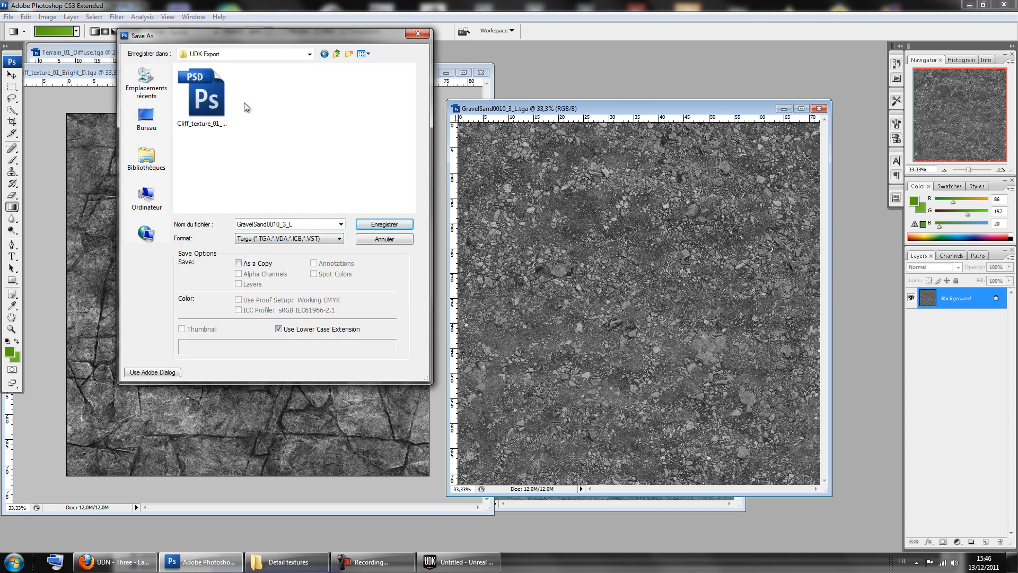
click(384, 224)
click(540, 273)
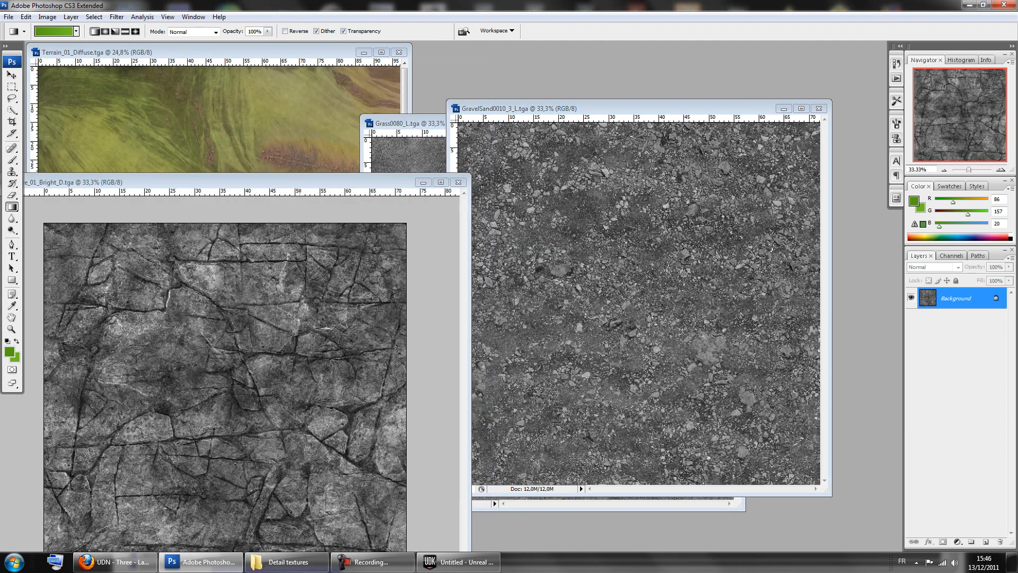
Save the desaturated Grass0080_L texture as a 24 bits/pixel Targa in the UDK Export folder.
key(ctrl+shift+s)
click(289, 239)
click(258, 372)
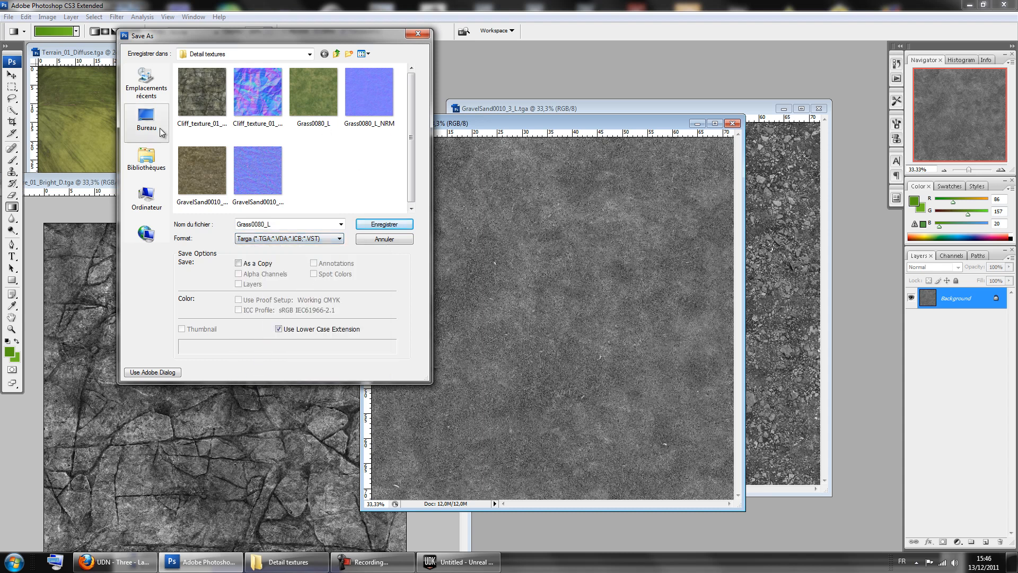
click(146, 118)
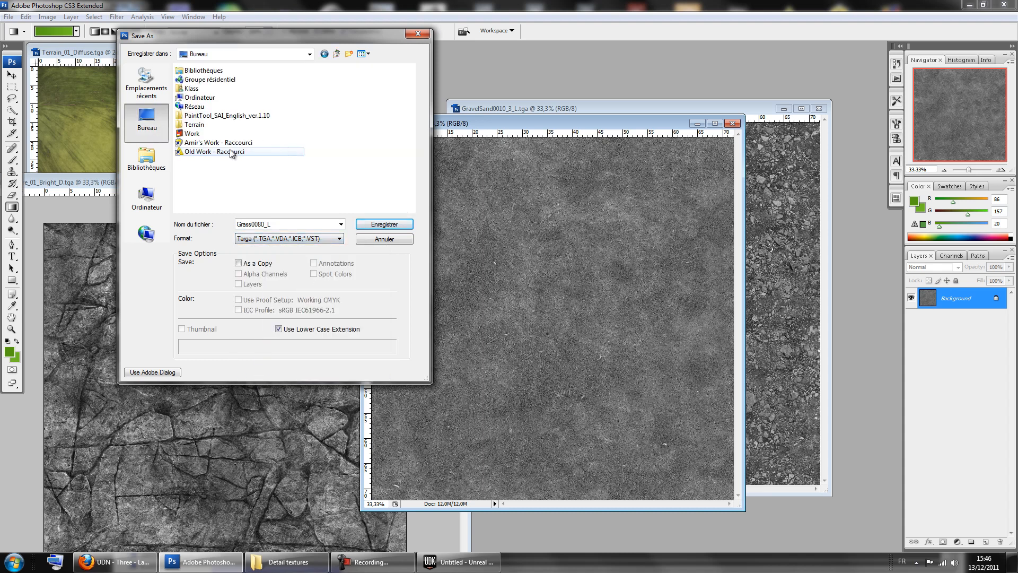
double_click(194, 125)
click(252, 102)
double_click(252, 102)
click(383, 224)
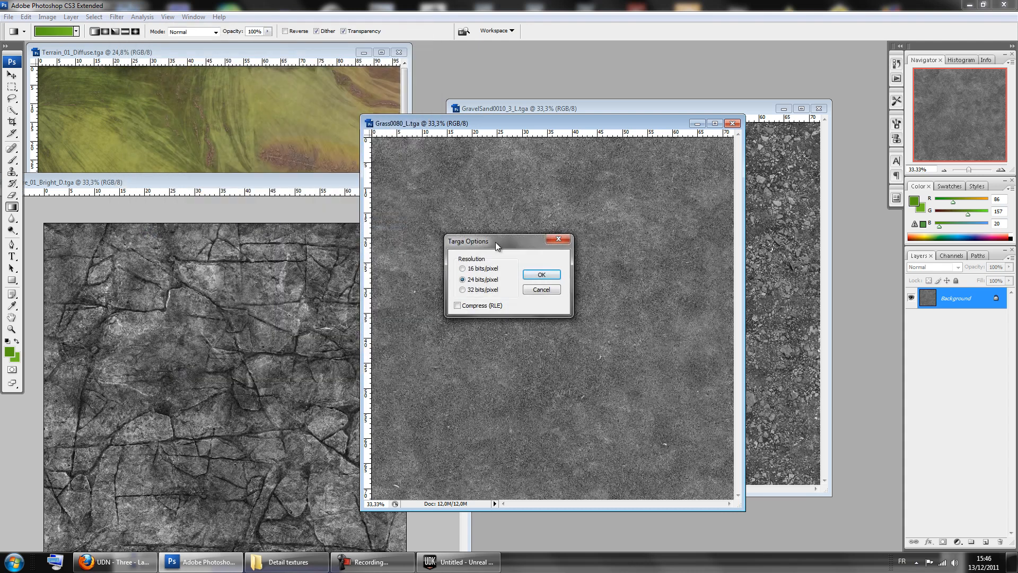
drag(496, 245, 479, 190)
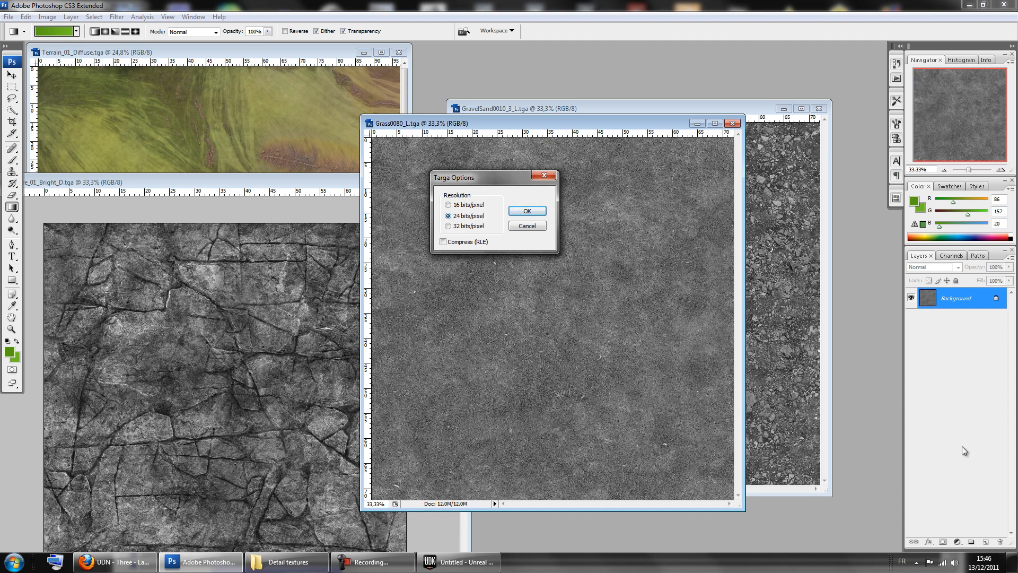
click(448, 215)
click(530, 217)
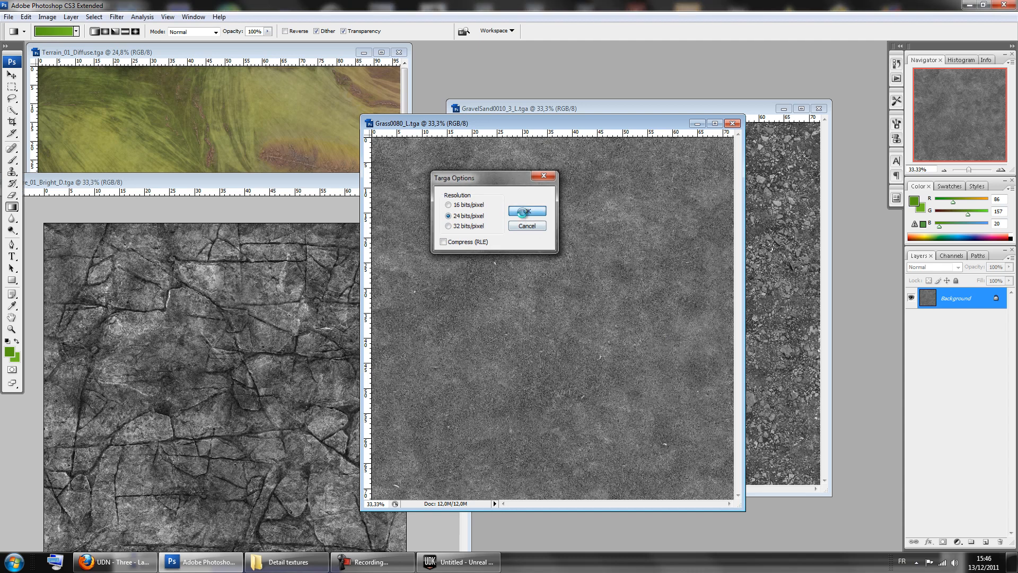
Switch to Unreal Development Kit and choose the cliff, grass and gravel textures from UDK Export for import into the Terrain_01 package.
click(967, 6)
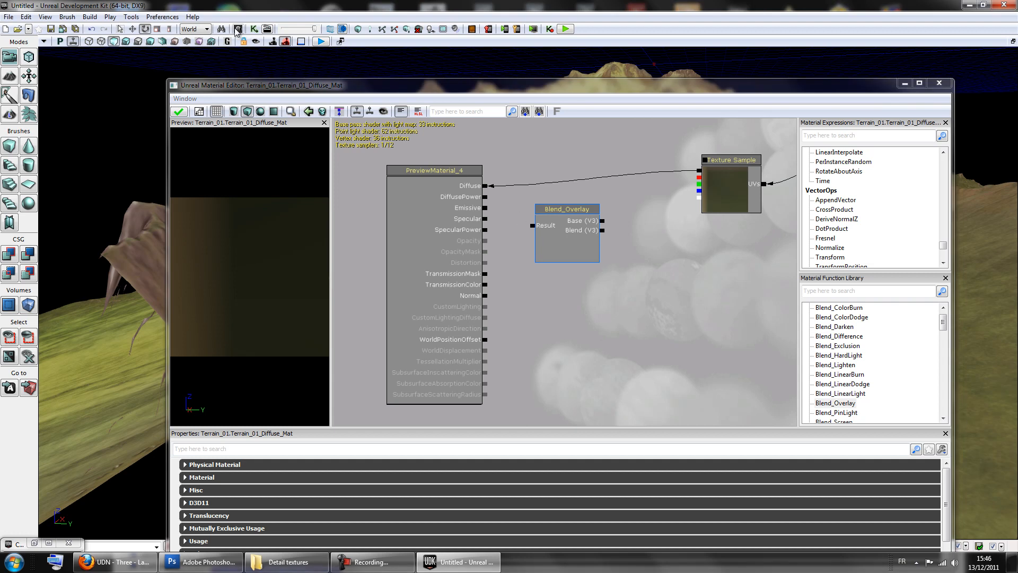
drag(311, 84, 526, 68)
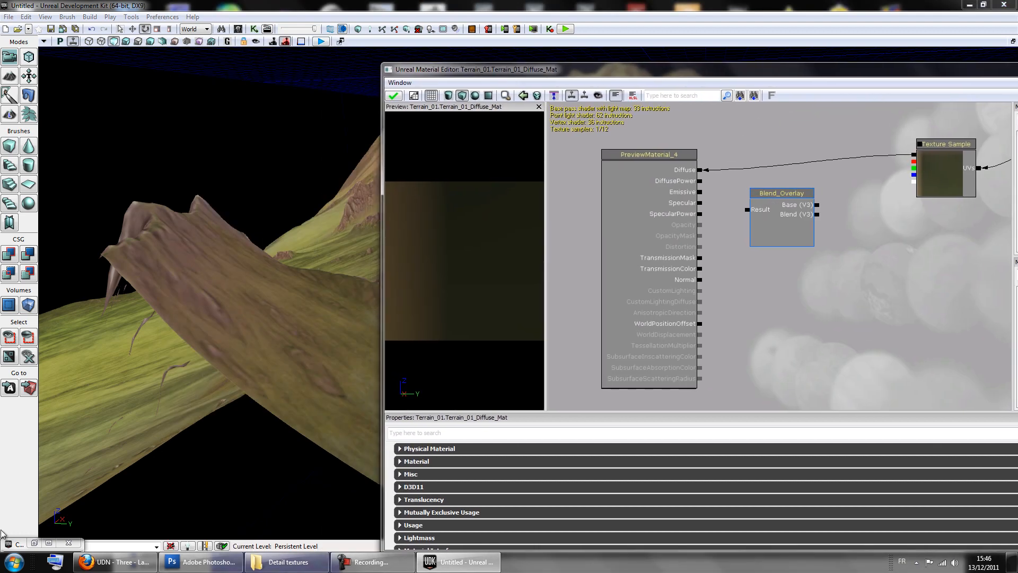
click(31, 545)
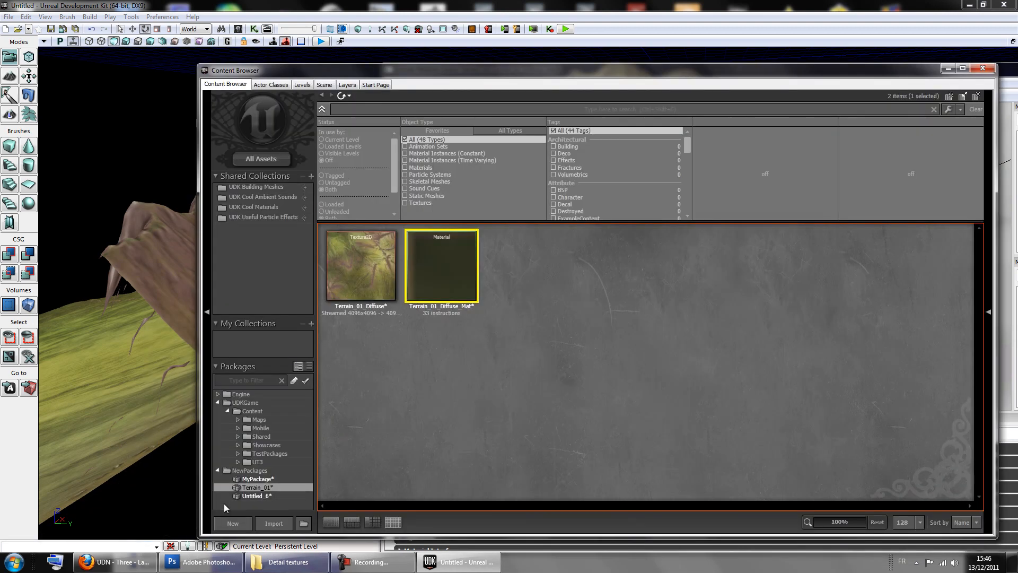
click(289, 526)
double_click(250, 104)
drag(404, 253, 175, 85)
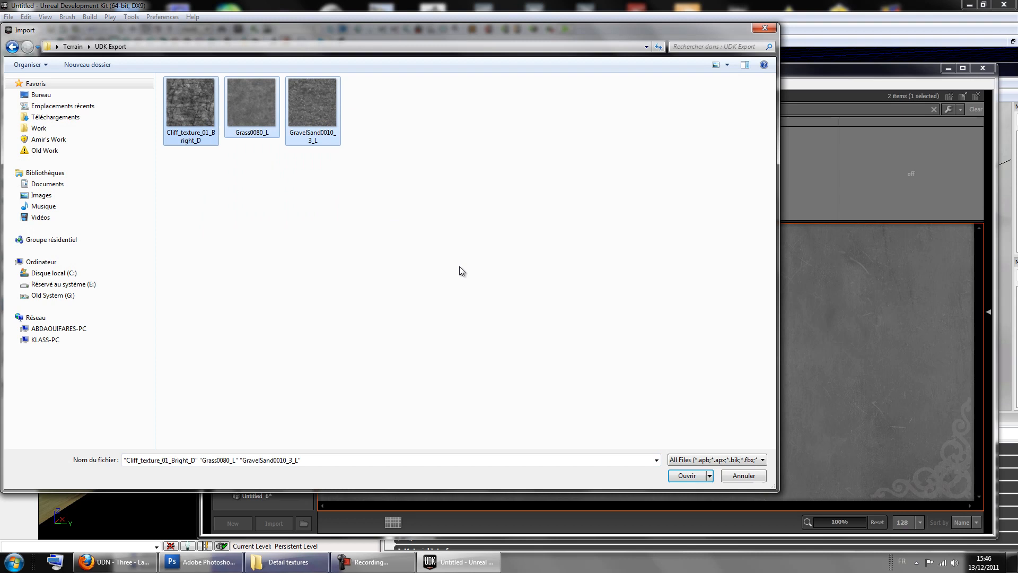
click(686, 475)
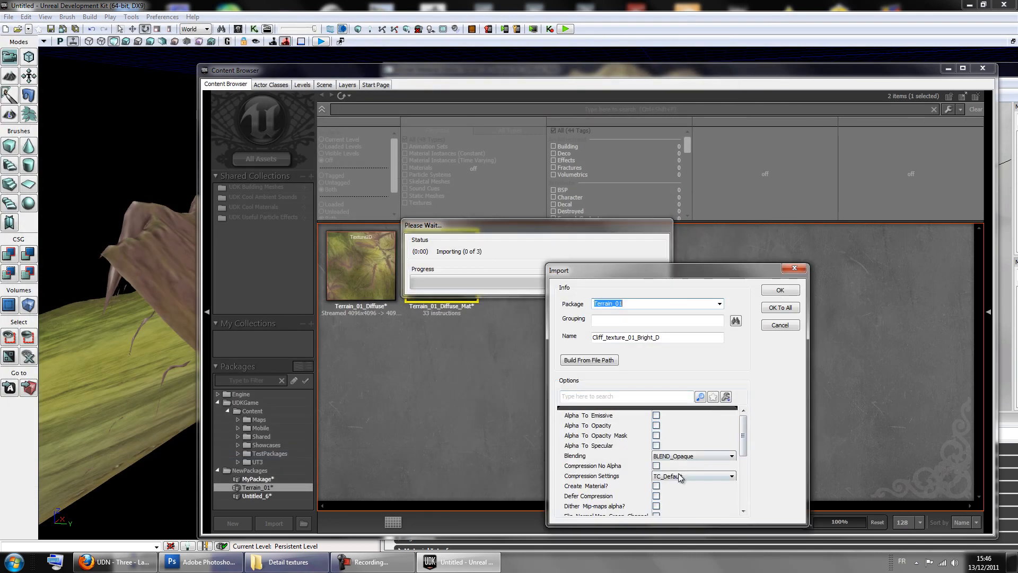
Import the three desaturated textures with Compression No Alpha and Defer Compression enabled.
click(656, 466)
mouse_move(743, 435)
mouse_down()
mouse_move(743, 459)
mouse_move(742, 450)
mouse_up()
click(656, 458)
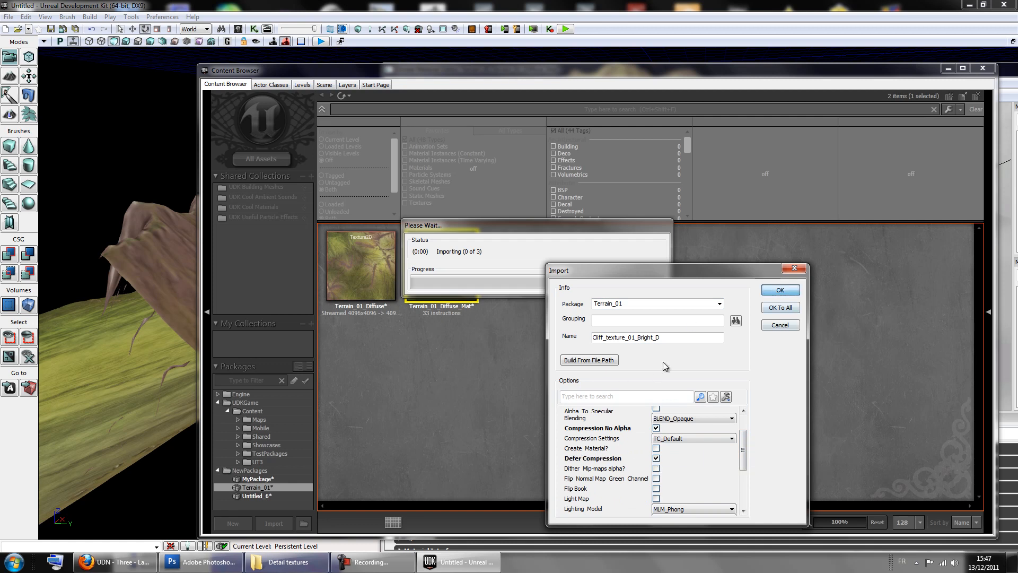
key(Return)
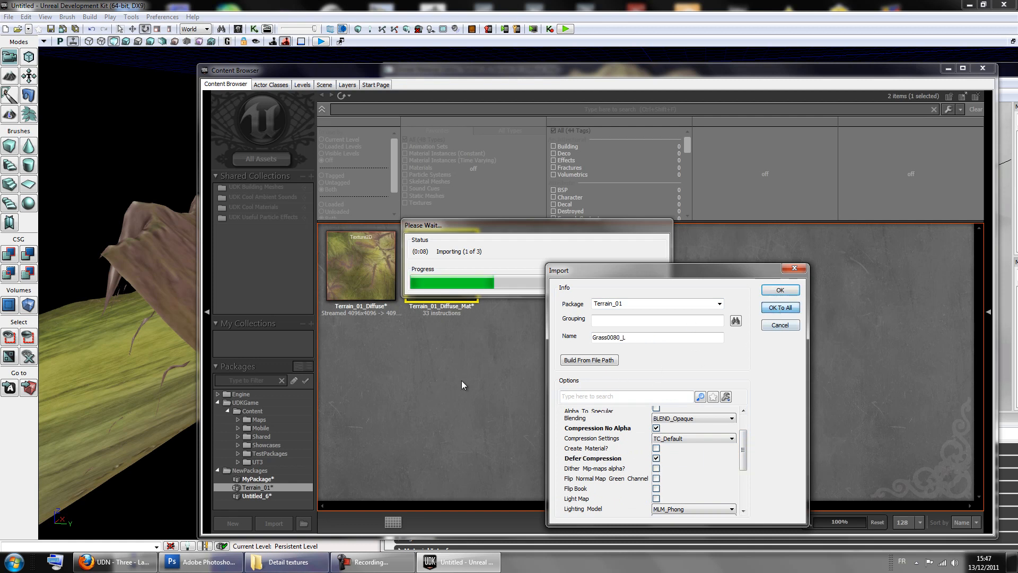
key(Return)
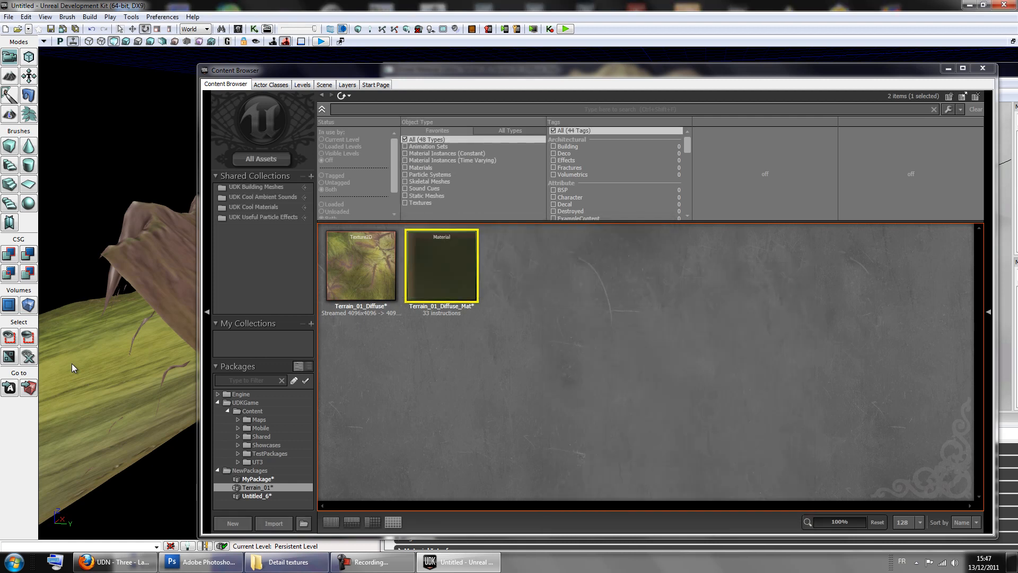
click(441, 387)
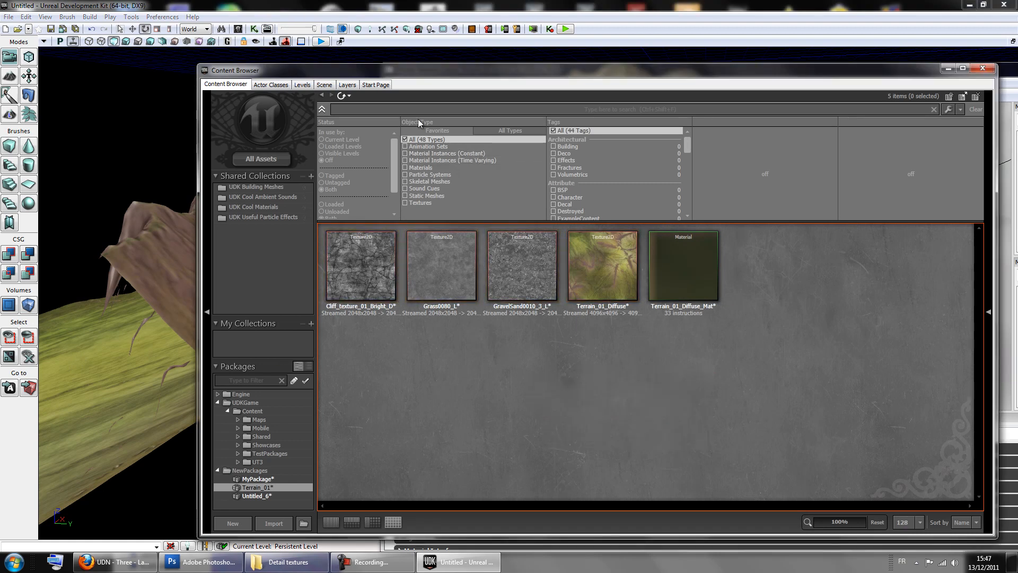
Choose the cliff, grass and gravel normal maps from the Detail textures folder for import into the Terrain_01 package.
drag(608, 75, 475, 42)
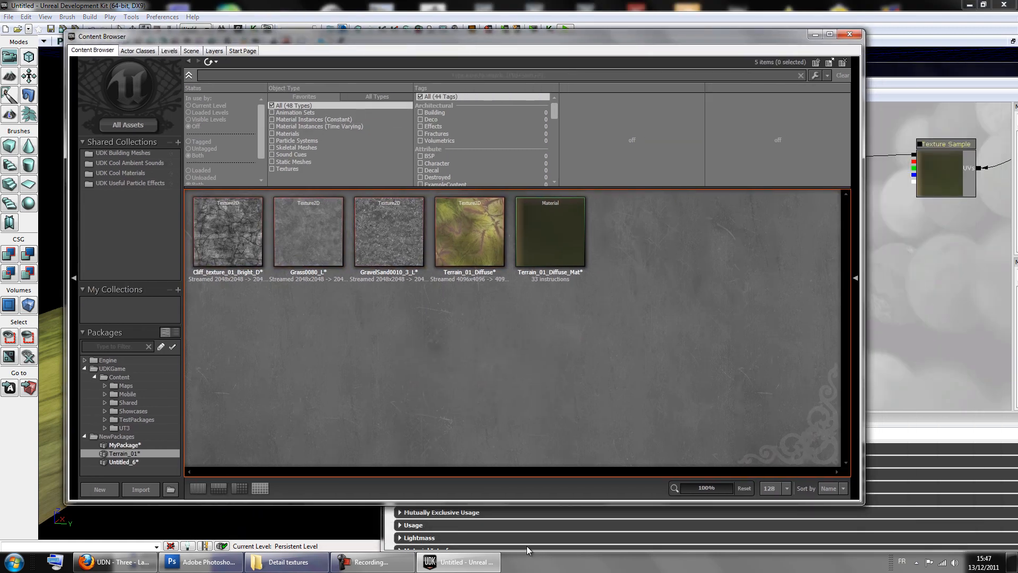
click(289, 561)
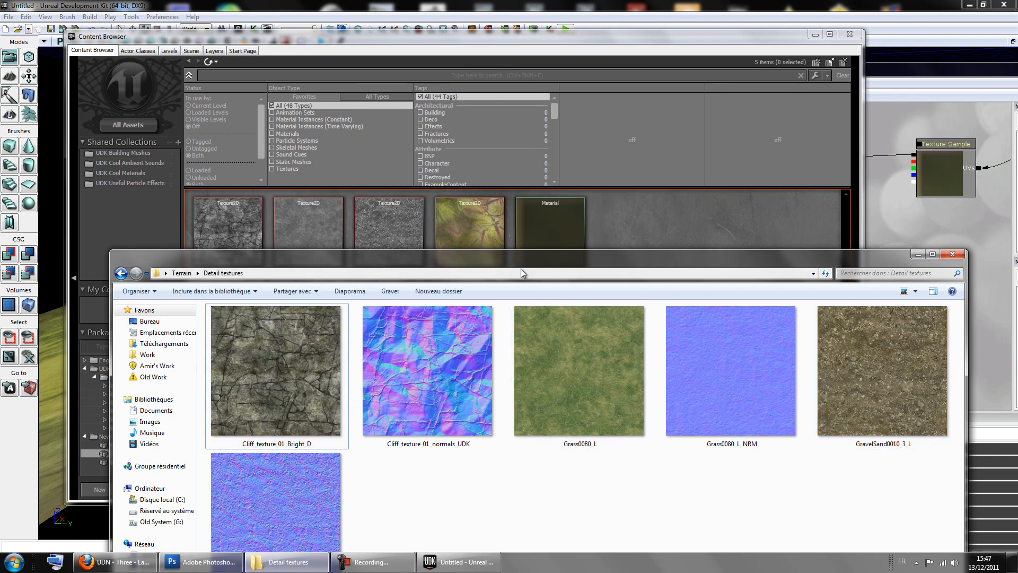
drag(525, 263, 541, 134)
click(475, 241)
click(467, 40)
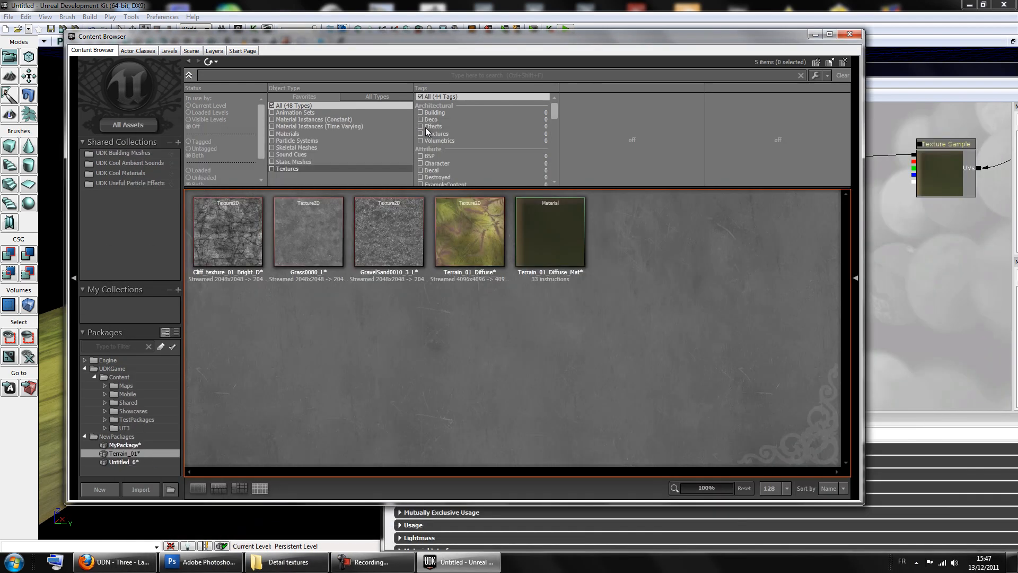
click(140, 489)
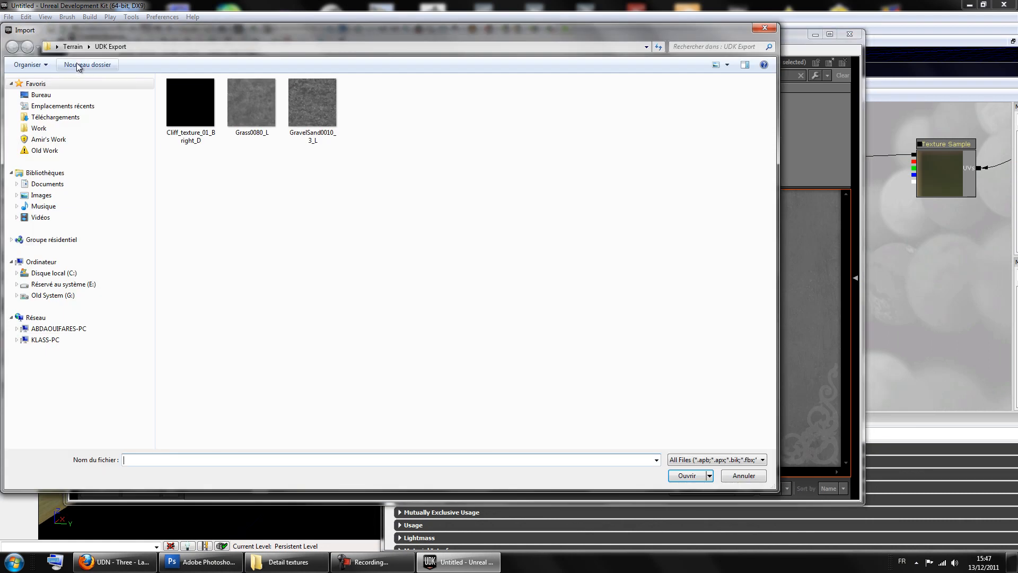
click(73, 46)
double_click(191, 103)
click(251, 103)
ctrl+click(373, 103)
ctrl+click(495, 103)
click(686, 475)
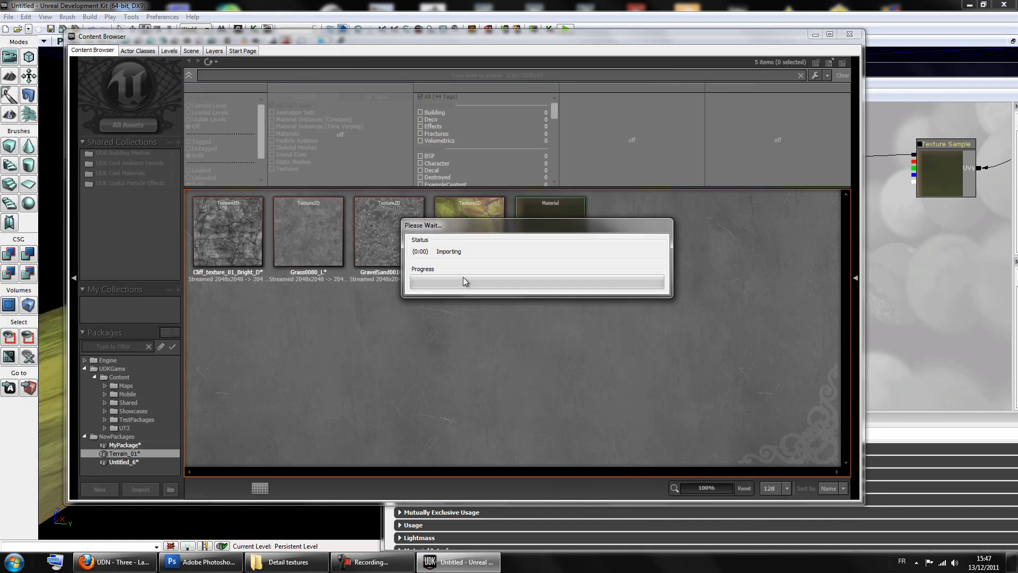
Import the three normal maps with Compression No Alpha, TC_Normalmap compression, Defer Compression and the TEXTUREGROUP_WorldNormalMap LOD group.
click(656, 466)
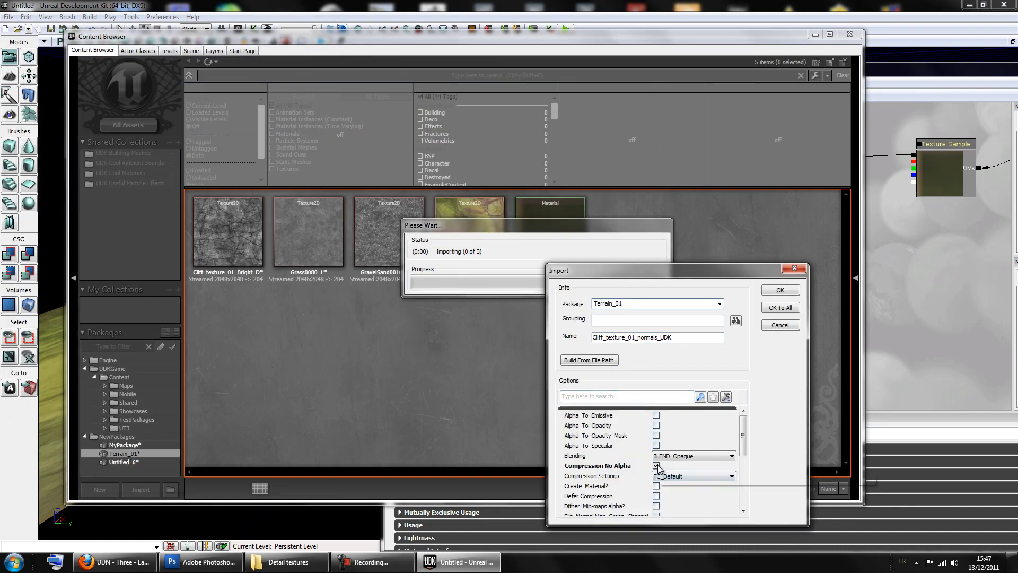
click(680, 476)
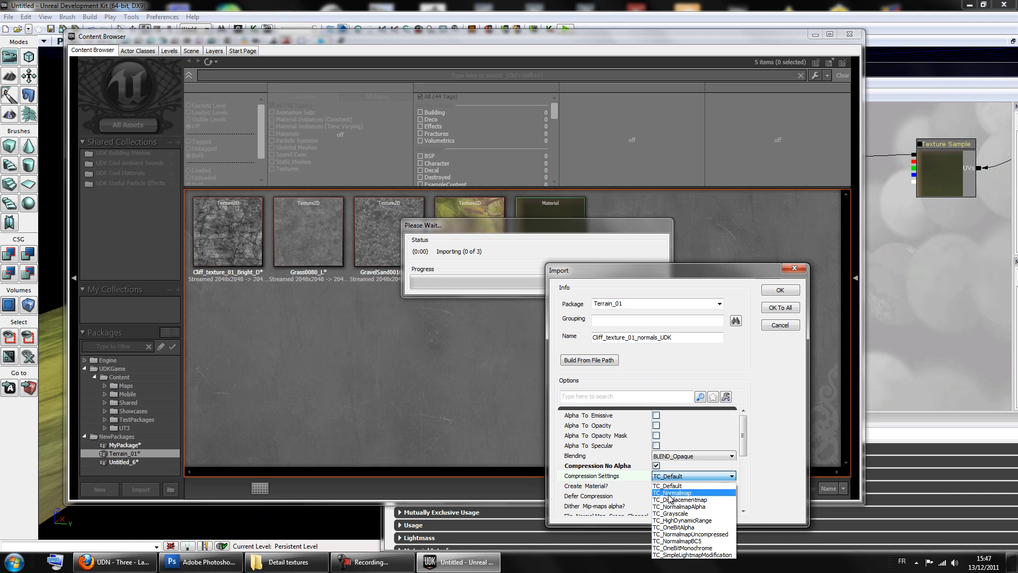
click(683, 493)
drag(743, 449, 744, 460)
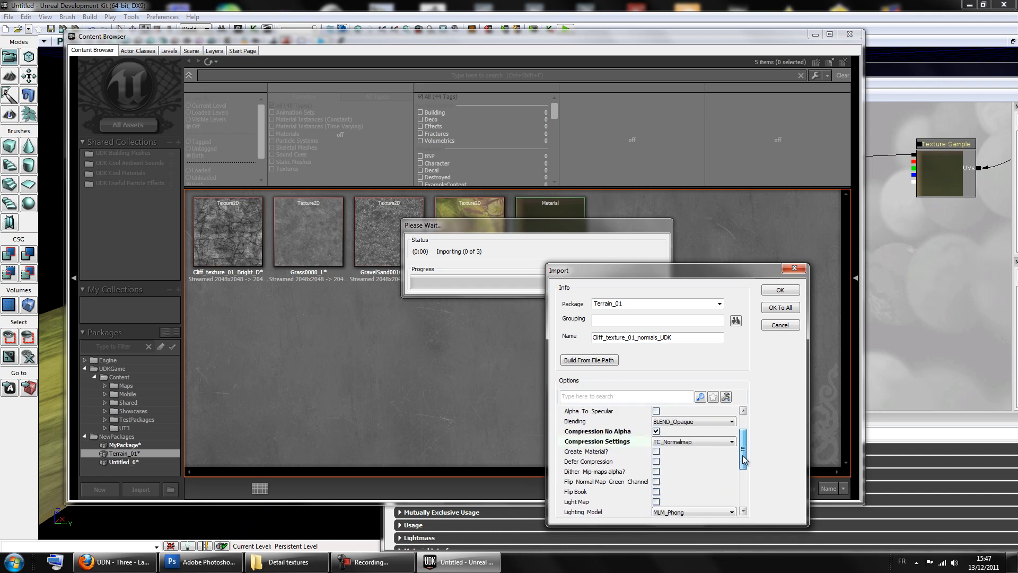
click(656, 460)
drag(744, 450, 744, 474)
click(663, 450)
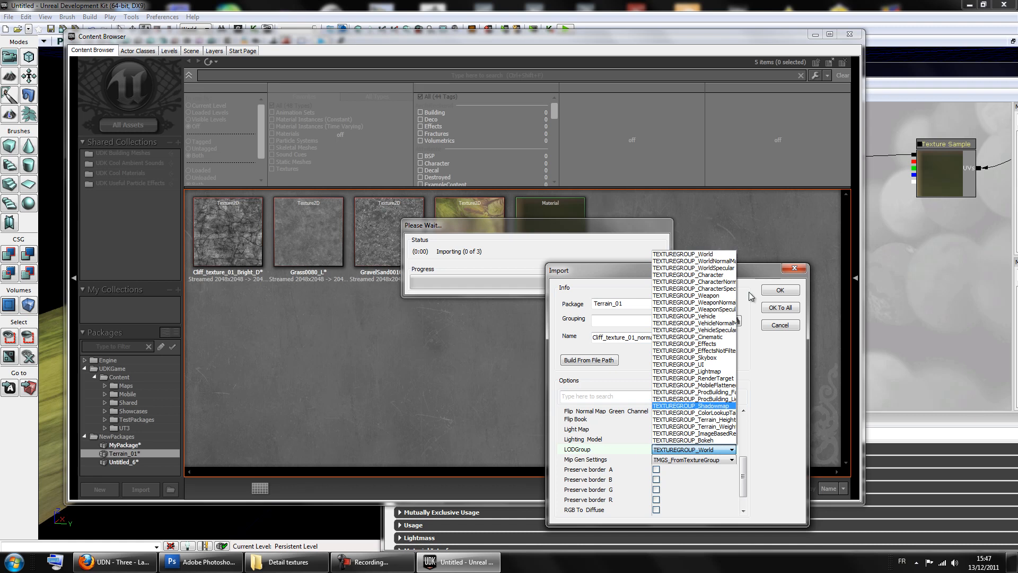
click(712, 261)
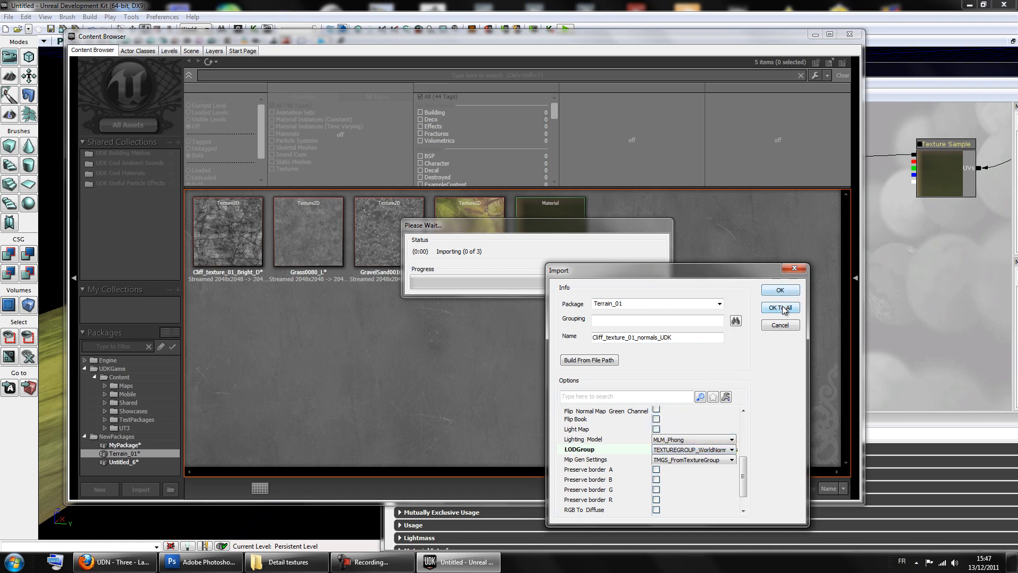
key(Return)
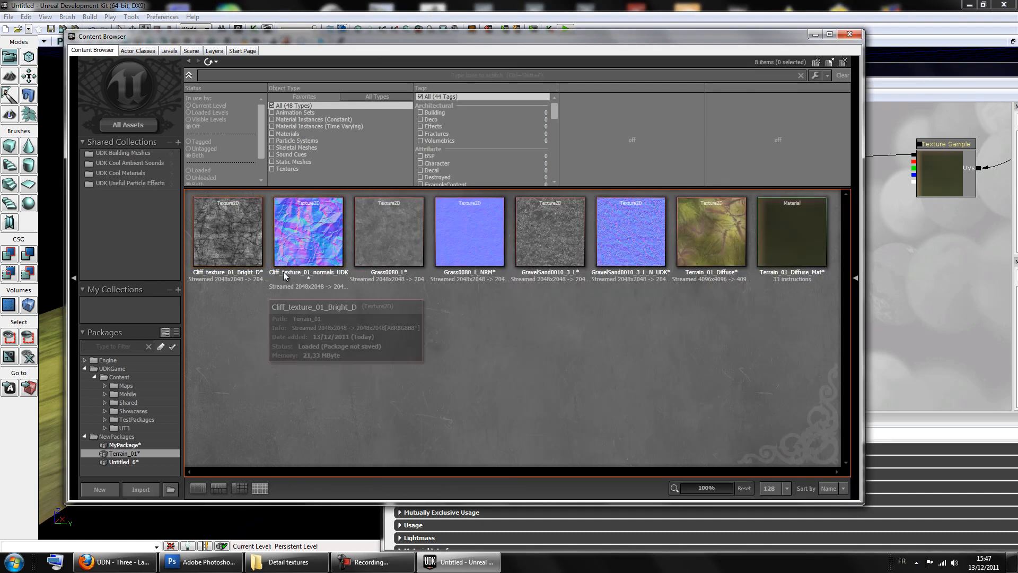
Add a Texture Sample of Cliff_texture_01_Bright_D to the Terrain_01_Diffuse_Mat graph, below the terrain diffuse sample.
click(903, 71)
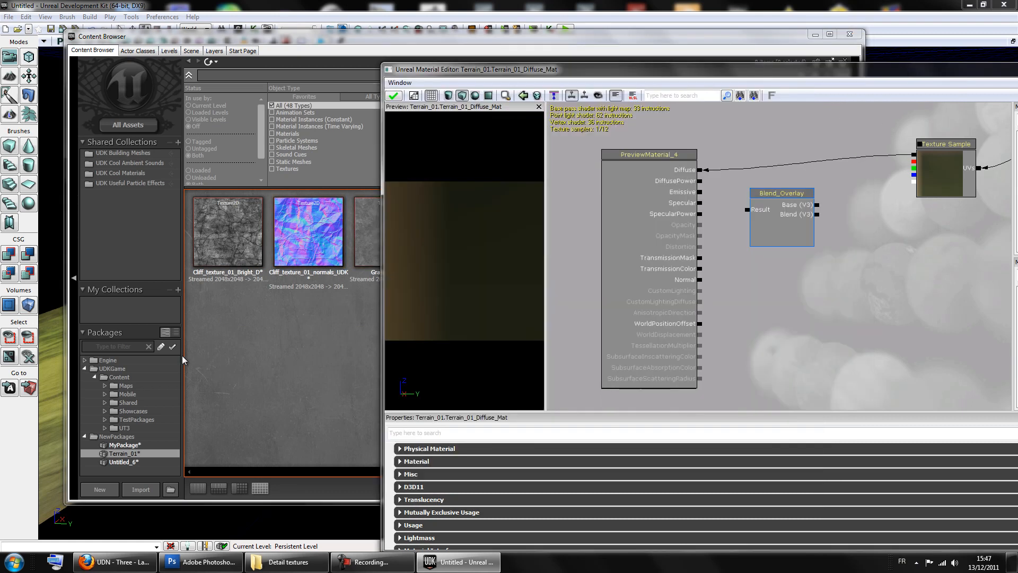
click(258, 359)
click(228, 232)
click(817, 71)
drag(816, 70, 777, 98)
click(232, 253)
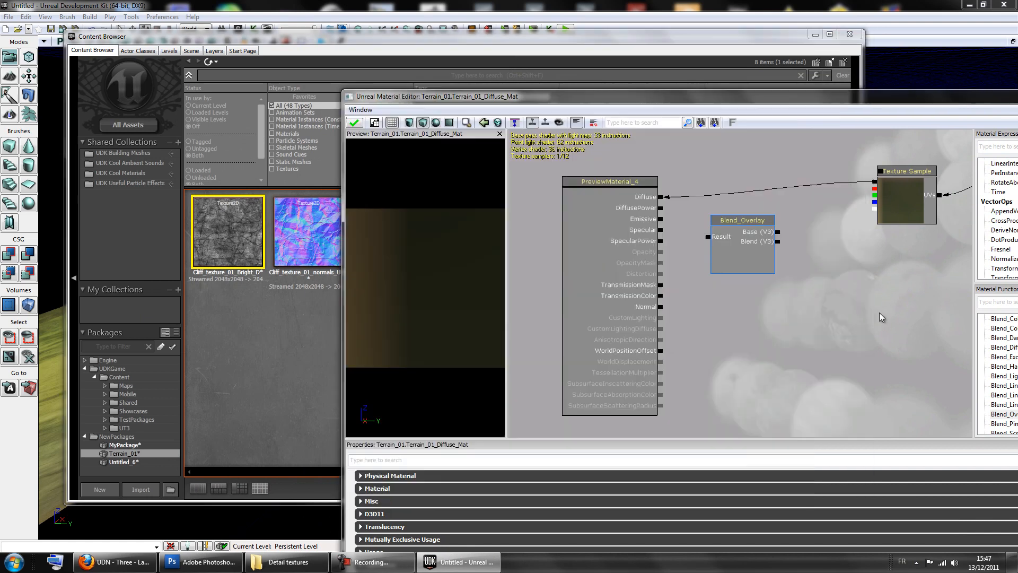
click(925, 324)
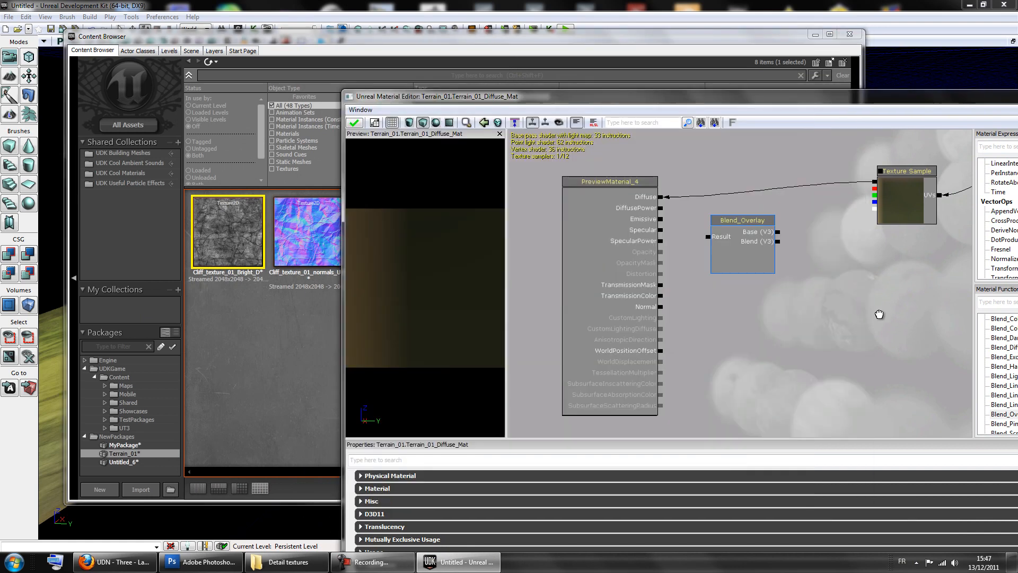
key(t)
click(872, 281)
Add Texture Samples of Grass0080_L and GravelSand0010_3_L to the material graph, stacked below the cliff sample.
click(262, 303)
click(418, 247)
click(899, 387)
click(266, 345)
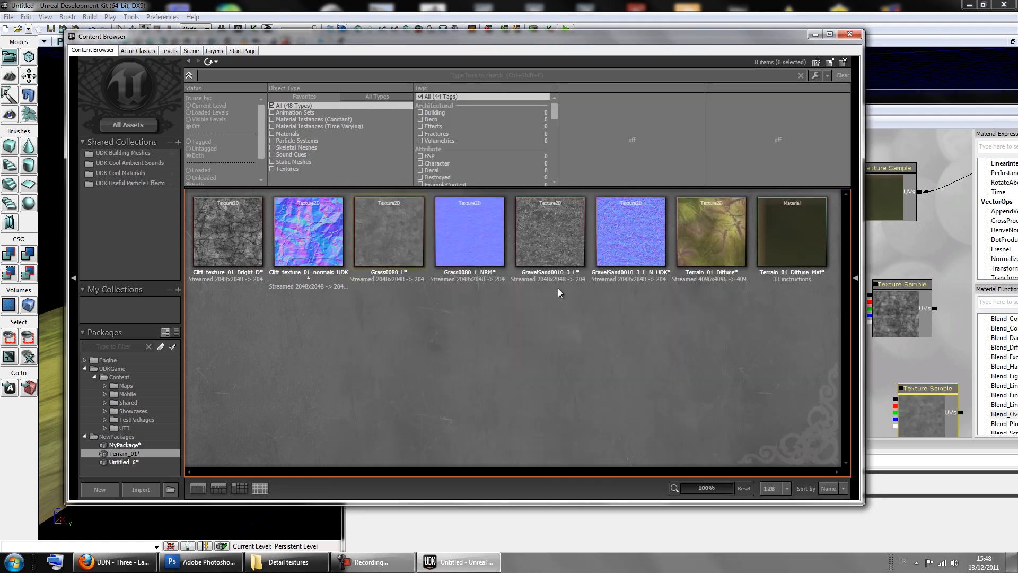
click(543, 248)
drag(850, 367, 759, 284)
key(t)
click(806, 408)
drag(751, 338, 623, 307)
drag(772, 375, 747, 314)
Label the Grass0080_L Texture Sample with the description Grass.
click(706, 253)
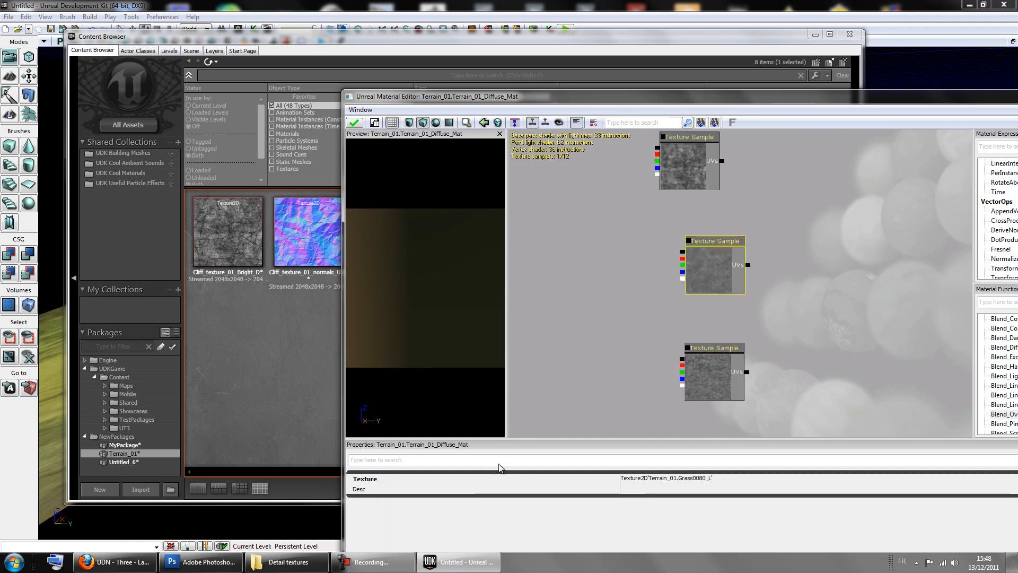
click(649, 489)
text(Gra)
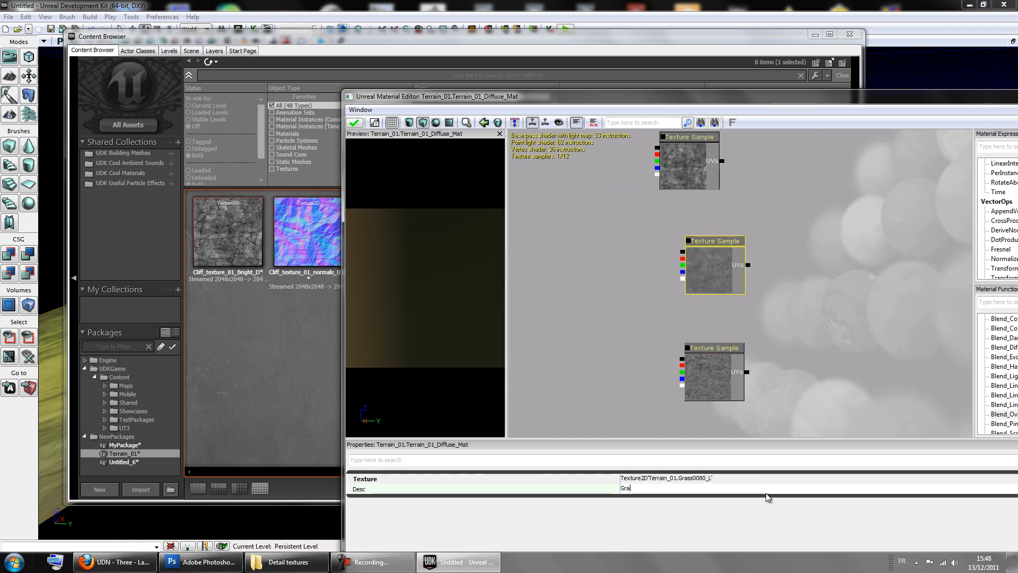
text(ss)
key(Return)
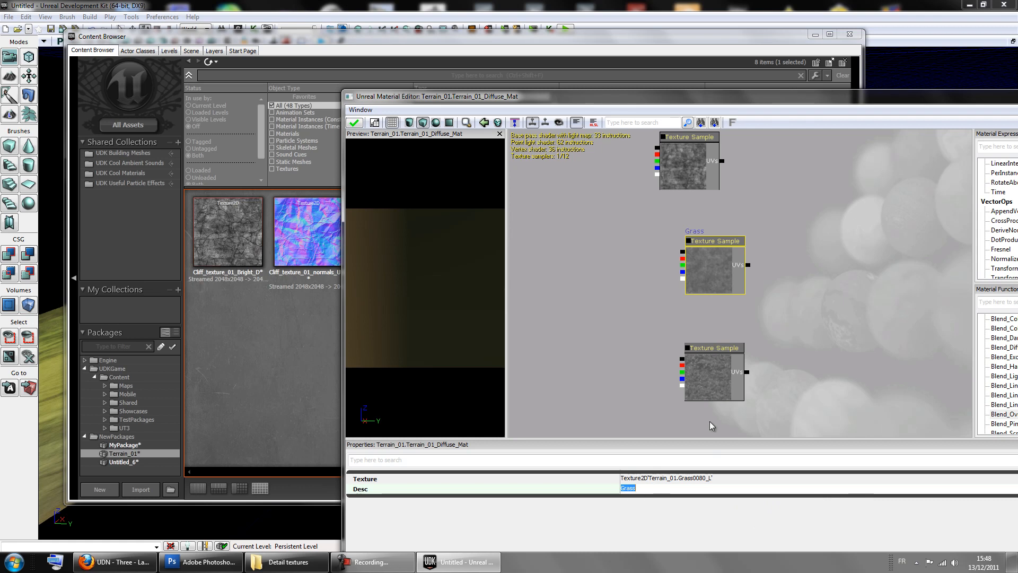
Label the GravelSand0010_3_L Texture Sample with the description Soil.
click(718, 397)
click(671, 490)
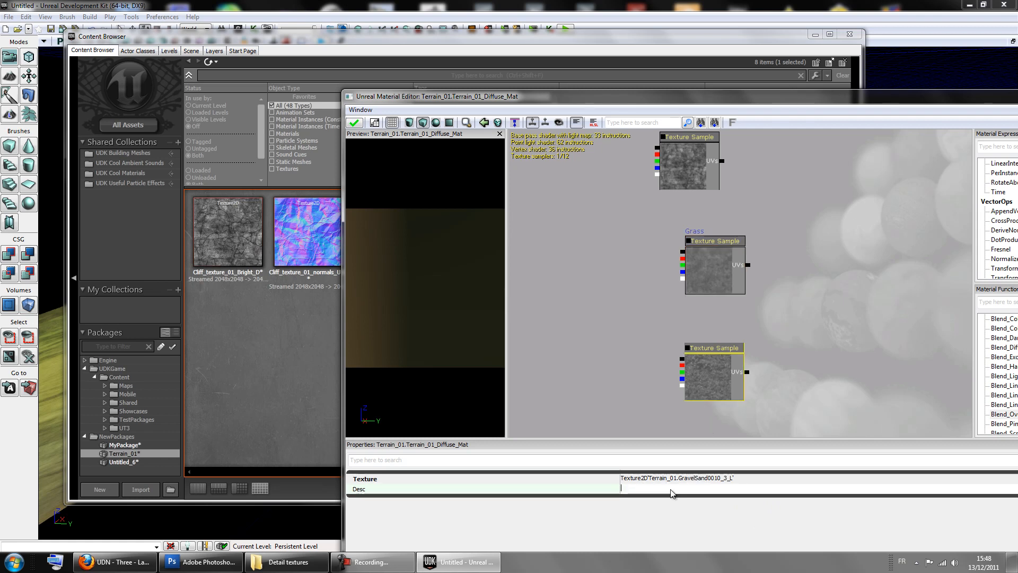
text(Soil)
key(Return)
Label the cliff Texture Sample with the description Rock.
click(692, 183)
click(646, 493)
text(Rock)
key(Return)
click(651, 320)
Clear the Content Browser out of the way and open Landscape Edit at its Target Layer and Layers settings alongside the material editor.
drag(748, 101, 613, 176)
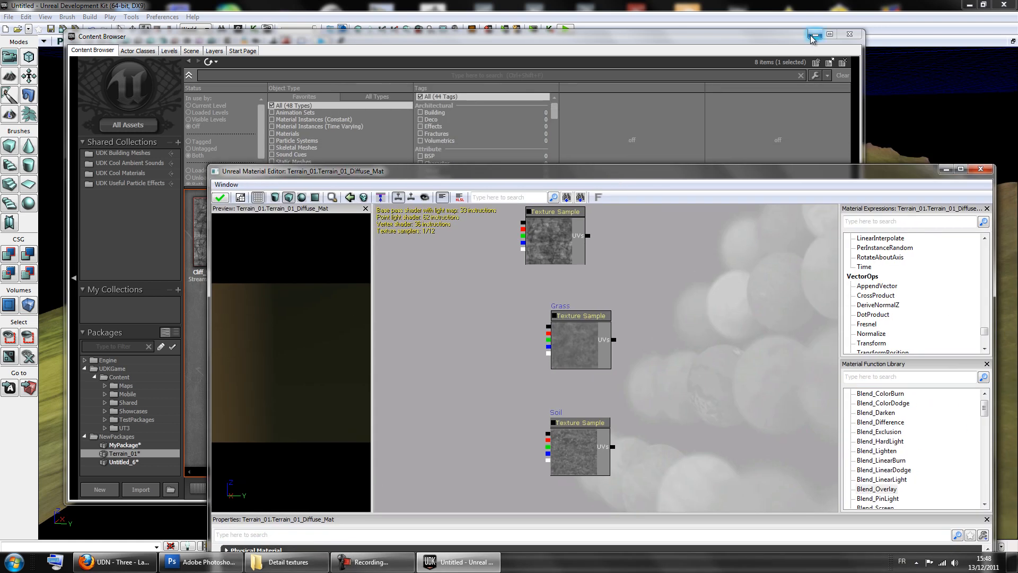
drag(644, 287, 759, 317)
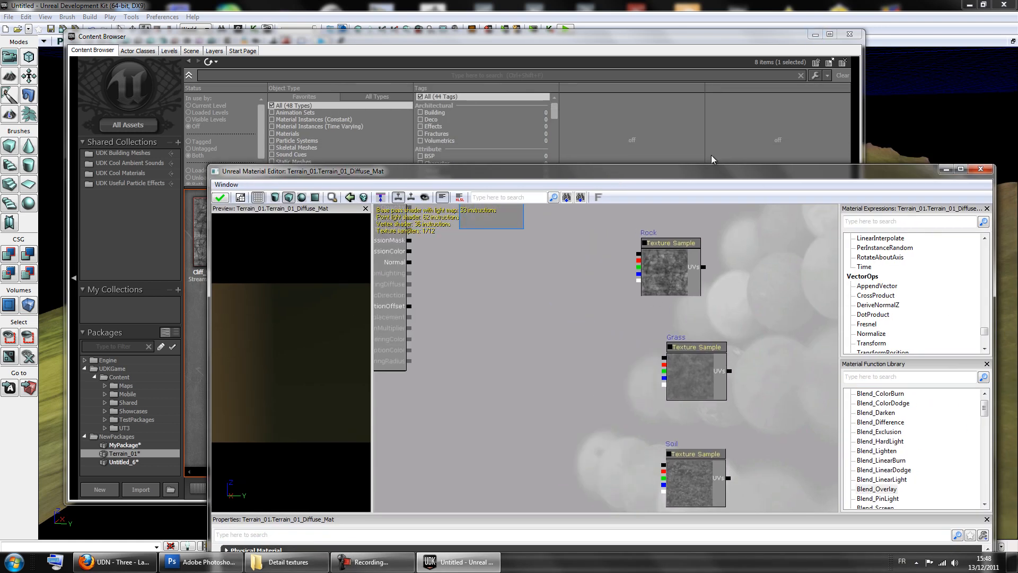
click(836, 33)
drag(592, 172, 592, 343)
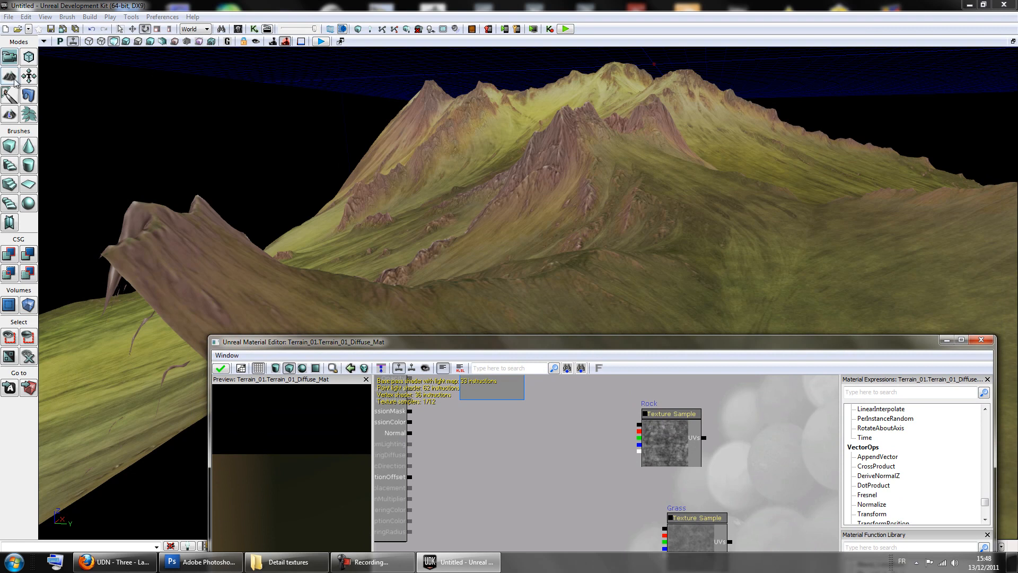
click(4, 119)
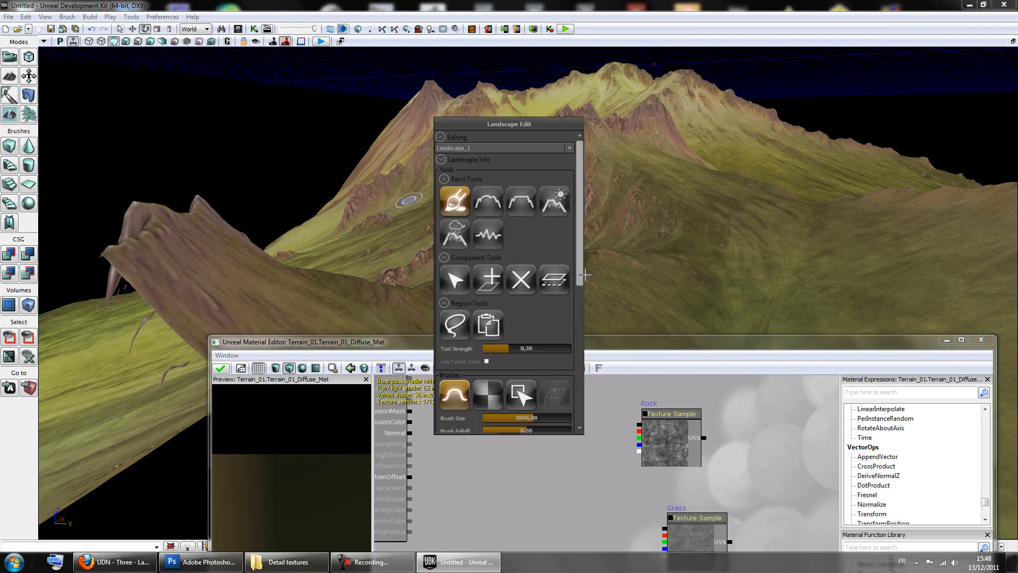
drag(581, 264, 570, 385)
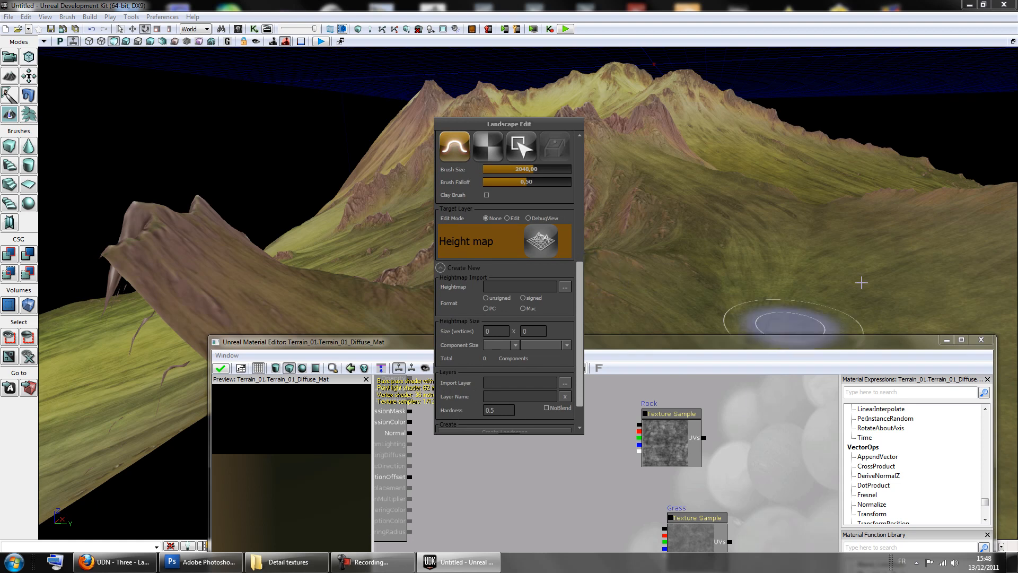
drag(657, 344, 784, 289)
drag(528, 125, 223, 47)
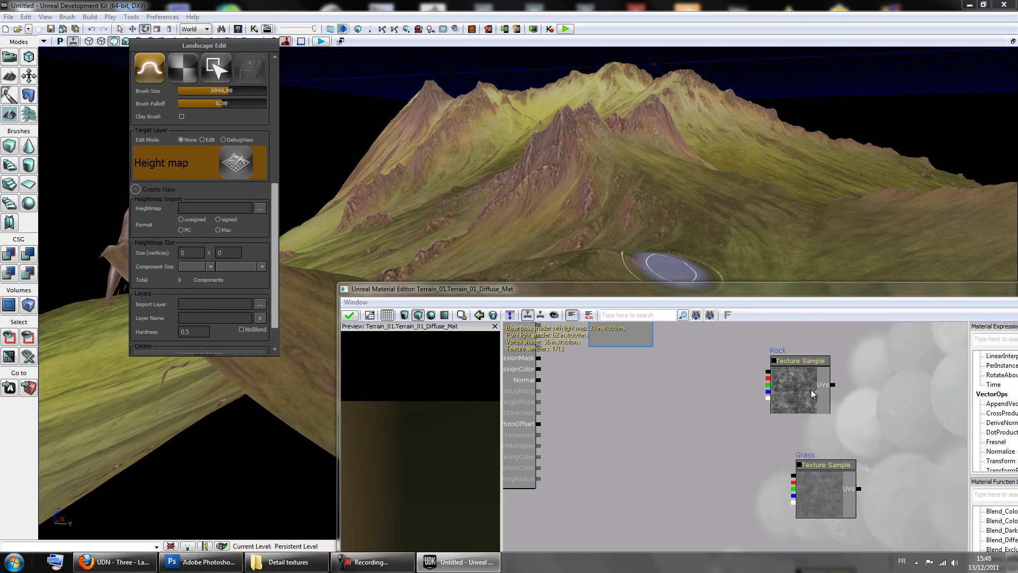
drag(803, 308, 748, 190)
drag(695, 369, 688, 354)
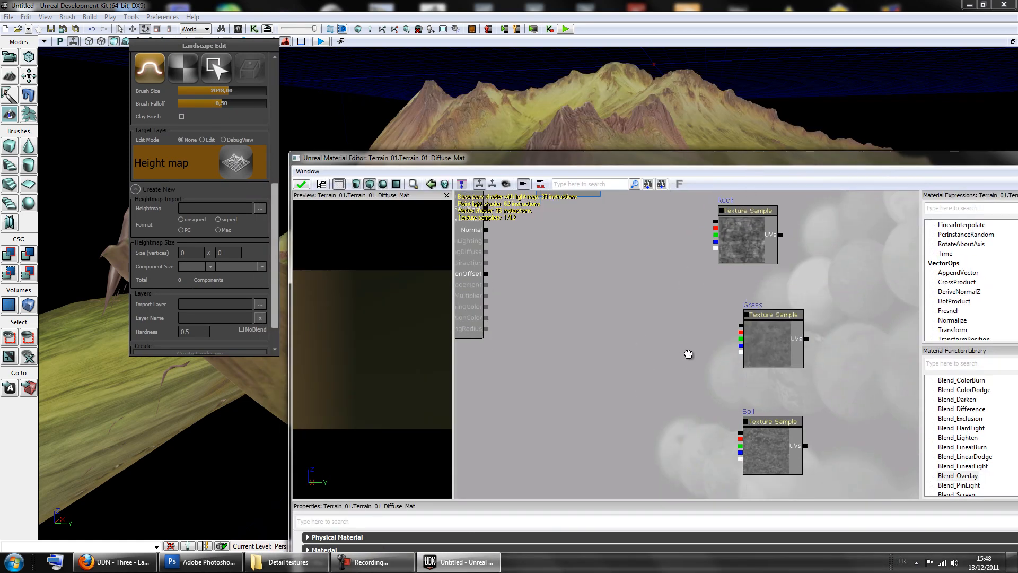
drag(620, 297, 611, 313)
drag(724, 157, 518, 123)
Search the material expressions for "lay" and try out a LandscapeLayerBlend node beside the texture samples.
click(742, 177)
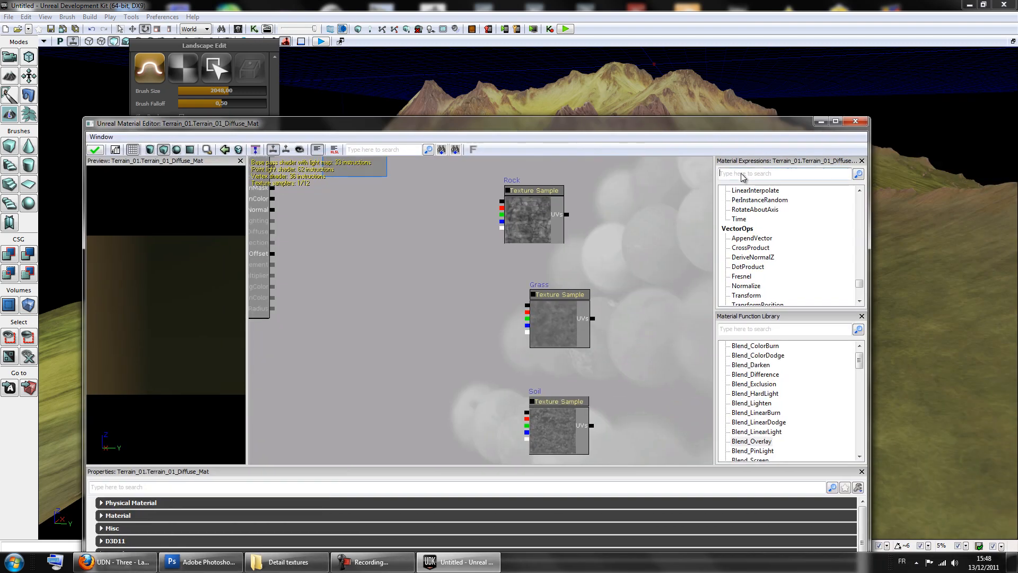
text(lay)
click(727, 200)
click(737, 192)
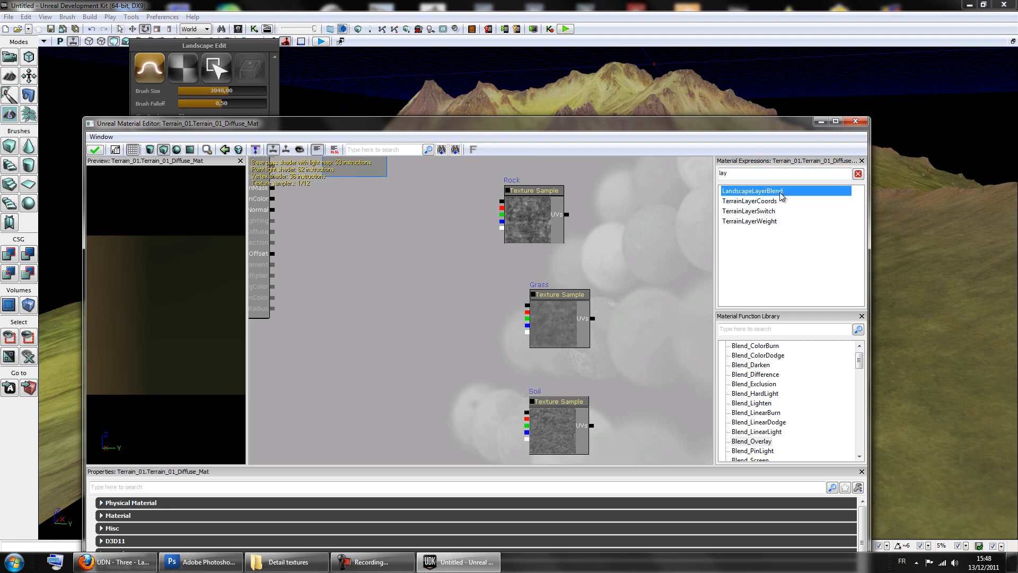
drag(772, 194, 382, 290)
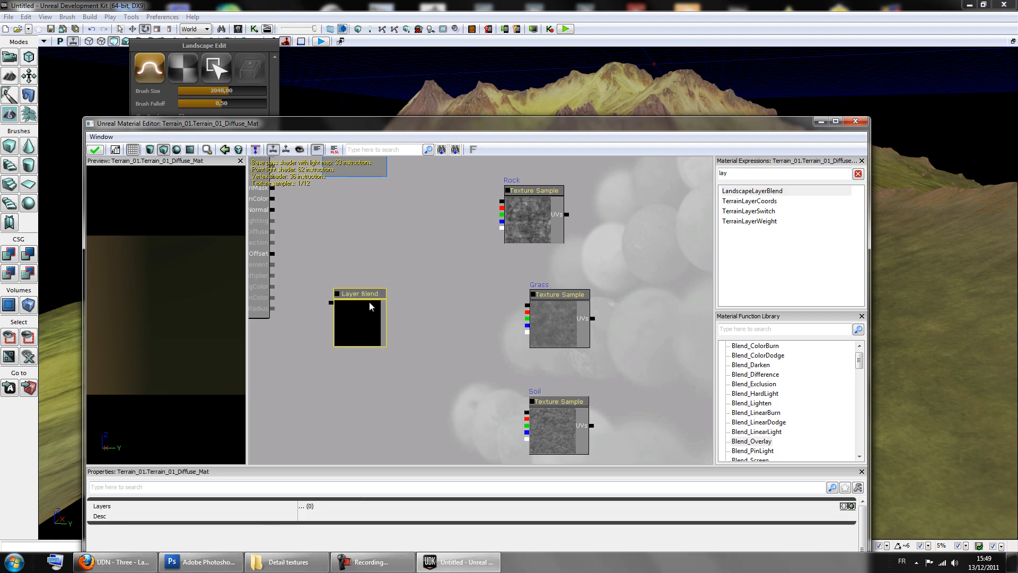
key(Delete)
Filter the material expressions by "terra" to find the terrain layer nodes.
key(ctrl+a)
text(terra)
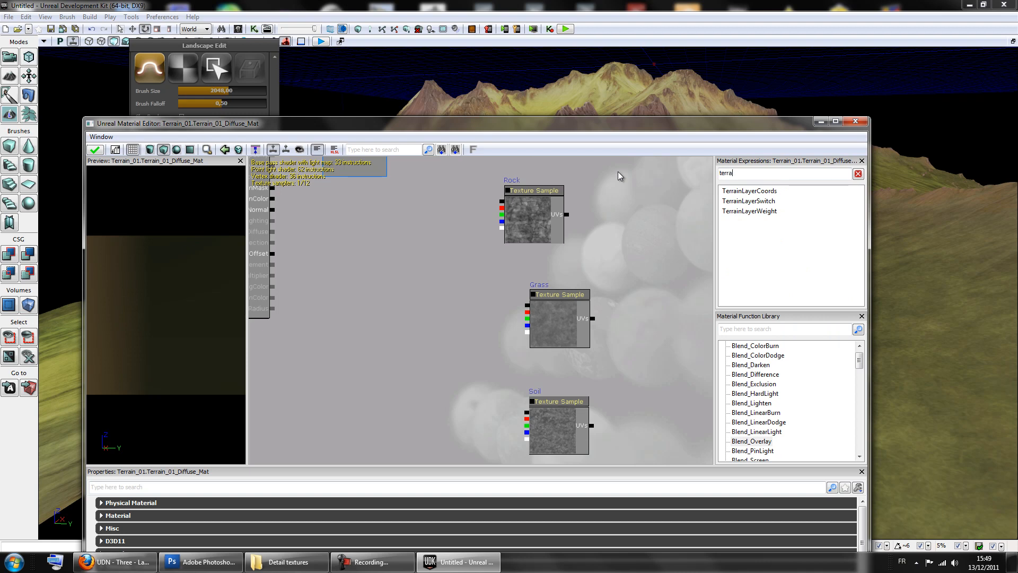
Add a TerrainLayerWeight node beside the Rock texture sample and connect the Rock texture to its Layer input.
click(756, 212)
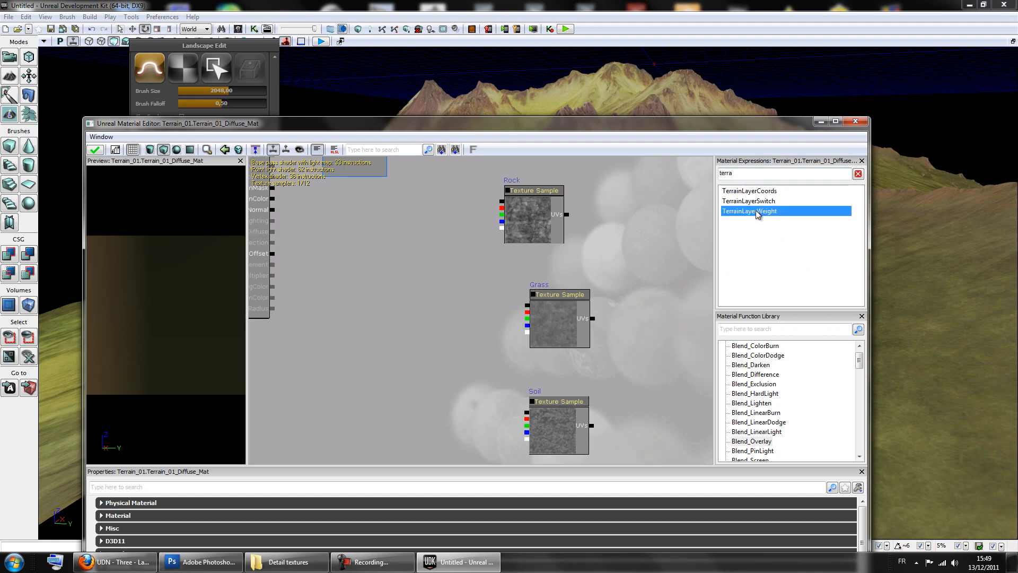
drag(437, 258, 420, 237)
drag(647, 274, 659, 314)
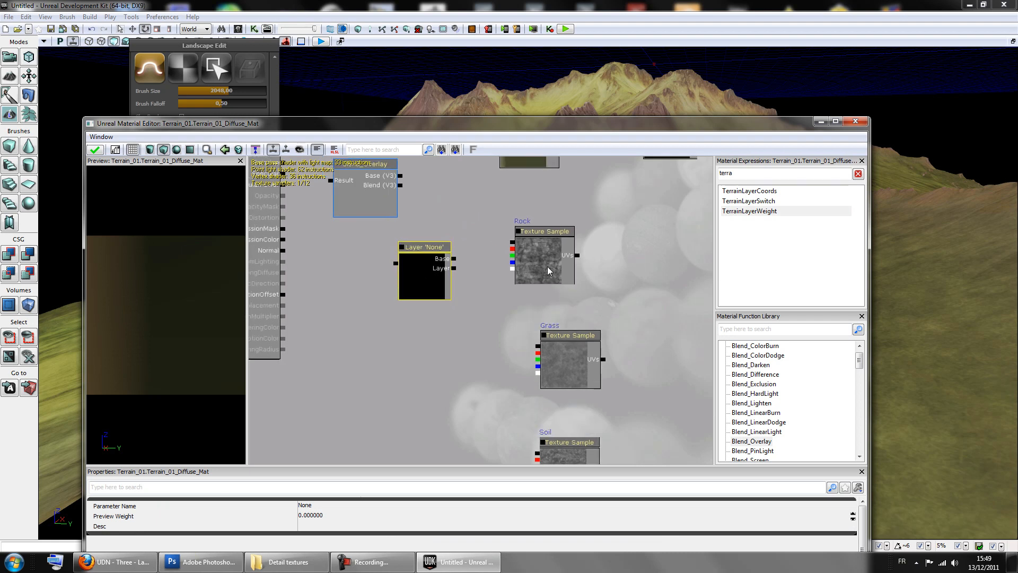
drag(512, 245, 459, 269)
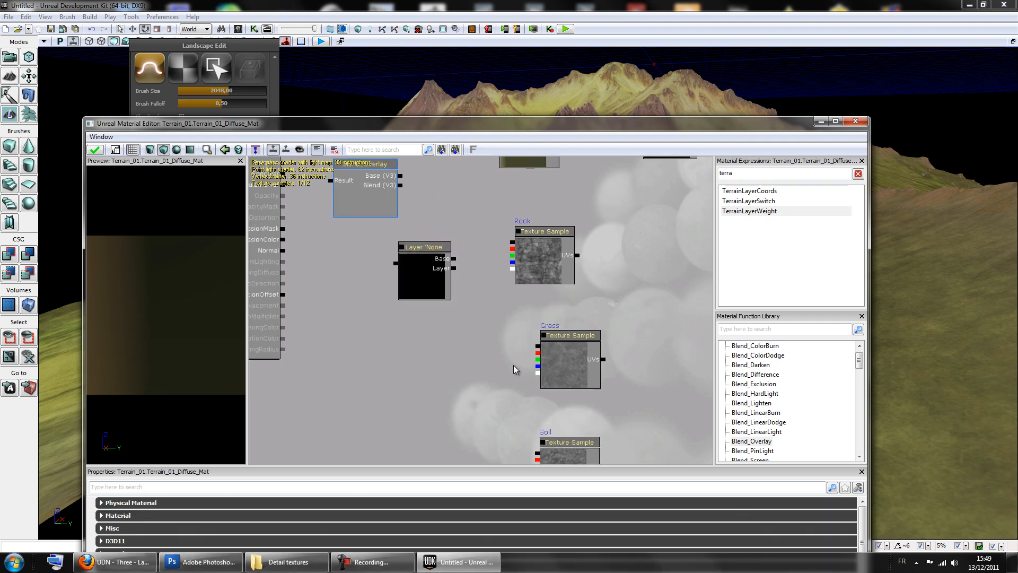
drag(509, 243, 456, 270)
Set the layer weight node's parameter name to Rock and move the Material Editor window clear of the Landscape Edit settings.
click(418, 287)
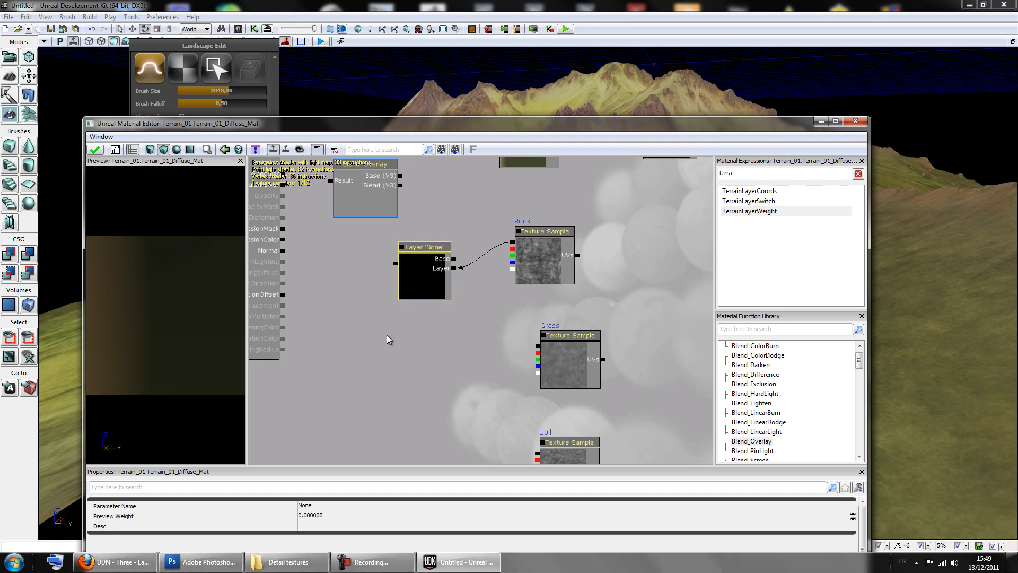
click(309, 504)
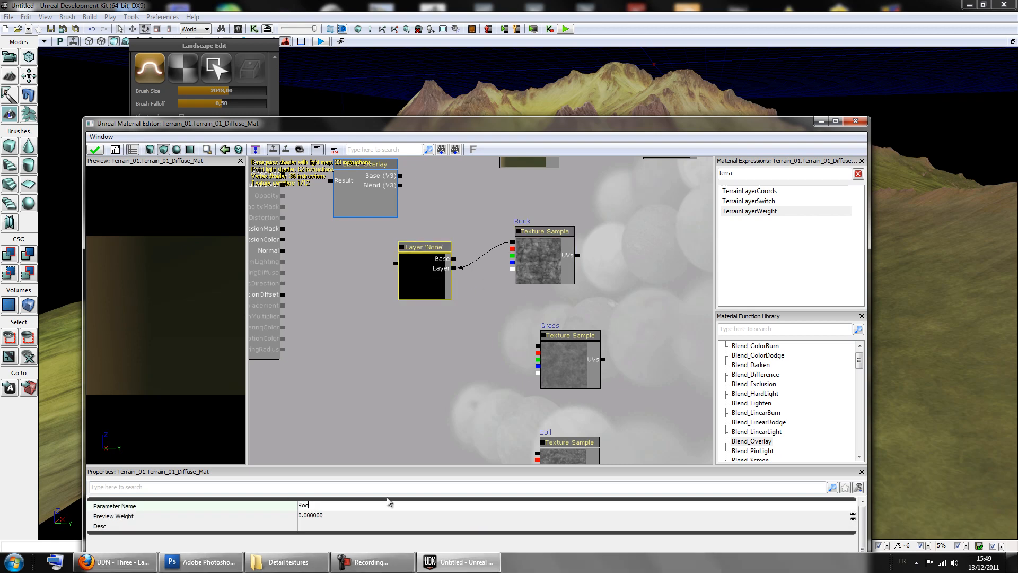
key(Return)
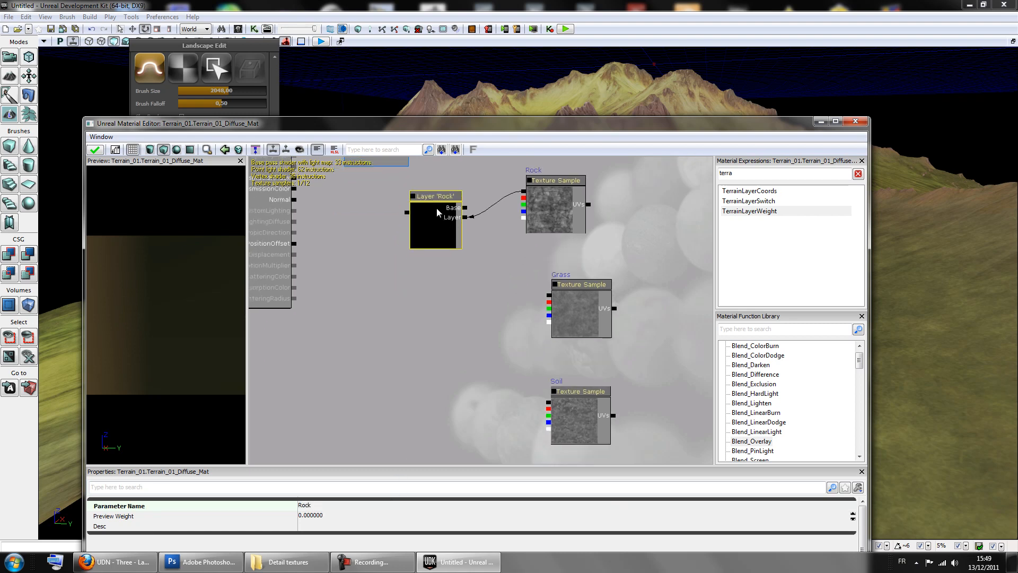
drag(435, 124, 632, 117)
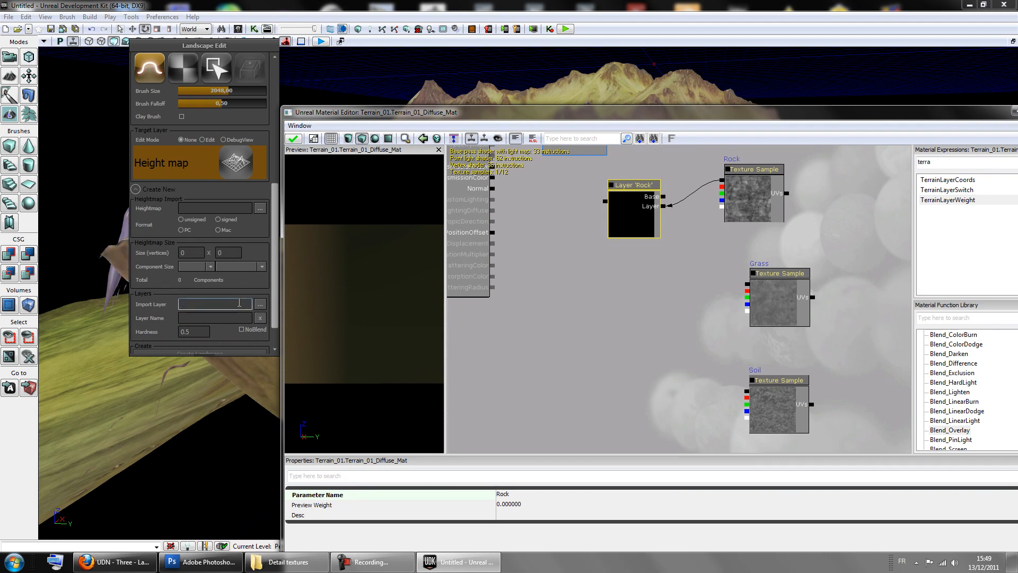
Duplicate the Rock layer node and place the copy directly below the original.
click(745, 184)
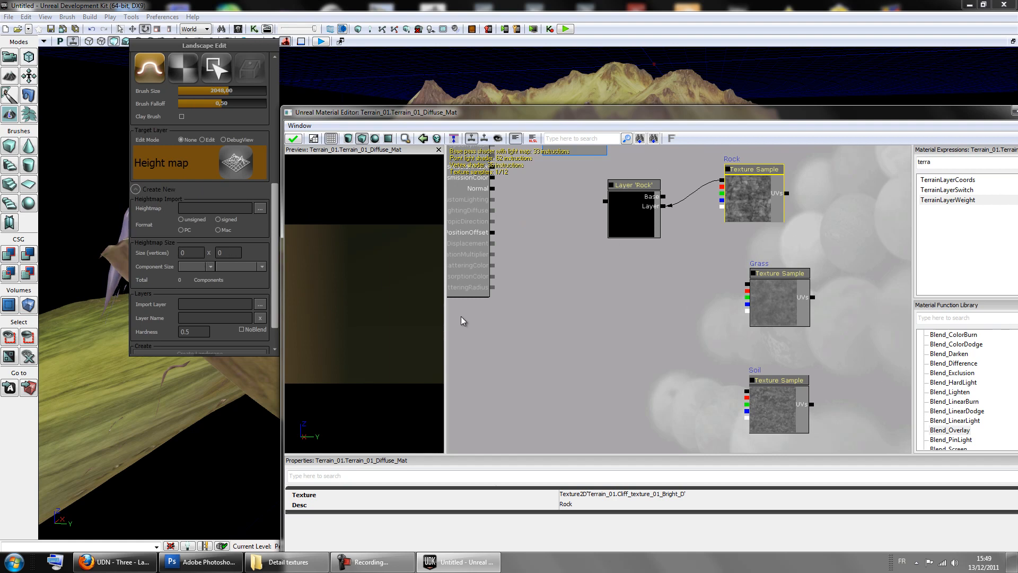
click(599, 306)
click(638, 237)
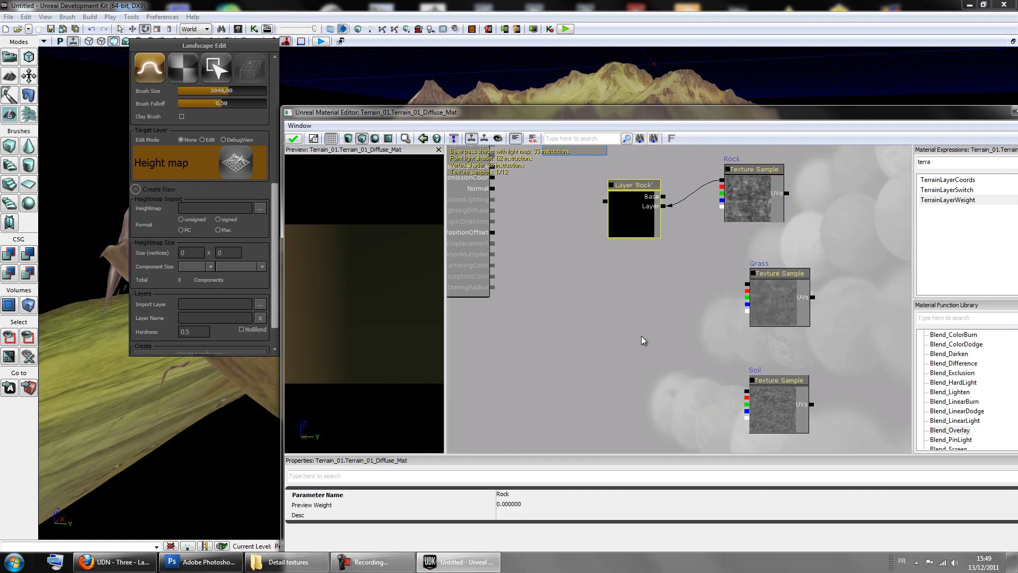
click(637, 280)
key(ctrl+w)
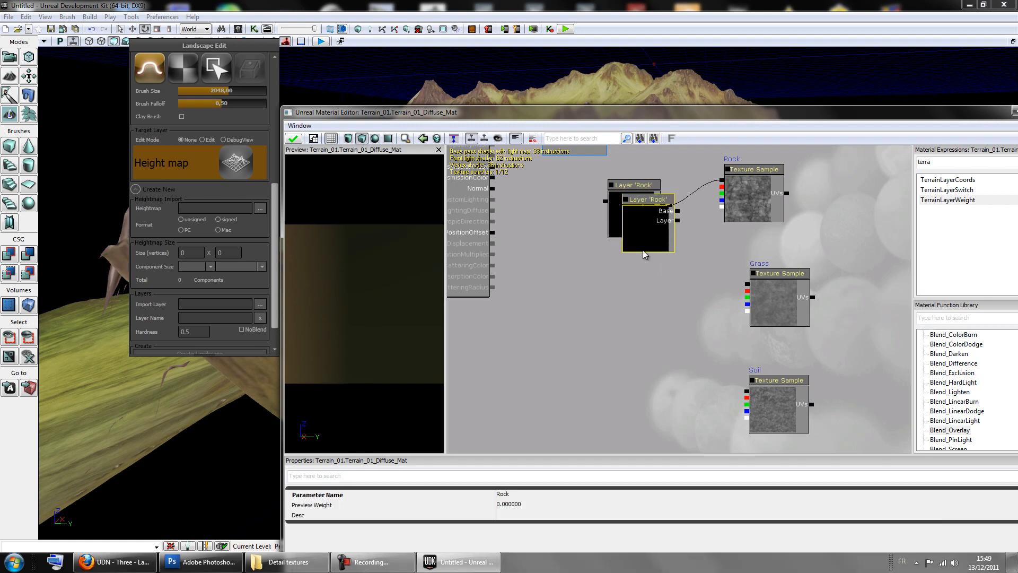
drag(651, 215, 636, 323)
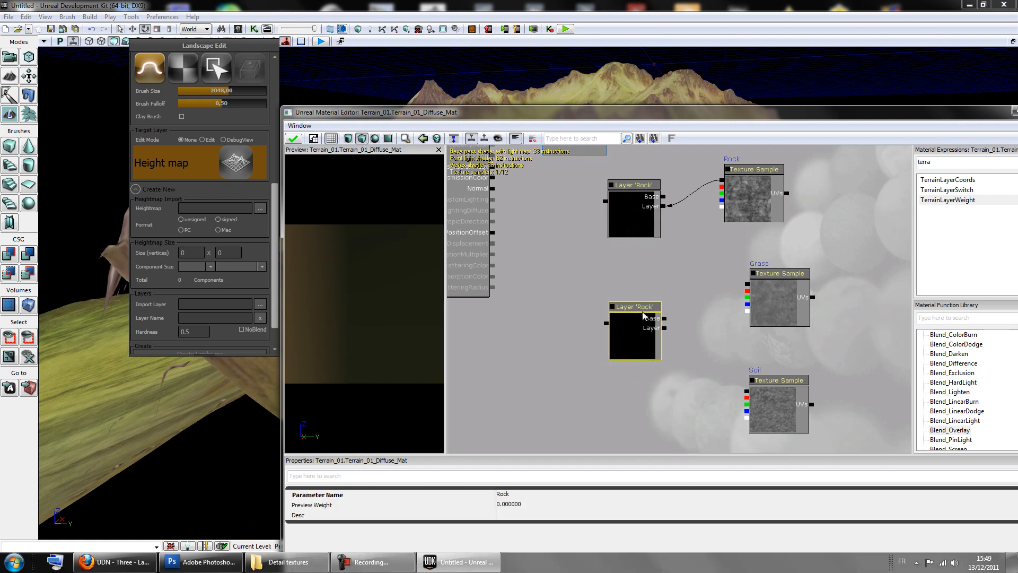
Name the copied layer Grass, feeding the Rock layer's output into its Base and the Grass texture into its Layer.
click(508, 495)
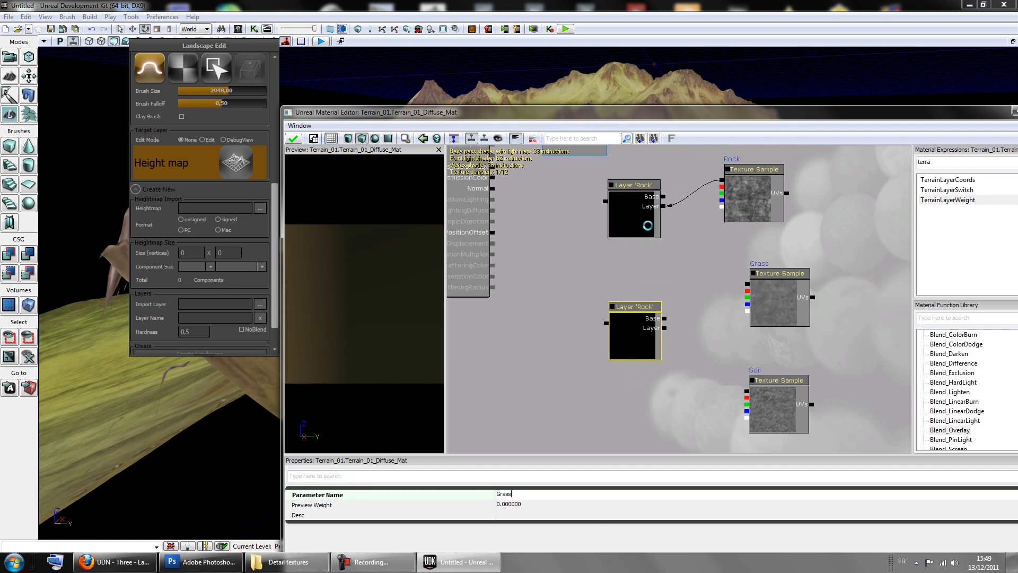
drag(605, 201, 662, 318)
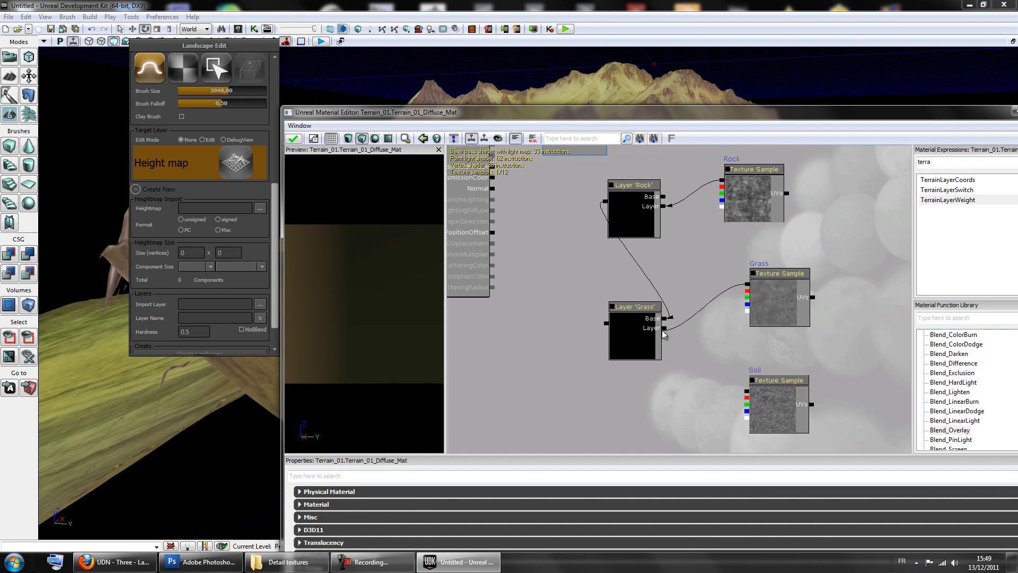
drag(651, 374, 611, 329)
Duplicate the Grass layer node and place the copy below it, next to the Soil texture sample.
click(593, 262)
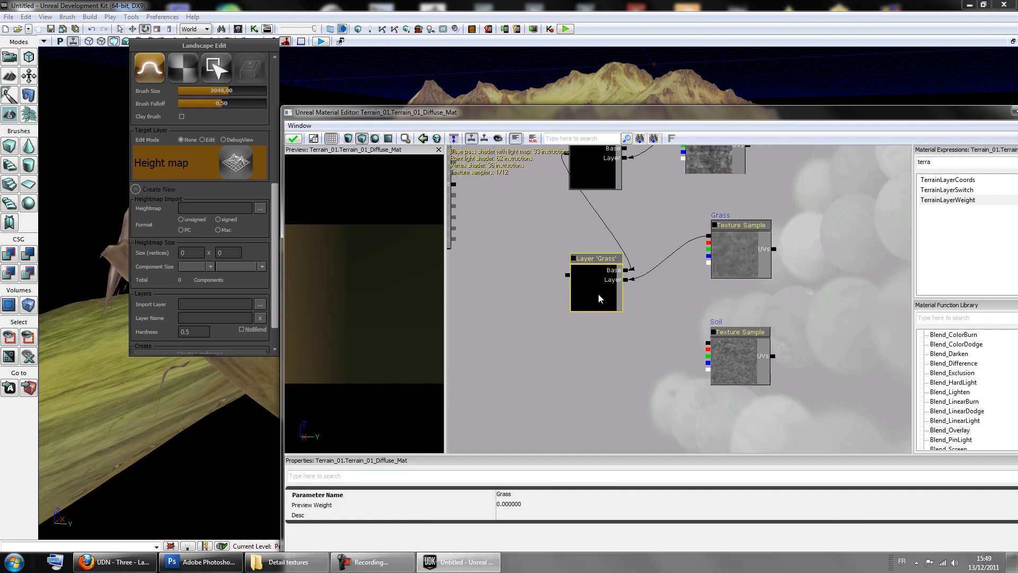
click(601, 325)
key(ctrl+v)
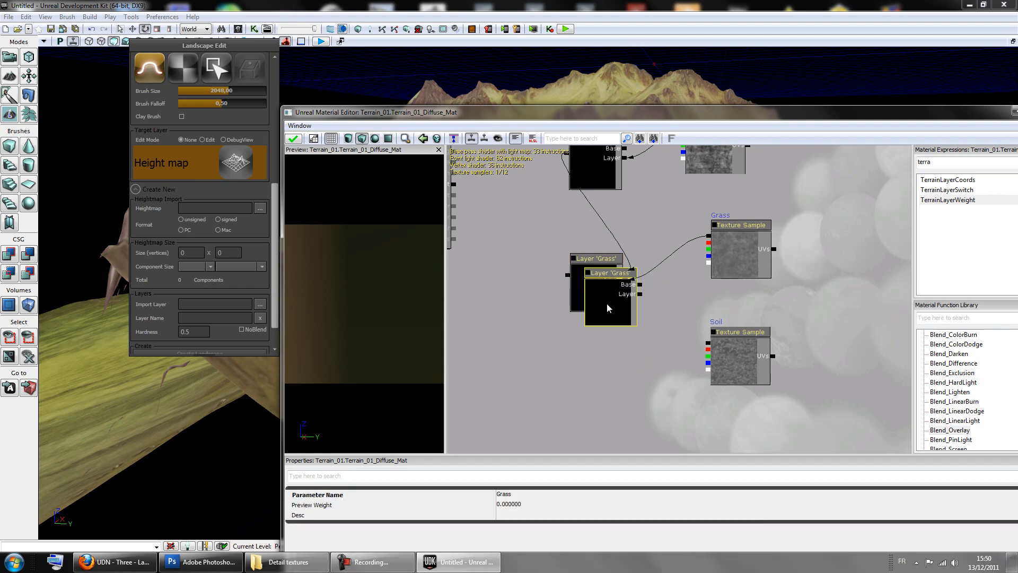
ctrl+drag(603, 309, 600, 366)
Connect the Grass layer's output to the copy's Base and the Soil texture to its Layer, and name the copy Soil.
drag(563, 276, 570, 340)
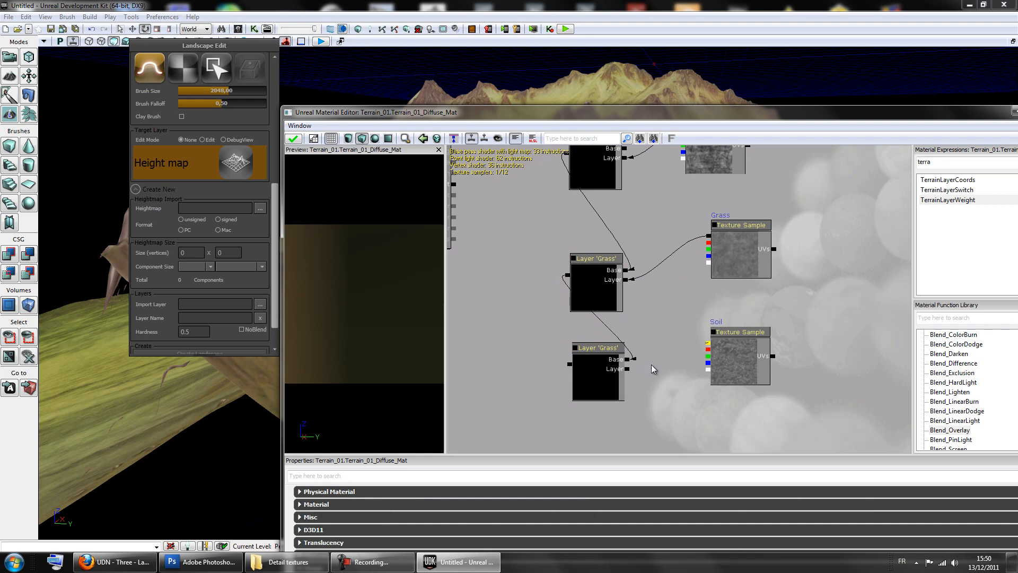
click(609, 376)
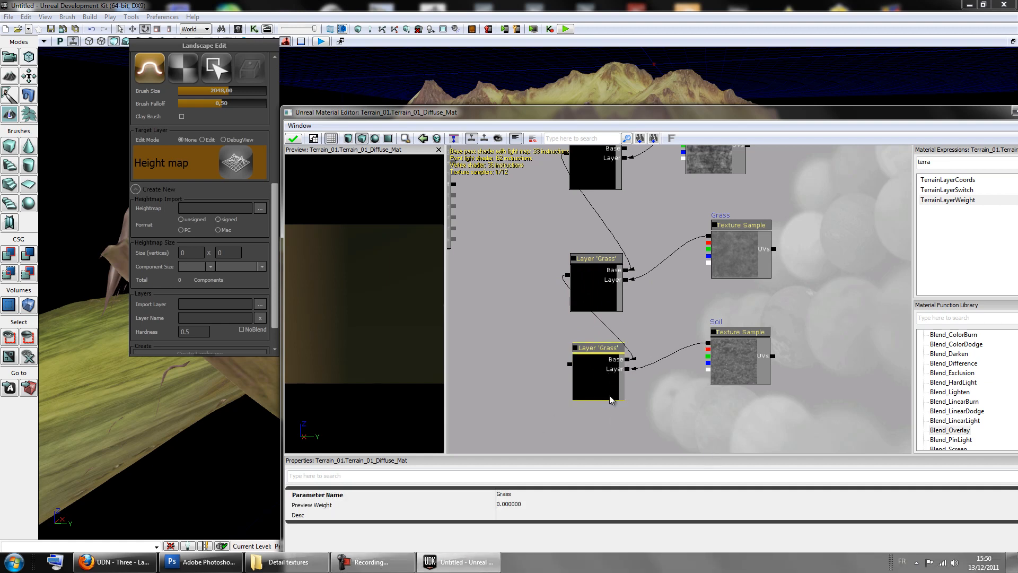
click(501, 495)
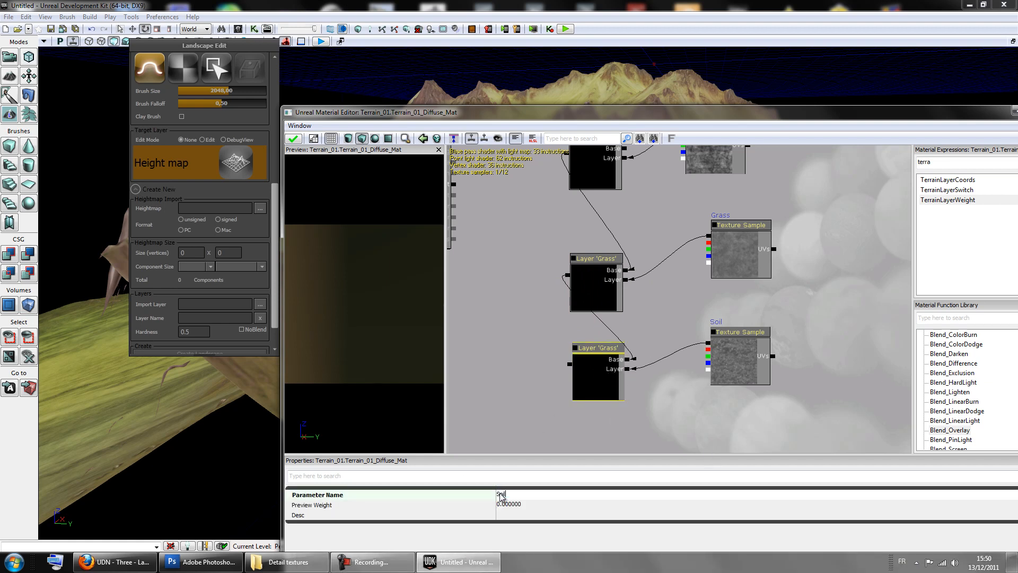
scroll(558, 403, down, 4)
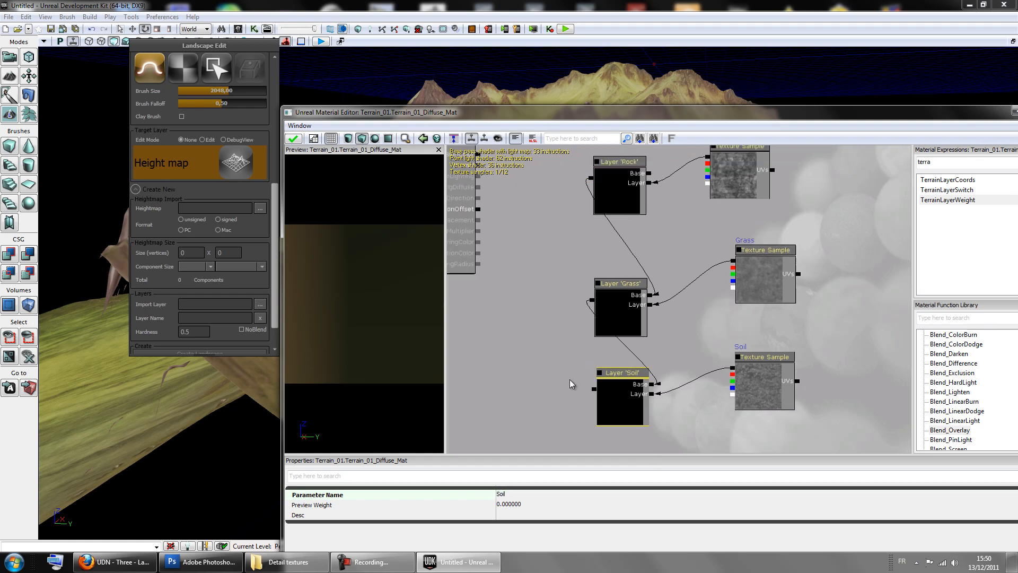
Rearrange the node groups, moving the layer nodes and their textures farther from Blend_Overlay to make room for its connections.
ctrl+alt+drag(622, 215, 620, 215)
ctrl+drag(635, 197, 650, 235)
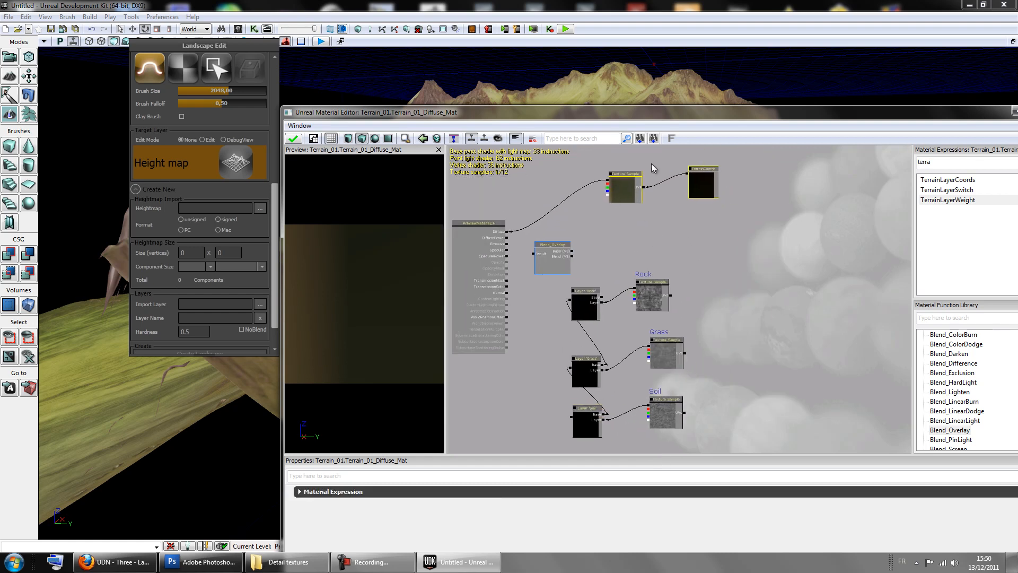
click(618, 192)
ctrl+alt+drag(583, 435, 693, 408)
drag(561, 259, 588, 269)
drag(629, 307, 641, 207)
Wire Blend_Overlay with the Soil layer into Blend, the diffuse Texture Sample into Base, and its Result into the material's Diffuse.
scroll(635, 347, up, 3)
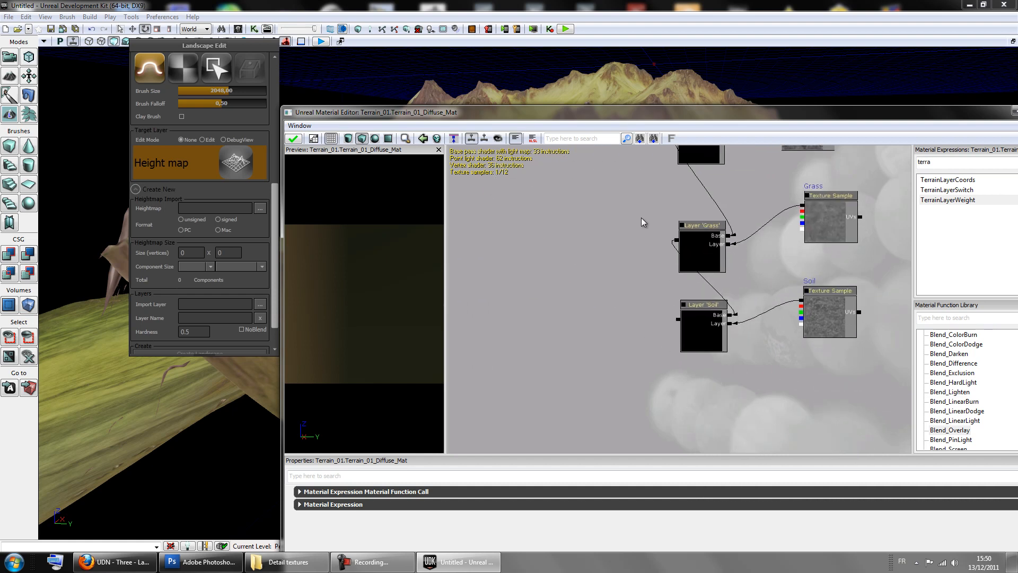
drag(676, 320, 547, 247)
drag(622, 240, 633, 322)
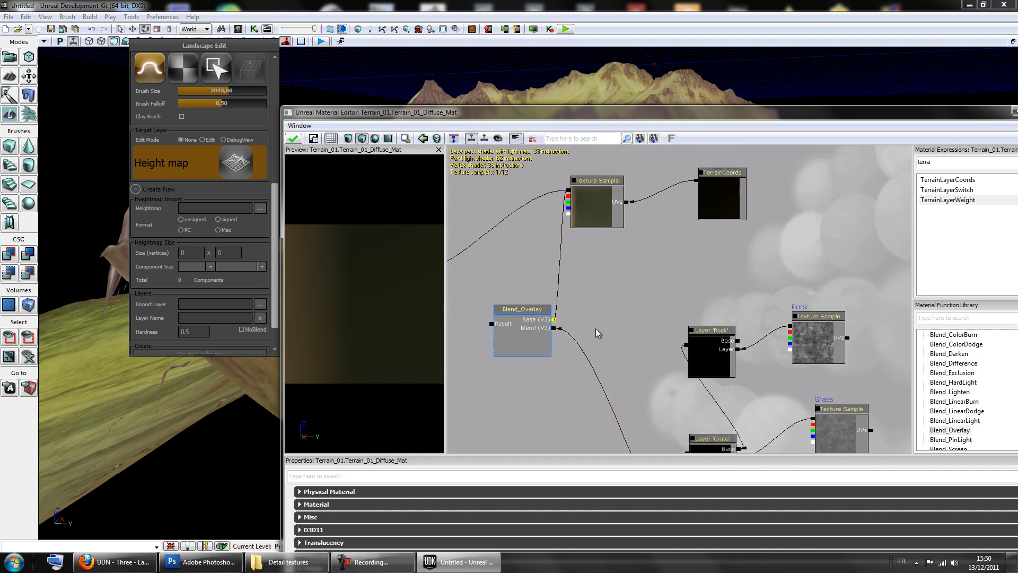
drag(632, 380, 750, 374)
drag(612, 322, 548, 281)
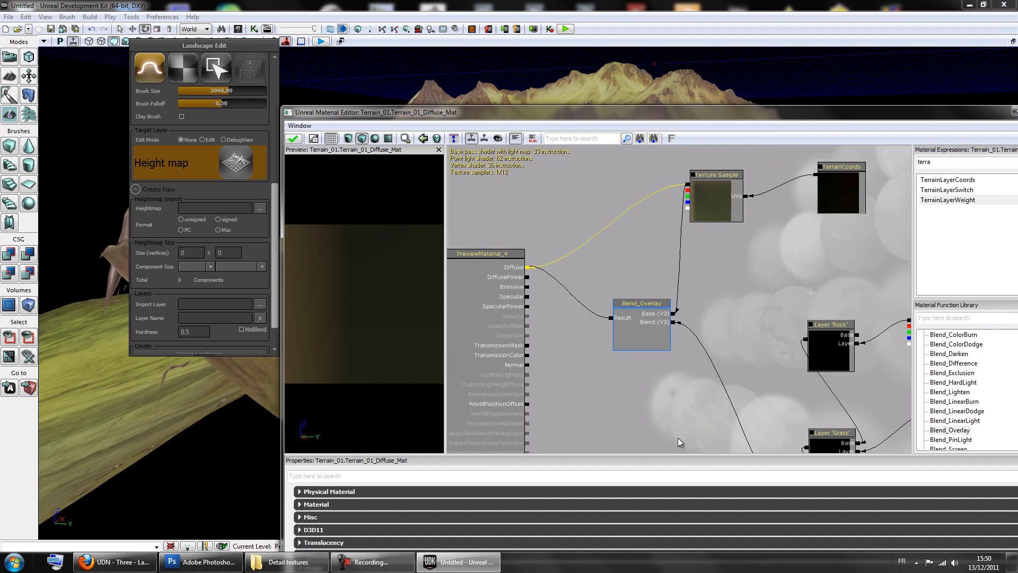
Line up the Rock, Grass and Soil texture samples in a tidy column beside their layer nodes.
drag(659, 393, 608, 314)
scroll(609, 315, down, 7)
drag(669, 329, 640, 317)
scroll(640, 317, up, 5)
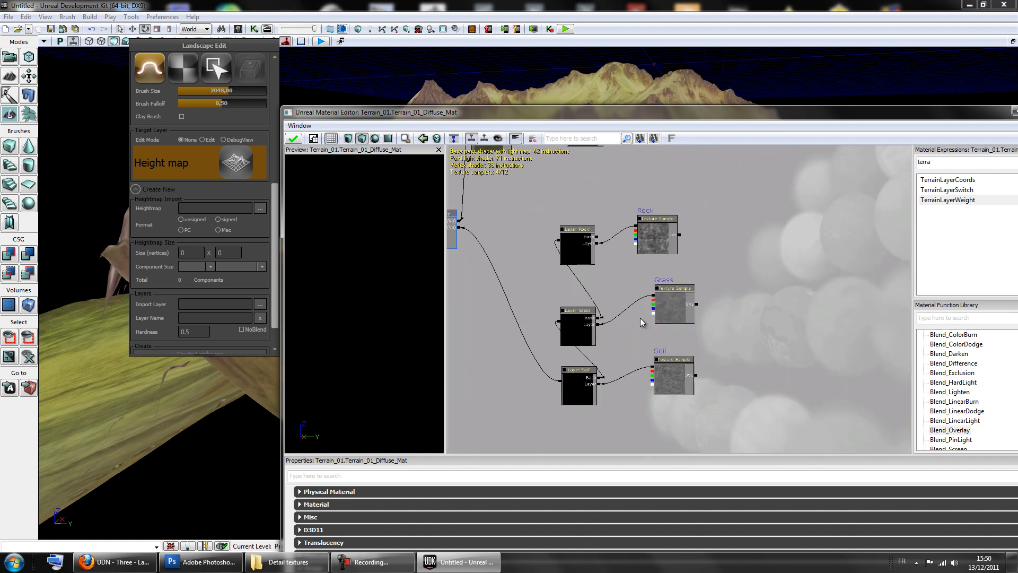
scroll(641, 317, up, 1)
click(674, 197)
drag(675, 197, 667, 212)
click(680, 318)
drag(679, 318, 677, 320)
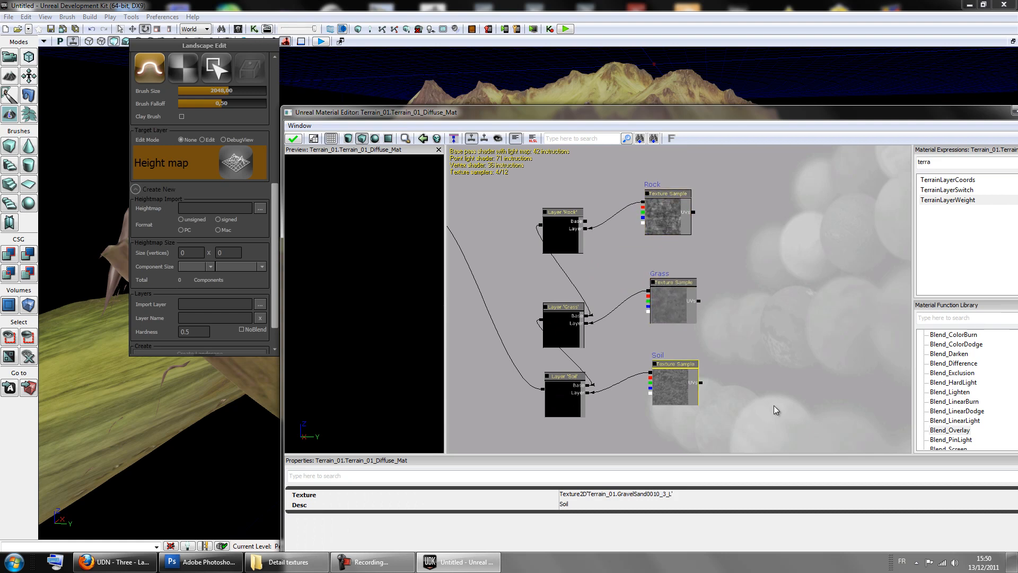
Apply the material changes to the landscape and move the Material Editor window out of the way.
click(770, 419)
click(294, 140)
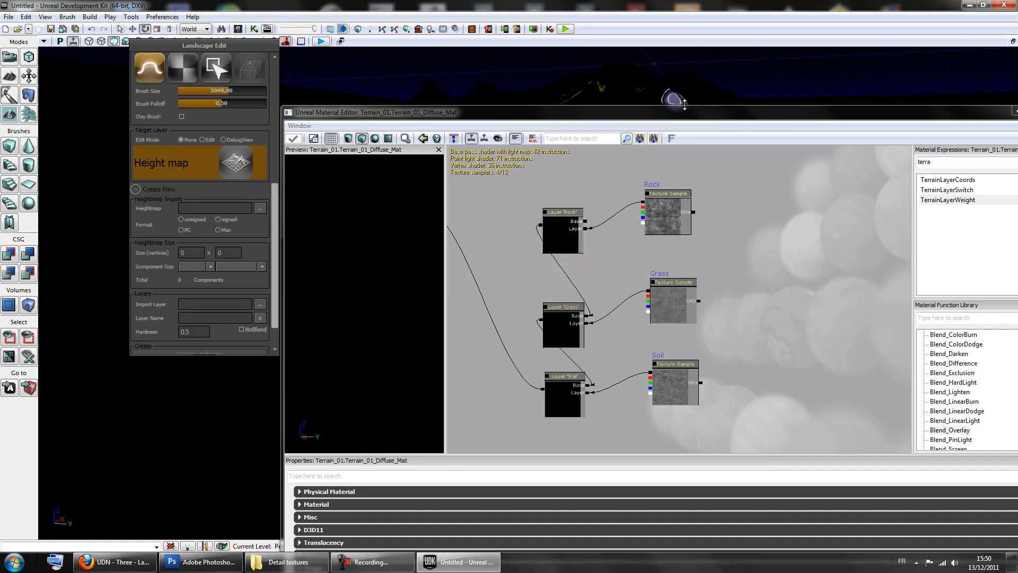
drag(683, 117, 745, 62)
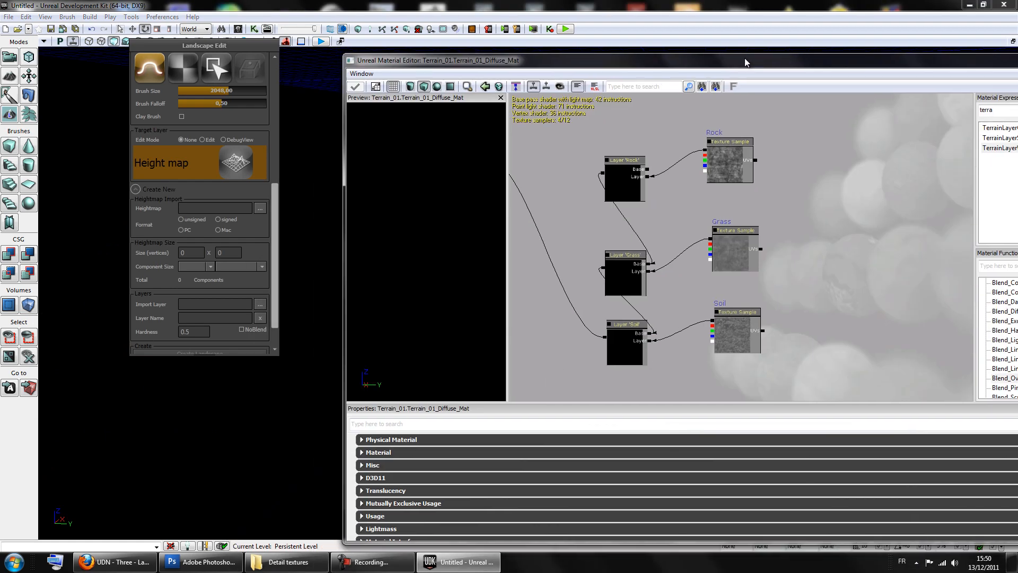
Connect the Soil layer's output to Blend_Overlay's Base in place of the diffuse Texture Sample.
drag(580, 215, 734, 290)
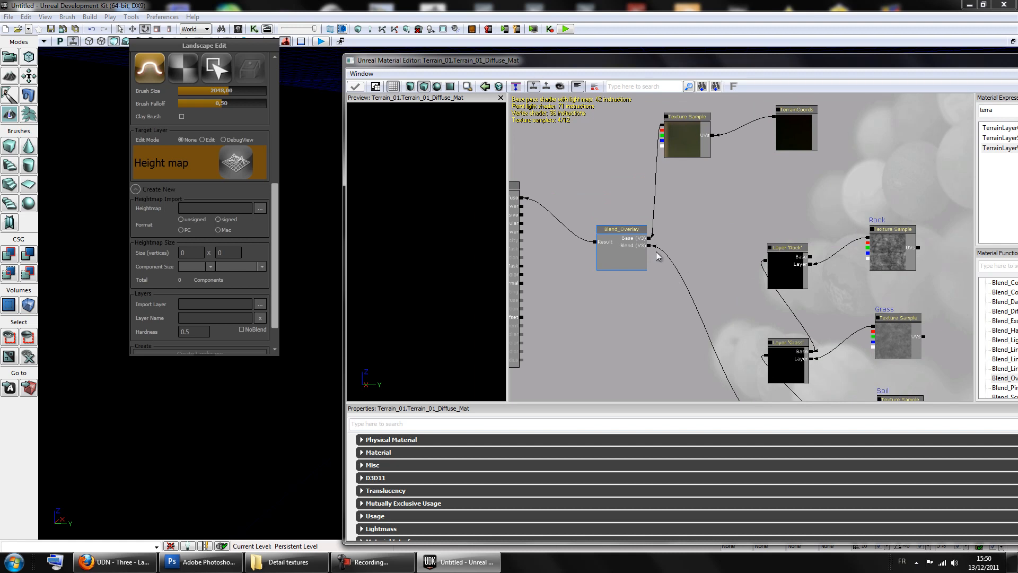
drag(711, 273, 679, 170)
drag(728, 327, 717, 298)
drag(640, 96, 639, 147)
drag(603, 229, 617, 290)
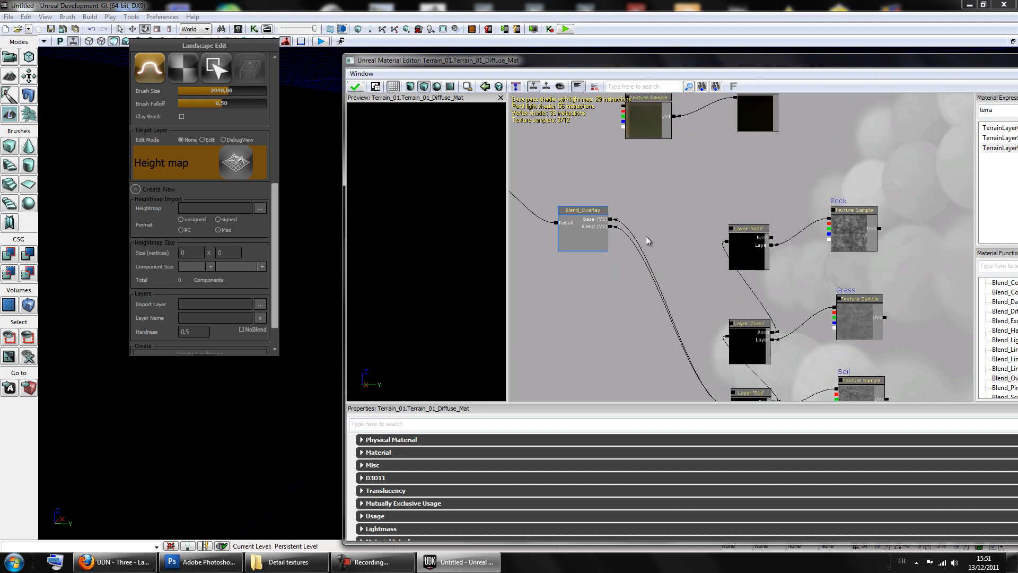
Connect the diffuse Texture Sample to Blend_Overlay's Blend input and apply the material.
drag(677, 225, 667, 252)
drag(681, 189, 654, 218)
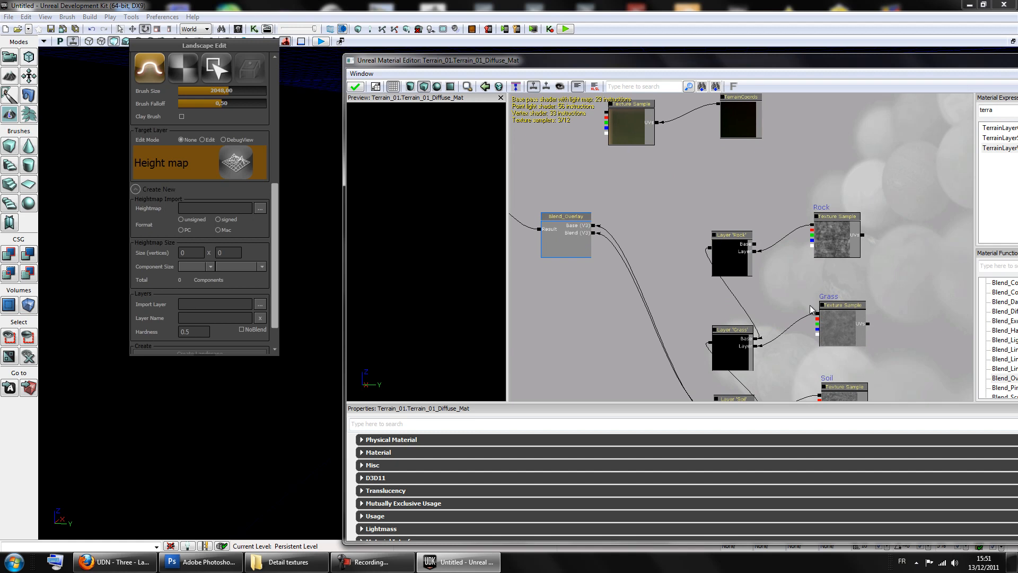
drag(872, 342, 861, 235)
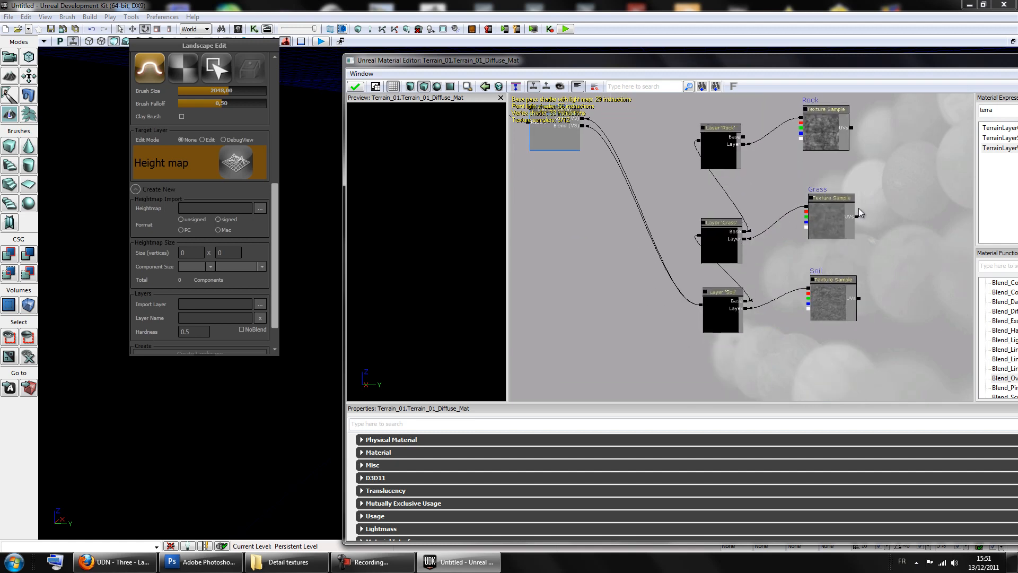
drag(708, 211, 741, 292)
drag(627, 98, 623, 217)
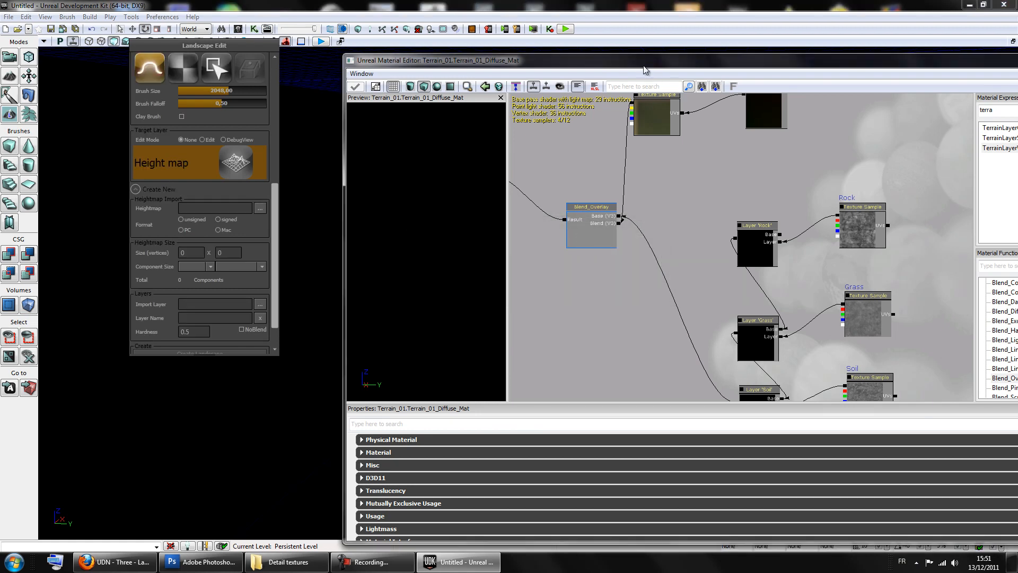
Uncover the viewport to check the landscape's appearance, and inspect the Rock, Grass and Soil layer connections.
drag(644, 65, 600, 262)
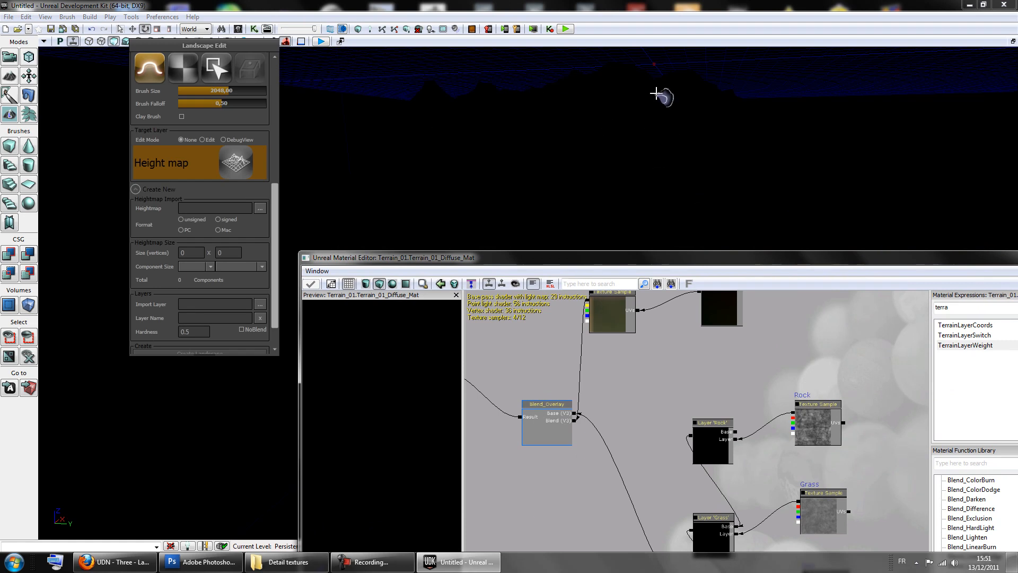
drag(660, 256, 674, 159)
key(Home)
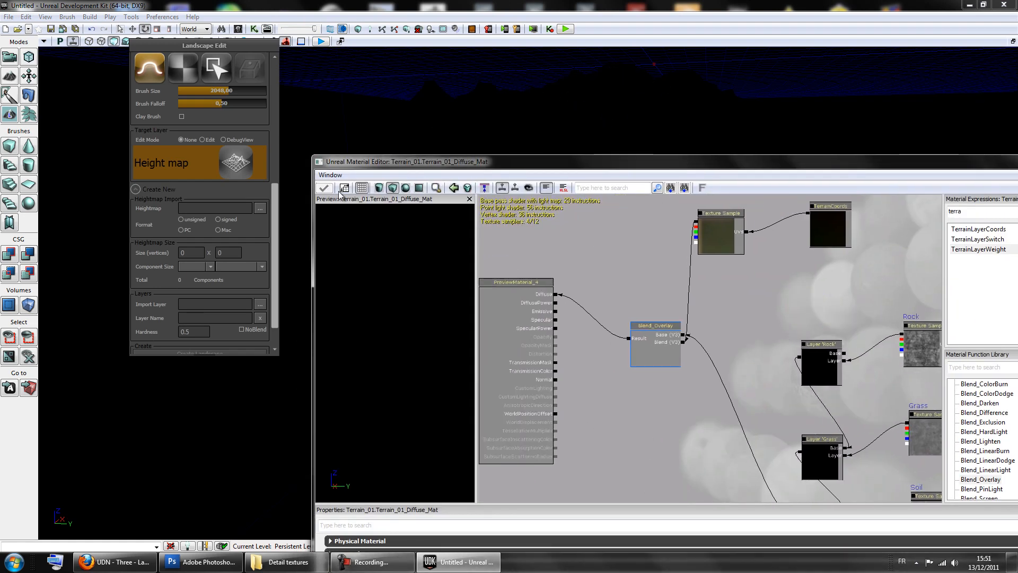
drag(736, 316, 660, 207)
drag(728, 400, 639, 343)
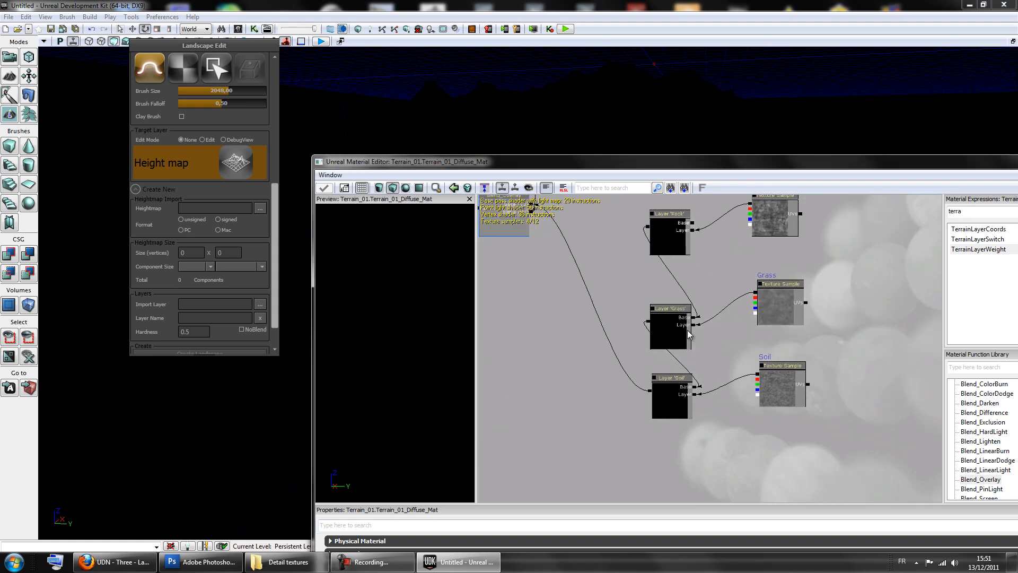
Close the Material Editor and switch the landscape's Target Layer edit mode to Edit.
drag(968, 162, 806, 178)
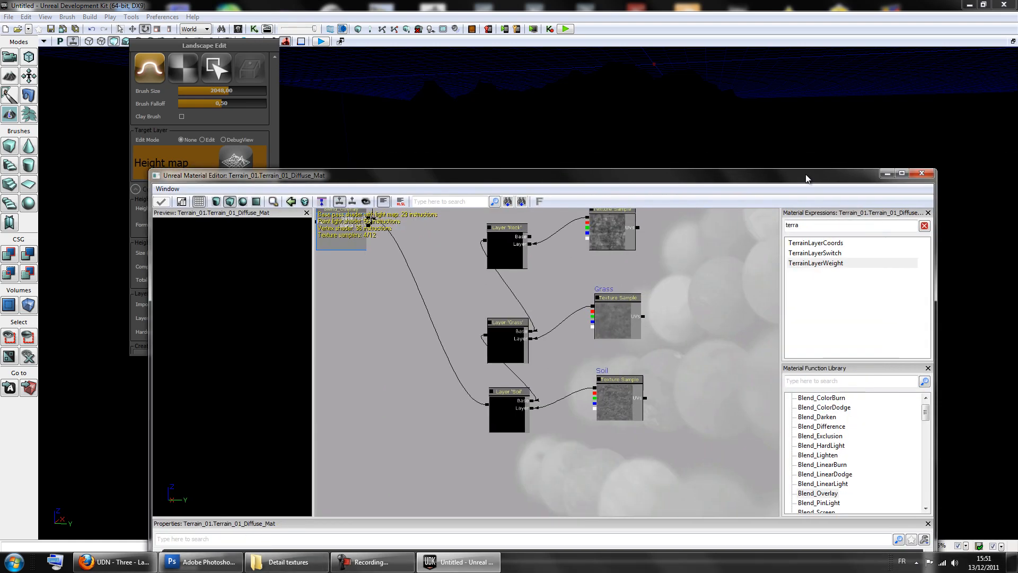
click(921, 175)
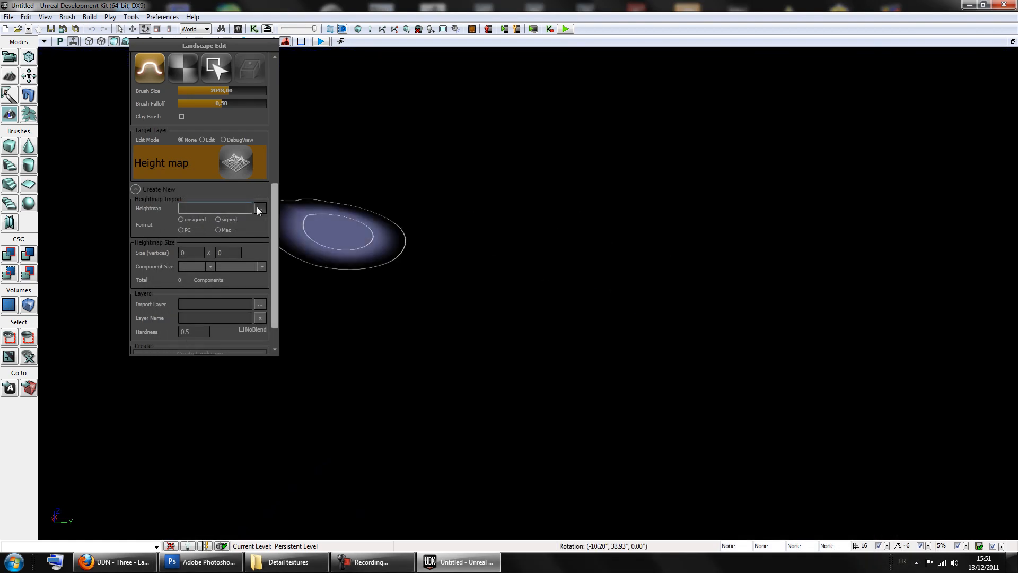
drag(273, 212, 281, 235)
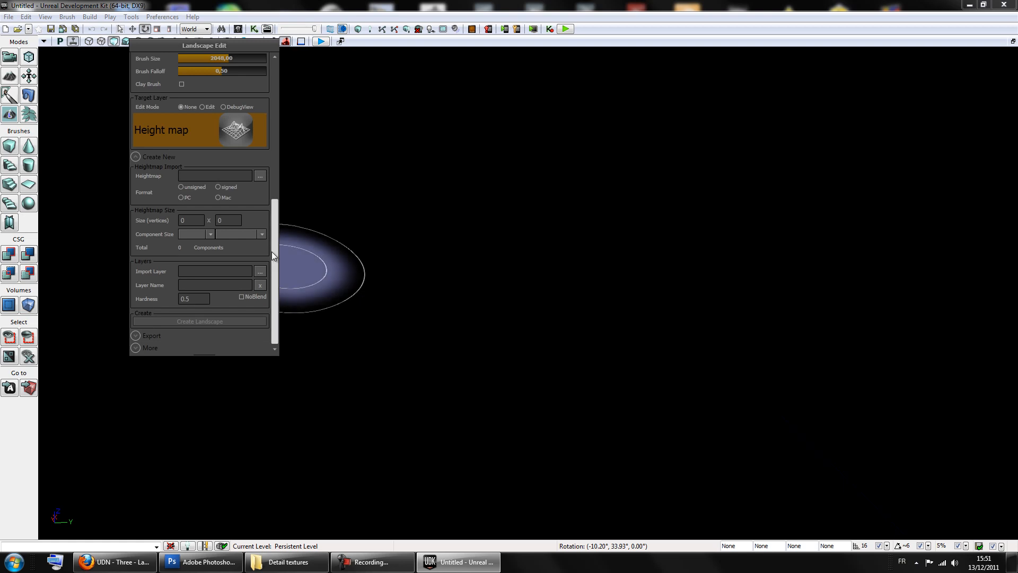
mouse_move(272, 293)
mouse_down()
mouse_move(276, 279)
mouse_move(273, 295)
mouse_up()
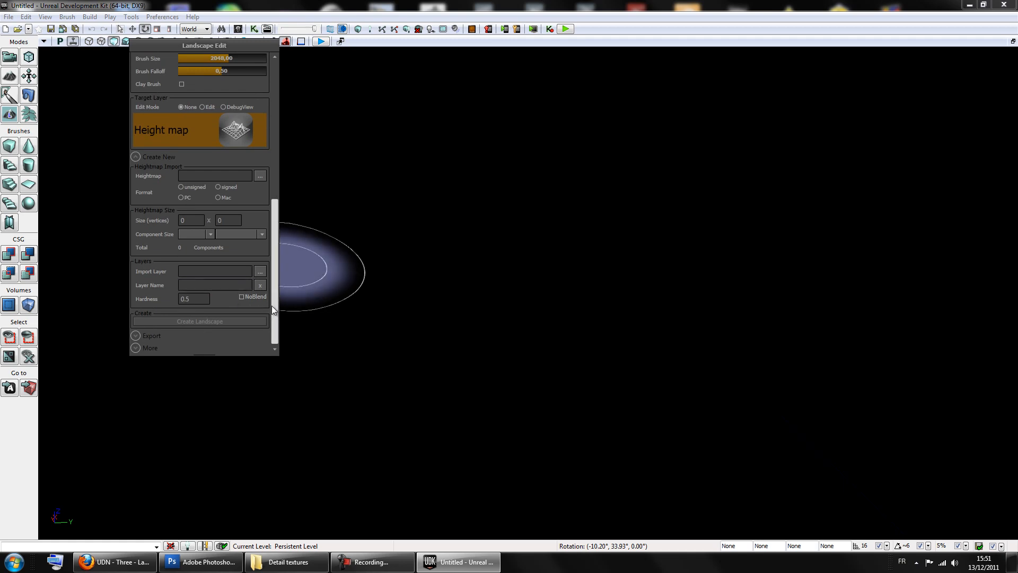
drag(271, 305, 273, 262)
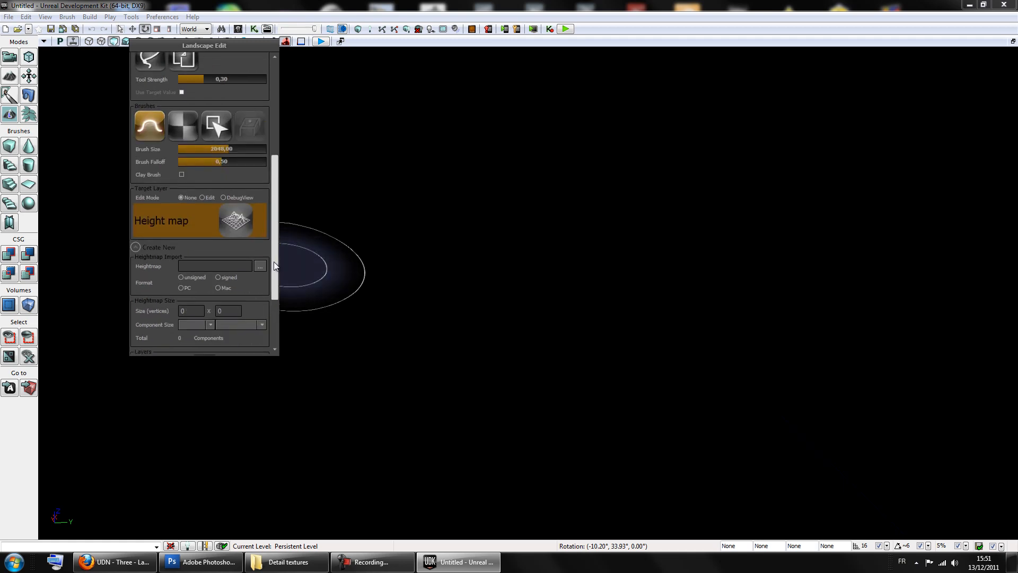
click(203, 198)
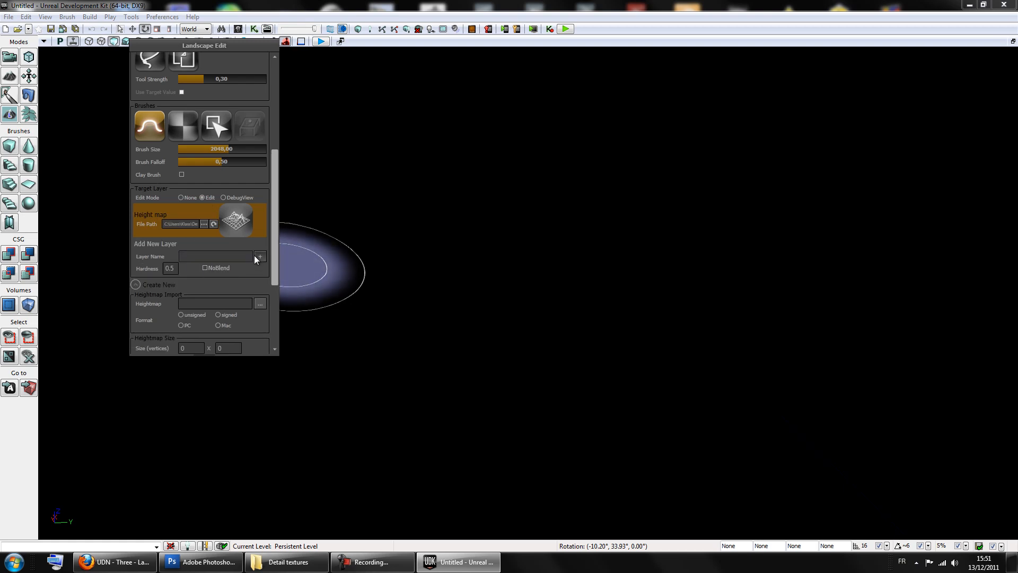
Add a landscape target layer named Grass and make it the active paint layer.
drag(272, 250, 269, 276)
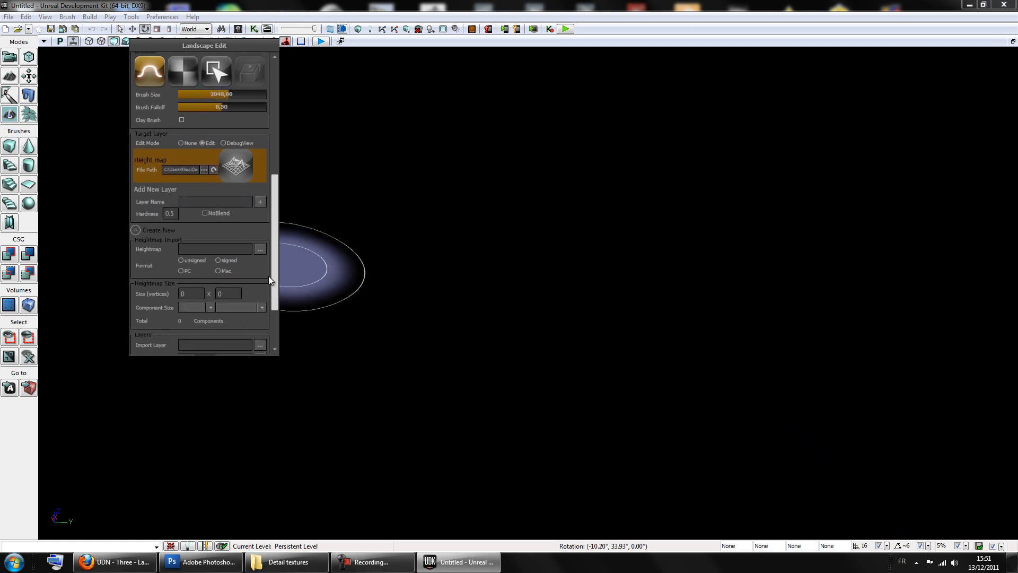
click(199, 201)
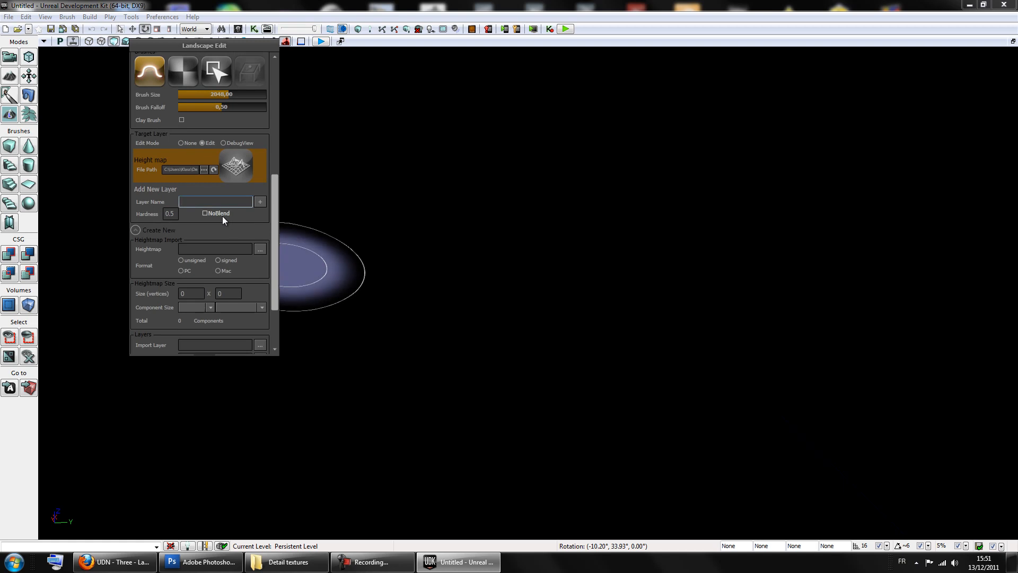
text(Grass)
click(257, 203)
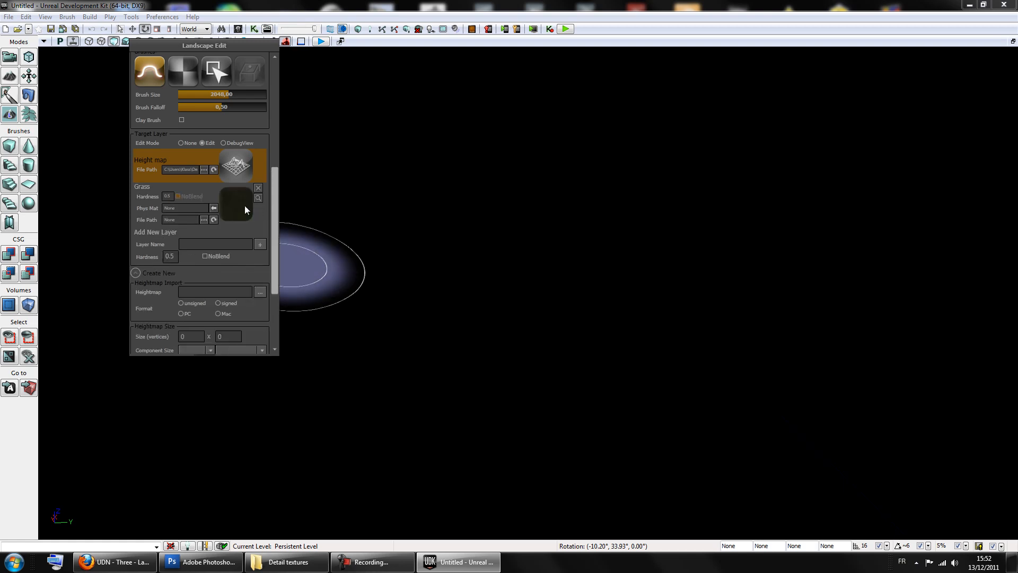
click(241, 206)
click(202, 129)
Add two more landscape target layers named Rock and Soil.
click(207, 231)
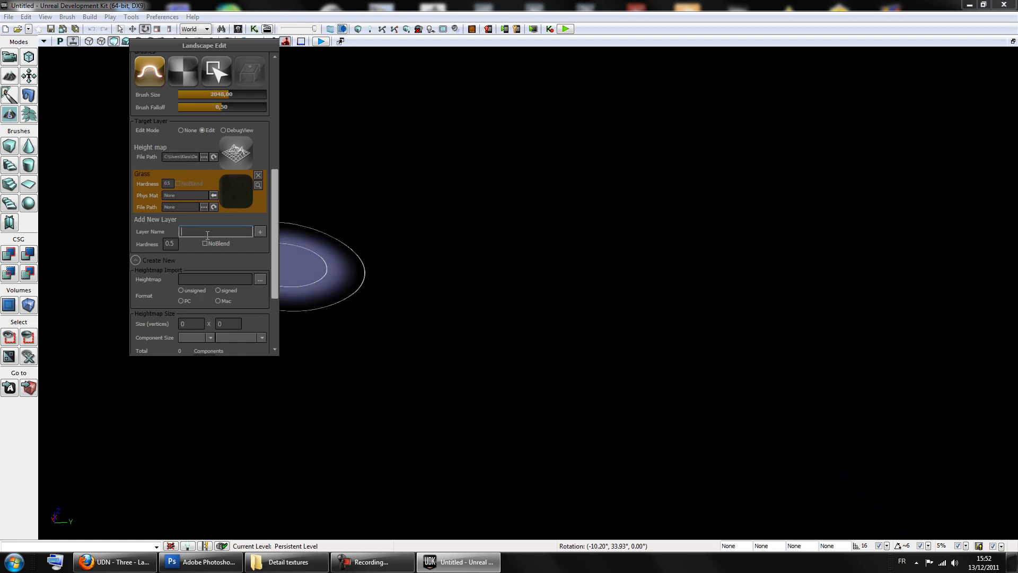
text(Rock)
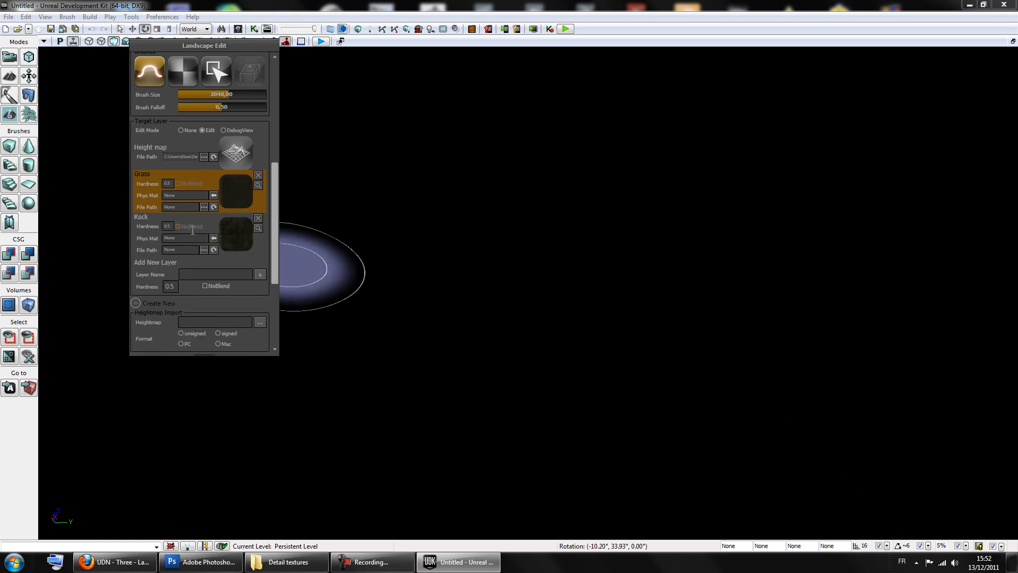
click(199, 274)
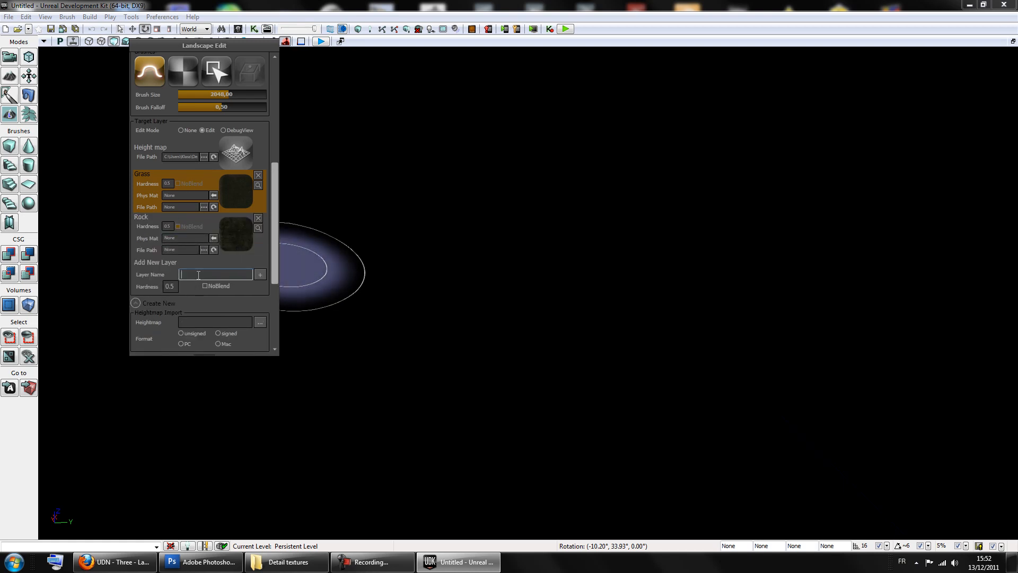
text(Soil)
click(260, 276)
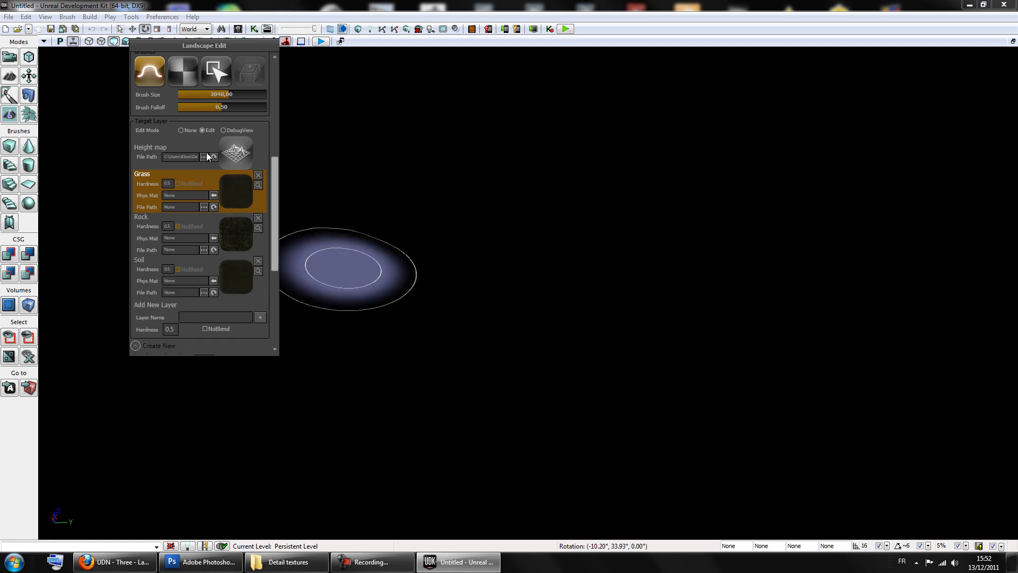
Set the landscape brush size to 8192 and the tool strength to 1.00.
drag(228, 101, 285, 101)
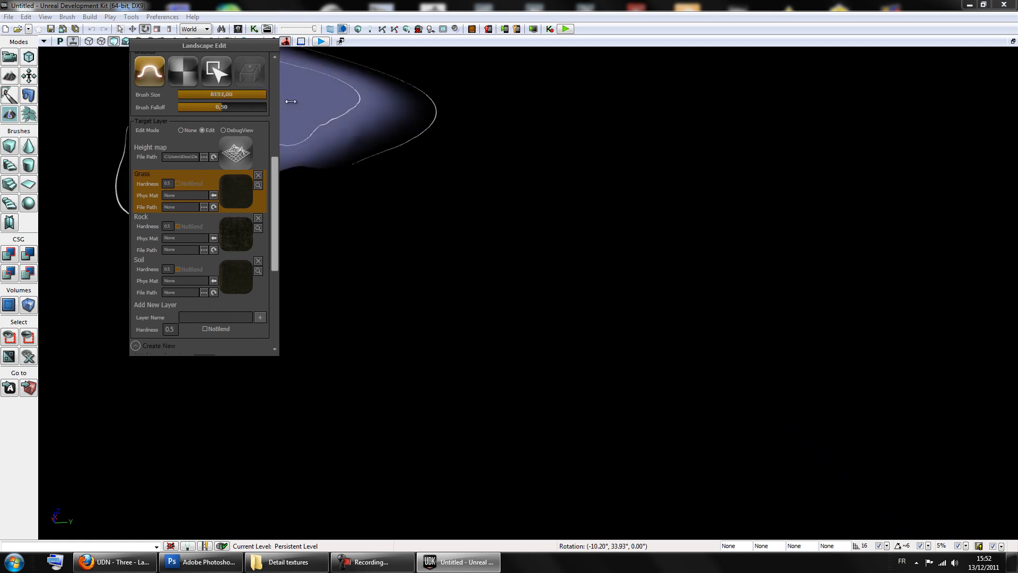
drag(278, 209, 278, 157)
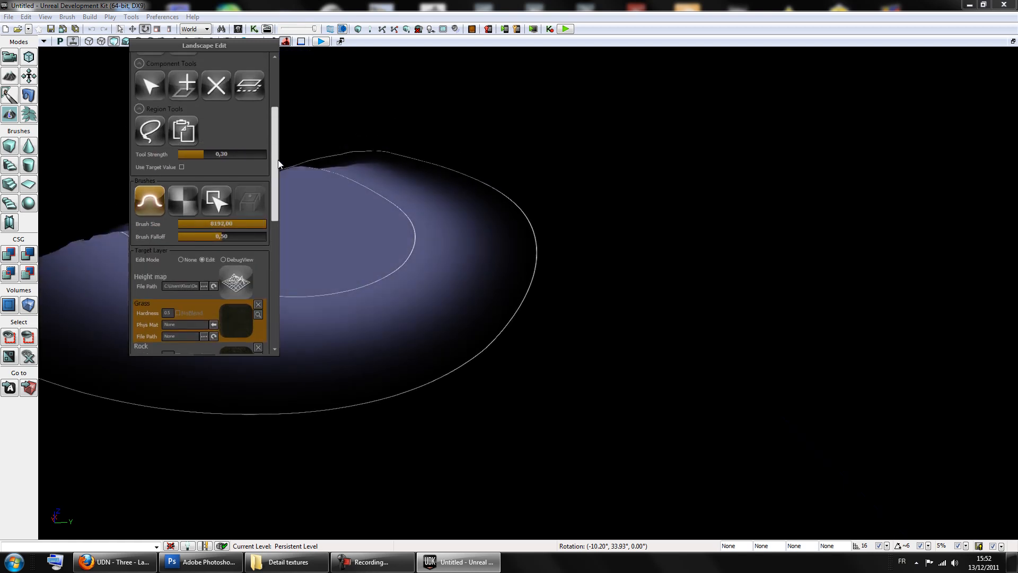
drag(205, 154, 293, 159)
Paint the Grass layer in broad strokes across the first large part of the black landscape.
right_drag(471, 266, 424, 279)
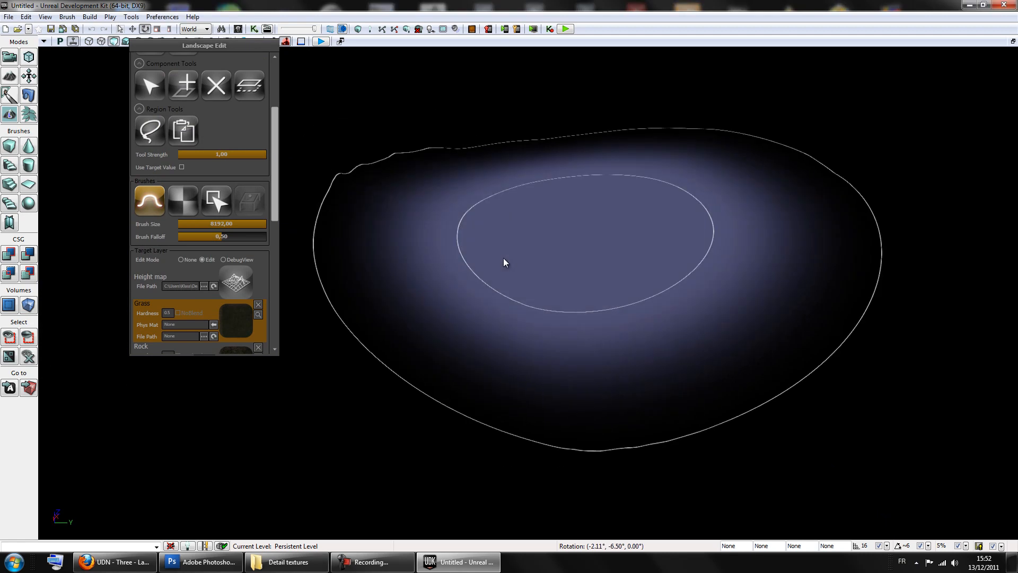
scroll(472, 265, down, 10)
scroll(461, 265, down, 3)
scroll(498, 261, up, 4)
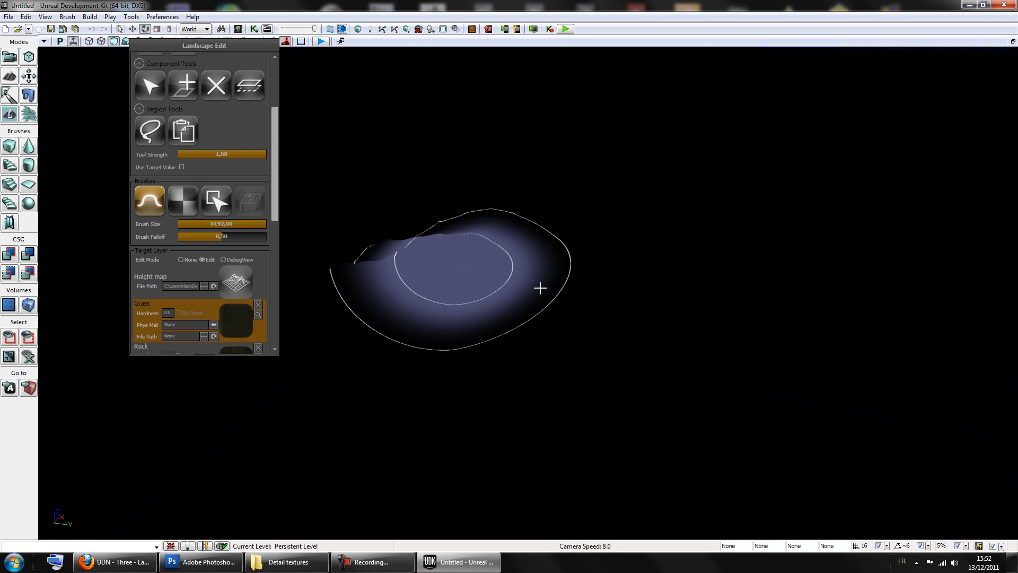
right_drag(540, 287, 692, 224)
mouse_move(692, 224)
ctrl+mouse_down()
mouse_move(742, 171)
mouse_move(744, 201)
mouse_move(535, 206)
mouse_move(500, 234)
ctrl+mouse_up()
right_drag(501, 234, 755, 407)
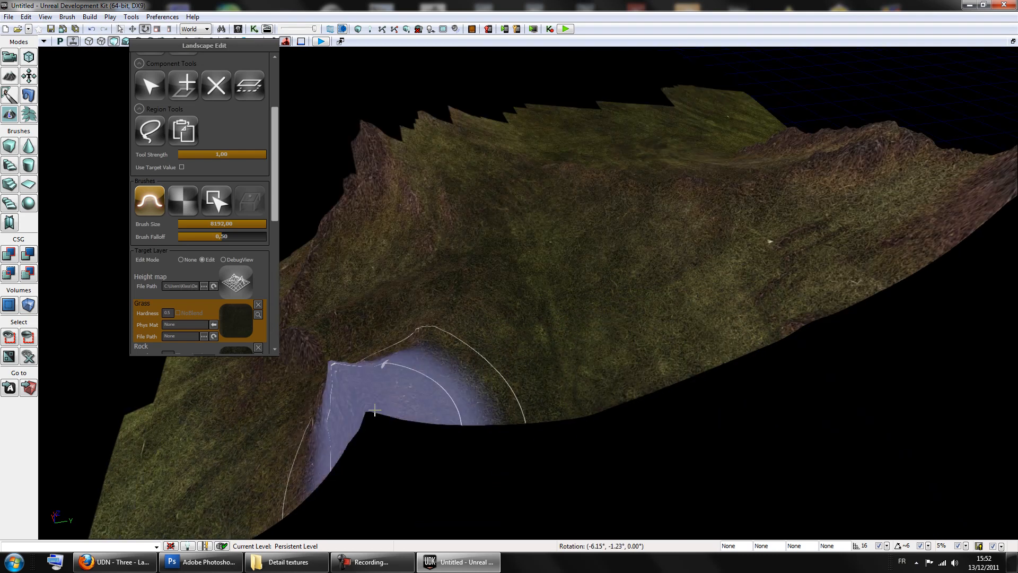
right_drag(398, 408, 554, 372)
mouse_move(554, 372)
mouse_down()
mouse_move(307, 320)
mouse_move(424, 223)
mouse_move(630, 205)
mouse_move(586, 163)
mouse_move(370, 145)
mouse_move(373, 182)
mouse_move(456, 190)
mouse_up()
right_drag(456, 191, 459, 189)
mouse_move(459, 189)
mouse_down()
mouse_move(415, 295)
mouse_move(532, 202)
mouse_move(709, 122)
mouse_move(694, 95)
mouse_move(754, 156)
mouse_move(561, 141)
mouse_move(629, 231)
mouse_up()
mouse_move(629, 231)
right_down()
mouse_move(693, 130)
mouse_move(741, 161)
mouse_move(648, 200)
right_up()
right_drag(659, 196, 655, 196)
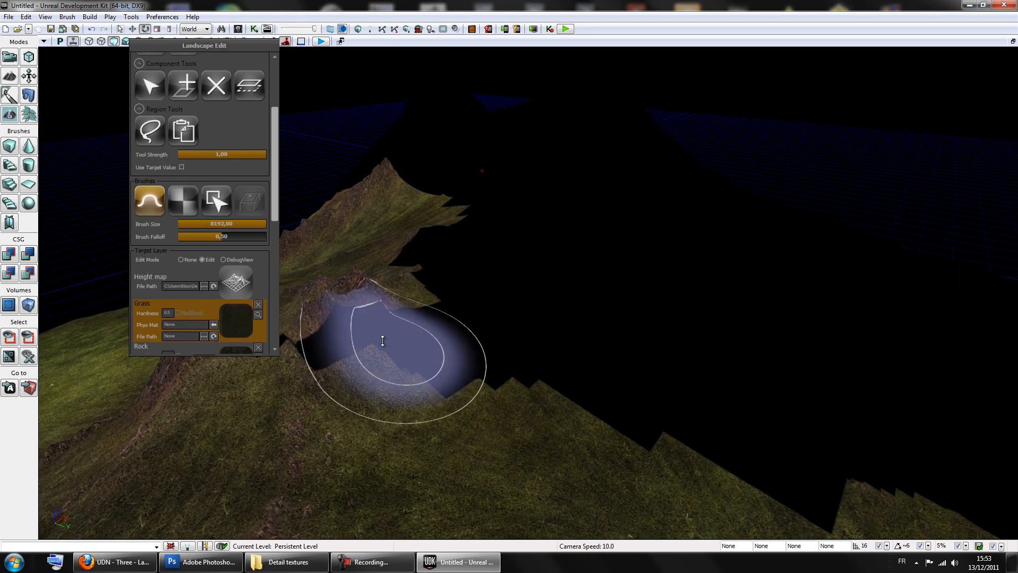
Turn off autosave and paint the Grass layer over the remaining large black areas of the landscape.
click(994, 548)
right_drag(576, 296, 572, 298)
mouse_move(428, 306)
ctrl+mouse_down()
mouse_move(378, 300)
mouse_move(552, 196)
mouse_move(692, 154)
mouse_move(890, 199)
mouse_move(808, 205)
mouse_move(984, 293)
mouse_move(631, 359)
mouse_move(954, 504)
ctrl+mouse_up()
mouse_move(954, 504)
right_down()
mouse_move(851, 370)
mouse_move(424, 243)
right_up()
mouse_move(548, 178)
ctrl+mouse_down()
mouse_move(587, 154)
mouse_move(439, 132)
mouse_move(418, 114)
ctrl+mouse_up()
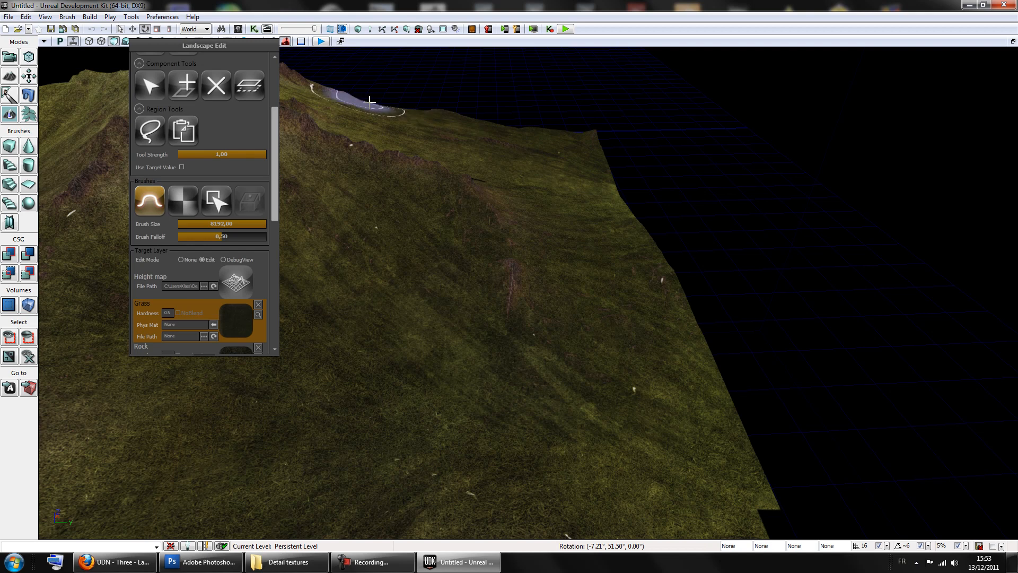
right_drag(613, 255, 607, 286)
mouse_move(474, 294)
ctrl+mouse_down()
mouse_move(423, 235)
mouse_move(582, 330)
mouse_move(598, 370)
ctrl+mouse_up()
right_drag(530, 345, 781, 334)
ctrl+drag(781, 334, 380, 316)
mouse_move(379, 315)
right_down()
mouse_move(600, 309)
mouse_move(486, 268)
mouse_move(716, 332)
mouse_move(836, 313)
mouse_move(879, 285)
mouse_move(882, 293)
mouse_move(933, 274)
mouse_move(616, 327)
mouse_move(677, 390)
mouse_move(673, 382)
mouse_move(616, 421)
mouse_move(563, 421)
right_up()
mouse_move(690, 350)
ctrl+mouse_down()
mouse_move(658, 330)
mouse_move(417, 301)
mouse_move(405, 233)
mouse_move(463, 205)
mouse_move(536, 252)
mouse_move(577, 202)
mouse_move(621, 234)
ctrl+mouse_up()
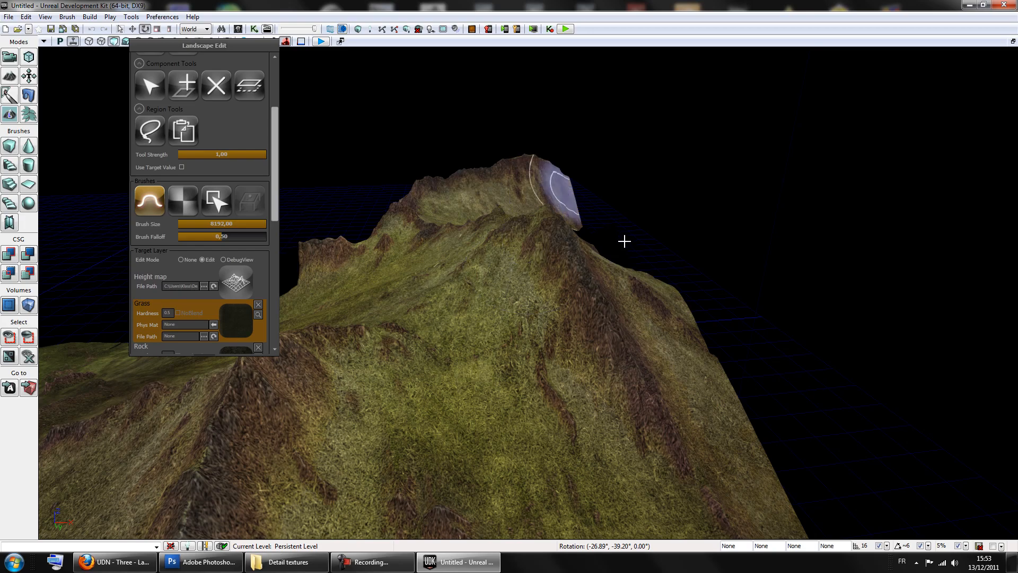
Fill the small unpainted patches around the ridges with the Grass layer and inspect the textured terrain up close.
right_drag(653, 261, 565, 243)
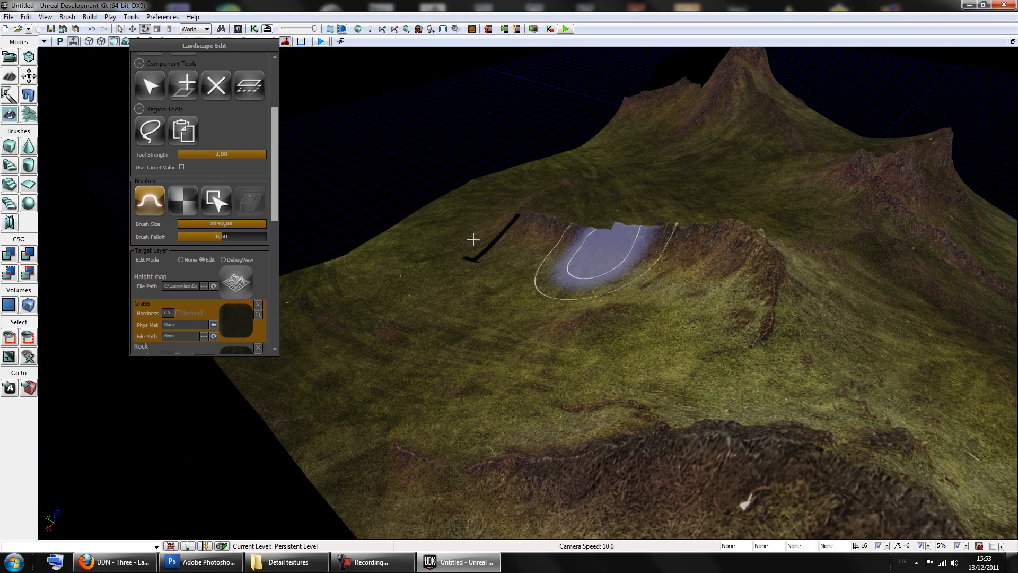
mouse_move(712, 253)
right_down()
mouse_move(849, 238)
mouse_move(716, 297)
mouse_move(552, 302)
right_up()
mouse_move(554, 216)
right_down()
mouse_move(536, 209)
mouse_move(534, 220)
mouse_move(403, 230)
mouse_move(531, 212)
right_up()
click(496, 339)
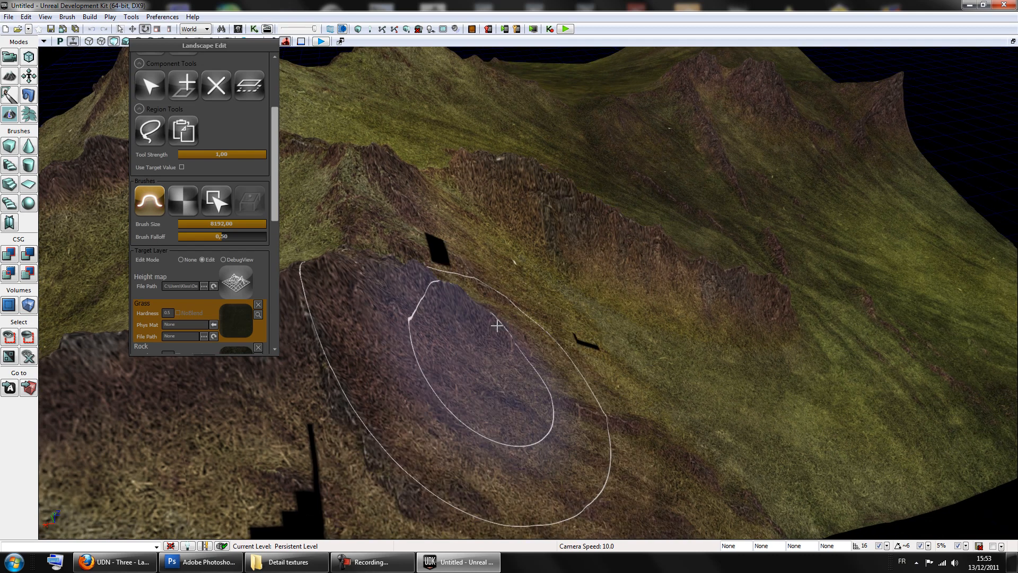
mouse_move(618, 339)
right_down()
mouse_move(565, 341)
mouse_move(666, 388)
right_up()
ctrl+drag(666, 388, 523, 318)
right_drag(493, 275, 896, 220)
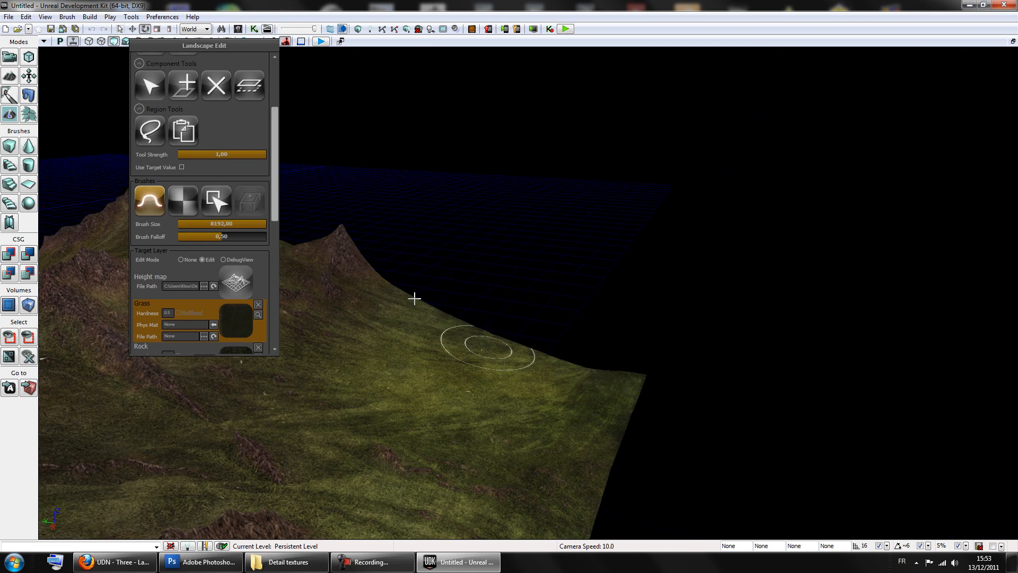
mouse_move(523, 359)
right_down()
mouse_move(210, 291)
mouse_move(57, 379)
mouse_move(636, 316)
mouse_move(797, 329)
mouse_move(565, 309)
mouse_move(763, 352)
mouse_move(556, 387)
mouse_move(260, 291)
mouse_move(136, 270)
mouse_move(84, 291)
mouse_move(854, 391)
mouse_move(820, 391)
right_up()
mouse_move(570, 372)
right_down()
mouse_move(595, 305)
mouse_move(626, 303)
mouse_move(609, 243)
mouse_move(476, 318)
right_up()
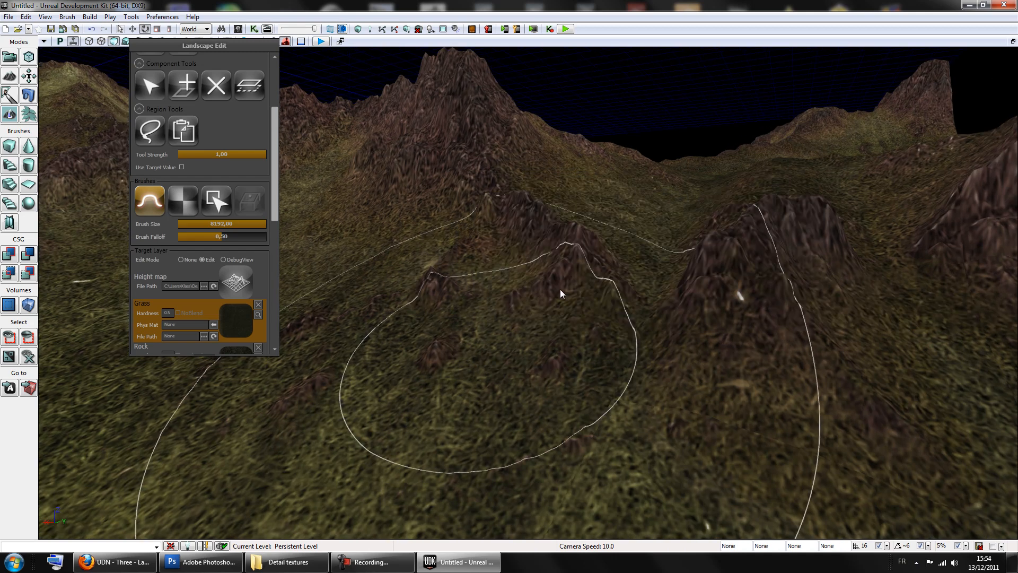
right_drag(657, 320, 557, 327)
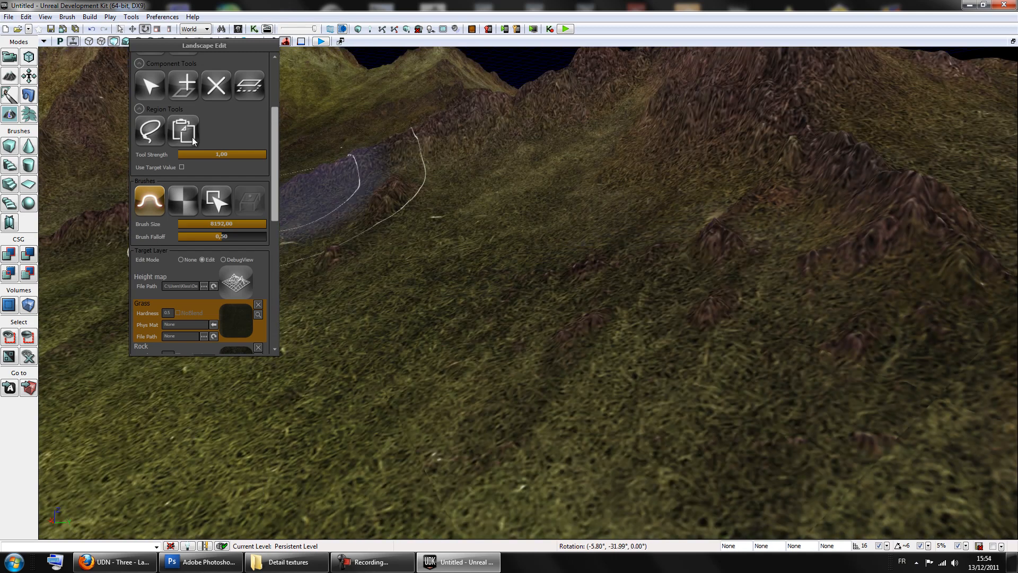
Reopen the Terrain_01_Diffuse_Mat material from the Content Browser for editing.
click(233, 29)
click(795, 245)
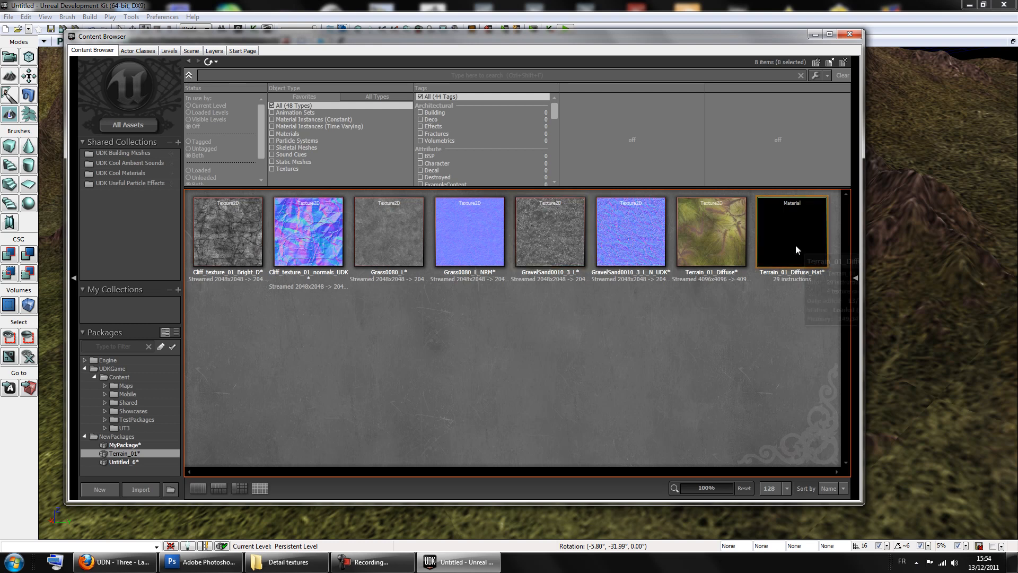
double_click(745, 287)
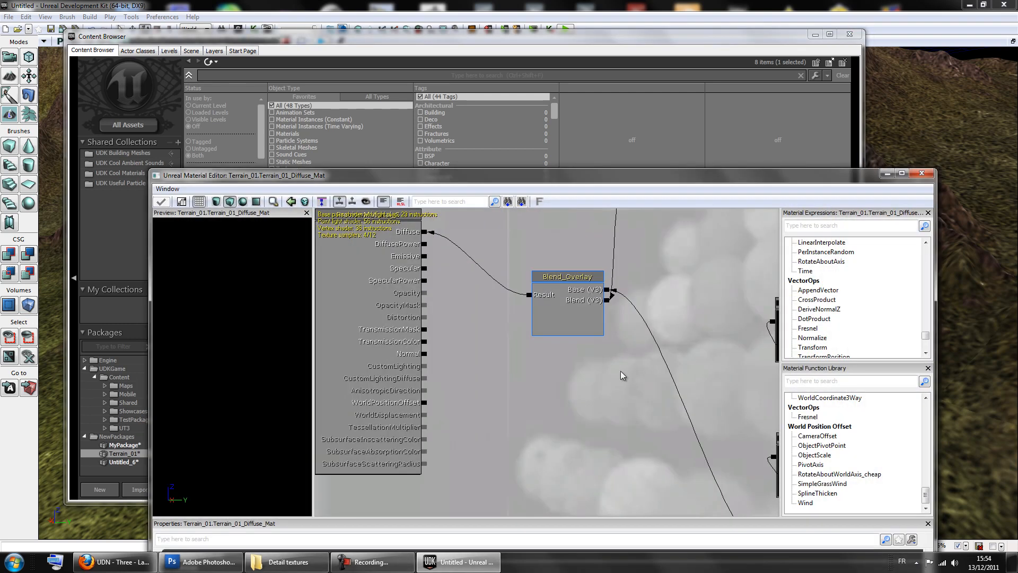
Add a TextureCoordinate node and connect it to the UVs inputs of the Rock, Grass and Soil Texture Samples.
scroll(473, 359, down, 6)
drag(631, 327, 572, 311)
scroll(711, 323, up, 4)
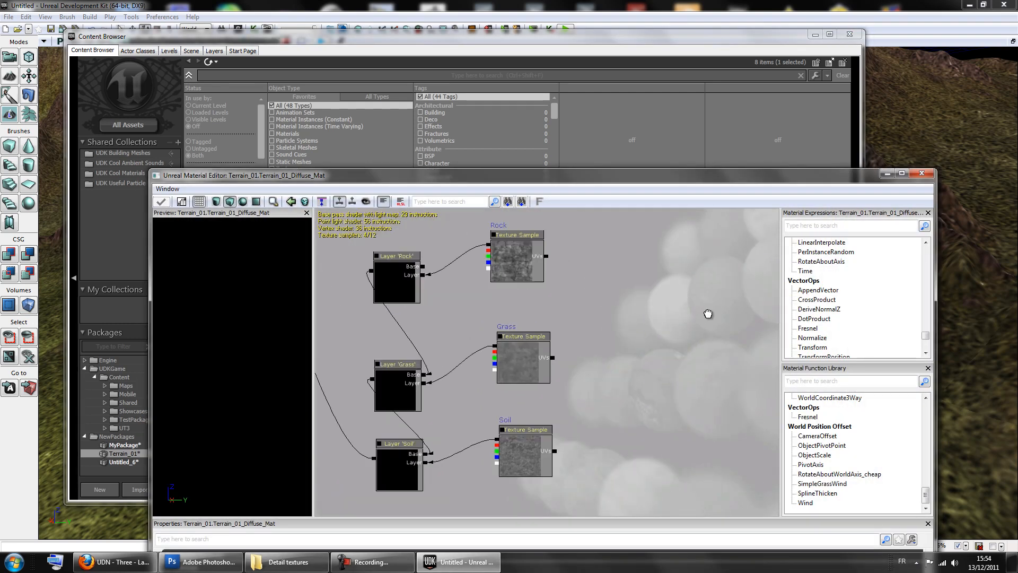
drag(682, 314, 759, 306)
click(835, 226)
text(textur)
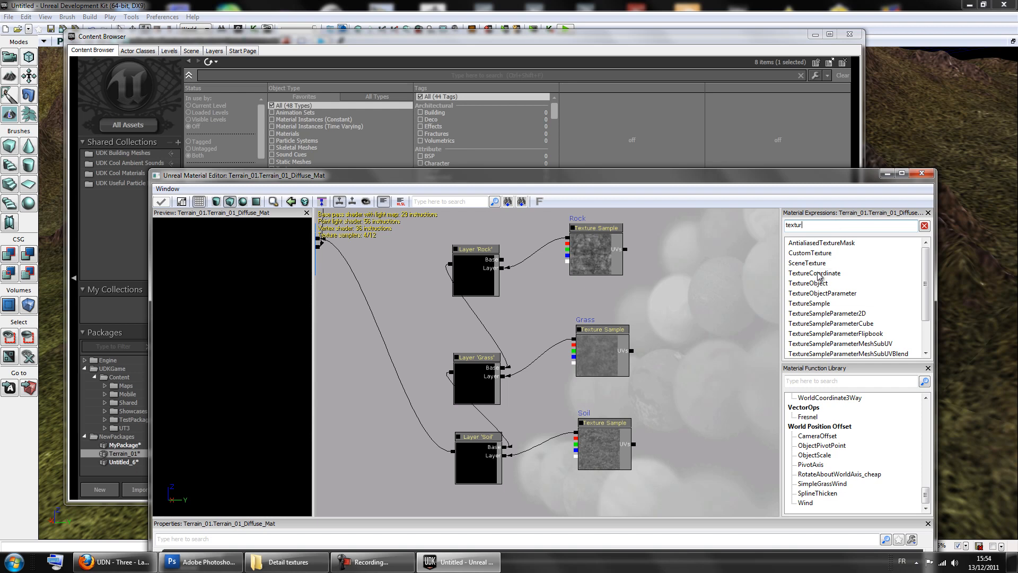
drag(707, 345, 597, 227)
drag(696, 256, 601, 327)
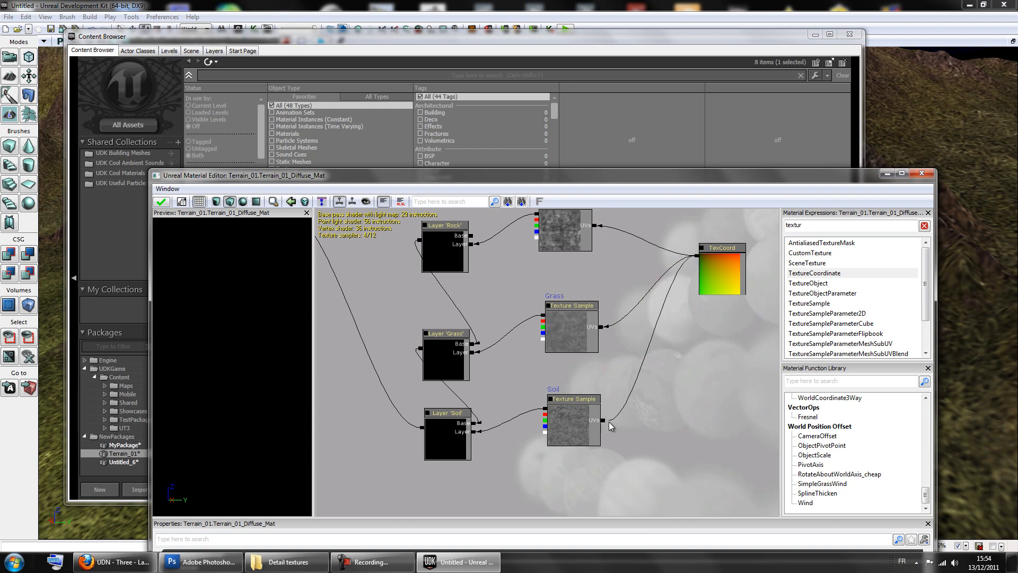
Set the TexCoord node's UTiling and VTiling to 4, close the Content Browser and apply the material changes.
drag(699, 350, 702, 390)
click(727, 309)
drag(504, 178, 686, 92)
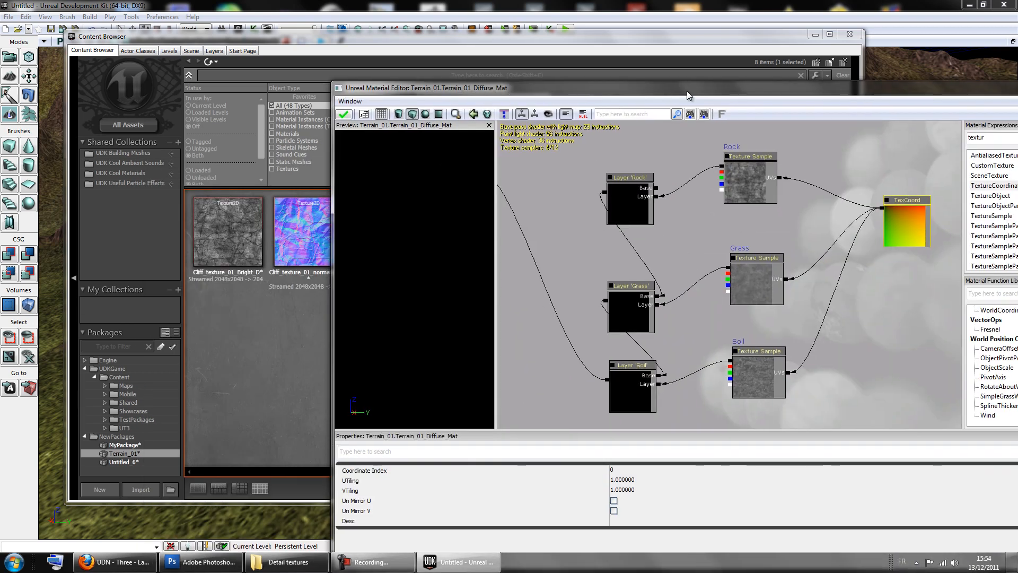
click(628, 479)
key(BackSpace)
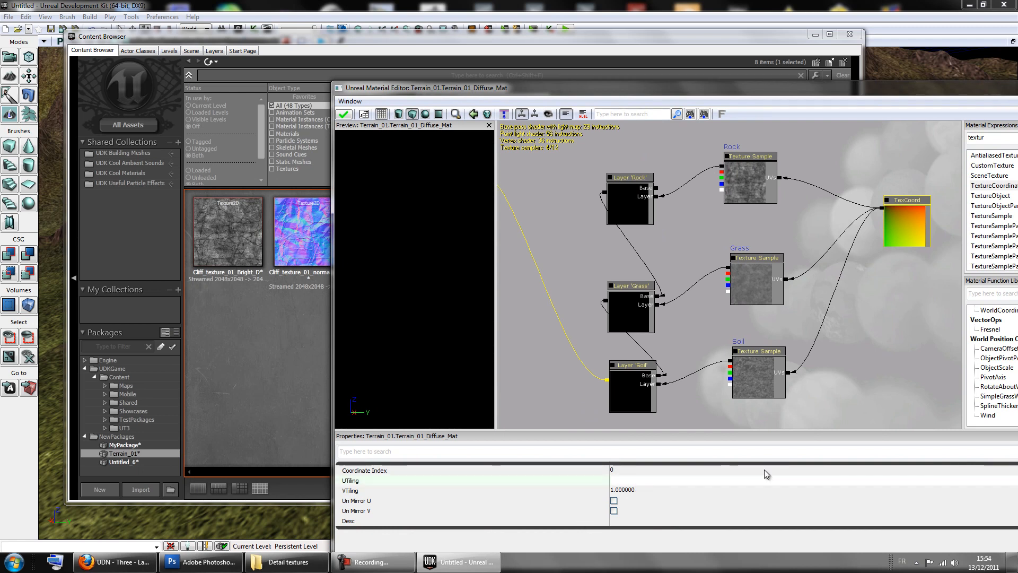
text(4)
key(Return)
click(623, 489)
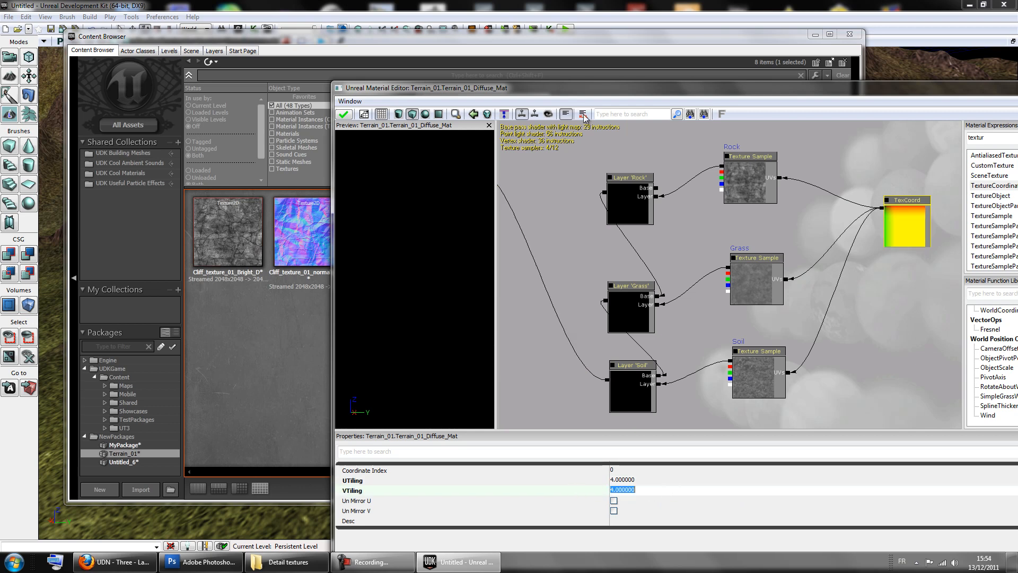
click(848, 35)
click(343, 114)
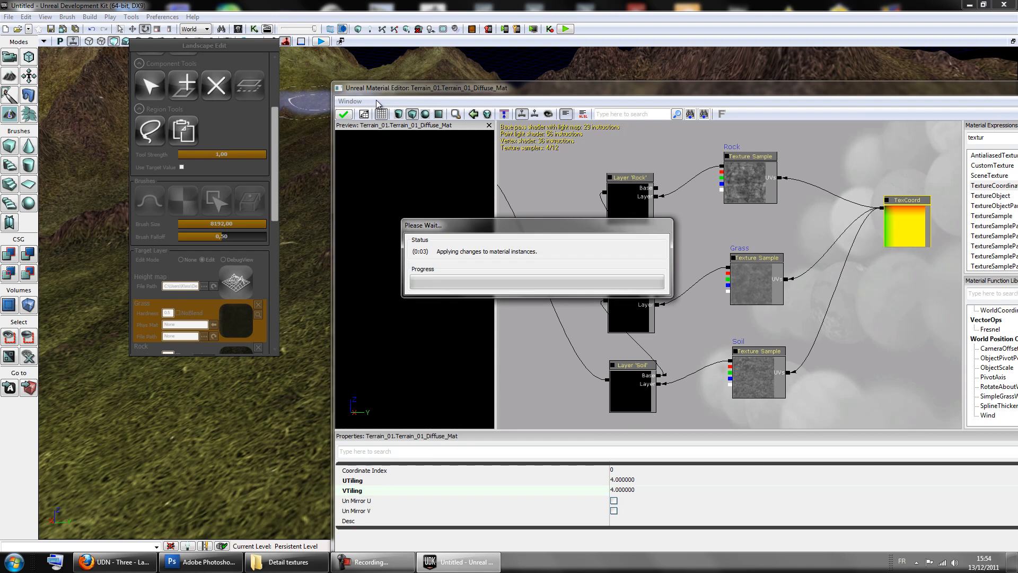
Move the material window aside, close it and inspect the detail texture tiling across the mountain and lower slopes.
drag(496, 89, 389, 355)
mouse_move(742, 278)
right_down()
mouse_move(622, 268)
mouse_move(690, 233)
mouse_move(587, 274)
mouse_move(626, 286)
right_up()
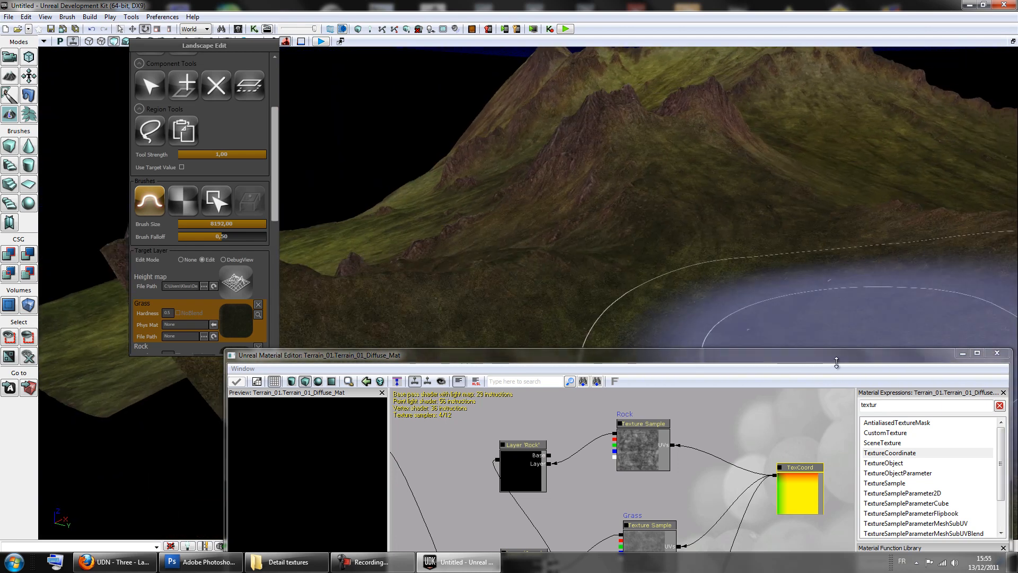
drag(838, 357, 694, 272)
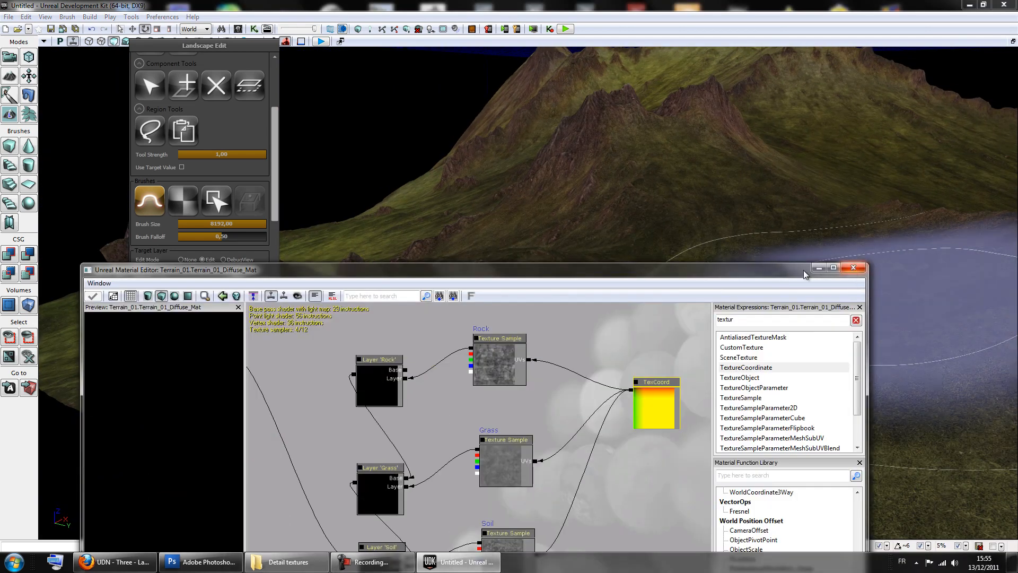
mouse_move(844, 269)
mouse_down()
mouse_move(843, 220)
mouse_move(844, 298)
mouse_up()
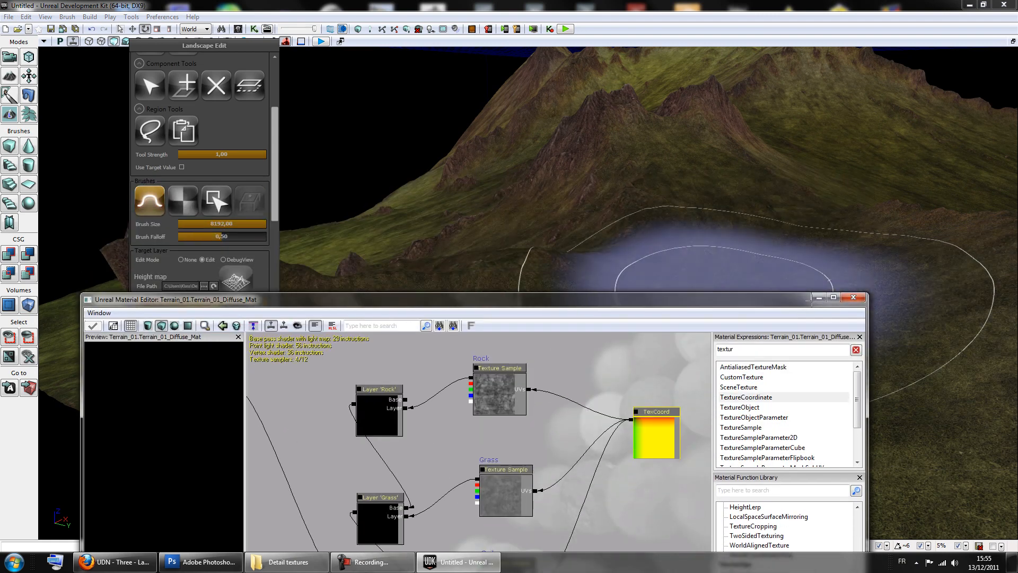
click(851, 297)
right_drag(673, 266, 677, 255)
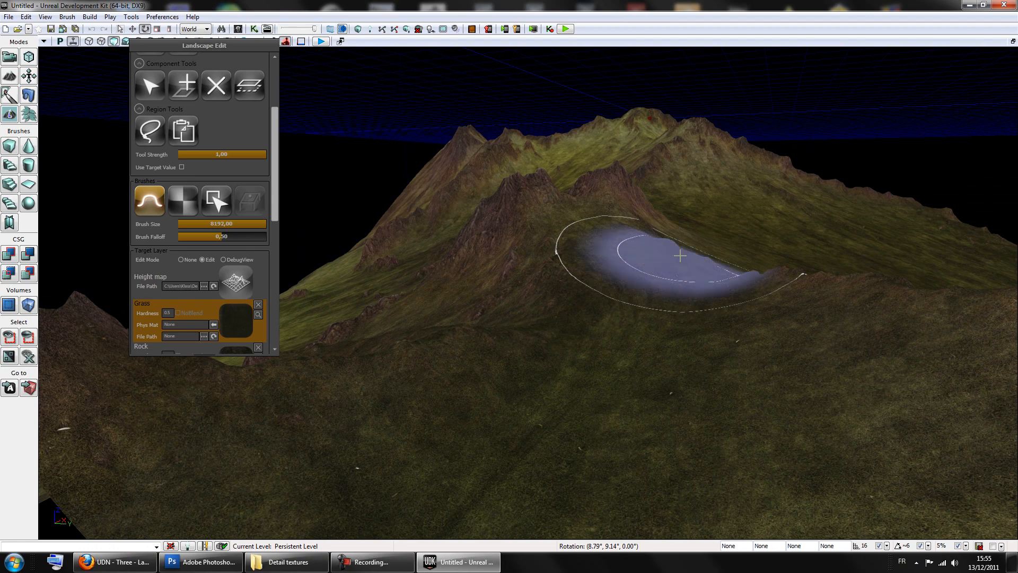
mouse_move(680, 256)
right_down()
mouse_move(663, 320)
mouse_move(711, 337)
mouse_move(714, 327)
right_up()
right_drag(491, 230, 663, 186)
Reopen the Terrain_01_Diffuse_Mat material from the Content Browser and bring its node graph into full view.
click(238, 29)
click(303, 233)
click(480, 243)
click(663, 238)
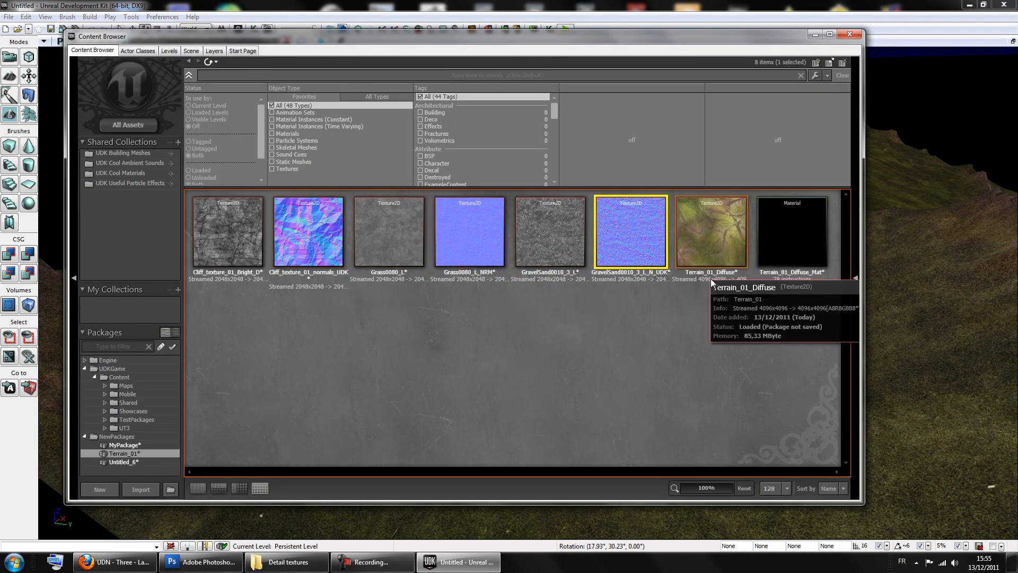
click(795, 245)
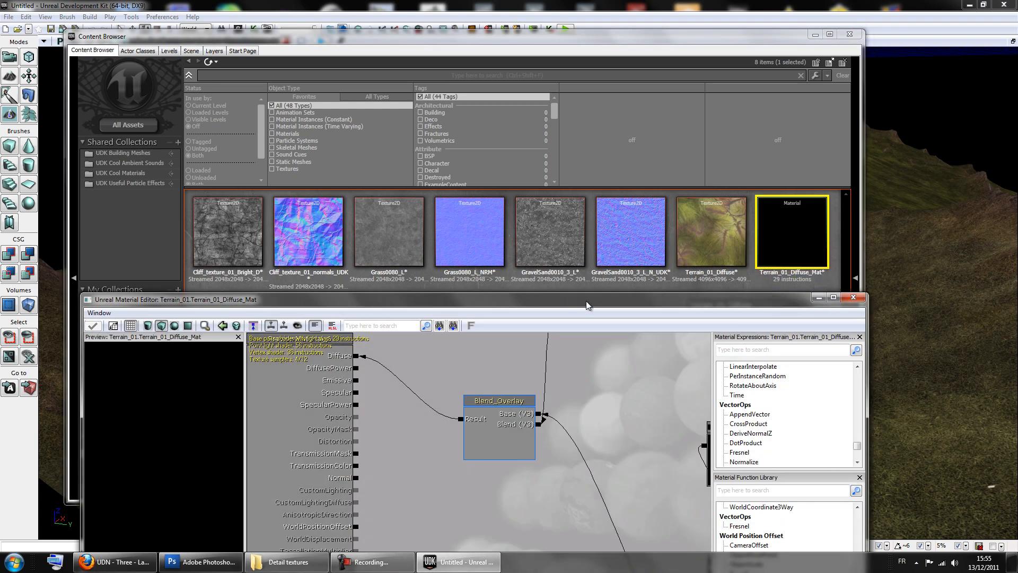
drag(586, 300, 623, 127)
drag(492, 350, 467, 311)
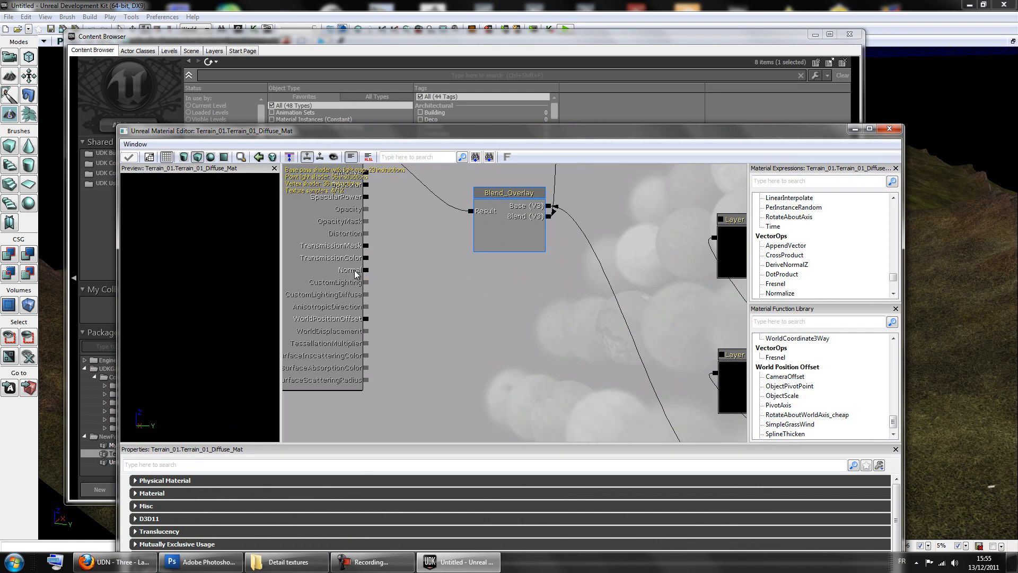
Duplicate the Rock, Grass and Soil layer nodes with their Texture Samples and TexCoord, placing the copy below the originals.
scroll(469, 274, down, 5)
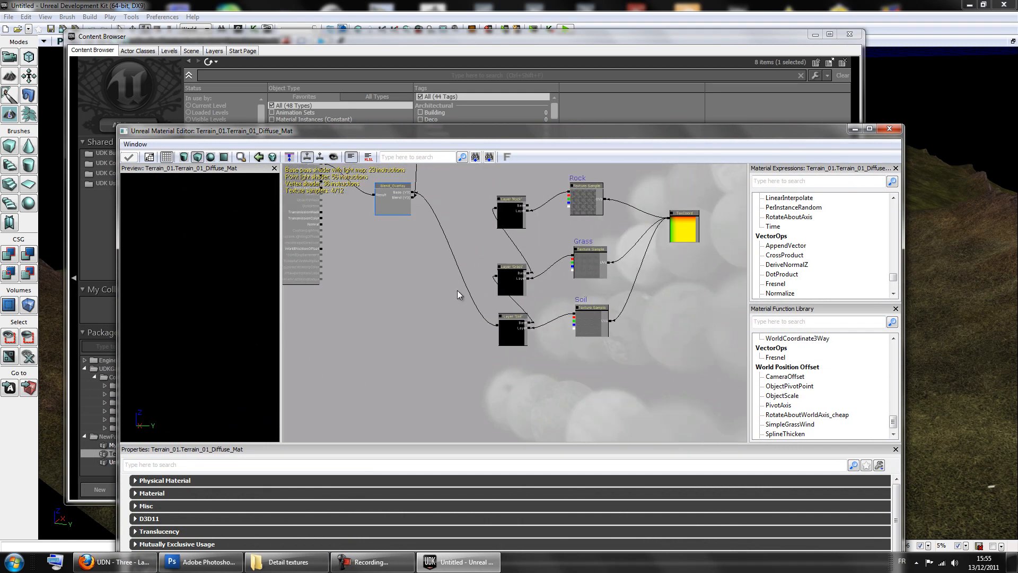
drag(491, 344, 494, 379)
click(603, 228)
click(674, 358)
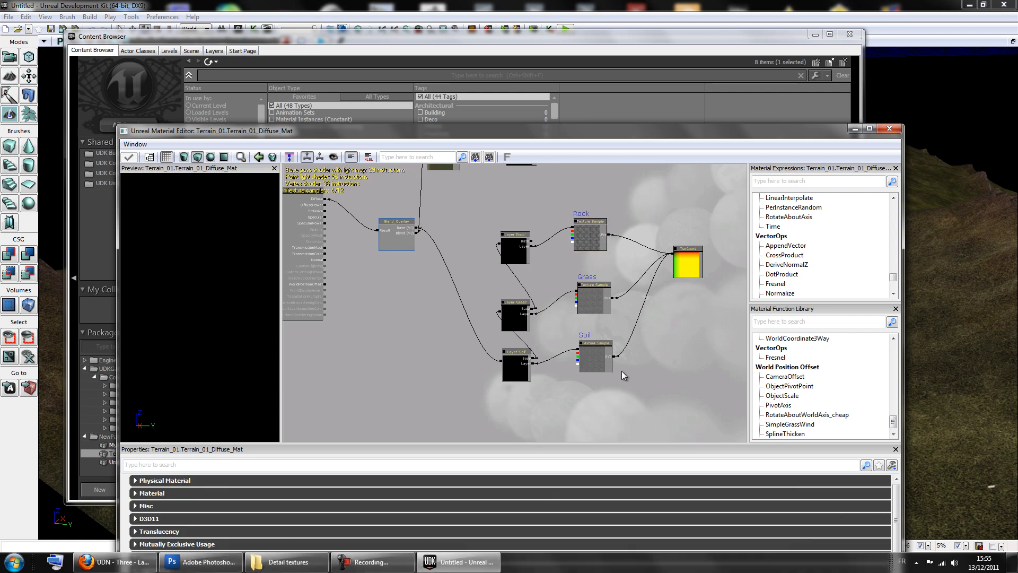
ctrl+alt+drag(723, 215, 485, 390)
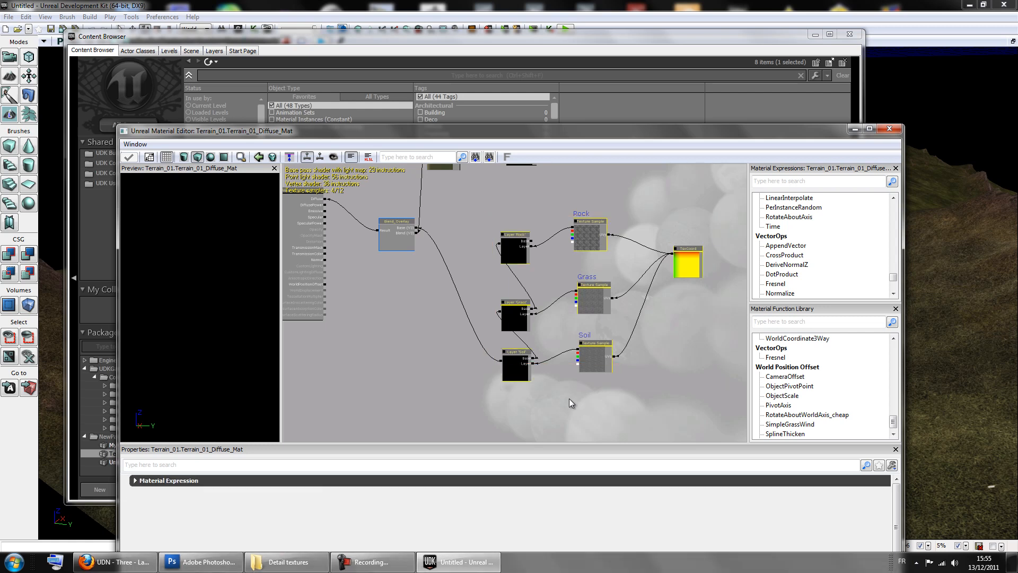
drag(569, 398, 595, 246)
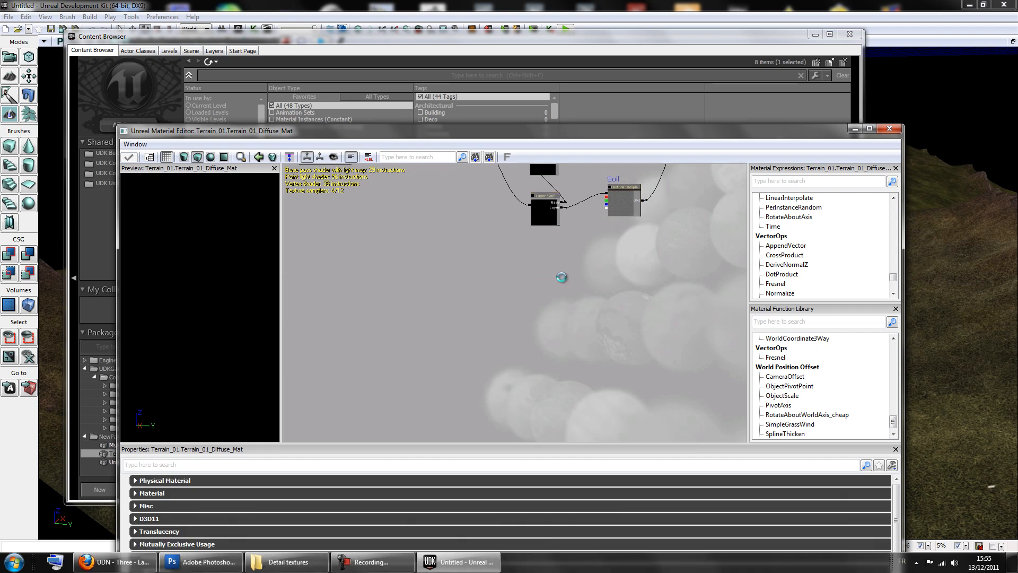
key(ctrl+v)
ctrl+drag(552, 221, 529, 424)
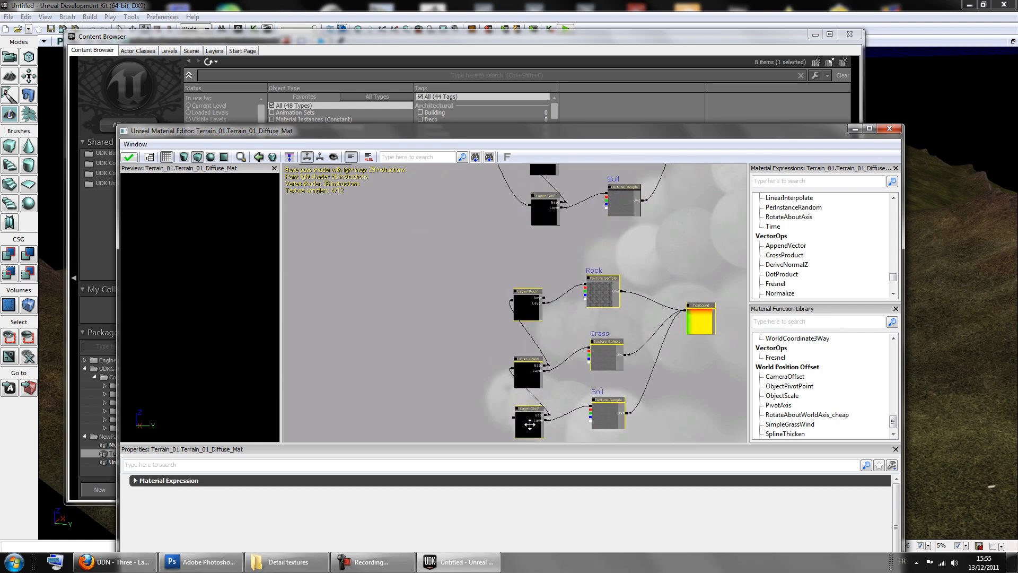
Assign the Cliff_texture_01_normals_UDK texture to the duplicated Rock Texture Sample.
click(608, 55)
click(330, 229)
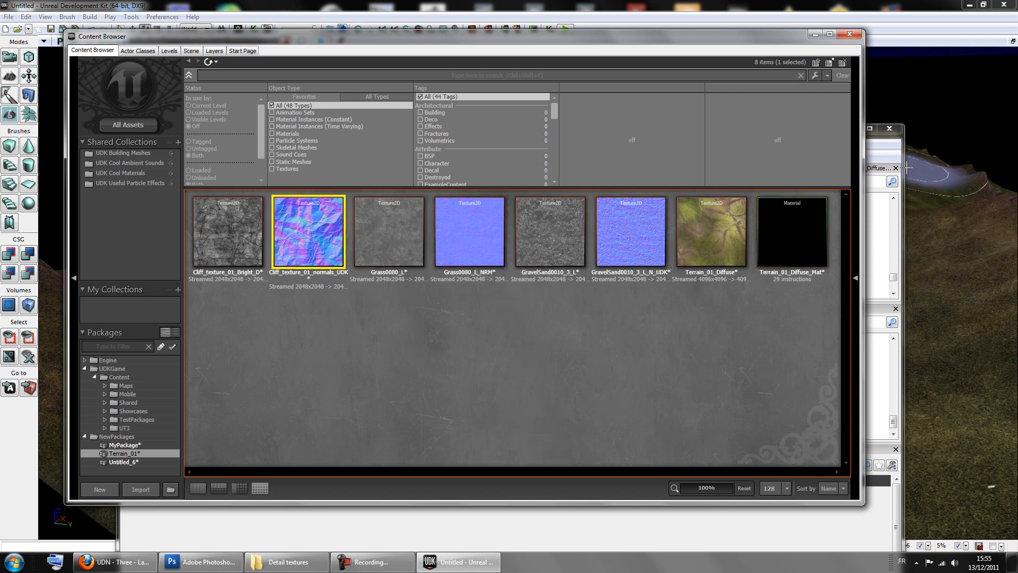
click(904, 168)
click(615, 291)
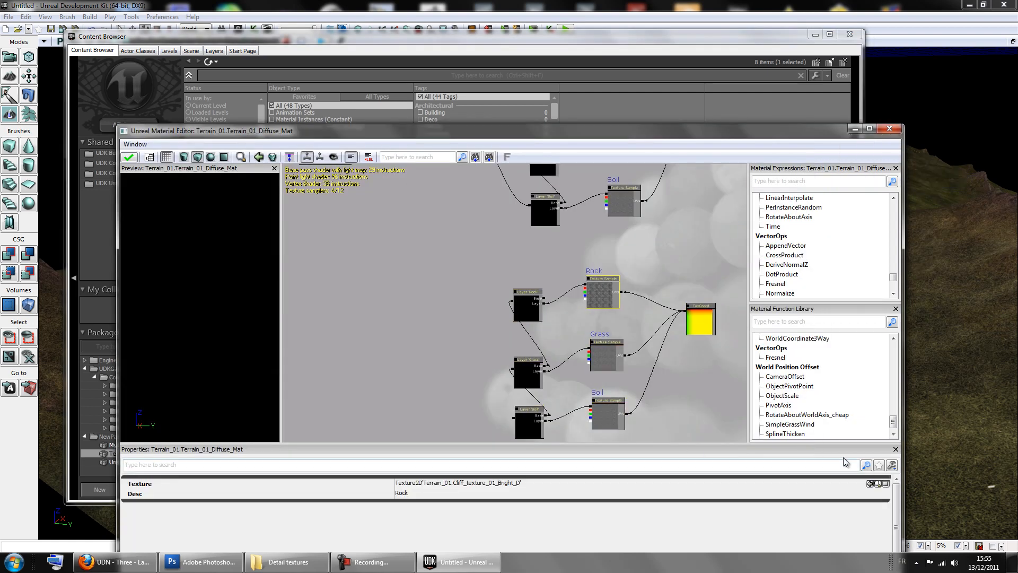
click(870, 483)
Assign Grass0080_L_NRM to the duplicated Grass Texture Sample and GravelSand0010_3_L_N_UDK to the duplicated Soil Texture Sample.
click(551, 39)
click(469, 231)
click(867, 254)
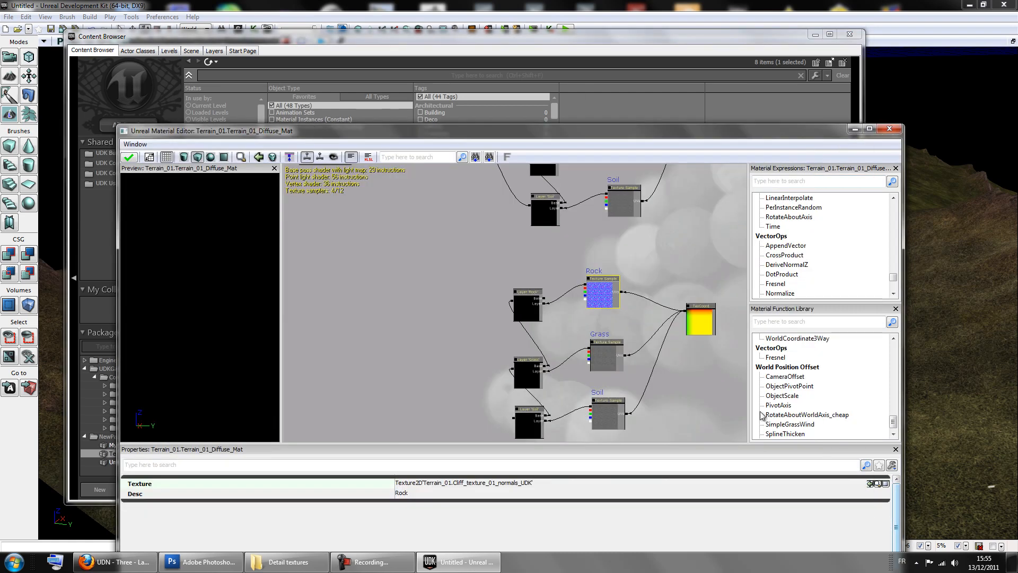
click(602, 365)
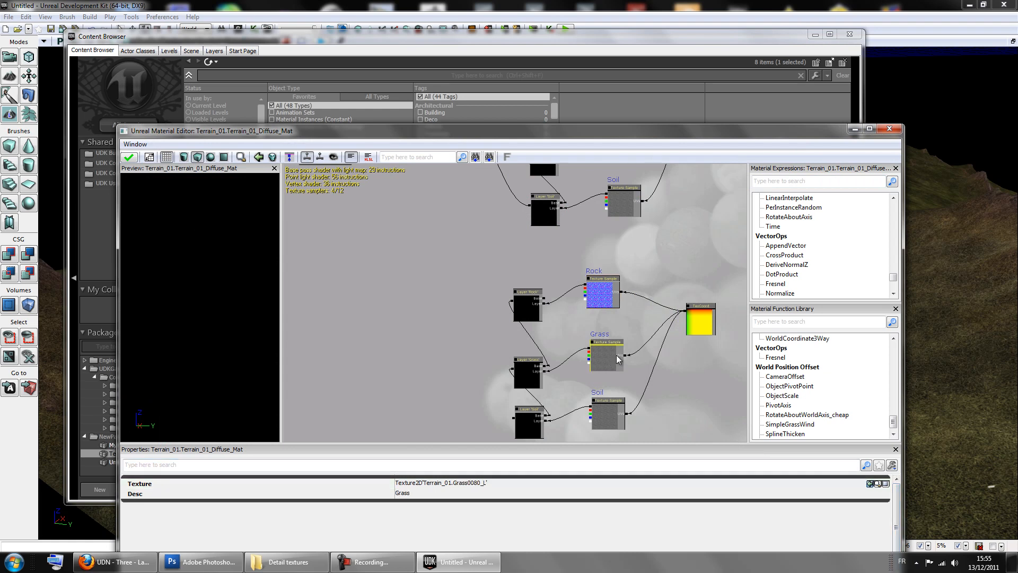
click(550, 49)
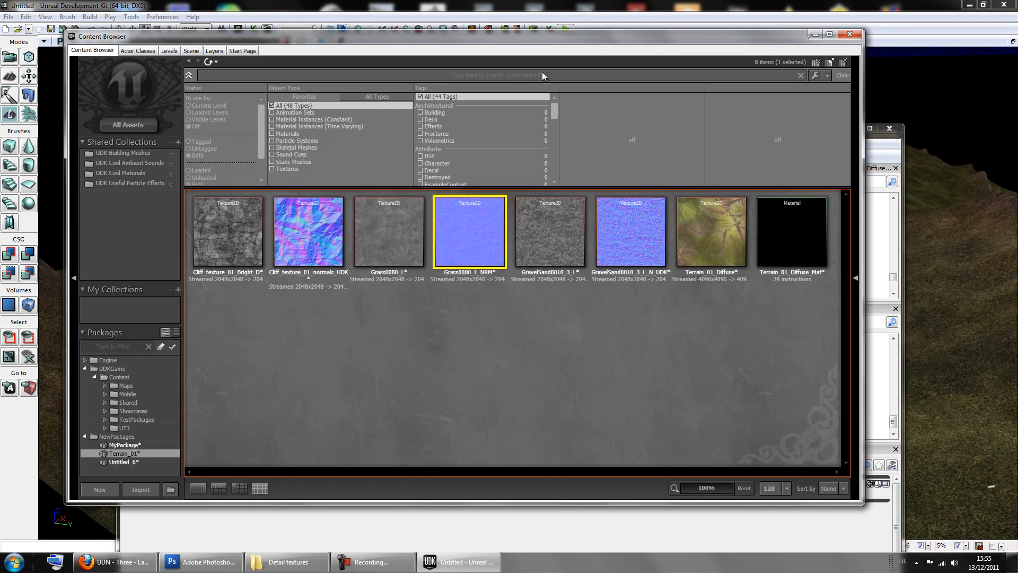
click(645, 256)
click(901, 157)
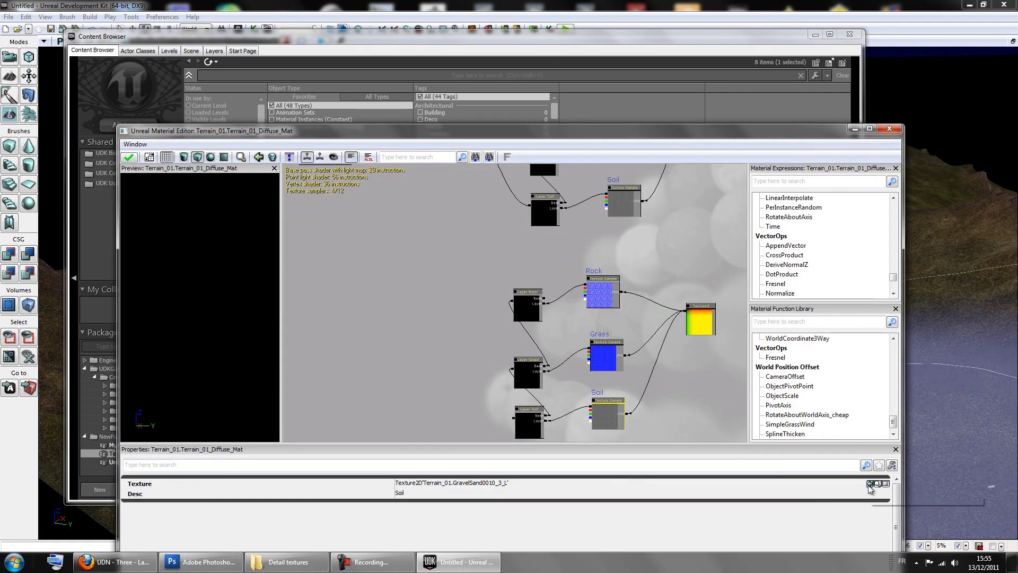
Connect the duplicated Soil layer's output to the material's Normal input, apply the changes and close the material and Content Browser.
drag(475, 325, 557, 337)
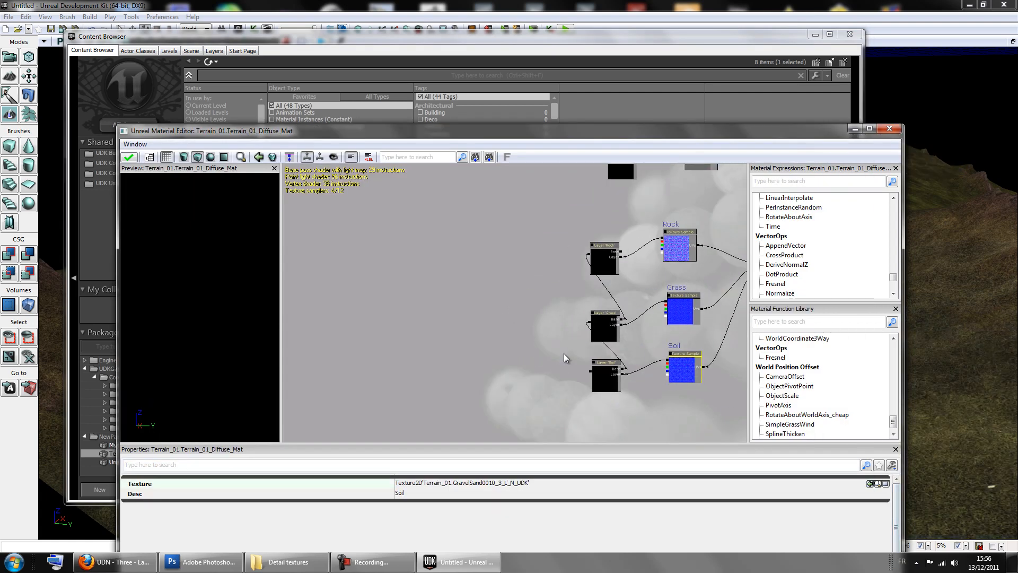
drag(588, 370, 461, 235)
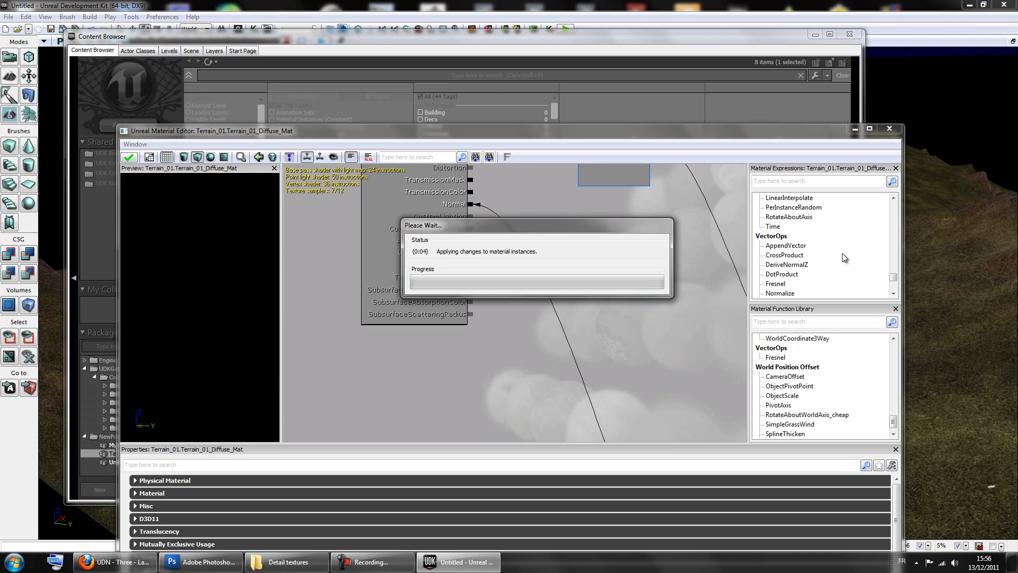
scroll(602, 272, down, 5)
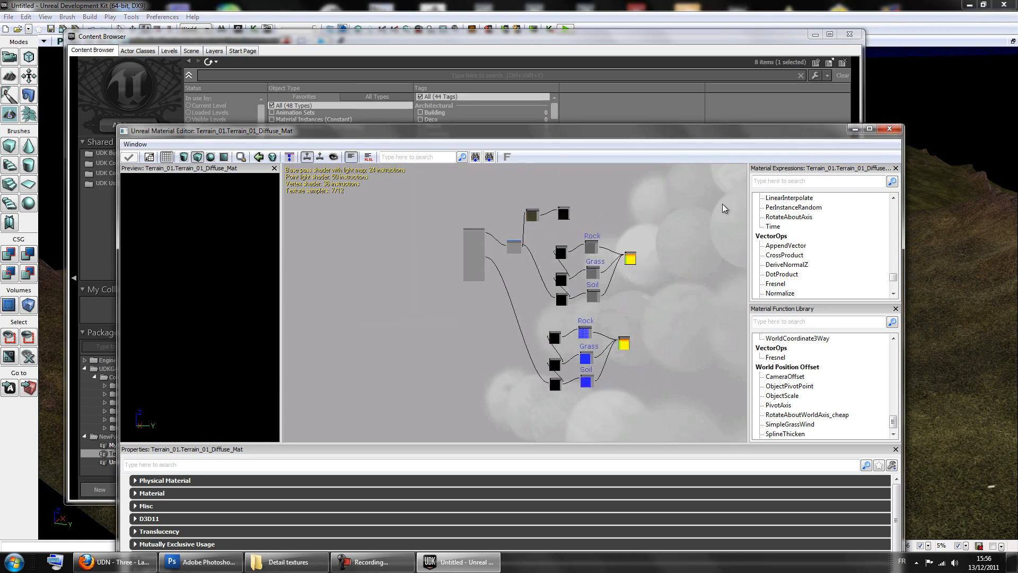
click(889, 128)
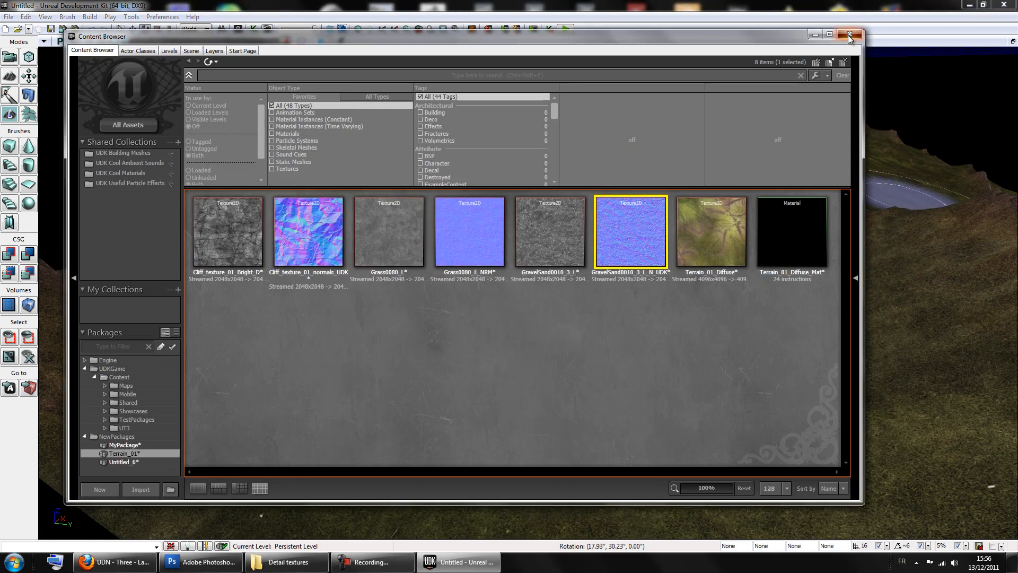
click(850, 38)
Move the Landscape Edit window clear of the mountain, check the terrain in Lit mode and return to Unlit.
right_drag(700, 222, 698, 202)
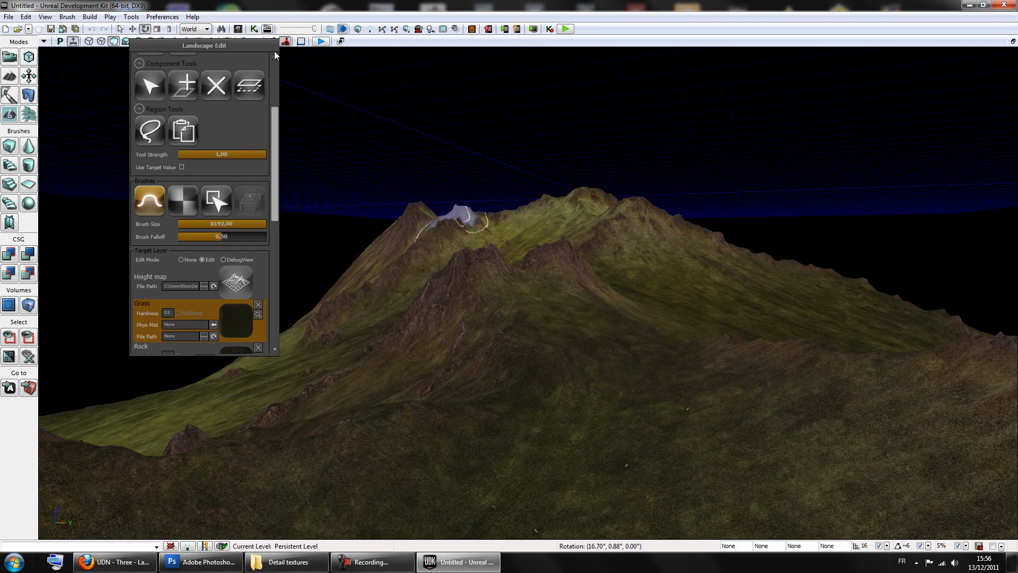
drag(215, 39, 179, 94)
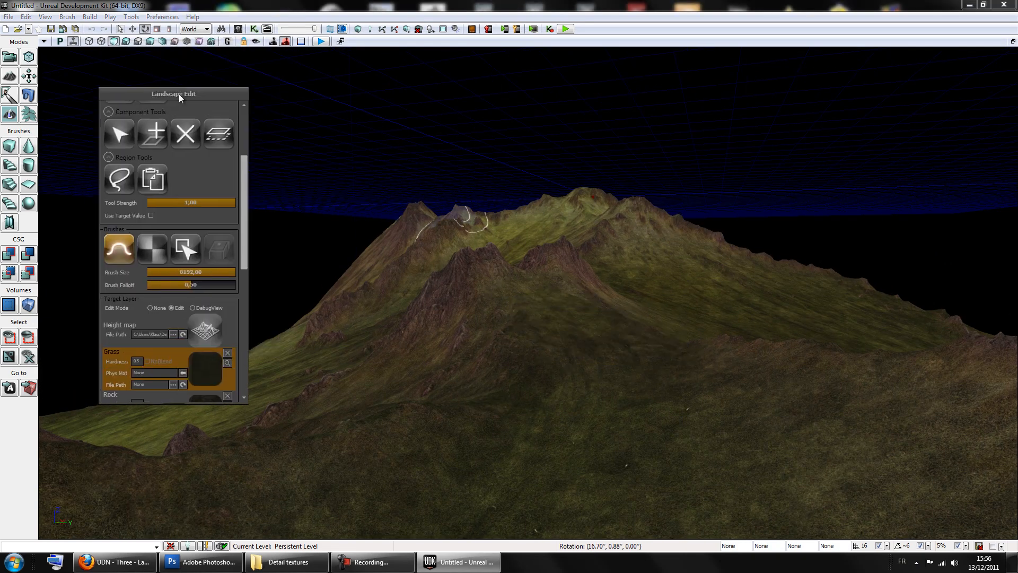
click(125, 42)
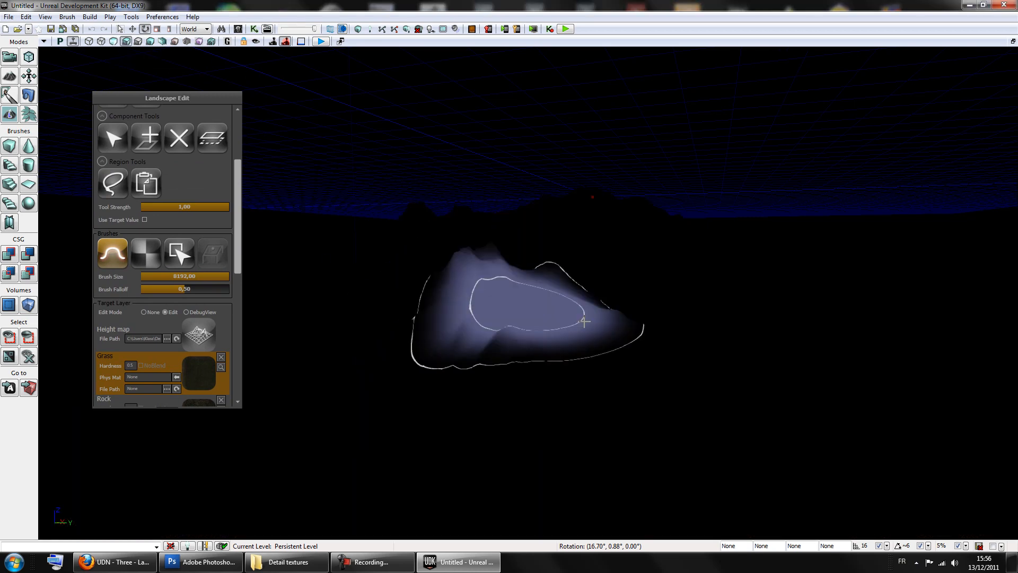
click(114, 42)
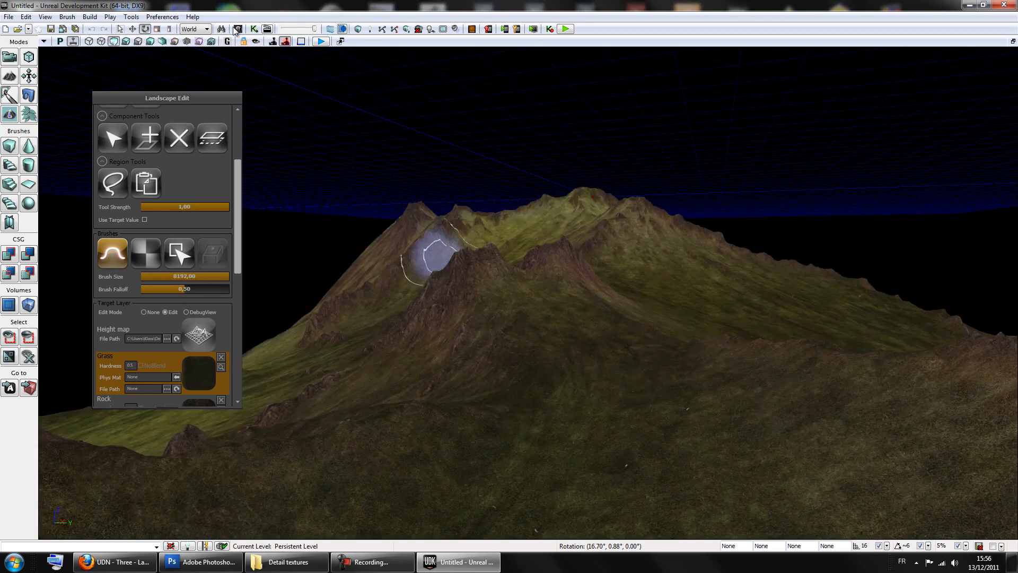
Choose DominantDirectionalLight in the Actor Classes browser, leave landscape editing for camera mode and add the light on the mountain slope.
click(238, 29)
drag(110, 37, 357, 117)
click(383, 141)
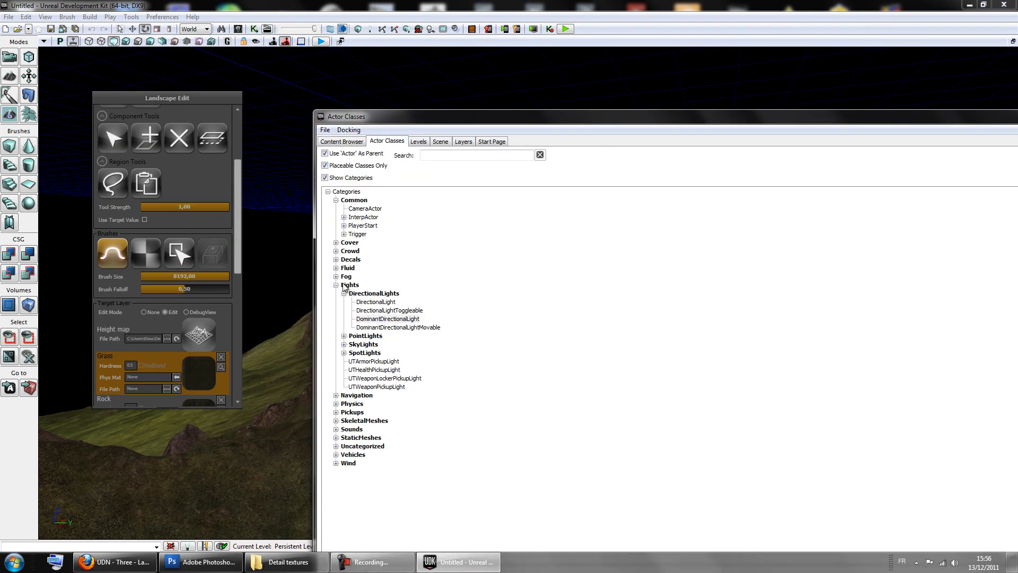
click(378, 320)
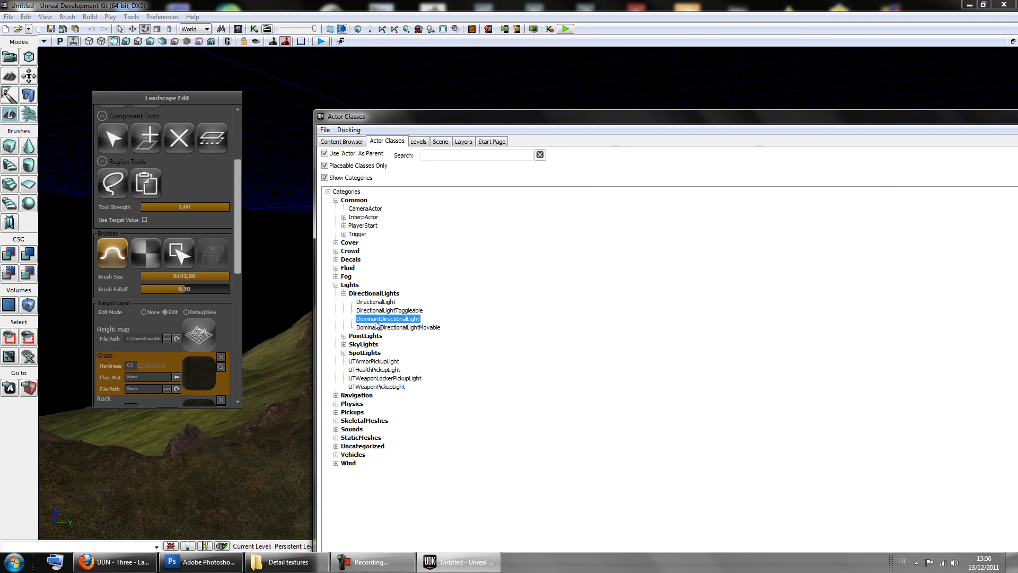
drag(488, 121, 832, 190)
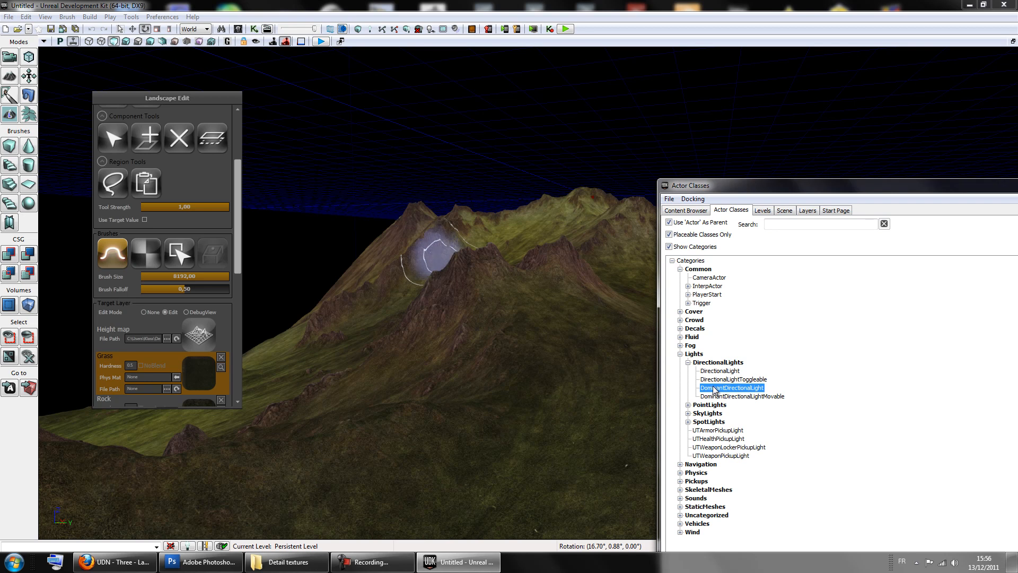
click(10, 56)
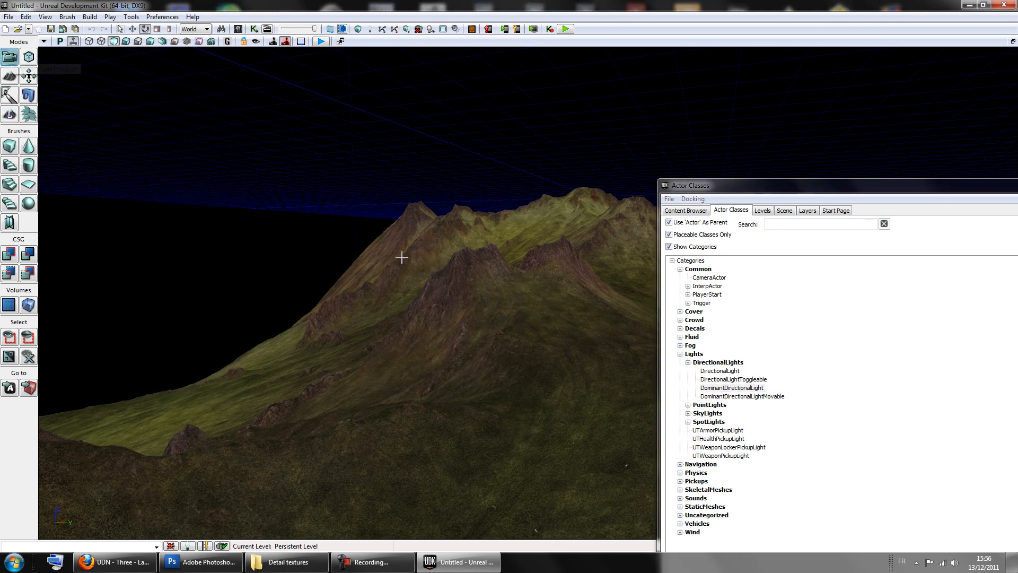
right_click(500, 304)
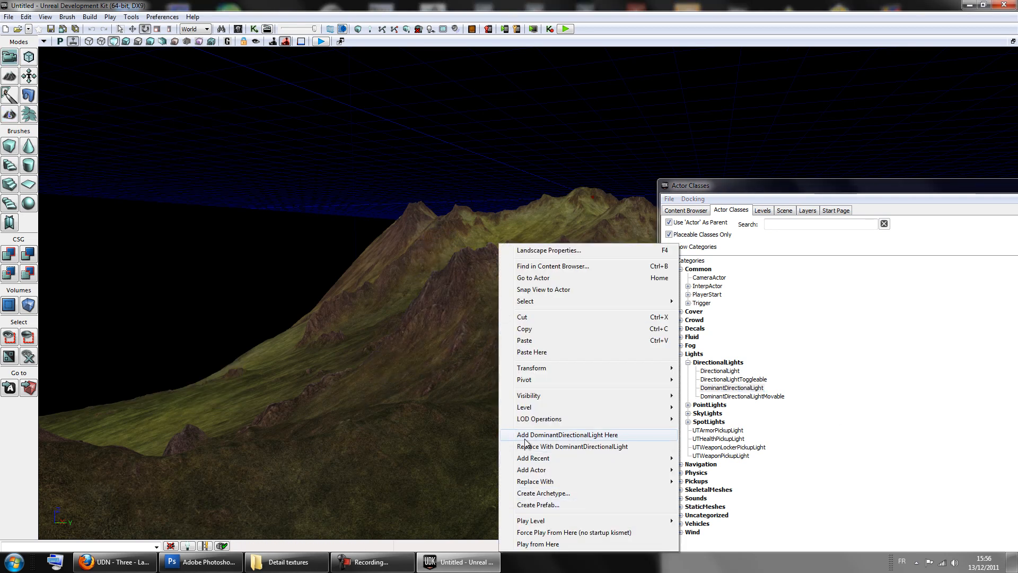
click(610, 435)
Raise the dominant directional light above the mountain and set its Draw Scale to 20 in its properties.
key(w)
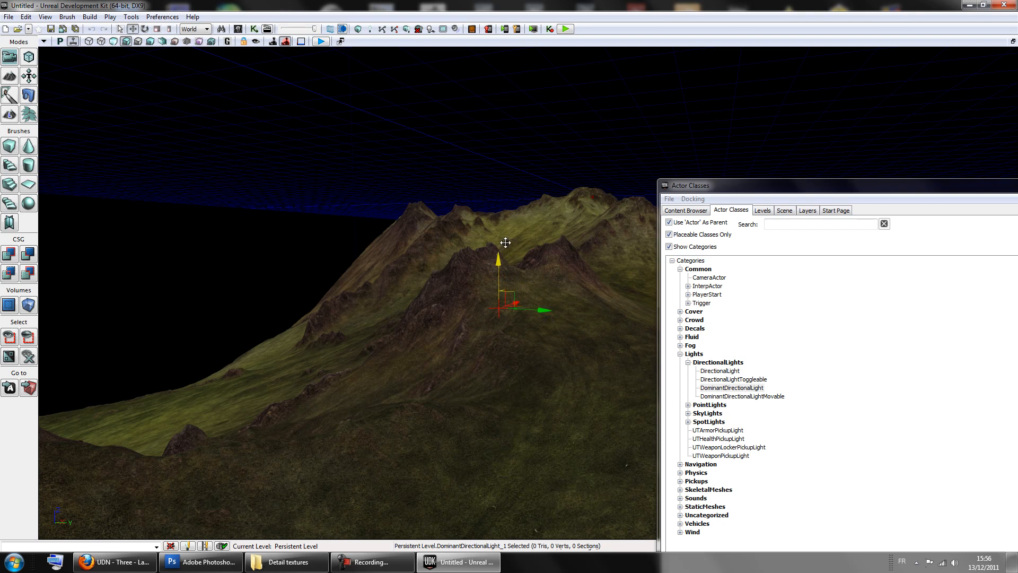
right_drag(511, 144, 519, 306)
key(F4)
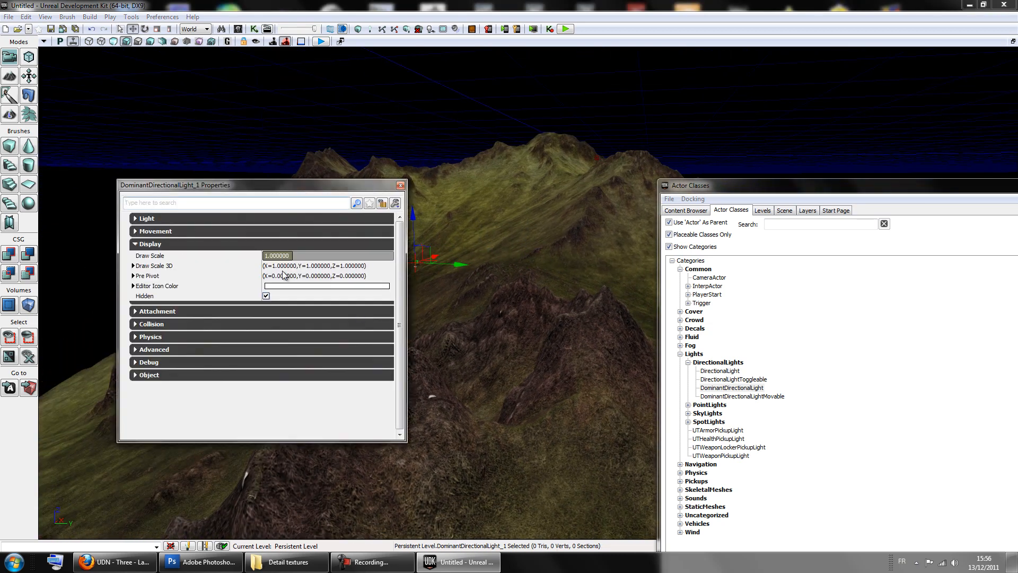
click(282, 256)
text(20)
key(Return)
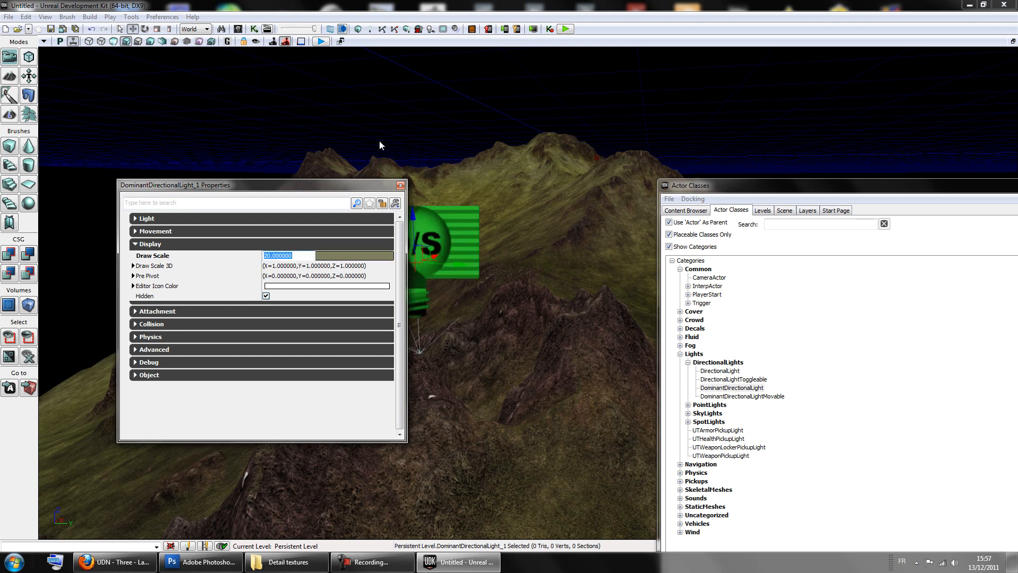
click(401, 186)
Rotate the dominant directional light so it shines at an angle across the mountain's slopes and ridges.
mouse_move(530, 175)
right_down()
mouse_move(524, 167)
mouse_move(532, 211)
mouse_move(522, 172)
right_up()
key(space)
drag(484, 155, 129, 181)
right_drag(541, 266, 650, 325)
drag(563, 274, 342, 237)
right_drag(506, 308, 458, 417)
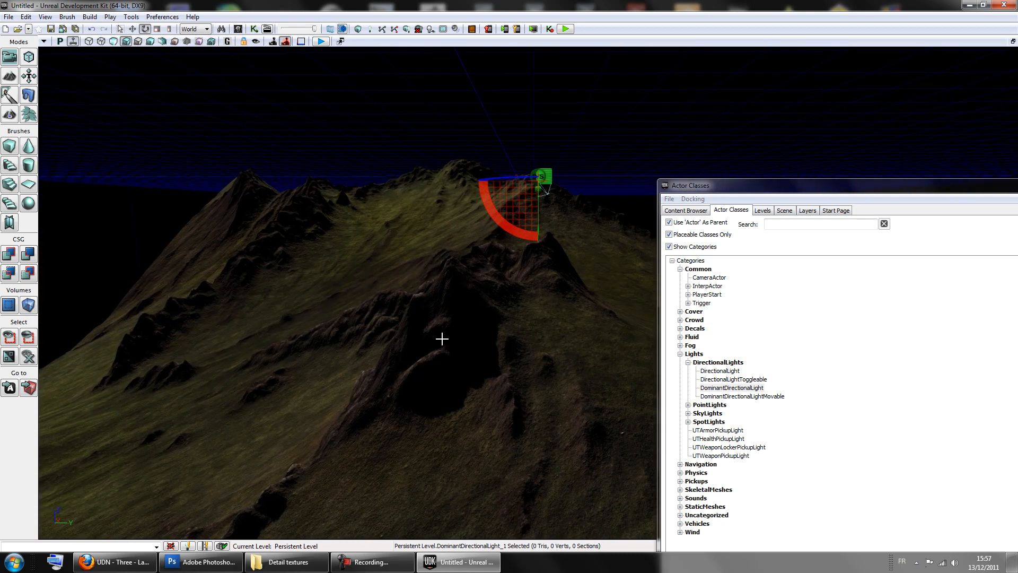
right_drag(550, 404, 990, 221)
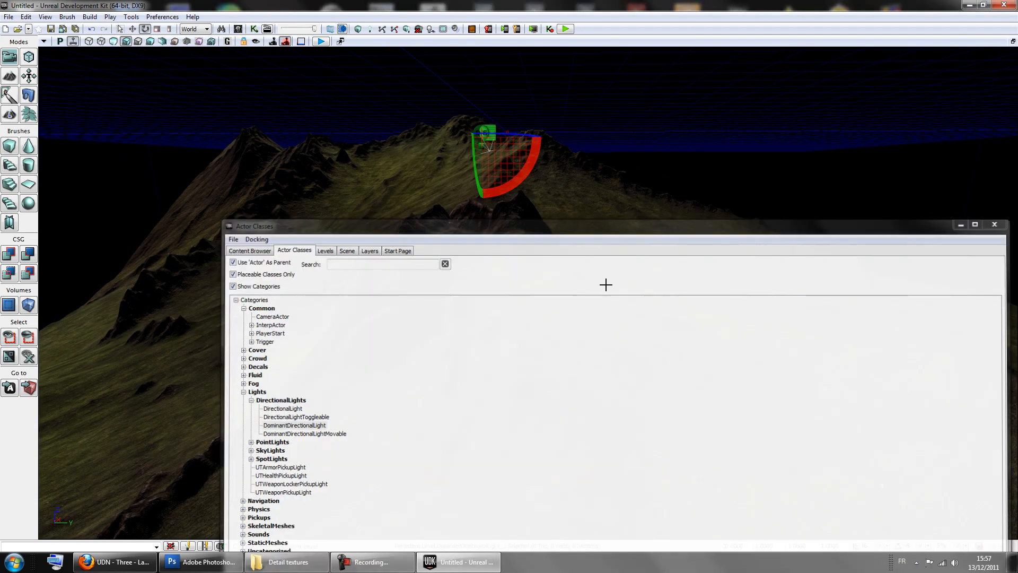
right_drag(647, 283, 488, 293)
right_drag(767, 291, 451, 248)
right_drag(488, 285, 348, 253)
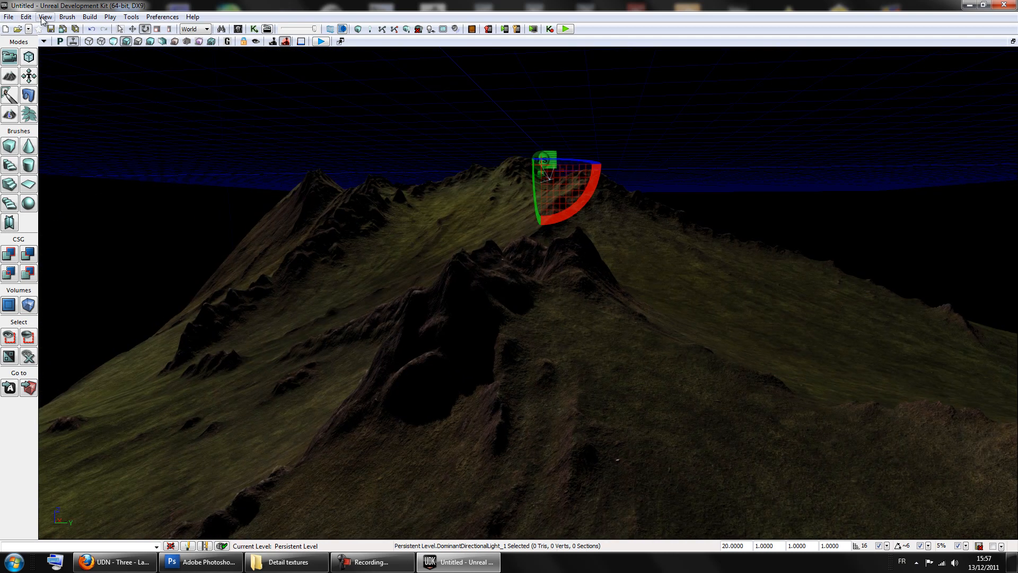
Open the World Properties and expand the Lightmass Settings in the Lightmass section.
click(45, 17)
click(45, 17)
click(45, 17)
click(101, 69)
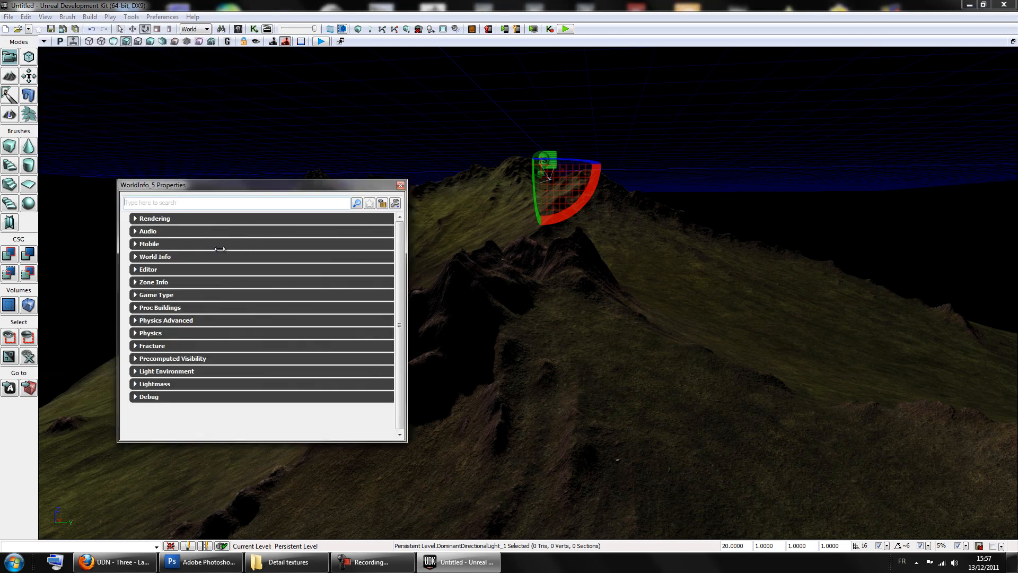
click(135, 258)
click(137, 257)
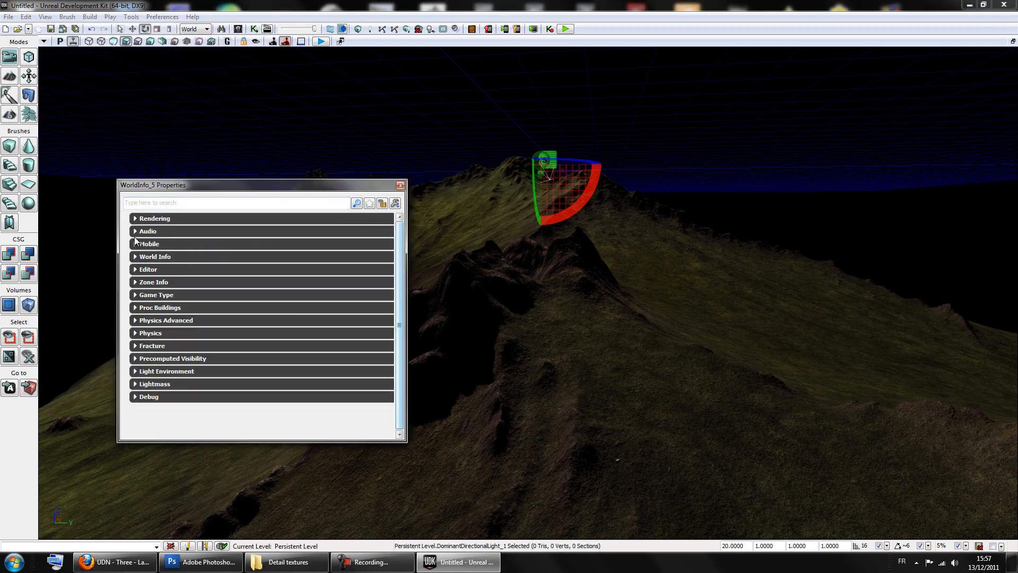
click(135, 218)
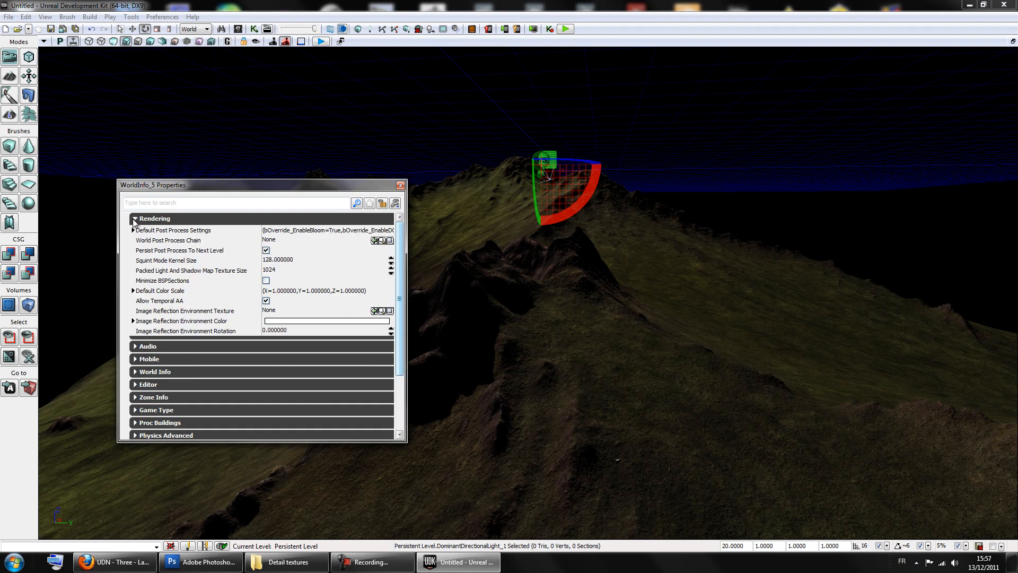
scroll(203, 360, down, 5)
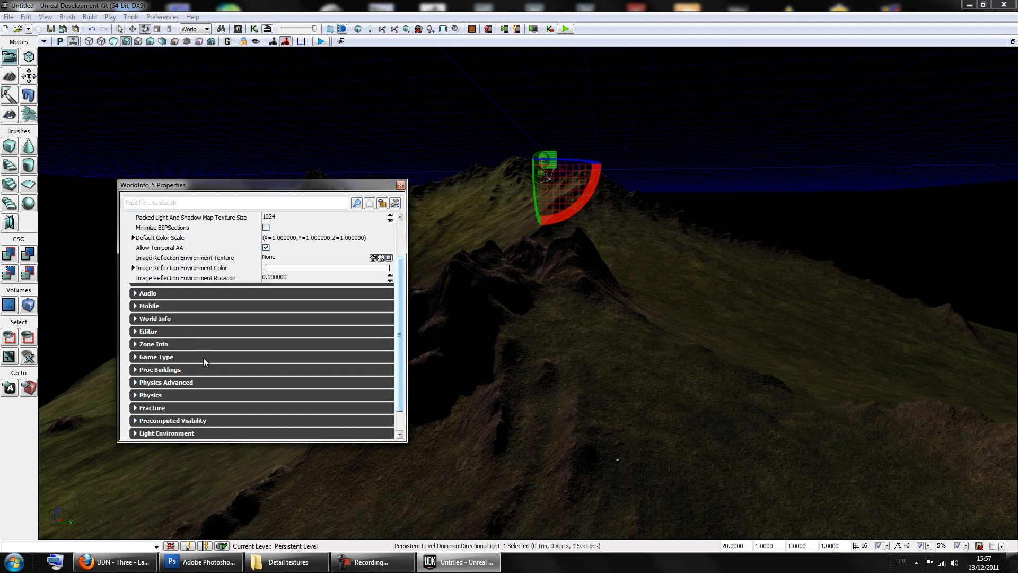
click(136, 407)
scroll(136, 411, down, 3)
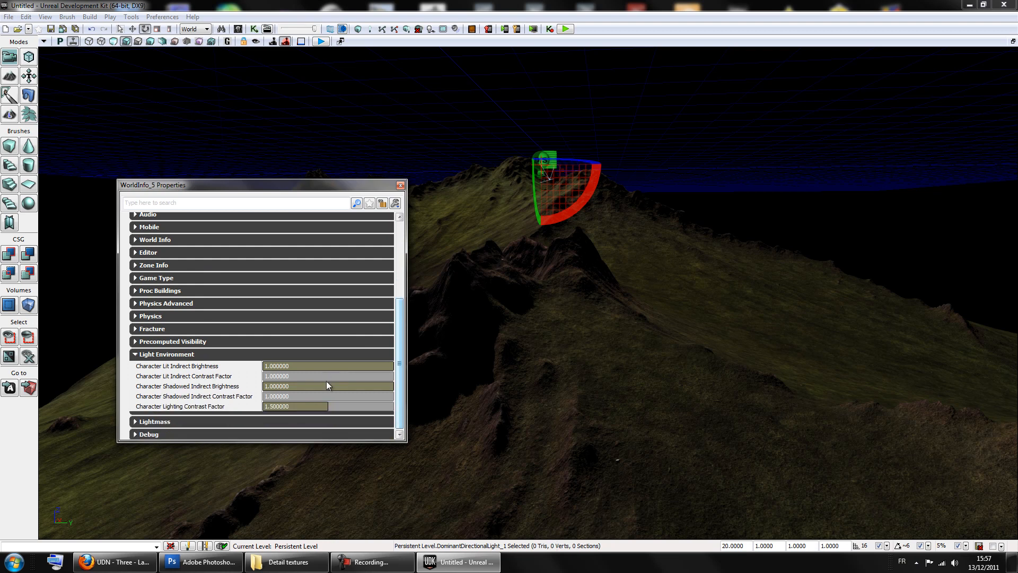
click(135, 422)
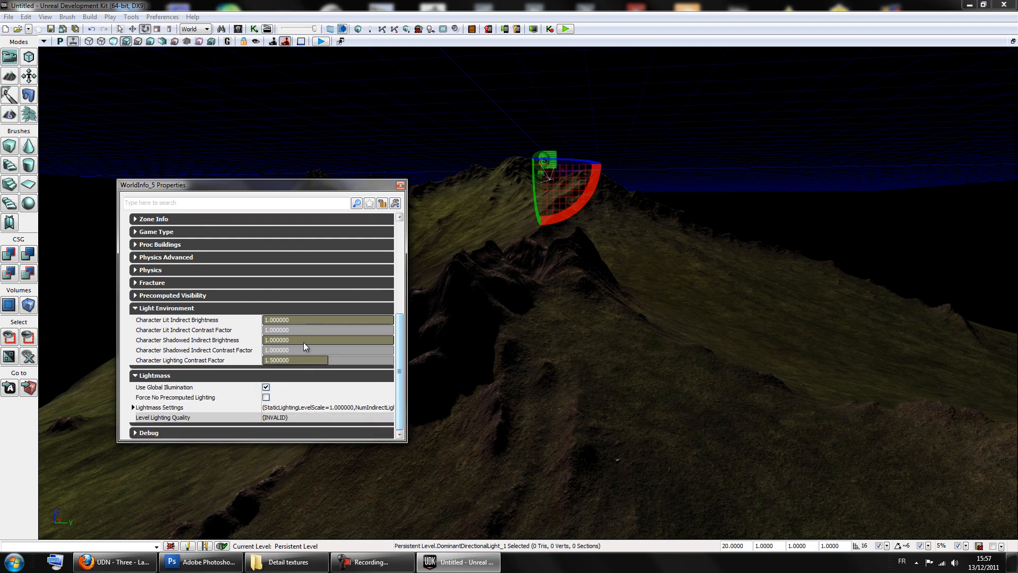
click(133, 407)
scroll(329, 388, down, 3)
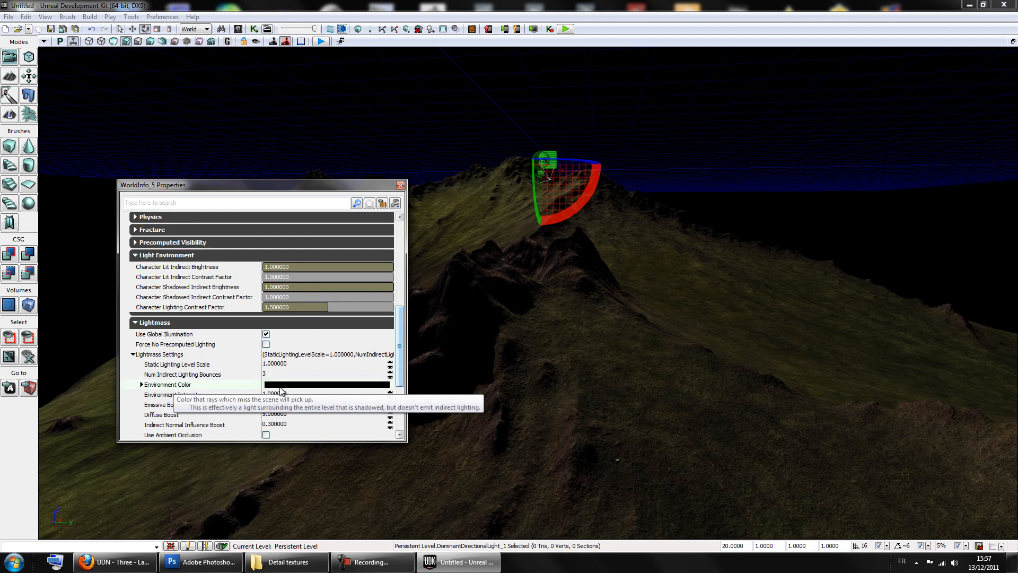
Set the world's Lightmass Environment Color to a bright pale blue.
click(281, 386)
click(491, 230)
drag(489, 231, 486, 230)
click(534, 328)
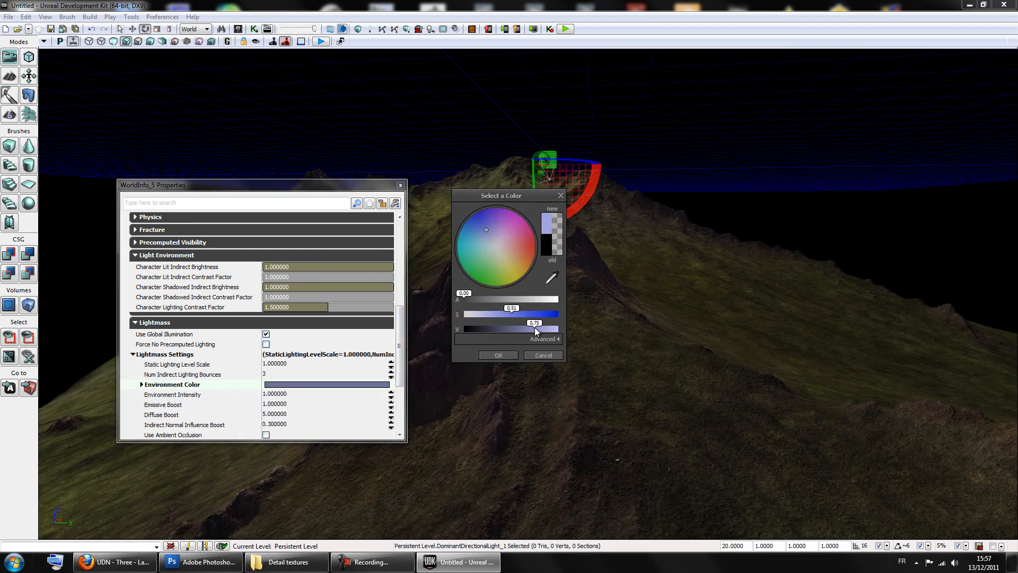
drag(534, 328, 502, 318)
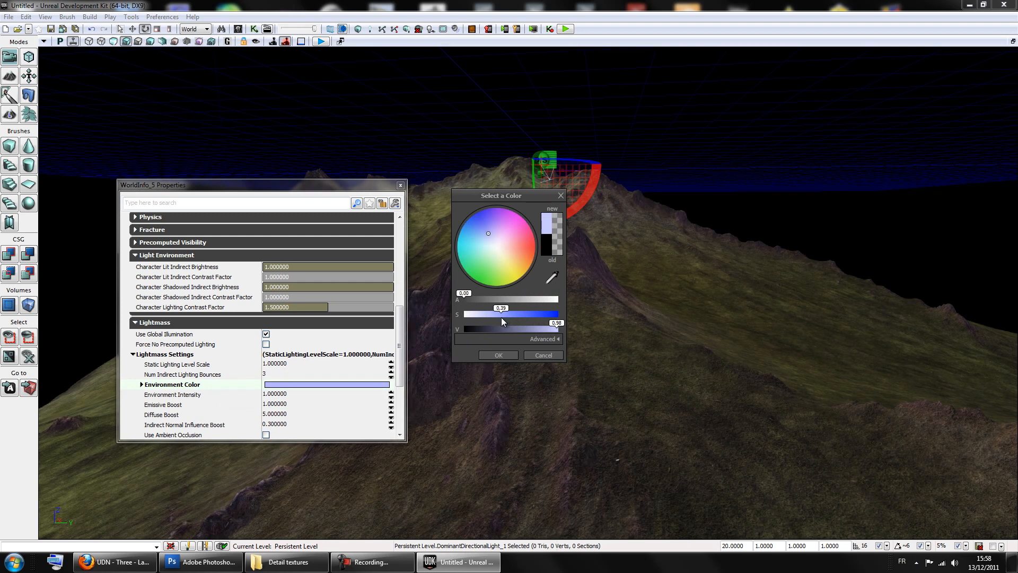
click(485, 354)
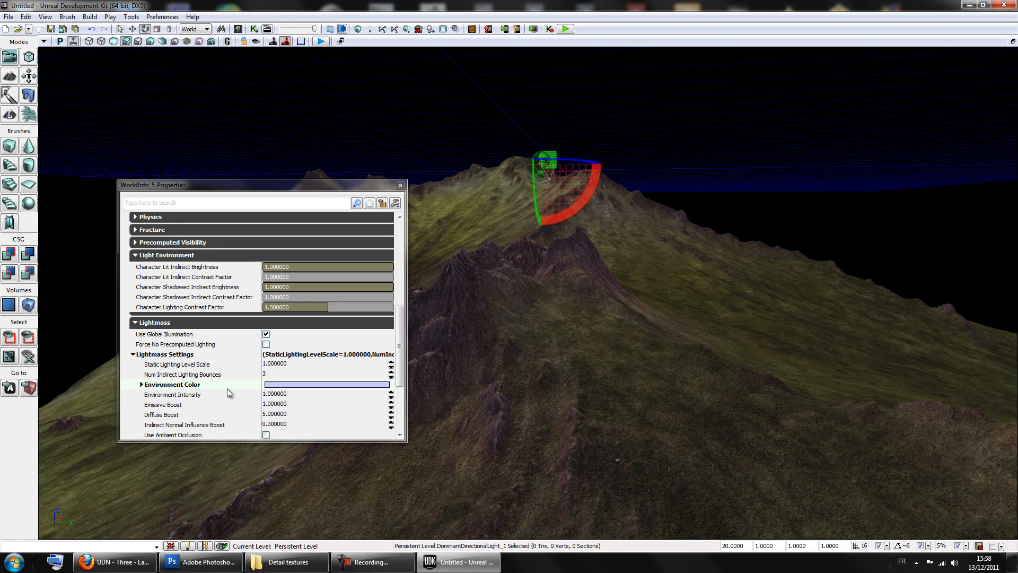
Set the world's Lightmass Environment Intensity to 2.
click(287, 393)
text(2)
key(Return)
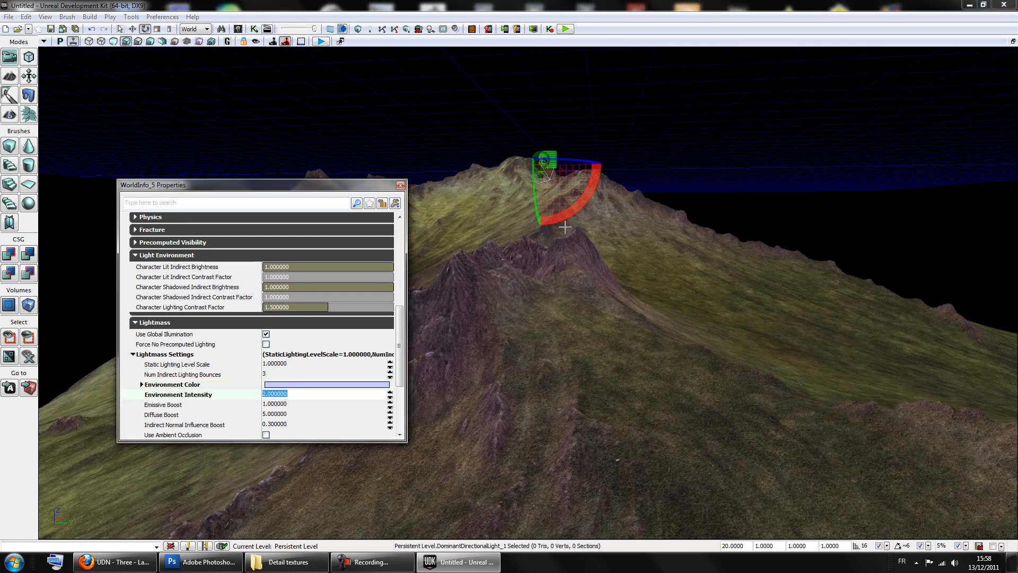
Open the dominant directional light's properties beside the world properties and raise its Light Component Brightness to about 3.7.
click(544, 154)
double_click(544, 153)
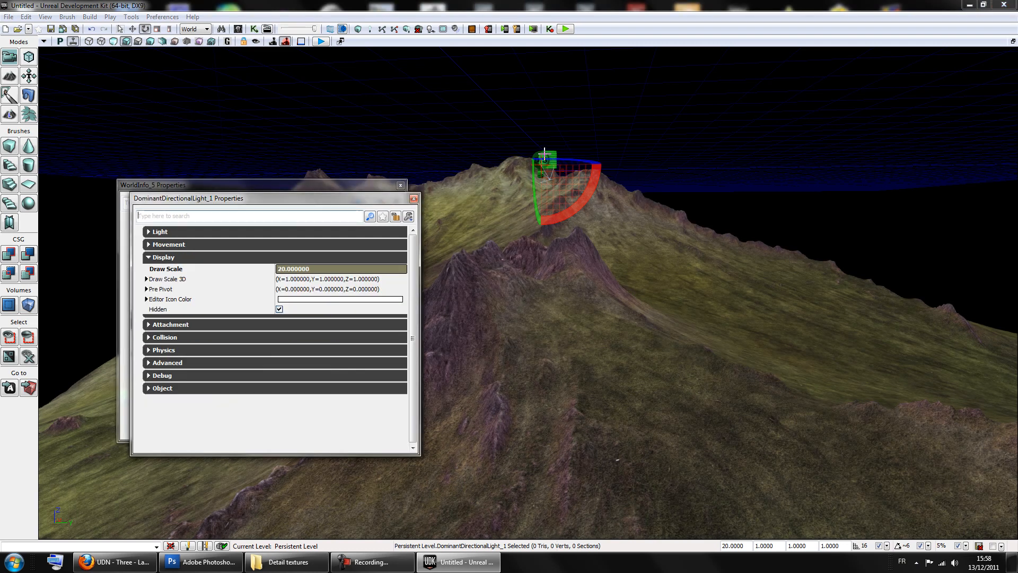
drag(262, 202, 820, 175)
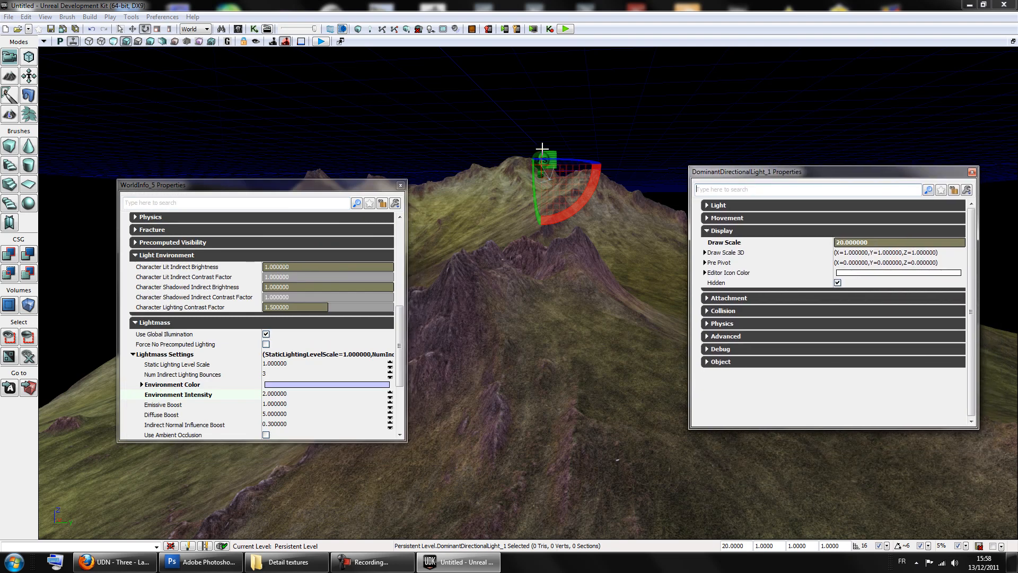
click(706, 205)
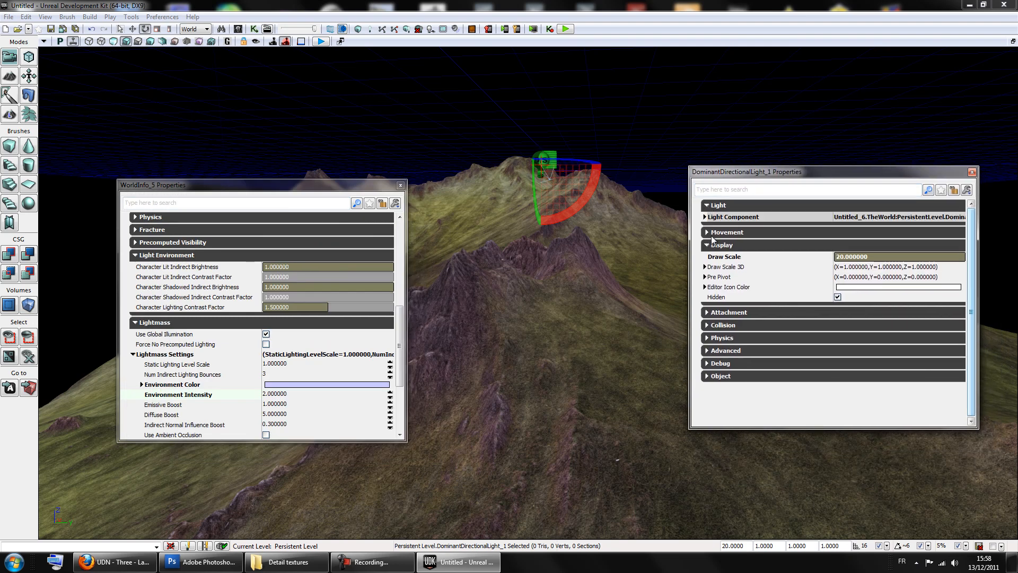
click(706, 217)
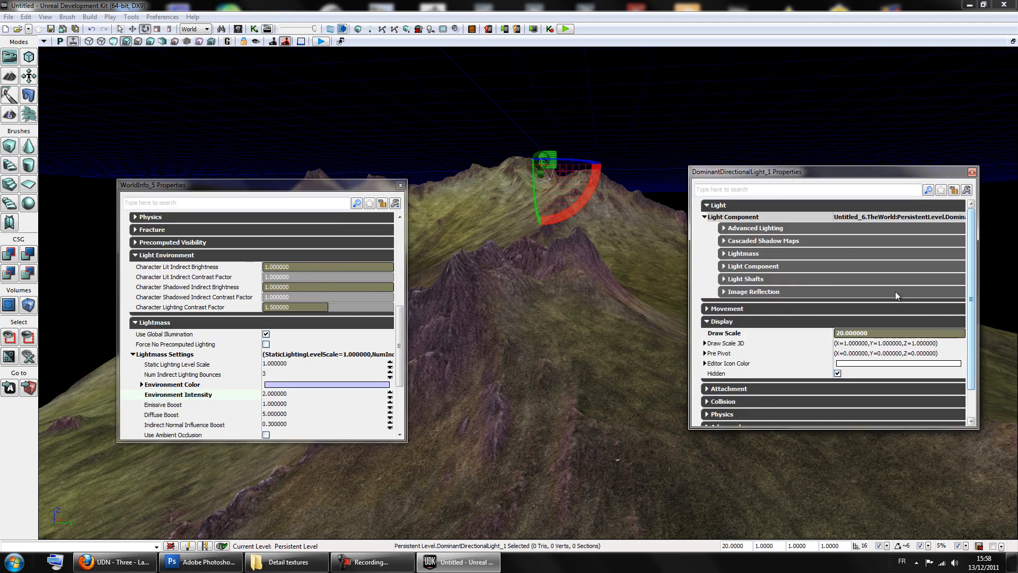
click(723, 253)
click(724, 281)
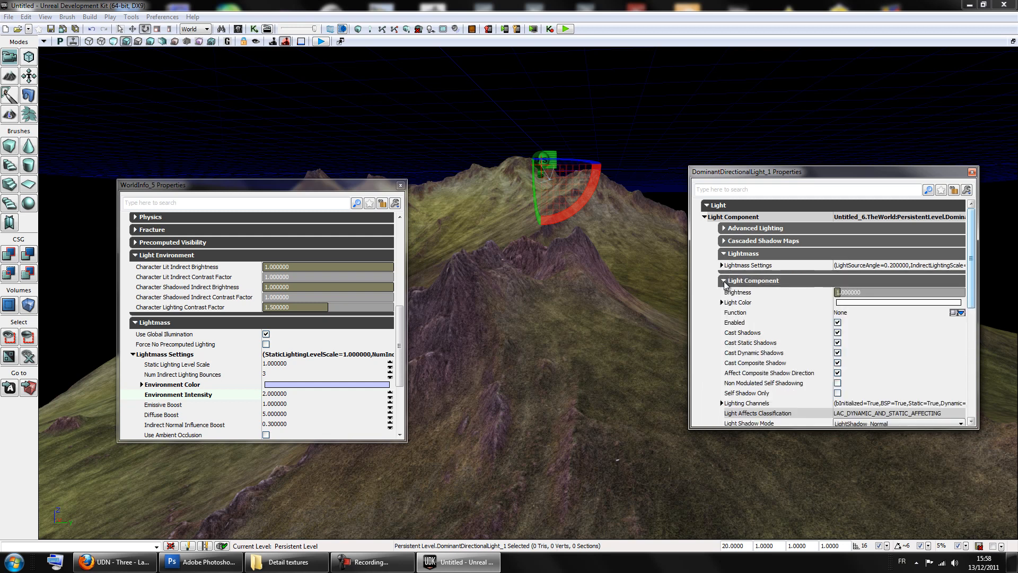
drag(840, 292, 857, 302)
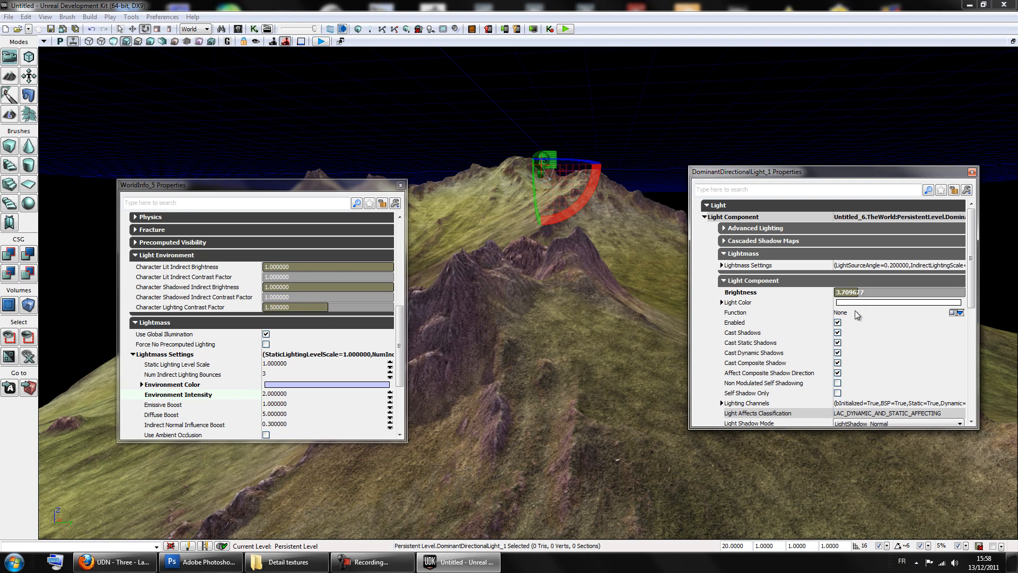
Give the dominant directional light a very pale orange Light Color.
click(858, 303)
click(500, 248)
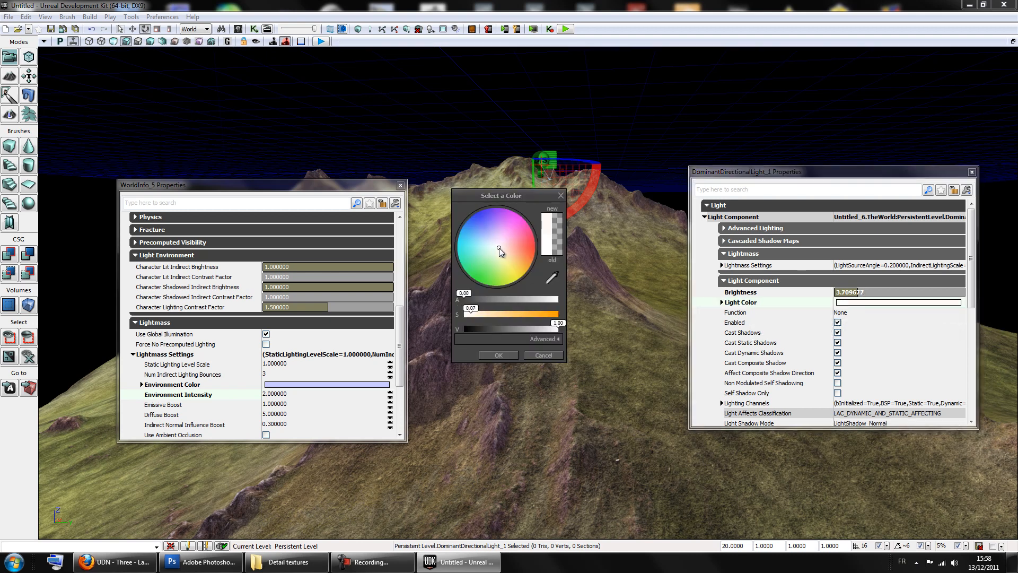
drag(479, 311, 483, 310)
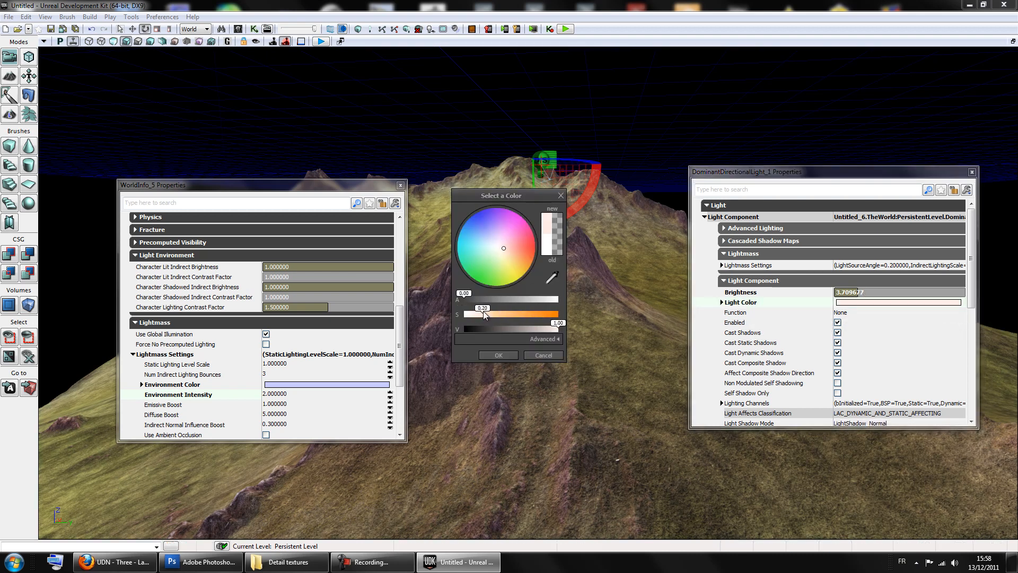
click(498, 355)
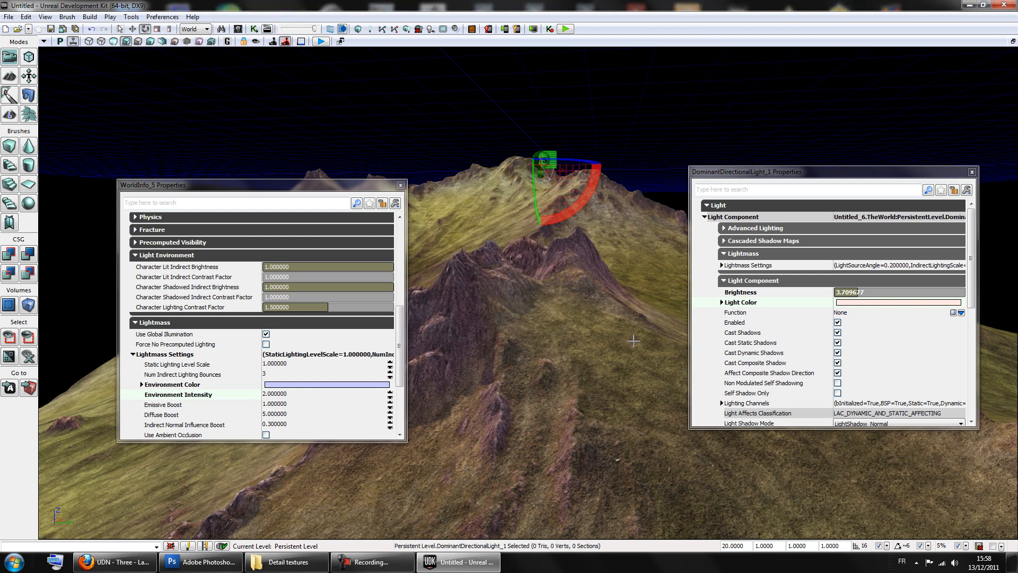
Close the light's properties, deselect the light, inspect the relit mountains from above and close the world properties.
click(972, 172)
click(718, 216)
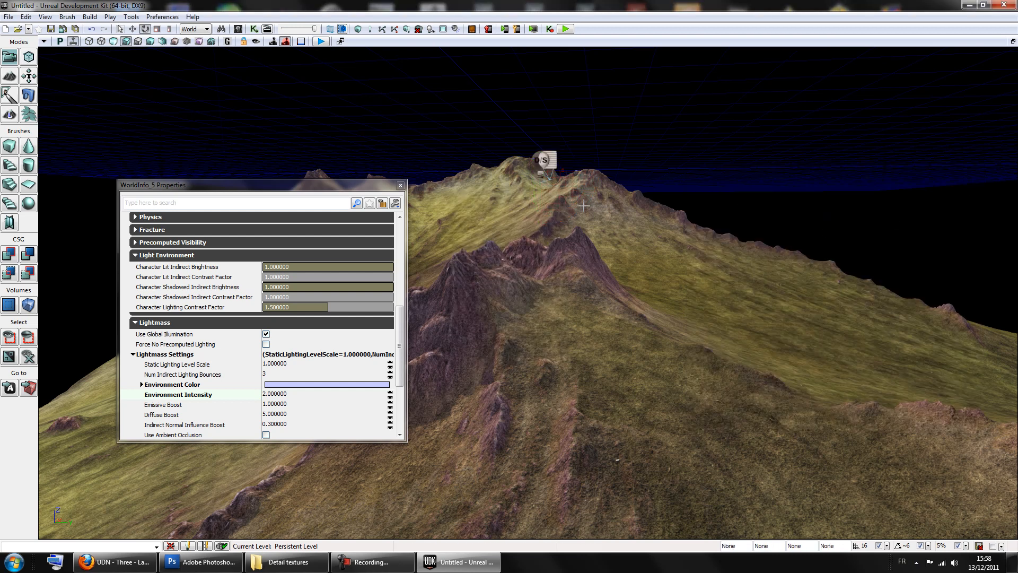
right_drag(663, 340, 864, 414)
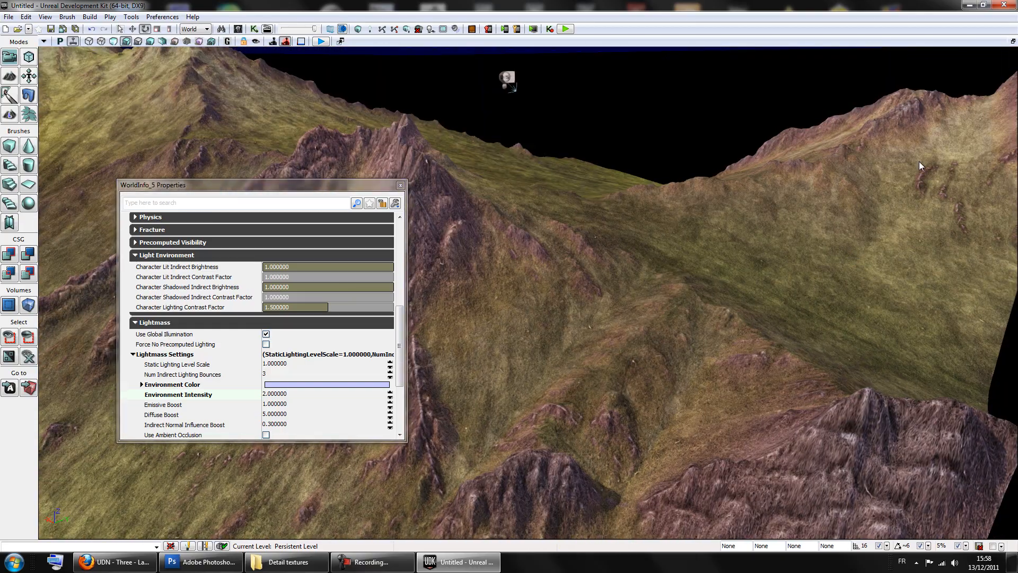
right_drag(776, 182, 728, 230)
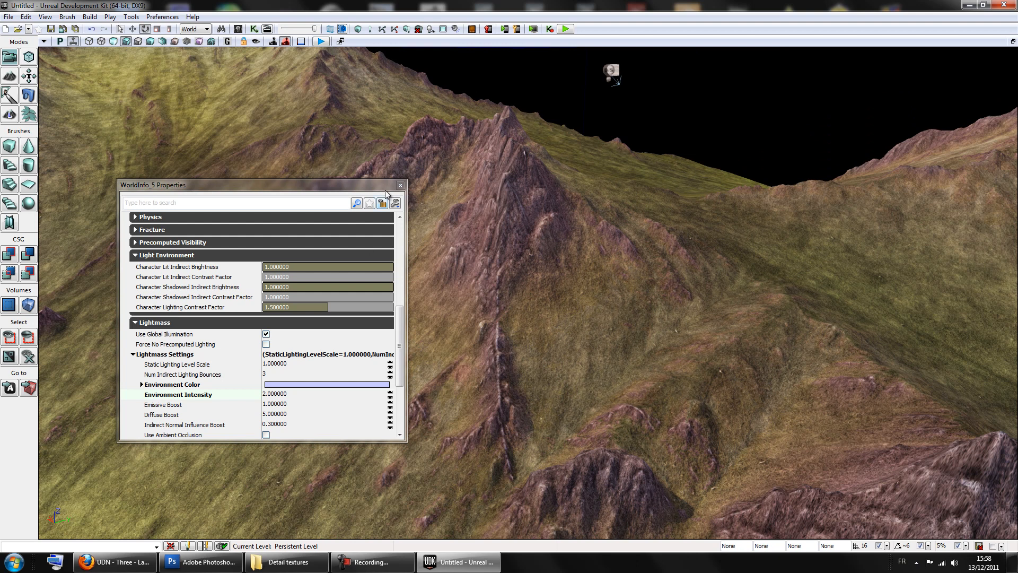
click(400, 185)
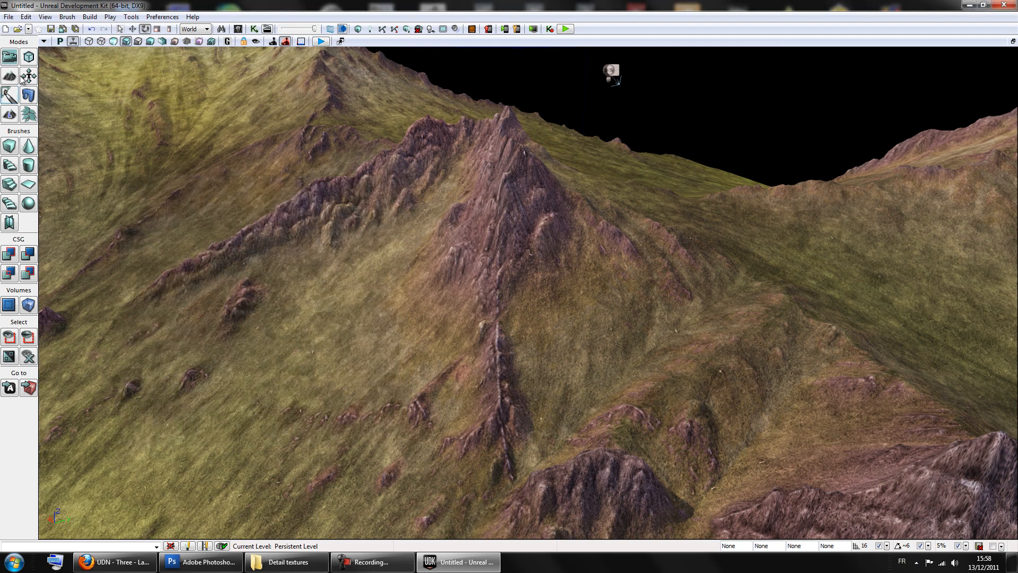
Return to landscape editing, target the Rock layer and reduce the paint brush size to about 883.
click(10, 114)
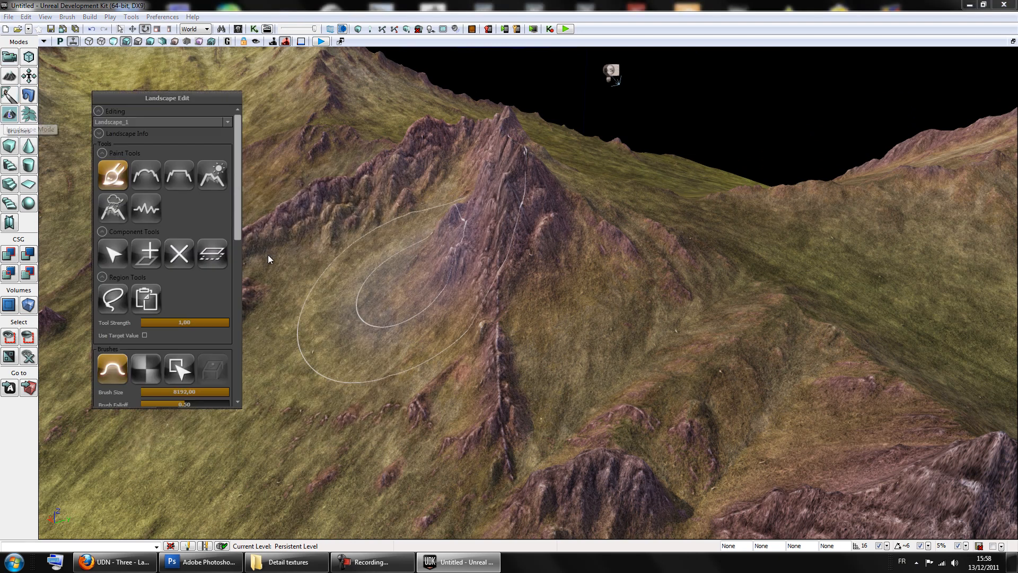
scroll(231, 325, down, 5)
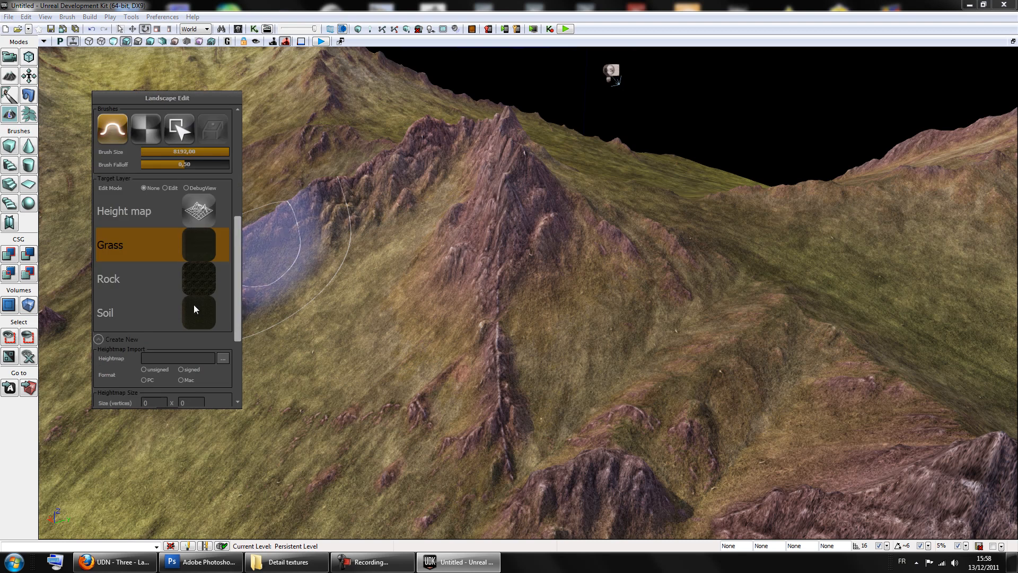
click(209, 289)
mouse_move(218, 155)
mouse_down()
mouse_move(161, 154)
mouse_move(200, 155)
mouse_up()
right_drag(557, 352, 610, 341)
key(w)
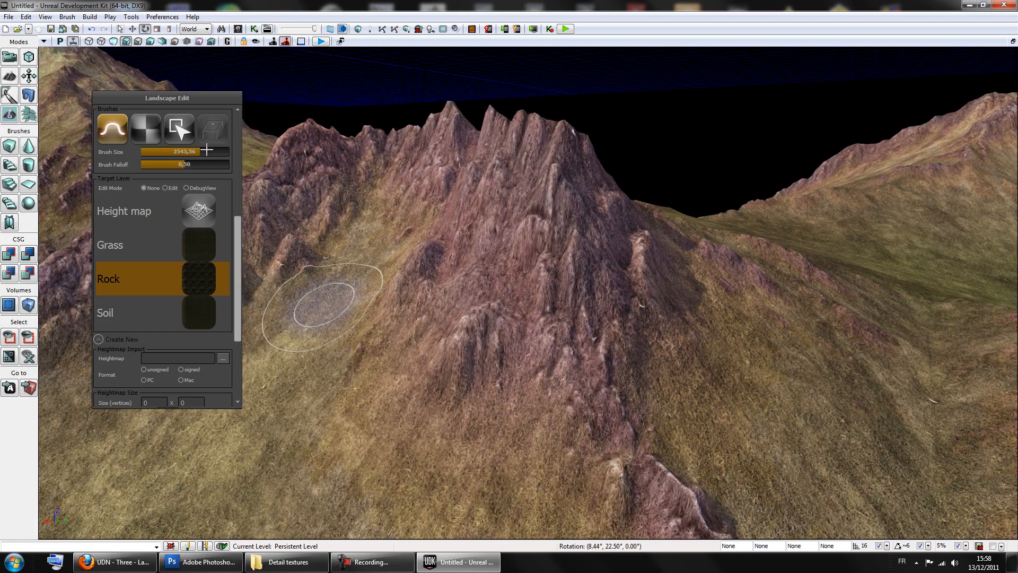
mouse_move(236, 226)
mouse_down()
mouse_move(243, 165)
mouse_move(242, 210)
mouse_up()
drag(192, 189, 165, 190)
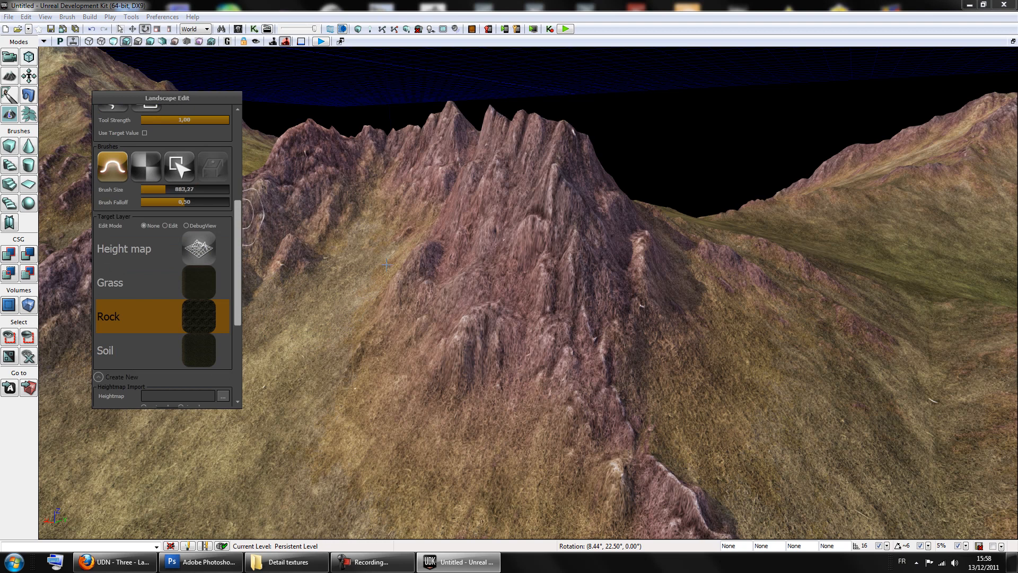
Paint the Rock layer over the central peak's face and the lower ridges in front of it.
mouse_move(546, 304)
right_down()
mouse_move(539, 284)
mouse_move(569, 270)
right_up()
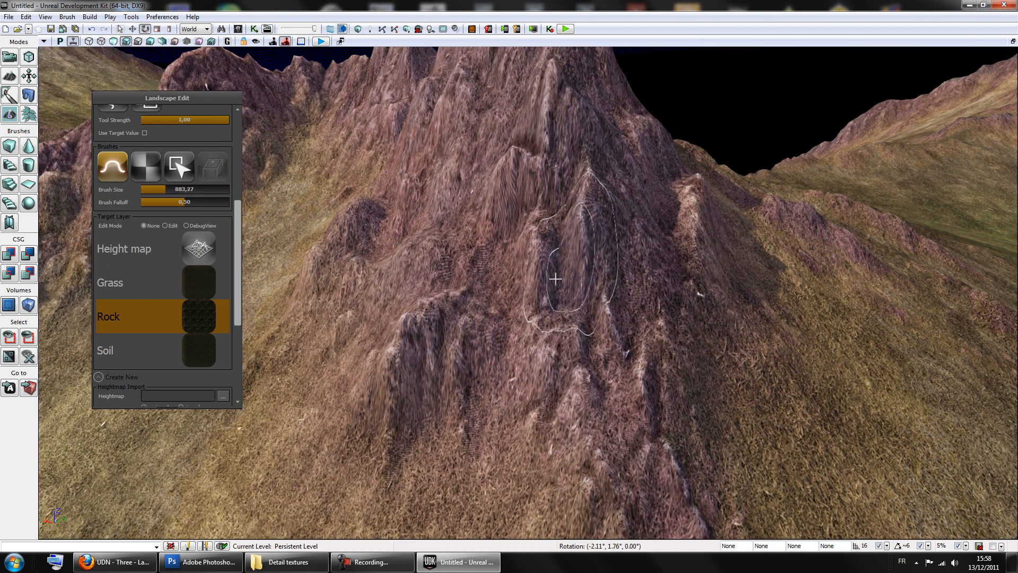
ctrl+click(582, 267)
mouse_move(582, 265)
ctrl+mouse_down()
mouse_move(571, 262)
mouse_move(659, 291)
mouse_move(586, 349)
mouse_move(627, 420)
mouse_move(538, 370)
mouse_move(573, 409)
mouse_move(449, 385)
mouse_move(386, 397)
mouse_move(454, 364)
mouse_move(482, 228)
mouse_move(497, 267)
ctrl+mouse_up()
right_drag(498, 267, 497, 267)
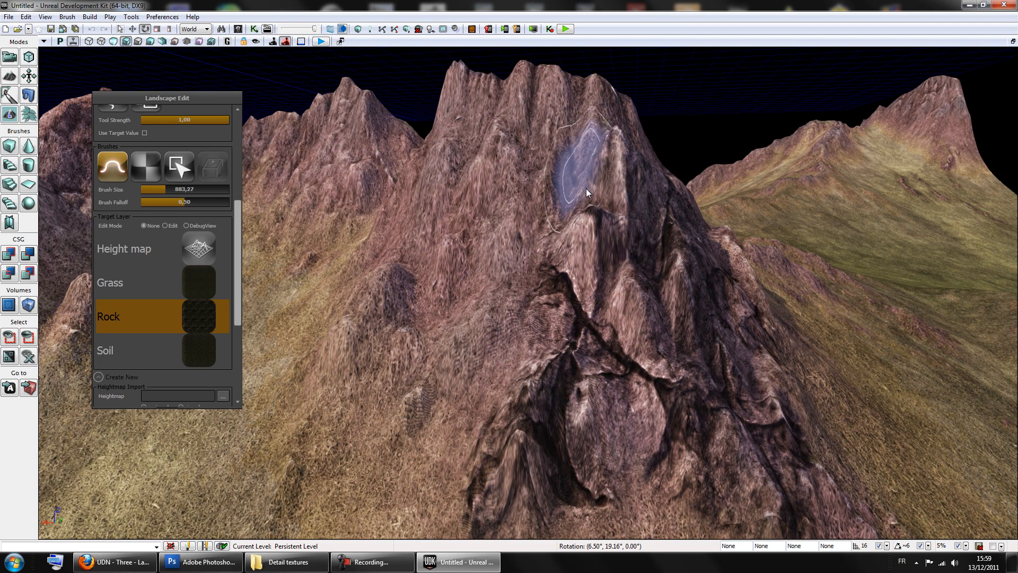
ctrl+drag(525, 182, 573, 174)
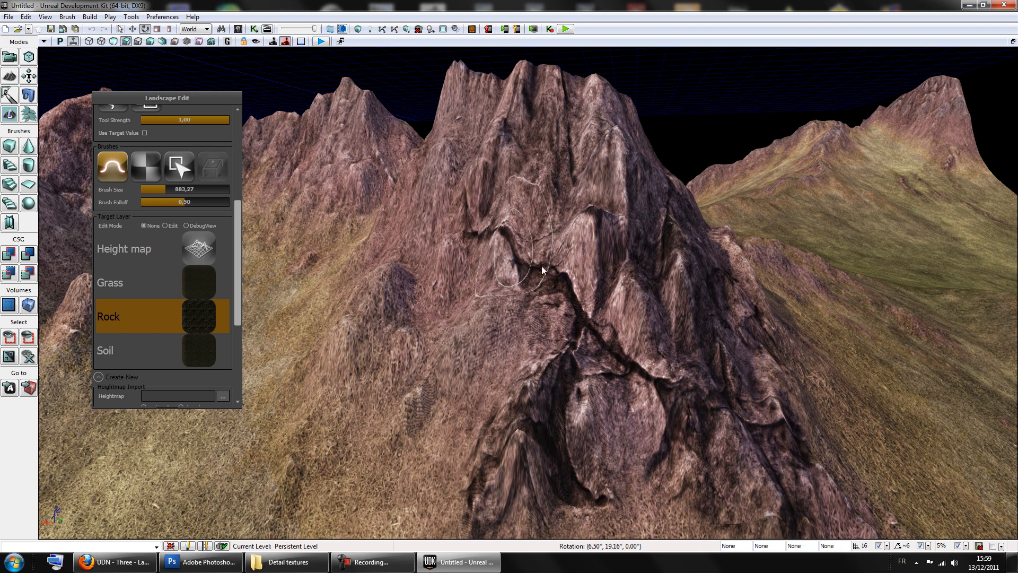
mouse_move(496, 278)
ctrl+mouse_down()
mouse_move(467, 298)
mouse_move(445, 387)
ctrl+mouse_up()
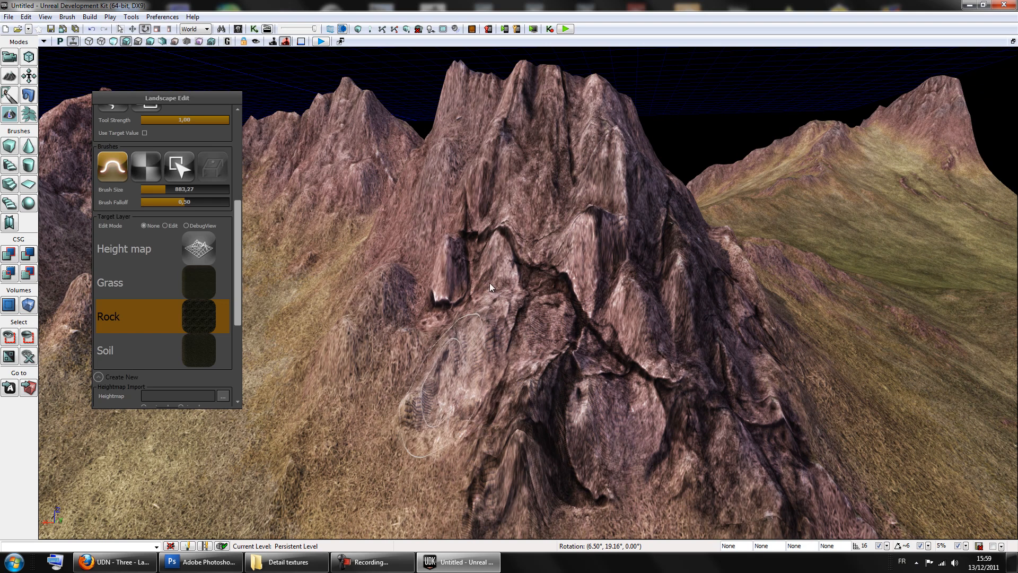
Open the Content Browser, clear its asset selection and move the window off the terrain.
click(237, 28)
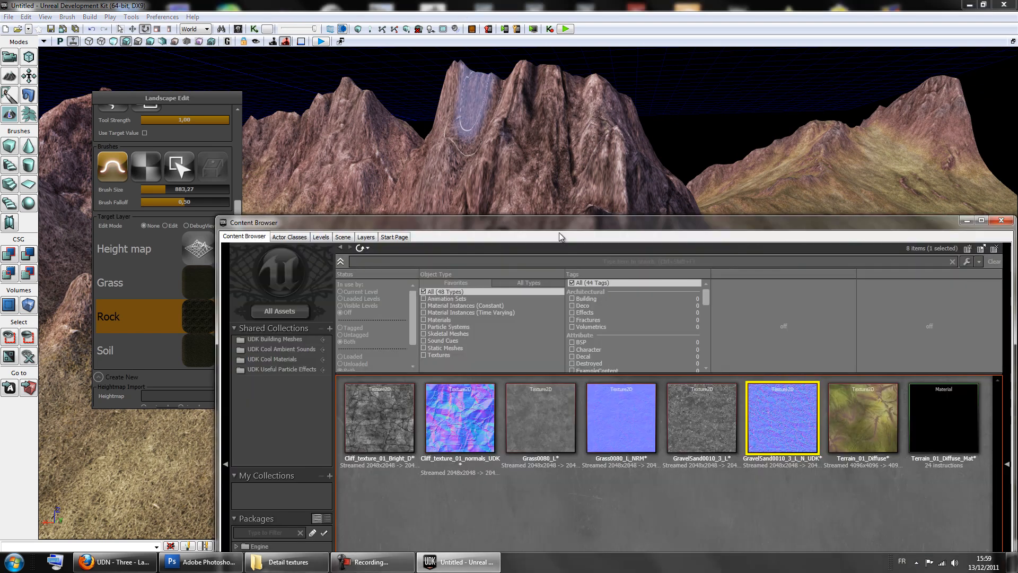
drag(560, 221, 505, 88)
click(784, 381)
drag(757, 80, 731, 324)
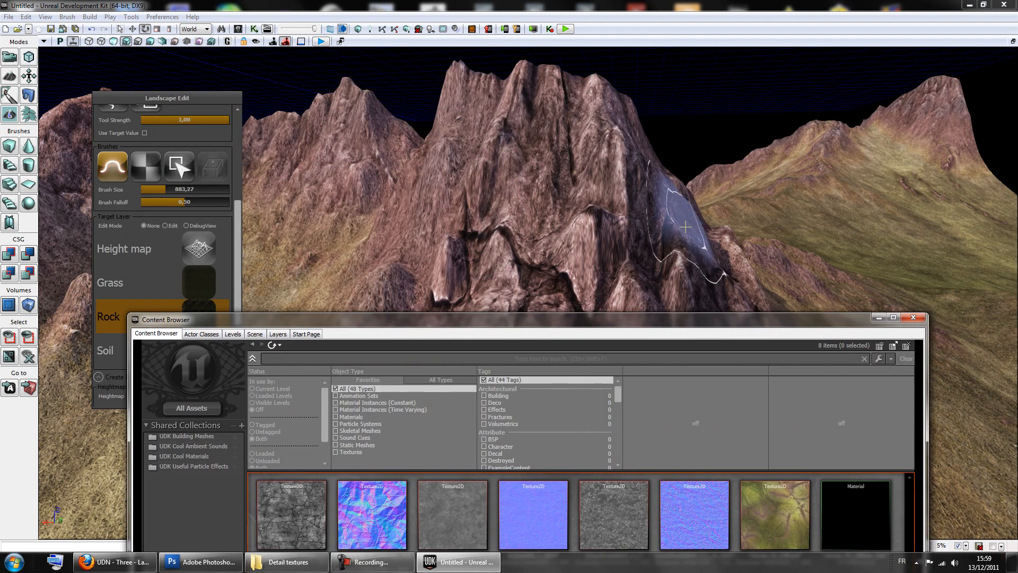
Paint the Rock layer over the purple outcrops on the grassy slope behind the central peak.
scroll(650, 231, up, 3)
scroll(650, 231, down, 5)
drag(738, 231, 404, 235)
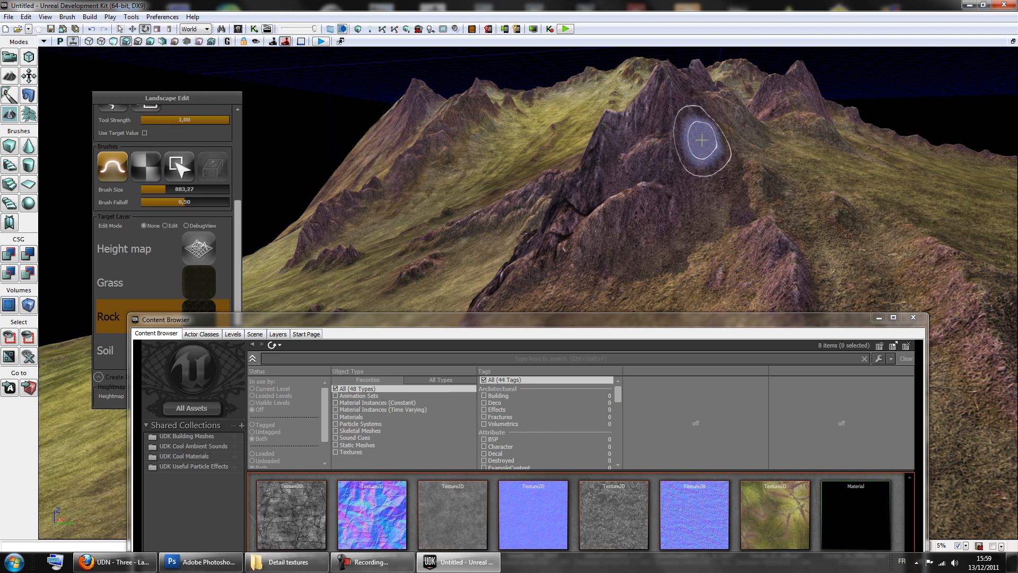
key(w)
mouse_move(726, 180)
right_down()
mouse_move(832, 199)
mouse_move(814, 221)
mouse_move(501, 119)
right_up()
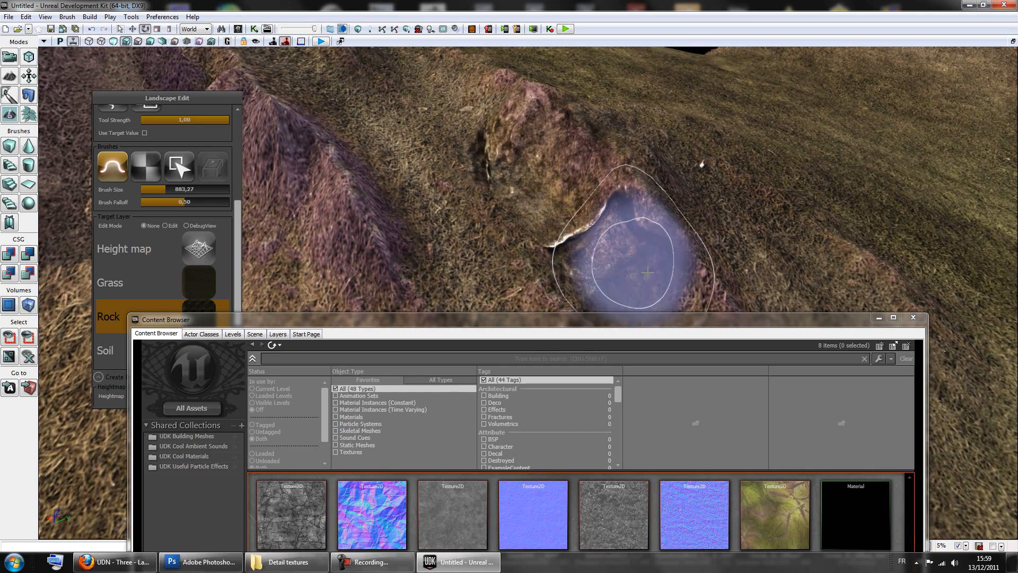
mouse_move(572, 221)
right_down()
mouse_move(602, 221)
mouse_move(445, 128)
right_up()
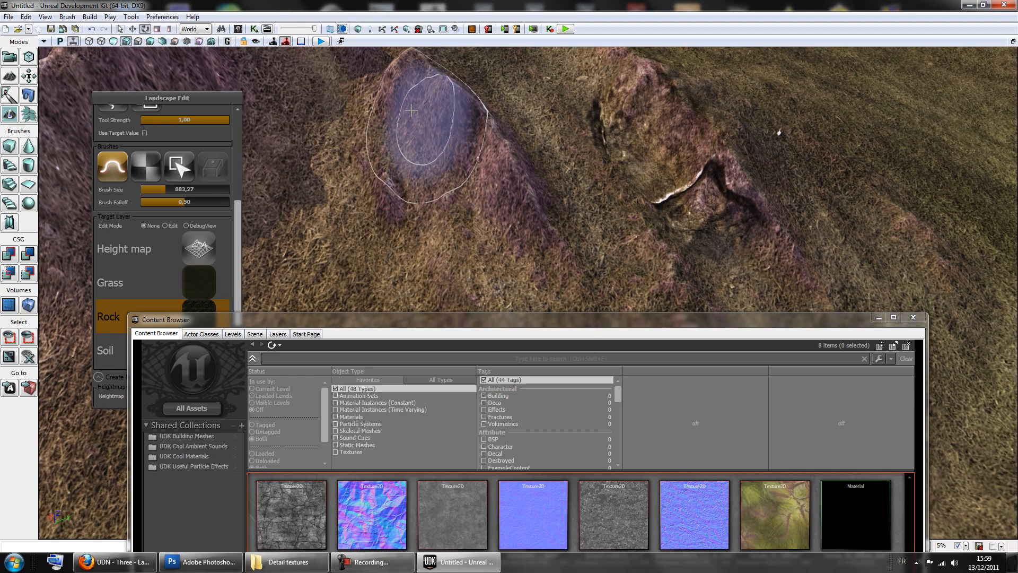
drag(445, 127, 479, 164)
mouse_move(519, 156)
right_down()
mouse_move(423, 49)
mouse_move(423, 69)
mouse_move(296, 115)
mouse_move(690, 216)
right_up()
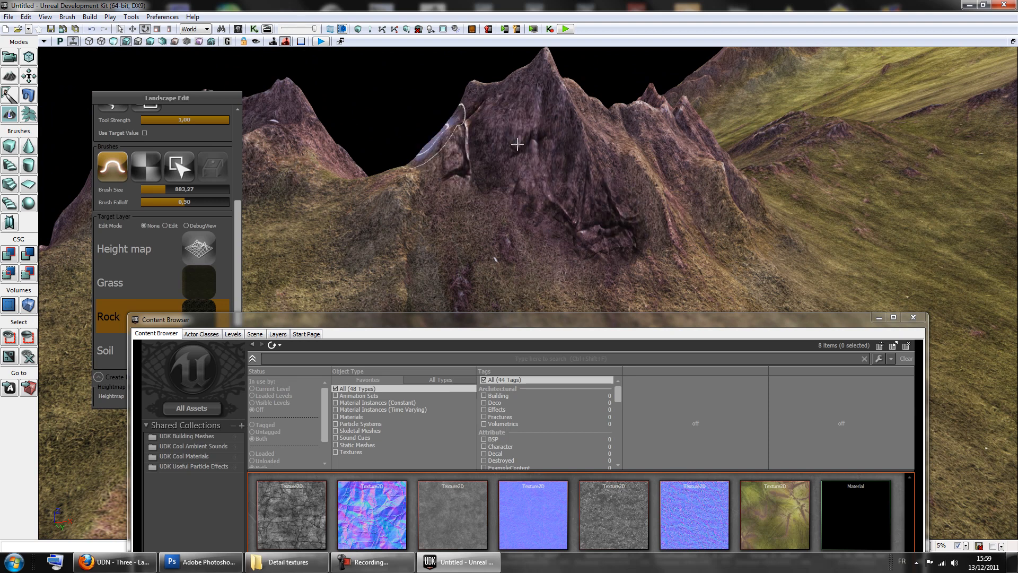
Paint the Rock layer over the dark back face of the peak and the saddle beside it.
mouse_move(532, 134)
right_down()
mouse_move(531, 116)
mouse_move(484, 175)
mouse_move(570, 138)
mouse_move(588, 119)
right_up()
mouse_move(588, 119)
ctrl+mouse_down()
mouse_move(683, 128)
mouse_move(628, 212)
ctrl+mouse_up()
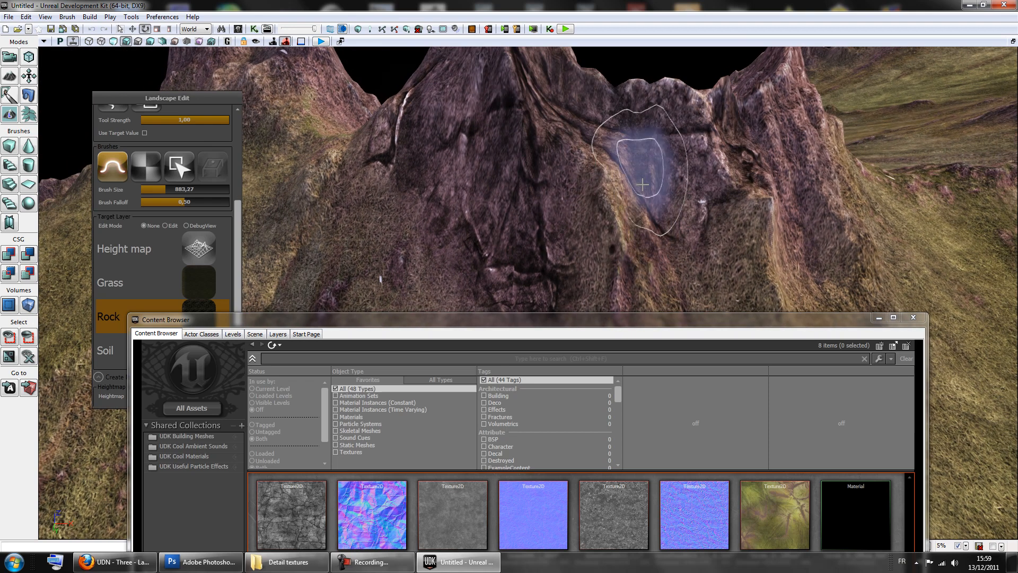
ctrl+drag(656, 166, 653, 183)
mouse_move(653, 183)
right_down()
mouse_move(625, 207)
mouse_move(466, 212)
mouse_move(598, 141)
mouse_move(589, 173)
mouse_move(643, 165)
mouse_move(605, 160)
right_up()
ctrl+drag(604, 161, 624, 185)
Paint the Rock layer along the long jagged ridge running off the peak and over the adjoining pointed mountain.
mouse_move(625, 186)
right_down()
mouse_move(613, 204)
mouse_move(580, 183)
mouse_move(520, 223)
right_up()
ctrl+drag(520, 223, 715, 159)
mouse_move(715, 159)
right_down()
mouse_move(683, 189)
mouse_move(691, 194)
mouse_move(536, 186)
right_up()
mouse_move(503, 186)
ctrl+mouse_down()
mouse_move(573, 168)
mouse_move(749, 212)
ctrl+mouse_up()
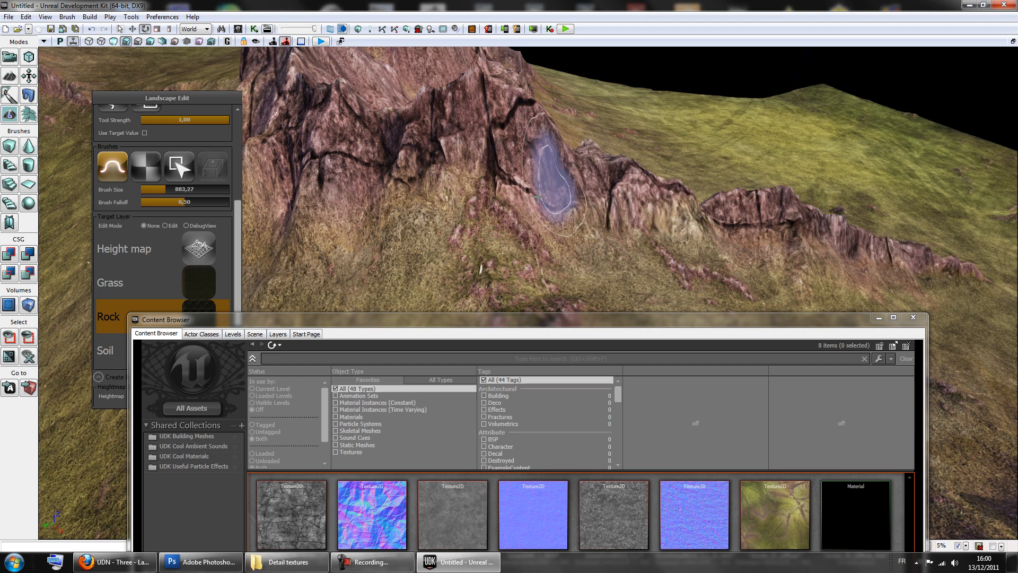
mouse_move(475, 138)
right_down()
mouse_move(511, 91)
mouse_move(347, 93)
mouse_move(611, 214)
right_up()
ctrl+drag(613, 214, 613, 268)
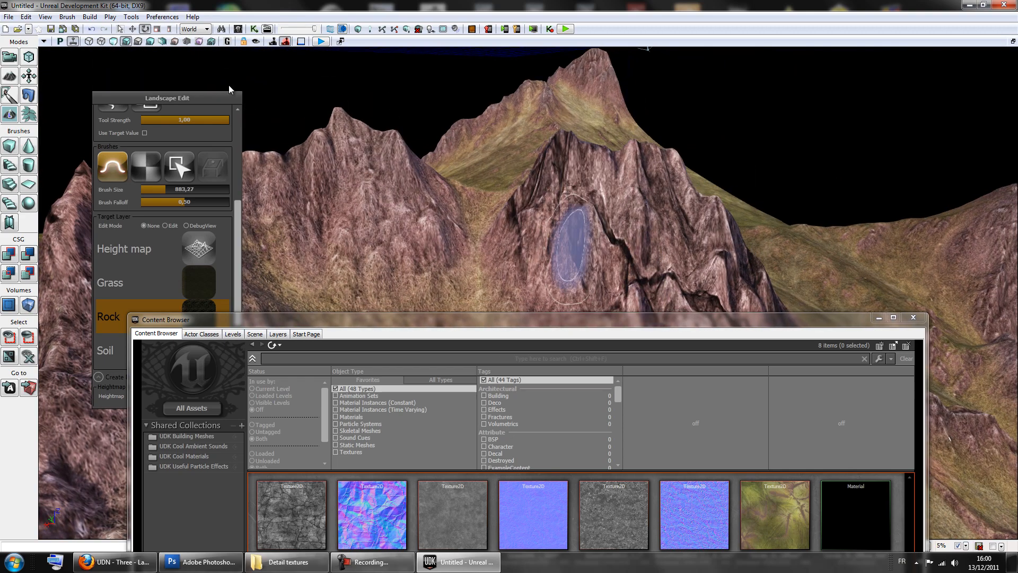
Switch the viewport to unlit shading and move the Content Browser further off the terrain.
click(113, 42)
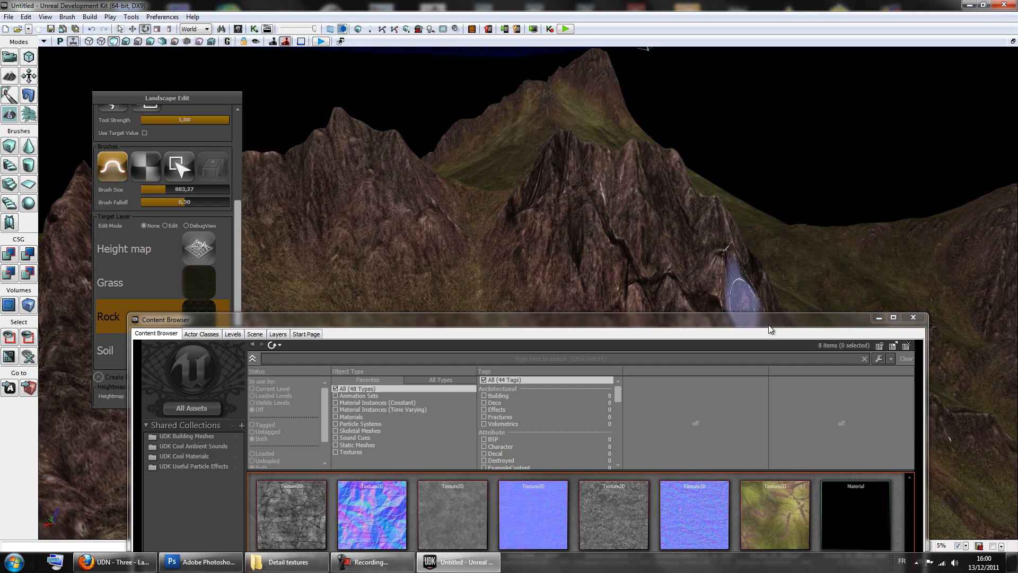
drag(770, 327, 719, 480)
Paint the Rock layer over the neighbouring mountain's summit and the isolated outcrop in the grass.
scroll(659, 318, up, 3)
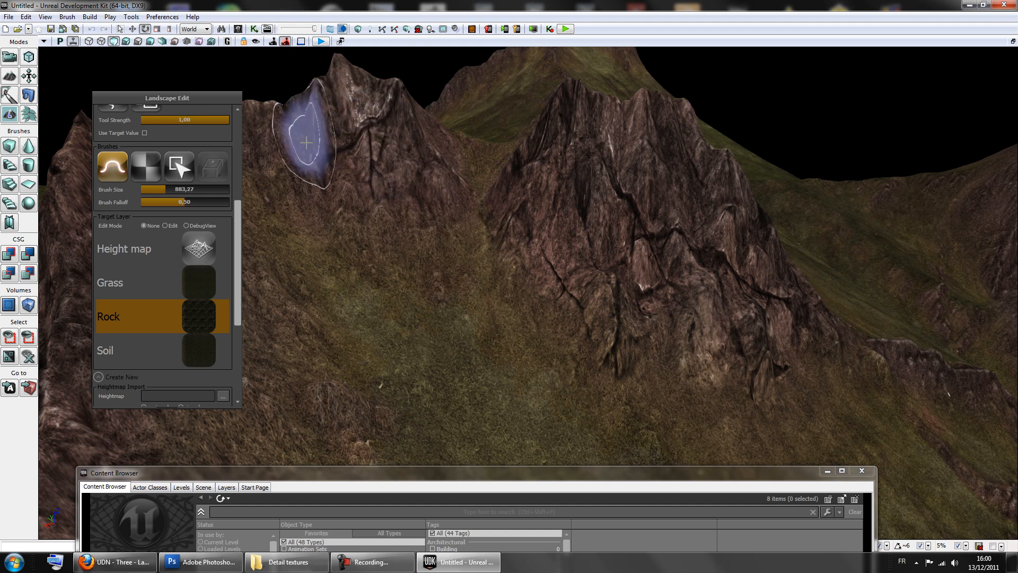
mouse_move(432, 189)
right_down()
mouse_move(377, 125)
mouse_move(498, 193)
mouse_move(467, 207)
right_up()
right_drag(440, 258, 442, 268)
mouse_move(477, 234)
ctrl+mouse_down()
mouse_move(486, 263)
mouse_move(629, 166)
mouse_move(577, 352)
mouse_move(505, 379)
mouse_move(435, 387)
mouse_move(498, 339)
mouse_move(534, 360)
ctrl+mouse_up()
mouse_move(533, 360)
right_down()
mouse_move(666, 374)
mouse_move(485, 334)
right_up()
mouse_move(580, 302)
right_down()
mouse_move(677, 297)
mouse_move(612, 322)
mouse_move(455, 316)
mouse_move(719, 308)
mouse_move(549, 222)
right_up()
ctrl+drag(556, 204, 559, 200)
ctrl+drag(542, 241, 545, 253)
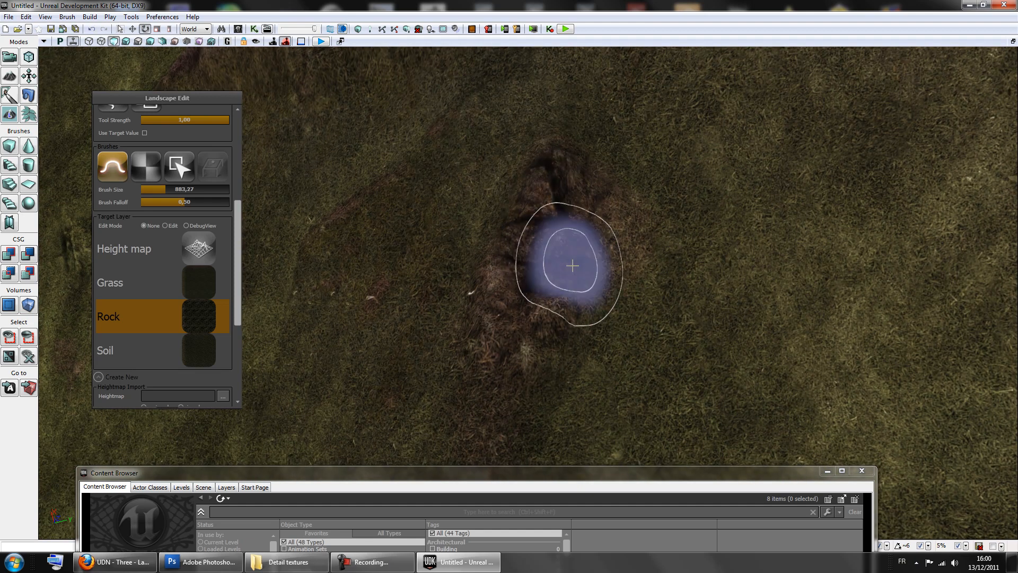
Extend the Rock layer around the isolated outcrop and over the neighbouring outcrops on the grassy slopes.
mouse_move(652, 218)
right_down()
mouse_move(755, 152)
mouse_move(745, 154)
mouse_move(765, 157)
mouse_move(578, 261)
right_up()
mouse_move(578, 260)
ctrl+mouse_down()
mouse_move(620, 221)
mouse_move(684, 95)
mouse_move(747, 187)
ctrl+mouse_up()
mouse_move(746, 260)
ctrl+mouse_down()
mouse_move(622, 275)
mouse_move(737, 275)
ctrl+mouse_up()
mouse_move(747, 264)
right_down()
mouse_move(609, 284)
mouse_move(603, 264)
mouse_move(573, 244)
right_up()
mouse_move(572, 244)
ctrl+mouse_down()
mouse_move(613, 212)
mouse_move(491, 277)
mouse_move(503, 307)
mouse_move(493, 291)
ctrl+mouse_up()
mouse_move(493, 292)
right_down()
mouse_move(423, 231)
mouse_move(436, 264)
mouse_move(560, 311)
right_up()
ctrl+drag(487, 257, 577, 376)
Paint the Rock layer along the diagonal ridge and the small outcrops scattered below it.
mouse_move(602, 329)
right_down()
mouse_move(475, 367)
mouse_move(700, 350)
right_up()
mouse_move(710, 299)
ctrl+mouse_down()
mouse_move(683, 298)
mouse_move(634, 318)
mouse_move(668, 319)
mouse_move(777, 200)
mouse_move(818, 87)
ctrl+mouse_up()
mouse_move(818, 87)
right_down()
mouse_move(876, 212)
mouse_move(934, 218)
mouse_move(629, 229)
right_up()
ctrl+drag(600, 214, 599, 220)
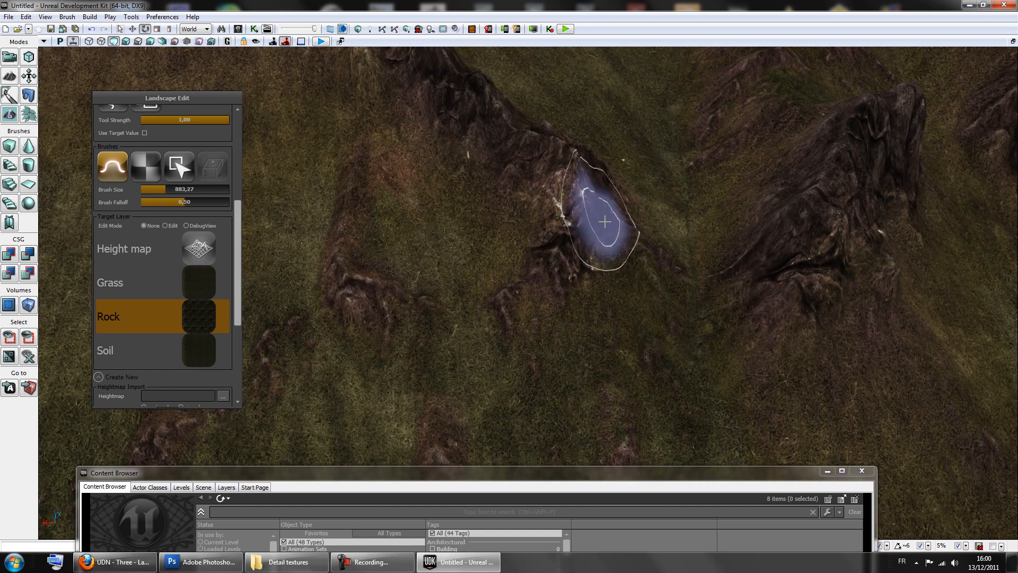
ctrl+drag(363, 299, 353, 278)
ctrl+drag(355, 182, 358, 289)
Paint the Rock layer over the tall peak at the landscape's border and the cliff beneath its grassy ledge.
mouse_move(357, 288)
right_down()
mouse_move(457, 106)
mouse_move(450, 114)
mouse_move(477, 212)
right_up()
ctrl+drag(578, 337, 539, 265)
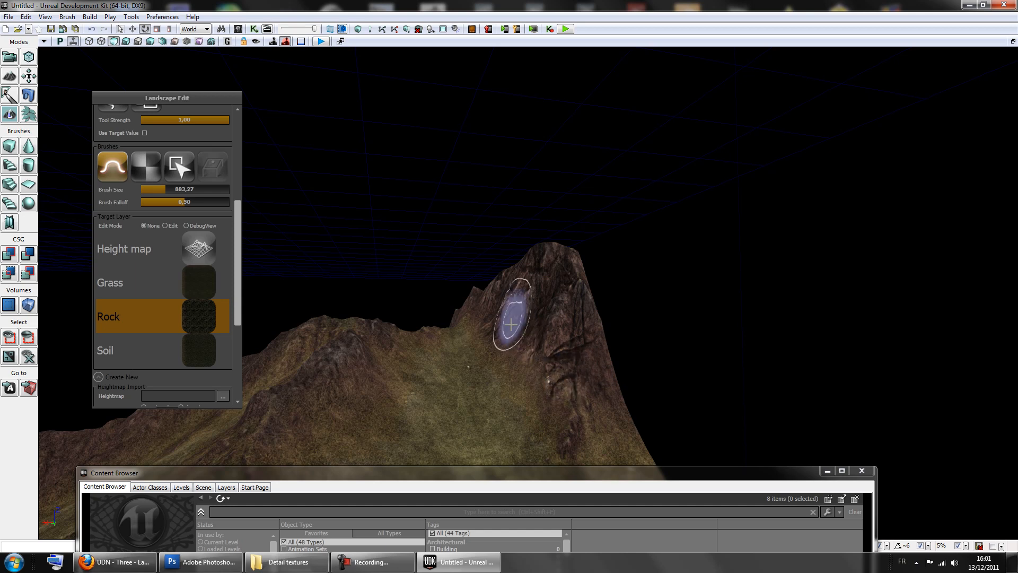
mouse_move(564, 343)
right_down()
mouse_move(509, 315)
mouse_move(591, 368)
mouse_move(653, 375)
right_up()
mouse_move(427, 377)
right_down()
mouse_move(523, 334)
mouse_move(366, 250)
right_up()
mouse_move(440, 248)
ctrl+mouse_down()
mouse_move(389, 221)
mouse_move(418, 199)
ctrl+mouse_up()
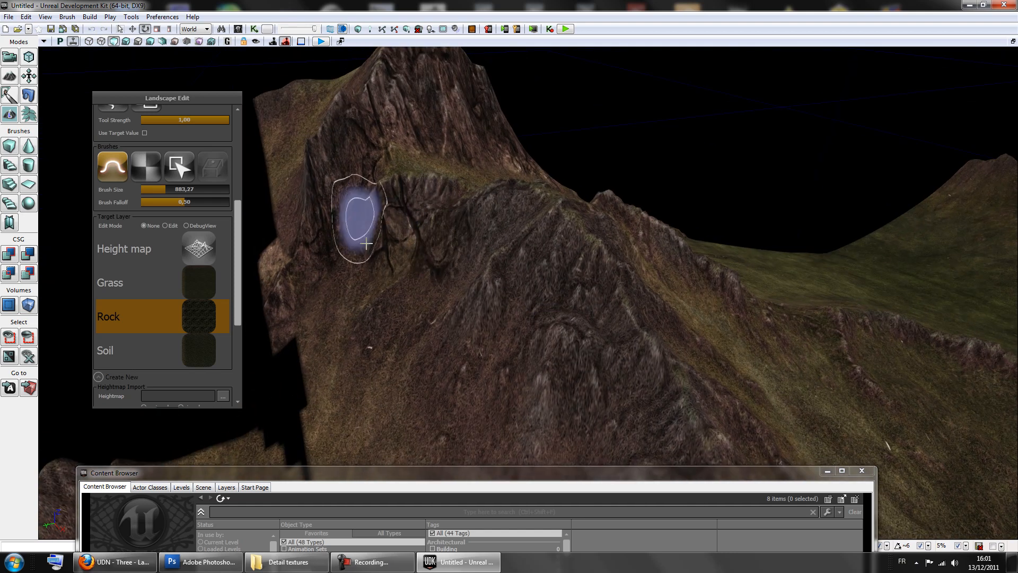
Paint the Rock layer over the broad slope and ridge descending from the border peak.
mouse_move(412, 296)
ctrl+mouse_down()
mouse_move(436, 318)
mouse_move(501, 272)
mouse_move(640, 375)
mouse_move(450, 376)
mouse_move(472, 425)
mouse_move(440, 375)
mouse_move(508, 389)
ctrl+mouse_up()
mouse_move(508, 390)
right_down()
mouse_move(468, 367)
mouse_move(527, 338)
right_up()
mouse_move(526, 339)
ctrl+mouse_down()
mouse_move(488, 262)
mouse_move(541, 185)
ctrl+mouse_up()
mouse_move(509, 348)
ctrl+mouse_down()
mouse_move(543, 341)
mouse_move(377, 473)
mouse_move(670, 523)
ctrl+mouse_up()
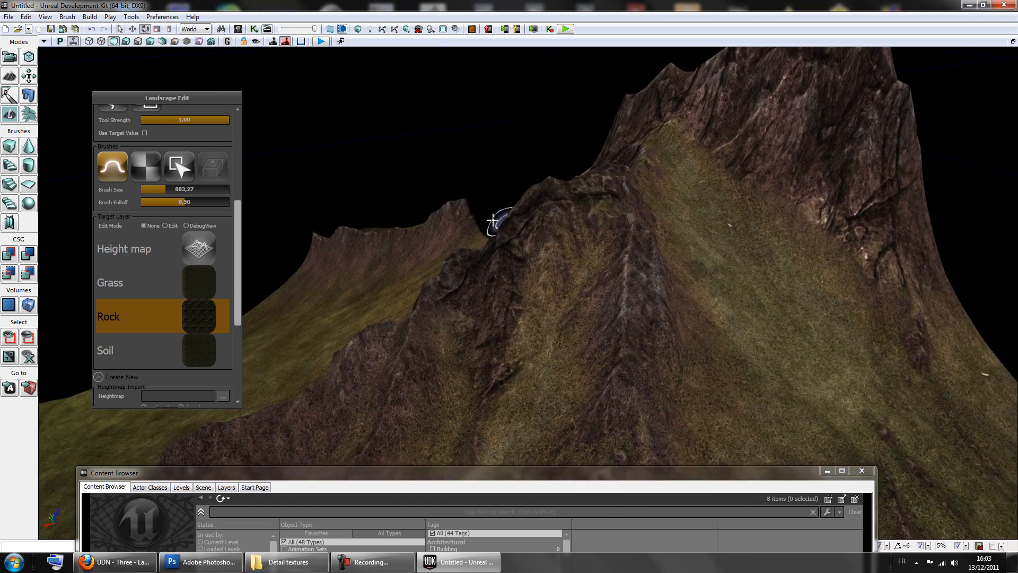
Paint the Rock layer along both branches of the forked ridge below the border peak.
right_drag(493, 219, 609, 273)
mouse_move(610, 272)
ctrl+mouse_down()
mouse_move(575, 297)
mouse_move(594, 262)
mouse_move(550, 360)
mouse_move(595, 334)
ctrl+mouse_up()
mouse_move(596, 334)
right_down()
mouse_move(500, 257)
mouse_move(524, 216)
right_up()
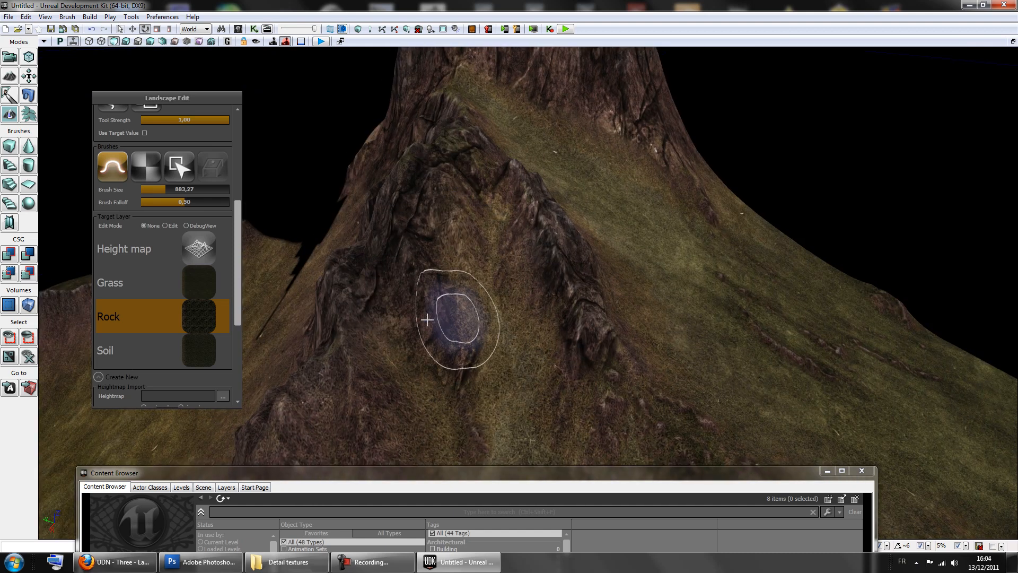
mouse_move(455, 316)
right_down()
mouse_move(448, 355)
mouse_move(456, 352)
right_up()
mouse_move(536, 247)
ctrl+mouse_down()
mouse_move(532, 263)
mouse_move(429, 237)
mouse_move(385, 374)
mouse_move(422, 336)
ctrl+mouse_up()
Fill the steep face between the forked ridges with the Rock layer and extend it down the lower slope.
right_drag(348, 414, 403, 341)
mouse_move(520, 297)
ctrl+mouse_down()
mouse_move(499, 335)
mouse_move(452, 377)
ctrl+mouse_up()
right_drag(452, 377, 456, 360)
ctrl+drag(426, 367, 427, 373)
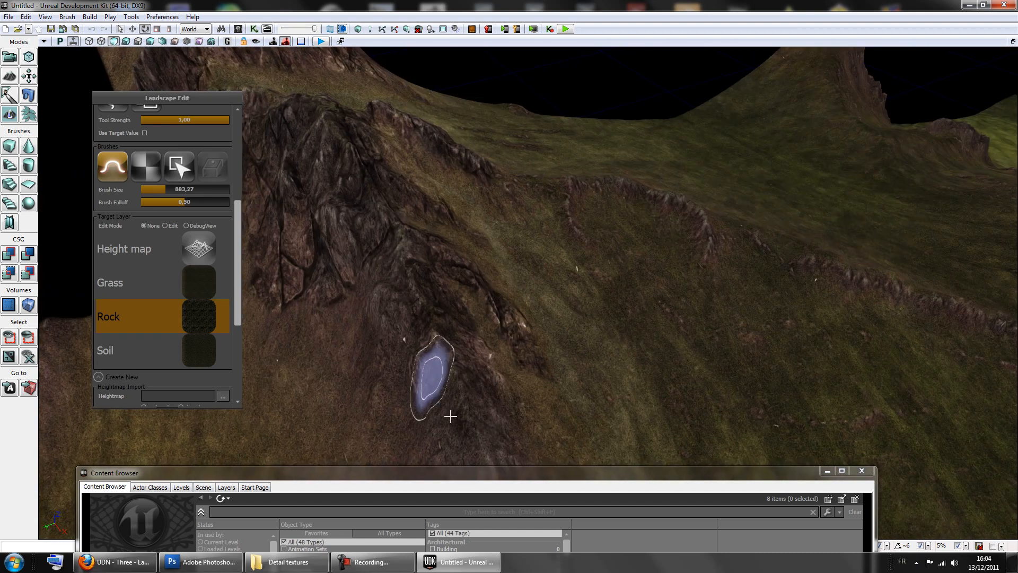
ctrl+drag(398, 333, 385, 260)
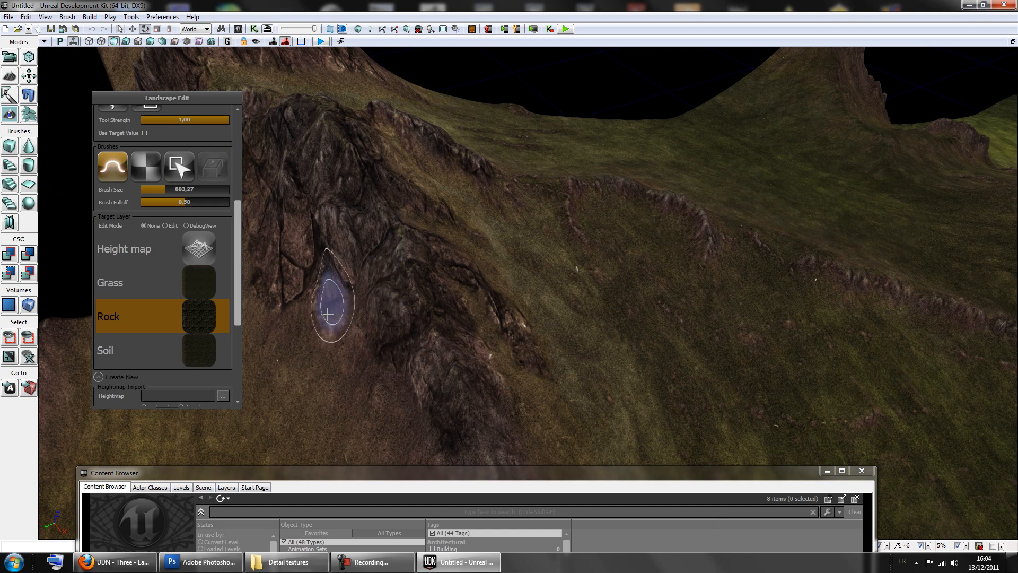
mouse_move(320, 314)
right_down()
mouse_move(388, 331)
mouse_move(477, 279)
right_up()
mouse_move(478, 279)
ctrl+mouse_down()
mouse_move(632, 347)
mouse_move(585, 300)
ctrl+mouse_up()
Target the Grass layer, enlarge the brush size to 3662.99 and paint the slopes near the landscape's border.
click(159, 282)
mouse_move(434, 286)
right_down()
mouse_move(518, 282)
mouse_move(306, 309)
right_up()
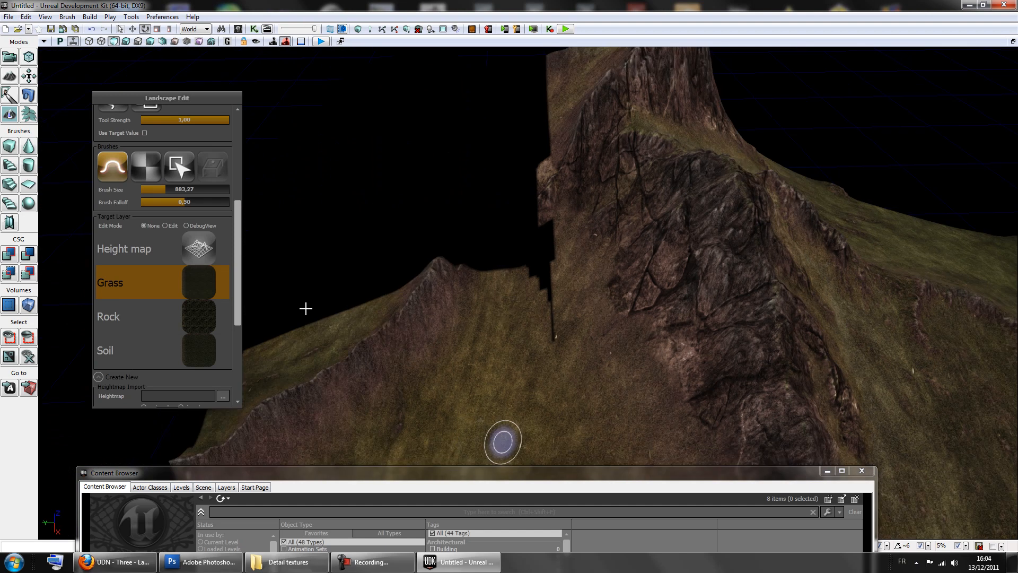
click(212, 190)
mouse_move(525, 273)
ctrl+mouse_down()
mouse_move(529, 125)
mouse_move(348, 104)
mouse_move(313, 136)
mouse_move(269, 354)
ctrl+mouse_up()
right_drag(508, 309, 410, 275)
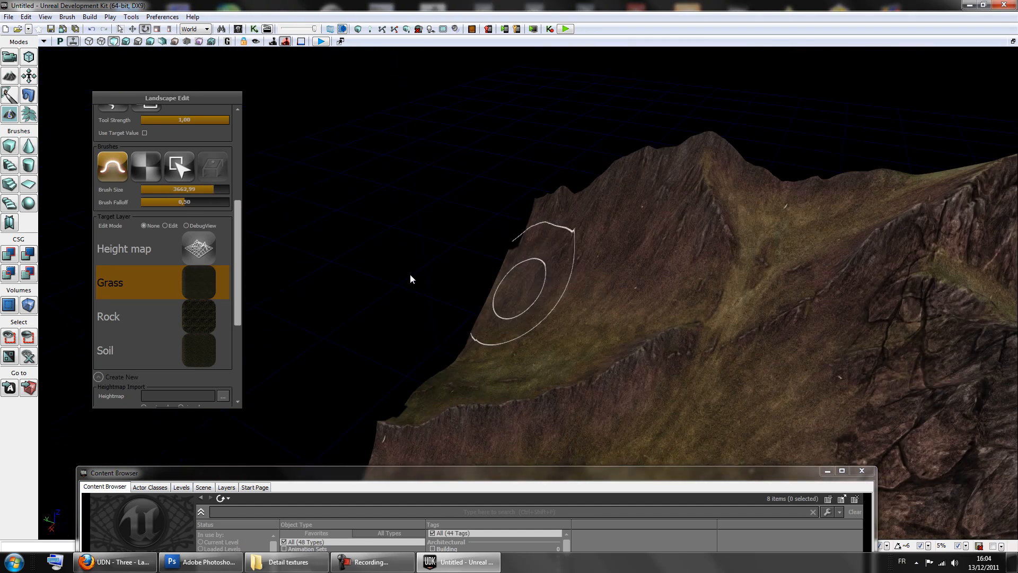
mouse_move(512, 336)
right_down()
mouse_move(676, 334)
mouse_move(676, 322)
right_up()
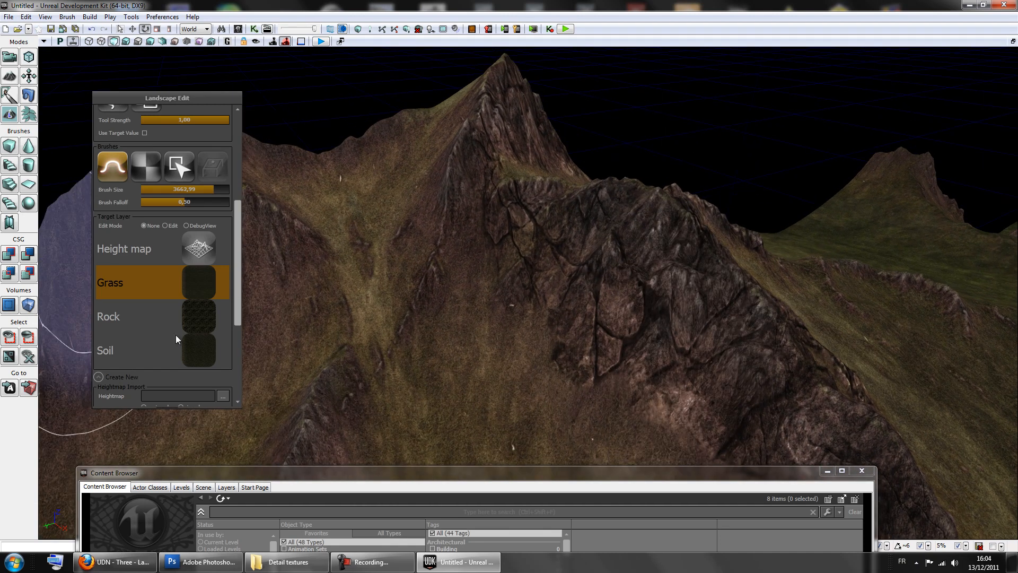
Target the Rock layer, reduce the brush size to 1090.91 and paint the shaded flank of the border peak.
click(162, 311)
mouse_move(180, 195)
mouse_down()
mouse_move(198, 192)
mouse_move(154, 197)
mouse_up()
right_drag(477, 271, 459, 255)
drag(161, 192, 171, 191)
ctrl+drag(420, 327, 468, 304)
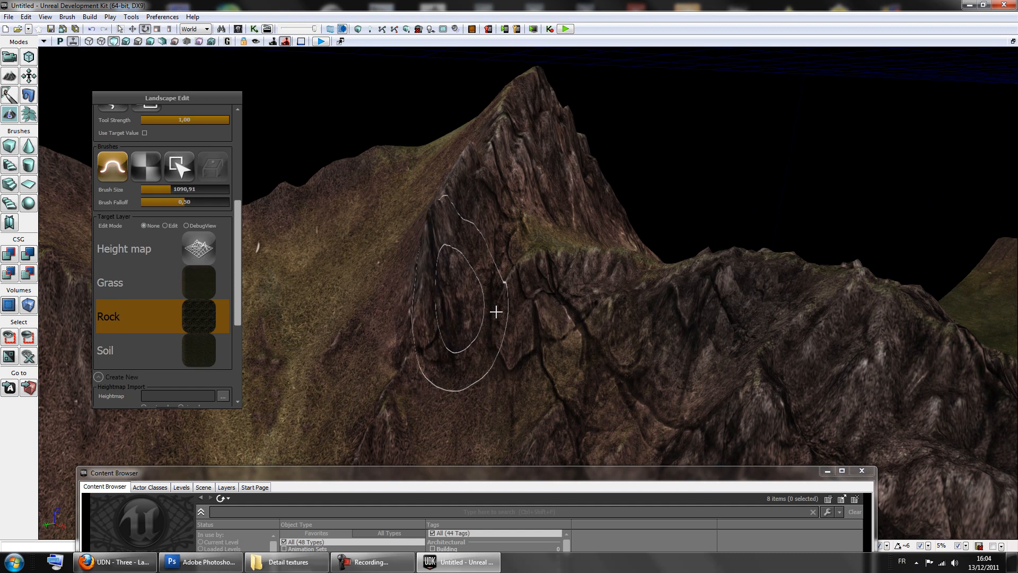
Paint the Rock layer down the cliffs on both sides of the grassy gully.
right_drag(557, 334, 531, 340)
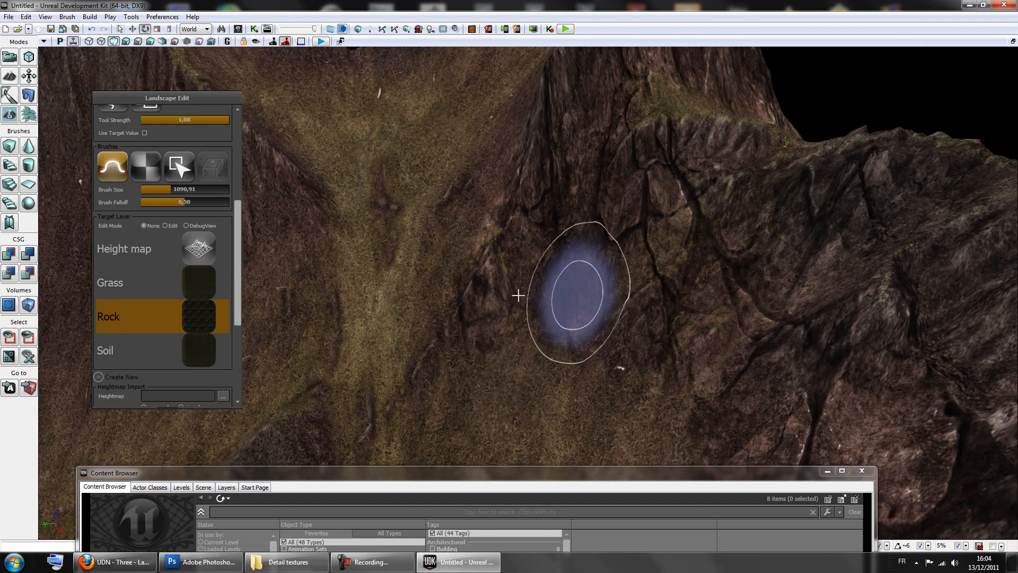
mouse_move(454, 336)
right_down()
mouse_move(446, 217)
mouse_move(488, 295)
right_up()
mouse_move(504, 262)
ctrl+mouse_down()
mouse_move(409, 291)
mouse_move(307, 368)
mouse_move(477, 336)
mouse_move(520, 376)
mouse_move(391, 420)
mouse_move(330, 428)
ctrl+mouse_up()
mouse_move(329, 427)
right_down()
mouse_move(470, 379)
mouse_move(478, 347)
right_up()
mouse_move(682, 251)
ctrl+mouse_down()
mouse_move(763, 273)
mouse_move(452, 285)
ctrl+mouse_up()
mouse_move(464, 286)
right_down()
mouse_move(526, 271)
mouse_move(495, 312)
right_up()
Target the Soil layer, set the brush size to 764.15 and paint rubble along the base of the cliff.
click(202, 356)
mouse_move(386, 303)
right_down()
mouse_move(587, 297)
mouse_move(425, 291)
mouse_move(445, 300)
right_up()
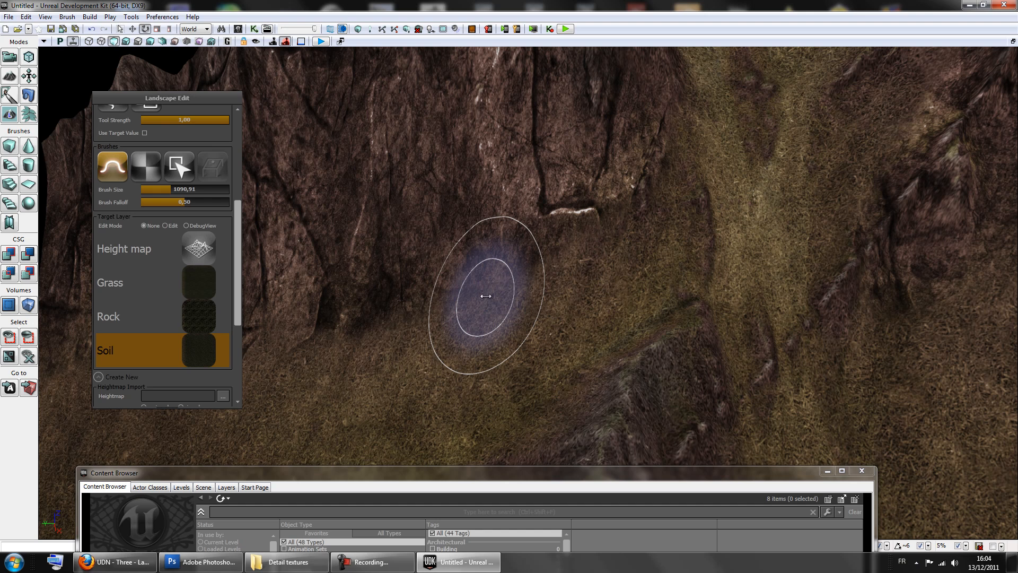
ctrl+click(477, 302)
mouse_move(520, 307)
right_down()
mouse_move(196, 215)
mouse_move(181, 190)
right_up()
drag(182, 190, 173, 191)
mouse_move(509, 249)
ctrl+mouse_down()
mouse_move(370, 311)
mouse_move(596, 175)
mouse_move(517, 232)
ctrl+mouse_up()
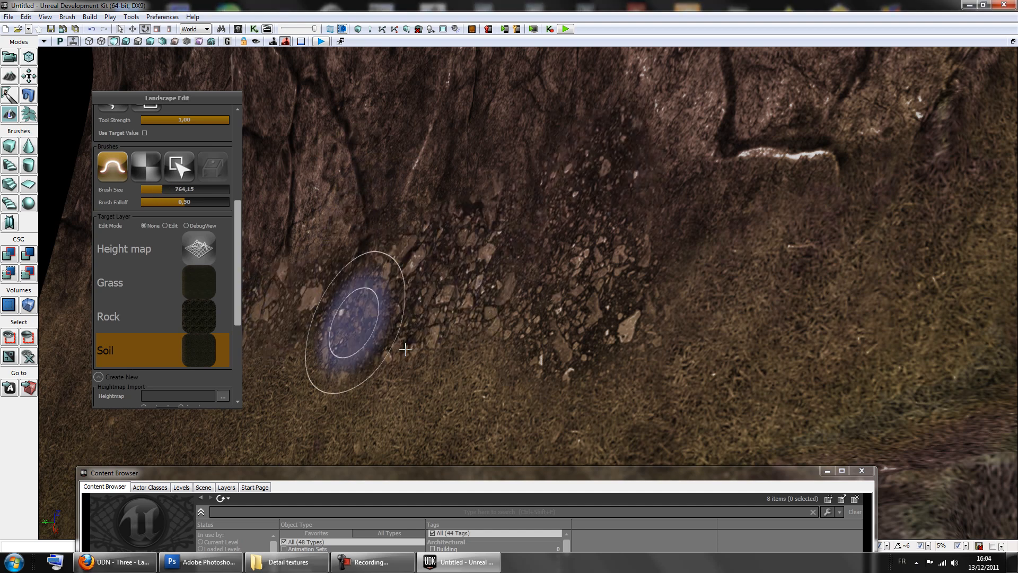
Continue the Soil layer along the cliff foot, around the gully and beneath the large rock face.
mouse_move(466, 364)
right_down()
mouse_move(659, 279)
mouse_move(546, 239)
mouse_move(619, 217)
mouse_move(488, 305)
mouse_move(495, 268)
right_up()
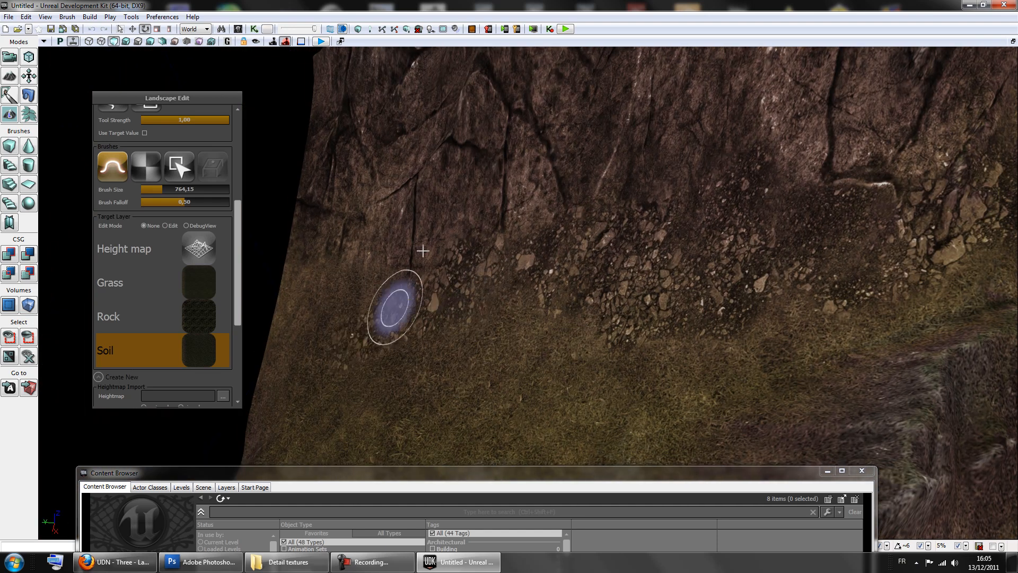
mouse_move(493, 321)
right_down()
mouse_move(568, 276)
mouse_move(523, 288)
mouse_move(654, 345)
right_up()
mouse_move(728, 295)
mouse_down()
mouse_move(630, 314)
mouse_move(831, 329)
mouse_move(765, 371)
mouse_move(783, 372)
mouse_up()
mouse_move(783, 372)
right_down()
mouse_move(749, 386)
mouse_move(723, 377)
mouse_move(840, 390)
mouse_move(567, 298)
right_up()
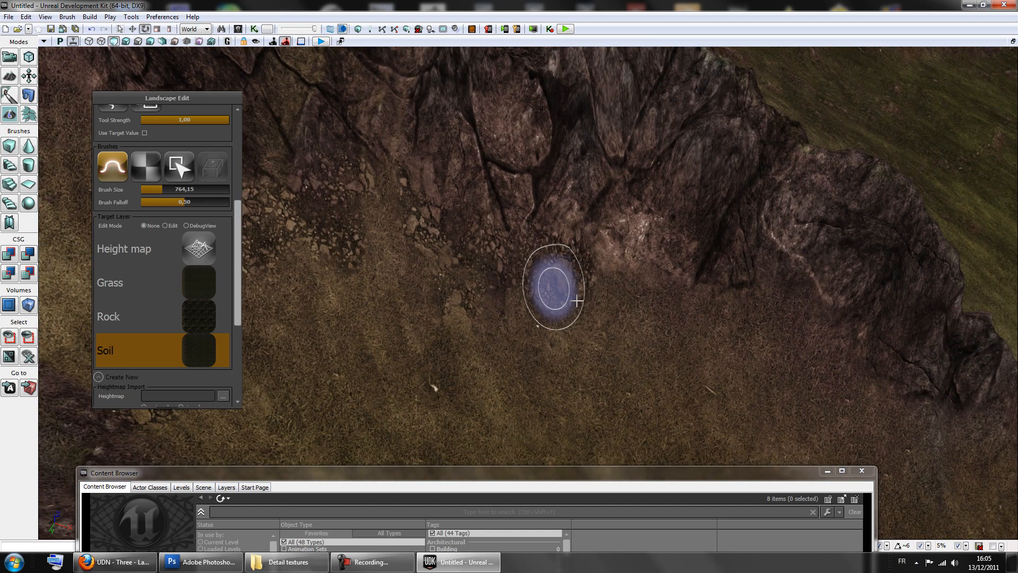
mouse_move(758, 334)
right_down()
mouse_move(642, 331)
mouse_move(602, 310)
right_up()
mouse_move(466, 287)
right_down()
mouse_move(559, 282)
mouse_move(624, 318)
mouse_move(536, 263)
right_up()
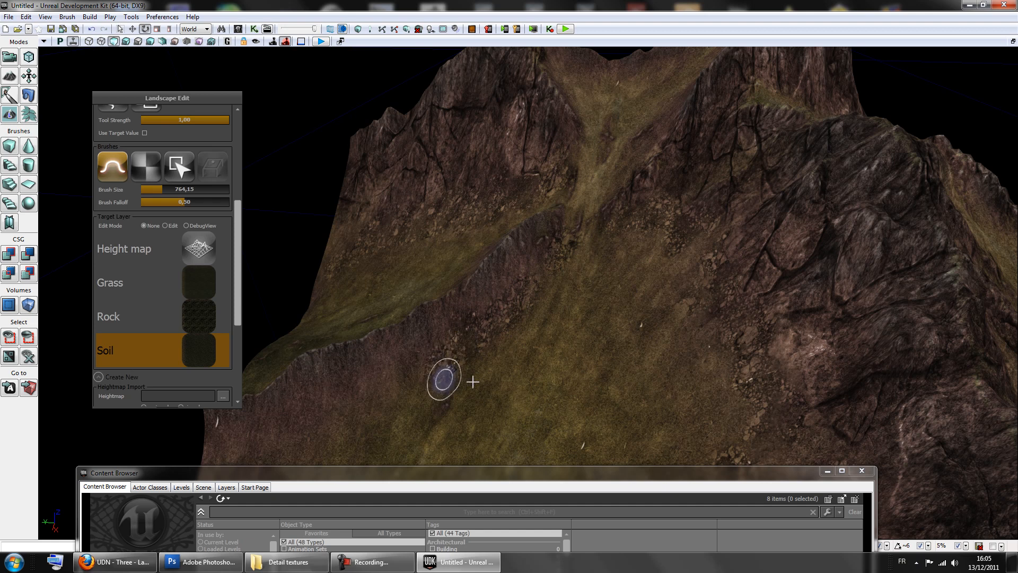
Paint the low ridge's face with the Rock layer and its base with the Soil layer.
click(187, 304)
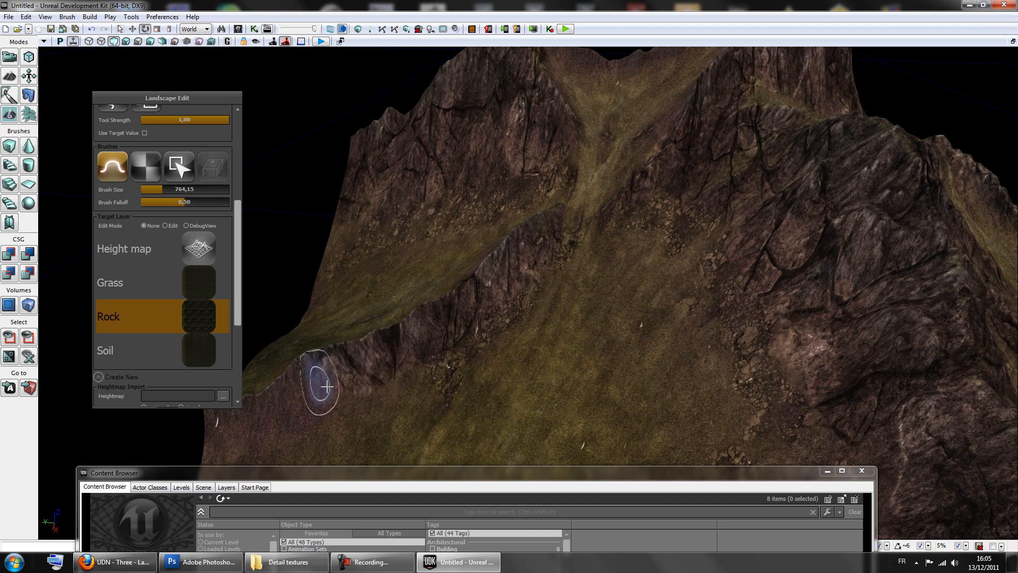
right_drag(419, 369, 379, 395)
click(185, 339)
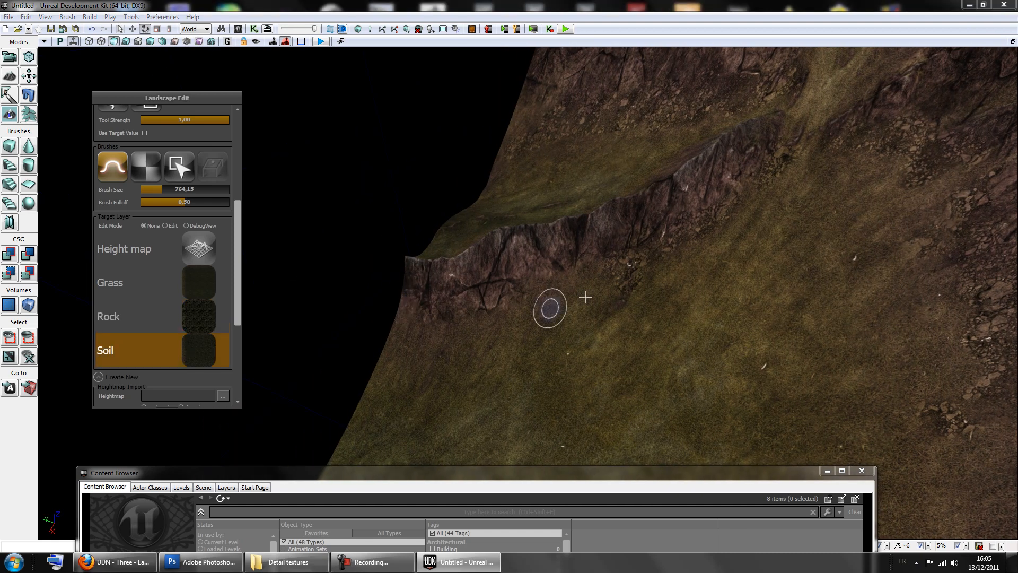
scroll(581, 295, up, 5)
mouse_move(568, 297)
ctrl+mouse_down()
mouse_move(586, 287)
mouse_move(532, 297)
mouse_move(484, 341)
mouse_move(393, 368)
mouse_move(408, 382)
mouse_move(455, 352)
mouse_move(385, 372)
mouse_move(310, 334)
ctrl+mouse_up()
Paint the Soil layer down the slope beneath the large rock face to the ridge's lower end.
mouse_move(573, 338)
right_down()
mouse_move(684, 265)
mouse_move(710, 284)
mouse_move(718, 259)
right_up()
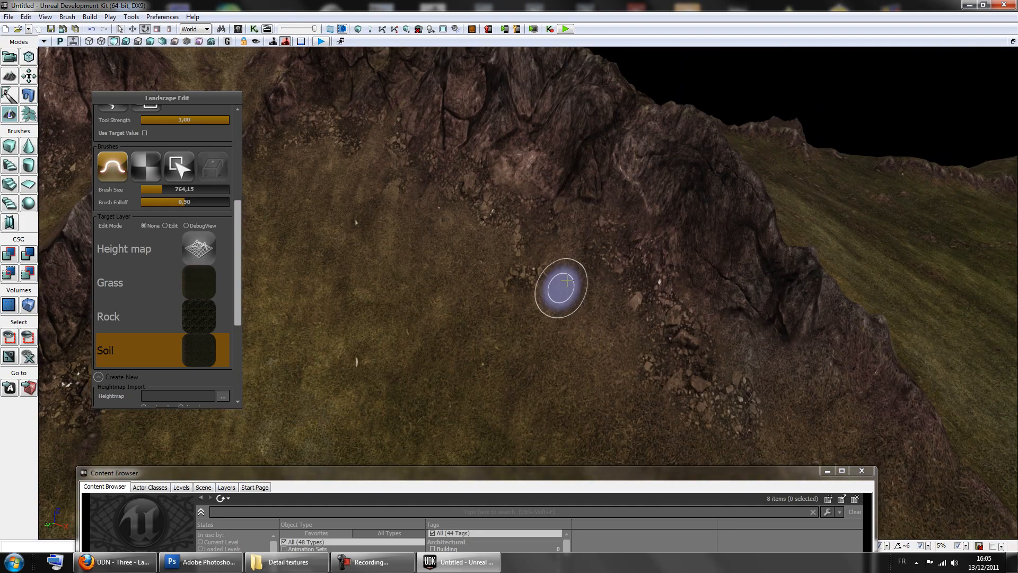
mouse_move(579, 247)
ctrl+mouse_down()
mouse_move(620, 332)
mouse_move(584, 374)
ctrl+mouse_up()
mouse_move(619, 387)
right_down()
mouse_move(638, 416)
mouse_move(633, 366)
right_up()
ctrl+drag(559, 257, 590, 322)
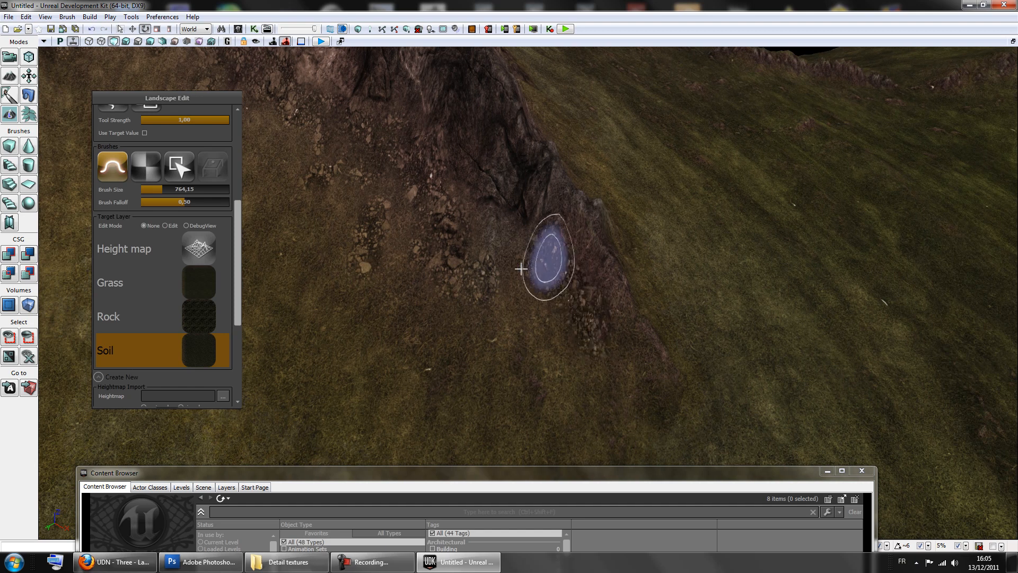
Target the Rock layer and paint the low ridge's lower end with the 764.15 brush.
click(208, 314)
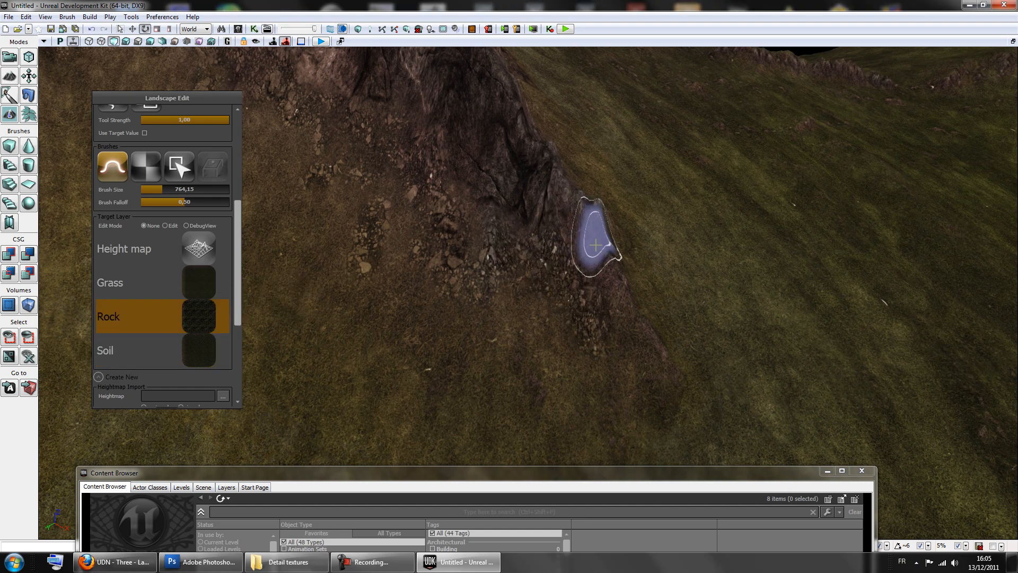
right_drag(612, 293, 498, 287)
right_drag(610, 195, 542, 217)
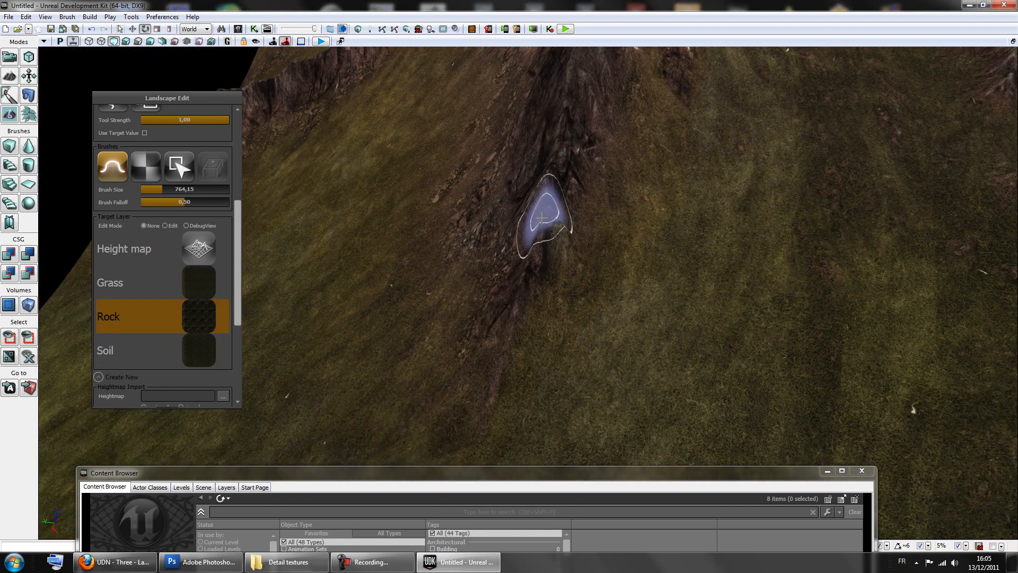
mouse_move(603, 160)
right_down()
mouse_move(584, 132)
mouse_move(614, 221)
mouse_move(654, 244)
mouse_move(631, 280)
mouse_move(654, 287)
mouse_move(641, 281)
right_up()
right_drag(753, 313, 587, 349)
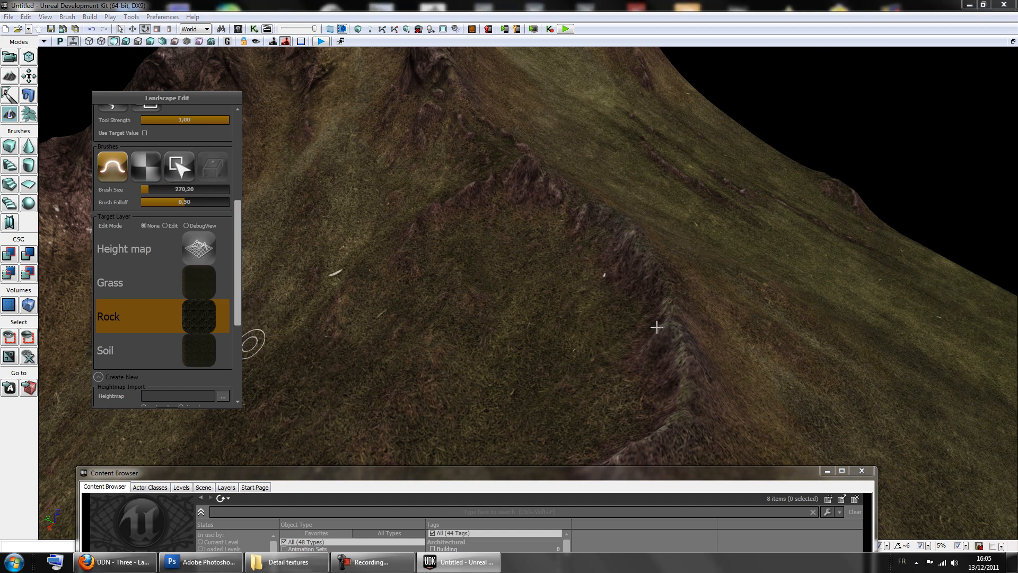
Paint the Rock layer along the crest of the small ridge using a brush size of 270.20.
right_drag(479, 291, 672, 334)
mouse_move(331, 271)
right_down()
mouse_move(498, 275)
mouse_move(462, 266)
right_up()
mouse_move(459, 190)
right_down()
mouse_move(265, 142)
mouse_move(522, 209)
mouse_move(466, 234)
right_up()
ctrl+drag(378, 255, 442, 239)
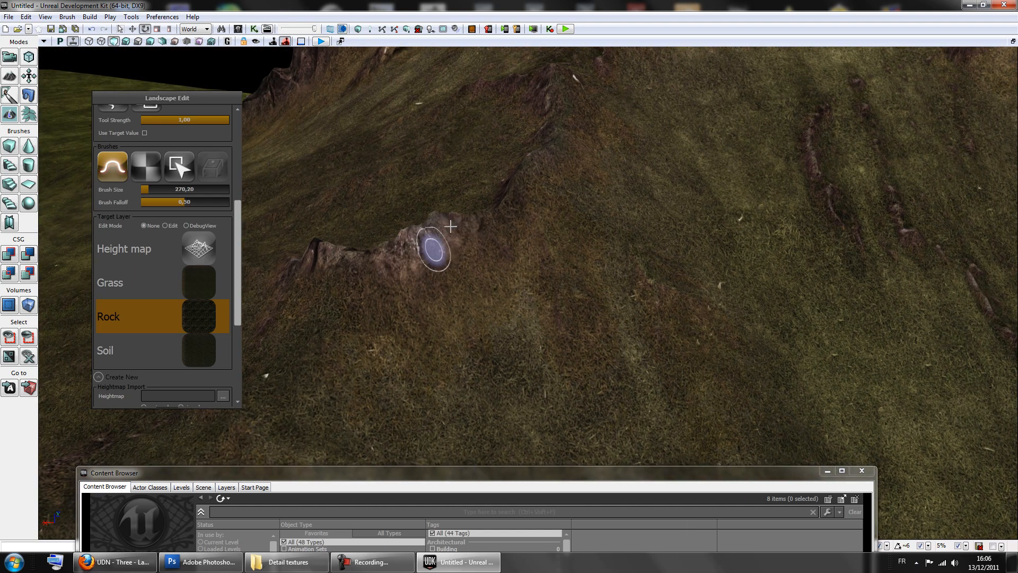
mouse_move(488, 184)
right_down()
mouse_move(454, 168)
mouse_move(557, 134)
mouse_move(547, 152)
mouse_move(448, 221)
mouse_move(675, 266)
right_up()
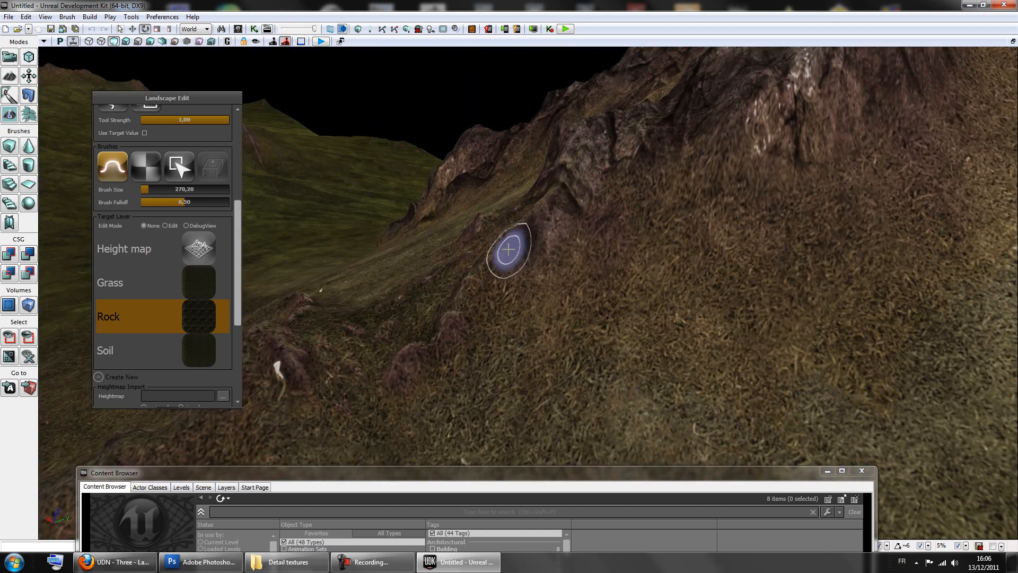
Target the Soil layer and paint rubble beneath the small rocky outcrop, down to the ridge below it.
click(200, 339)
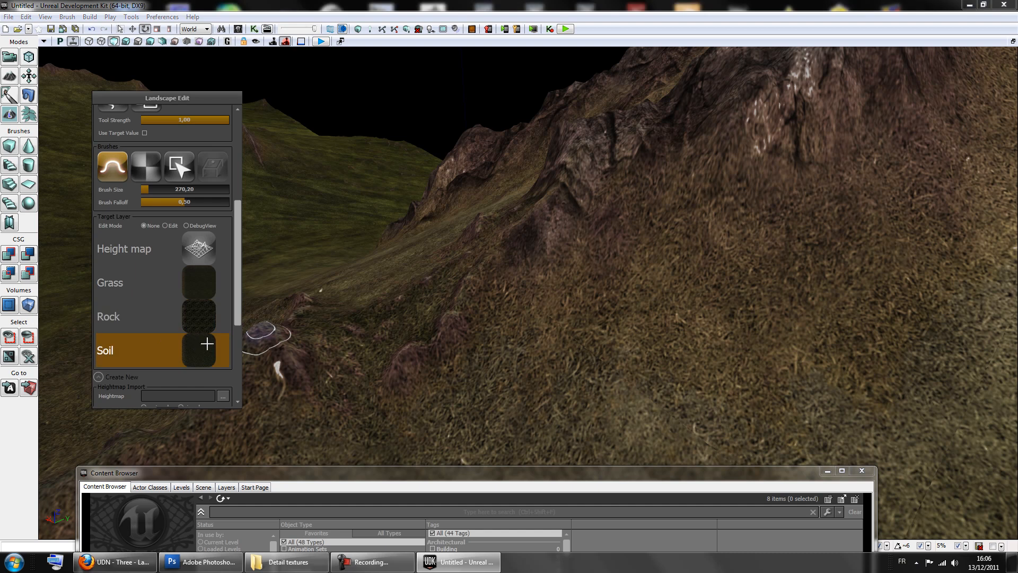
mouse_move(669, 228)
mouse_down()
mouse_move(563, 238)
mouse_move(477, 316)
mouse_up()
mouse_move(479, 336)
right_down()
mouse_move(546, 336)
mouse_move(617, 270)
right_up()
drag(608, 245, 578, 222)
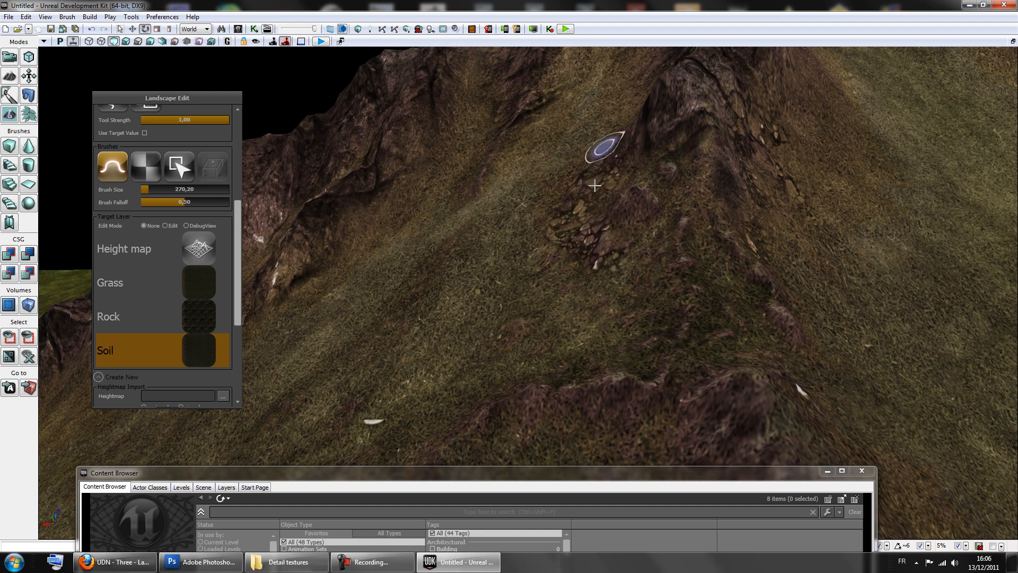
drag(594, 258, 676, 268)
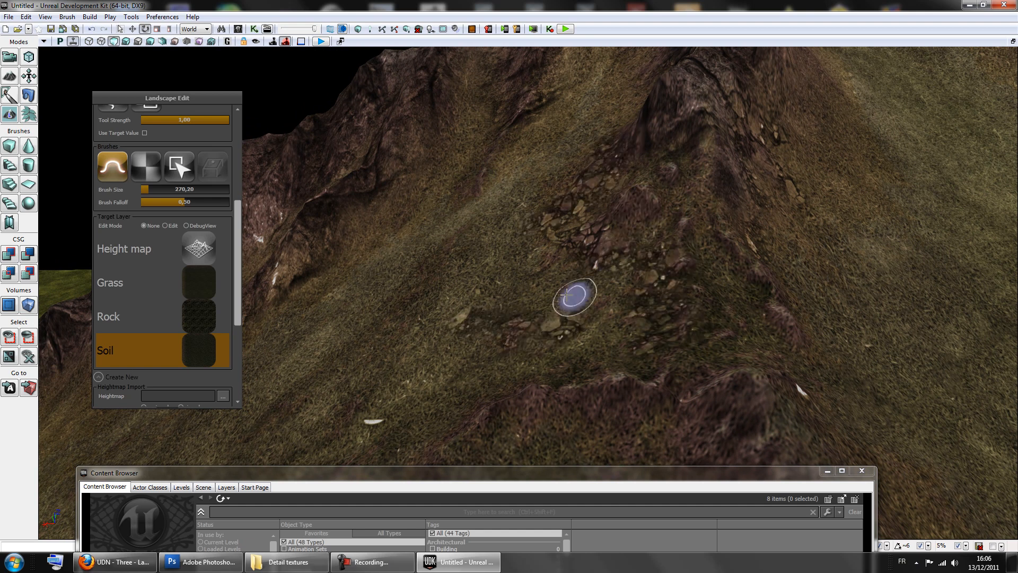
right_drag(535, 320, 716, 305)
Touch up the rocky outcrop above the rubble with the Rock layer.
click(183, 315)
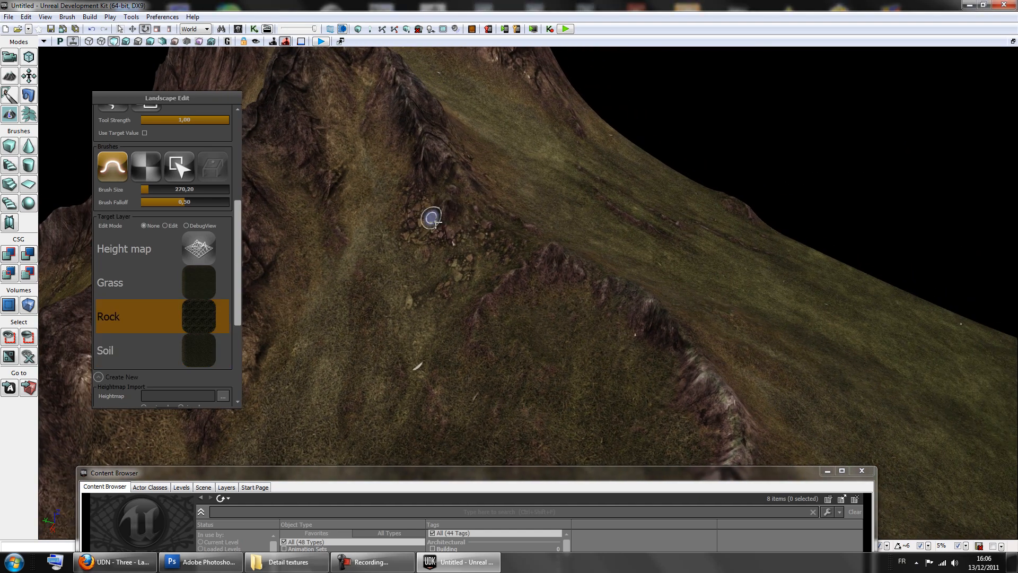
right_drag(469, 230, 393, 256)
right_drag(403, 312, 557, 228)
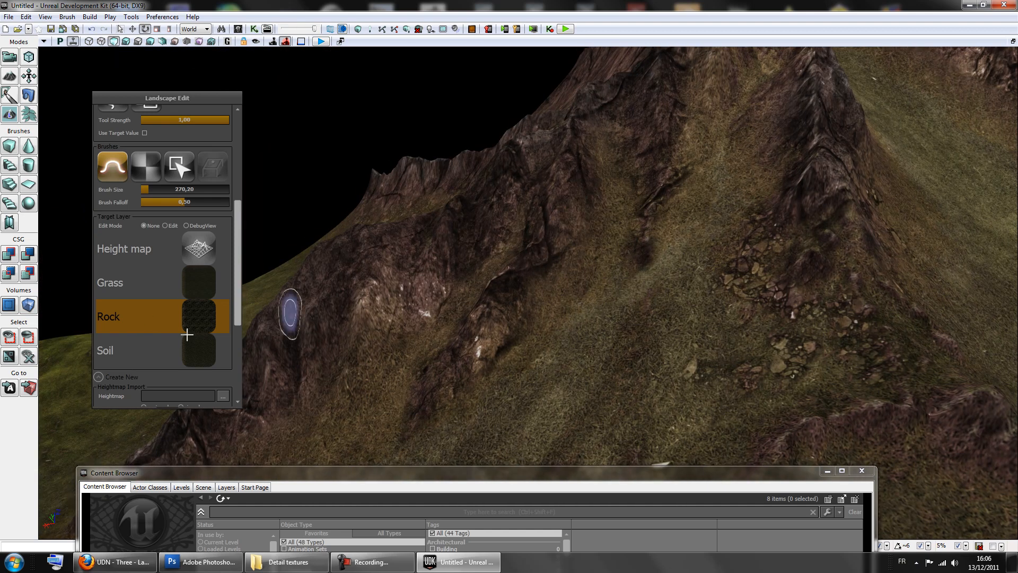
Paint Soil in the cliff's gullies, set brush size to 744.66 and falloff to 0.89, and continue over the surrounding slopes.
click(156, 337)
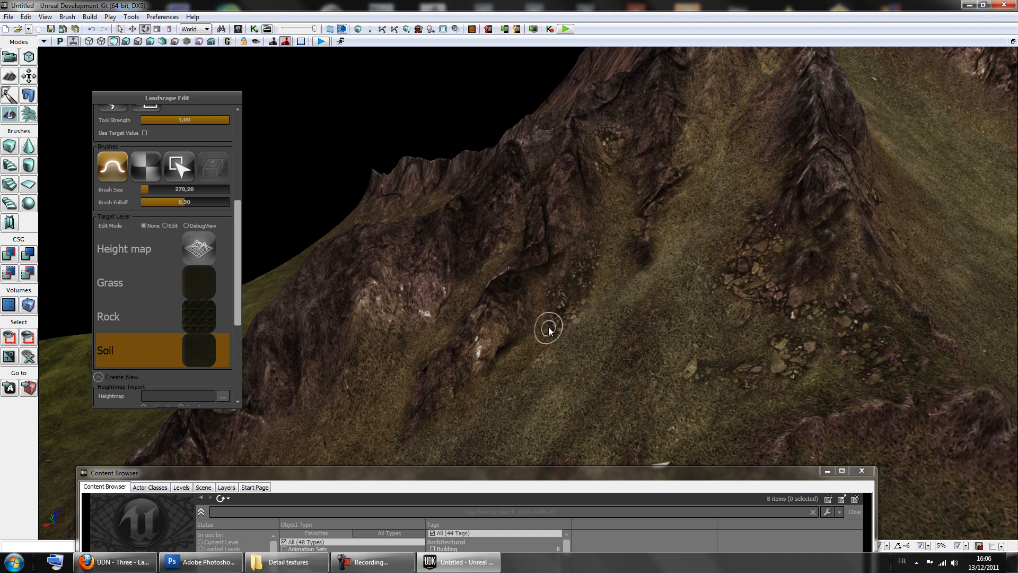
drag(160, 192, 219, 200)
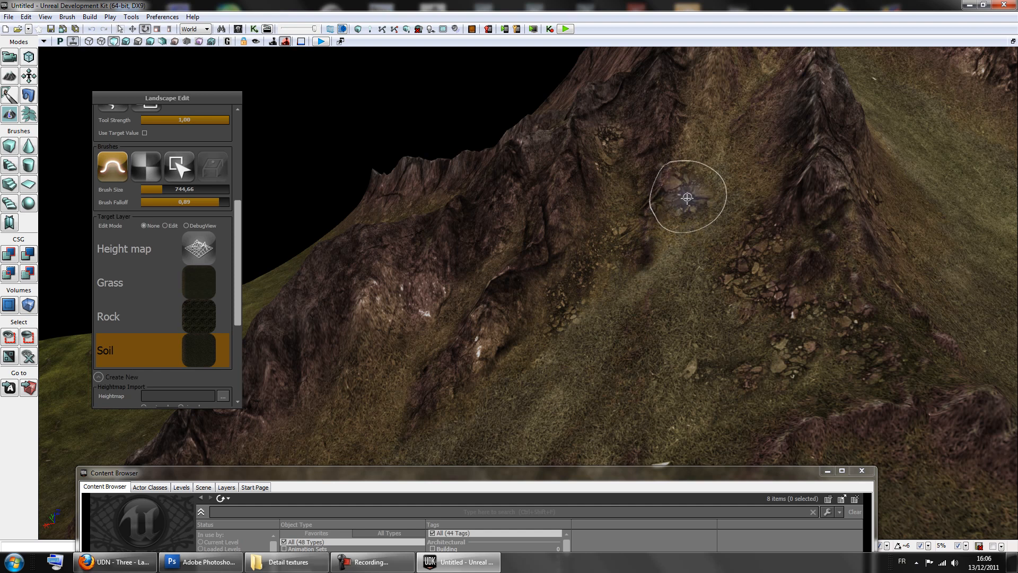
right_drag(688, 220, 572, 181)
mouse_move(586, 204)
ctrl+mouse_down()
mouse_move(636, 345)
mouse_move(674, 380)
ctrl+mouse_up()
mouse_move(673, 379)
right_down()
mouse_move(634, 418)
mouse_move(674, 346)
right_up()
mouse_move(674, 345)
ctrl+mouse_down()
mouse_move(725, 331)
mouse_move(757, 306)
mouse_move(685, 311)
ctrl+mouse_up()
mouse_move(655, 310)
right_down()
mouse_move(611, 361)
mouse_move(582, 281)
right_up()
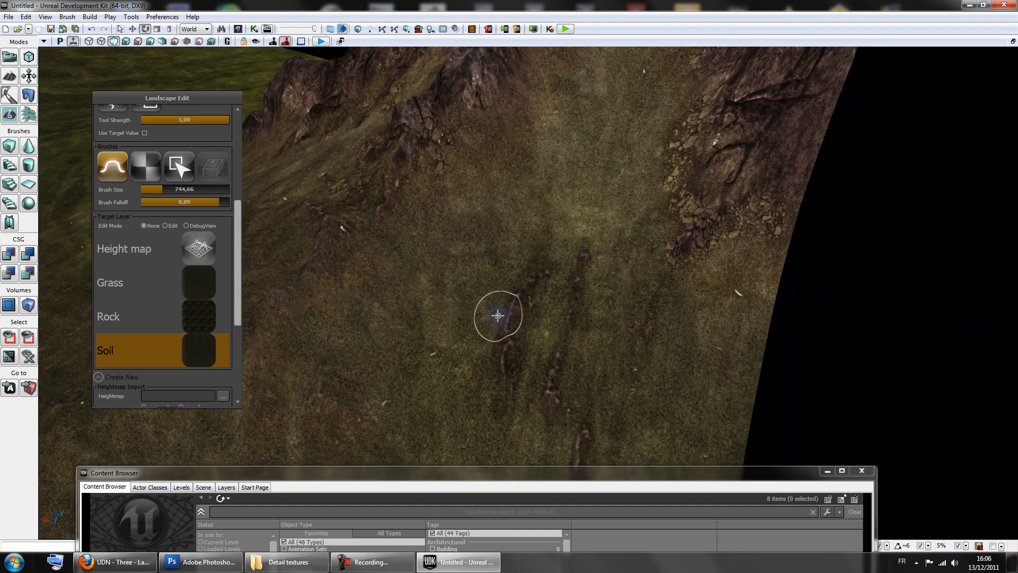
right_drag(476, 268, 479, 244)
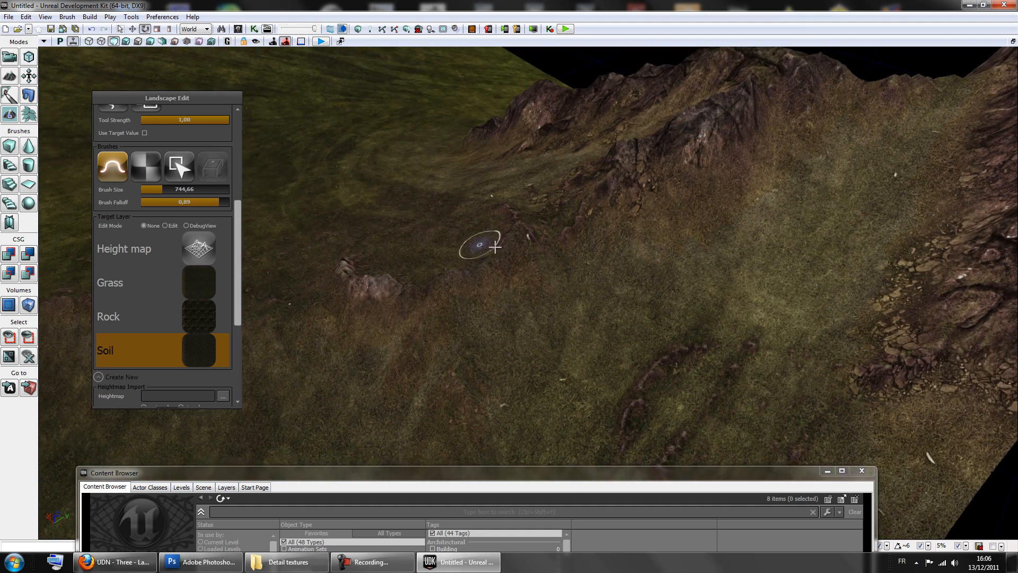
right_drag(752, 193, 752, 163)
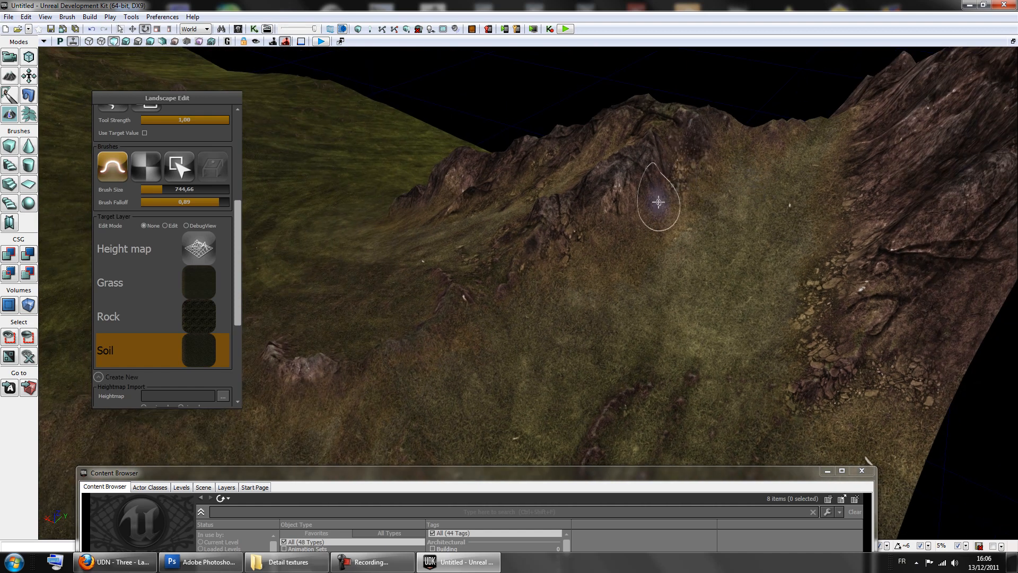
mouse_move(652, 271)
right_down()
mouse_move(702, 258)
mouse_move(798, 264)
mouse_move(843, 254)
mouse_move(353, 171)
right_up()
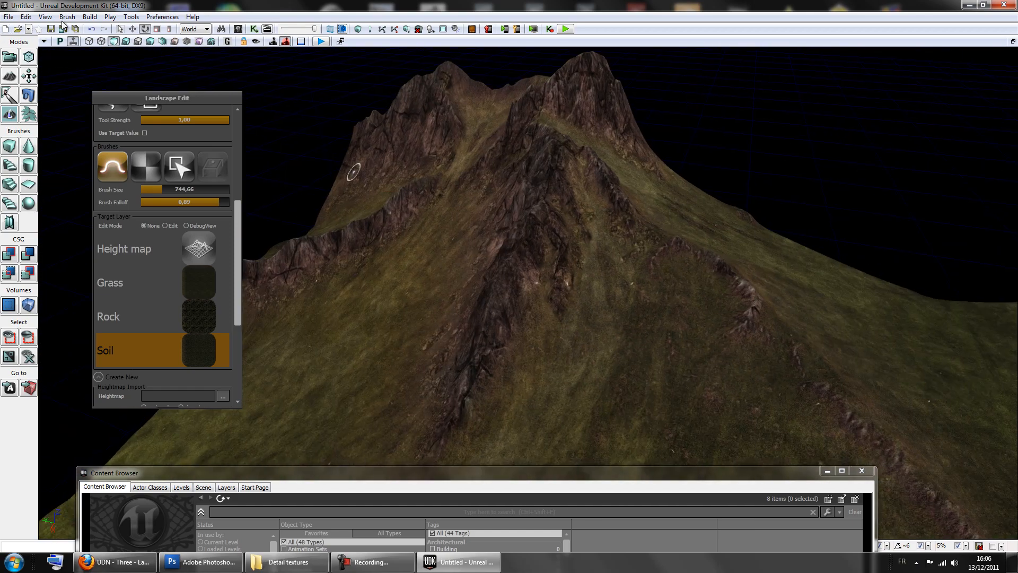
Switch the viewport to lit shading, select the dominant directional light and turn off its Cast Shadows option, keeping the light enabled.
click(125, 40)
right_drag(491, 221, 495, 228)
click(4, 58)
click(967, 120)
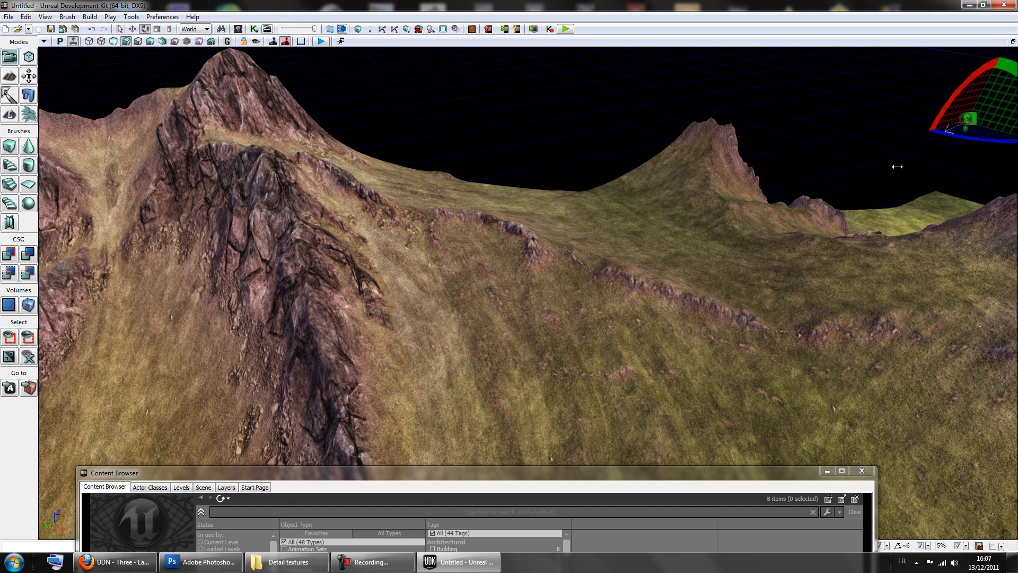
key(F4)
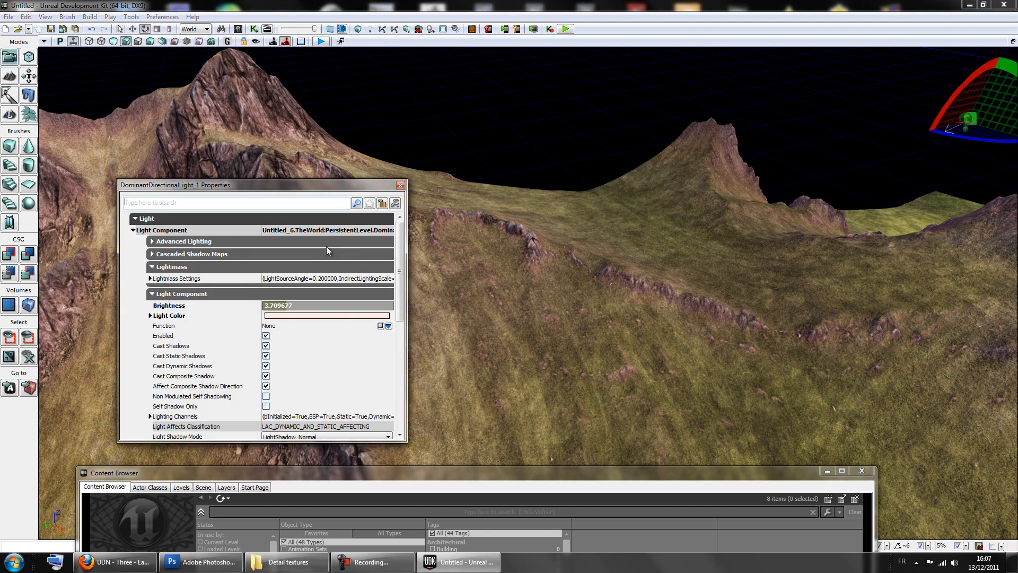
click(265, 336)
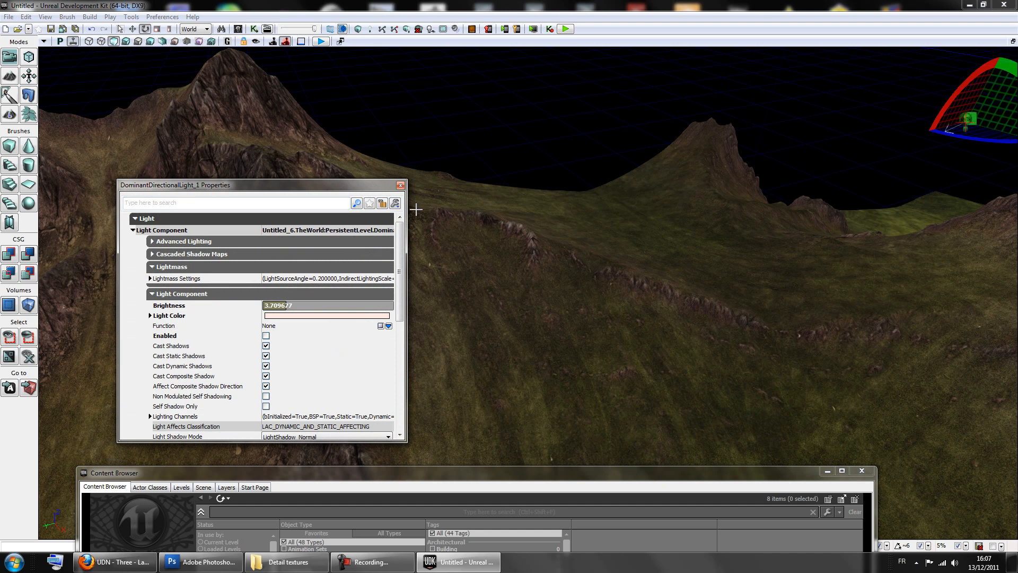
click(266, 336)
click(266, 345)
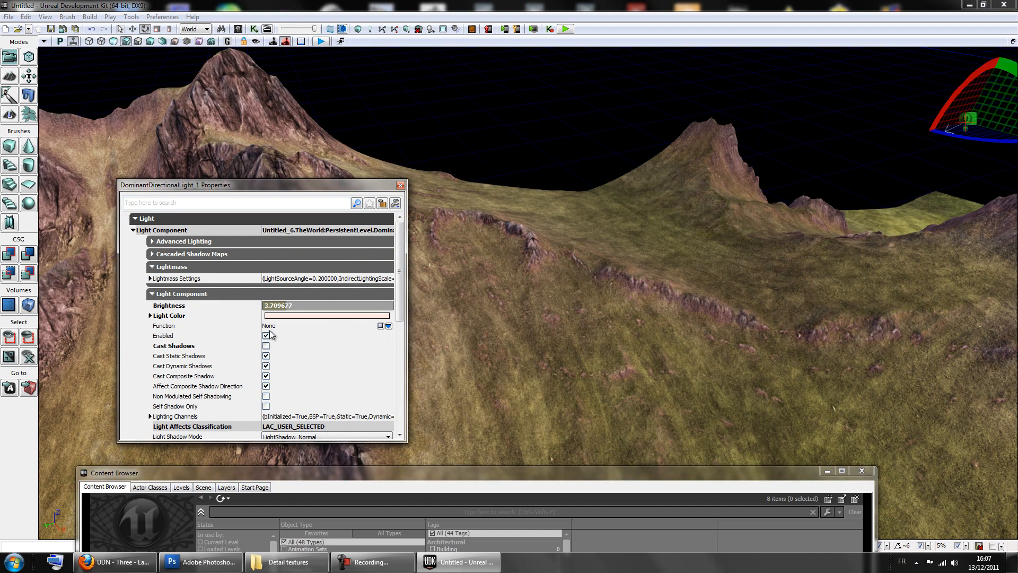
click(400, 185)
Rotate the dominant directional light to try different sun directions across the mountains.
drag(944, 93, 950, 139)
right_drag(692, 169, 431, 157)
mouse_move(431, 157)
mouse_down()
mouse_move(40, 150)
mouse_move(37, 132)
mouse_move(257, 159)
mouse_move(836, 176)
mouse_up()
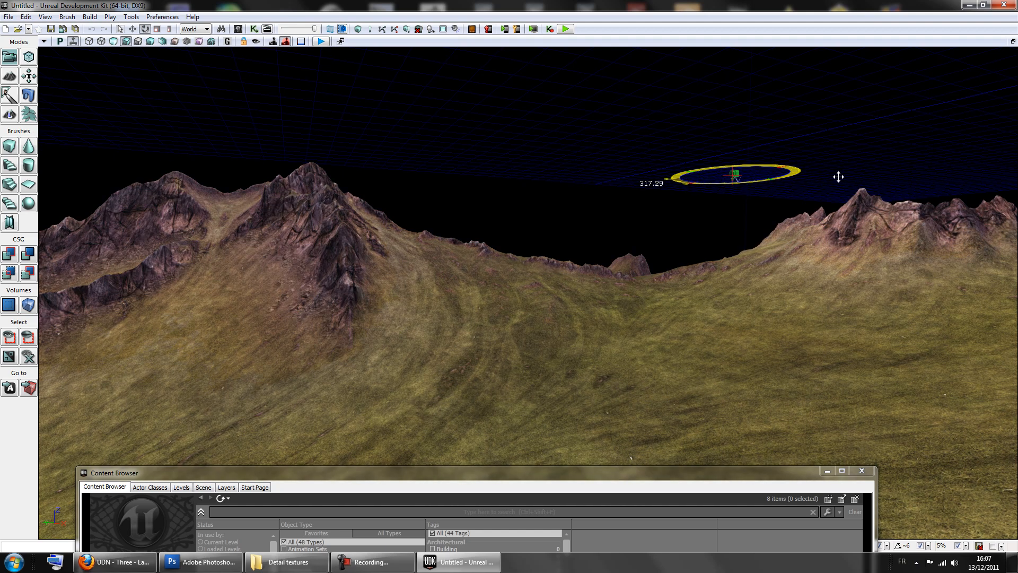
drag(1013, 181, 924, 182)
mouse_move(693, 200)
mouse_down()
mouse_move(618, 168)
mouse_move(816, 233)
mouse_move(514, 175)
mouse_move(609, 193)
mouse_move(460, 209)
mouse_up()
right_drag(459, 209, 344, 174)
drag(416, 176, 561, 214)
key(w)
mouse_move(636, 250)
right_down()
mouse_move(481, 277)
mouse_move(641, 261)
right_up()
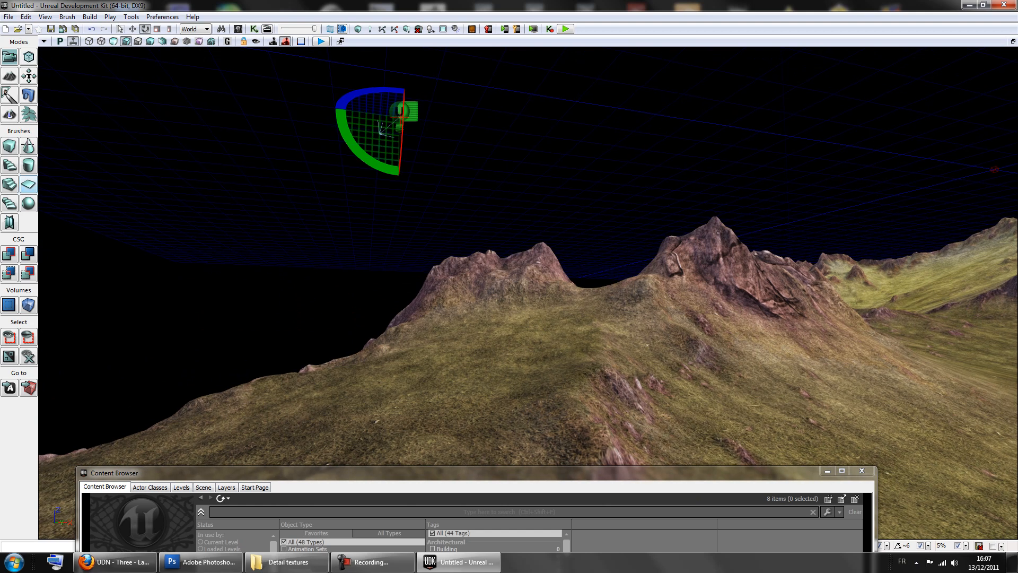
Return to landscape editing, target the Rock layer and paint the twin-topped peak with the 744.66 brush.
click(9, 96)
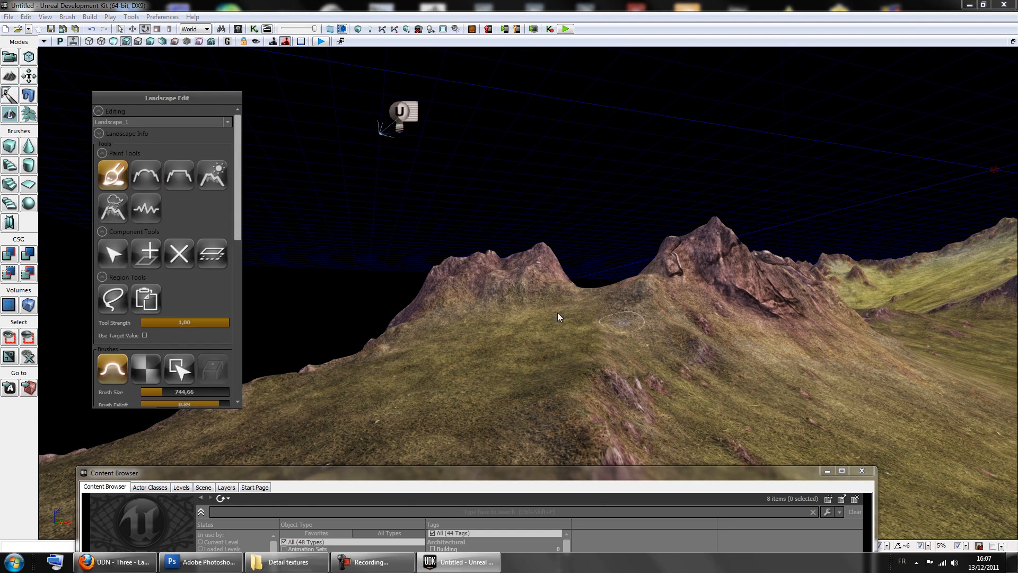
scroll(238, 242, down, 6)
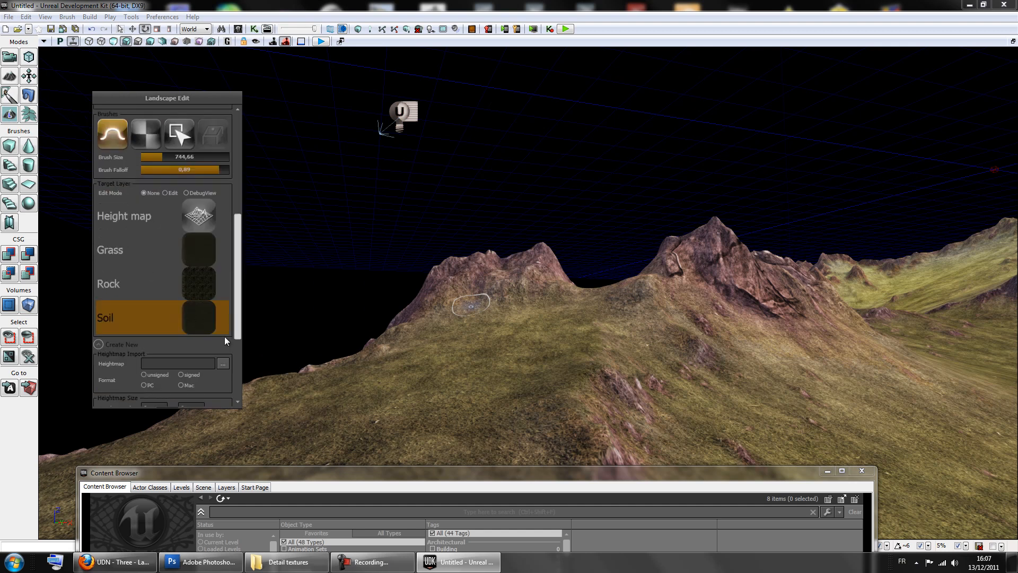
click(199, 276)
mouse_move(522, 338)
right_down()
mouse_move(570, 316)
mouse_move(591, 373)
mouse_move(579, 403)
right_up()
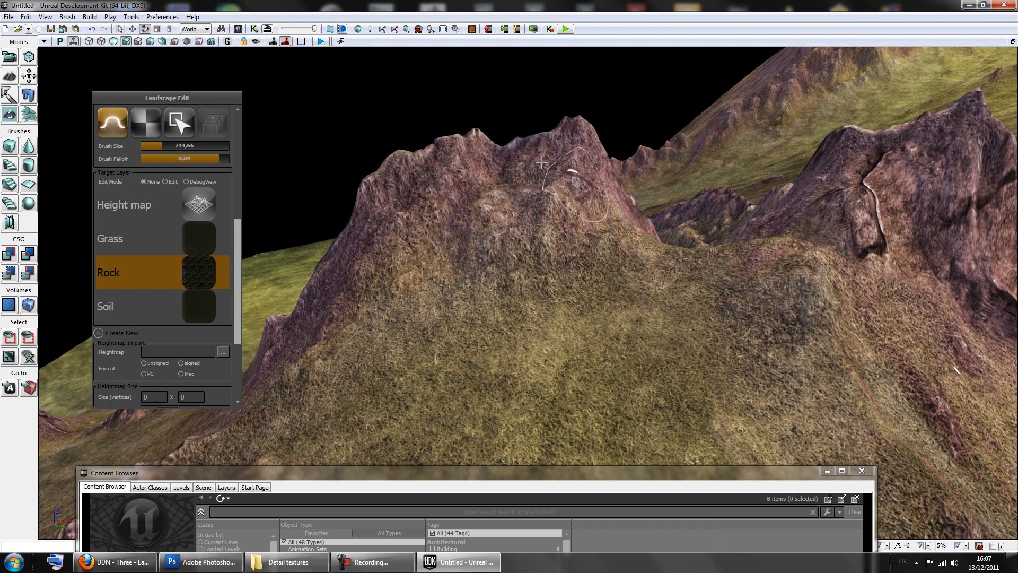
mouse_move(590, 184)
ctrl+mouse_down()
mouse_move(453, 189)
mouse_move(371, 265)
mouse_move(336, 229)
ctrl+mouse_up()
mouse_move(402, 256)
right_down()
mouse_move(424, 250)
mouse_move(466, 159)
mouse_move(479, 167)
right_up()
mouse_move(474, 208)
right_down()
mouse_move(529, 227)
mouse_move(462, 268)
mouse_move(482, 255)
right_up()
ctrl+drag(481, 255, 544, 182)
Paint the Rock layer over the neighbouring jagged peak and the far ridge tops, erasing excess rock from the slopes.
mouse_move(643, 345)
right_down()
mouse_move(669, 208)
mouse_move(484, 257)
mouse_move(489, 212)
right_up()
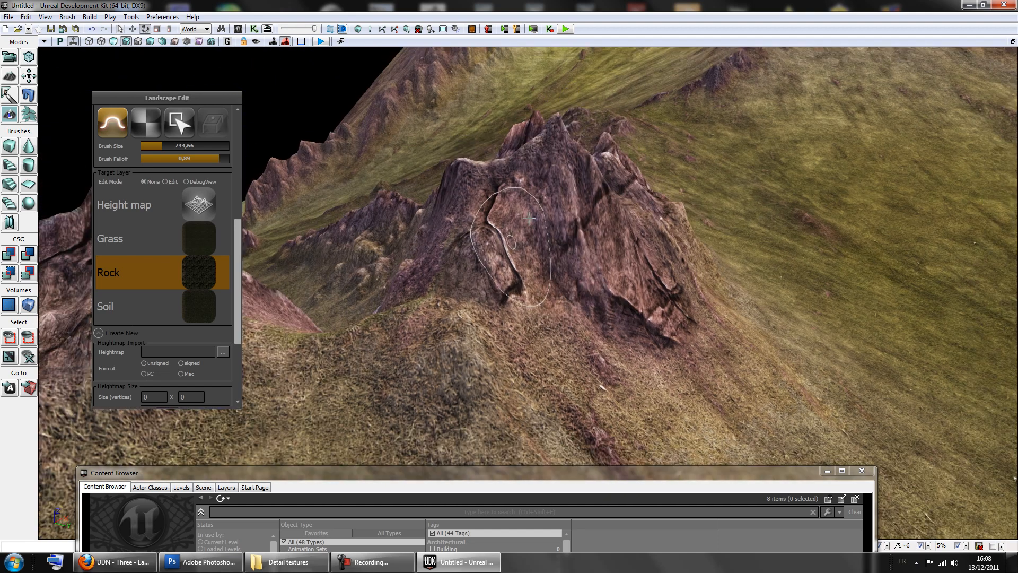
mouse_move(538, 160)
ctrl+mouse_down()
mouse_move(555, 151)
mouse_move(580, 172)
mouse_move(431, 272)
ctrl+mouse_up()
mouse_move(511, 329)
right_down()
mouse_move(494, 312)
mouse_move(727, 90)
mouse_move(545, 278)
right_up()
mouse_move(545, 278)
ctrl+shift+mouse_down()
mouse_move(535, 260)
mouse_move(567, 371)
ctrl+shift+mouse_up()
ctrl+shift+drag(819, 234, 868, 206)
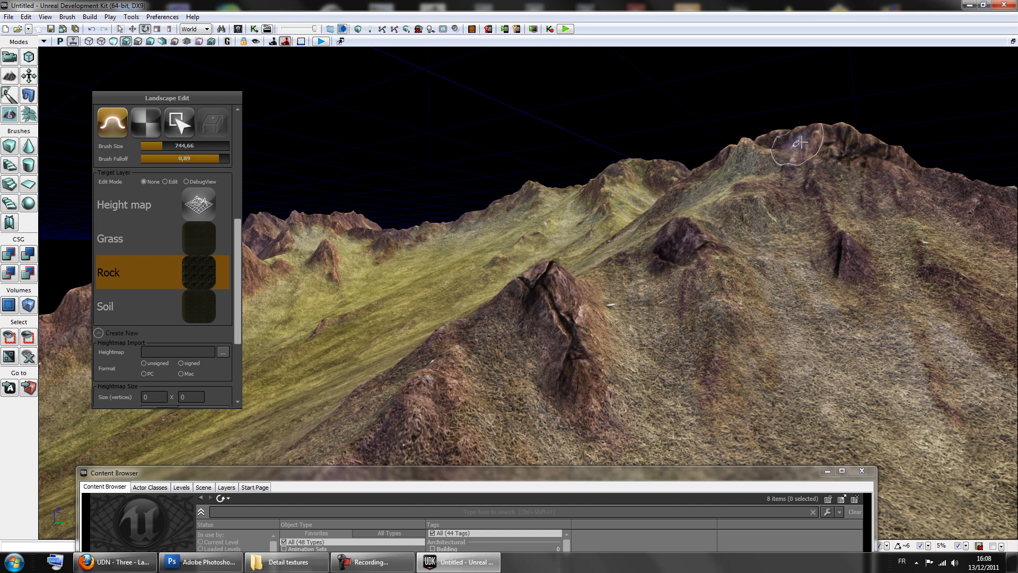
mouse_move(884, 159)
right_down()
mouse_move(904, 228)
mouse_move(562, 154)
right_up()
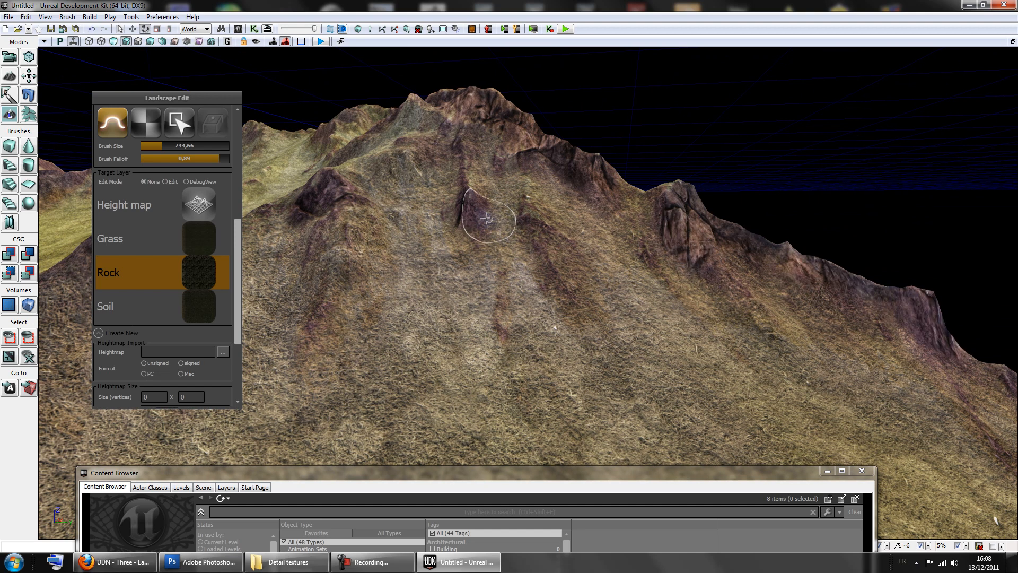
right_drag(582, 233, 724, 291)
mouse_move(650, 307)
right_down()
mouse_move(667, 339)
mouse_move(689, 342)
mouse_move(627, 273)
mouse_move(618, 297)
mouse_move(668, 361)
right_up()
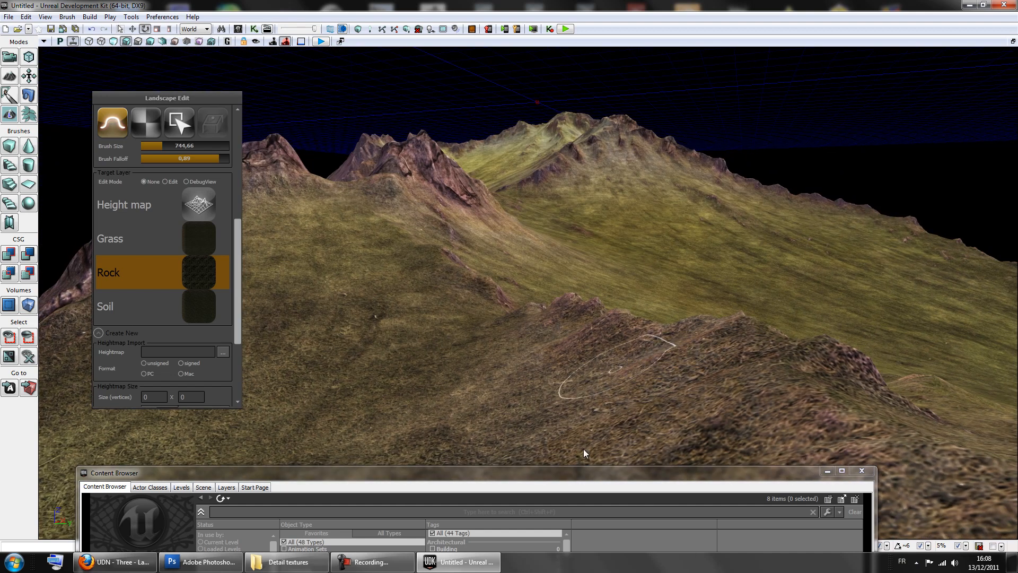
Review the cliff, grass and gravel textures in the Content Browser and open Terrain_01_Diffuse_Mat in the Material Editor.
drag(596, 471, 765, 131)
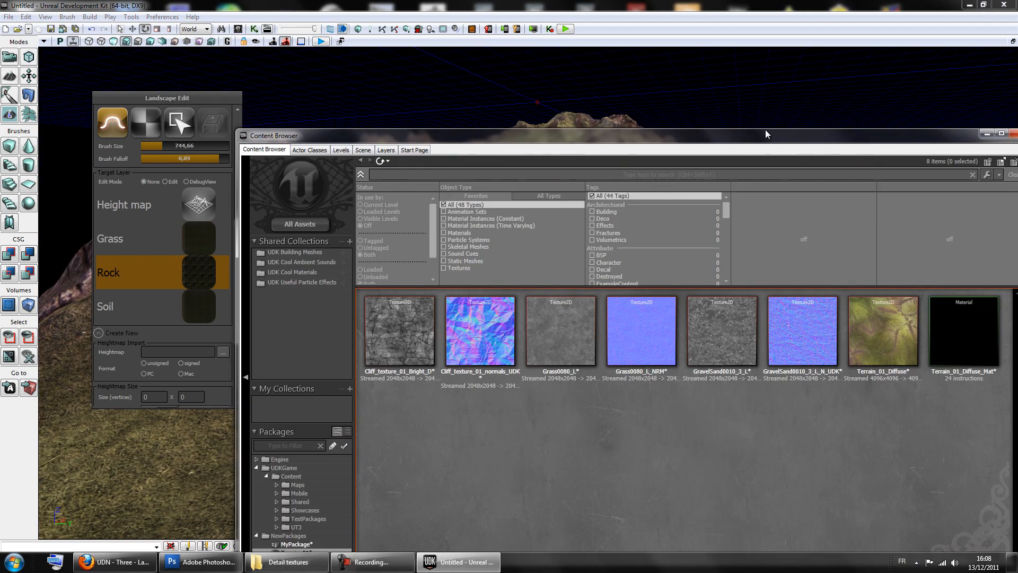
click(580, 326)
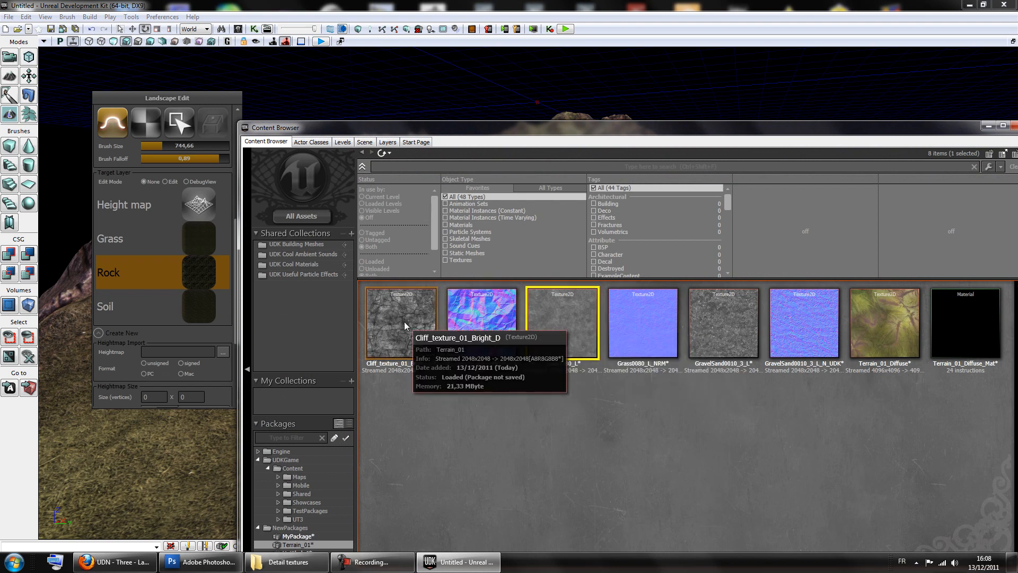
click(423, 331)
click(556, 341)
click(748, 348)
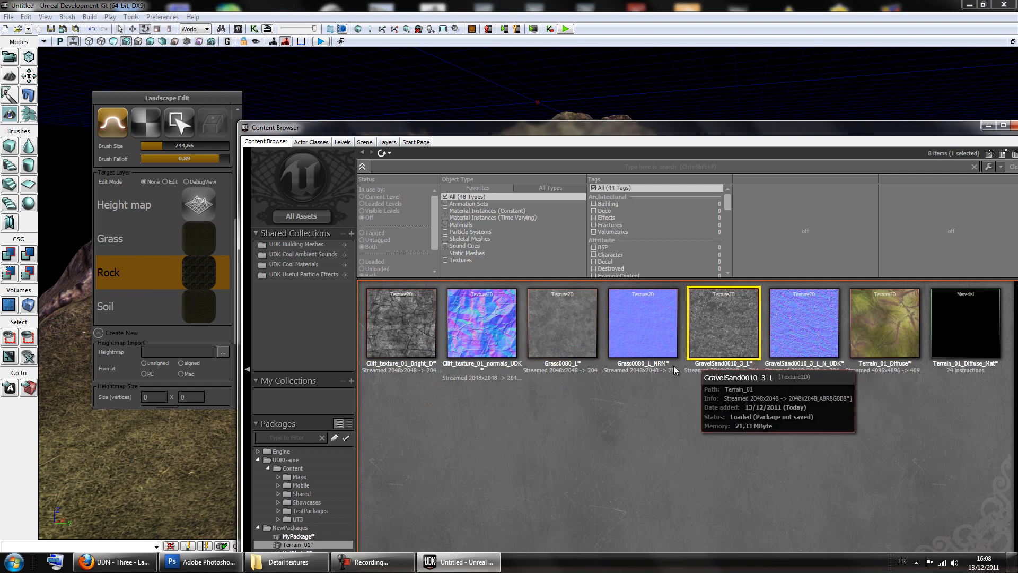
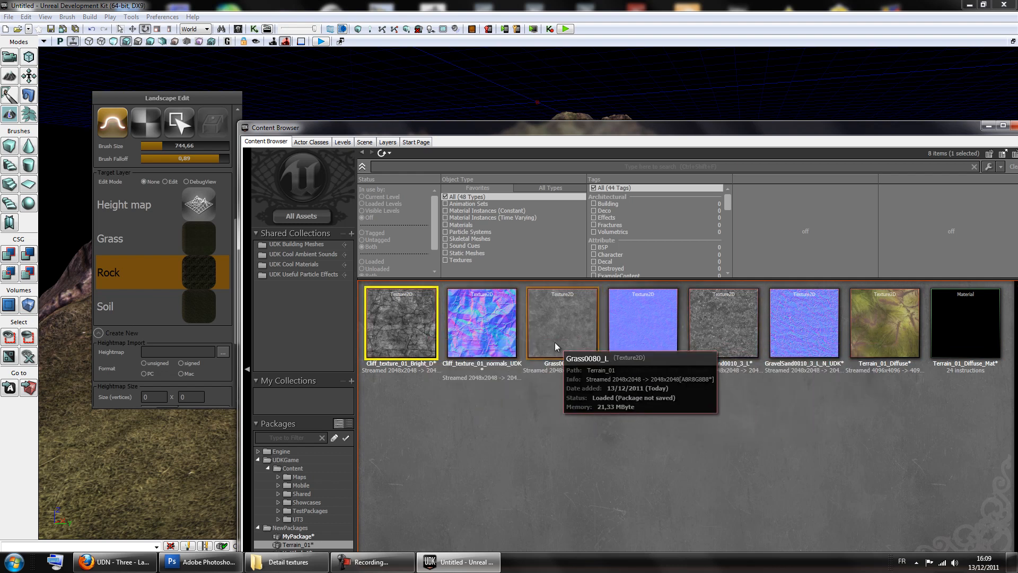
click(576, 362)
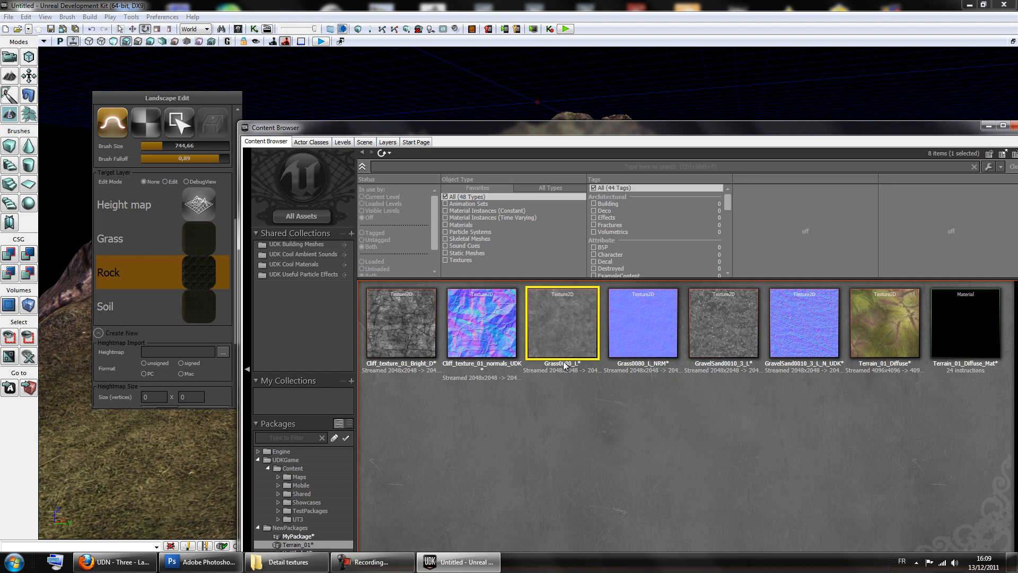
click(937, 338)
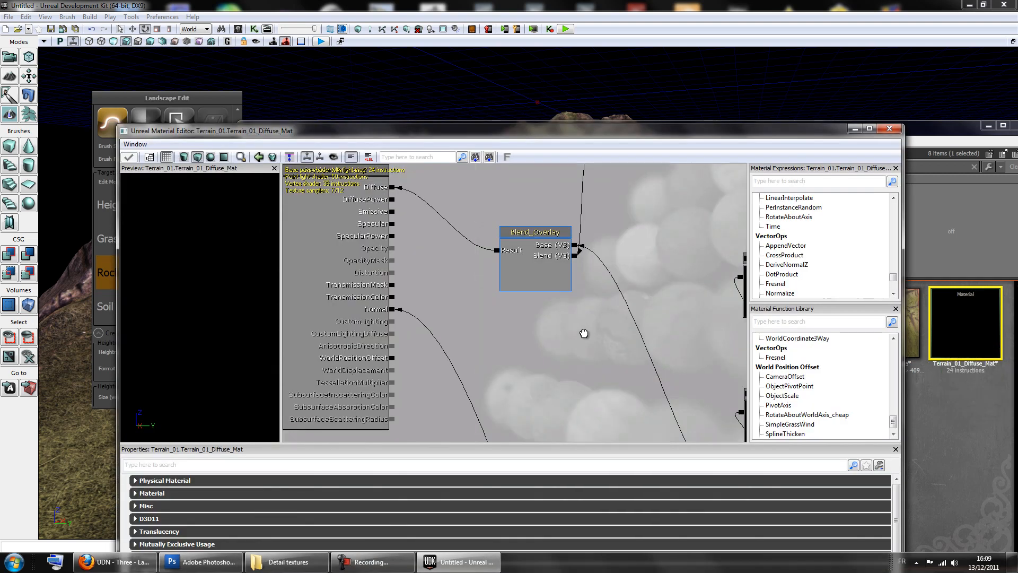
Examine the Rock, Grass and Soil layer blends and the colour channel outputs of the Grass texture sample in the material graph.
drag(582, 331, 478, 270)
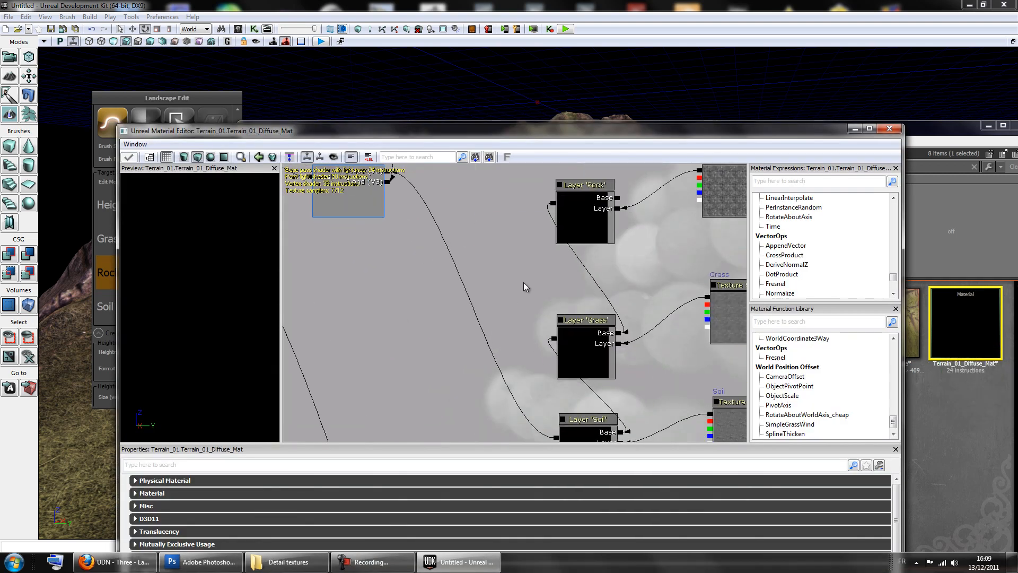
scroll(521, 285, down, 6)
scroll(556, 305, up, 5)
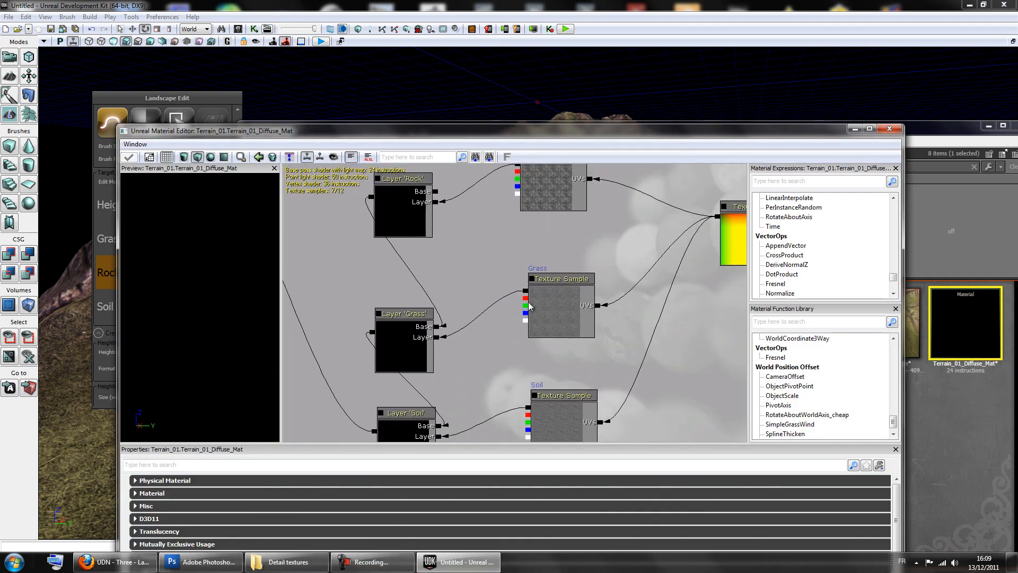
click(528, 314)
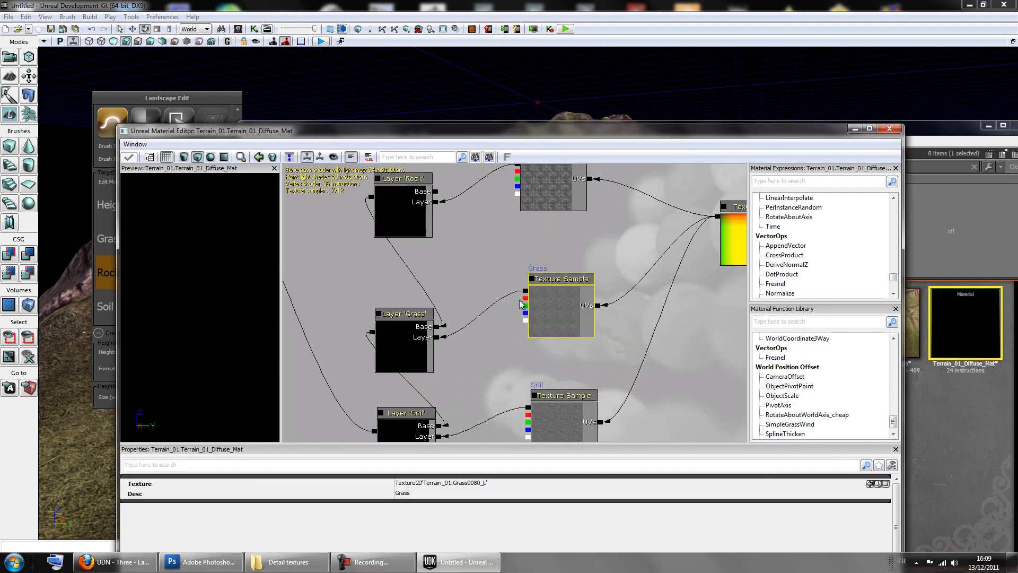
click(525, 305)
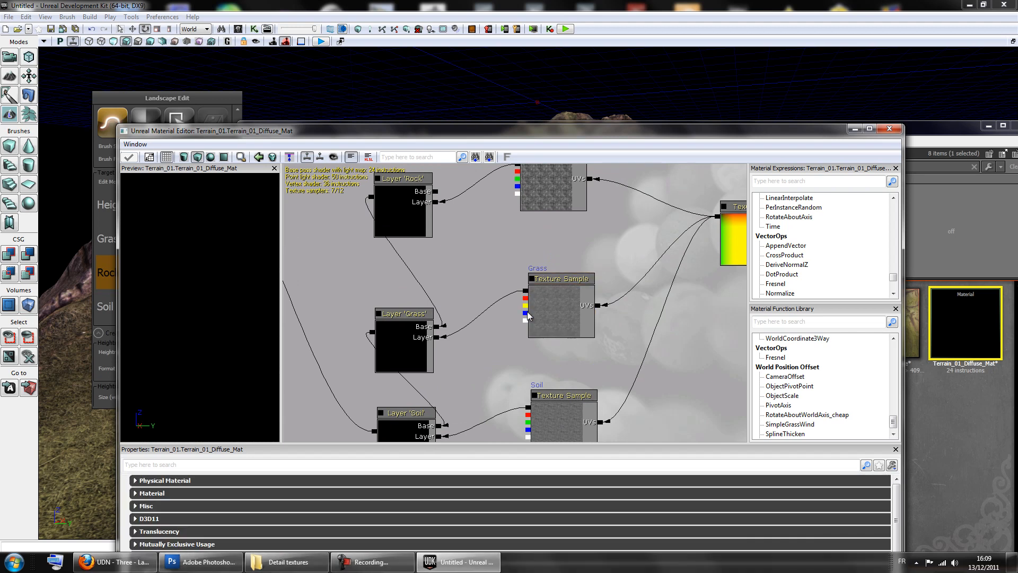
click(553, 311)
drag(573, 328, 550, 312)
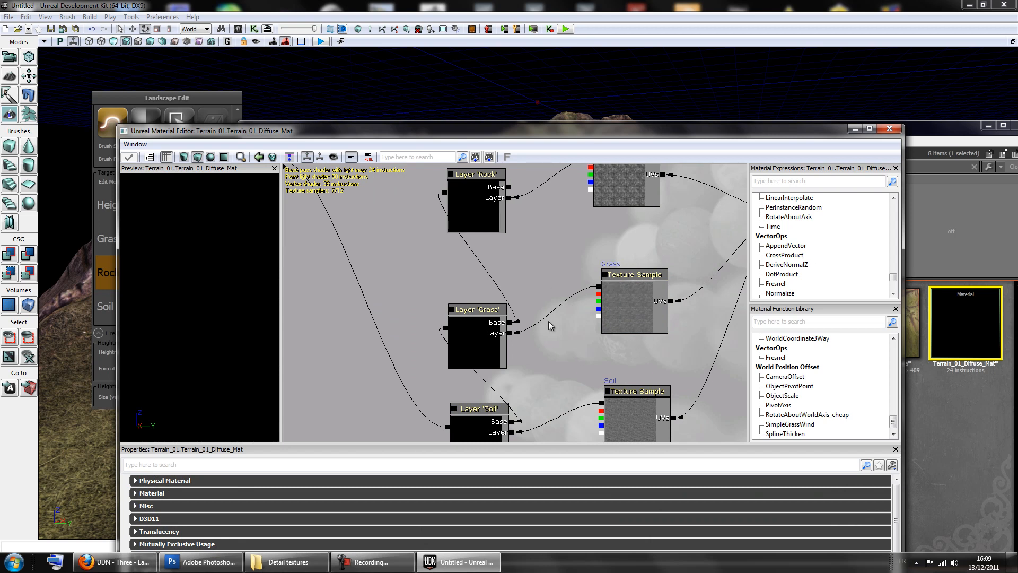
drag(499, 363, 504, 276)
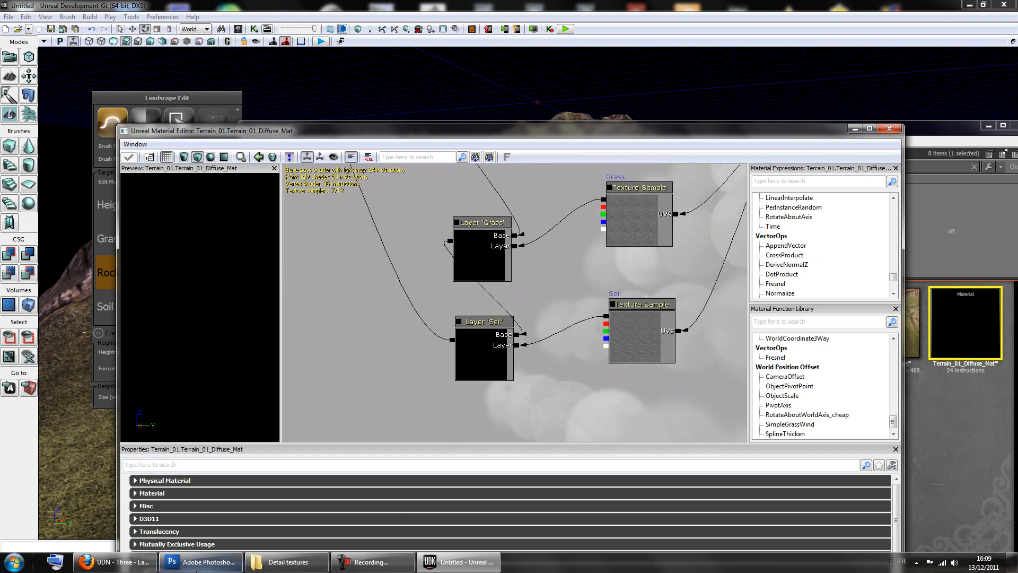
Switch to Photoshop, spread out the cliff and grass texture windows, and bring the gravel texture to the front.
click(197, 567)
drag(592, 125, 722, 175)
drag(340, 183, 349, 126)
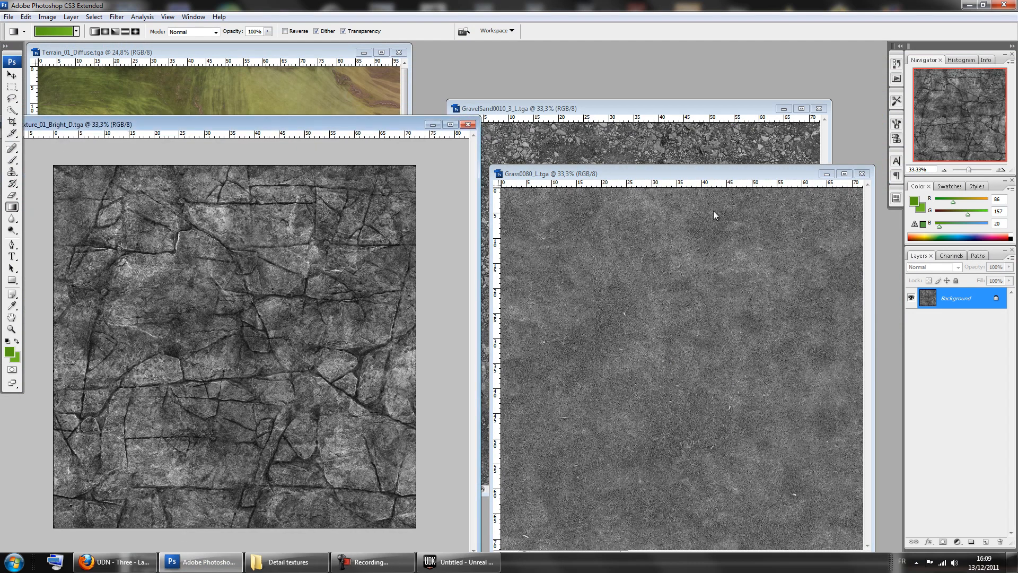
drag(706, 178, 690, 356)
key(alt+Tab)
mouse_move(695, 130)
mouse_down()
mouse_move(639, 375)
mouse_move(728, 129)
mouse_move(752, 107)
mouse_up()
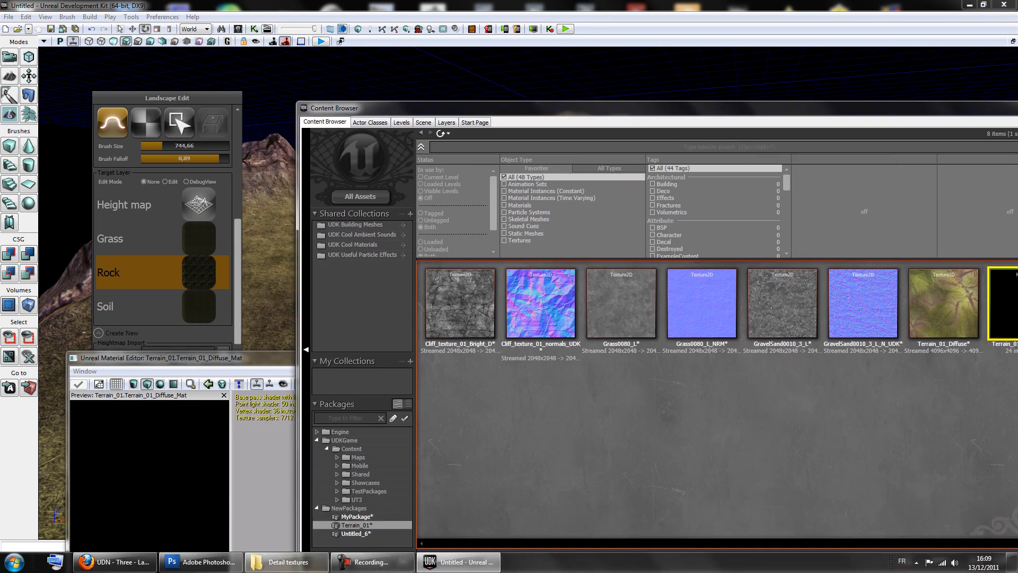
key(alt+Tab)
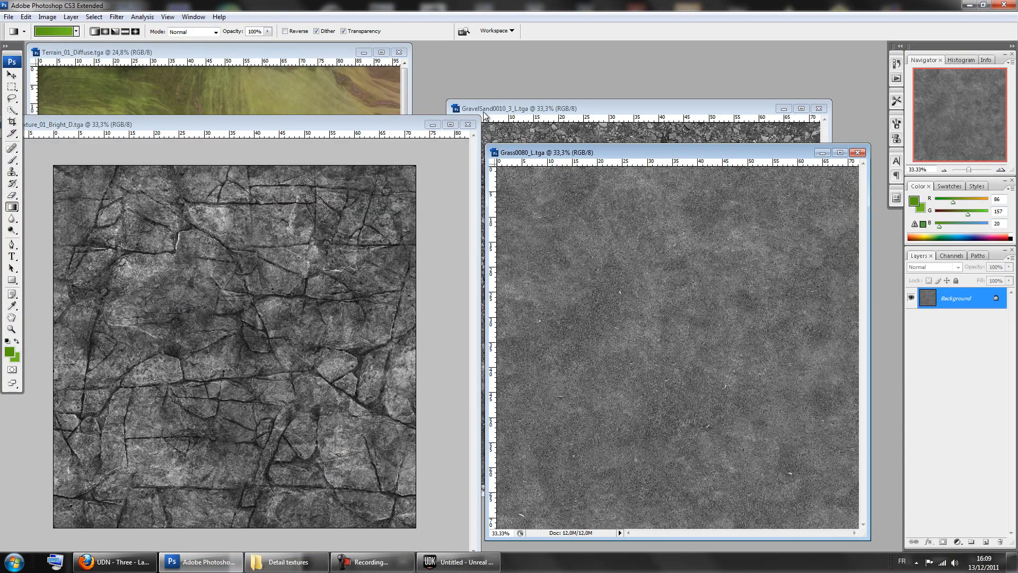
key(ctrl+Tab)
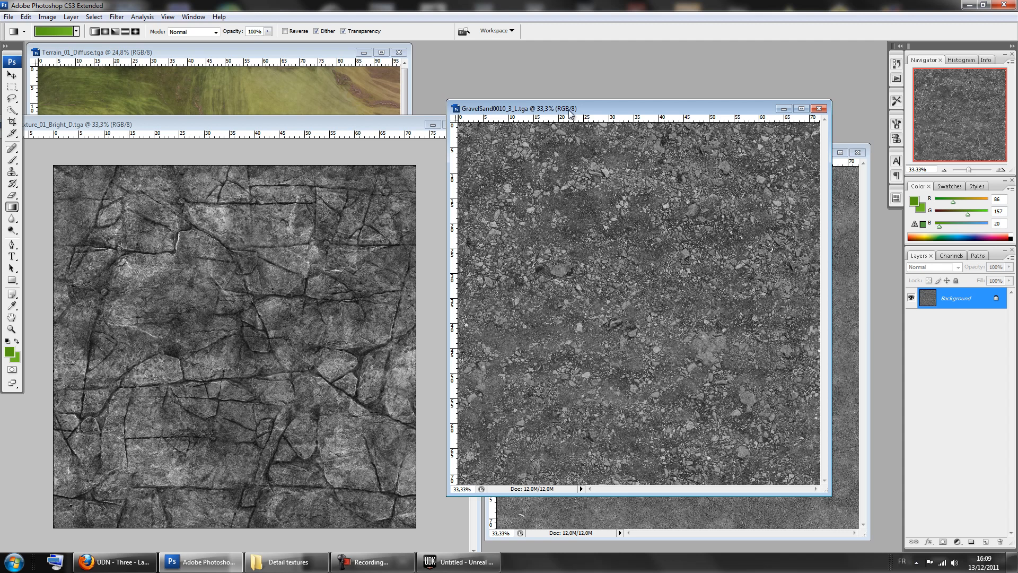
Try a brightness adjustment on the gravel texture and undo it.
click(48, 16)
mouse_move(106, 47)
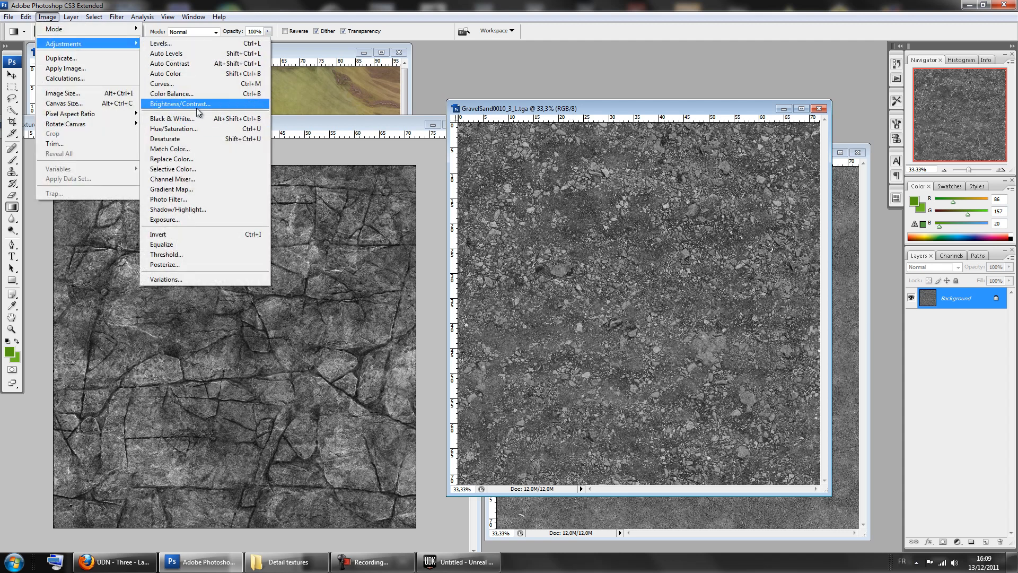
click(197, 94)
click(599, 180)
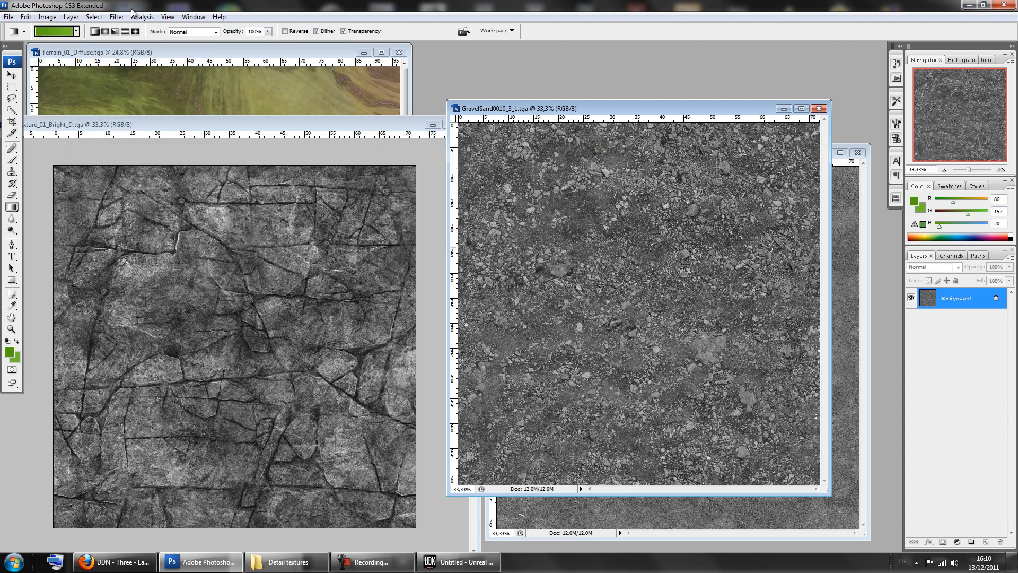
click(47, 16)
mouse_move(80, 44)
click(179, 104)
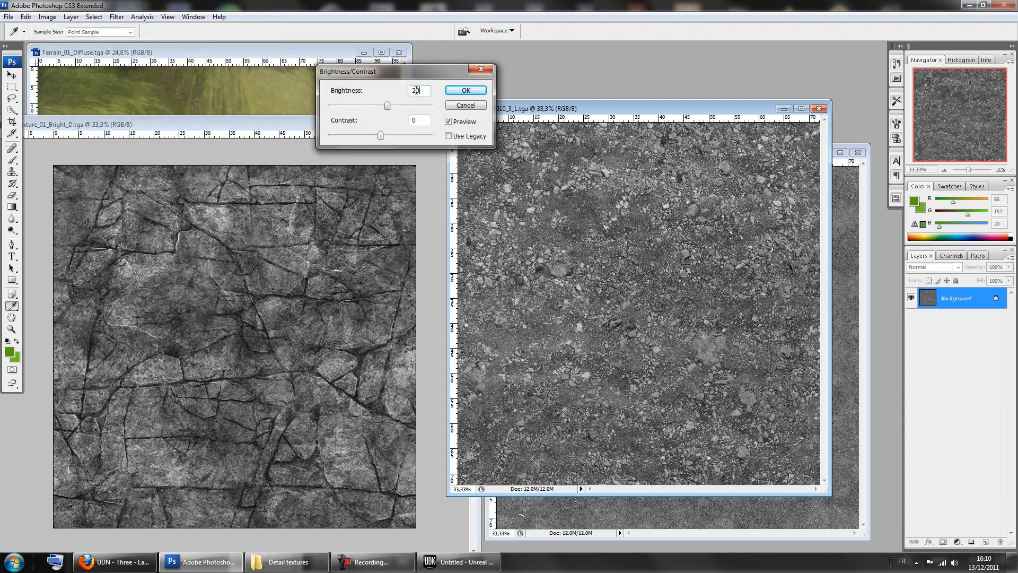
key(Escape)
key(g)
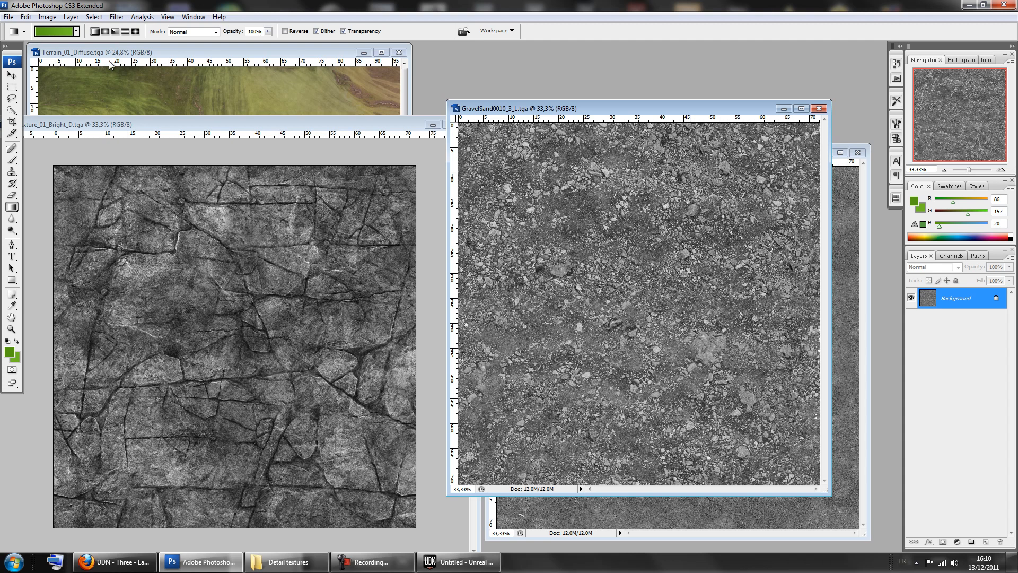
key(ctrl+z)
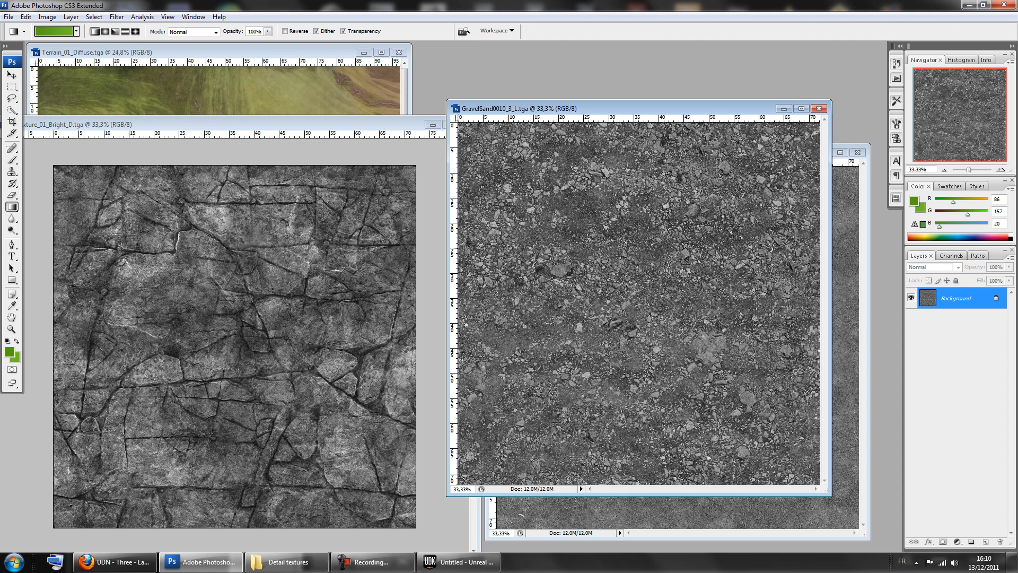
Raise the gravel texture's brightness by 25 with Brightness/Contrast.
click(47, 16)
mouse_move(69, 39)
click(210, 105)
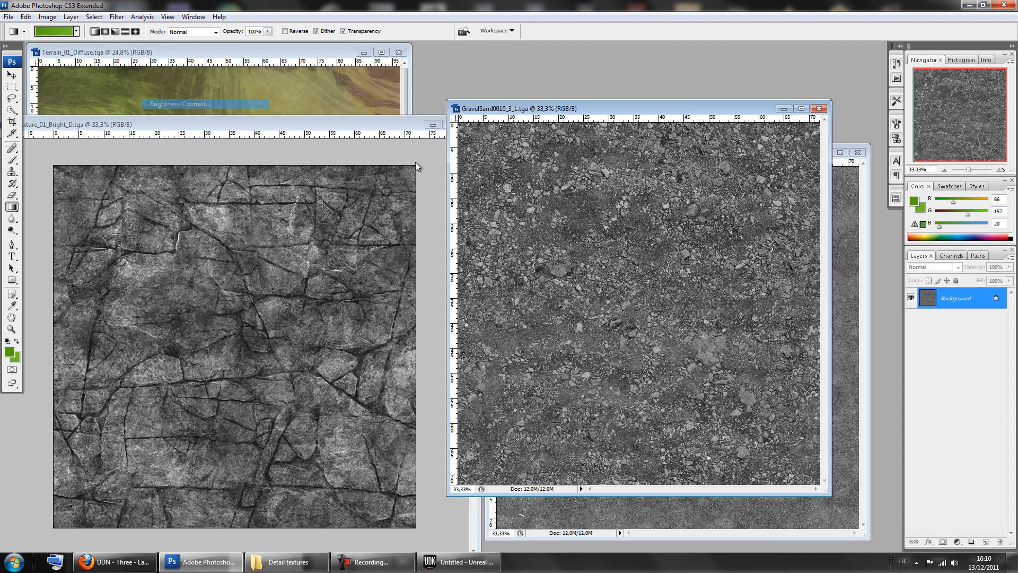
text(25)
key(Return)
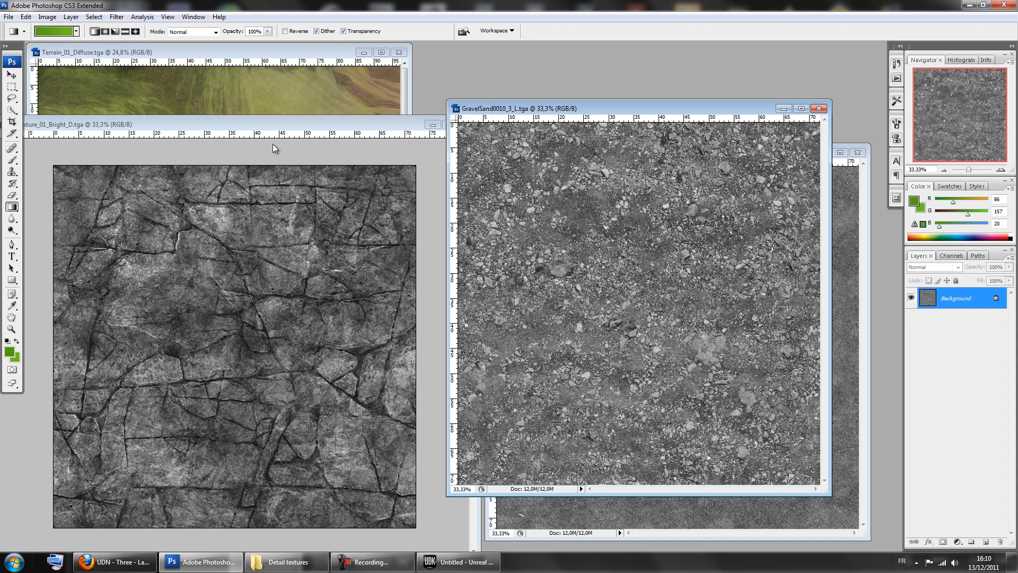
Brighten the cracked cliff texture with Brightness/Contrast.
click(289, 121)
click(46, 16)
mouse_move(66, 43)
click(181, 103)
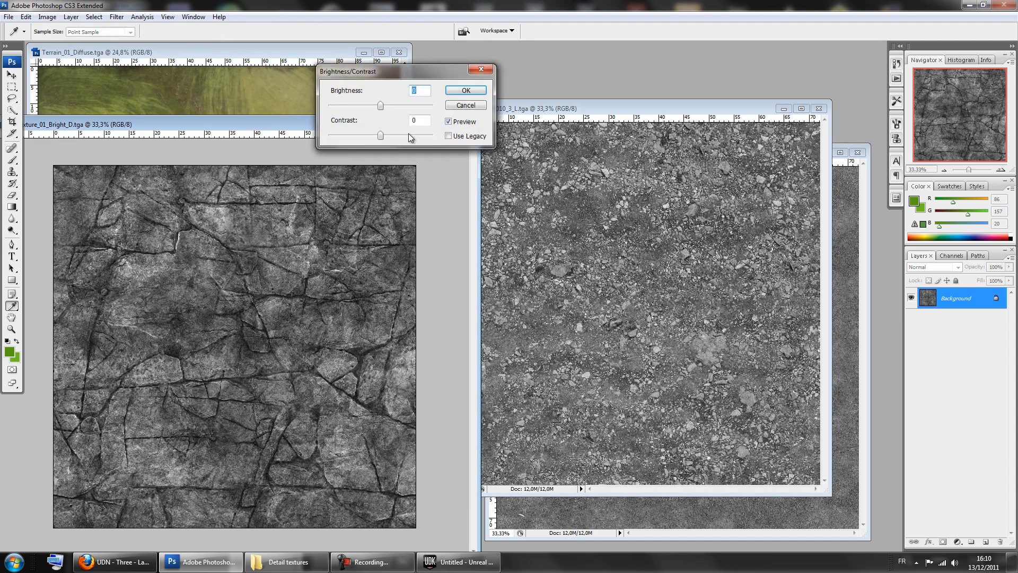
key(Return)
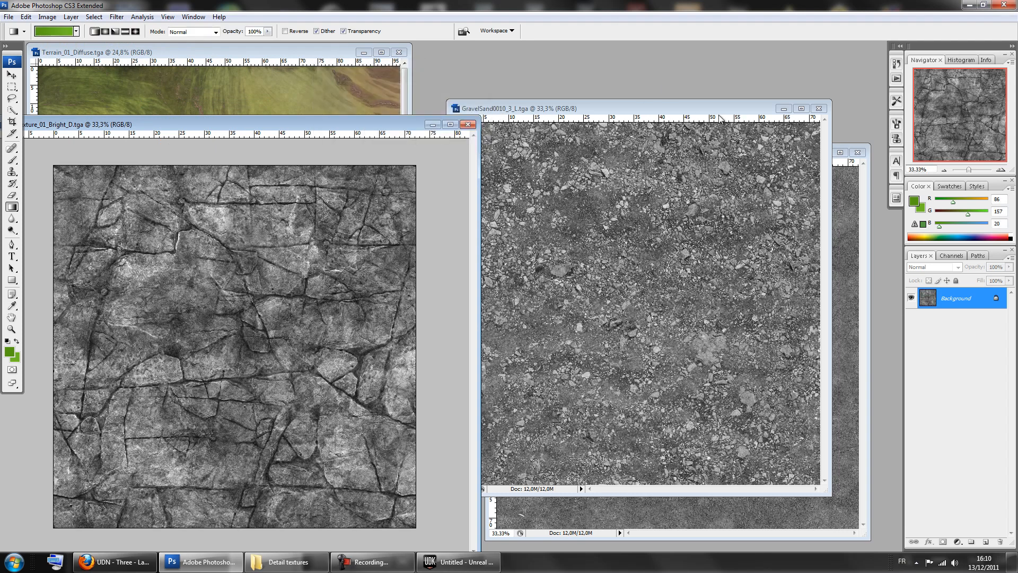
Move the gravel texture clear of the grass texture and raise the grass texture's brightness by 25.
drag(719, 109, 486, 131)
click(720, 169)
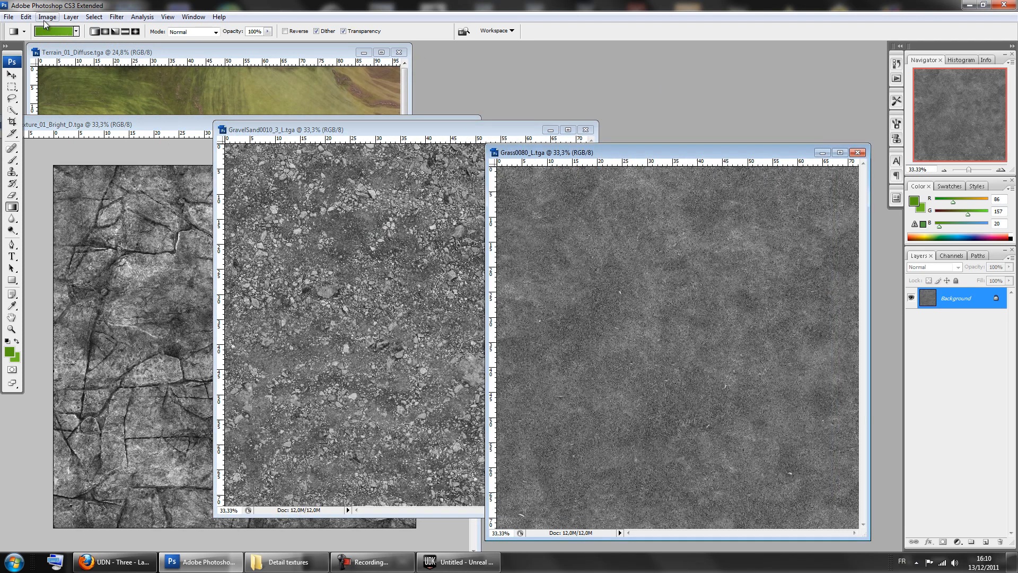
click(47, 16)
mouse_move(69, 59)
click(181, 105)
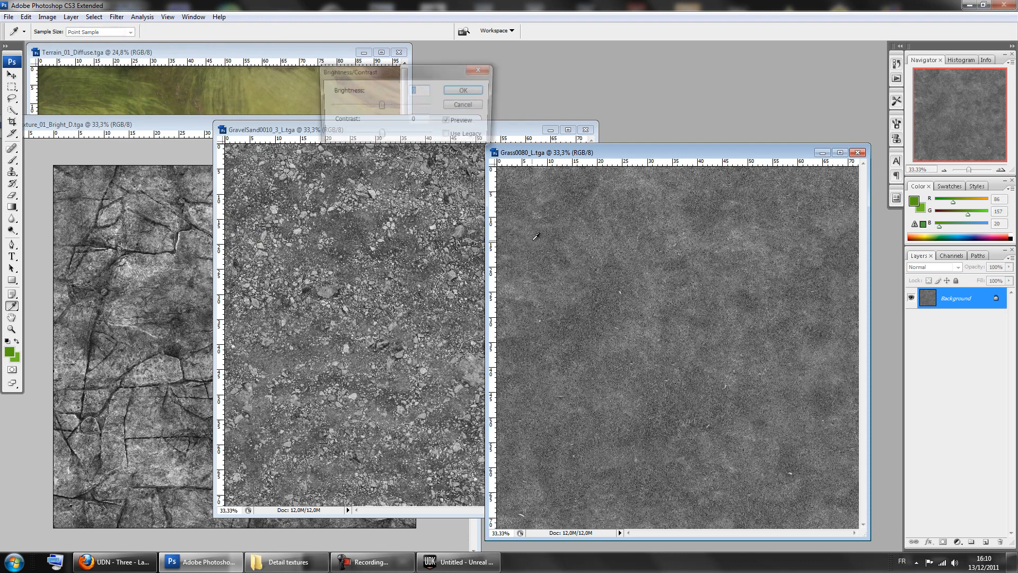
text(25)
key(Return)
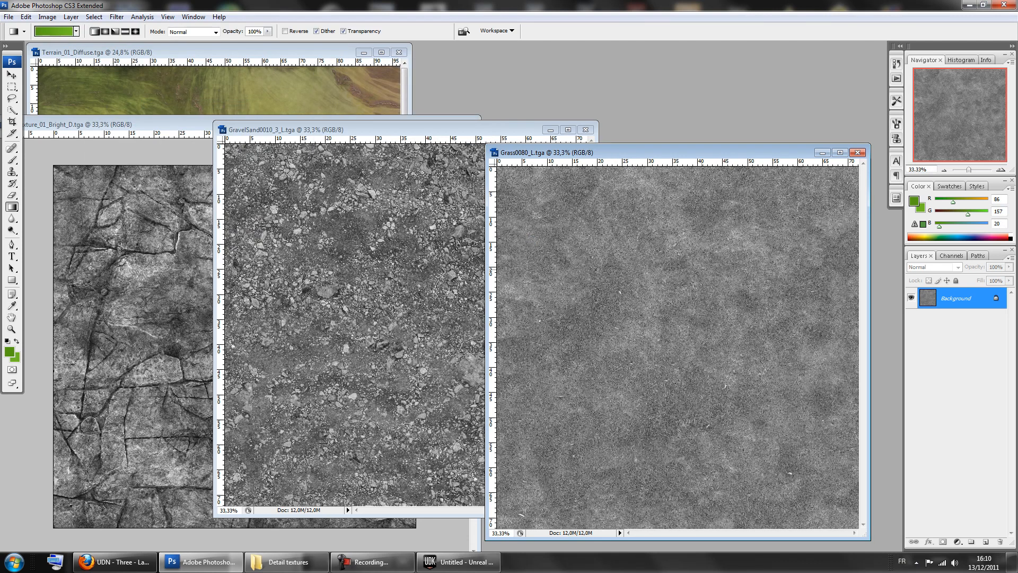
Minimise the terrain diffuse image and create a new 2048 x 2048 pixel, 8-bit grayscale document with a white background.
click(275, 70)
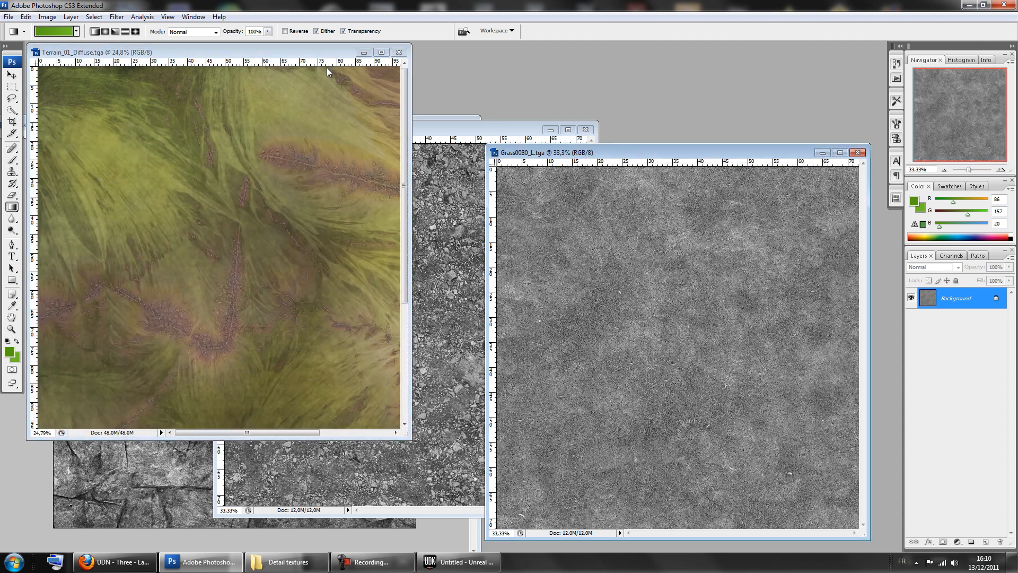
click(363, 52)
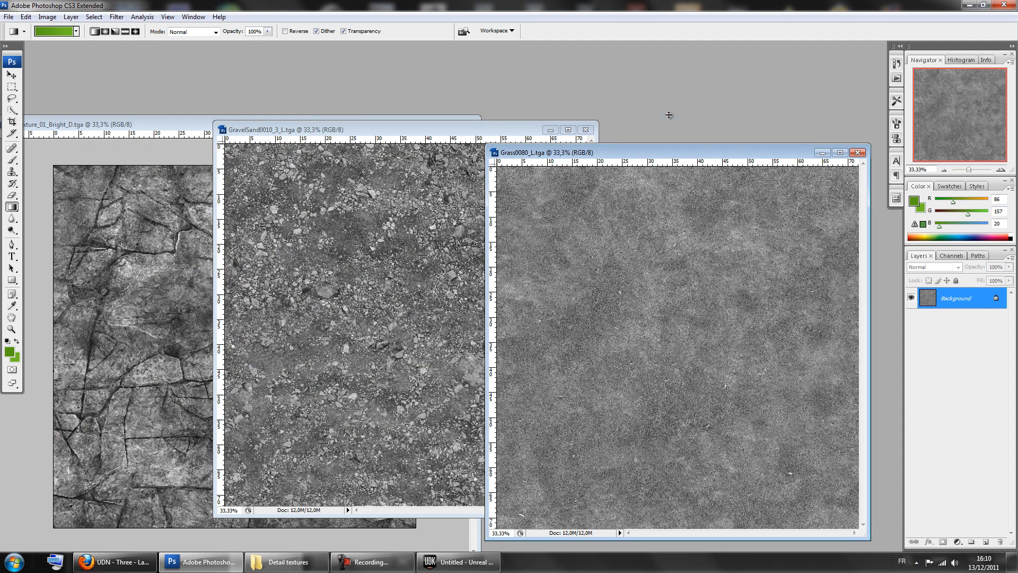
drag(636, 153, 586, 106)
click(9, 17)
click(16, 25)
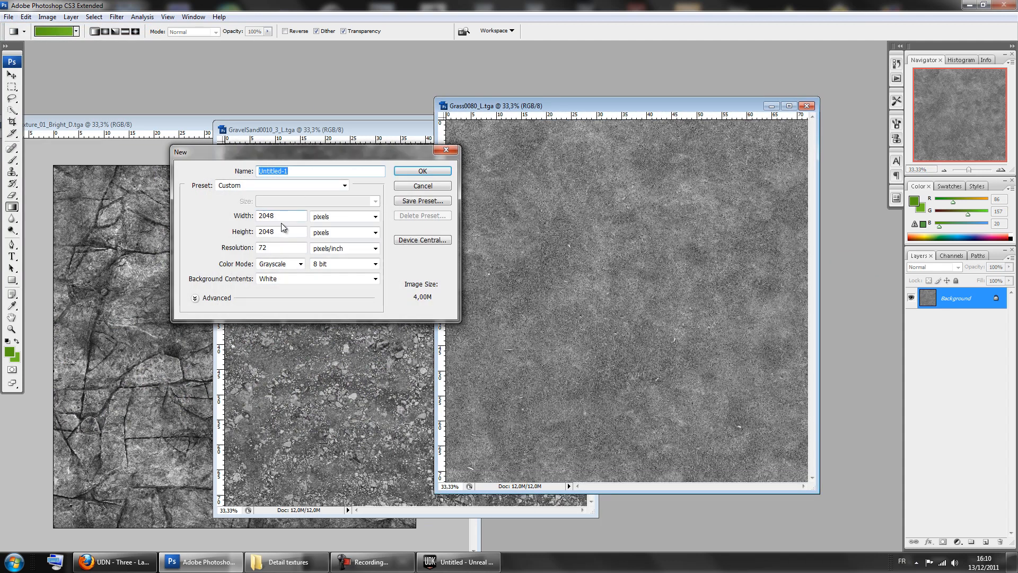
key(Return)
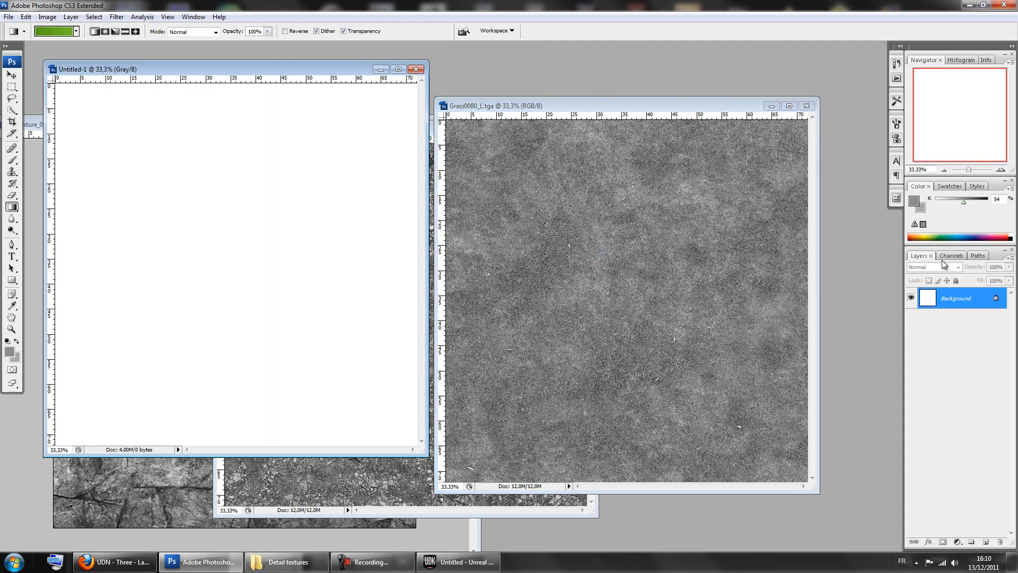
Display the new document's channels and convert it from grayscale to RGB Color.
click(951, 255)
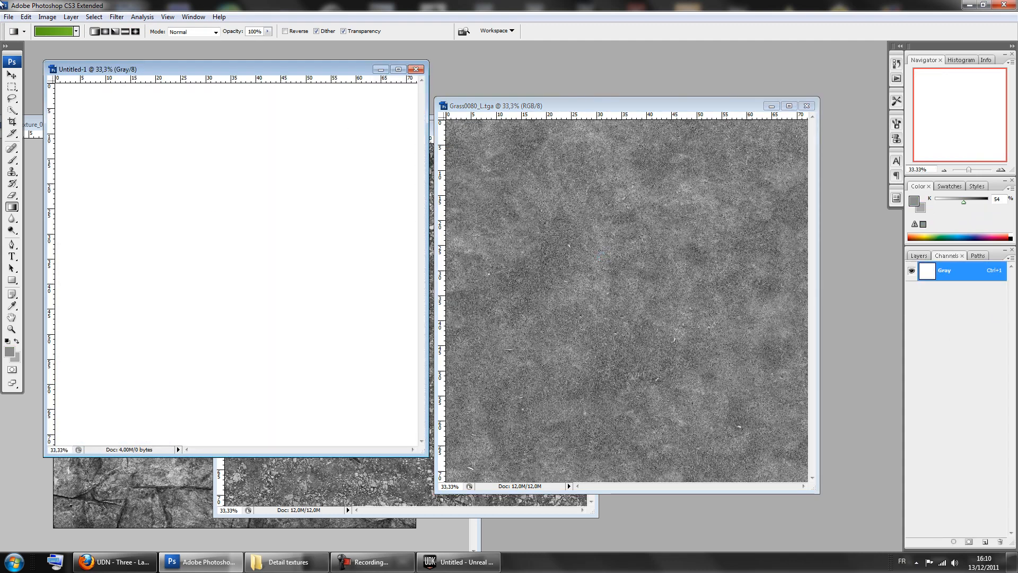
click(47, 16)
mouse_move(56, 29)
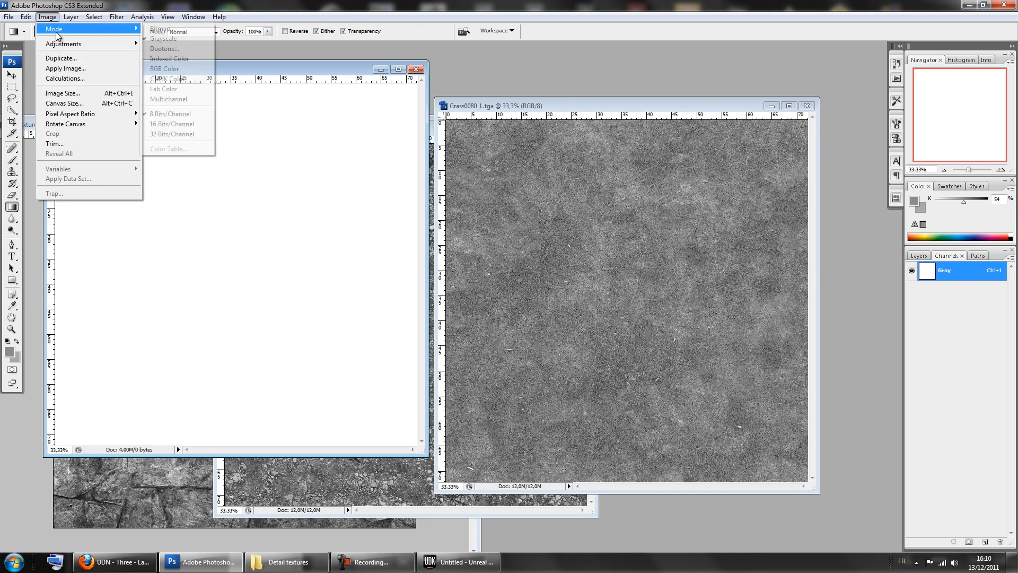
click(164, 68)
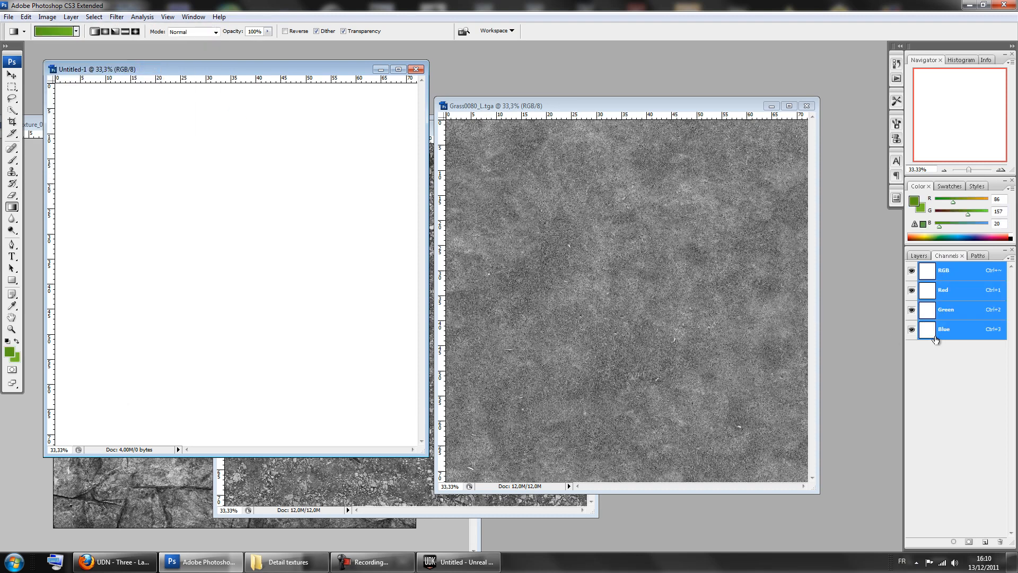
Copy the entire Grass0080_L texture into the Red channel of the new document.
click(586, 115)
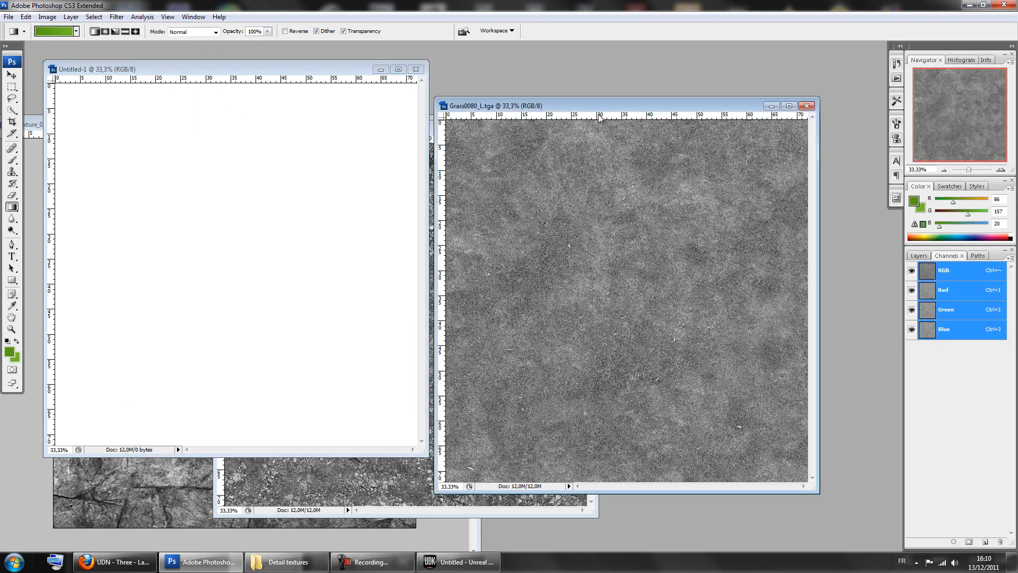
drag(609, 104, 657, 86)
key(ctrl+a)
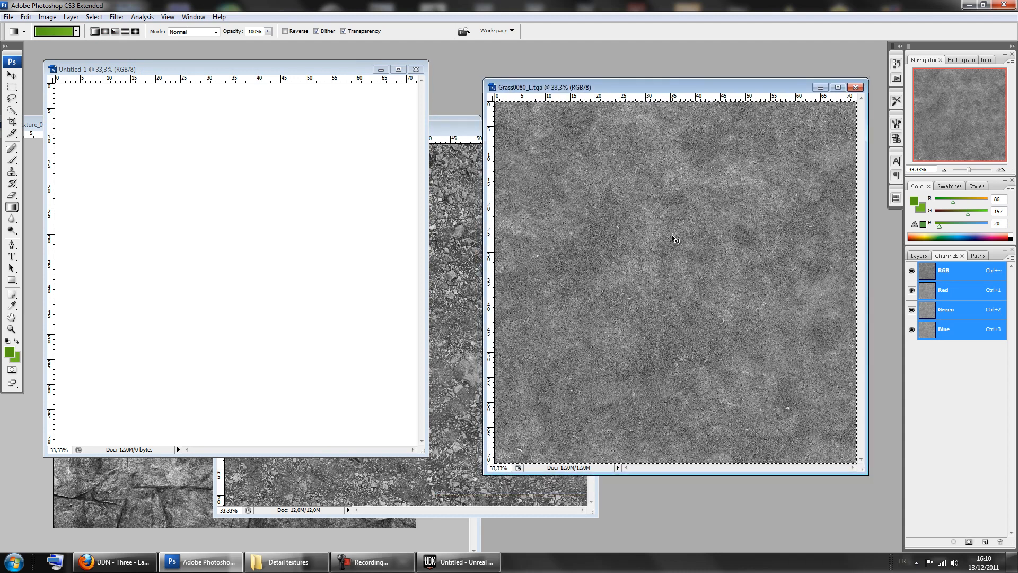
click(240, 76)
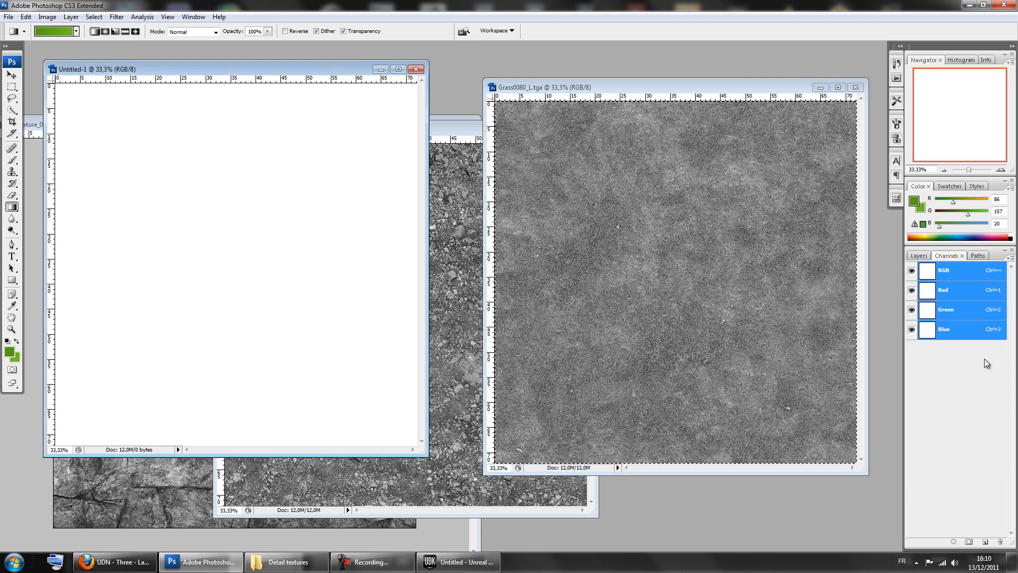
click(944, 290)
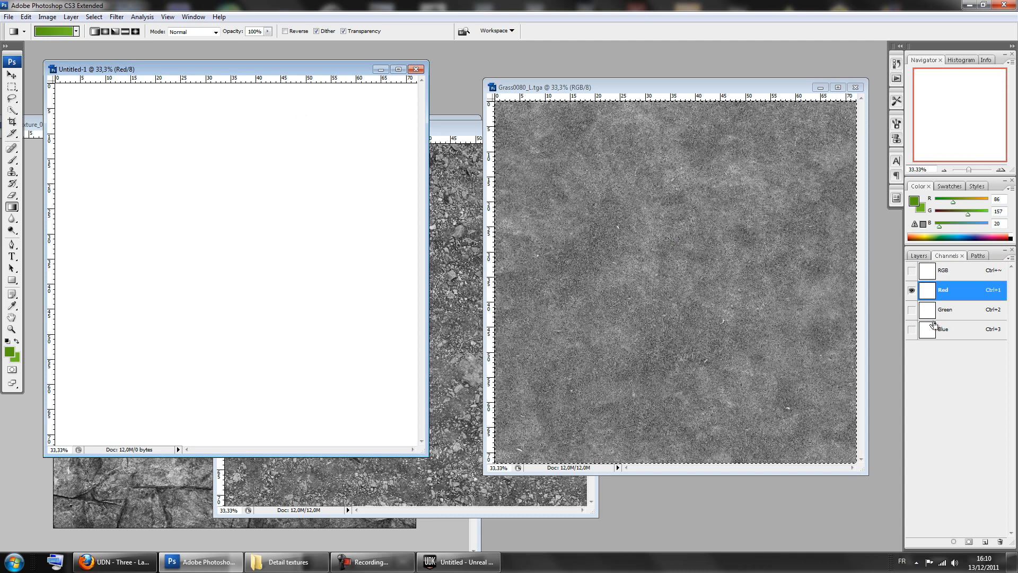
key(ctrl+v)
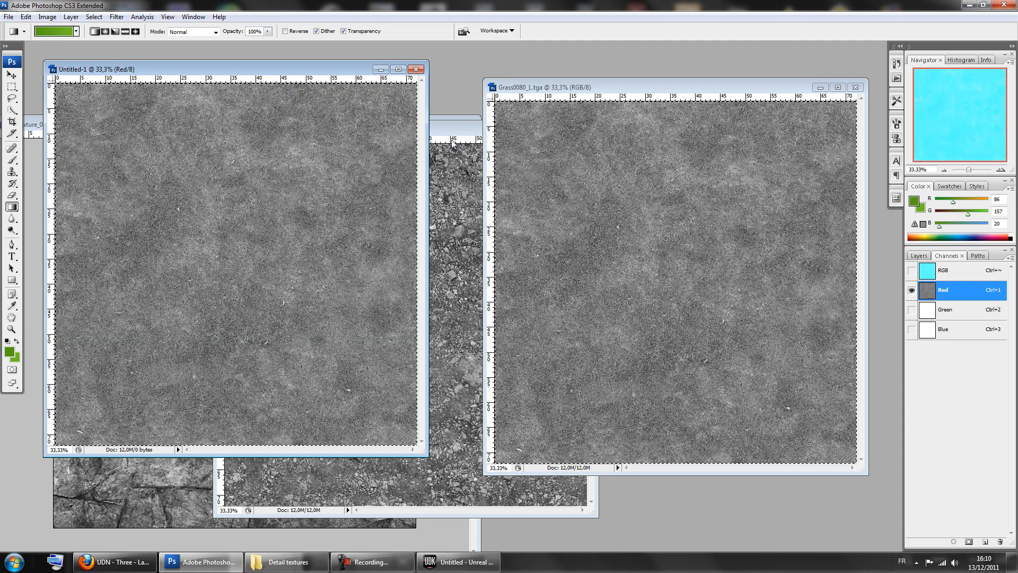
Copy the entire GravelSand0010_3_L texture into the Green channel of the new RGB document.
click(468, 129)
key(ctrl+a)
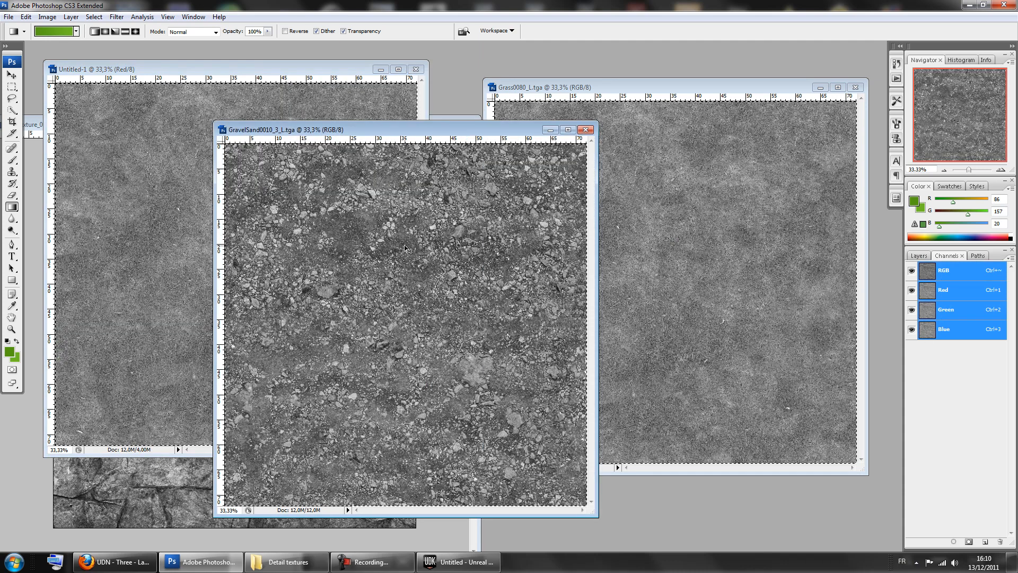
click(125, 68)
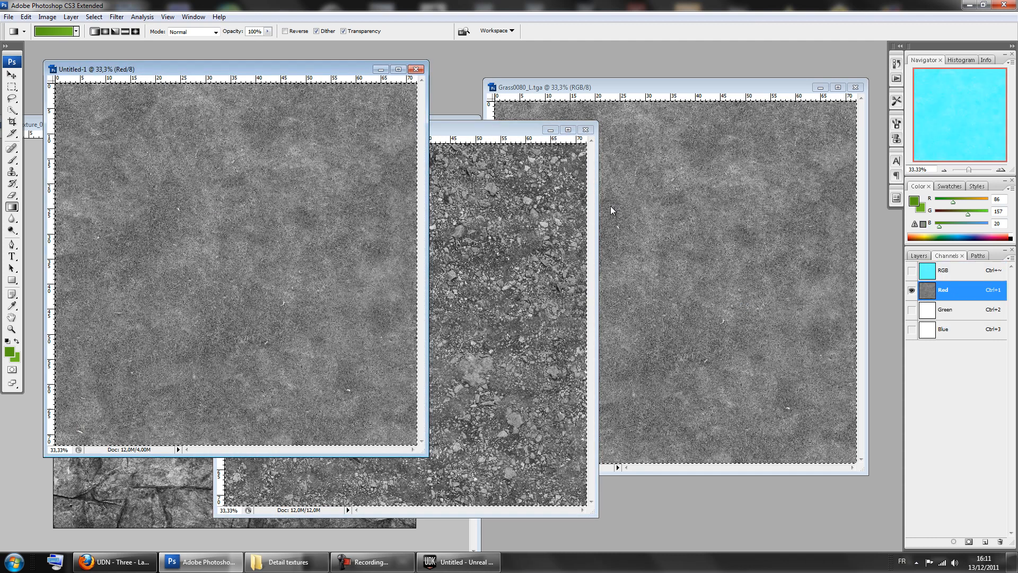
click(939, 313)
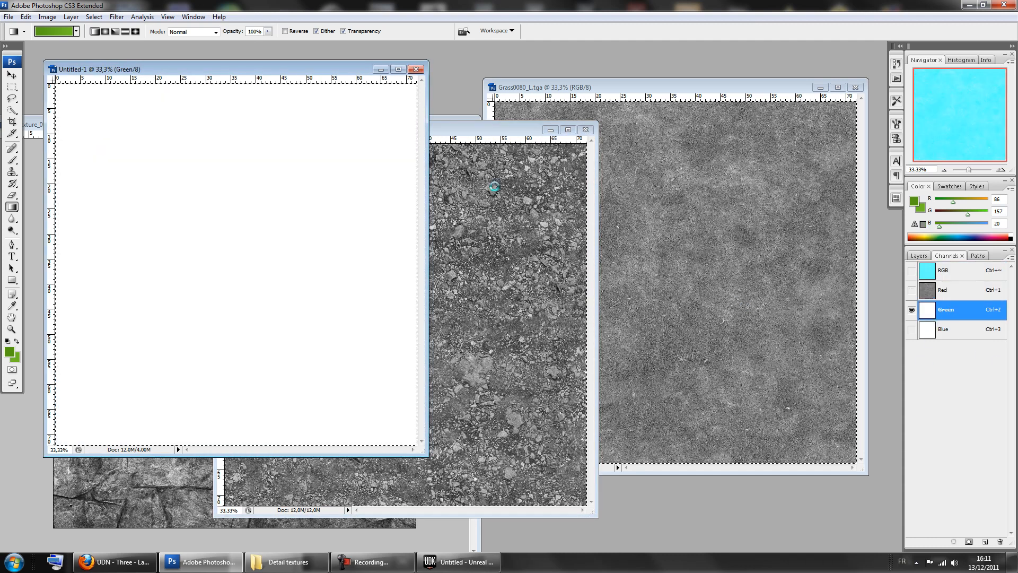
key(ctrl+v)
Copy the entire Cliff_texture_01_Bright_D texture into the new document's Blue channel and show all the RGB channels together.
drag(287, 69, 478, 71)
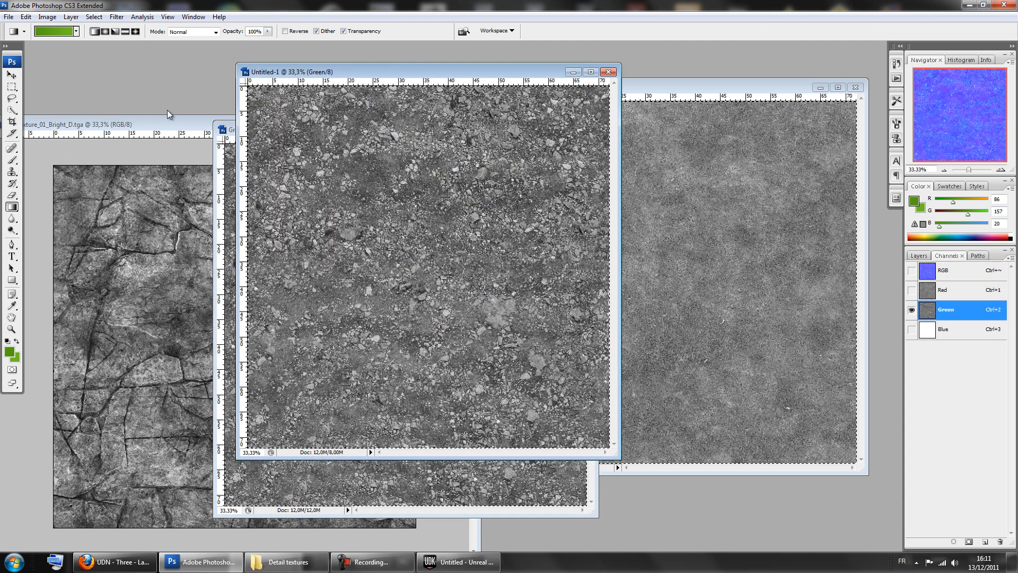
click(161, 156)
drag(161, 128, 337, 114)
key(ctrl+a)
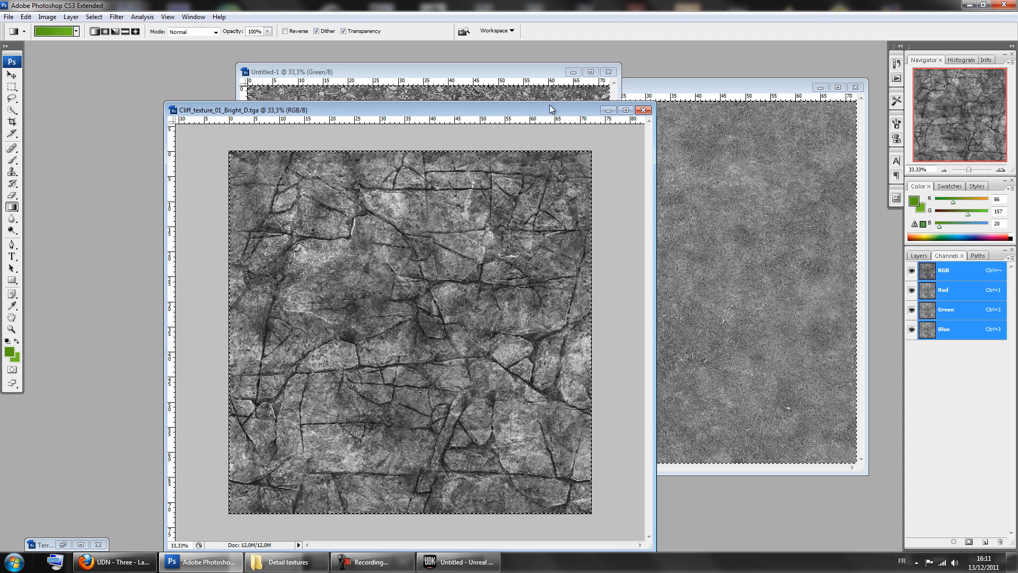
drag(549, 110, 350, 133)
click(677, 89)
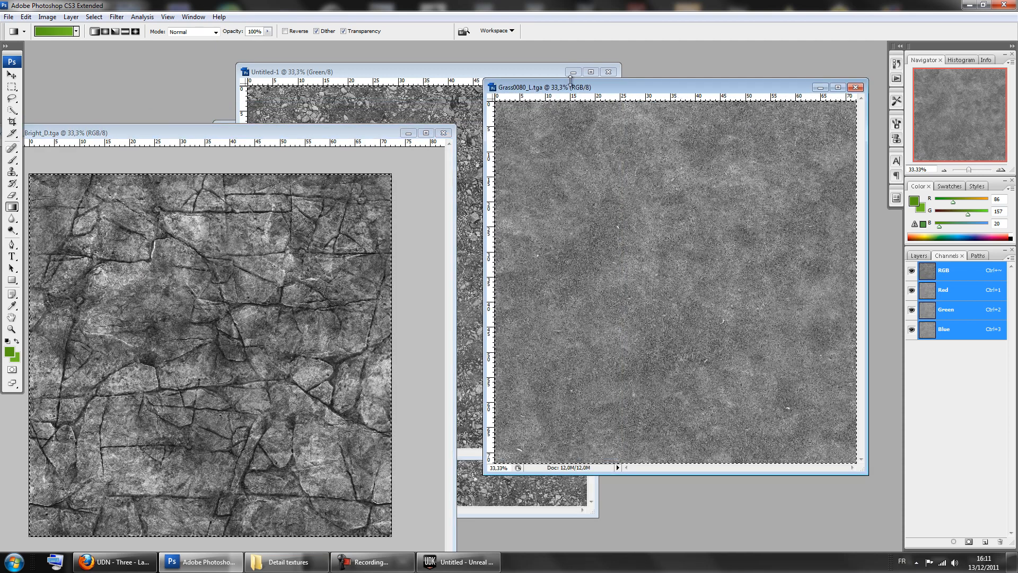
click(461, 71)
click(925, 335)
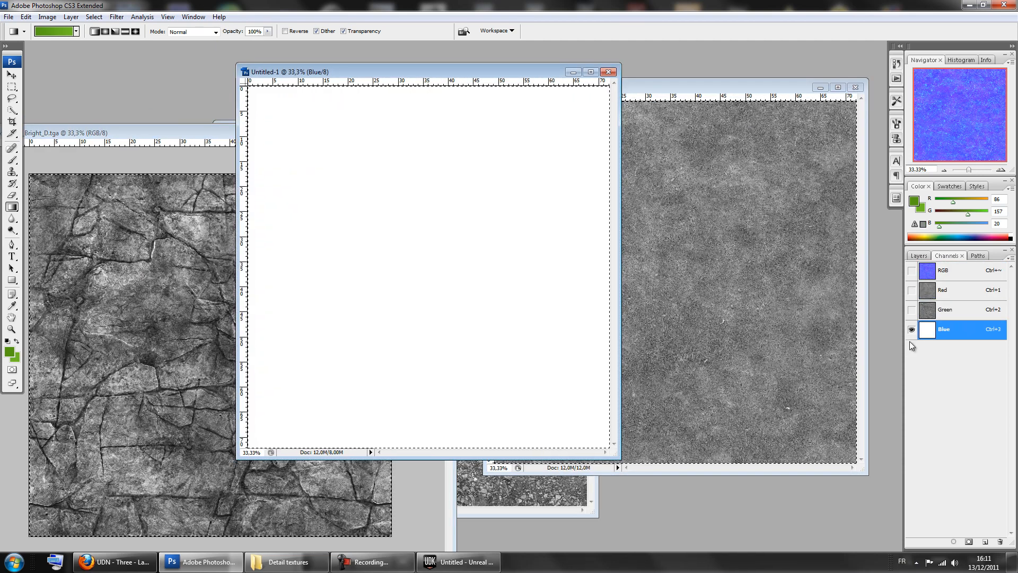
key(ctrl+v)
click(911, 271)
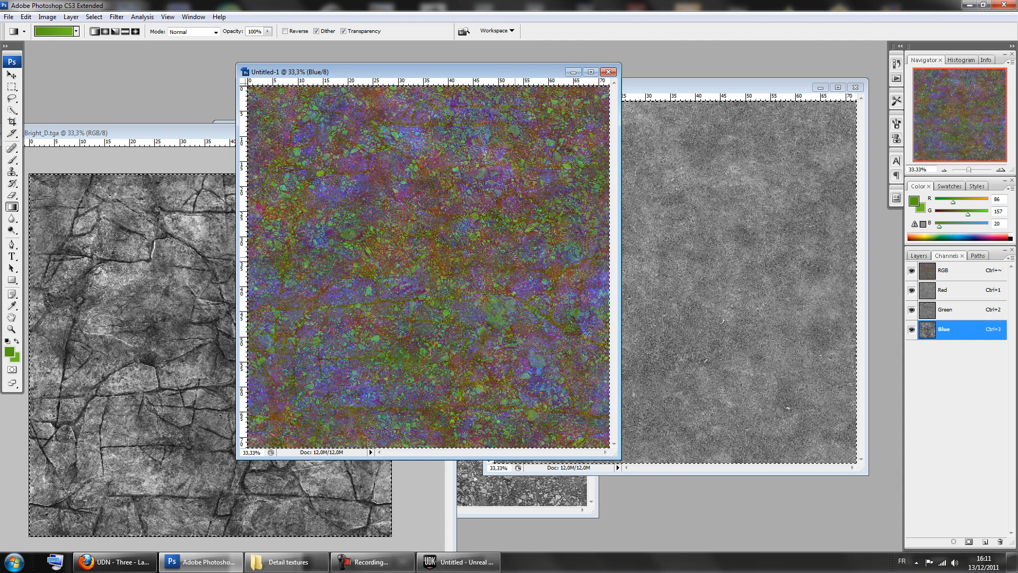
Save the packed texture in the UDK Export folder as a 24 bits/pixel Targa file named Grass_soil_rock_tex_detail.
key(ctrl+shift+s)
click(278, 239)
click(276, 371)
double_click(307, 223)
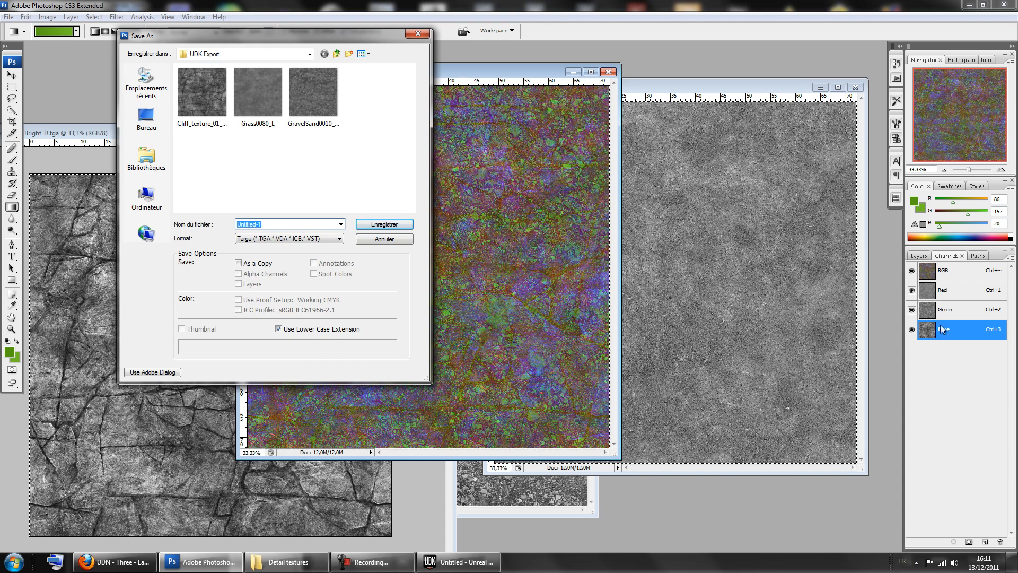
text(G)
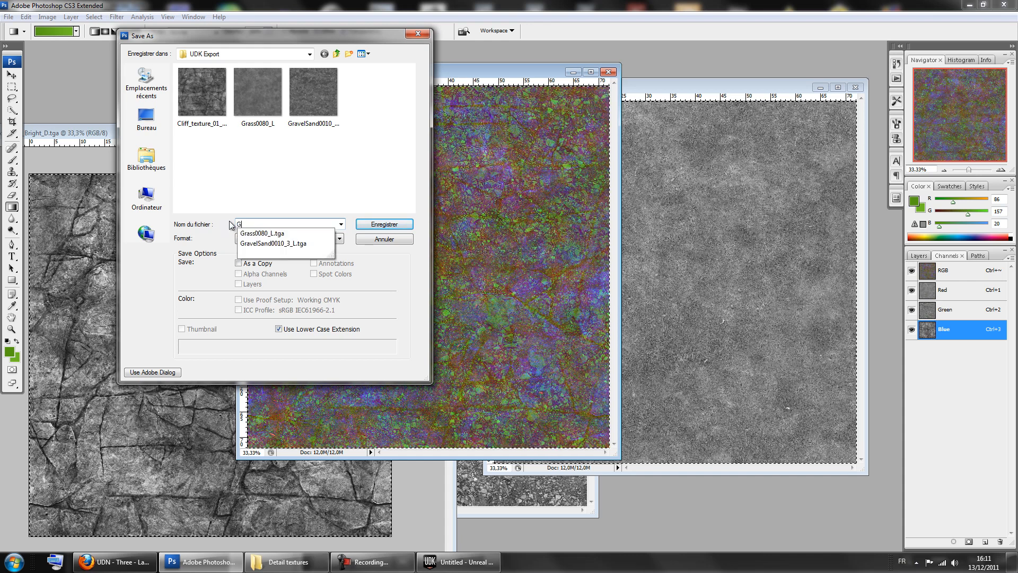
text(rass_soi)
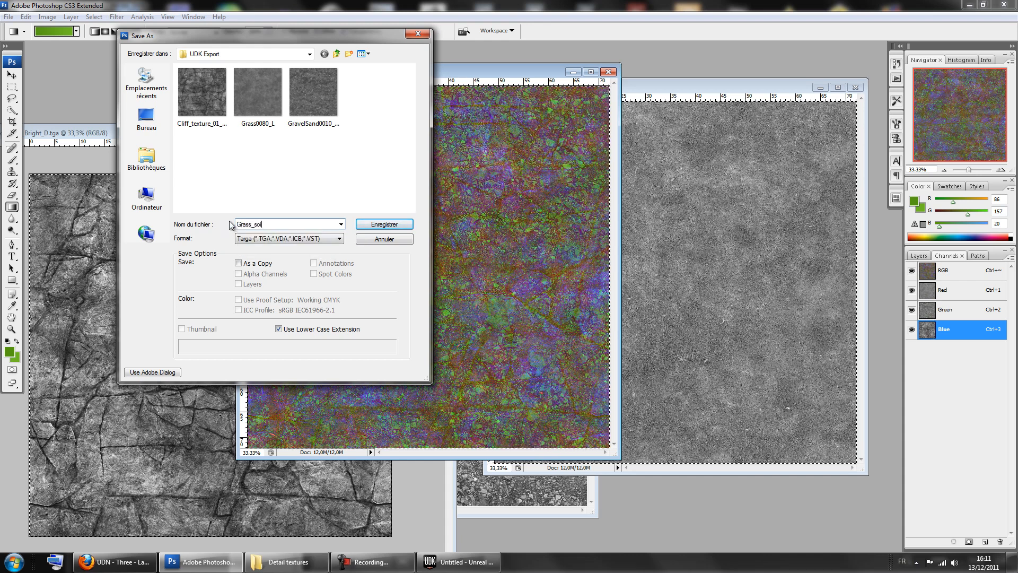
text(l_rock_text)
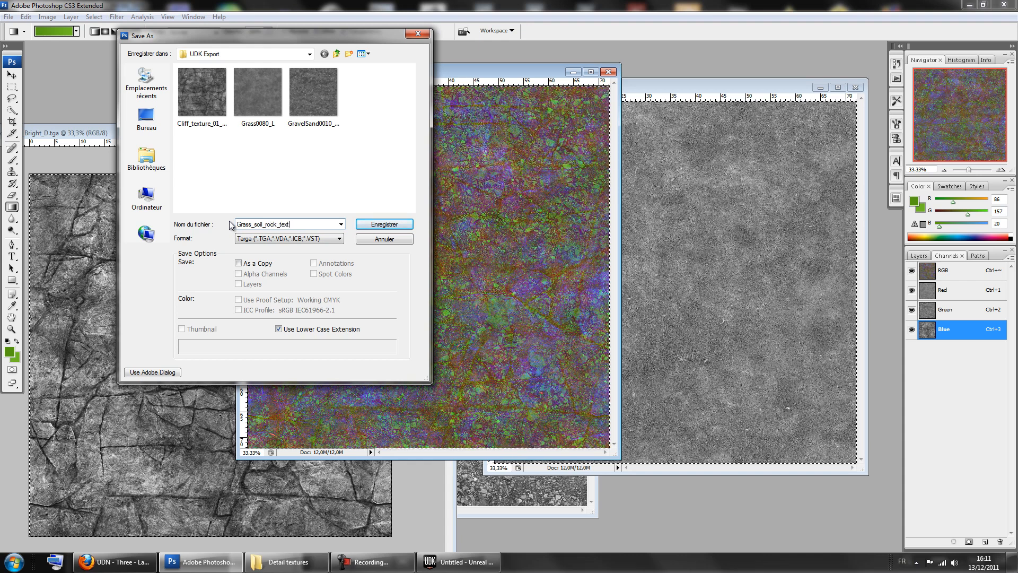
key(BackSpace)
text(_deta)
key(Return)
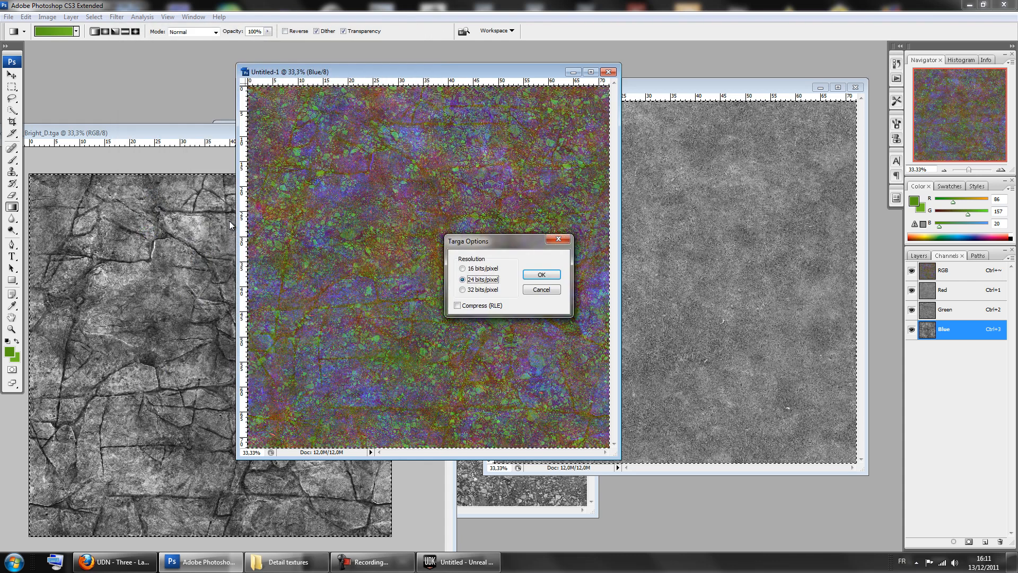
click(546, 274)
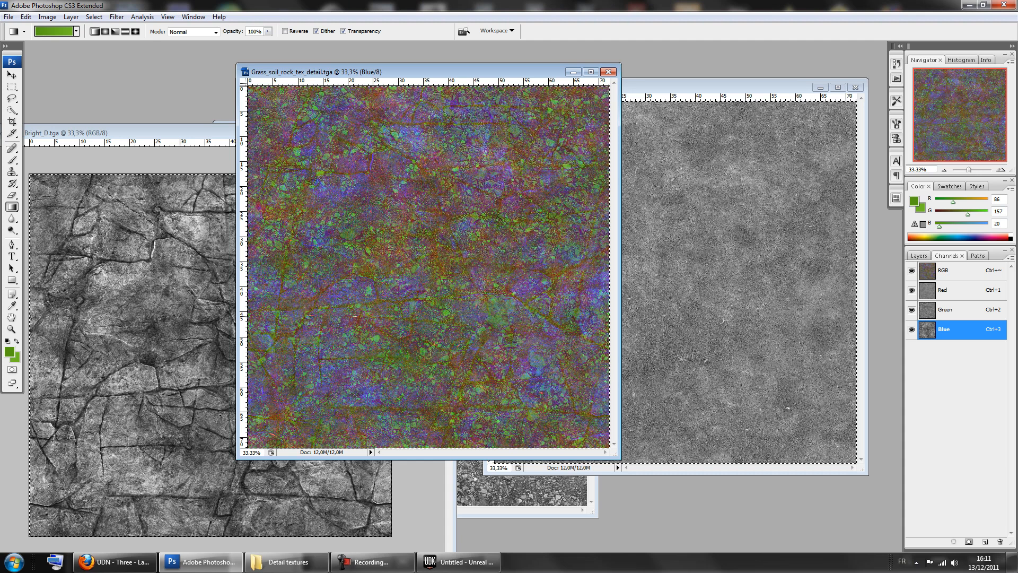
Switch to Unreal Development Kit and start importing a file into the Terrain_01 package.
click(437, 563)
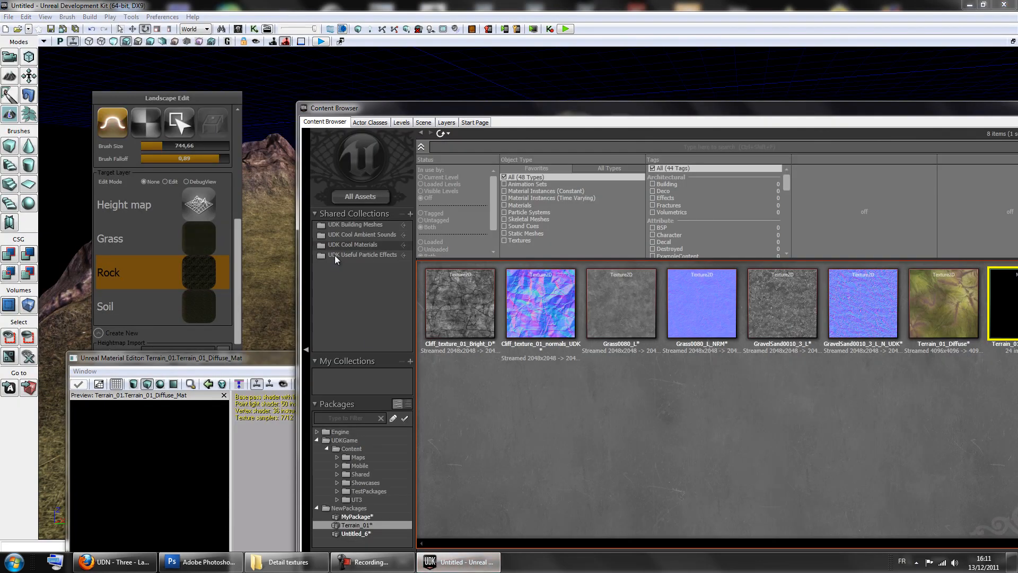
drag(540, 112, 503, 56)
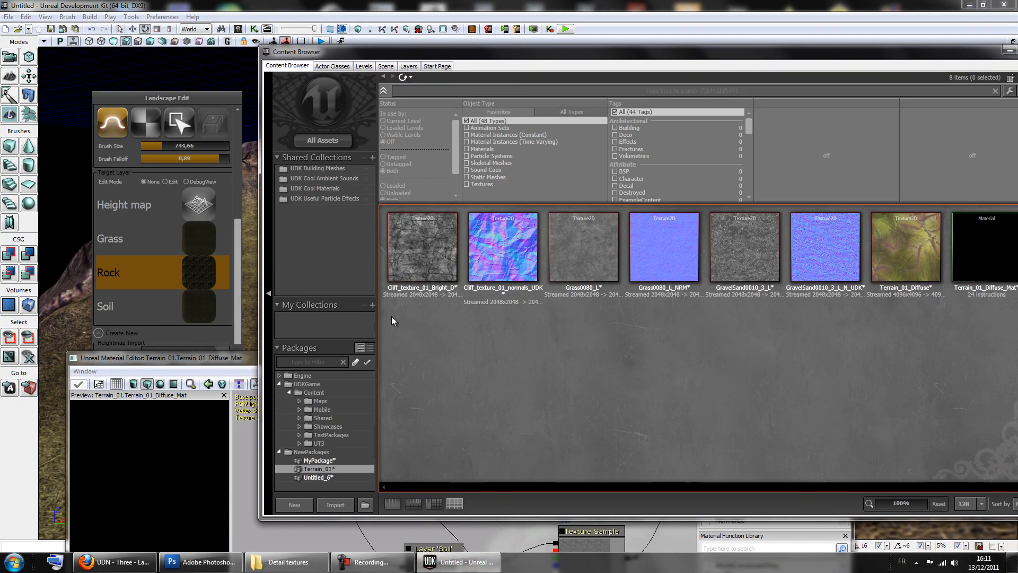
click(335, 504)
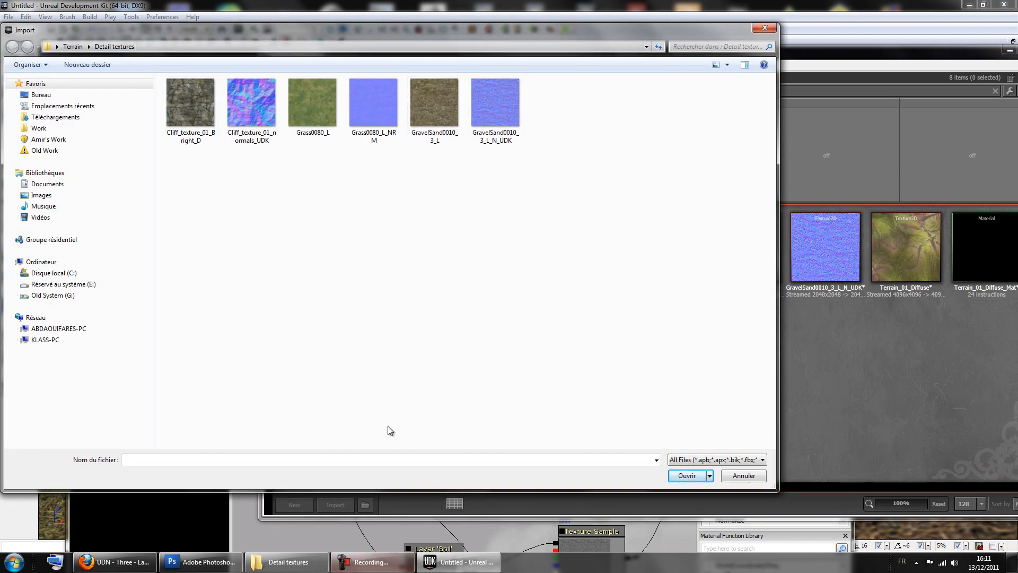
Return to Photoshop and check the folder in which the packed detail texture is saved.
click(202, 561)
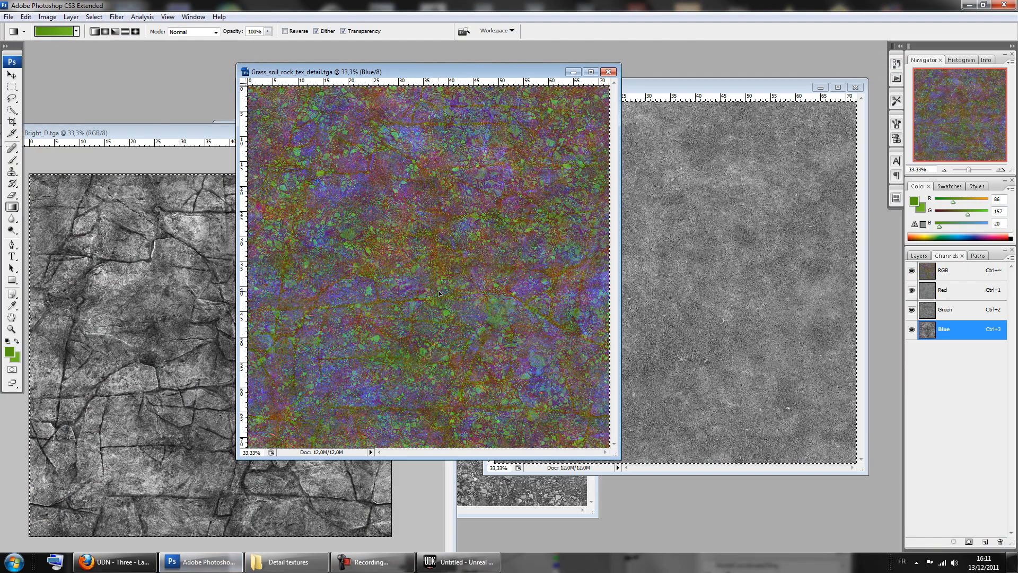
key(ctrl+shift+s)
key(Return)
key(F7)
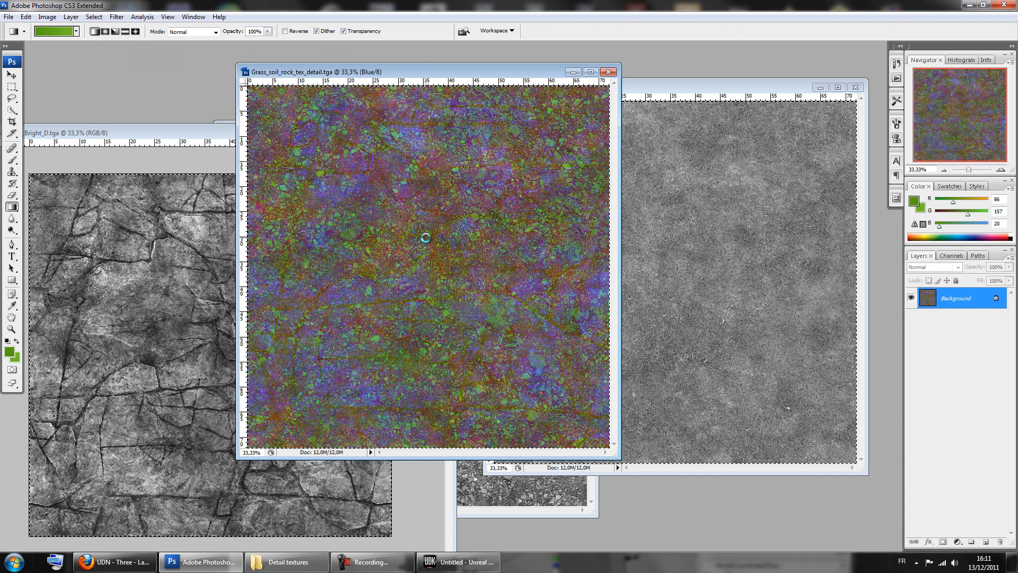
key(ctrl+shift+s)
click(399, 225)
Back in UDK, import Grass_soil_rock_tex_detail from UDK Export into Terrain_01 with Compression No Alpha and Defer Compression enabled.
click(456, 561)
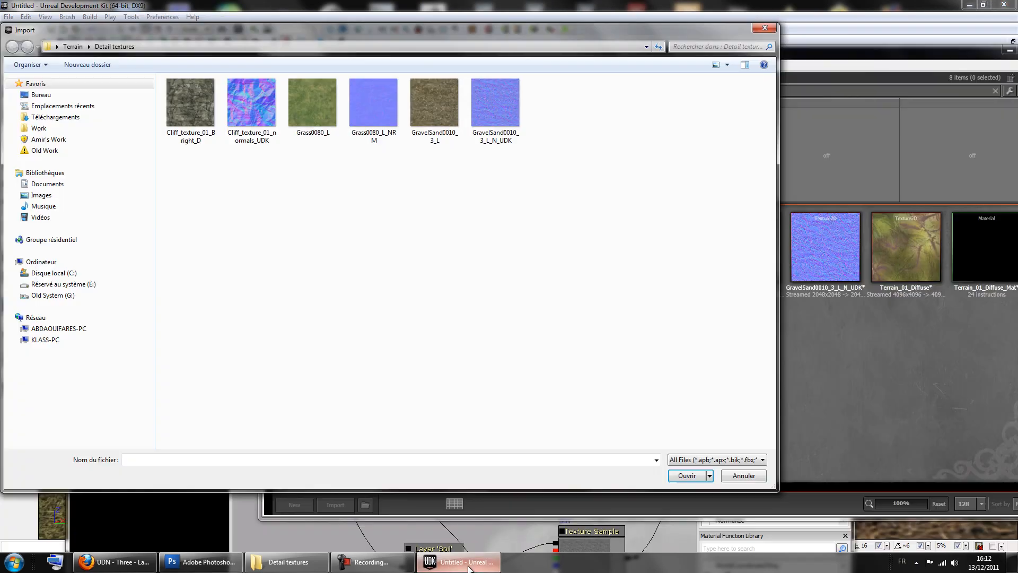
click(72, 46)
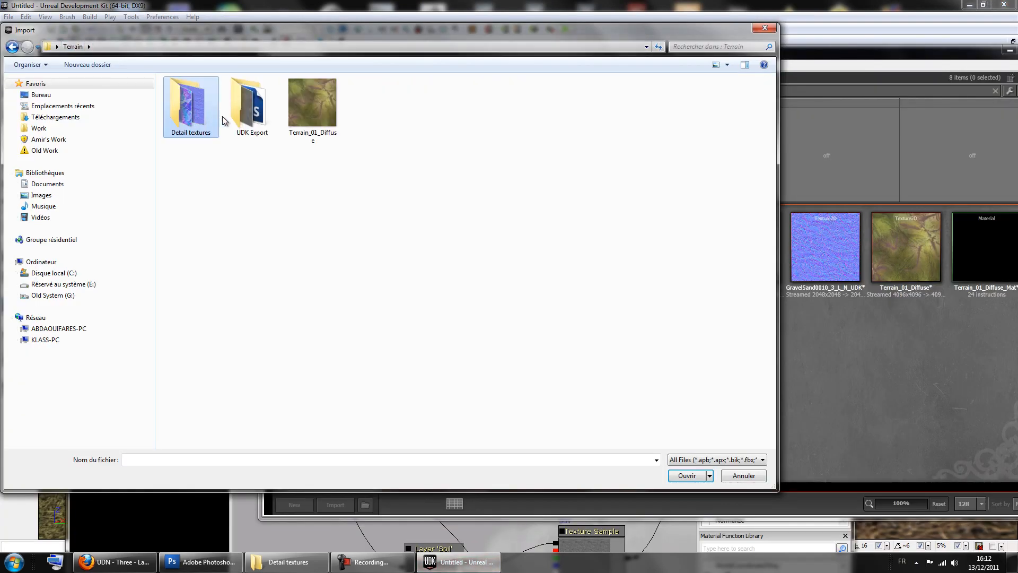
click(245, 118)
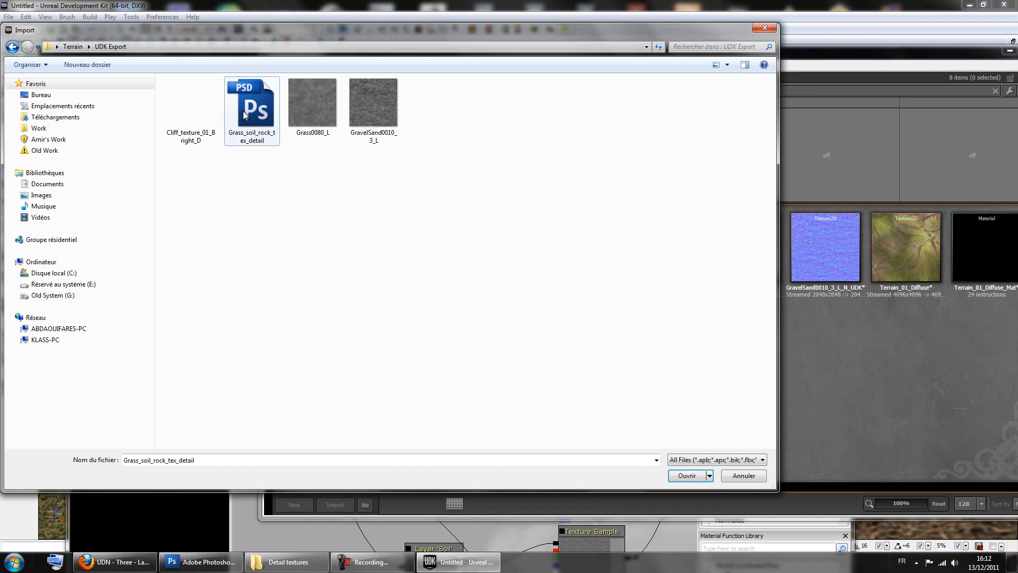
drag(731, 68, 731, 44)
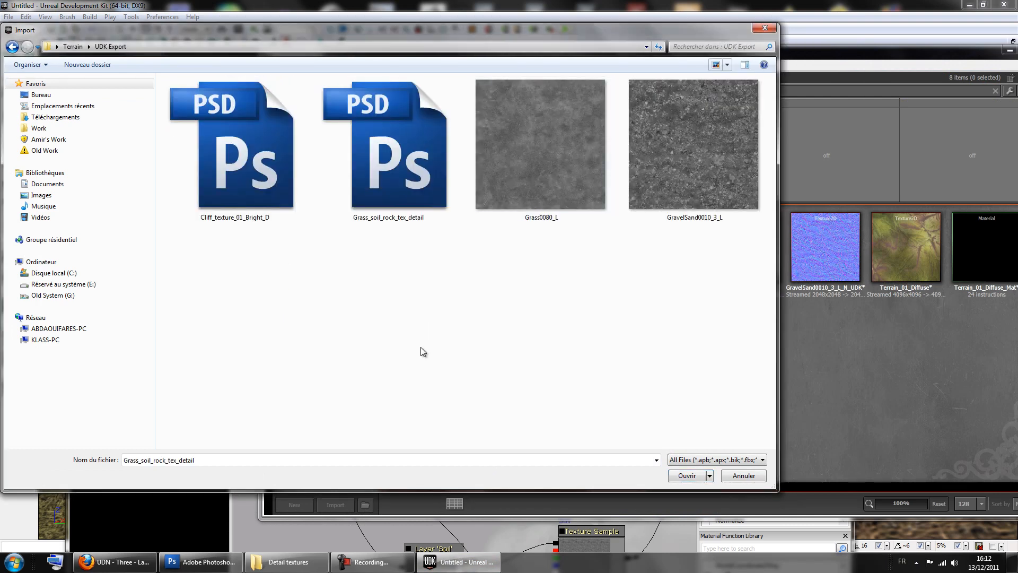
click(698, 475)
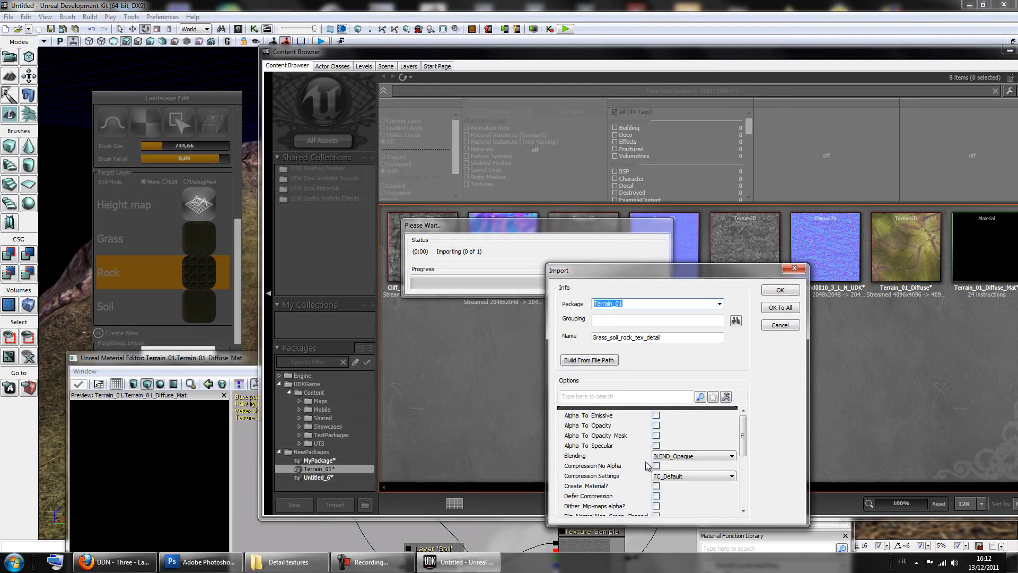
mouse_move(743, 449)
mouse_down()
mouse_move(749, 481)
mouse_move(751, 462)
mouse_up()
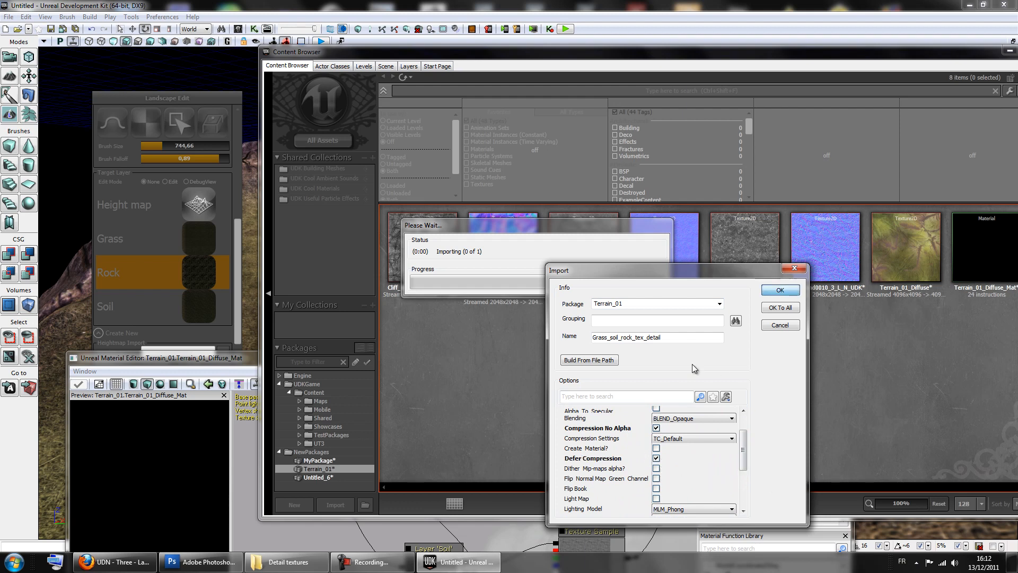
key(Return)
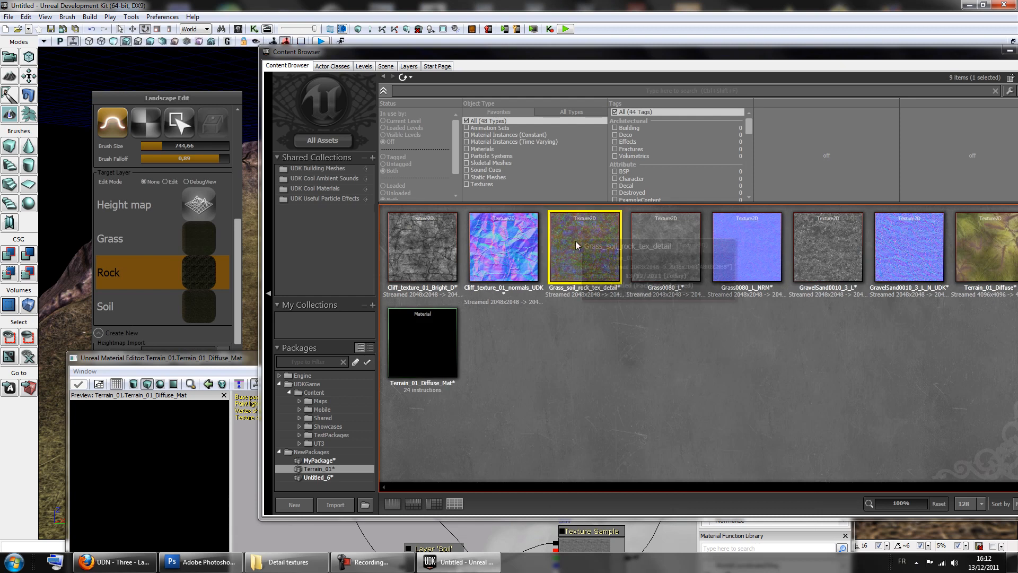
Add a Texture Sample of Grass_soil_rock_tex_detail beside the grayscale detail samples in the Terrain_01_Diffuse_Mat graph.
drag(227, 365, 180, 138)
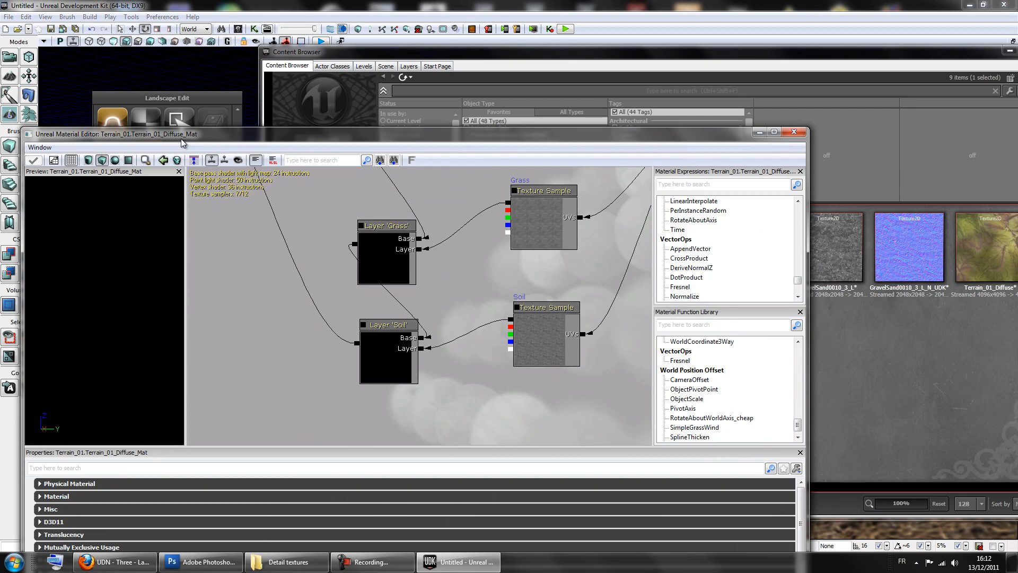
scroll(474, 367, down, 4)
drag(514, 378, 510, 379)
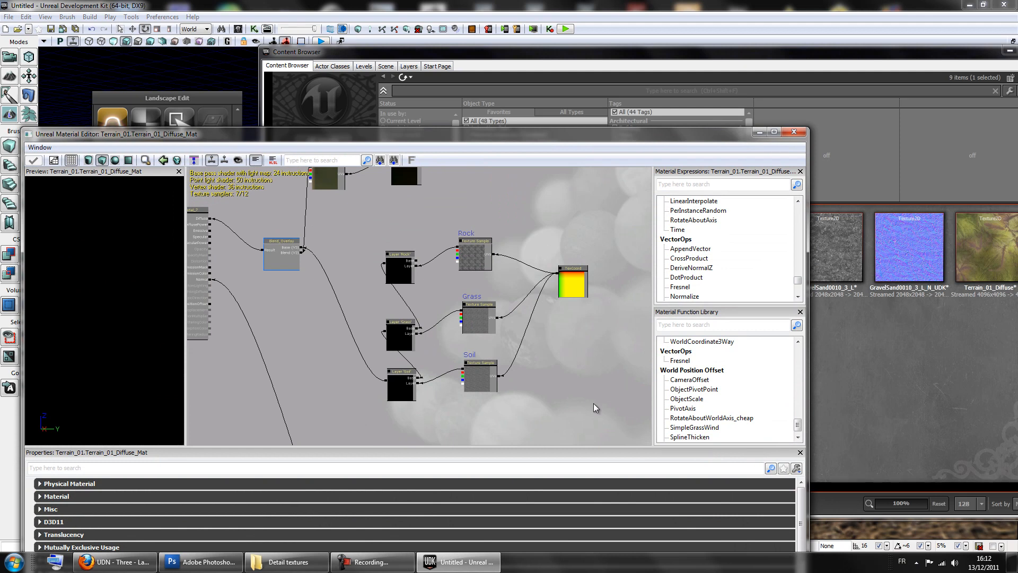
click(533, 333)
drag(460, 219, 511, 348)
scroll(512, 348, up, 2)
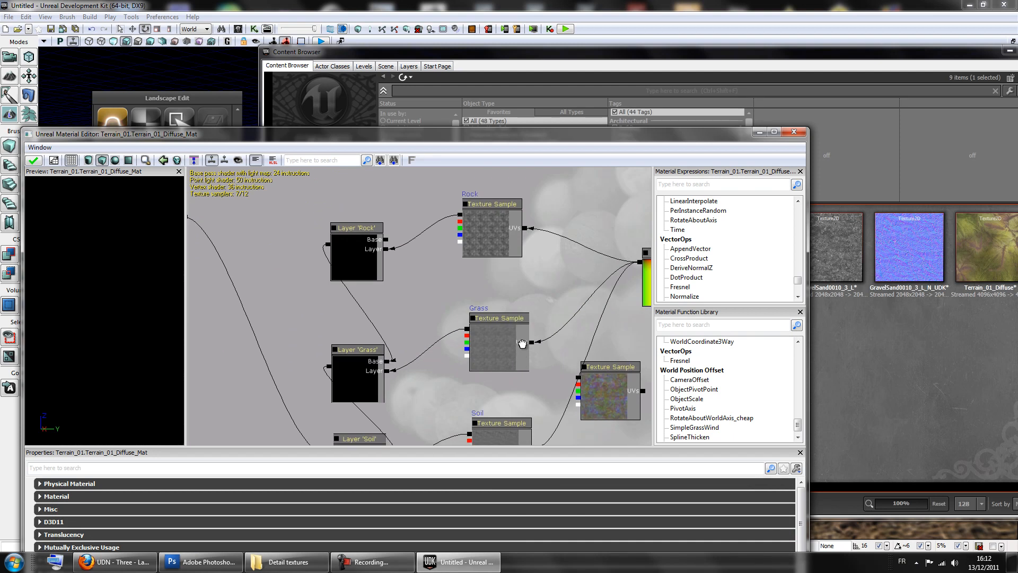
Delete the three separate grayscale Texture Samples feeding the Rock, Grass and Soil layers of the diffuse blend.
click(491, 221)
ctrl+click(501, 318)
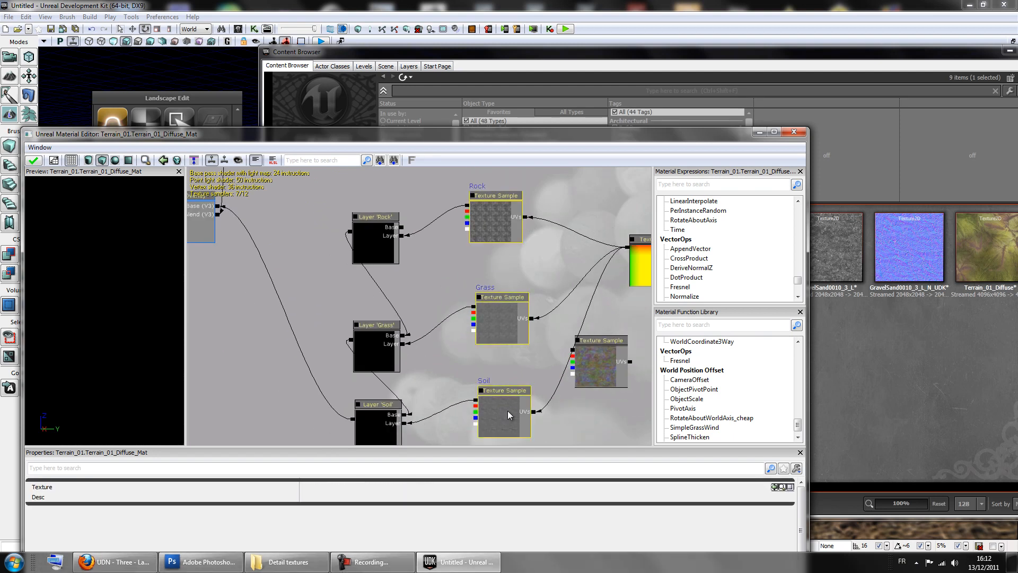
key(Return)
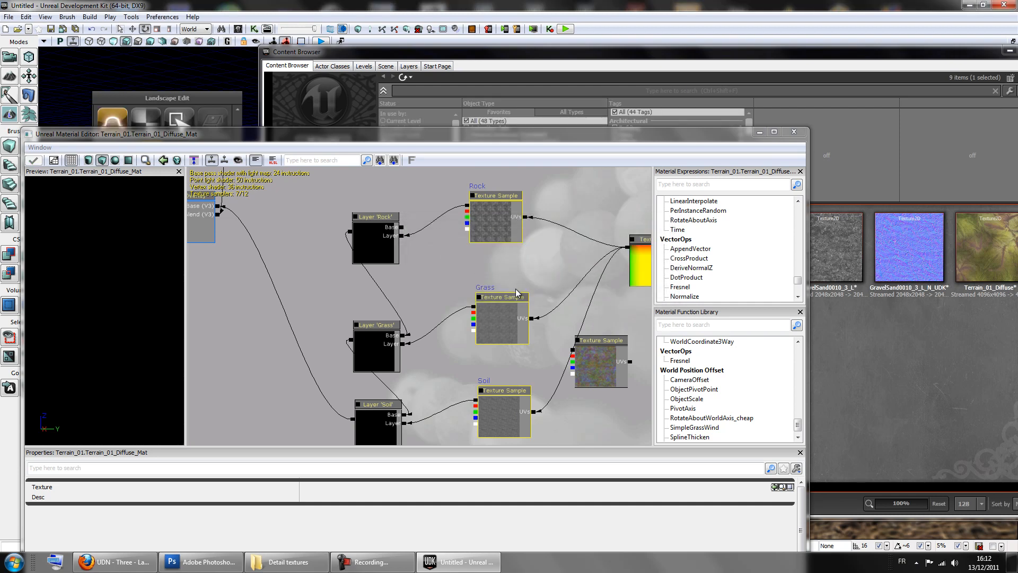
drag(554, 289, 552, 233)
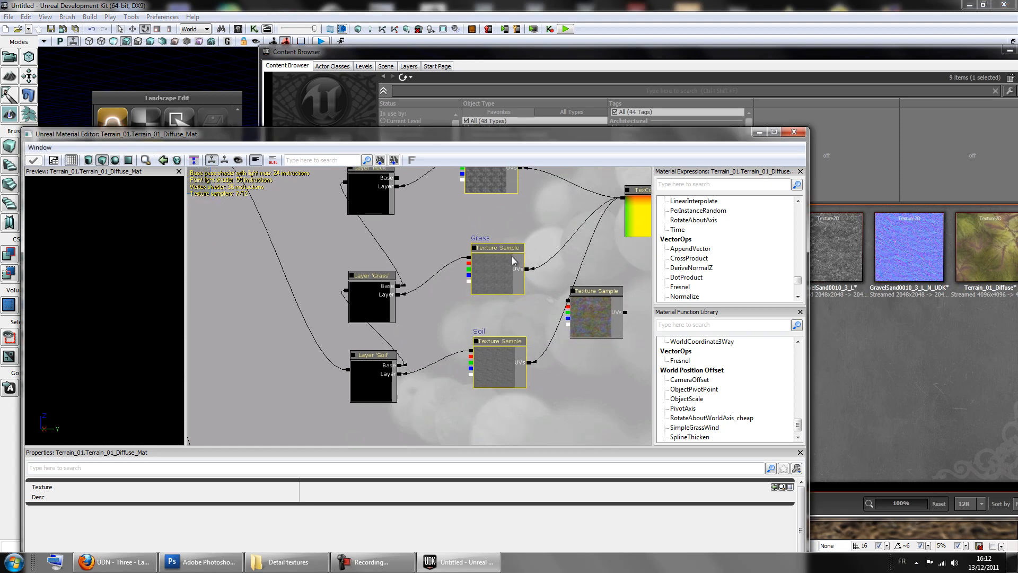
key(Delete)
Move the packed Texture Sample closer to the layer nodes and connect the texture coordinate node to its UVs.
click(591, 315)
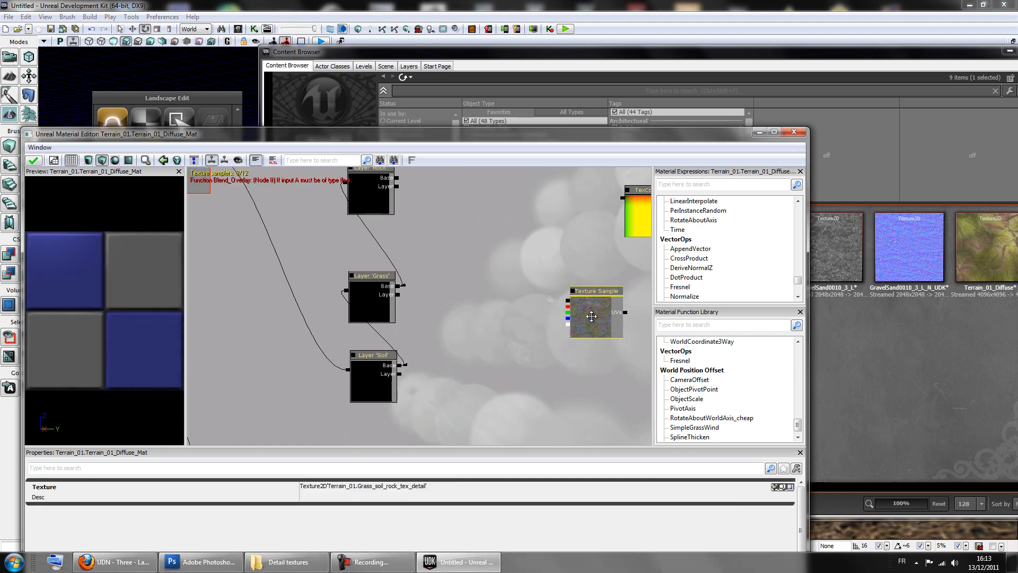
drag(590, 317, 533, 276)
drag(623, 198, 574, 274)
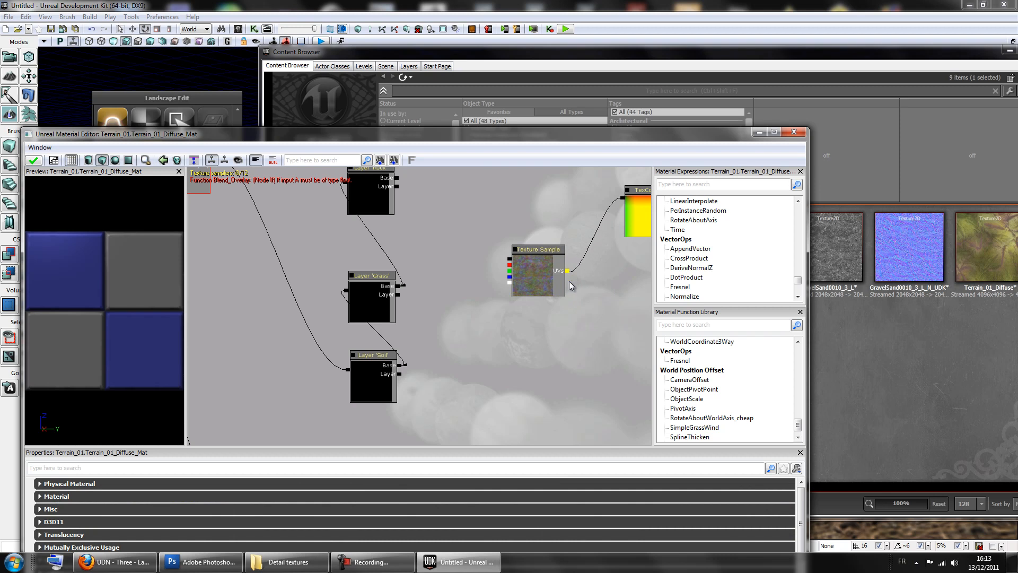
scroll(547, 302, down, 5)
drag(530, 247, 530, 253)
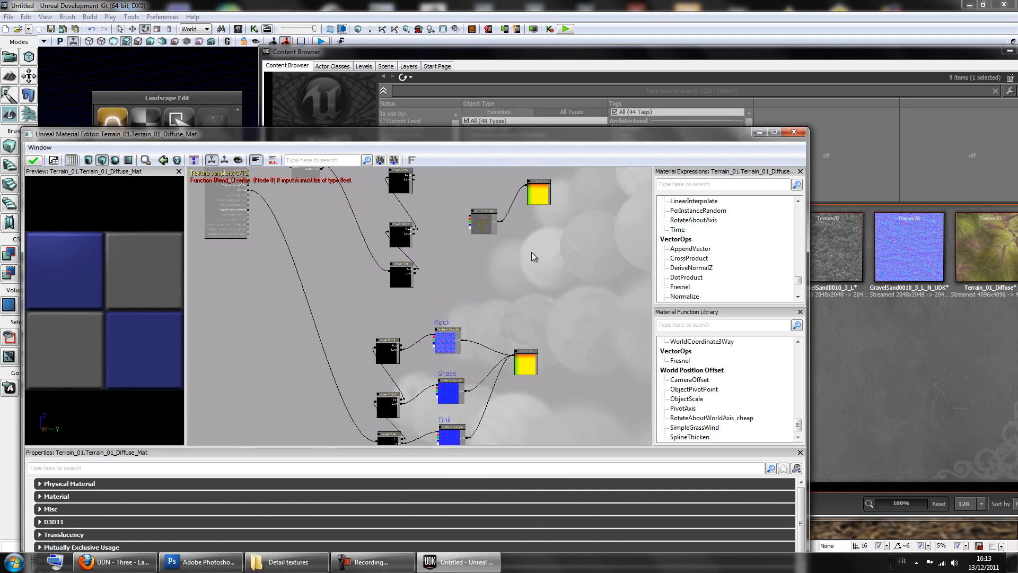
Delete the TexCoord node feeding the normal map samples and move the other TexCoord between the packed sample and the normal maps.
click(526, 357)
drag(546, 337, 560, 308)
scroll(559, 307, up, 3)
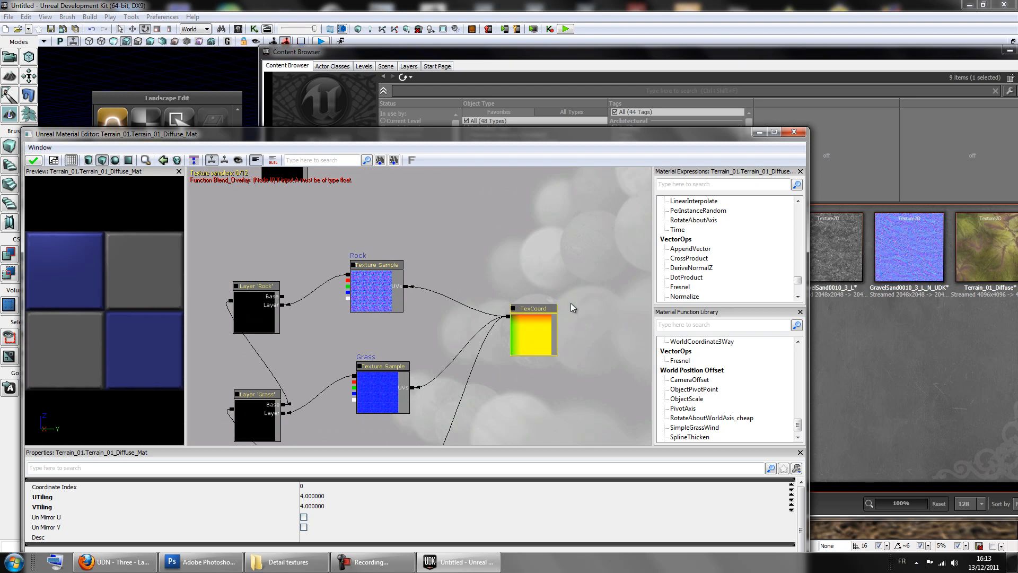
click(568, 302)
scroll(530, 285, down, 5)
drag(548, 207, 578, 299)
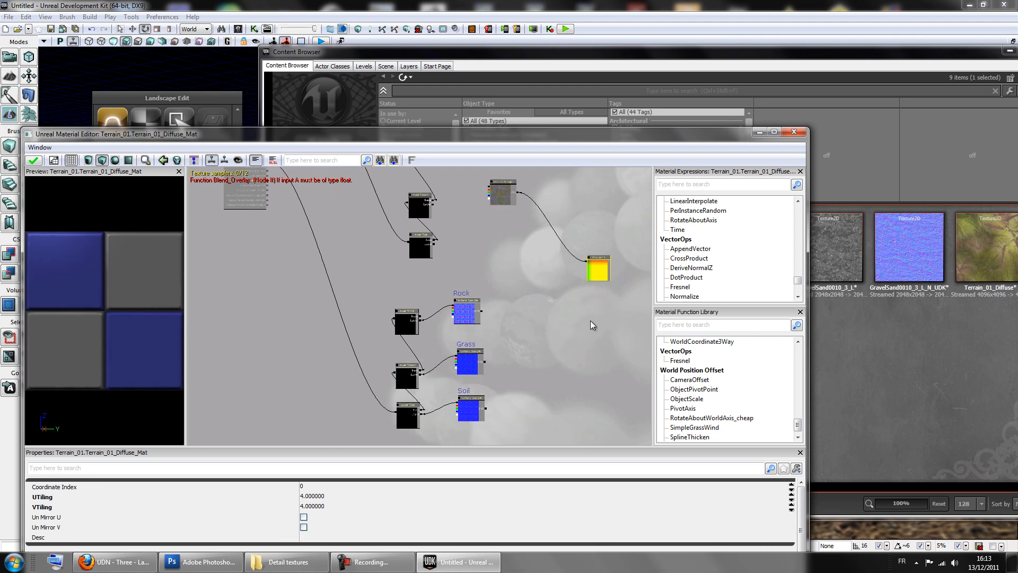
scroll(570, 313, up, 2)
drag(555, 274, 551, 303)
Connect the shared TexCoord node to the UVs of the Rock, Grass and Soil normal map samples.
drag(597, 256, 413, 345)
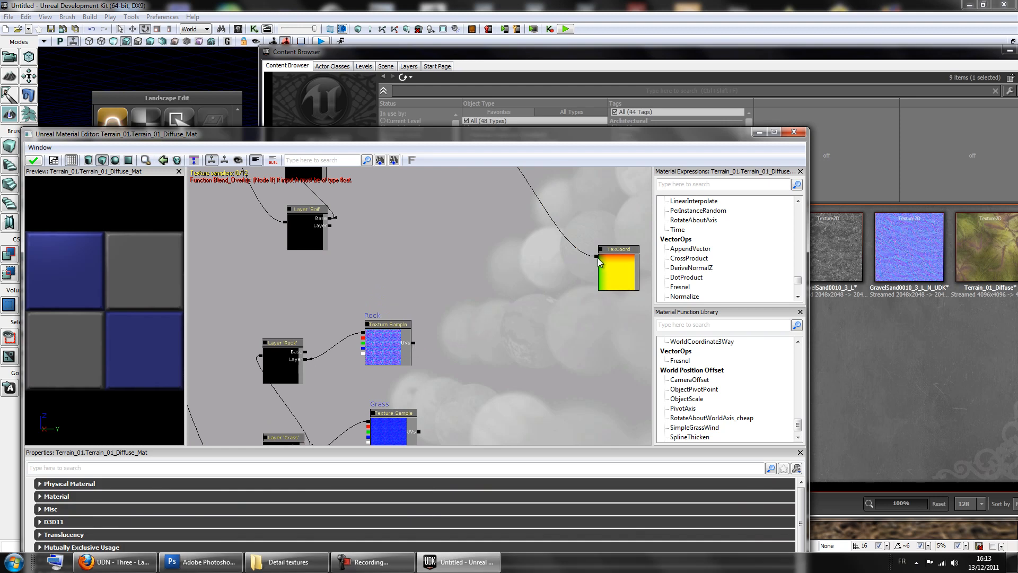
drag(596, 256, 419, 381)
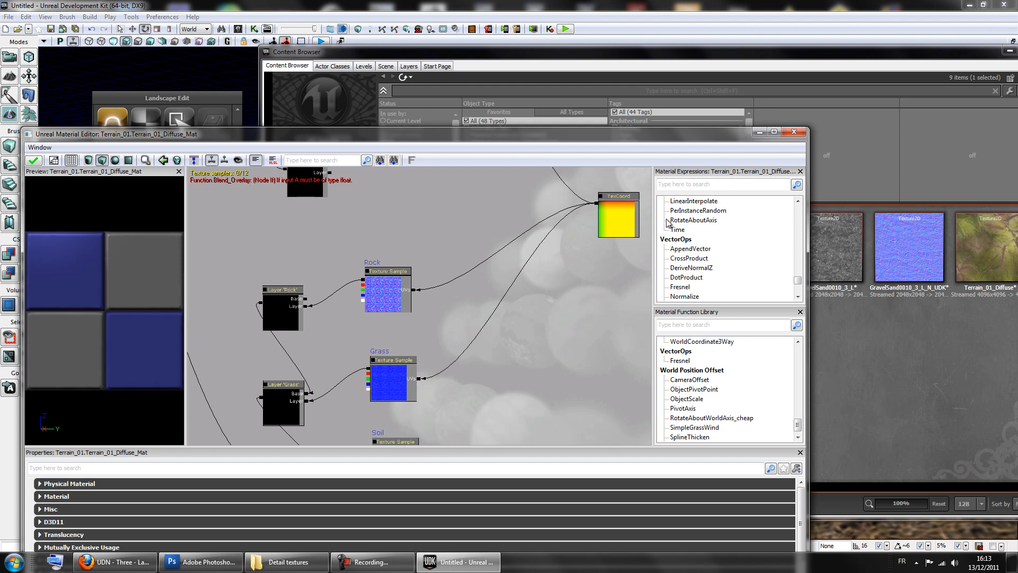
drag(596, 206, 425, 398)
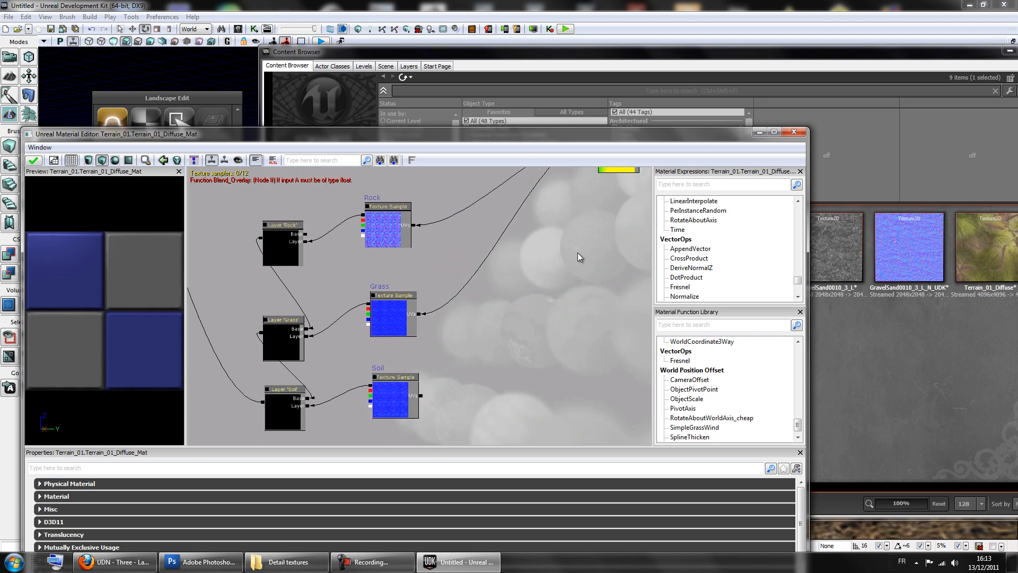
drag(580, 198, 567, 241)
drag(585, 206, 411, 385)
drag(523, 260, 532, 445)
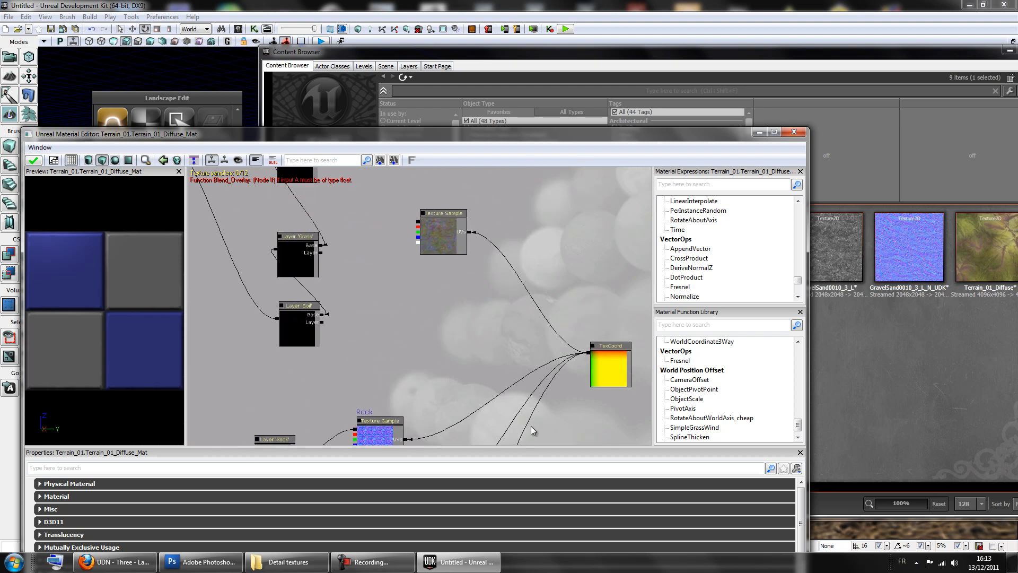
Move the packed Texture Sample away from the layer nodes, add a ComponentMask between them and feed it the sample's full-color output.
drag(472, 286, 477, 297)
drag(446, 240, 518, 235)
drag(481, 288, 529, 301)
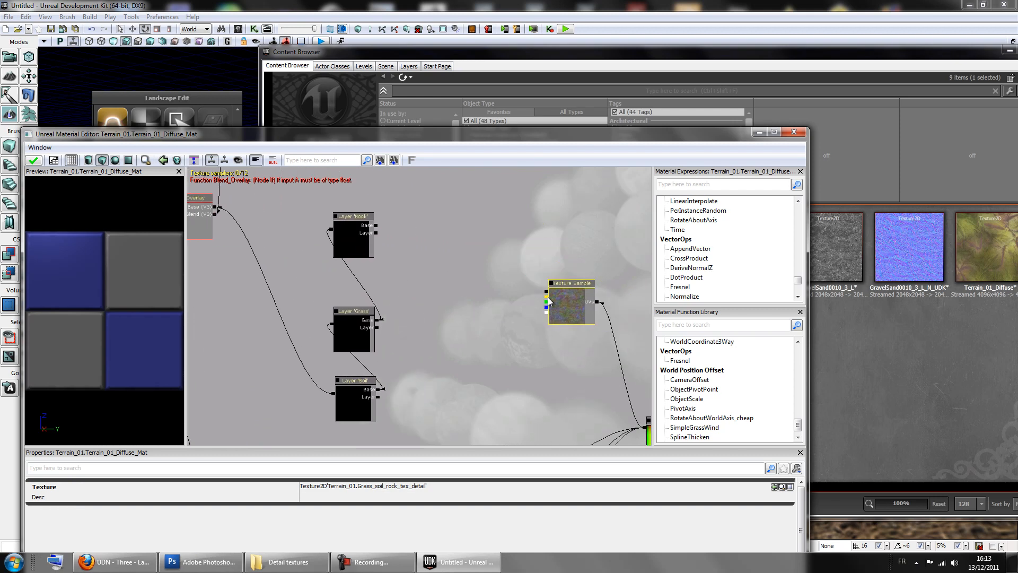
click(520, 297)
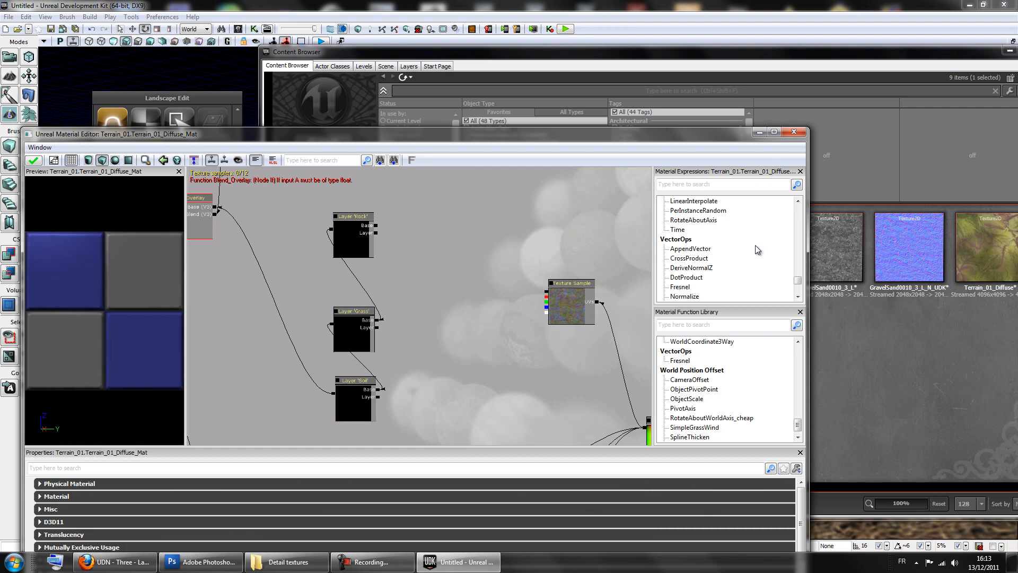
click(703, 184)
text(com)
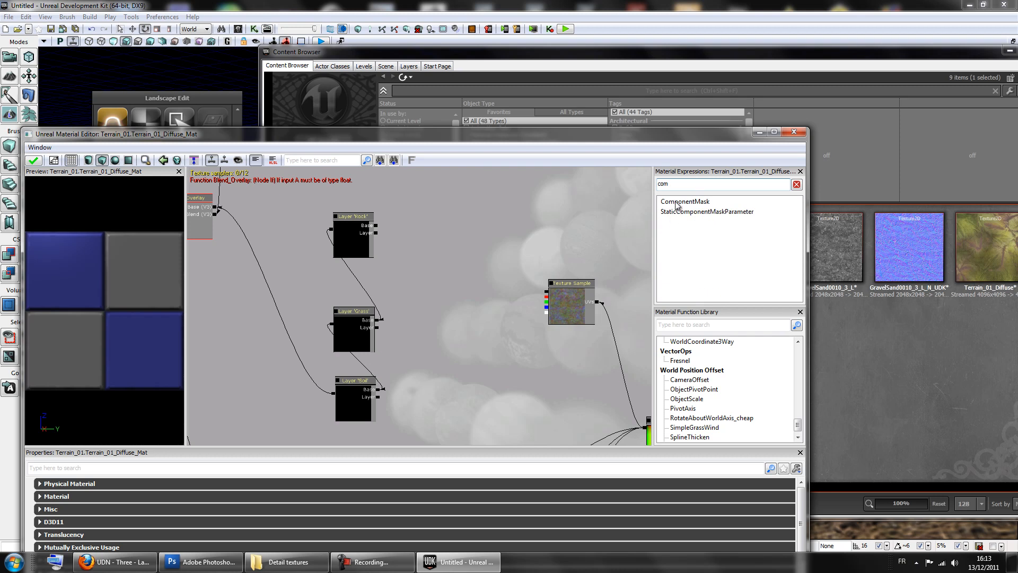
drag(675, 202, 451, 252)
drag(513, 313, 507, 292)
scroll(507, 291, up, 2)
drag(555, 262, 481, 219)
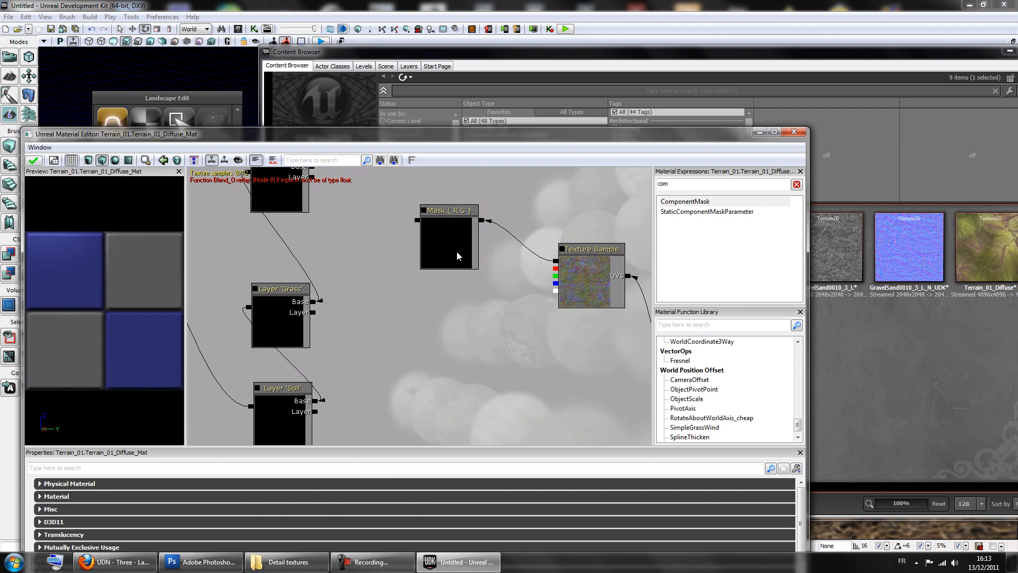
Connect the ComponentMask to the Rock layer's Layer input and limit the mask to the R channel.
drag(392, 308, 435, 329)
drag(461, 241, 358, 200)
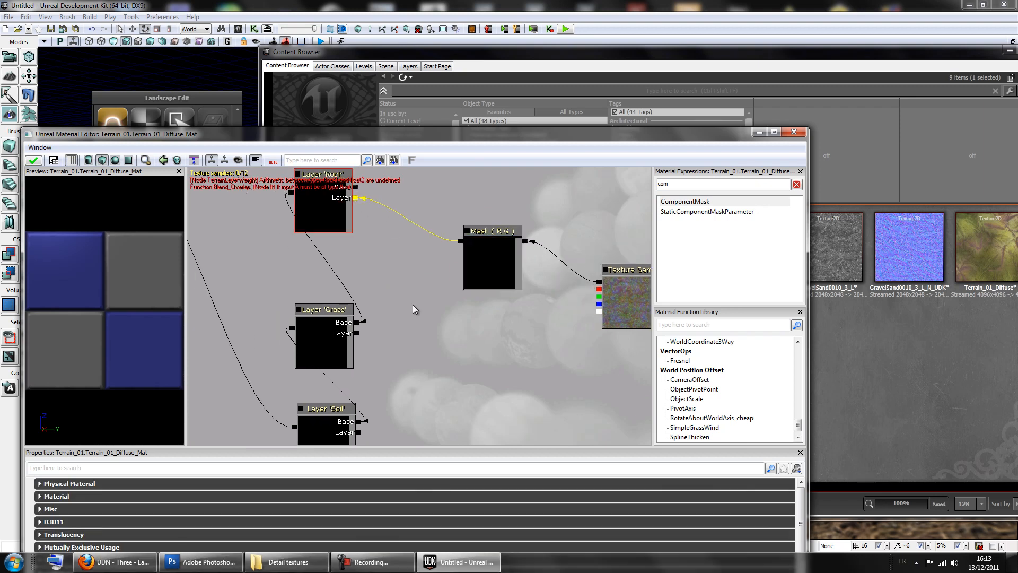
drag(410, 330, 445, 335)
click(524, 271)
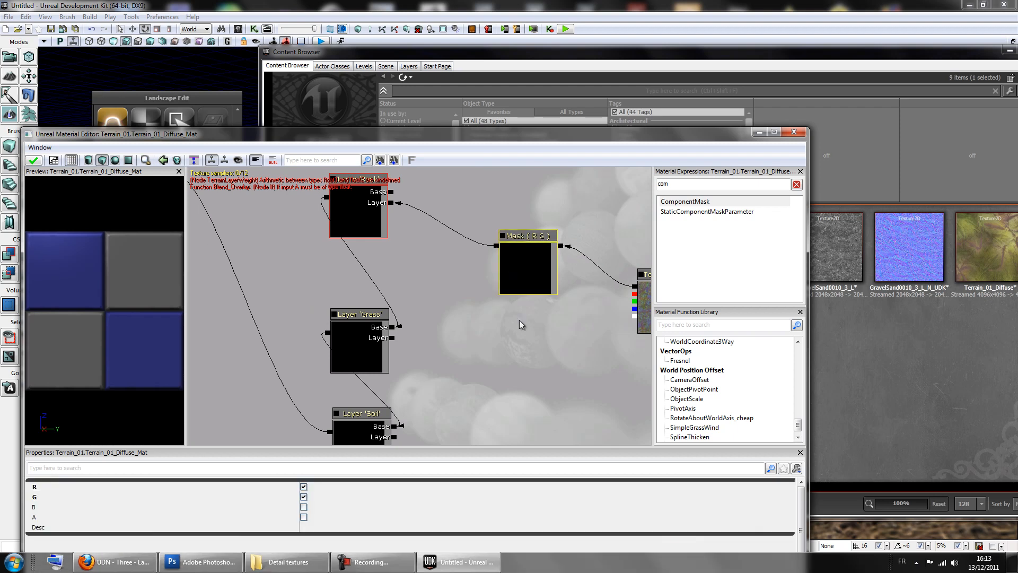
click(304, 498)
drag(530, 295, 487, 300)
click(631, 334)
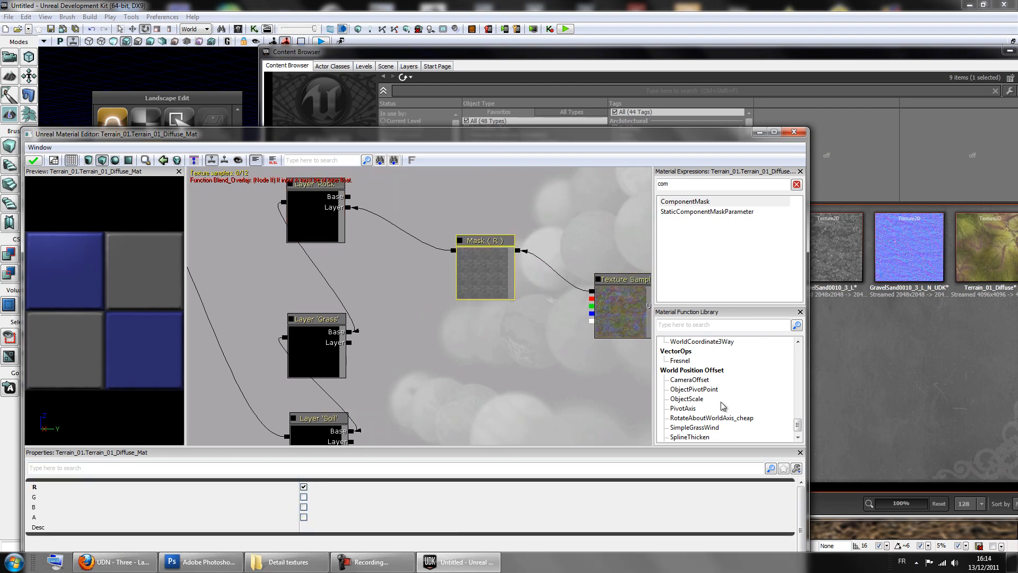
Switch to Photoshop, dismiss the Save As dialog and examine only the red channel of Grass_soil_rock_tex_detail.tga.
click(203, 563)
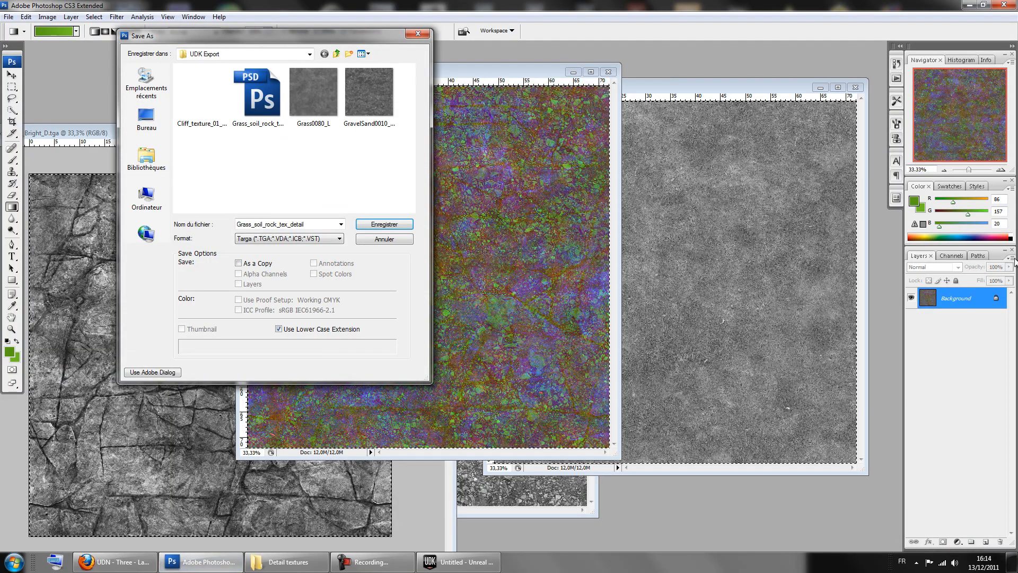
click(390, 225)
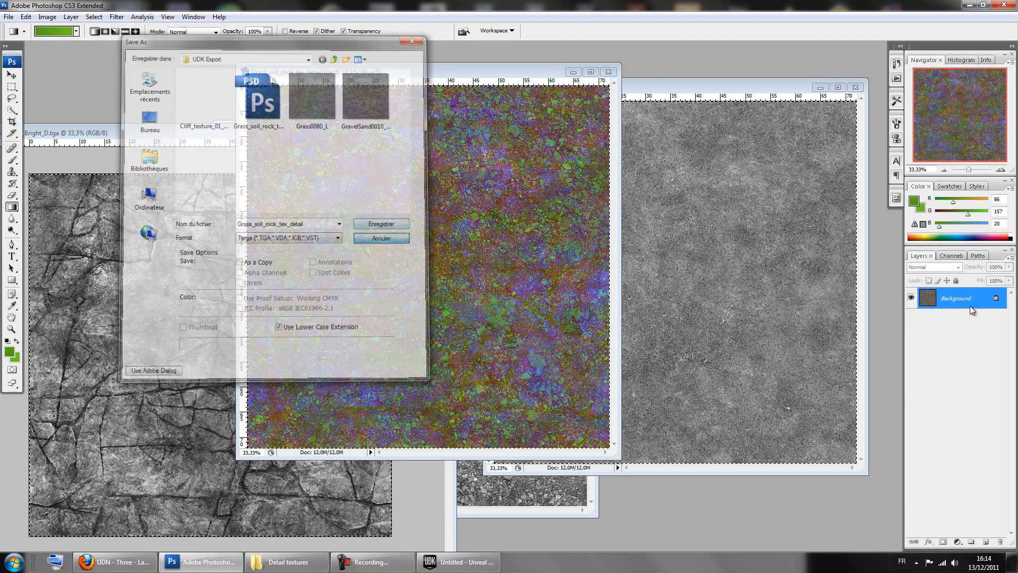
click(946, 255)
click(921, 296)
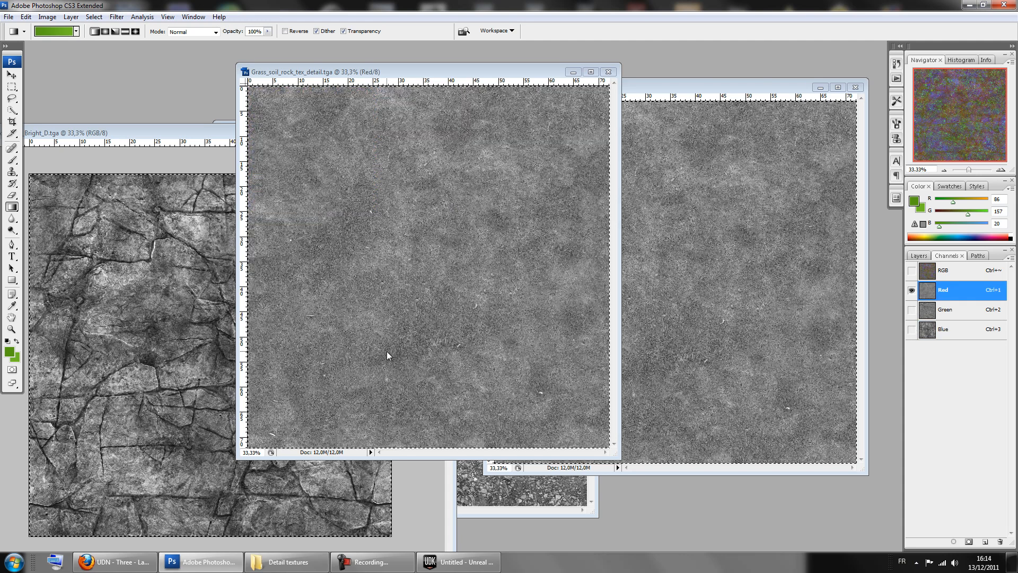
click(969, 5)
In UDK, connect the R mask to the Grass layer instead of the Rock layer and place the mask beside Grass.
mouse_move(461, 280)
mouse_down()
mouse_move(519, 300)
mouse_move(460, 277)
mouse_up()
drag(500, 313, 531, 263)
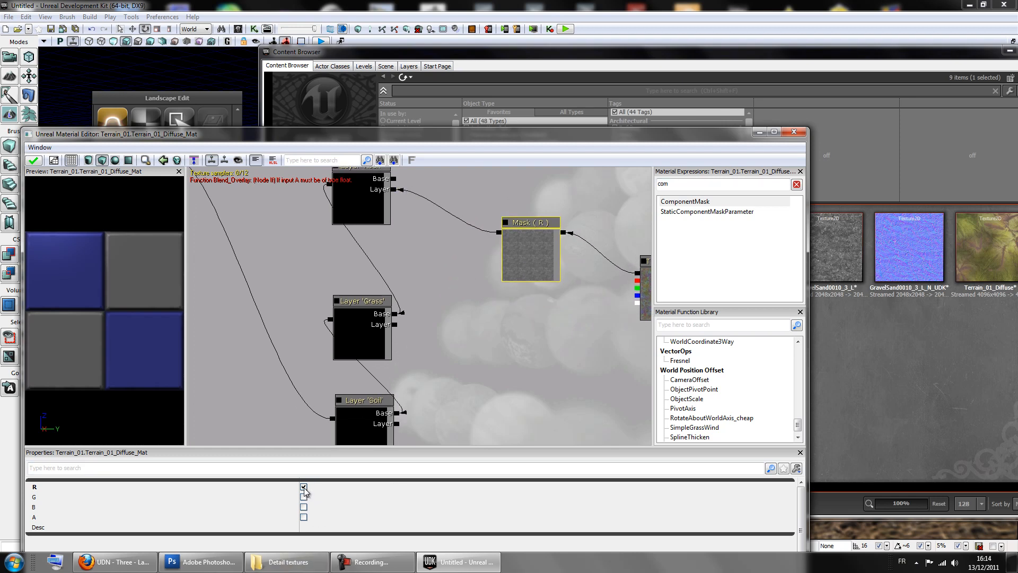
drag(499, 232, 421, 295)
drag(481, 364, 502, 276)
drag(519, 199, 420, 294)
drag(525, 273, 485, 271)
alt+click(422, 215)
right_click(422, 203)
click(453, 209)
click(540, 234)
ctrl+drag(552, 219, 541, 304)
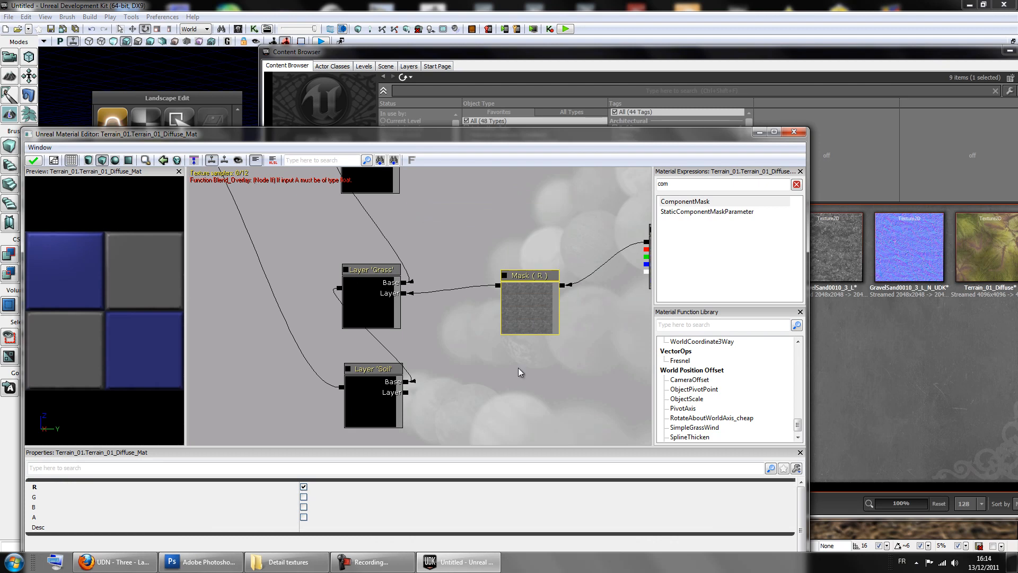
Duplicate the R ComponentMask and place the copy above the original, beside the Rock layer.
drag(537, 182, 520, 249)
click(520, 249)
key(ctrl+v)
ctrl+drag(522, 387, 505, 242)
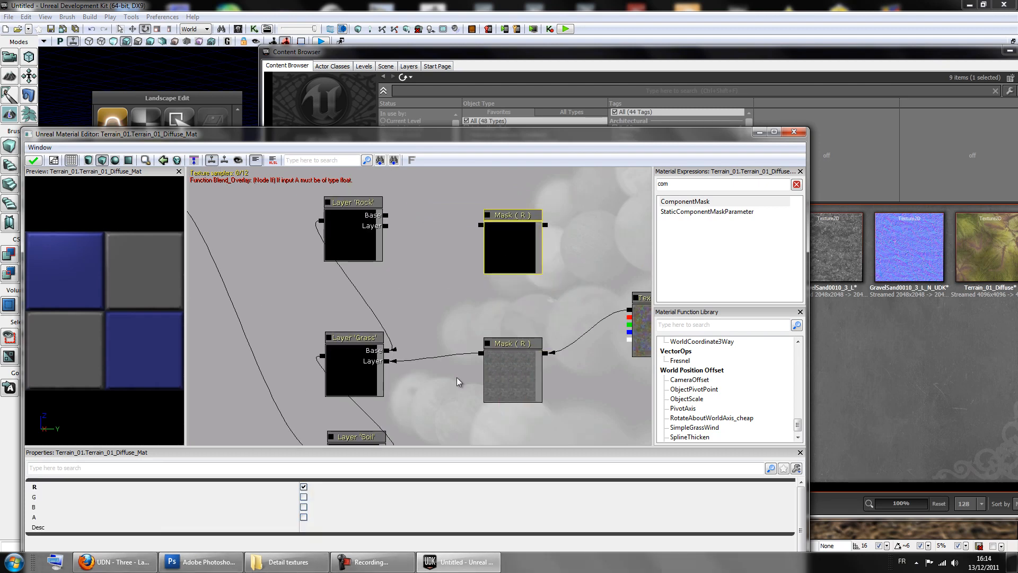
Switch to Photoshop to examine the packed texture's green channel, and return to UDK.
click(209, 562)
click(911, 291)
click(912, 310)
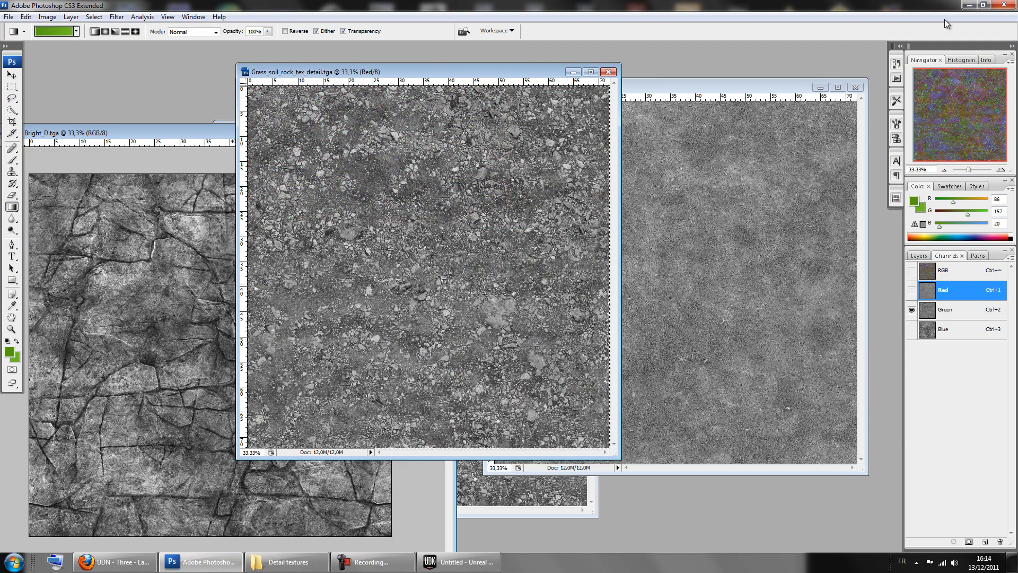
key(alt+Tab)
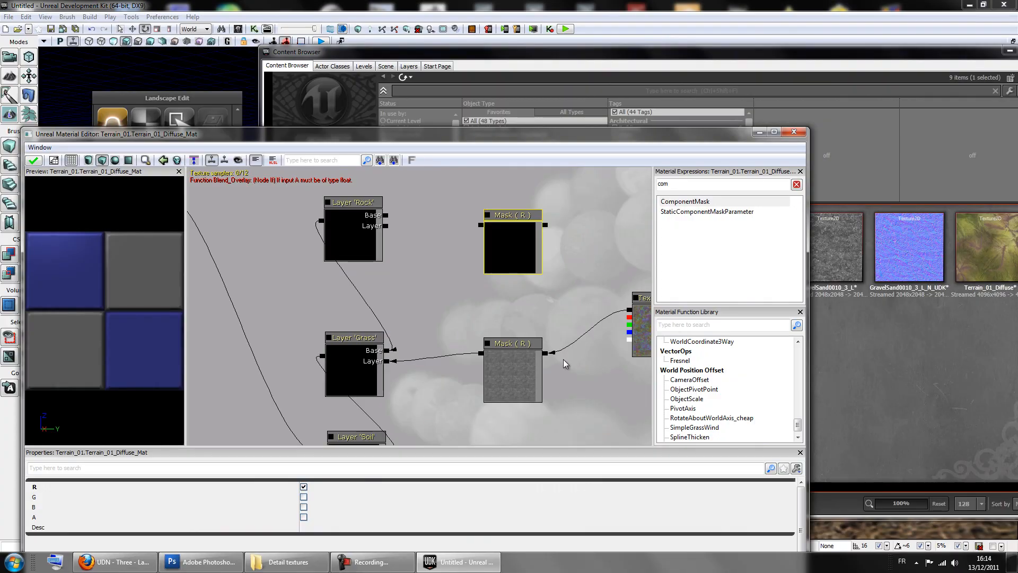
click(201, 562)
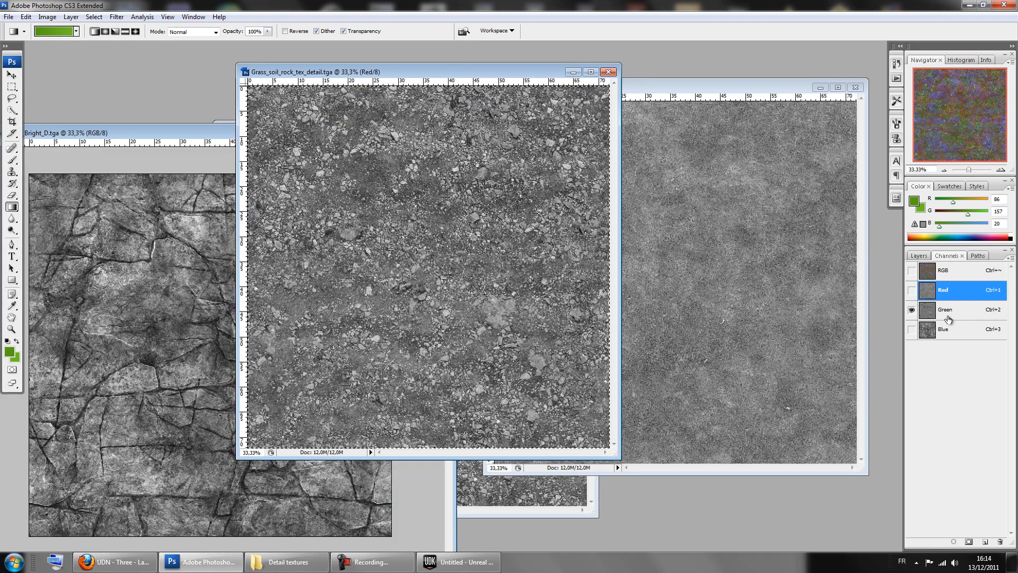
click(945, 313)
key(alt+Tab)
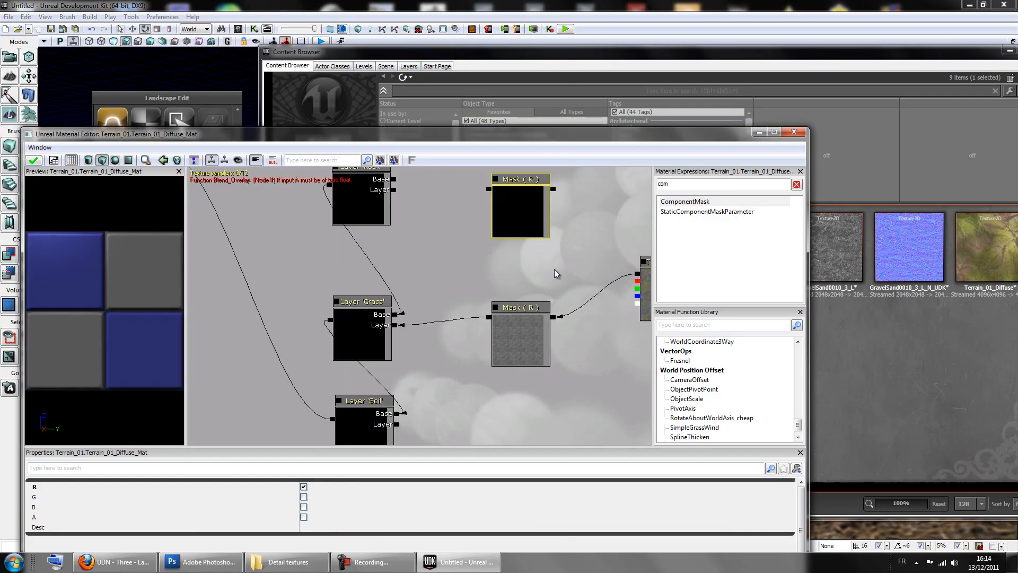
Wire the duplicated mask between the packed Texture Sample and the Soil layer, and set it to the G channel only.
mouse_move(536, 246)
mouse_down()
mouse_move(533, 259)
mouse_move(527, 239)
mouse_up()
drag(514, 203, 409, 388)
drag(581, 415, 555, 374)
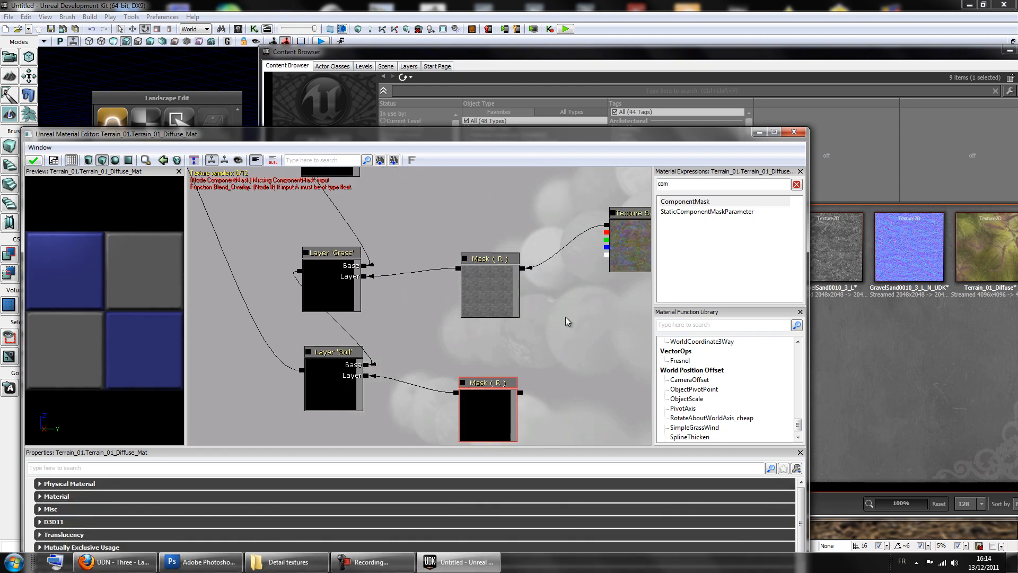
drag(607, 232, 524, 392)
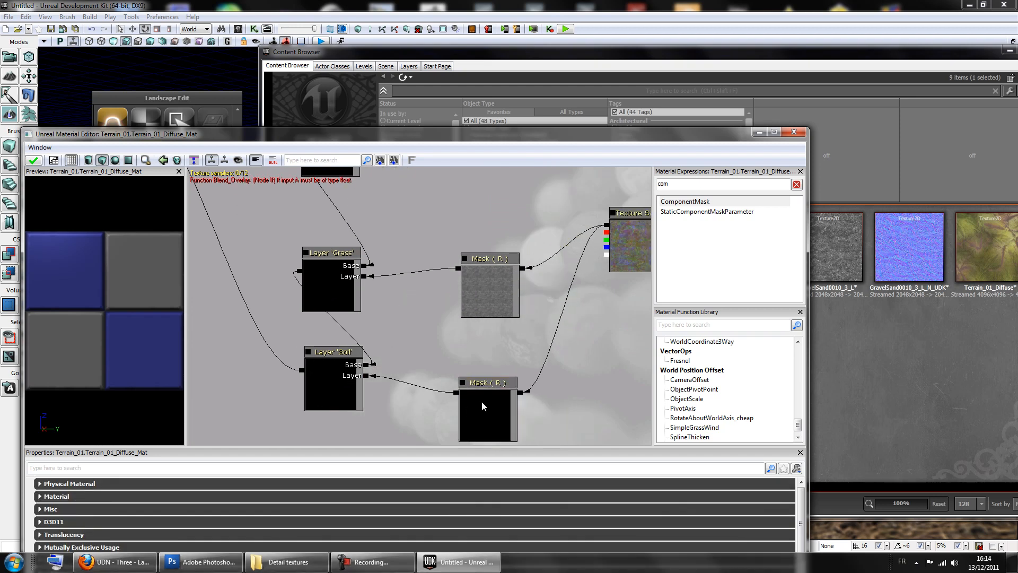
click(481, 402)
click(303, 486)
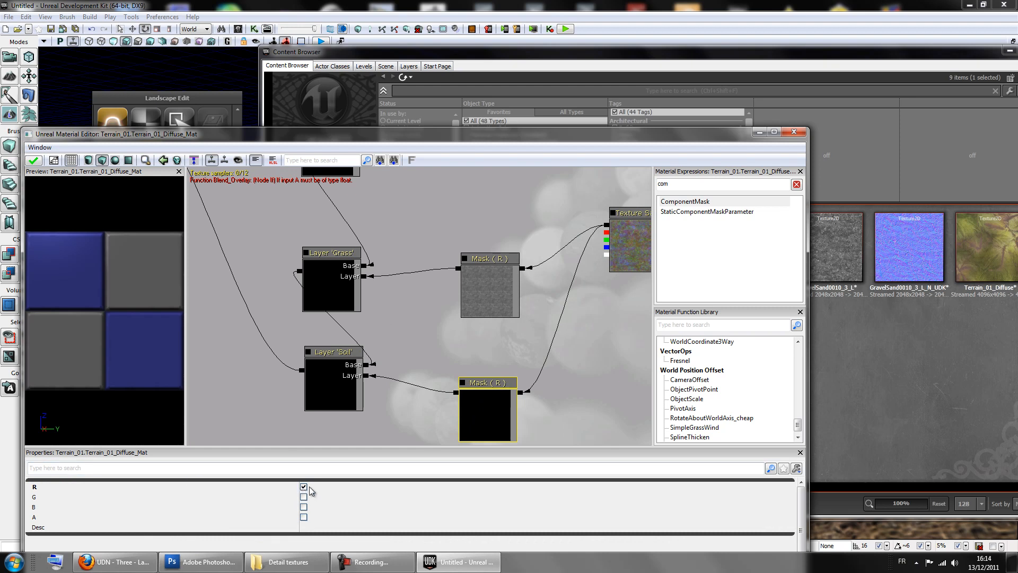
click(303, 497)
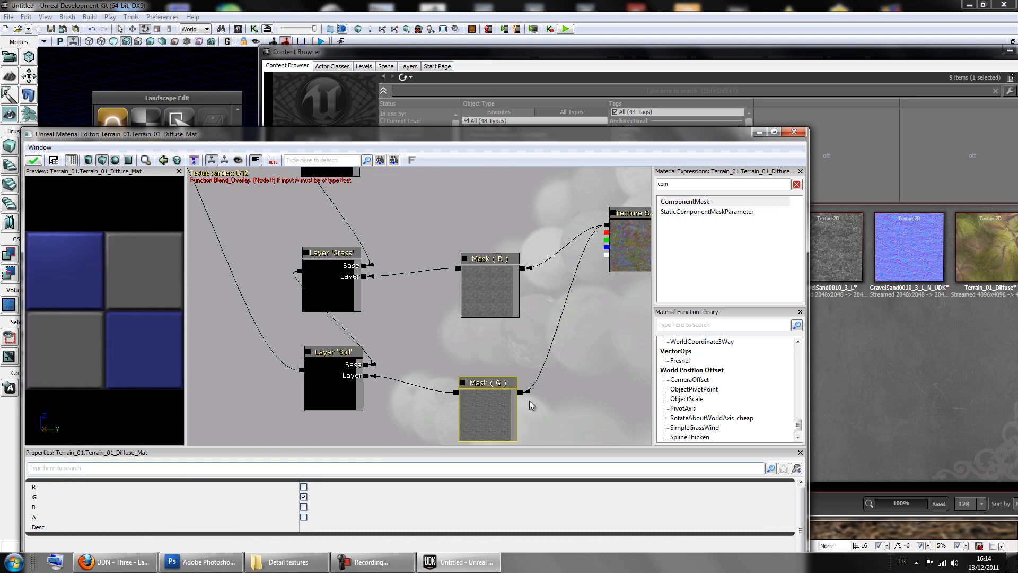
drag(550, 396, 541, 409)
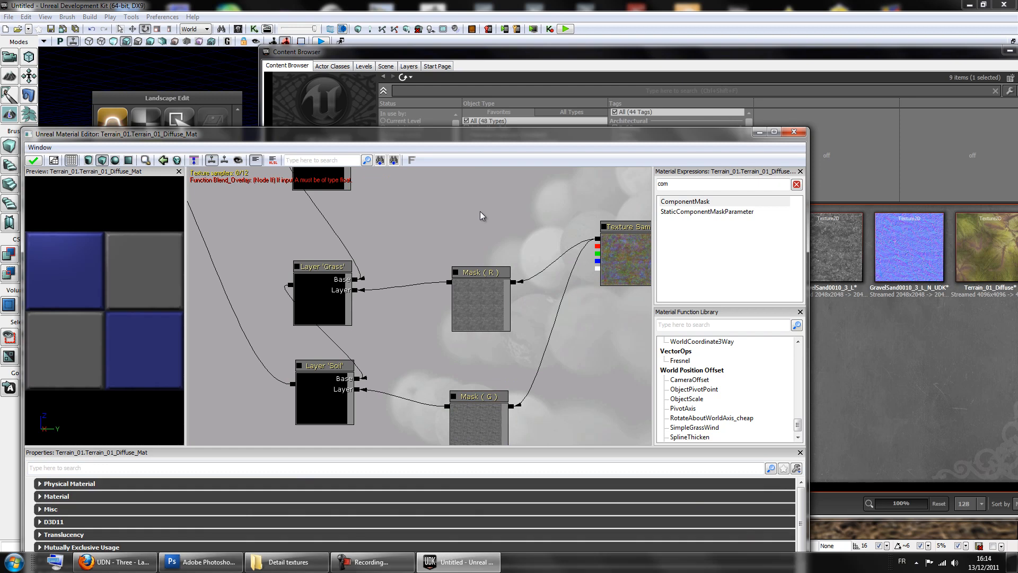
Duplicate the G mask, wire the copy between the packed Texture Sample and the Rock layer, and set it to B only.
key(ctrl+w)
drag(493, 417, 514, 209)
click(528, 213)
drag(451, 208, 400, 206)
click(502, 240)
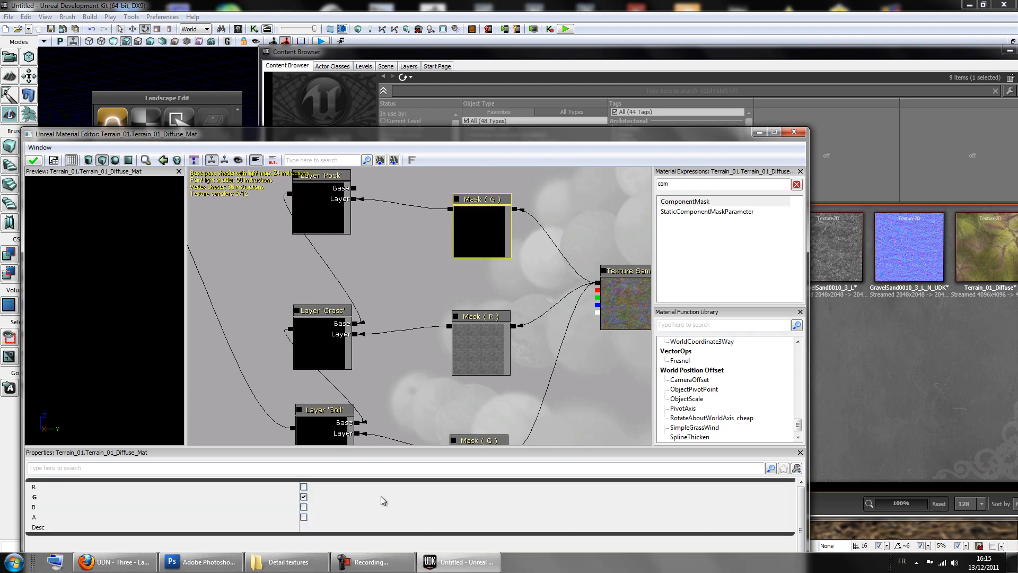
click(303, 497)
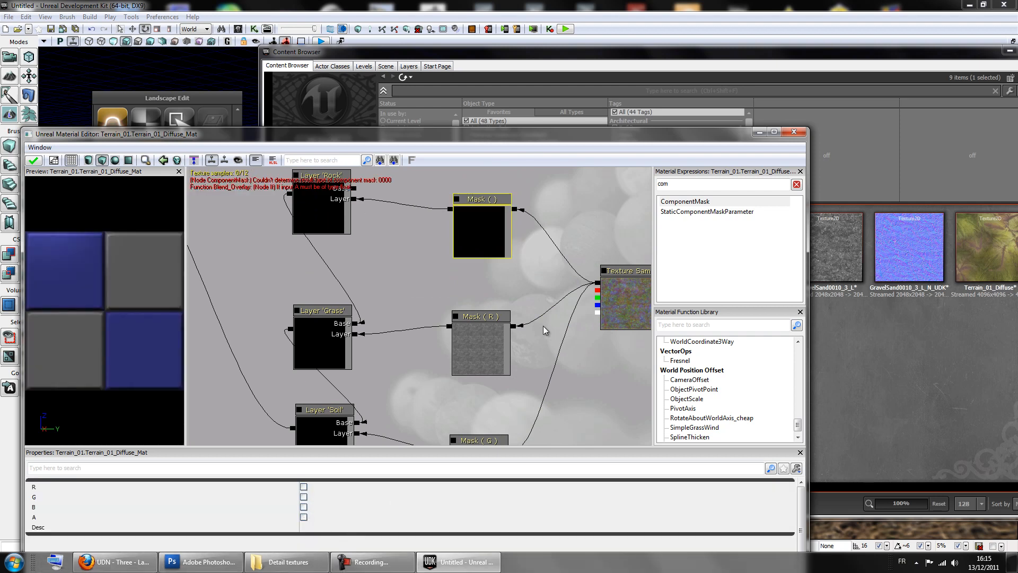
click(303, 506)
Apply the changes to Terrain_01_Diffuse_Mat and close the Material Editor and the Content Browser.
scroll(436, 294, down, 5)
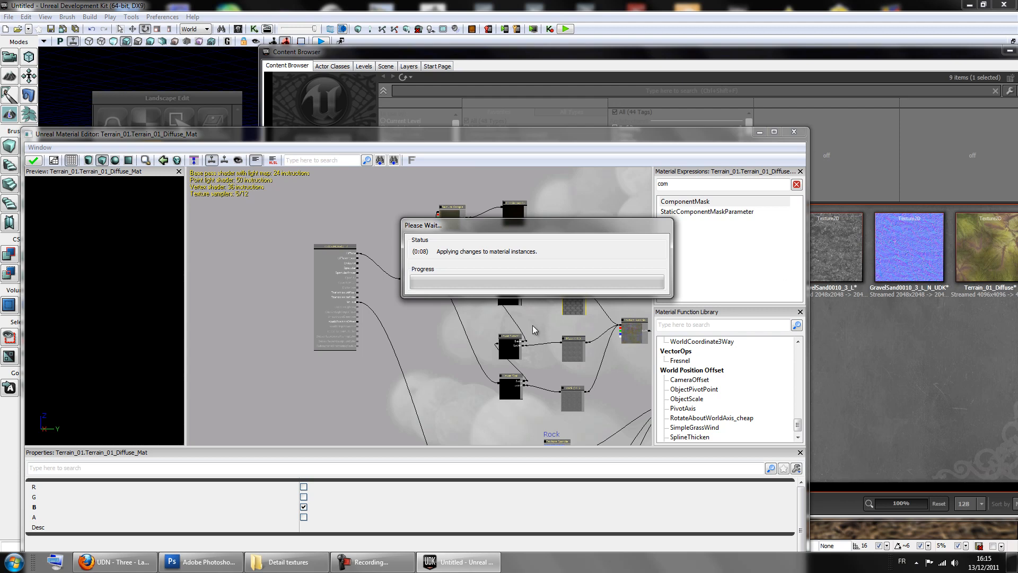
click(793, 132)
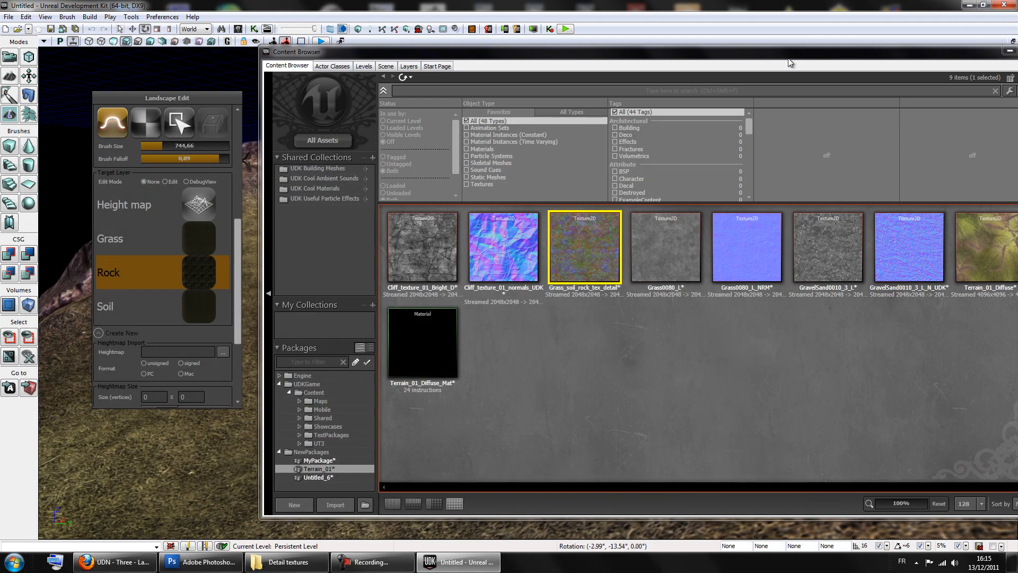
drag(479, 57, 187, 118)
click(753, 113)
Fly across the landscape in the perspective viewport to examine the updated detail textures on the terrain.
right_drag(678, 241, 660, 225)
scroll(693, 245, up, 1)
scroll(192, 237, up, 1)
key(s)
scroll(612, 182, up, 1)
scroll(681, 212, up, 2)
right_drag(518, 222, 433, 224)
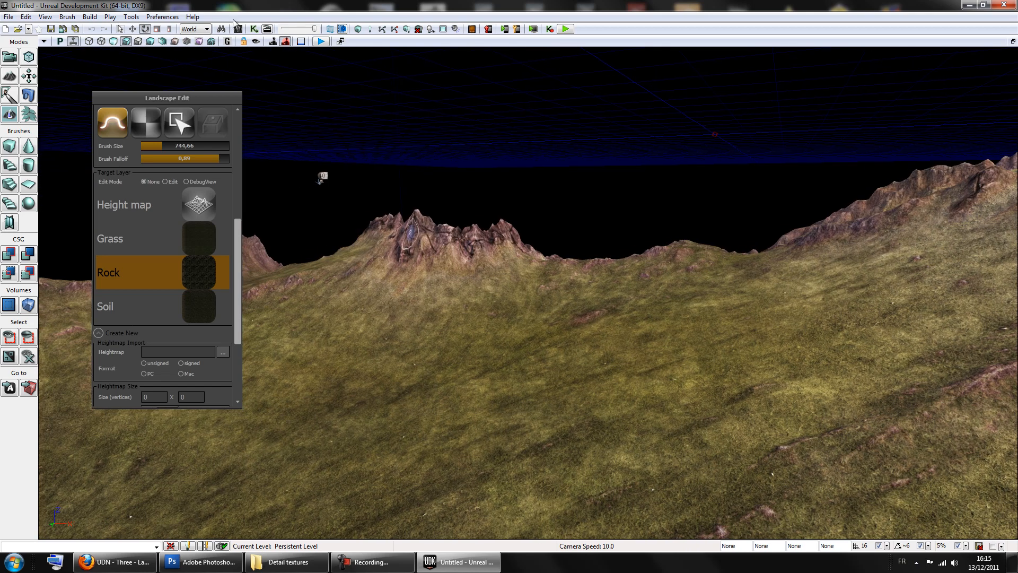
Open Terrain_01_Diffuse_Mat from the Content Browser to look over its node network, and close both windows.
key(ctrl+shift+f)
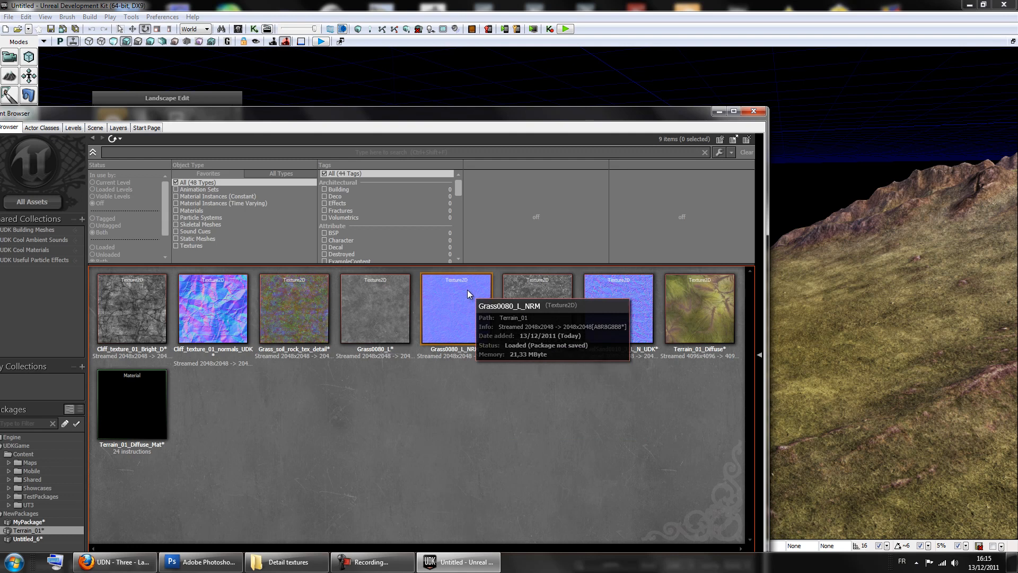
drag(318, 116, 570, 87)
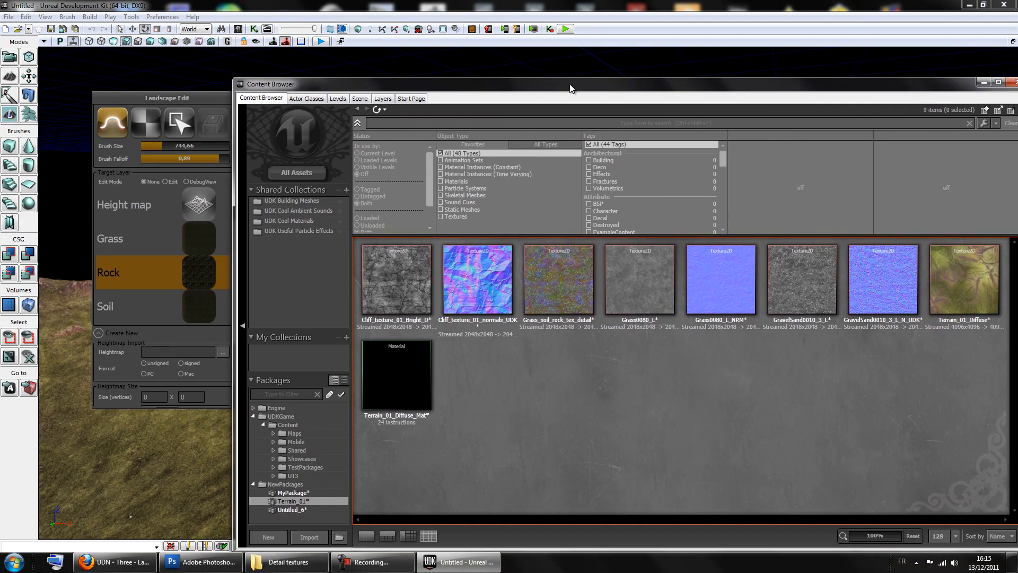
click(398, 381)
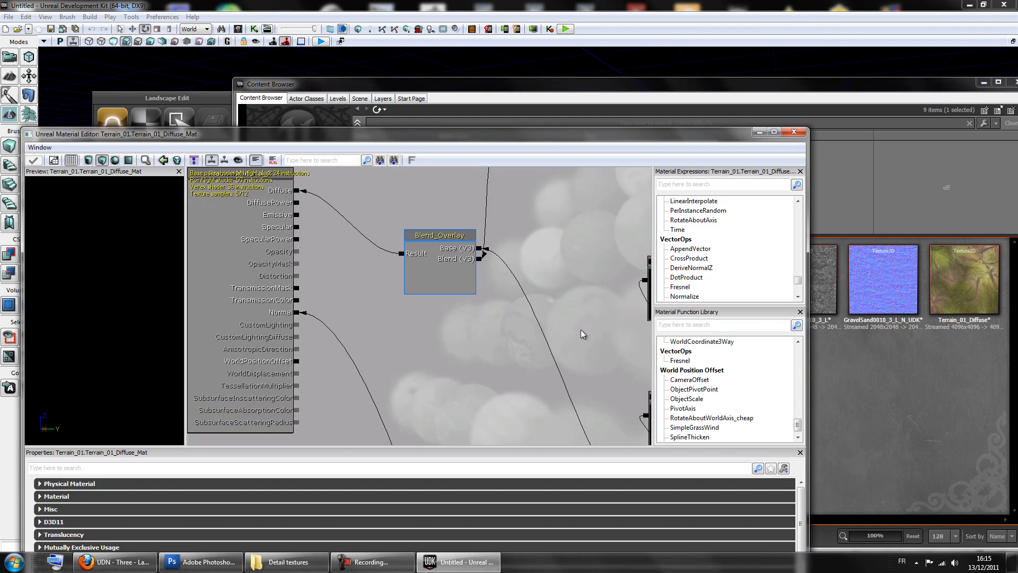
click(794, 132)
click(1014, 82)
Fly around the terrain in the perspective viewport to examine the rock ridges and grassy slopes from several angles.
right_drag(578, 307, 304, 247)
right_drag(410, 232, 576, 262)
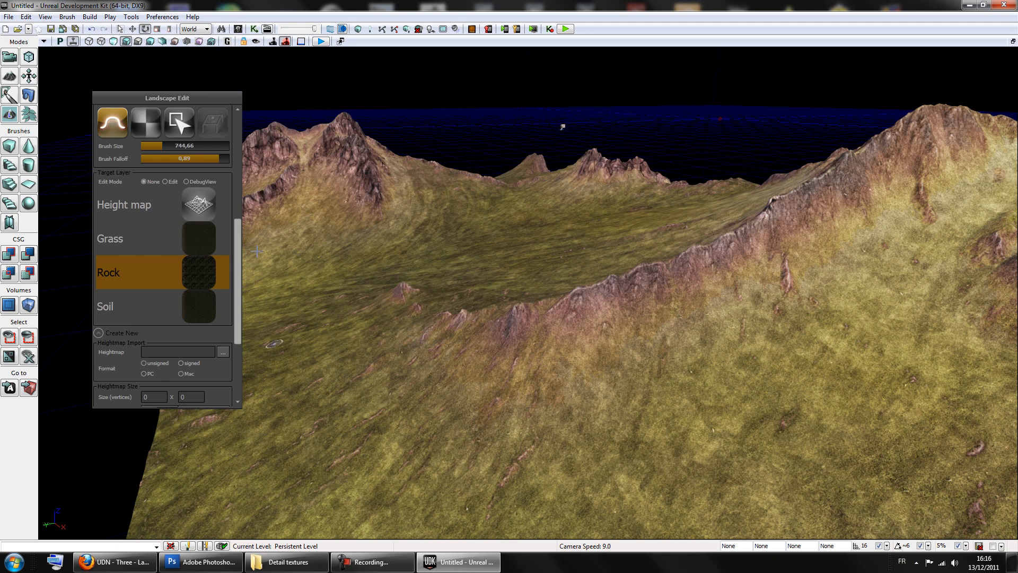
right_drag(432, 240, 509, 340)
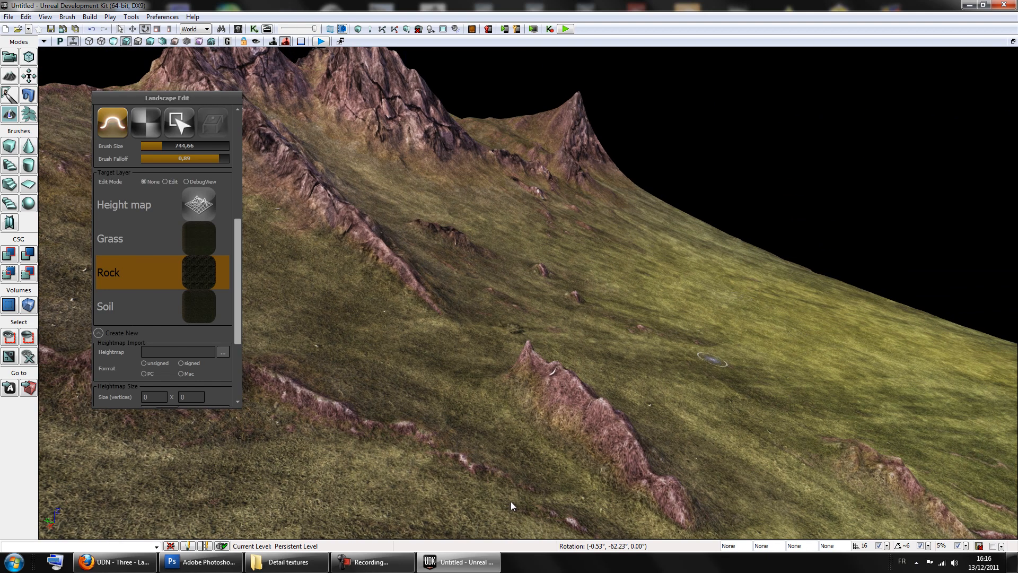
right_drag(686, 360, 474, 400)
right_drag(721, 291, 627, 109)
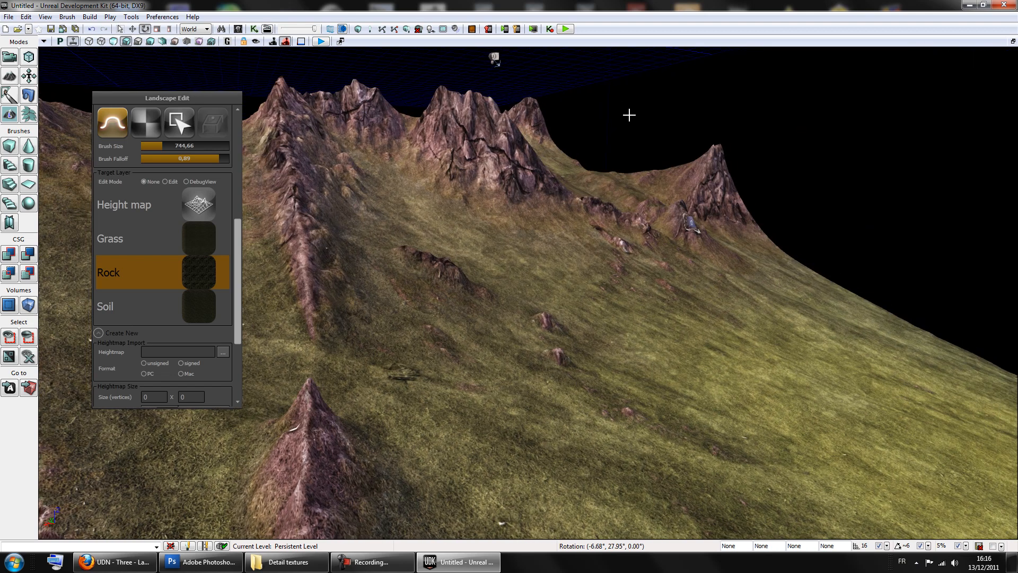
right_drag(509, 102, 712, 271)
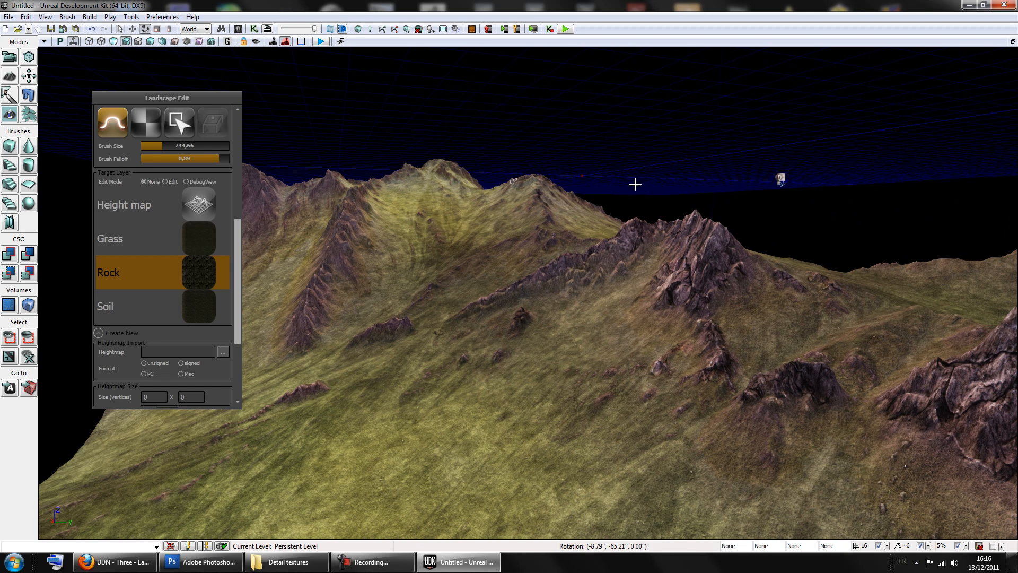
right_drag(635, 184, 653, 185)
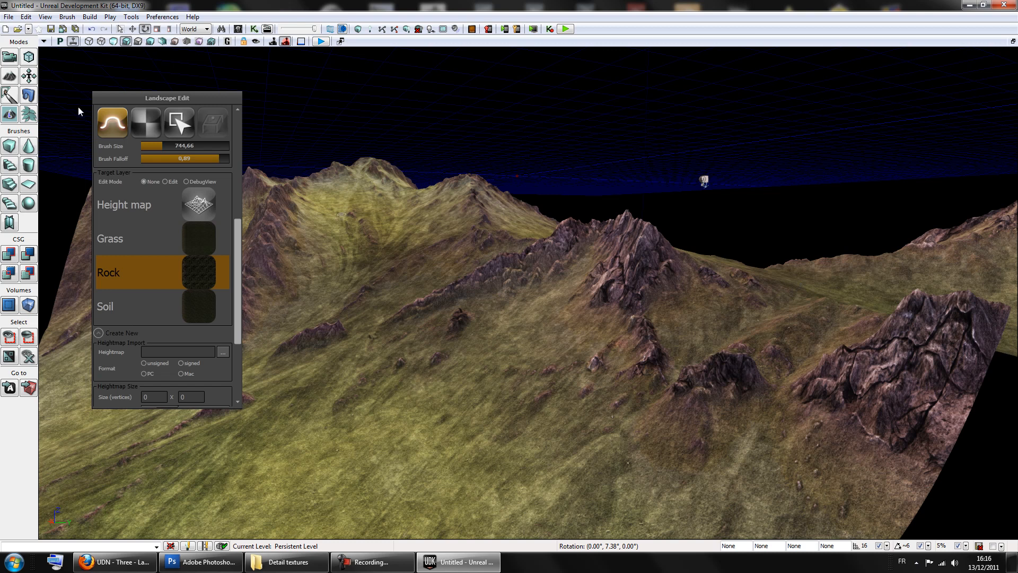
Switch from landscape editing to camera mode and open the landscape's properties to inspect its Max LODLevel setting.
click(14, 58)
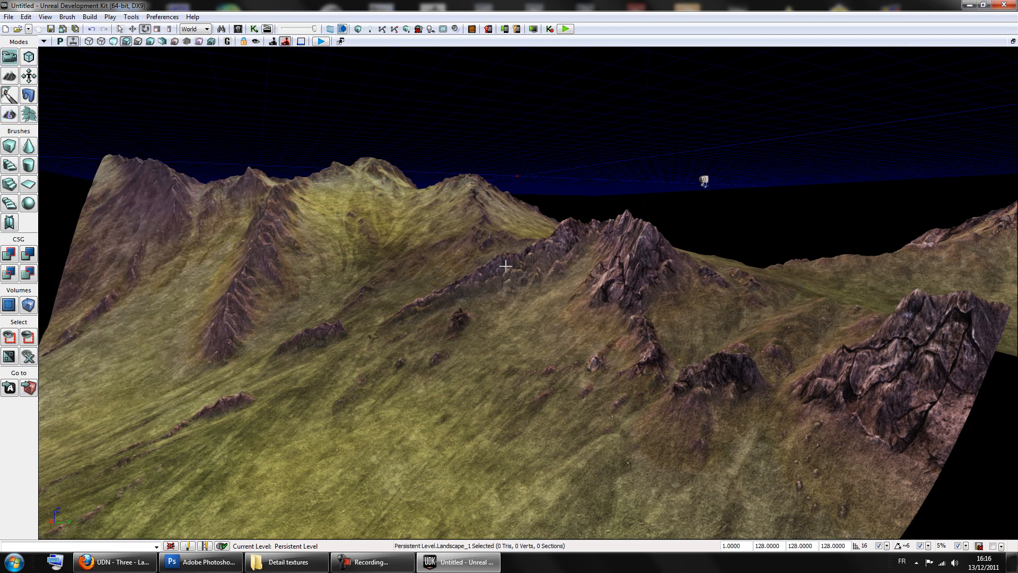
double_click(505, 266)
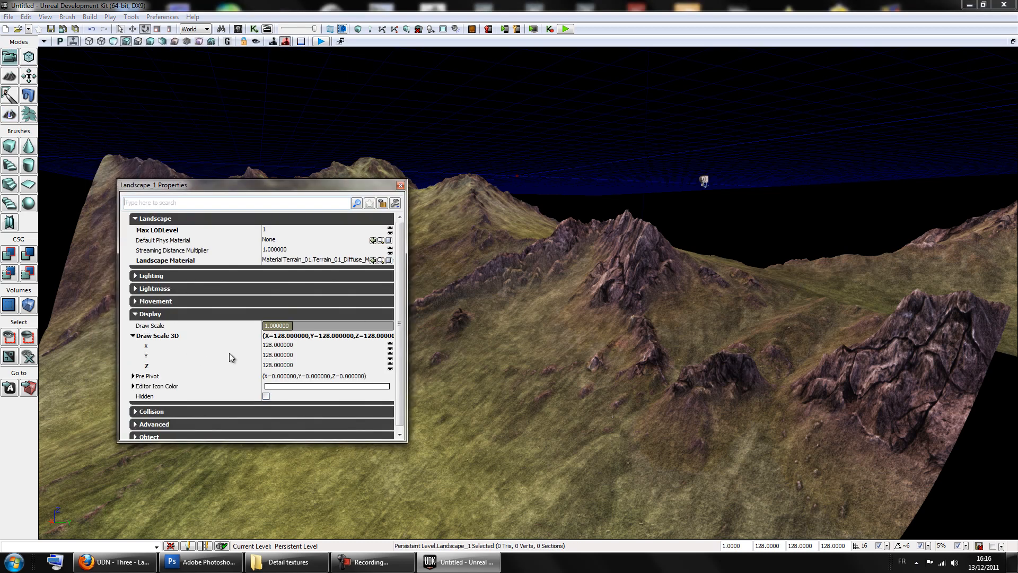
click(216, 233)
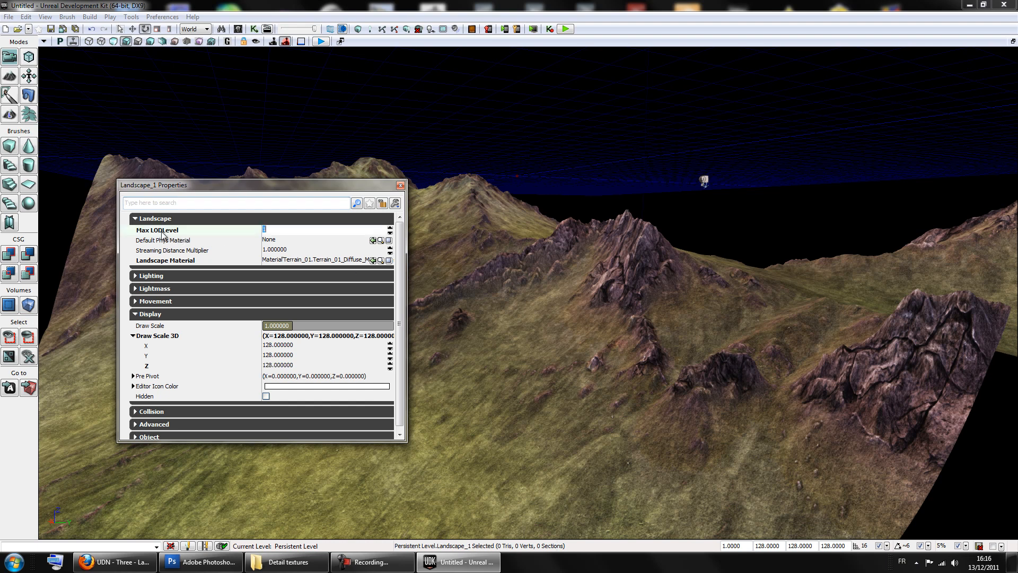
drag(717, 317, 603, 295)
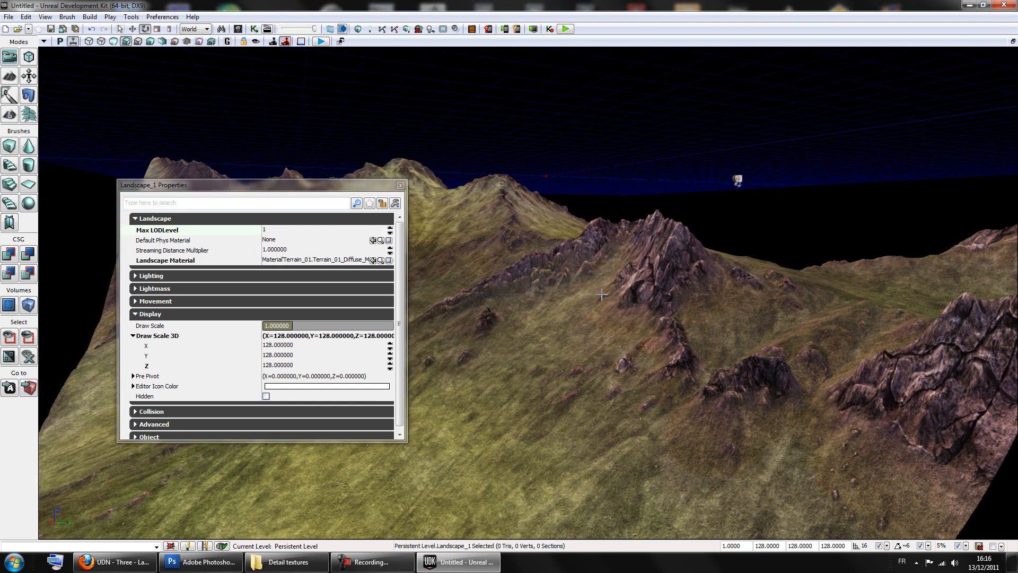
Reopen the Content Browser and review the Terrain_01 package's textures, including the packed Grass_soil_rock_tex_detail texture.
click(238, 29)
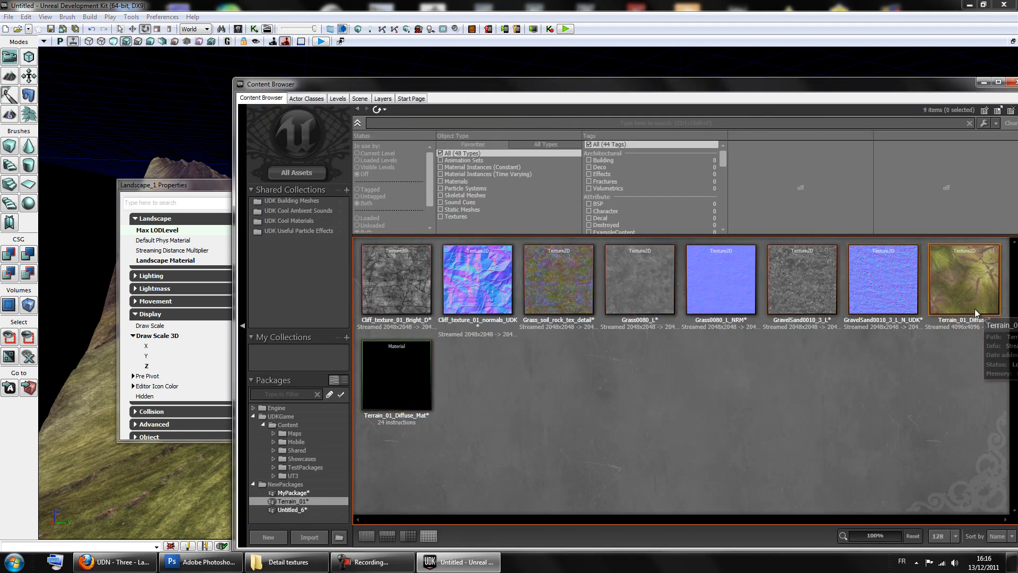
drag(906, 81, 826, 375)
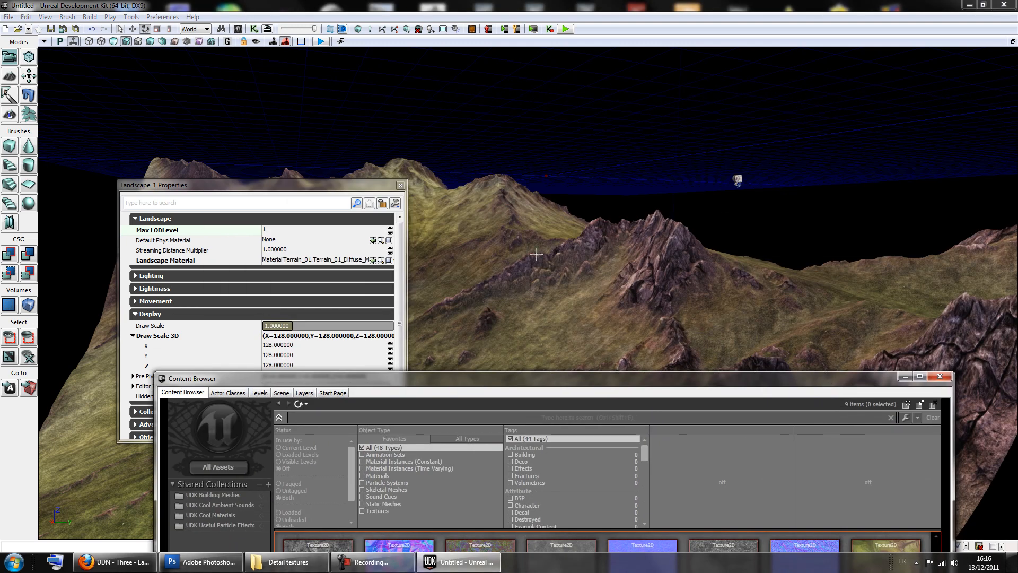
drag(707, 381, 876, 110)
click(657, 324)
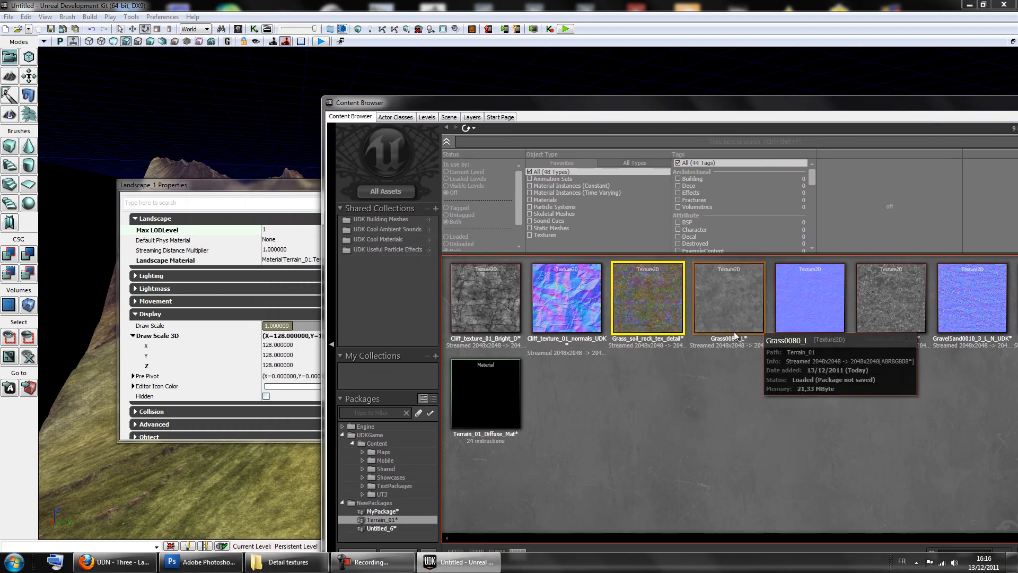
drag(627, 101, 444, 65)
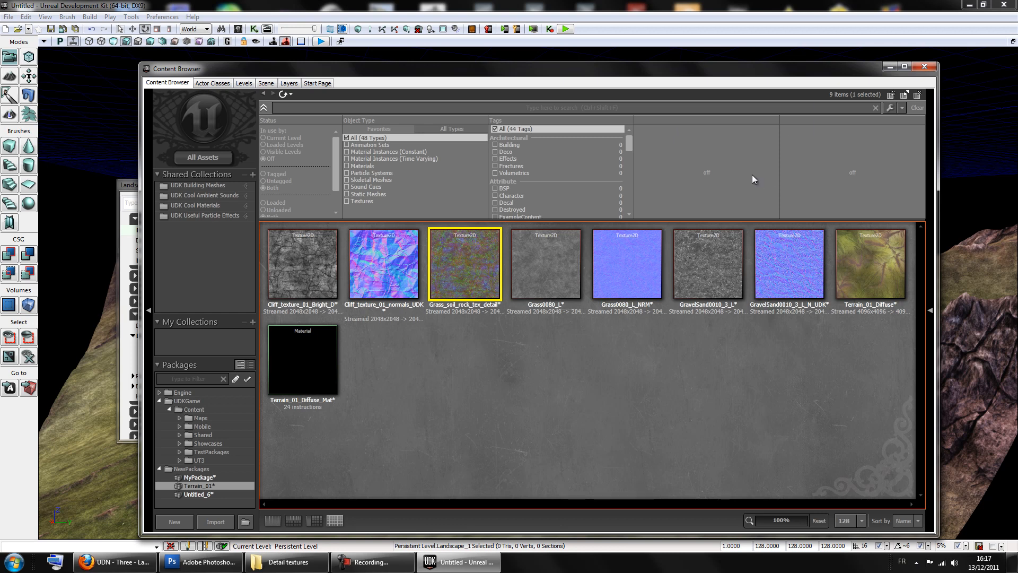
click(688, 416)
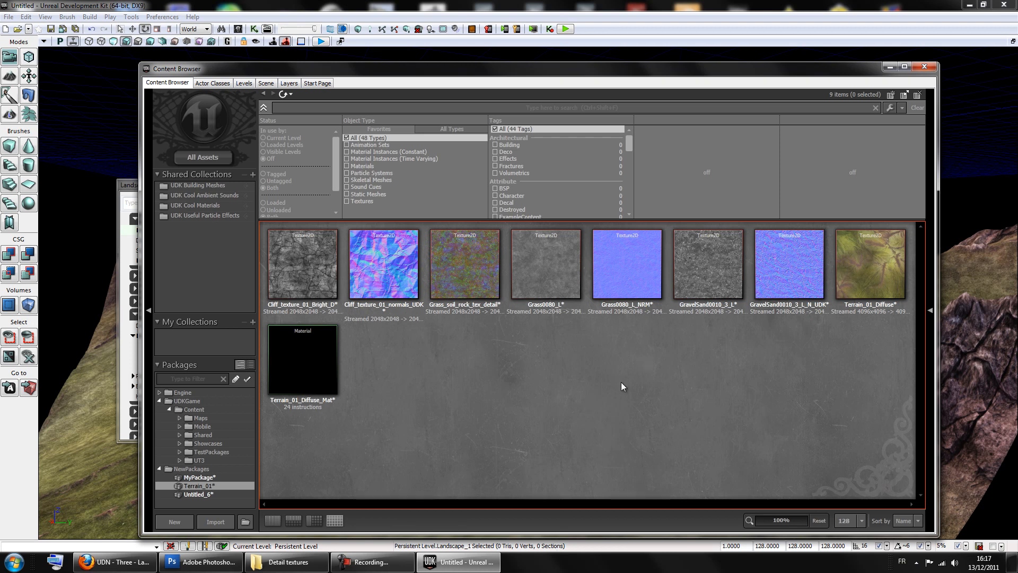
click(372, 561)
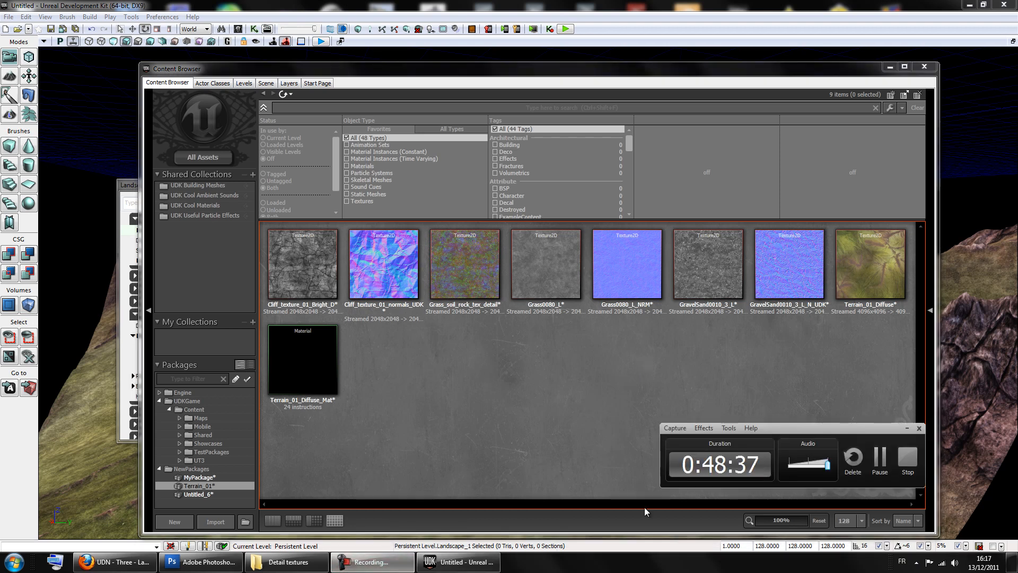